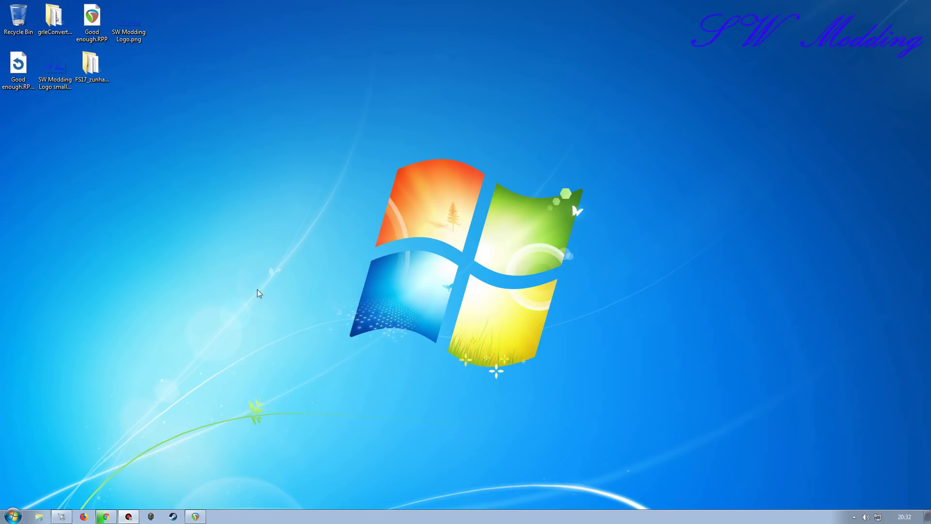
Step: View the files in the FS17_zunhammerSKE18_HS folder on the desktop, and close the folder
double_click(91, 66)
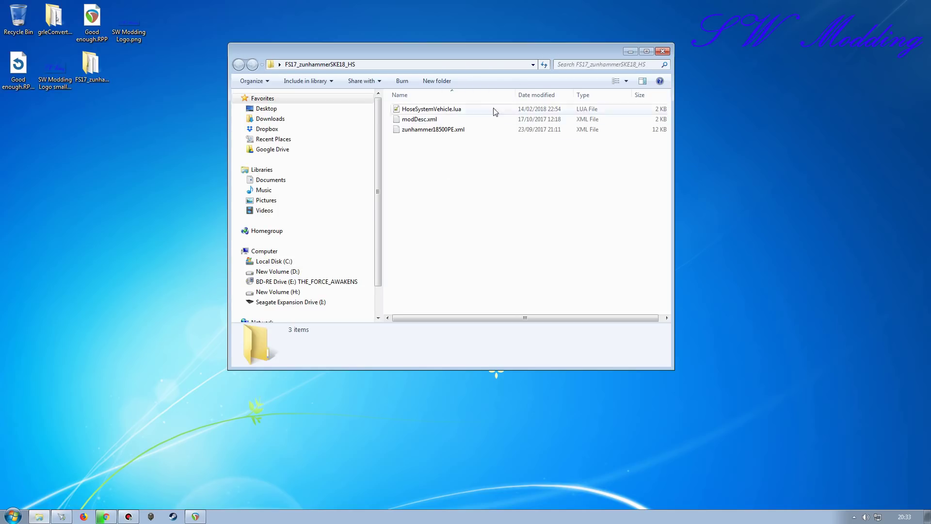
key(alt+F4)
Step: In GIANTS Editor, create a new mod from the game's VE 8000 store item in the My FS 17 Mods/VE_8000 working directory
click(13, 515)
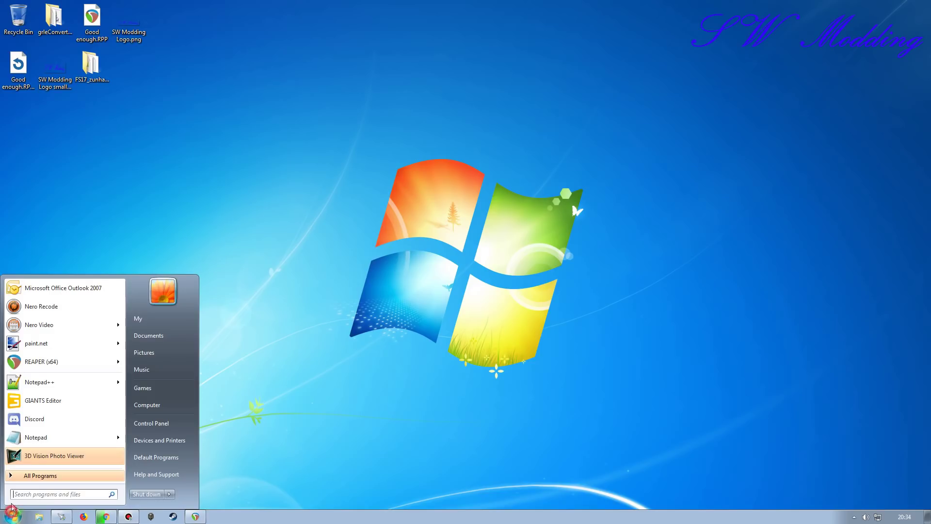
click(68, 401)
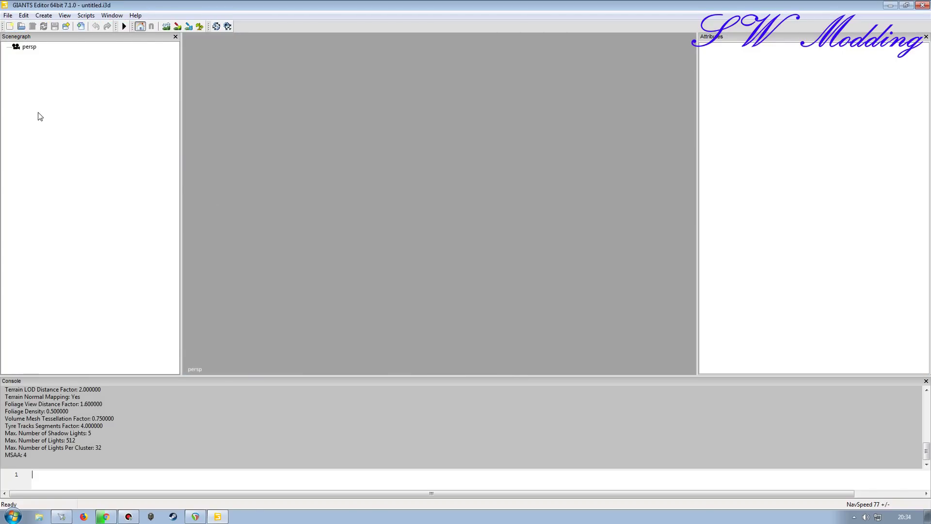
click(7, 15)
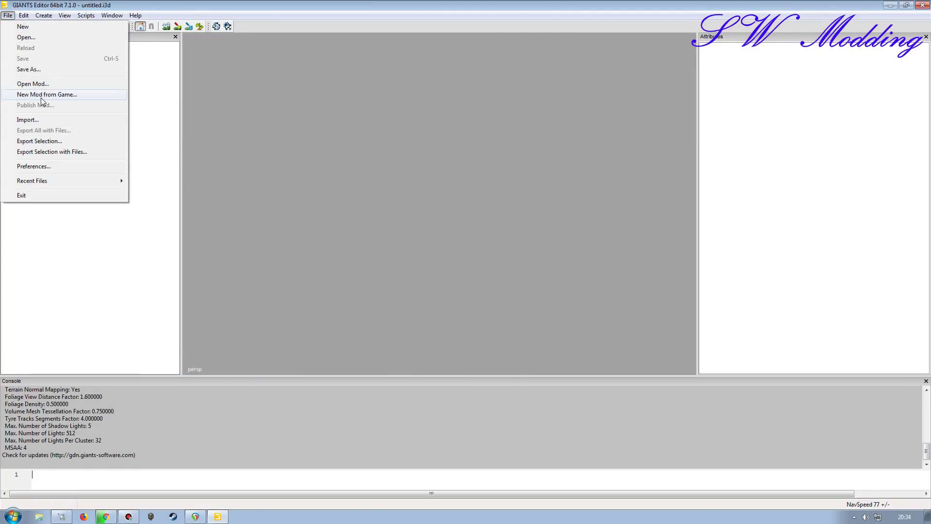
click(40, 96)
scroll(450, 427, down, 10)
click(450, 437)
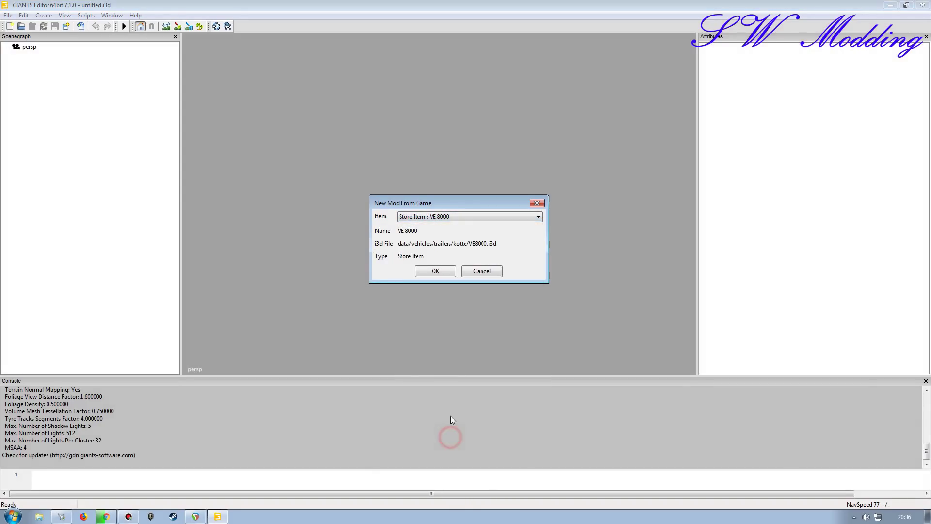
click(435, 271)
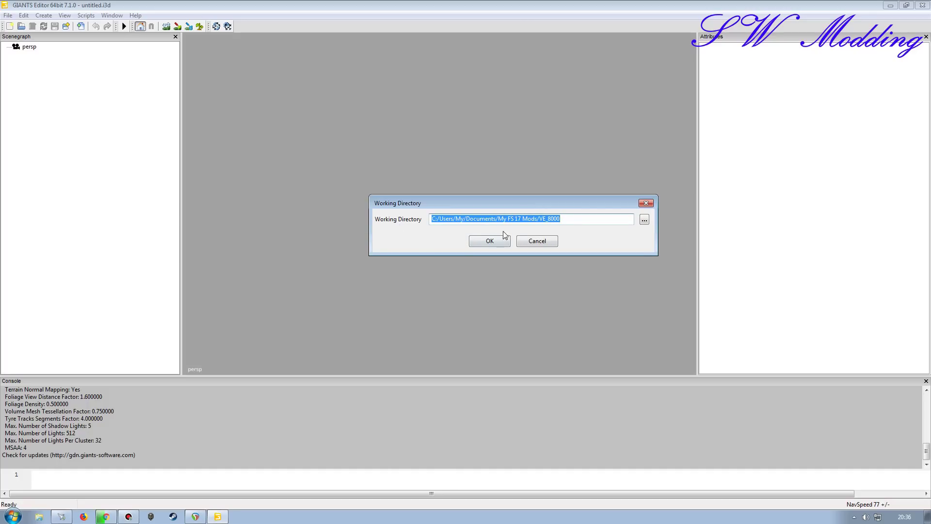
click(487, 243)
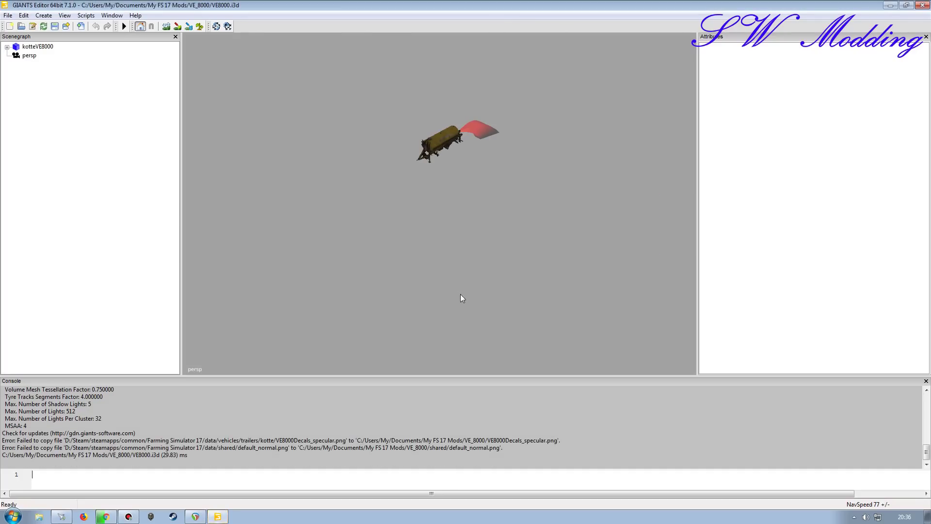
Step: Examine the side of the tanker model and its hose holders from several angles
right_drag(380, 291, 412, 300)
drag(412, 300, 382, 280)
right_drag(382, 279, 403, 253)
mouse_move(402, 252)
mouse_down()
mouse_move(475, 228)
mouse_move(427, 257)
mouse_move(482, 233)
mouse_move(454, 261)
mouse_move(412, 264)
mouse_up()
alt+right_drag(412, 264, 412, 246)
alt+drag(413, 244, 451, 264)
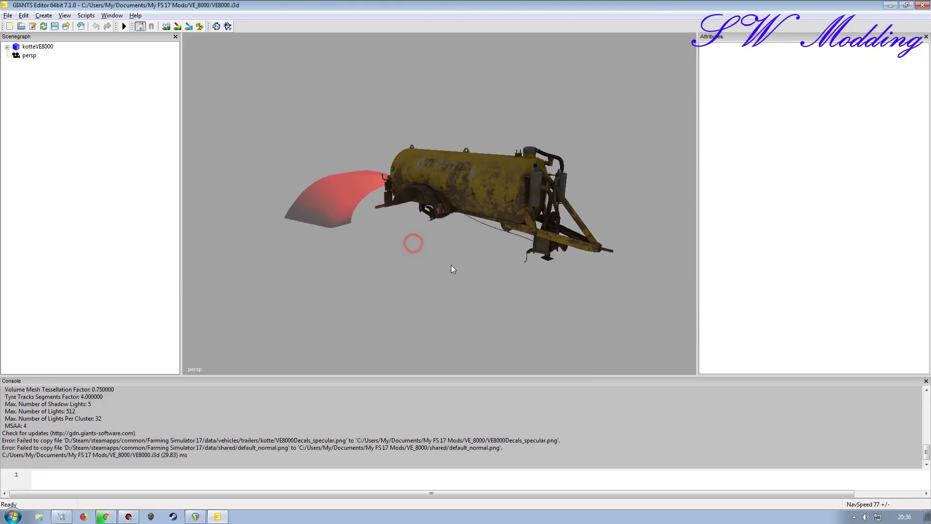
alt+right_drag(451, 264, 448, 255)
alt+drag(448, 254, 458, 255)
alt+right_drag(460, 257, 468, 236)
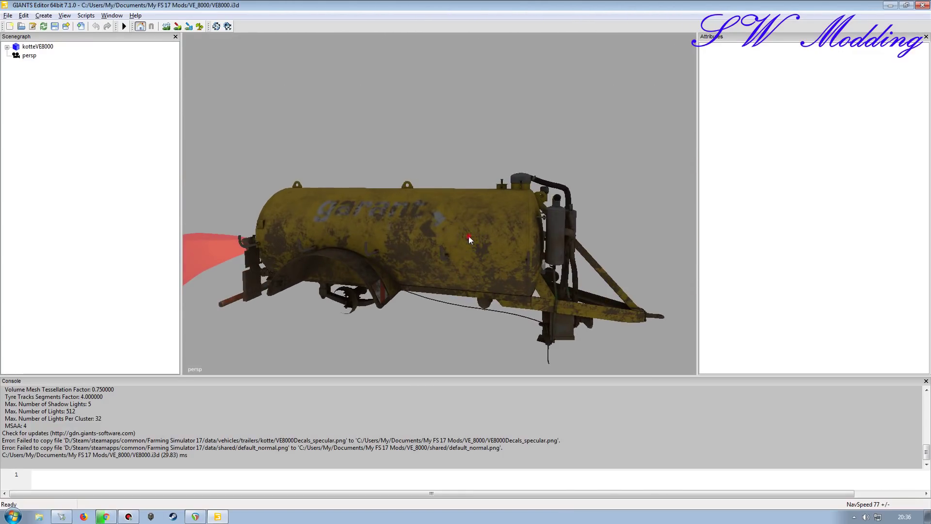
alt+drag(469, 236, 412, 204)
scroll(441, 247, up, 5)
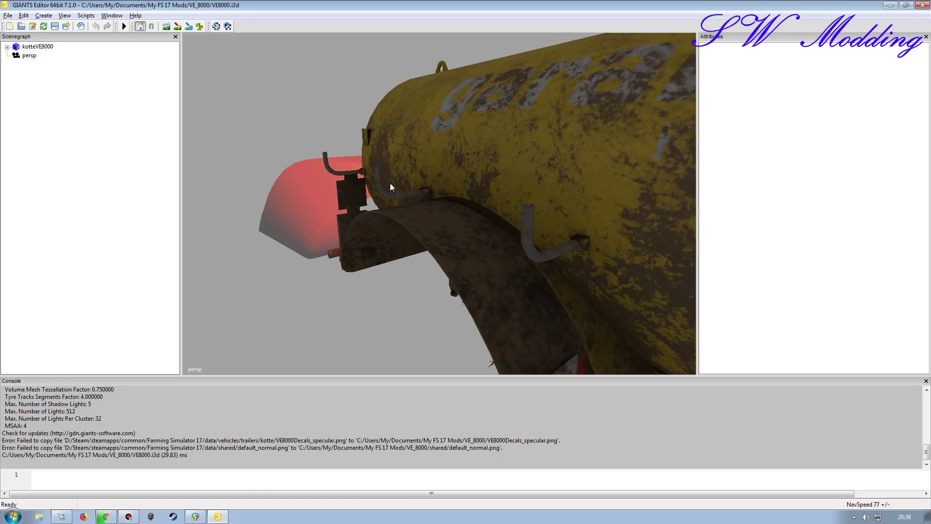
alt+right_drag(418, 184, 406, 249)
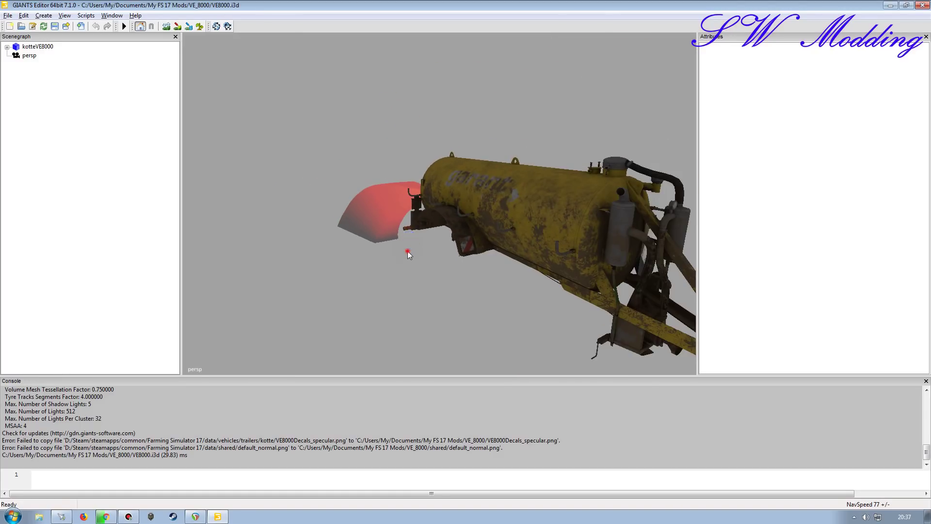
alt+drag(406, 248, 446, 261)
alt+right_drag(446, 260, 446, 249)
alt+drag(446, 250, 406, 250)
alt+right_drag(407, 250, 405, 257)
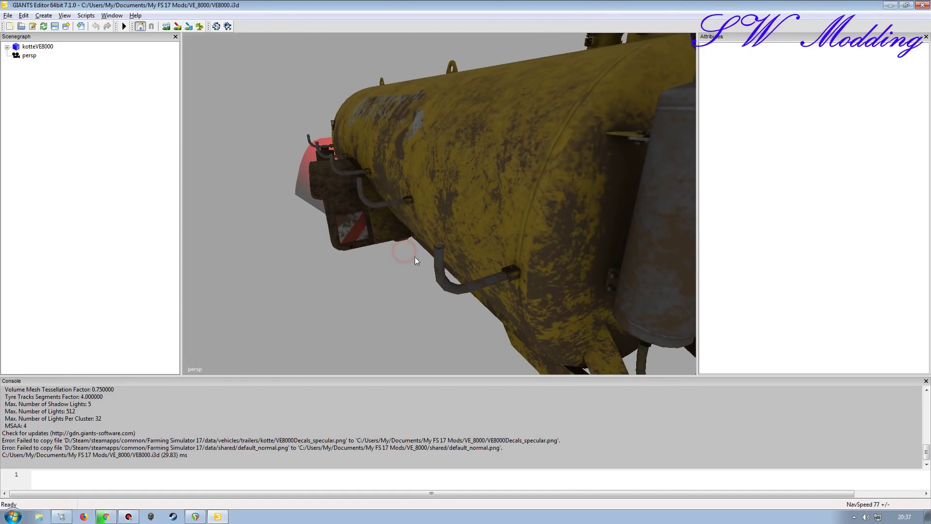
Step: Examine the hose coupling beneath the tank and the couplings and lights at the tanker's rear
alt+right_drag(430, 196, 405, 198)
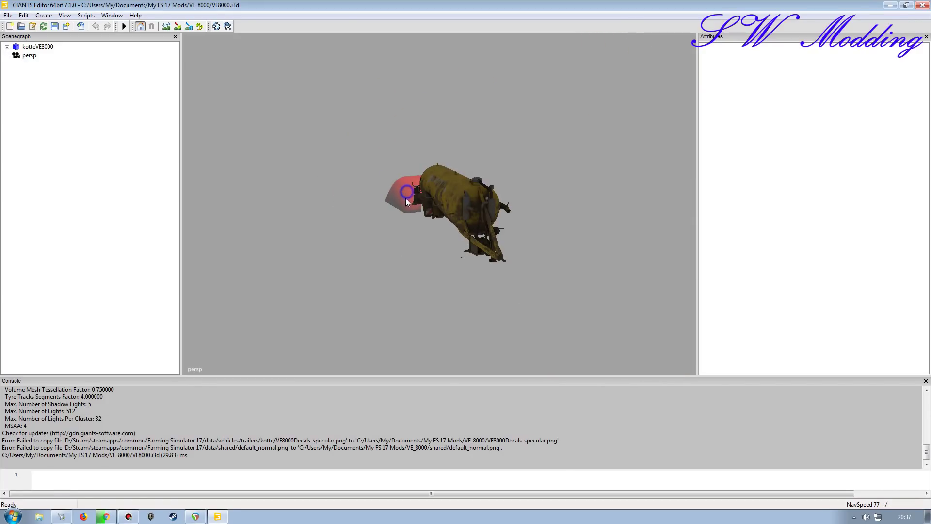
alt+drag(405, 198, 436, 214)
alt+right_drag(436, 214, 307, 183)
alt+drag(308, 183, 475, 208)
alt+right_drag(476, 209, 363, 194)
alt+drag(363, 193, 361, 177)
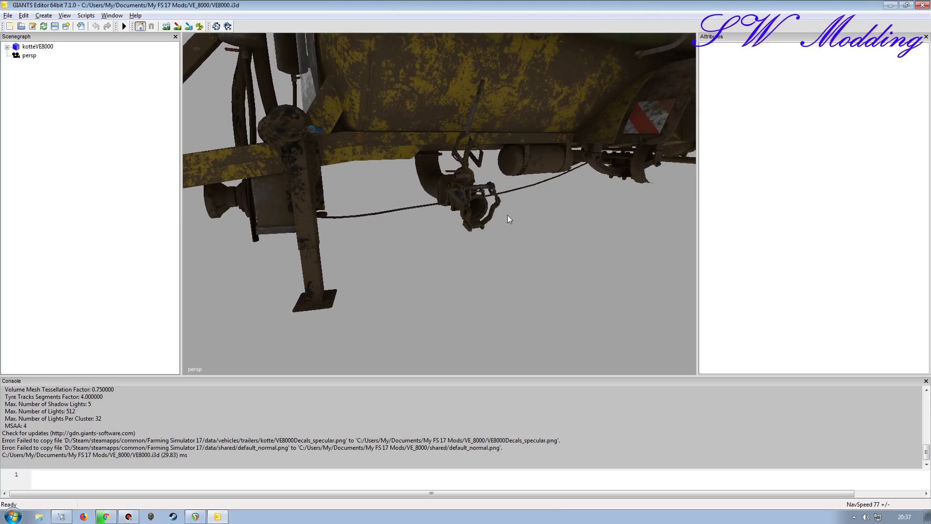
alt+right_drag(507, 214, 388, 202)
alt+drag(399, 214, 484, 230)
mouse_move(484, 230)
alt+right_down()
mouse_move(525, 220)
mouse_move(478, 221)
alt+right_up()
alt+drag(477, 221, 398, 220)
alt+right_drag(399, 225, 434, 231)
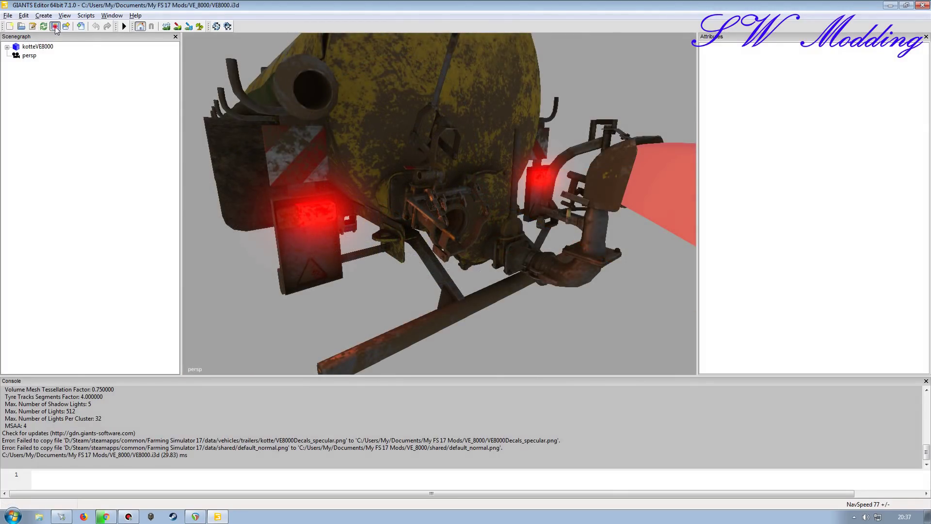
Step: Save the VE8000.i3d scene and close GIANTS Editor, accepting the save on exit
click(55, 28)
click(922, 6)
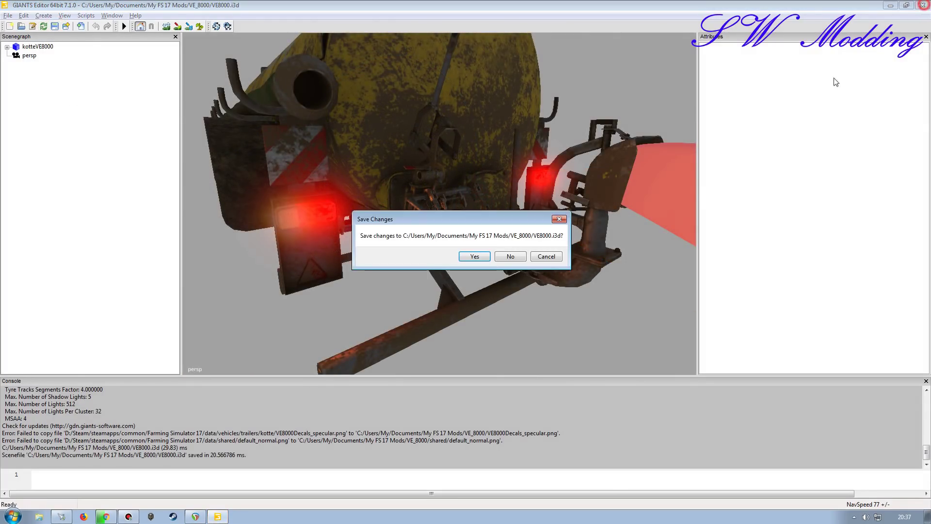
click(474, 256)
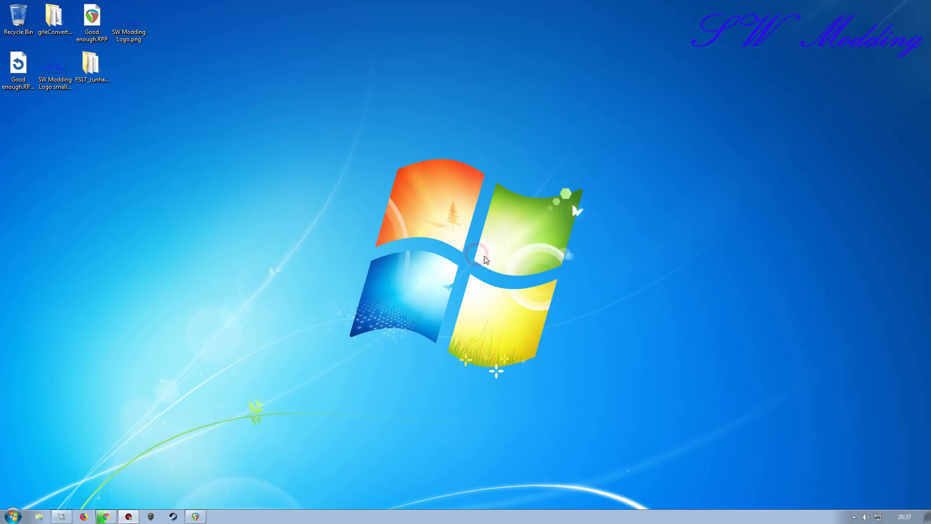
Step: Move the VE_8000 folder from My FS 17 Mods in Documents to the desktop, and close the Documents window
click(11, 516)
click(150, 334)
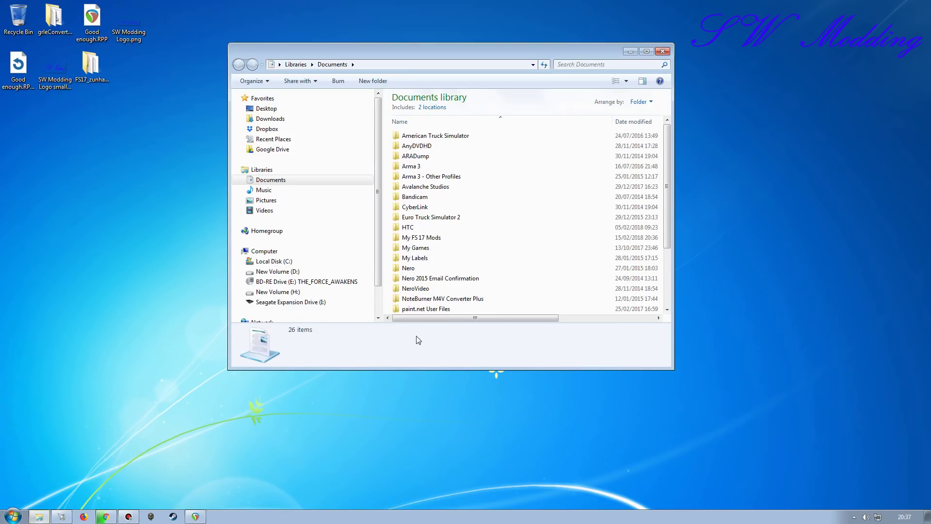
double_click(420, 237)
drag(413, 135, 544, 40)
click(665, 51)
Step: Open the VE_8000 and FS17_zunhammerSKE18_HS folders from the desktop and arrange their windows side by side
double_click(460, 72)
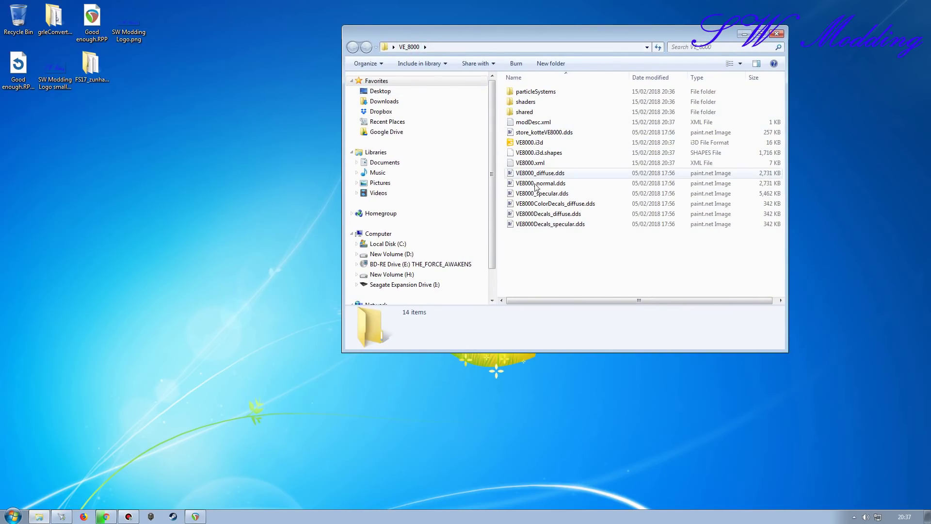
double_click(95, 78)
drag(550, 43, 213, 35)
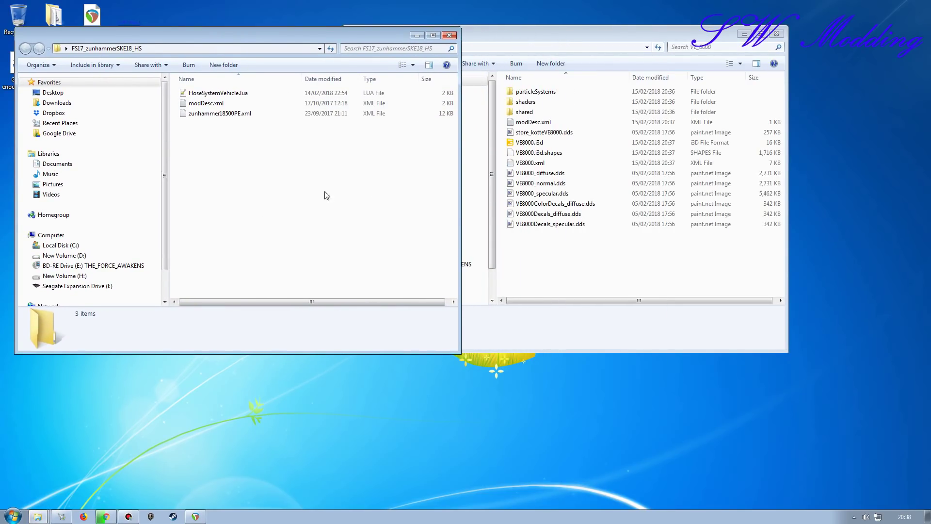
drag(479, 38, 526, 39)
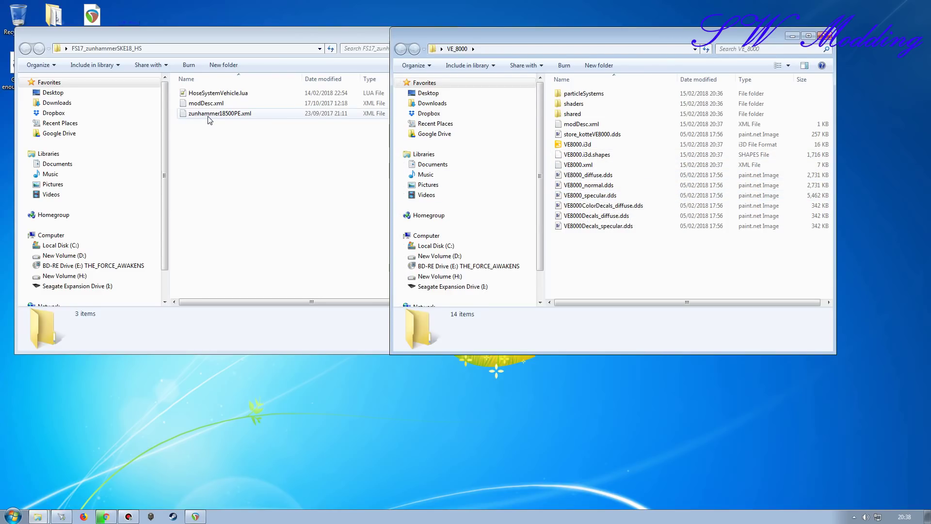
Step: Open zunhammer18500PE.xml and VE8000.xml in Notepad++ and compare their vehicle type lines
double_click(221, 119)
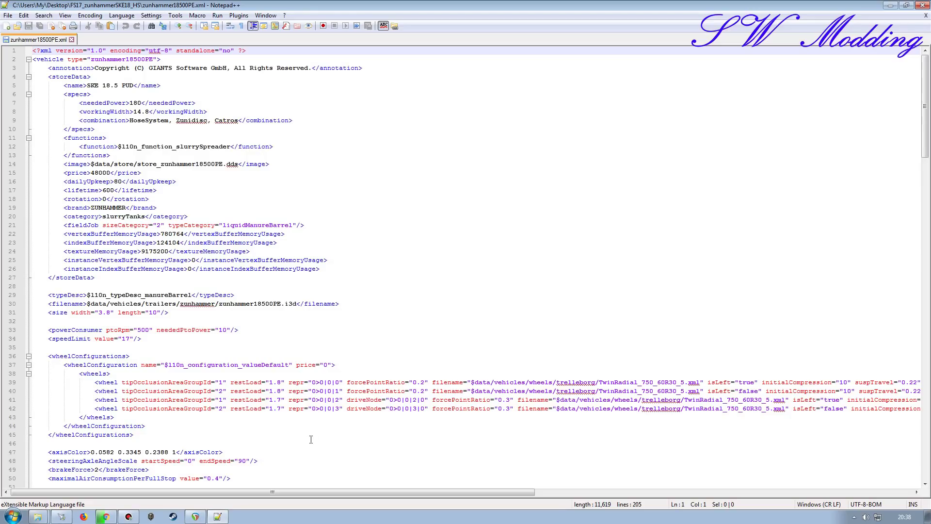
click(890, 5)
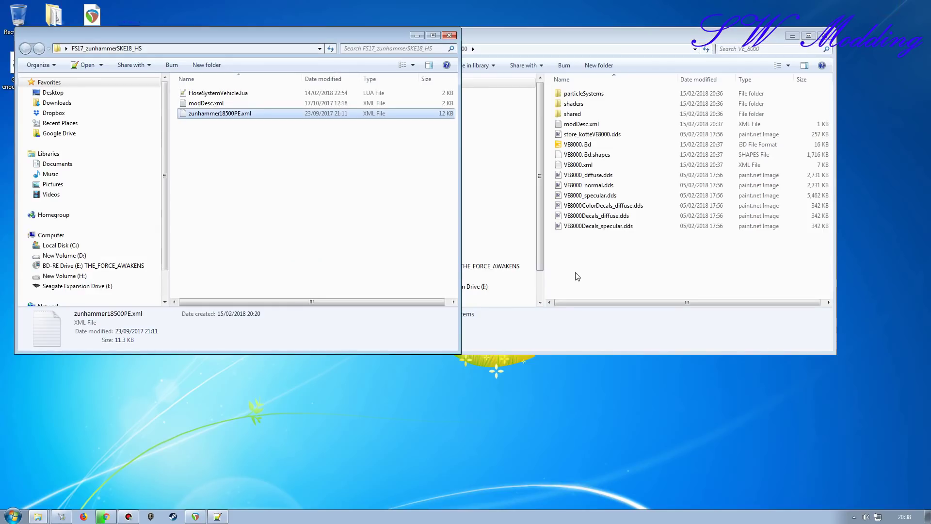
double_click(581, 165)
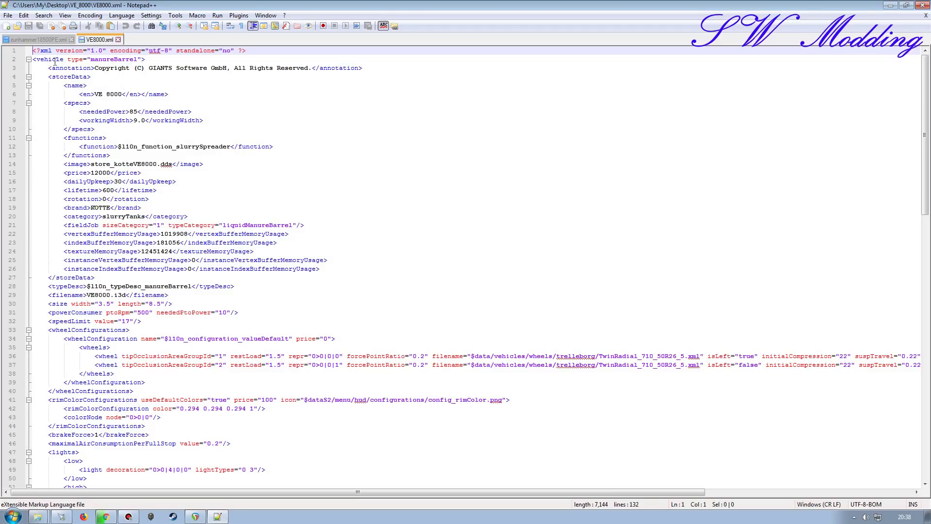
click(38, 40)
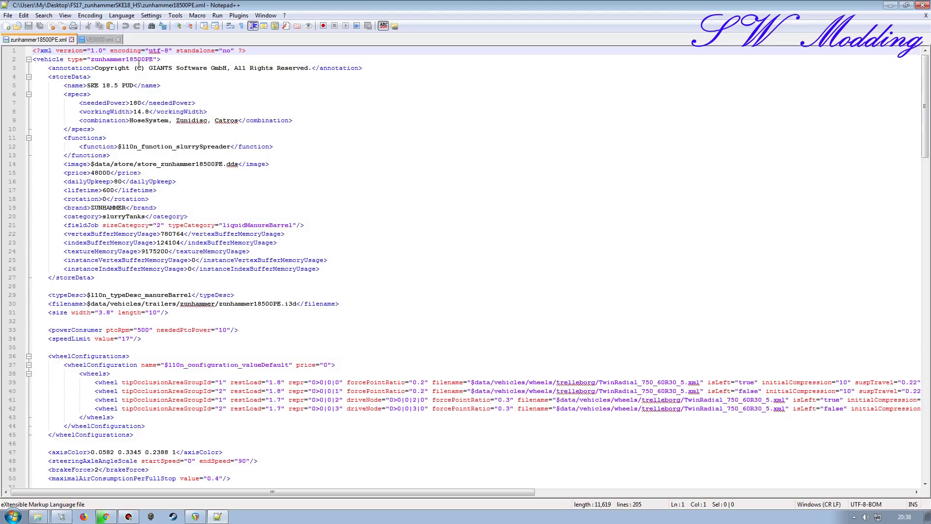
key(ctrl+Tab)
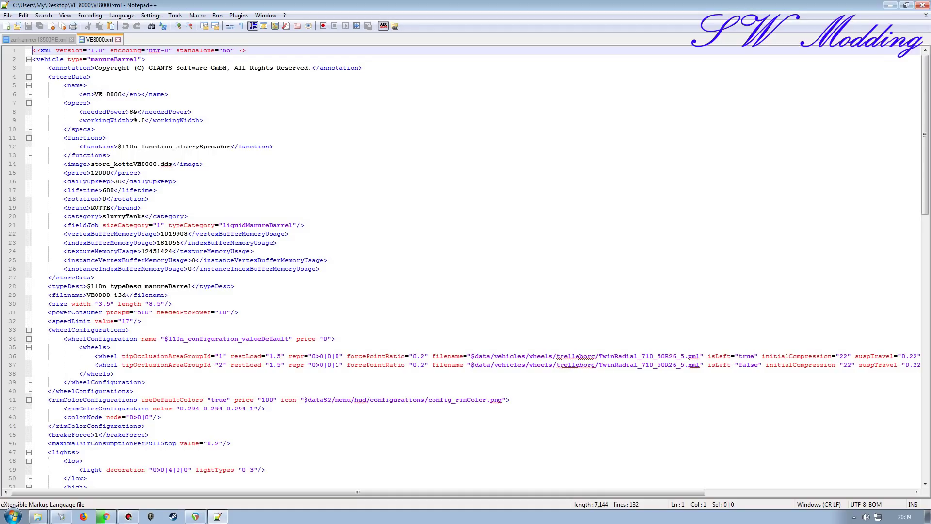
Step: Replace the vehicle type in VE8000.xml with kotteVE8000, copied from the store image file name
drag(157, 165, 114, 166)
key(ctrl+c)
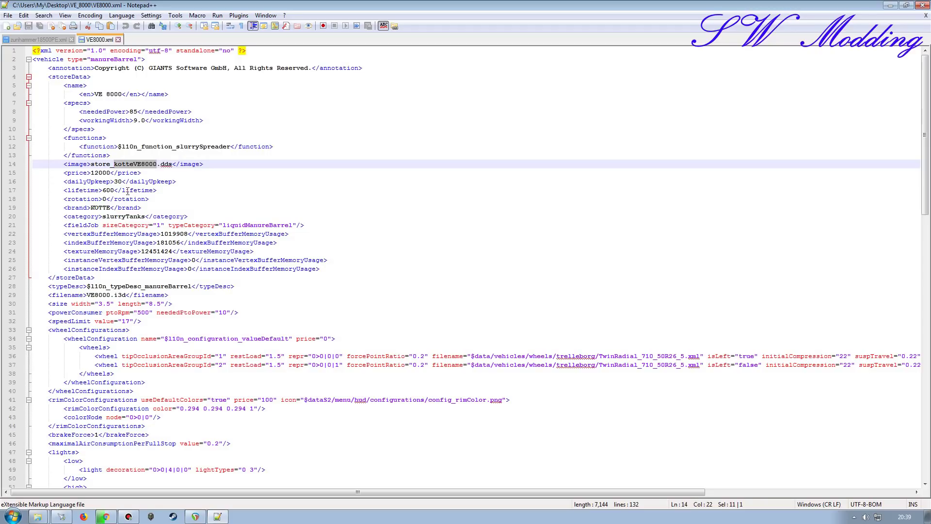
double_click(108, 59)
key(ctrl+v)
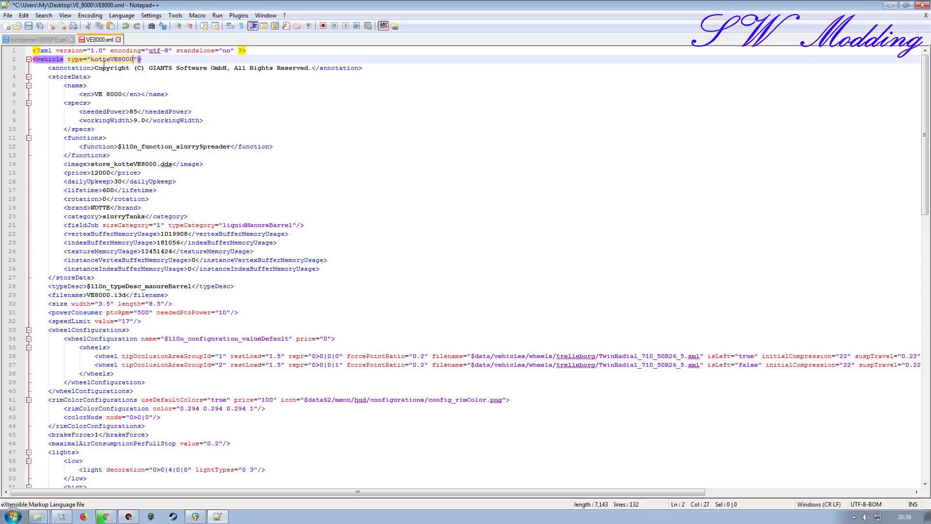
Step: Copy the combination line "HoseSystem, Zunidisc, Catros" from zunhammer18500PE.xml into the specs of VE8000.xml, below workingWidth
key(ctrl+Tab)
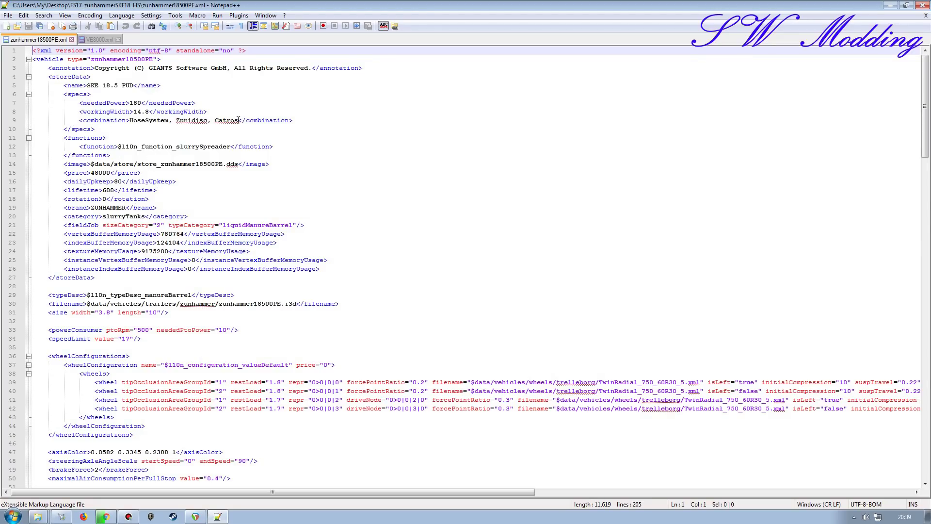
click(9, 121)
key(ctrl+c)
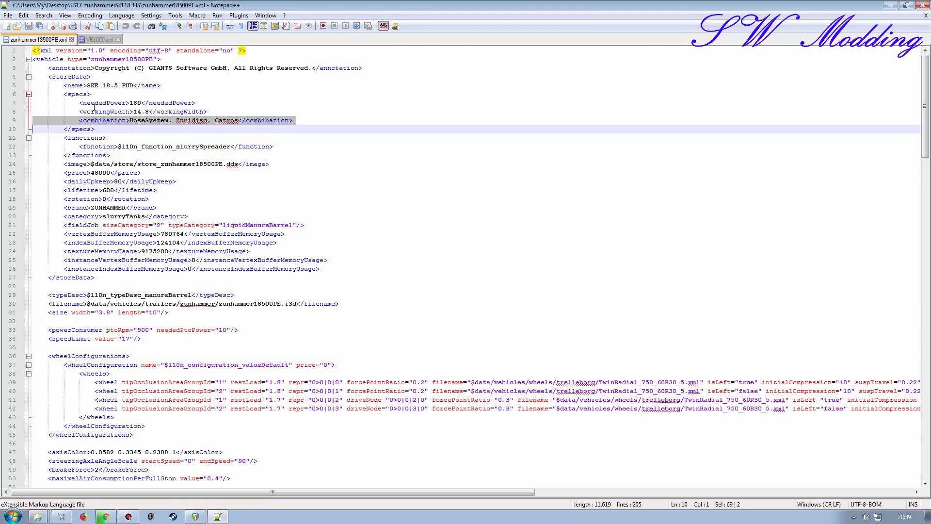
click(90, 37)
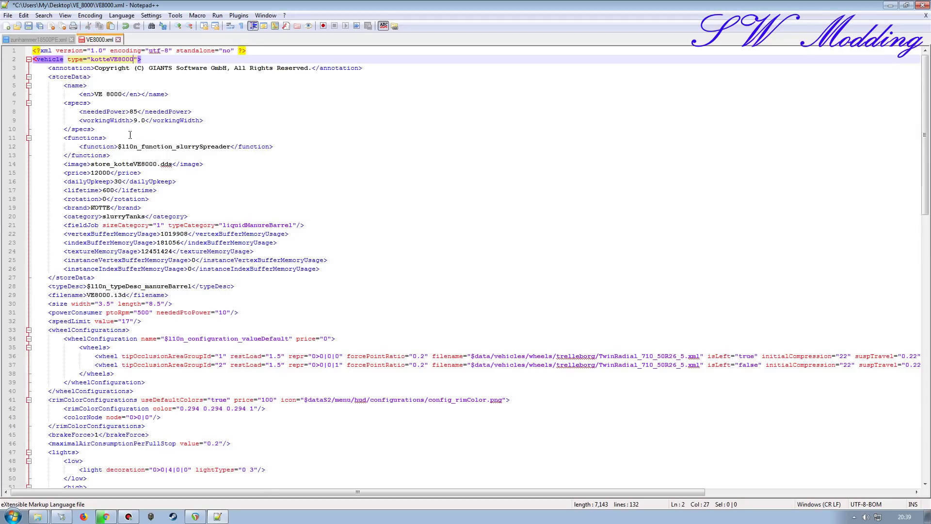
click(205, 120)
key(Return)
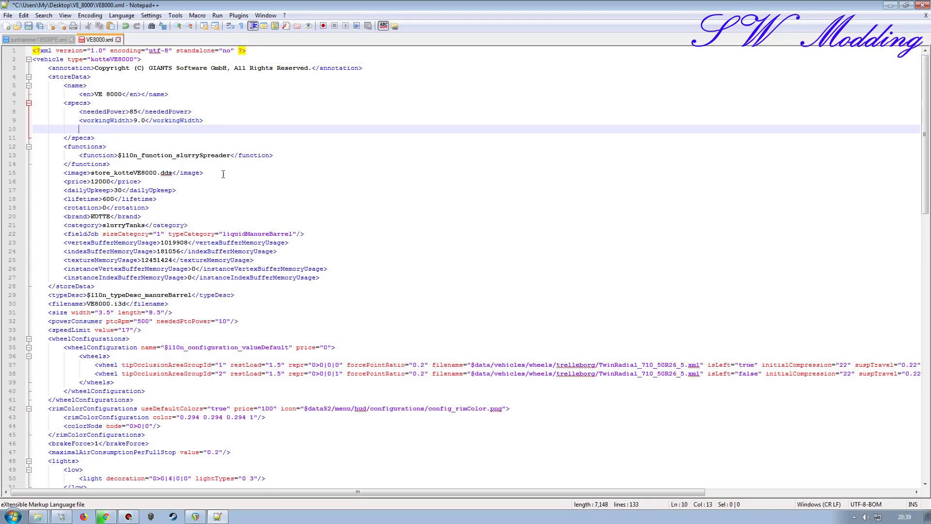
click(15, 129)
key(ctrl+v)
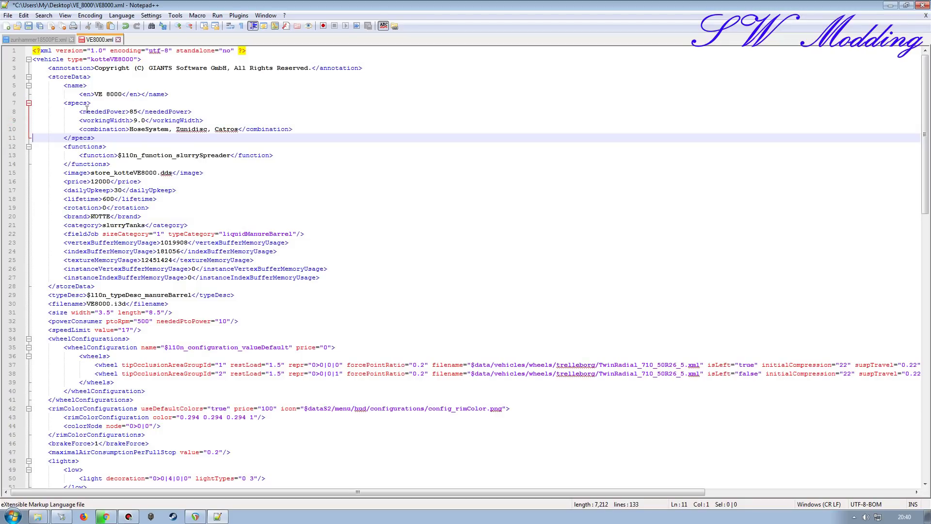
Step: Compare the remaining store data in zunhammer18500PE.xml with that in VE8000.xml
click(36, 39)
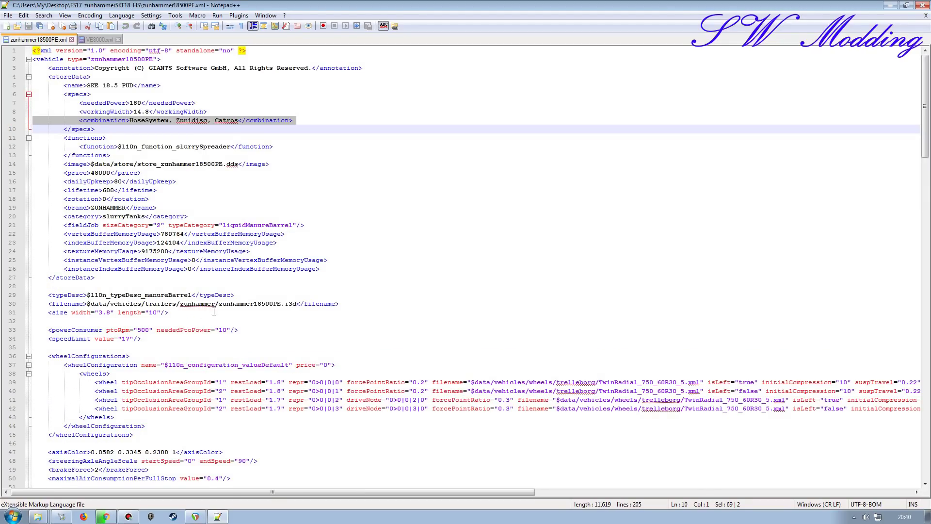
click(105, 41)
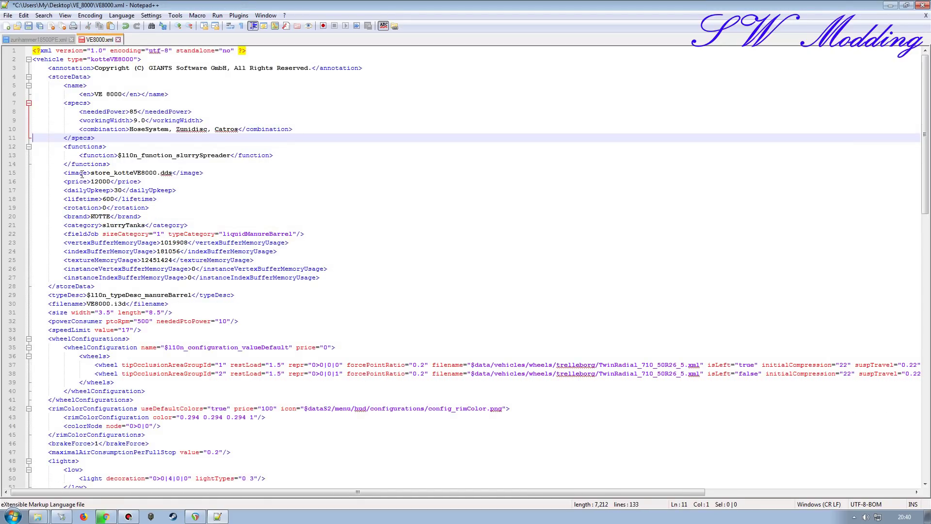
Step: Prefix the store image path in VE8000.xml with $data/store/, copied from the image line of zunhammer18500PE.xml
click(49, 39)
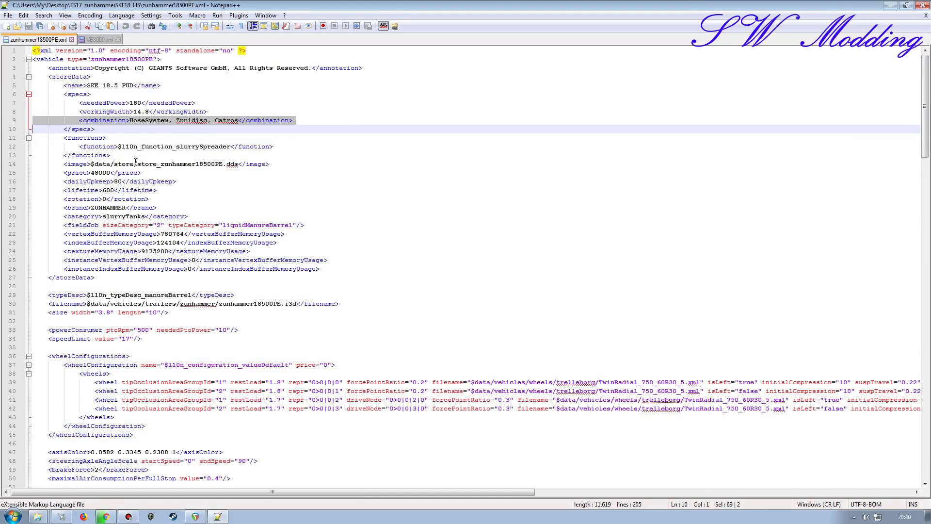
drag(137, 163, 91, 163)
key(ctrl+c)
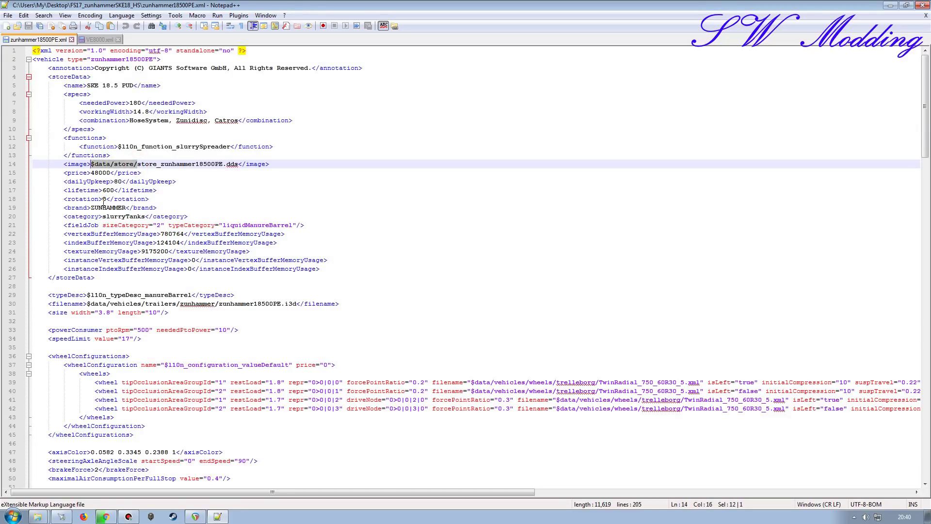
click(99, 39)
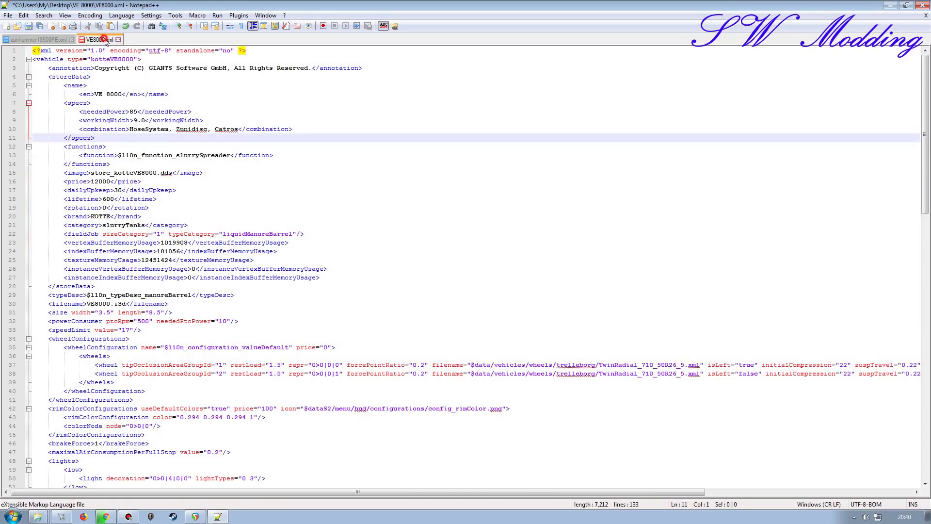
click(91, 172)
key(ctrl+v)
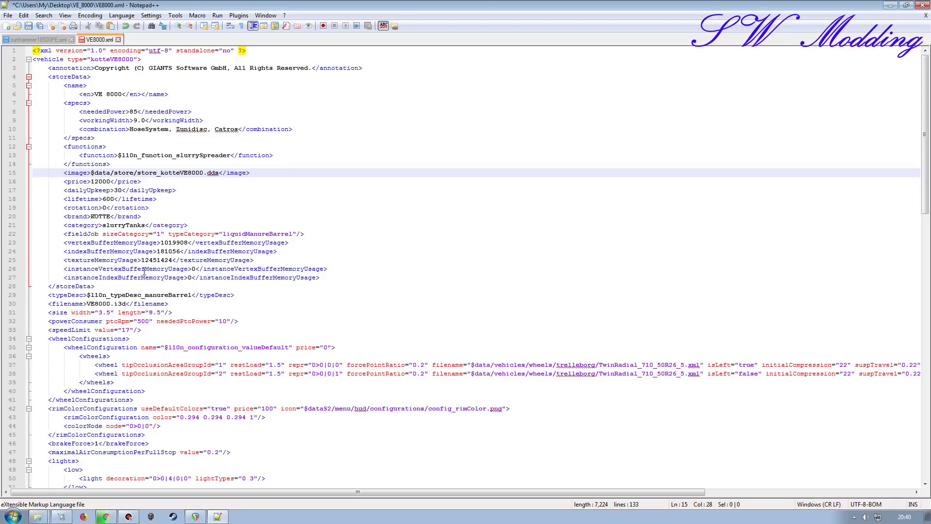
Step: Prefix the i3d filename in VE8000.xml with $data/vehicles/trailers/, copied from the filename line of zunhammer18500PE.xml
click(34, 37)
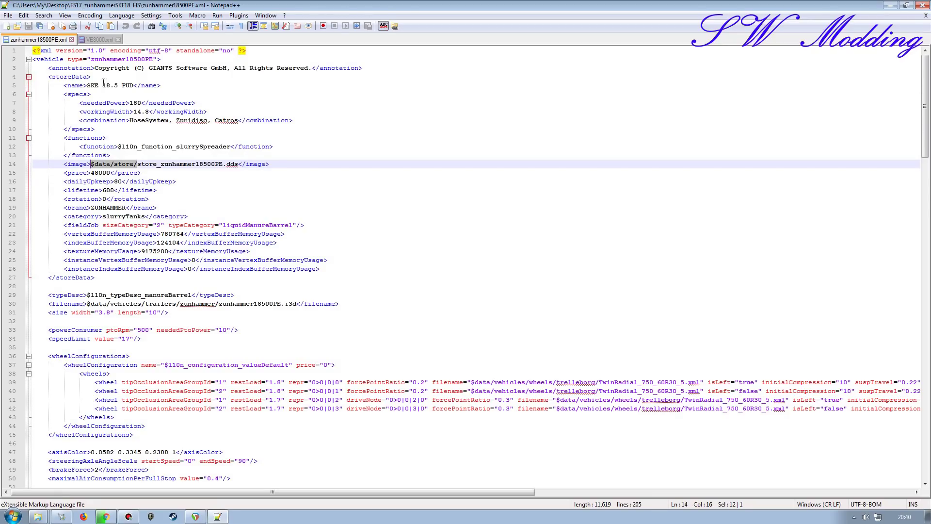
click(103, 37)
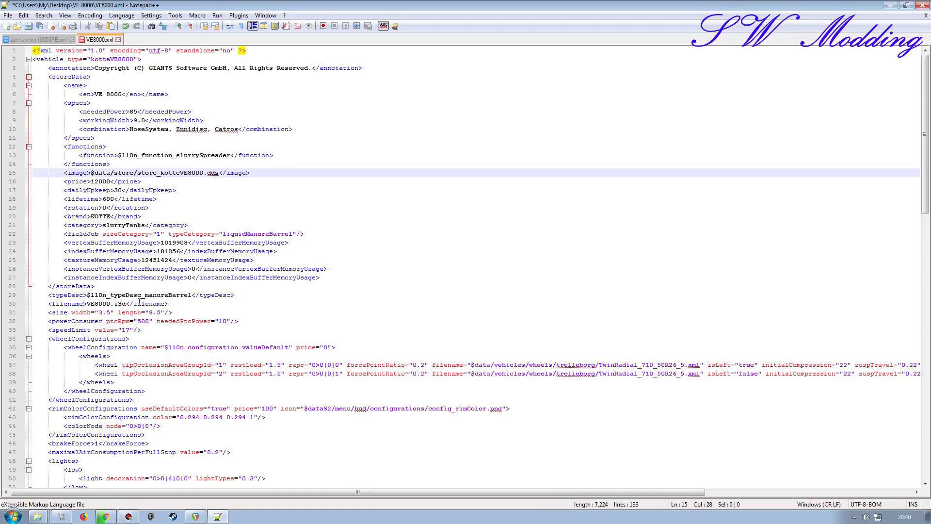
click(46, 40)
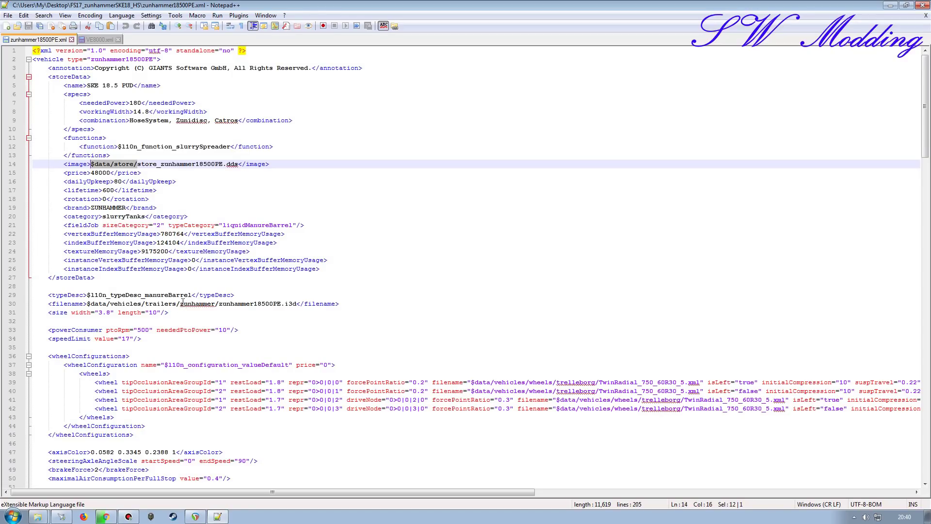
drag(180, 304, 88, 304)
key(ctrl+c)
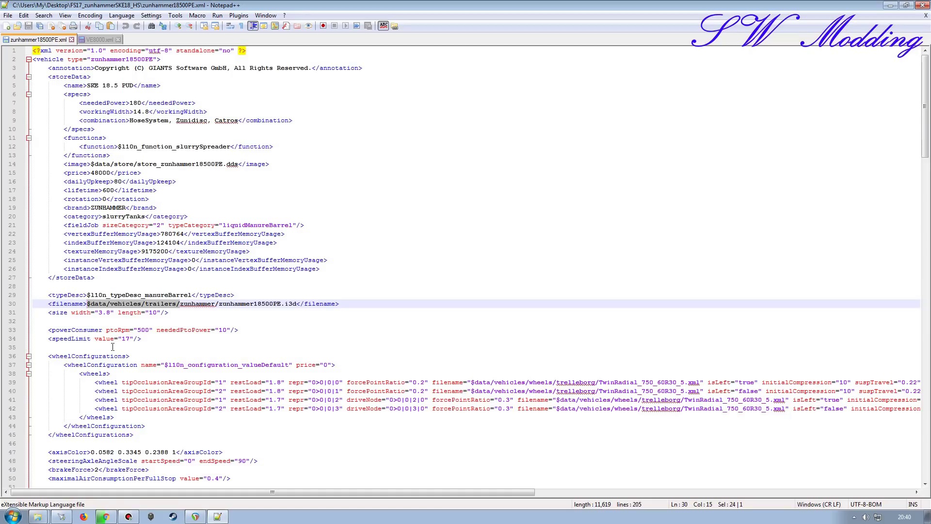
click(99, 40)
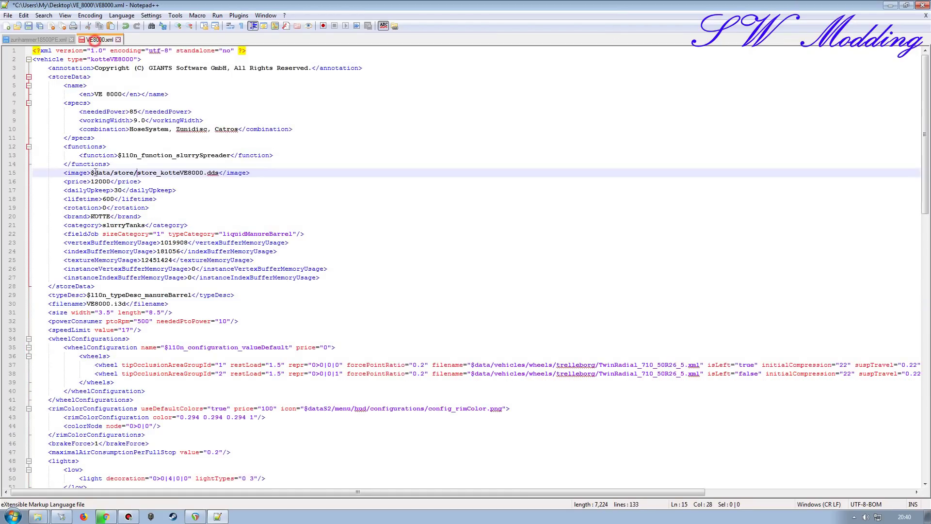
click(87, 304)
key(ctrl+v)
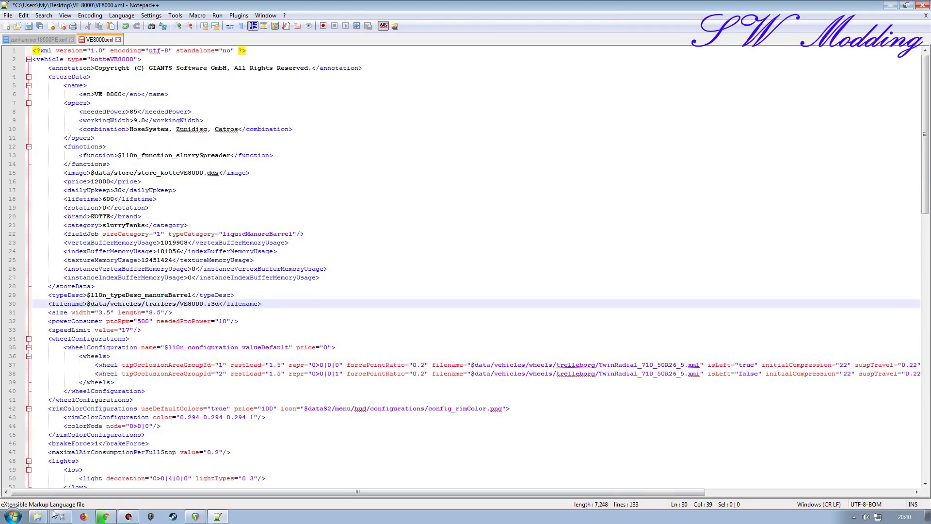
Step: Browse drive D: to the Steam installation of Farming Simulator 17 and open data\vehicles\trailers\kotte to locate the VE8000 files
click(37, 516)
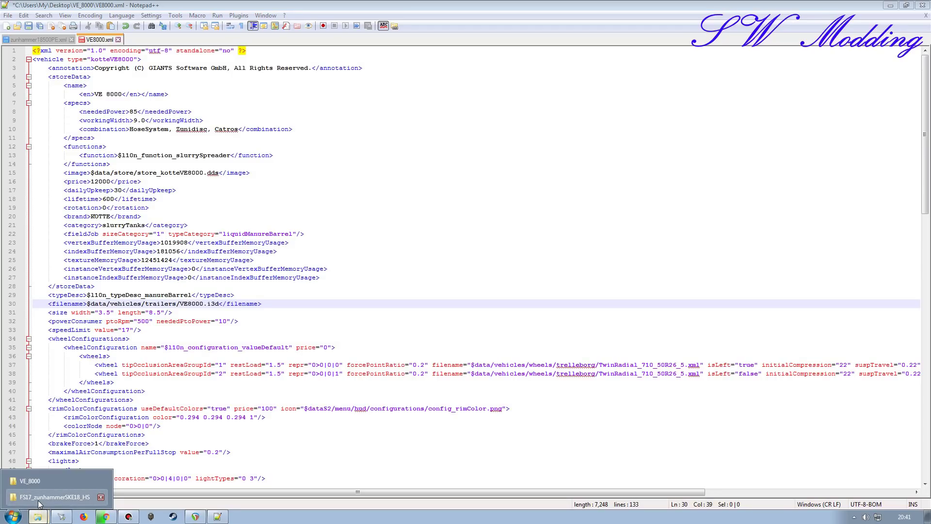
click(14, 515)
click(160, 400)
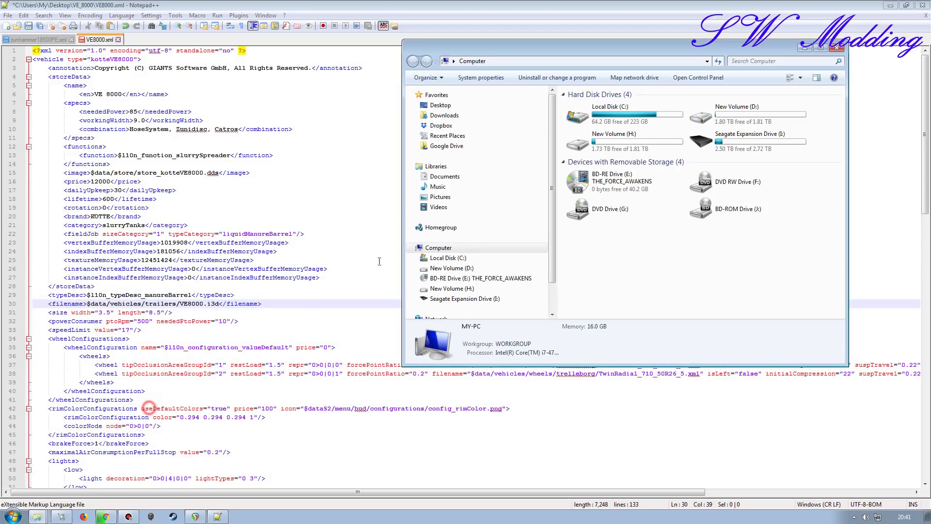
double_click(701, 115)
click(592, 106)
double_click(592, 106)
double_click(604, 277)
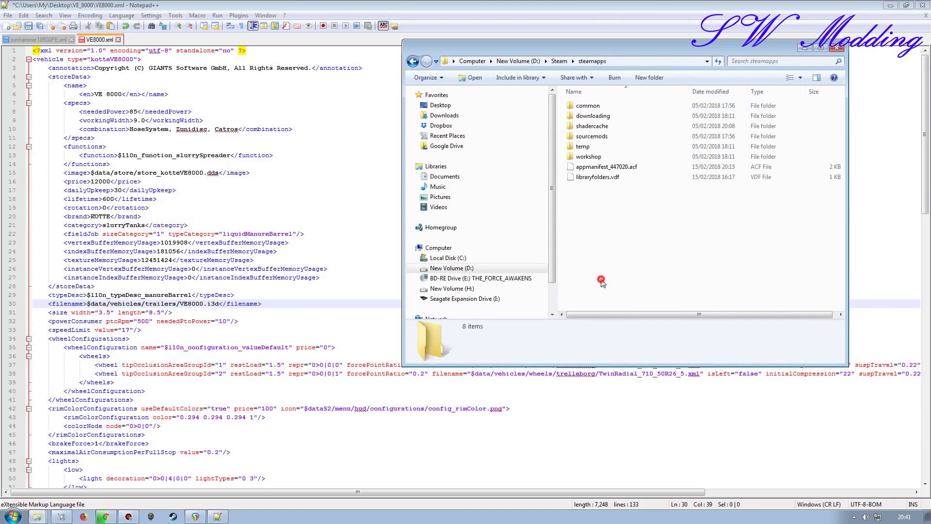
double_click(598, 107)
double_click(596, 107)
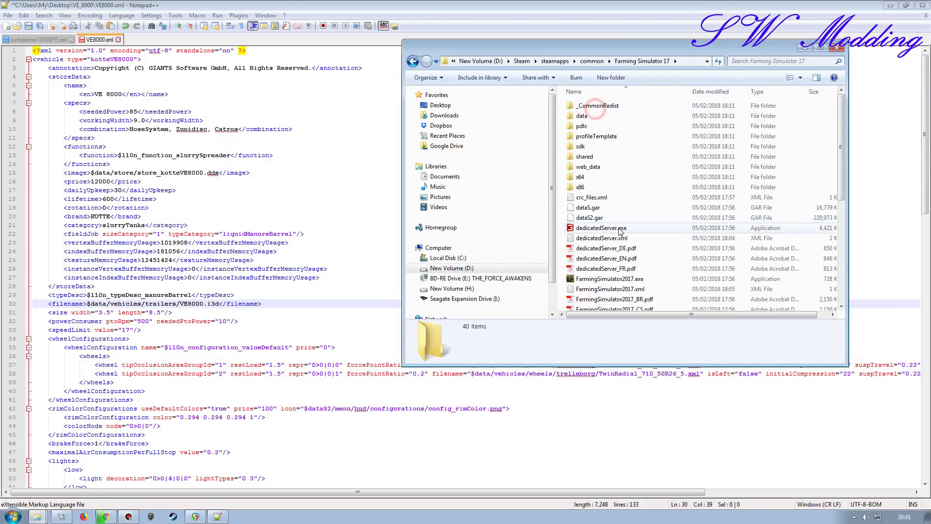
double_click(582, 116)
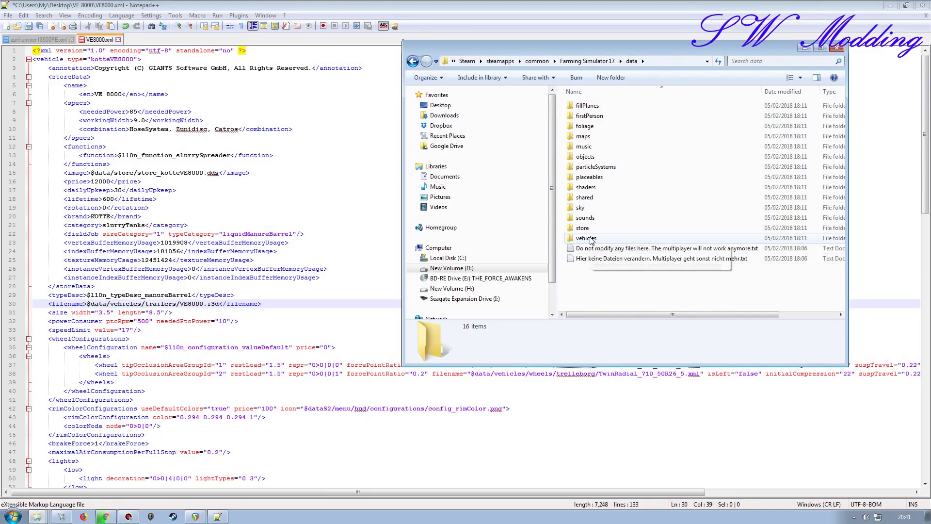
double_click(591, 237)
double_click(587, 147)
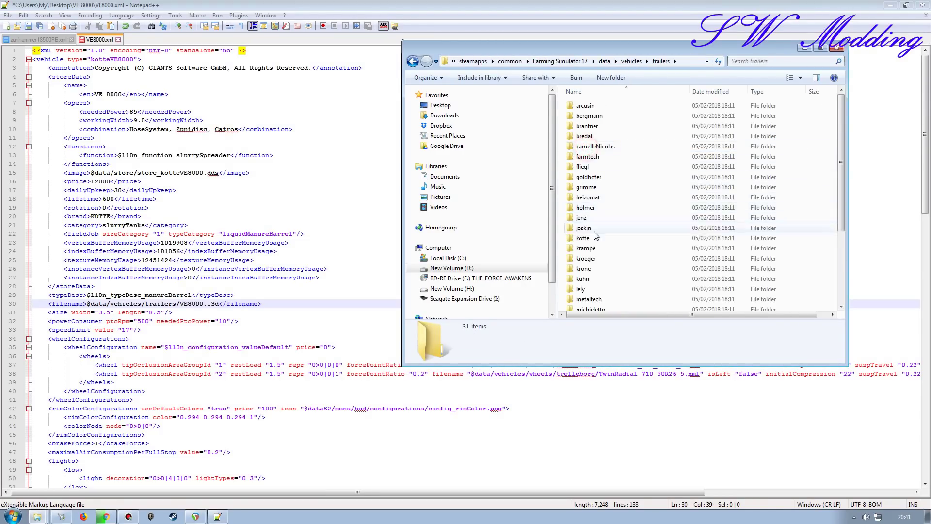
double_click(589, 237)
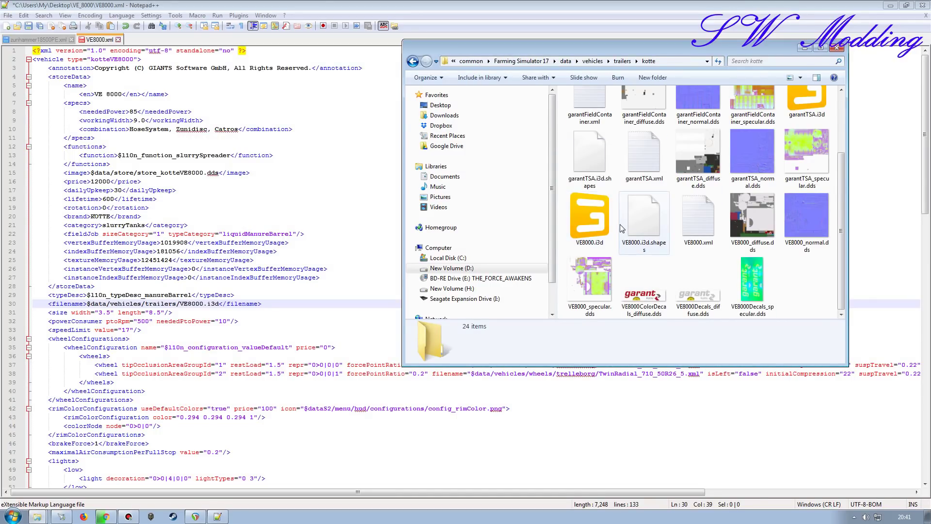
Step: Copy the kotte folder name and insert kotte/ before VE8000.i3d in the filename path of VE8000.xml
key(BackSpace)
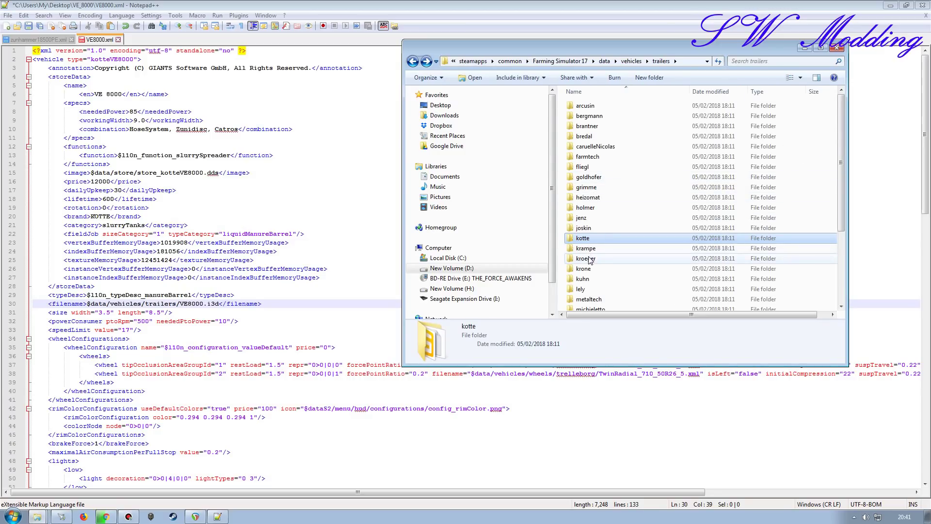
click(581, 238)
key(ctrl+c)
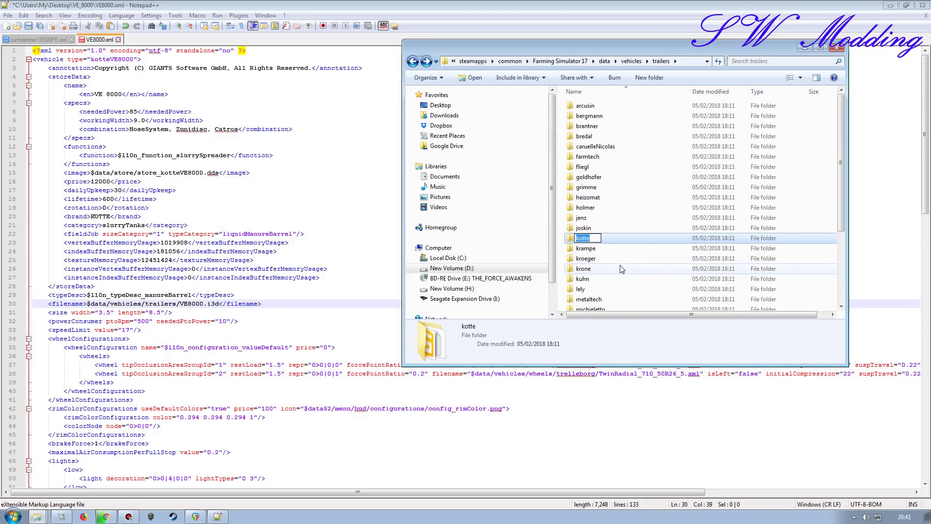
click(804, 47)
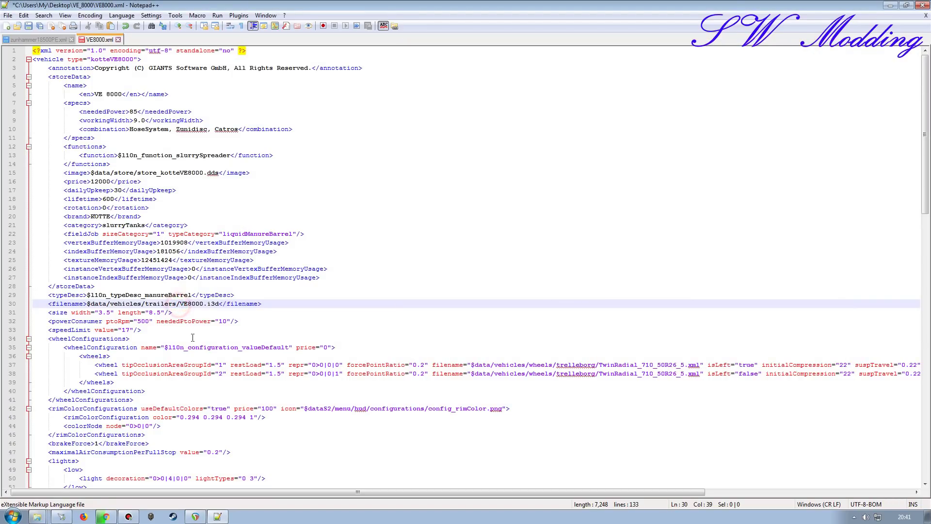
key(ctrl+v)
text(/)
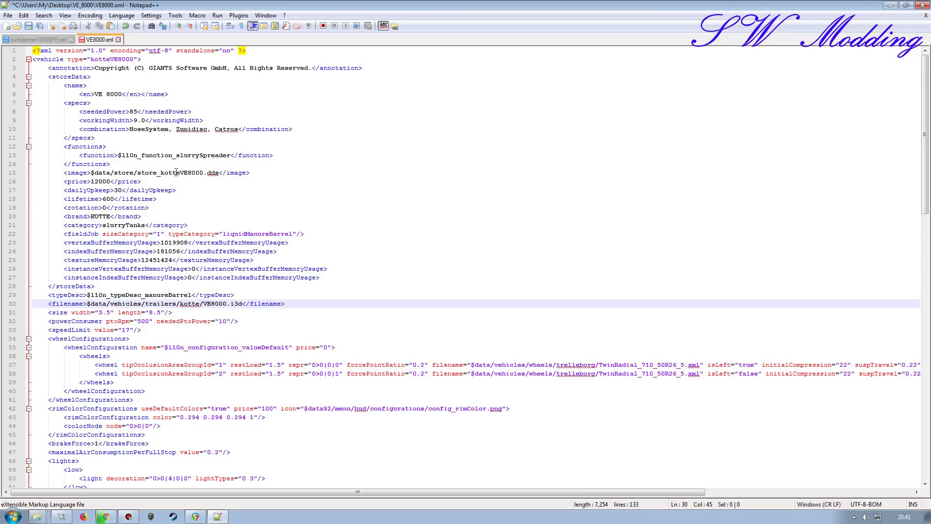
Step: Find the hoseSystem section in zunhammer18500PE.xml and add three blank lines below the closing ai tag in VE8000.xml
key(ctrl+Tab)
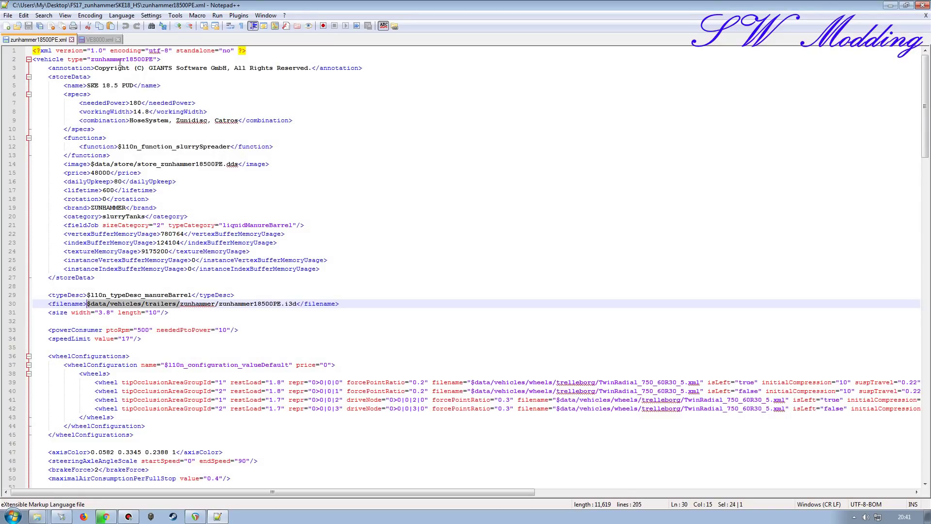
key(ctrl+Tab)
key(ctrl+Tab)
drag(923, 89, 923, 411)
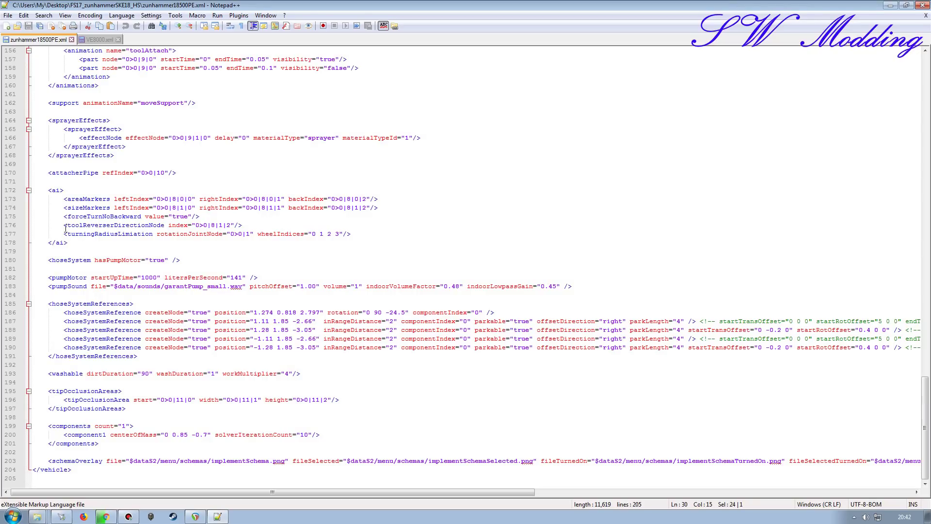
click(99, 39)
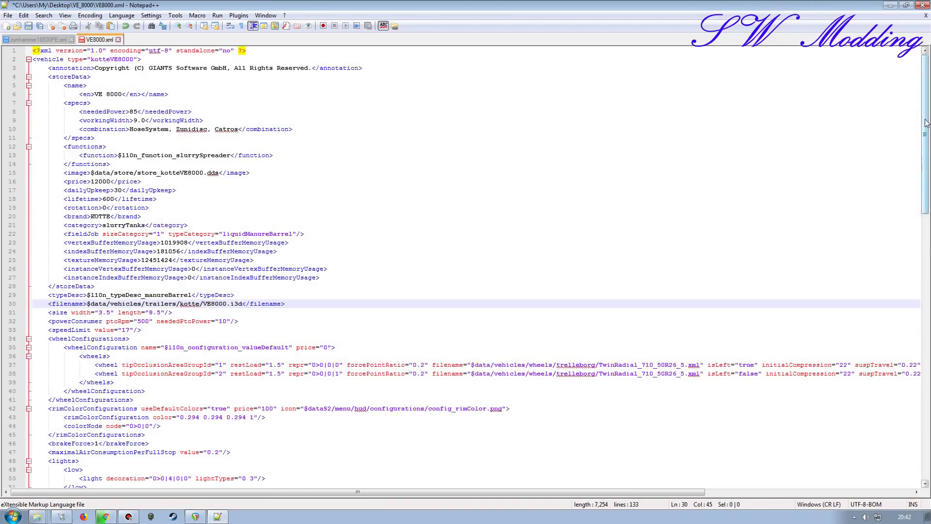
drag(926, 123, 925, 398)
click(73, 287)
key(Return)
key(Return)
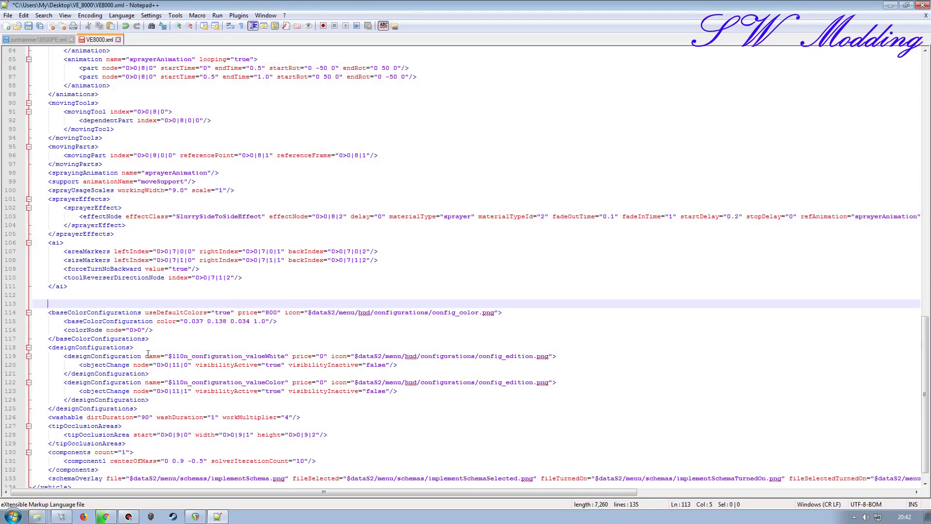
key(Return)
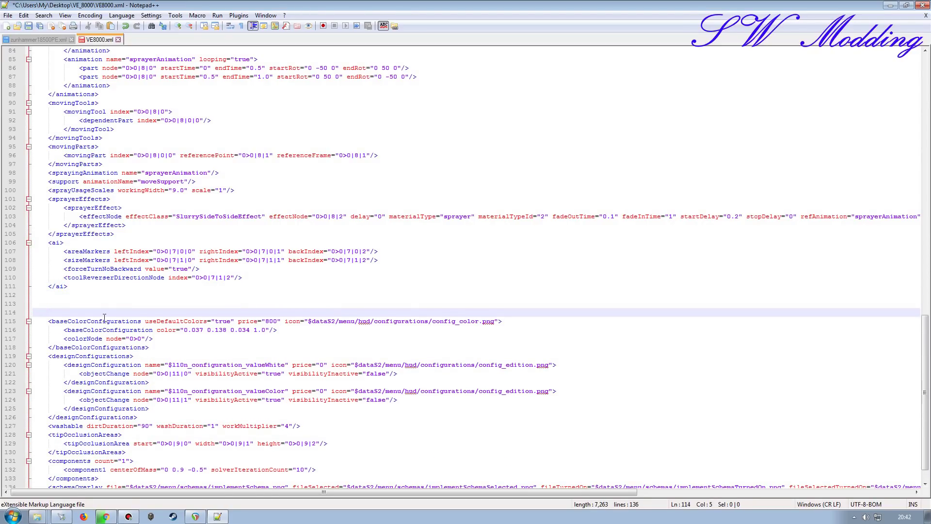
Step: Copy the hoseSystem, pumpMotor, pumpSound and hoseSystemReferences entries from zunhammer18500PE.xml into VE8000.xml, below the ai section
click(36, 39)
click(9, 260)
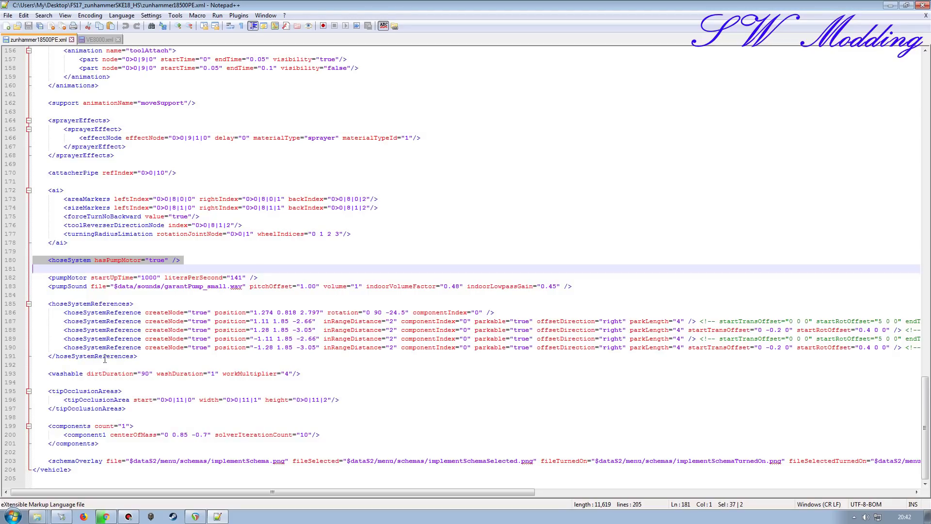
shift+click(4, 359)
key(ctrl+c)
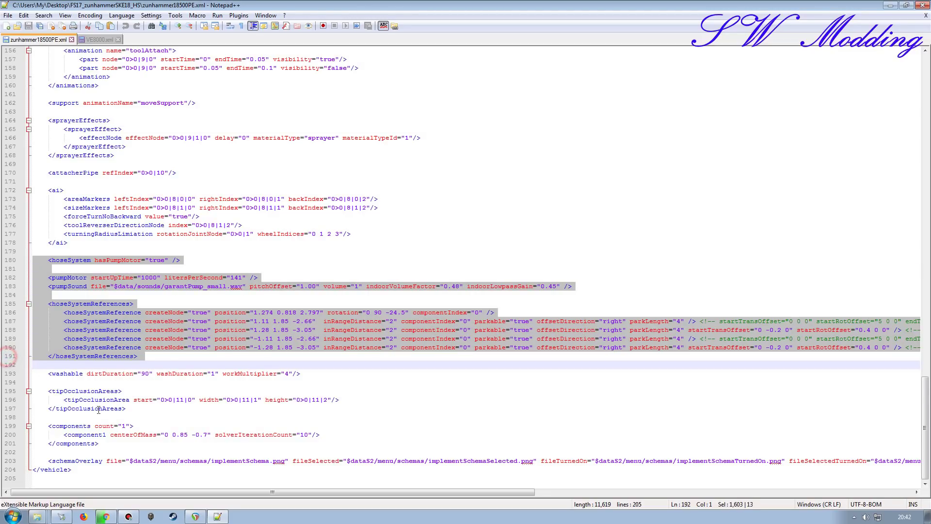
click(92, 39)
click(7, 304)
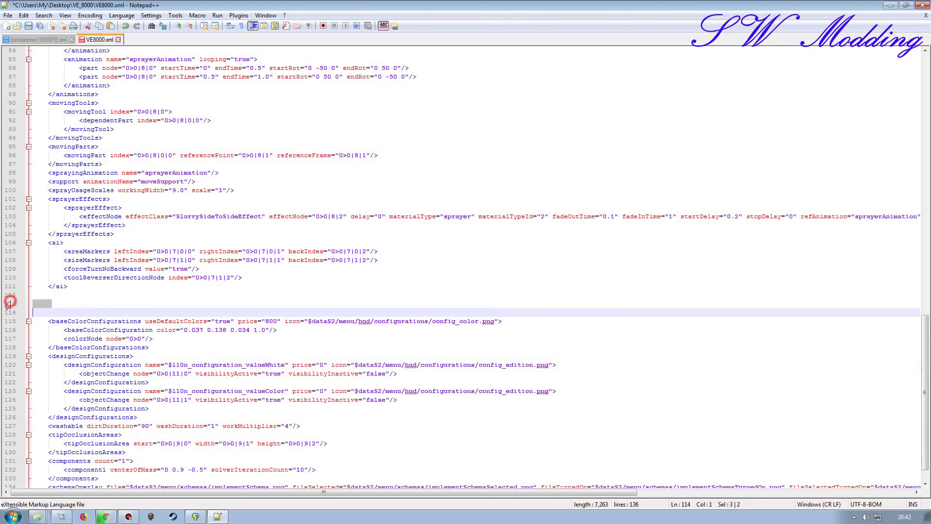
key(ctrl+v)
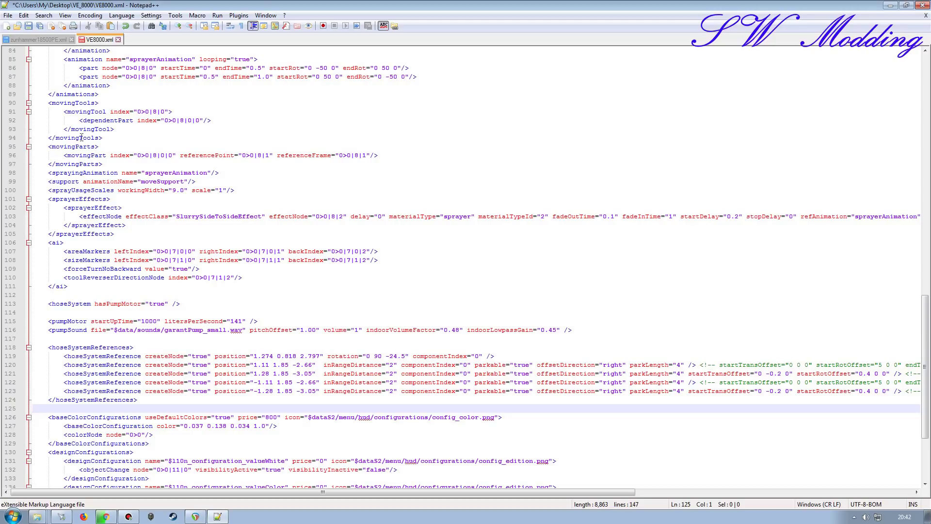
Step: Close zunhammer18500PE.xml, save VE8000.xml and review the pasted hose system entries
click(36, 39)
click(71, 39)
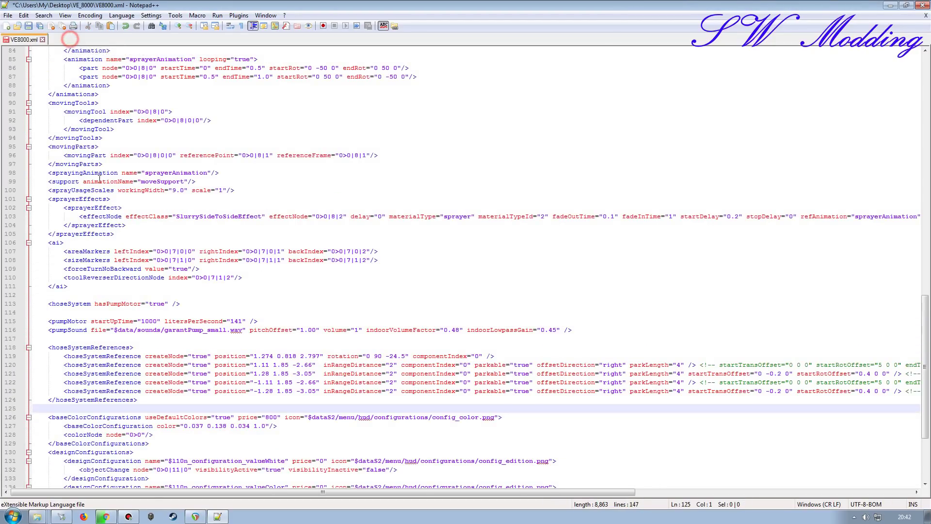
click(28, 25)
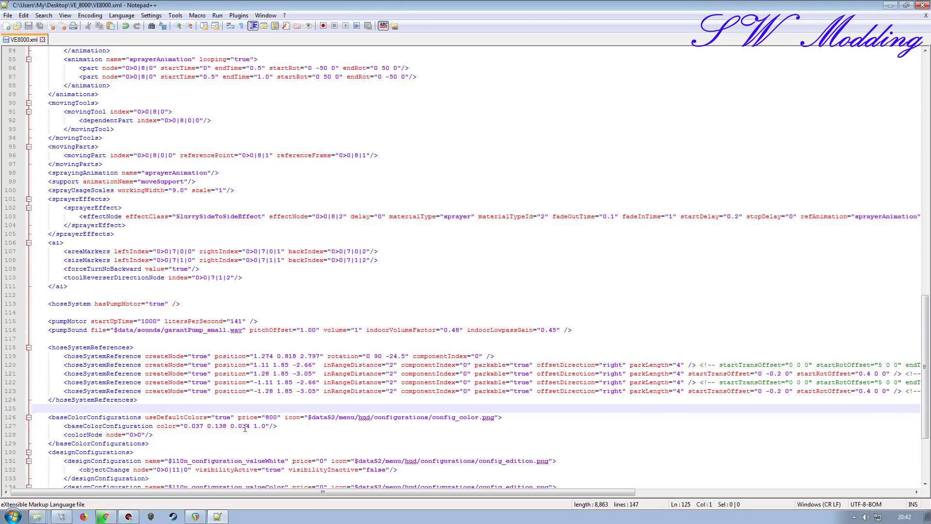
scroll(245, 428, down, 4)
scroll(250, 396, up, 4)
Step: Open VE8000.i3d from the VE_8000 folder in GIANTS Editor and create a transform group
click(890, 5)
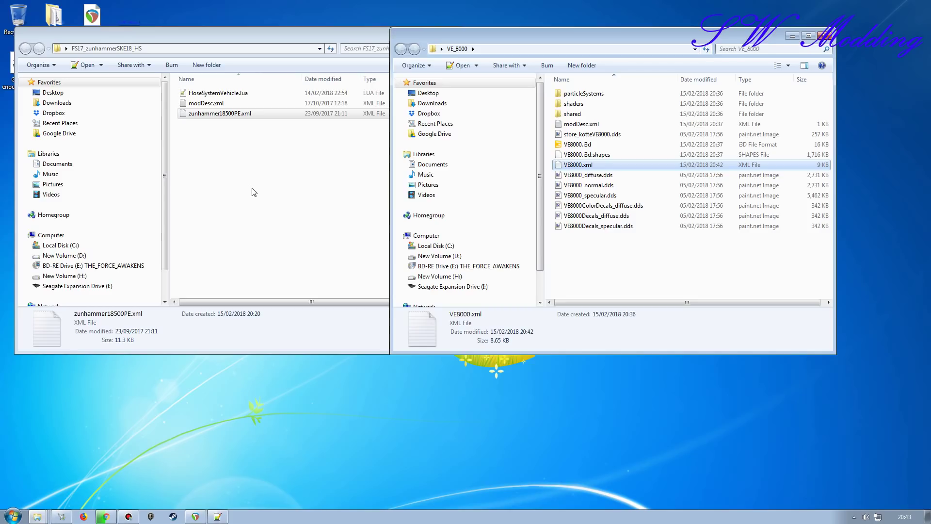
double_click(575, 144)
click(467, 318)
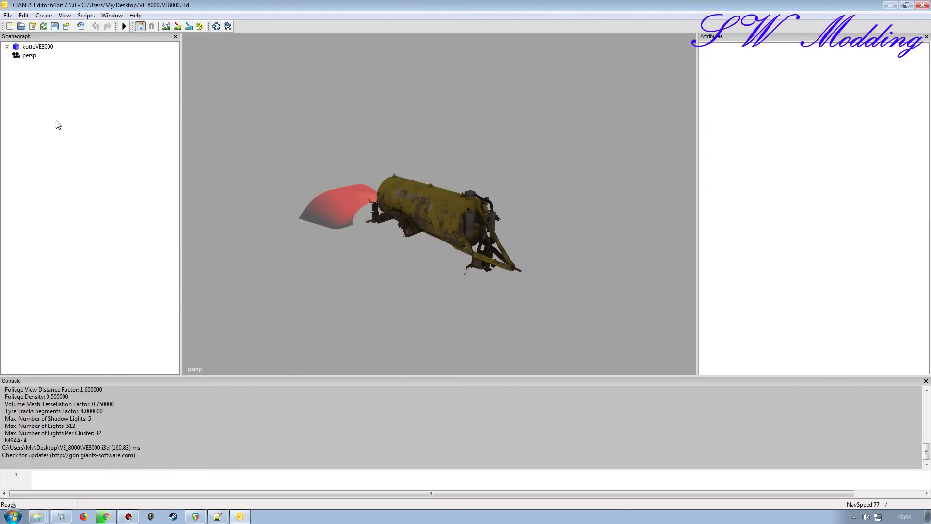
click(43, 16)
click(51, 26)
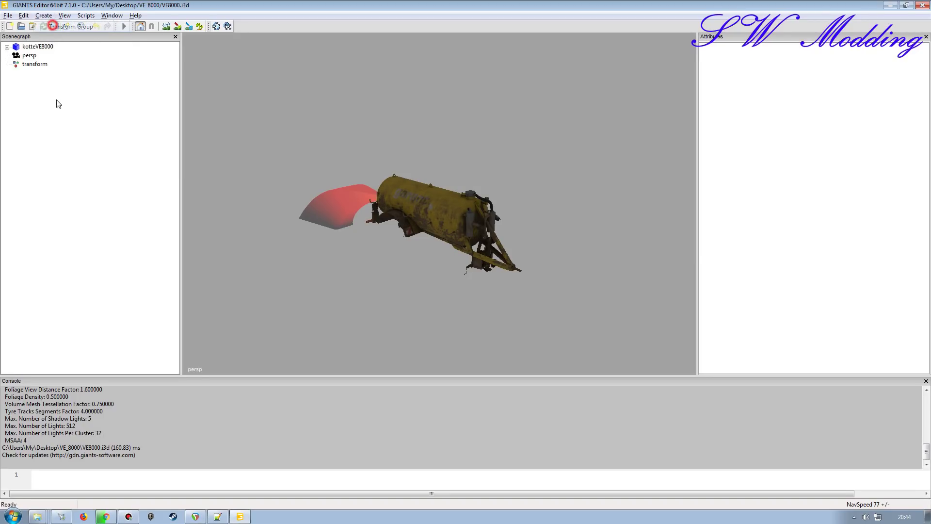
Step: Move the new transform to the first hoseSystemReference position from VE8000.xml: X 1.274, Y 0.818, Z 2.797
click(35, 64)
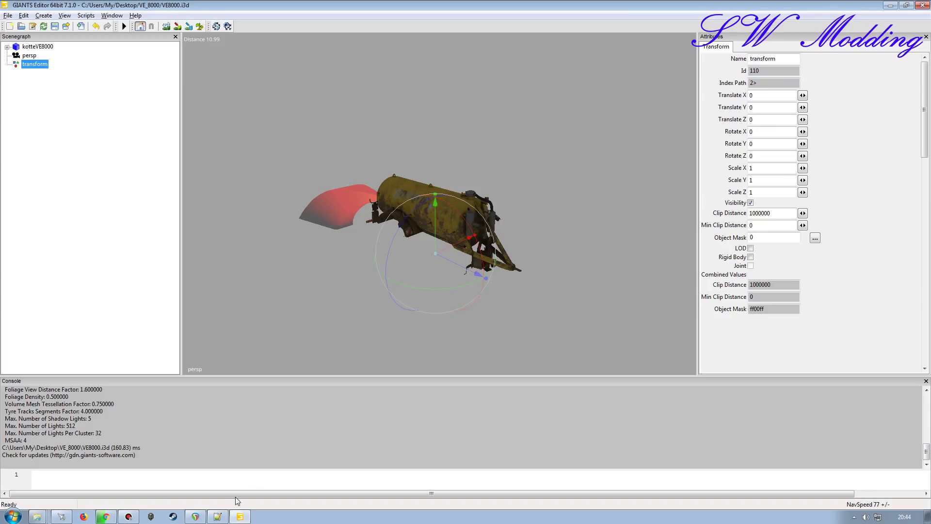
click(217, 516)
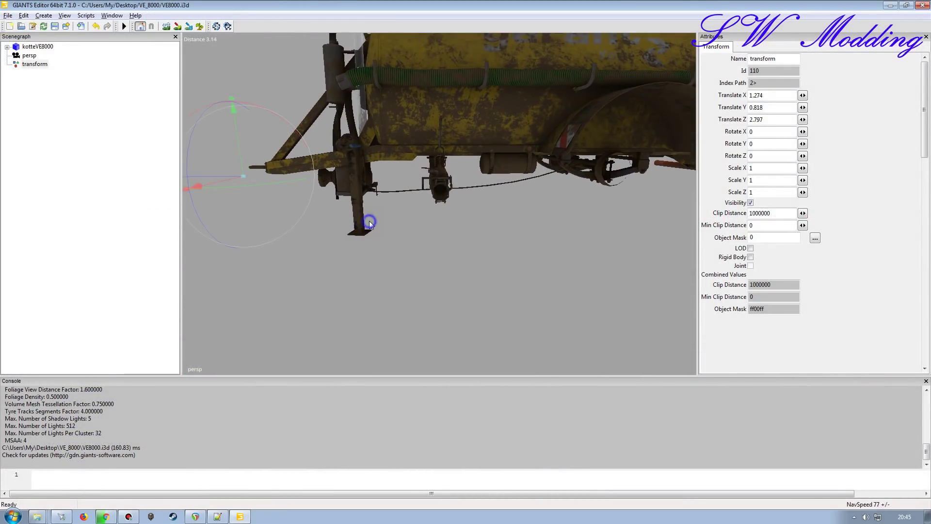
scroll(371, 221, up, 5)
middle_drag(369, 217, 377, 184)
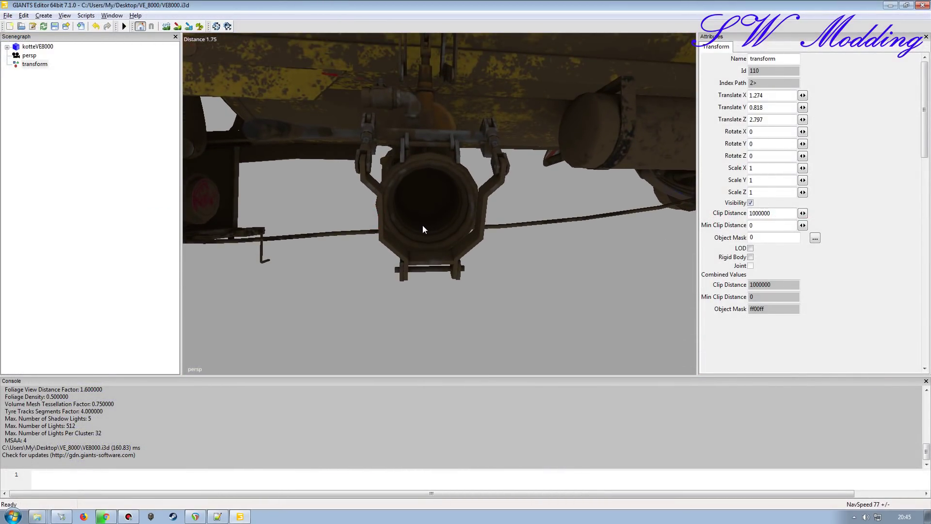
Step: Place the transform with Interactive Placement inside the open hose coupling beneath the tank
click(23, 15)
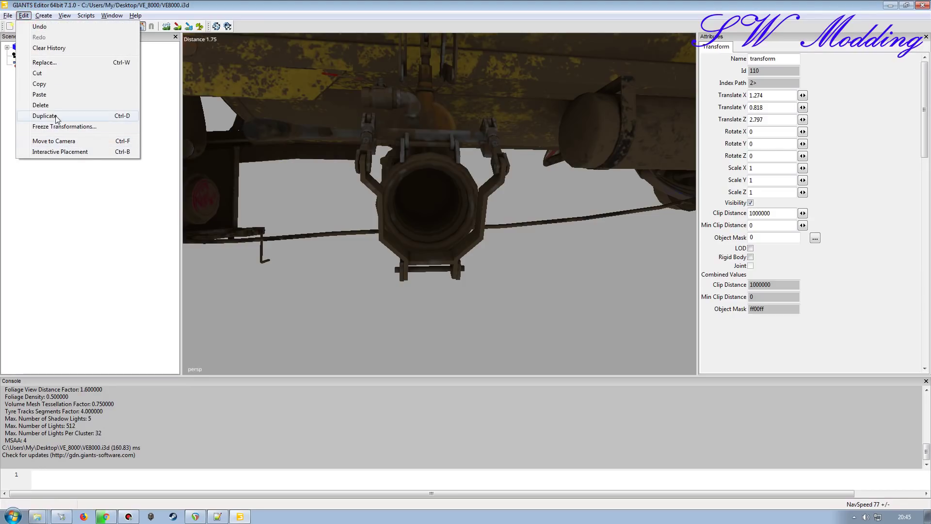
click(65, 151)
click(430, 207)
Step: Tilt the transform about Z to about -14.9 and move it to the coupling's mouth, about X 0.743, Y 0.566
mouse_move(422, 258)
alt+mouse_down()
mouse_move(403, 256)
mouse_move(415, 258)
alt+mouse_up()
alt+middle_drag(415, 258, 450, 261)
scroll(450, 265, down, 8)
mouse_move(449, 268)
alt+mouse_down()
mouse_move(405, 267)
mouse_move(442, 266)
alt+mouse_up()
scroll(407, 266, up, 5)
scroll(441, 266, up, 4)
scroll(443, 264, up, 5)
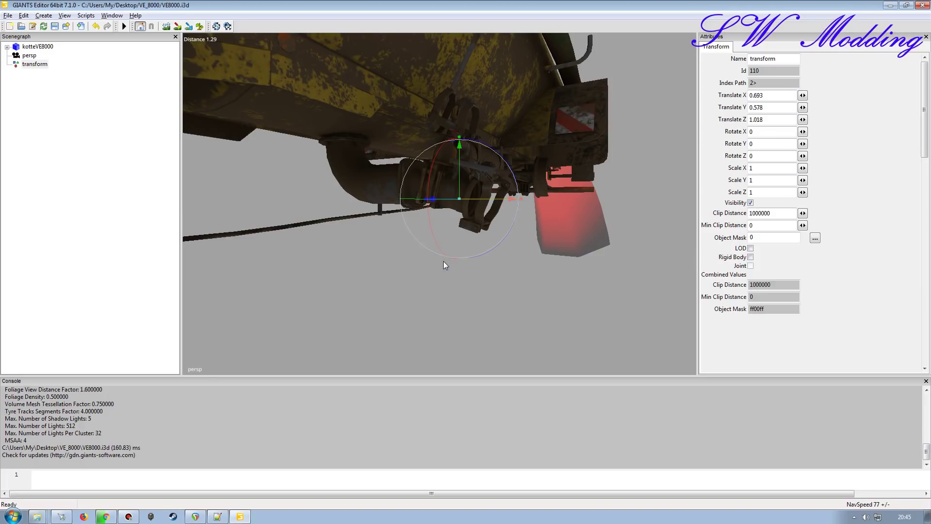
scroll(445, 261, down, 5)
alt+drag(445, 262, 461, 262)
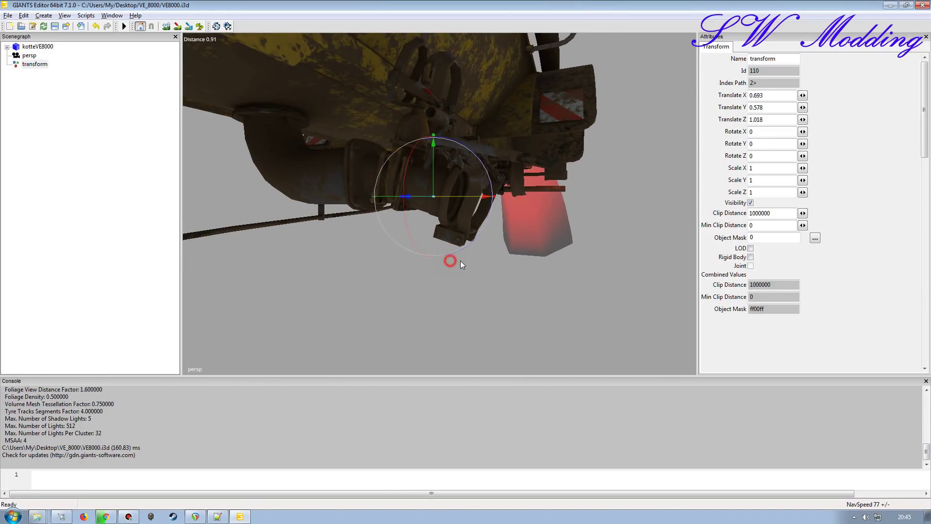
key(minus)
alt+drag(422, 204, 419, 195)
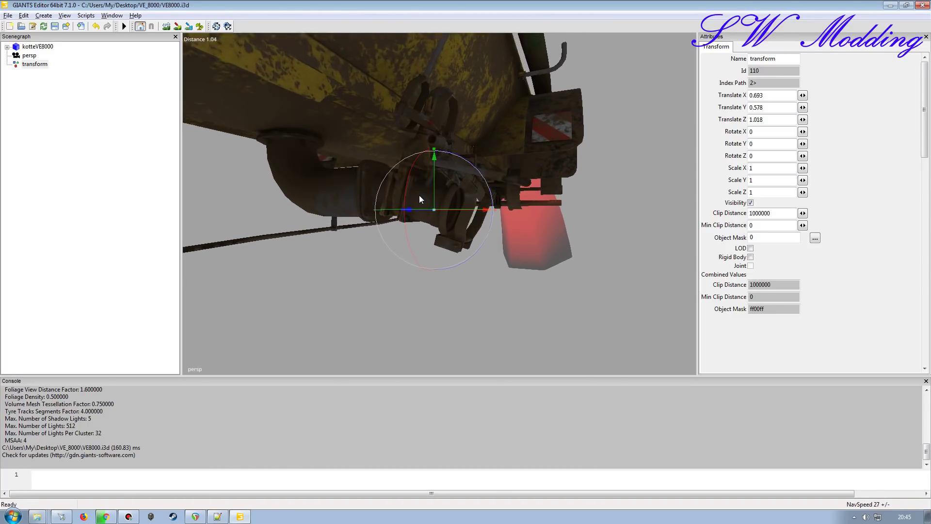
scroll(419, 195, up, 3)
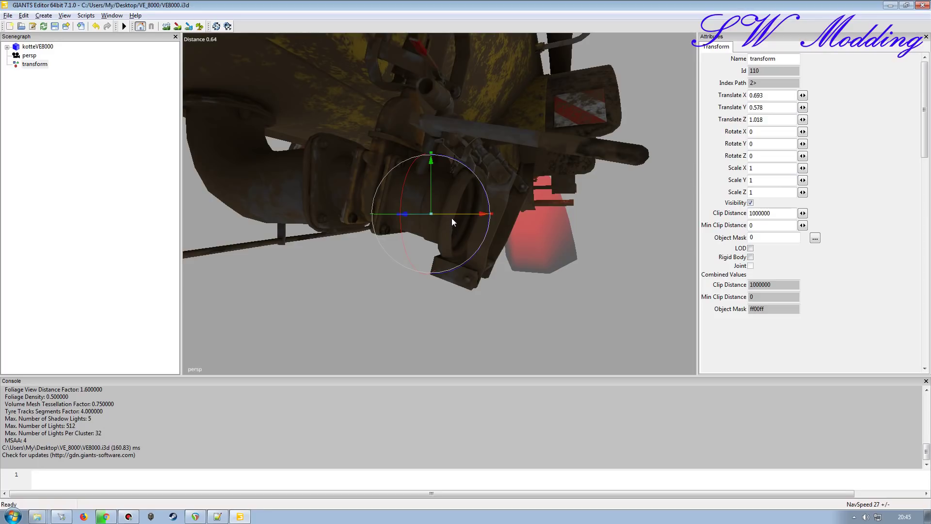
drag(476, 178, 440, 242)
scroll(441, 240, up, 5)
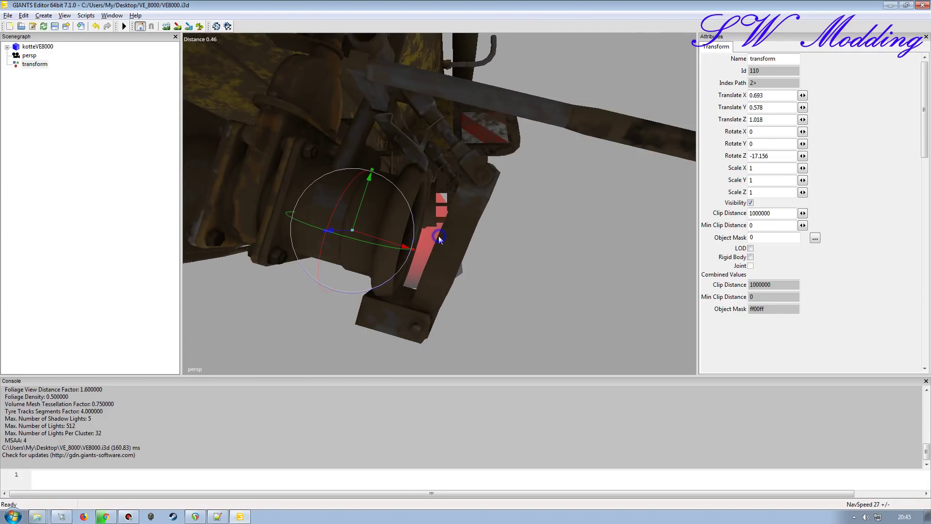
drag(412, 225, 443, 219)
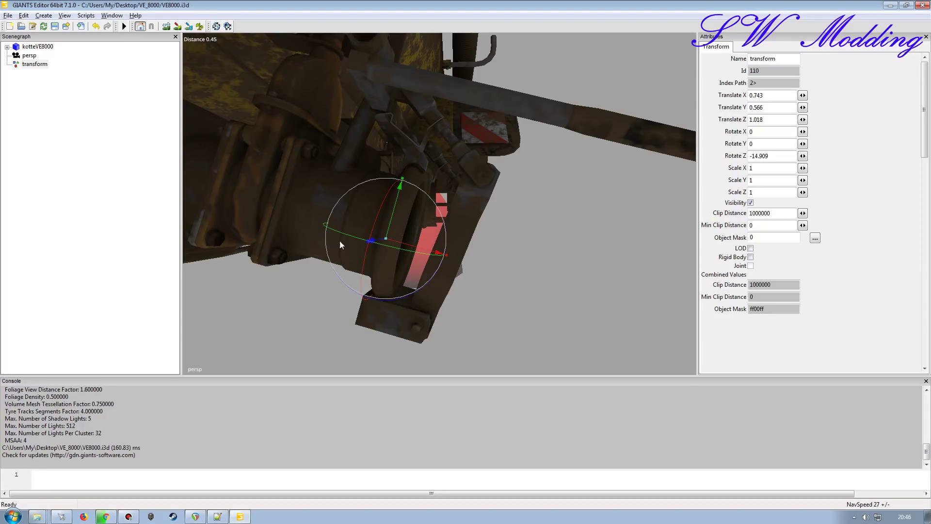
Step: Check the transform from the coupling's other side and fine-tune its position to about X 0.746, Y 0.577
alt+drag(499, 281, 344, 282)
scroll(344, 282, down, 5)
alt+drag(343, 282, 381, 282)
scroll(372, 282, up, 5)
scroll(360, 279, down, 5)
scroll(360, 279, up, 5)
scroll(412, 279, up, 3)
scroll(412, 275, down, 2)
scroll(381, 283, up, 1)
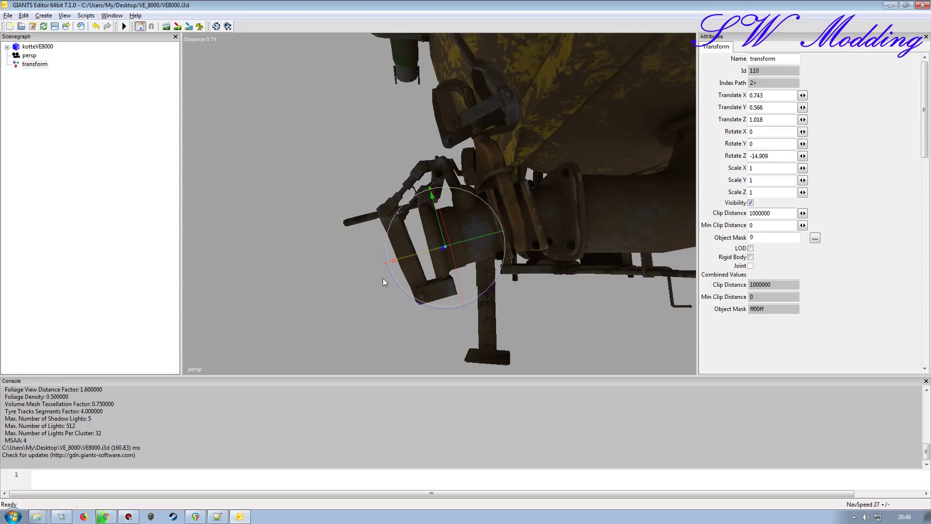
drag(387, 245, 386, 245)
drag(438, 224, 436, 220)
alt+drag(410, 253, 480, 265)
alt+right_drag(480, 265, 417, 254)
mouse_move(418, 258)
alt+mouse_down()
mouse_move(486, 257)
mouse_move(408, 257)
alt+mouse_up()
alt+right_drag(409, 257, 533, 242)
Step: Copy the transform's X translation, 0.746, into the first position value of the first hoseSystemReference in VE8000.xml
double_click(781, 96)
key(ctrl+c)
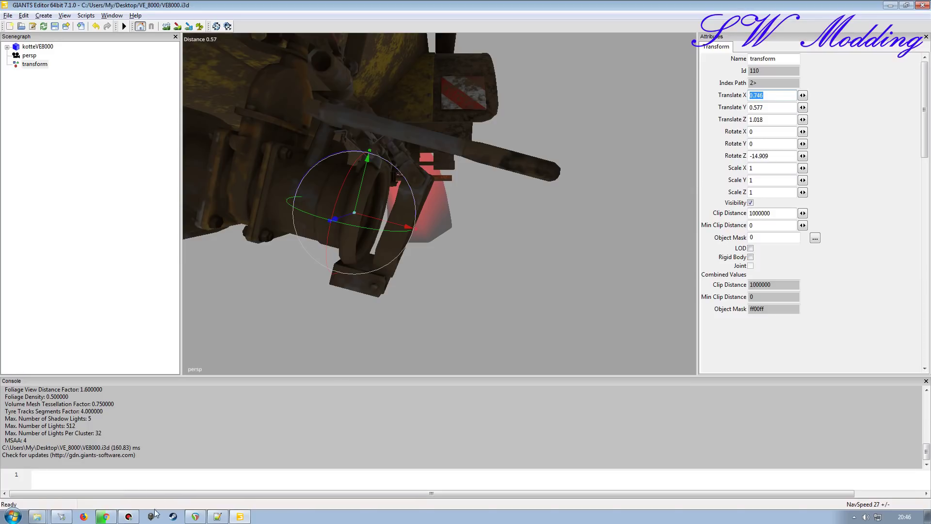
click(217, 516)
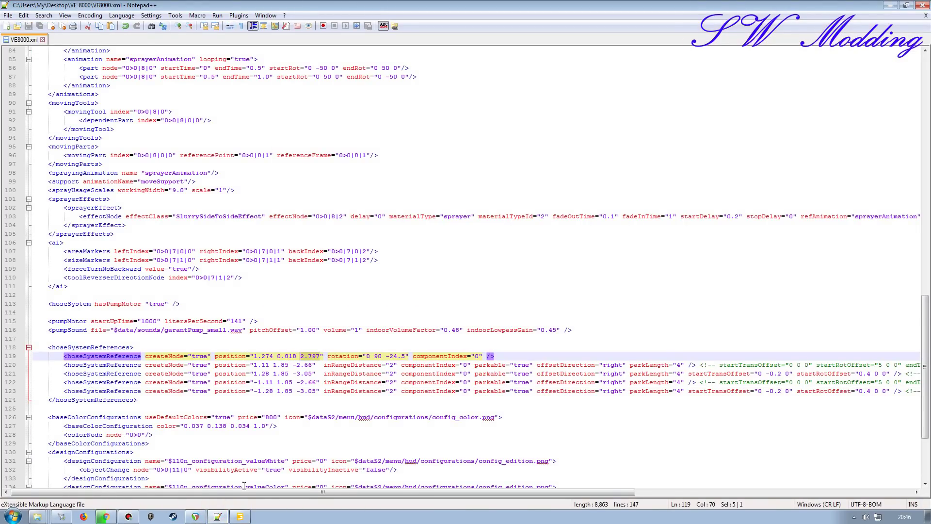
click(243, 518)
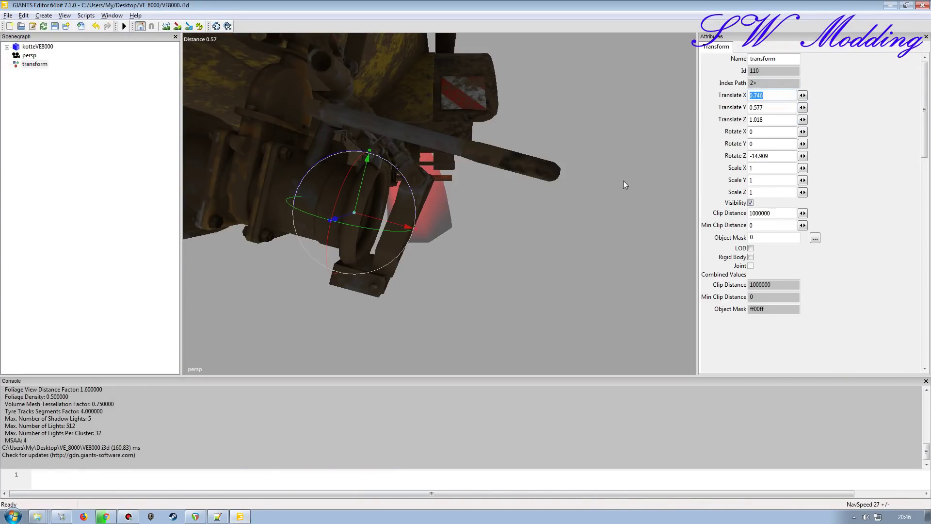
click(217, 517)
drag(274, 355, 255, 354)
key(ctrl+v)
Step: Copy the transform's Y translation, 0.577, into the second position value of the first hoseSystemReference
click(240, 516)
click(773, 107)
key(ctrl+c)
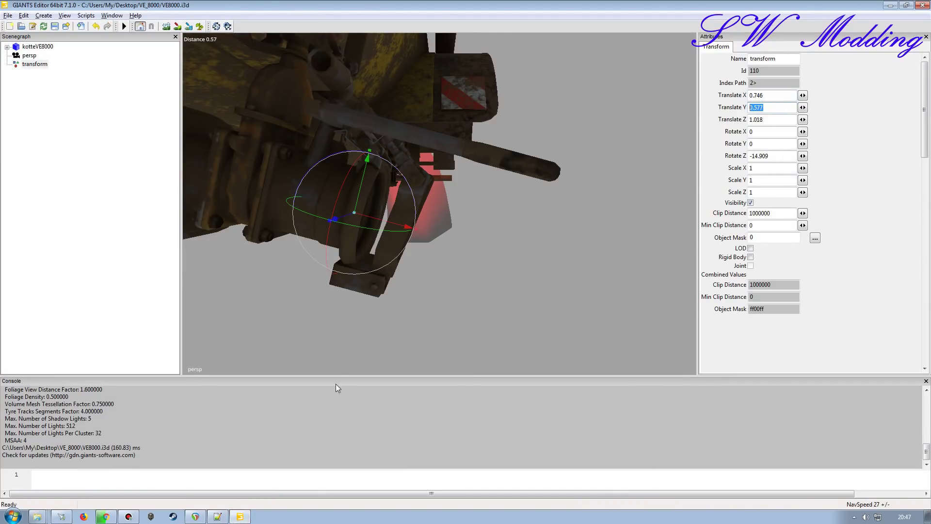
click(217, 516)
double_click(291, 356)
key(ctrl+v)
Step: Copy the transform's Z translation, 1.018, into the third position value of the first hoseSystemReference
click(239, 516)
click(771, 119)
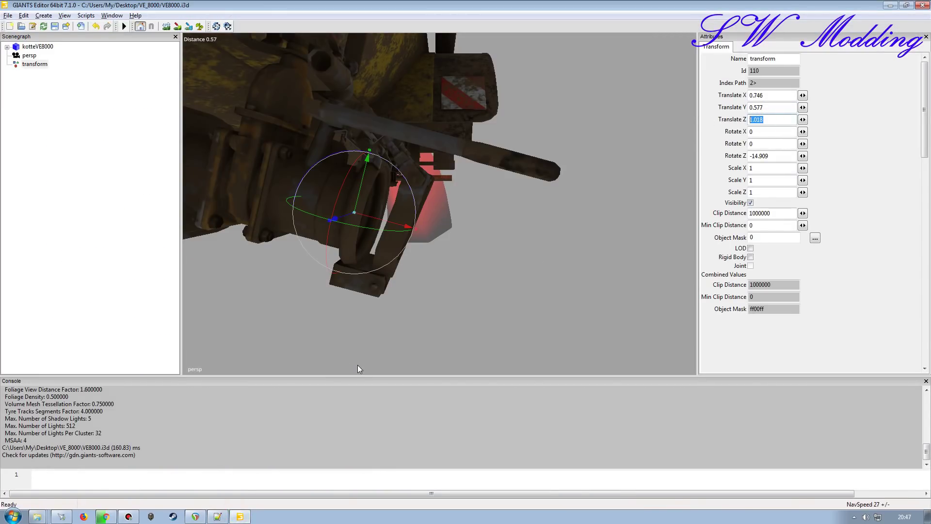
click(217, 516)
drag(320, 356, 301, 357)
key(ctrl+c)
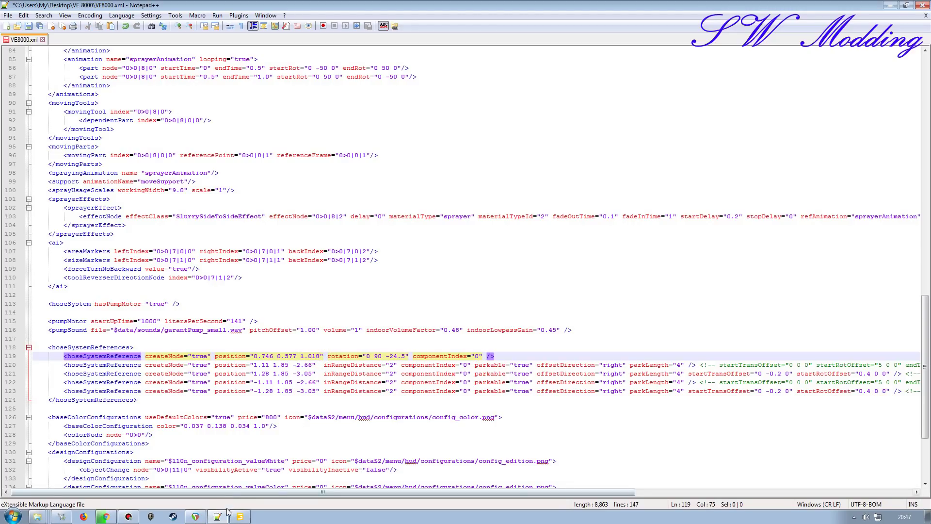
Step: Copy the transform's Z rotation, -14.909, into the third rotation value of the first hoseSystemReference
click(239, 517)
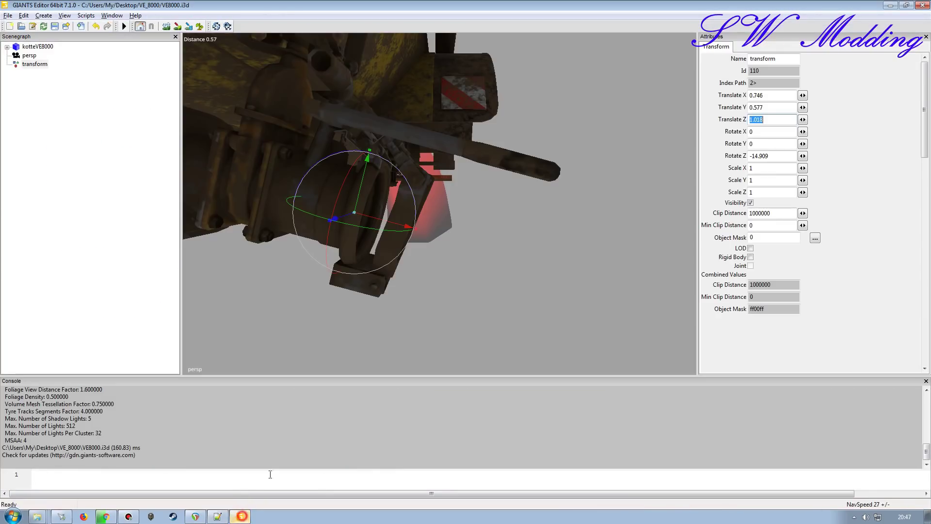
click(769, 156)
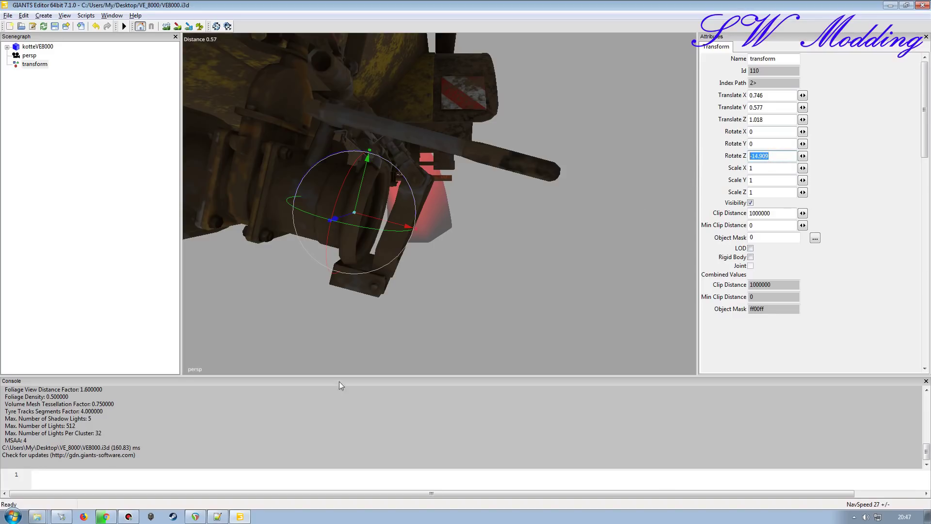
click(217, 516)
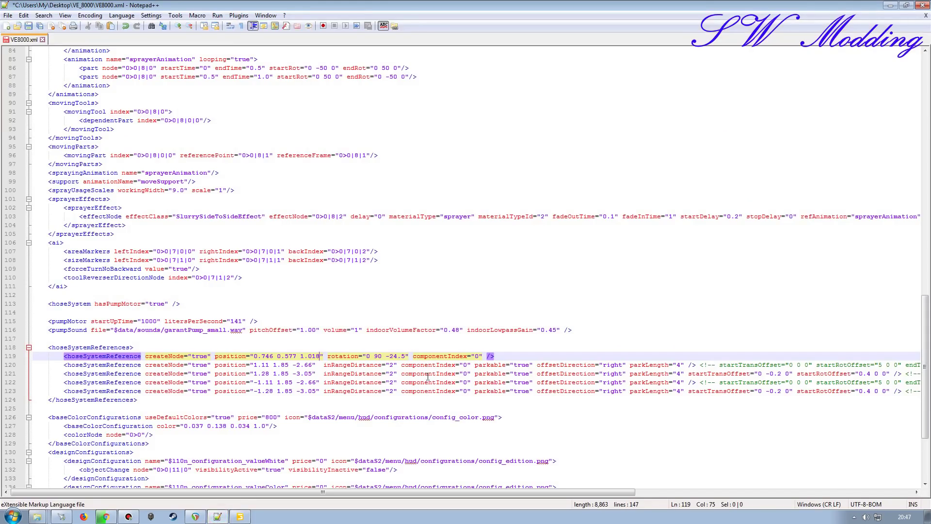
drag(405, 357, 389, 356)
key(ctrl+v)
Step: Set the transform's Y rotation to 90 in GIANTS Editor and inspect its direction at the coupling
click(240, 517)
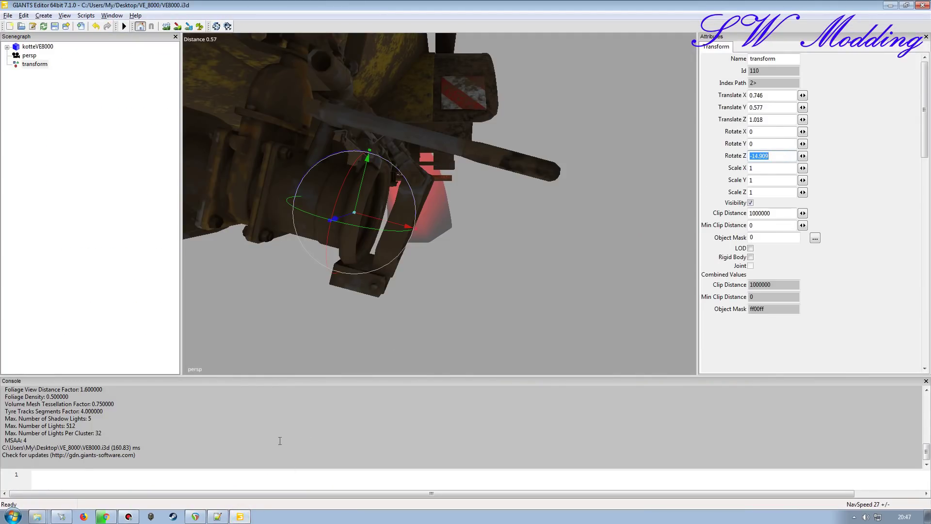
click(769, 144)
text(90)
drag(519, 202, 341, 242)
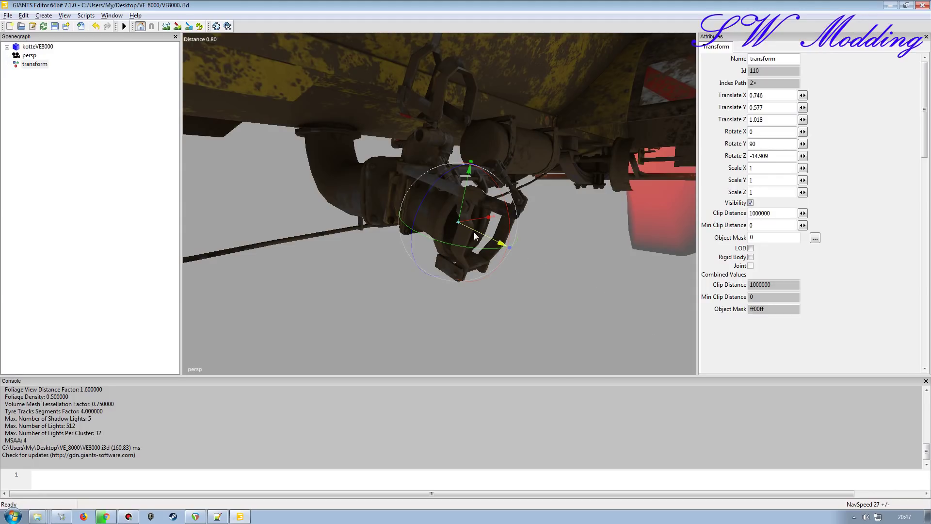
Step: Save VE8000.xml and close both GIANTS Editor and Notepad++, discarding the scene changes
click(217, 516)
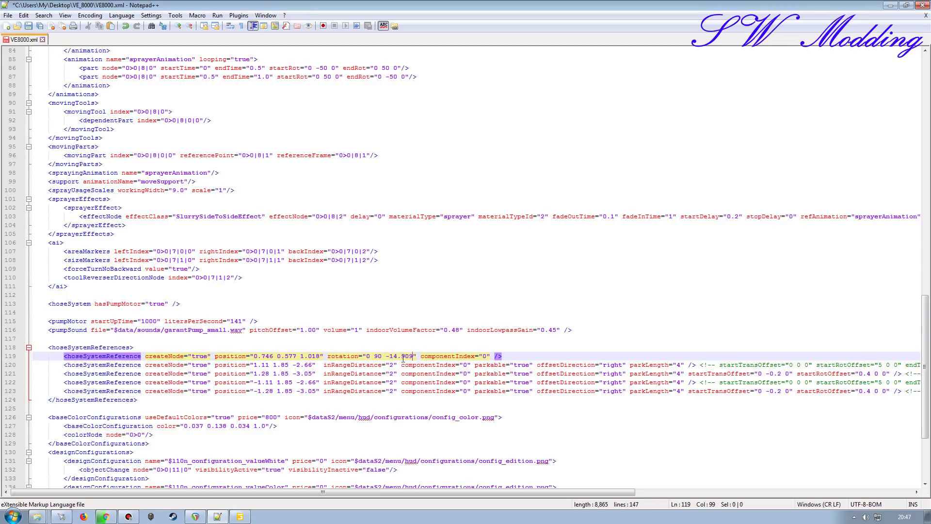
click(28, 26)
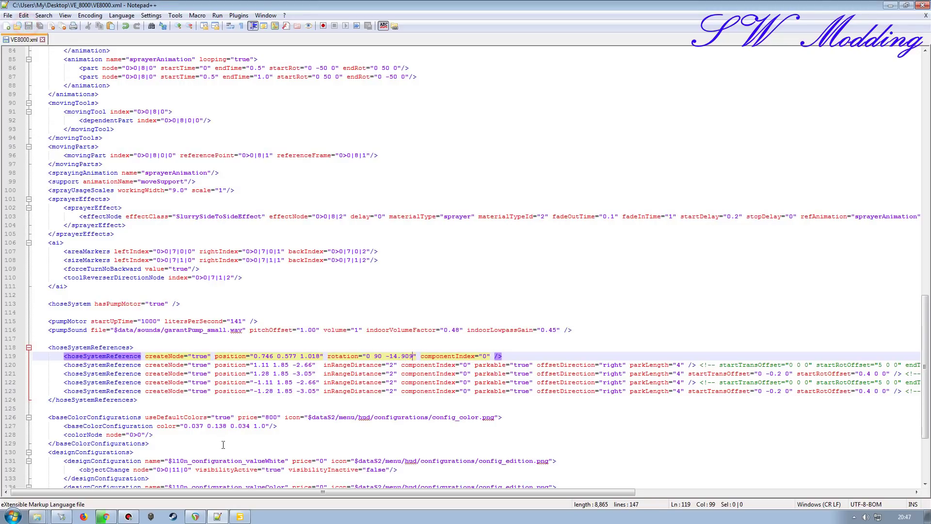
click(240, 517)
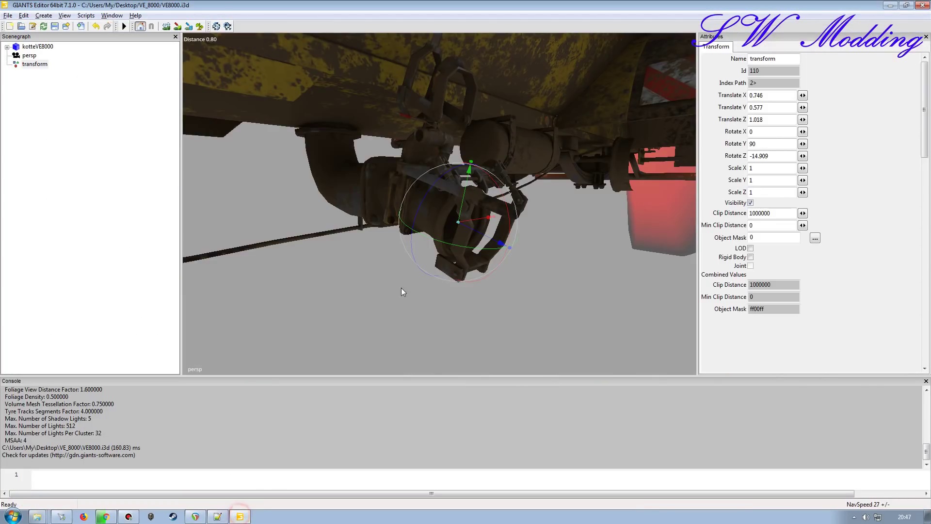
click(923, 6)
click(489, 257)
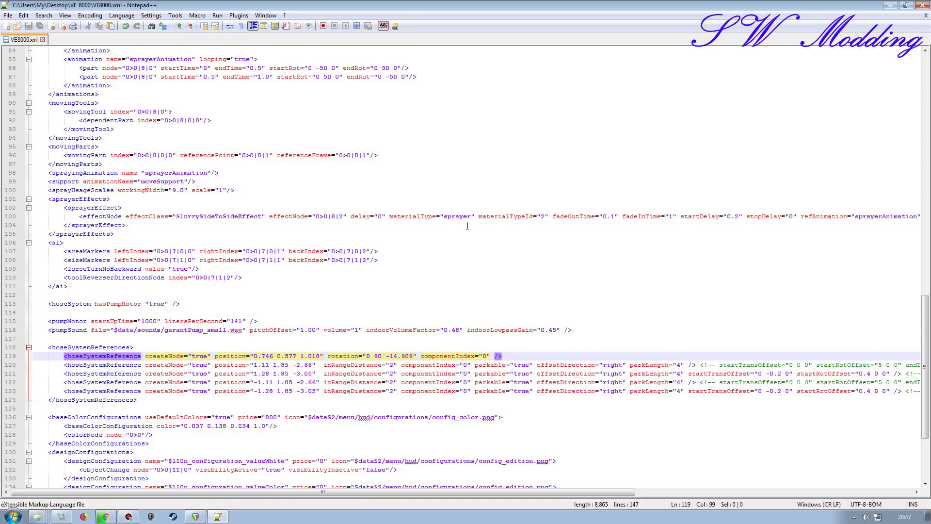
click(925, 15)
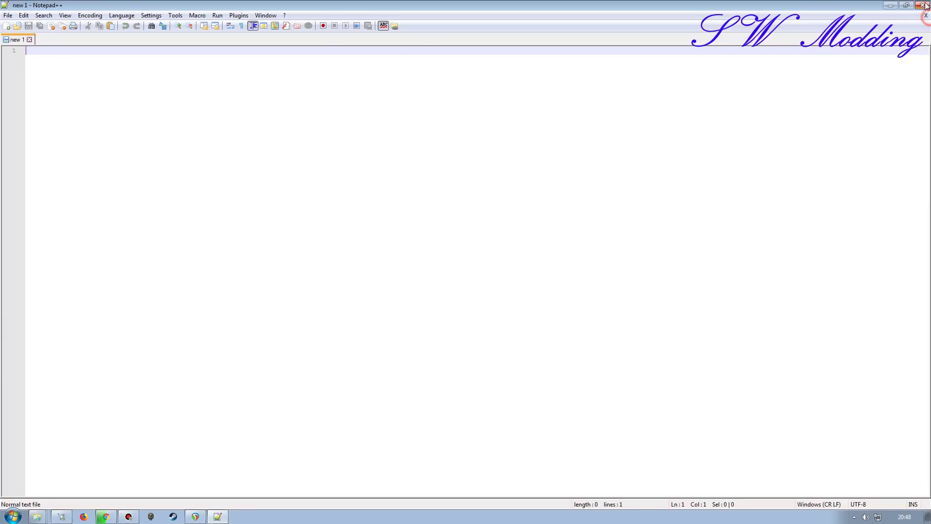
click(922, 6)
Step: Create a new desktop folder named FS17_VE8000, moving the open folder windows out of the way
drag(561, 35, 597, 35)
drag(365, 37, 638, 37)
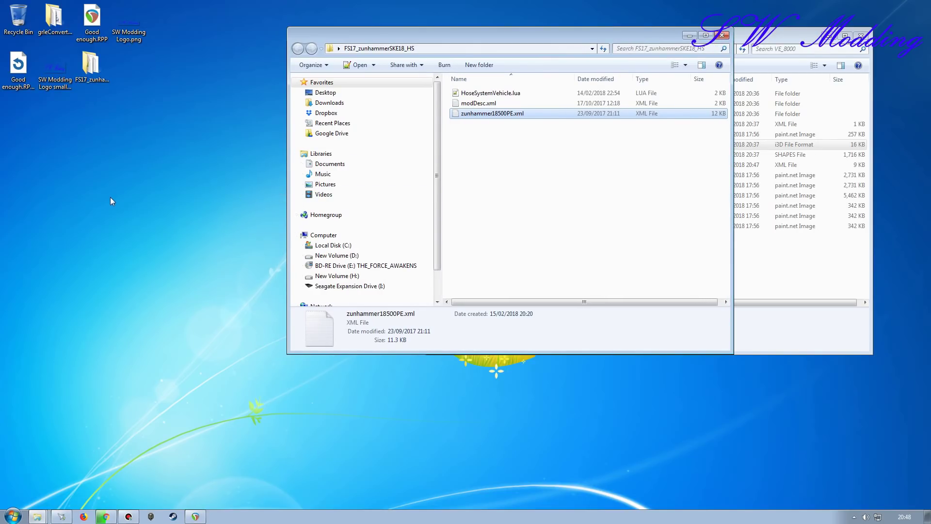
right_click(92, 198)
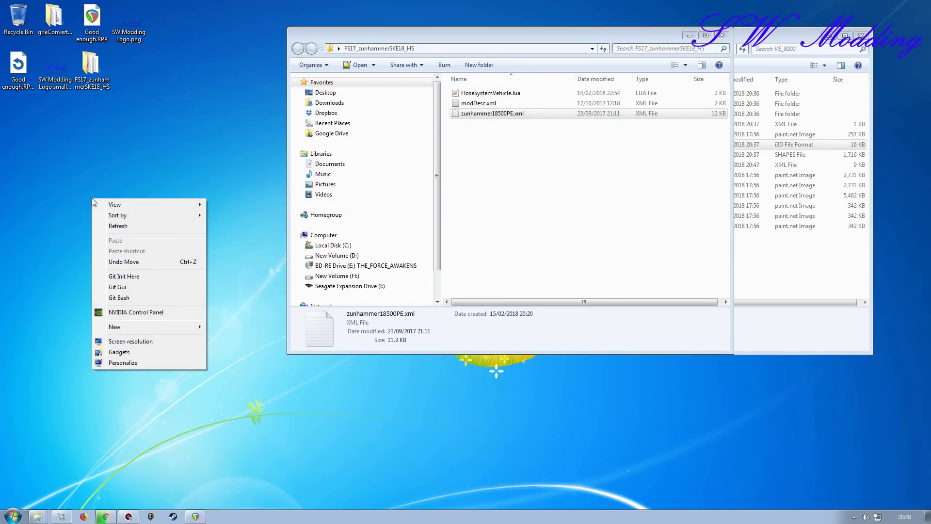
mouse_move(144, 327)
click(232, 328)
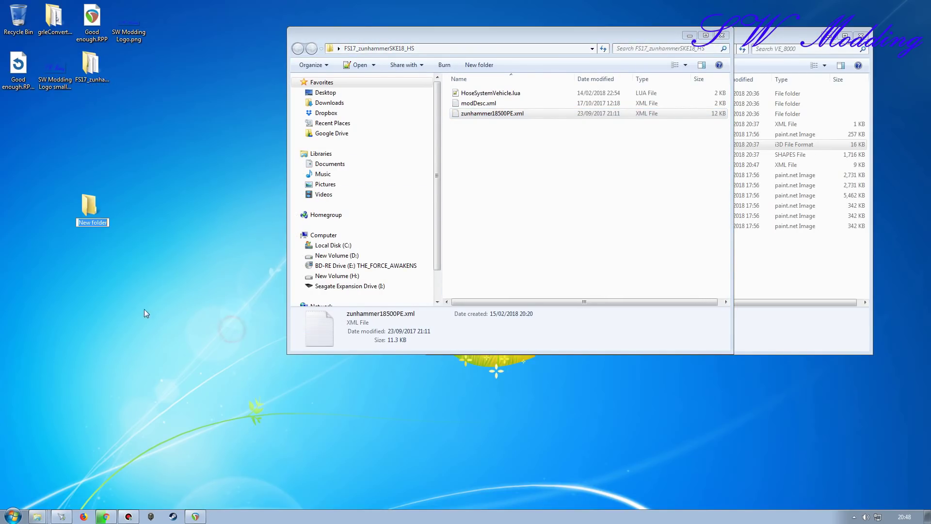
text(FS17)
text(_VE8000)
key(Return)
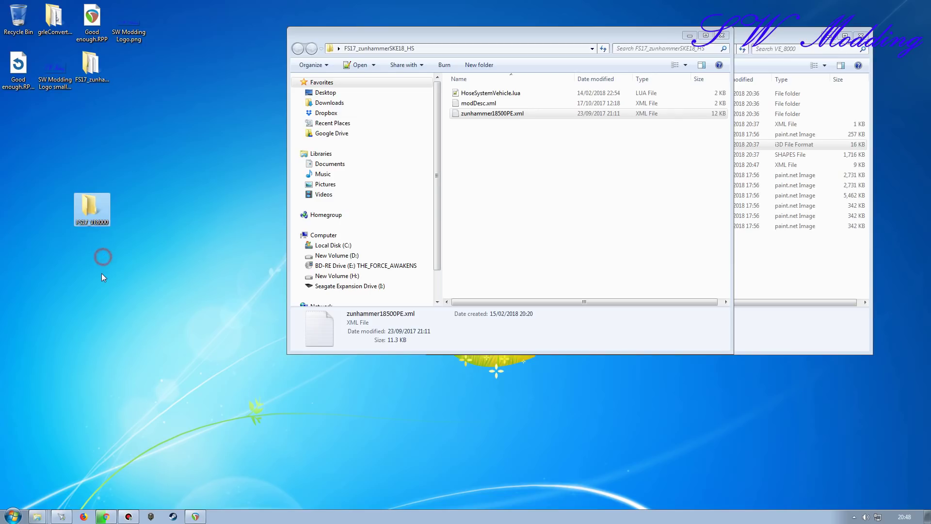
Step: Copy HoseSystemVehicle.lua and modDesc.xml from FS17_zunhammerSKE18_HS into FS17_VE8000, and bring the VE_8000 folder forward
double_click(89, 206)
drag(542, 49, 291, 37)
click(552, 230)
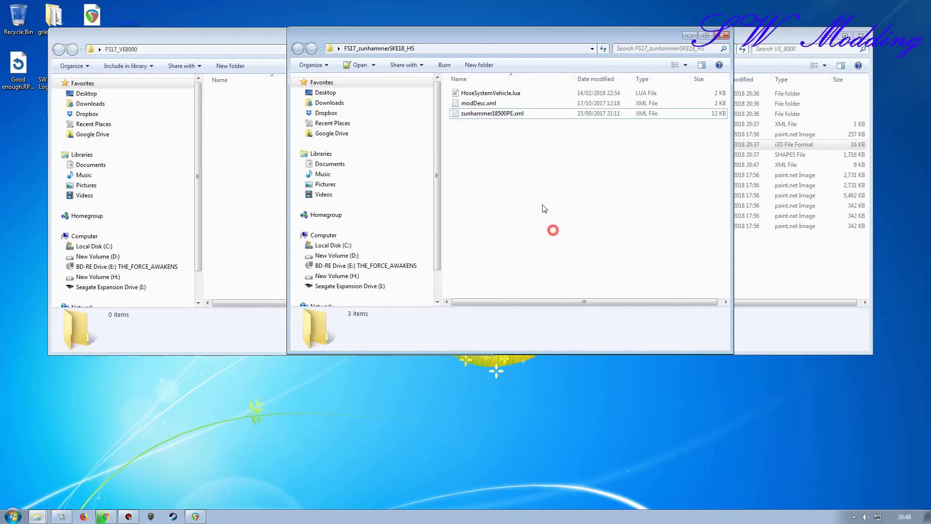
click(479, 103)
ctrl+click(479, 94)
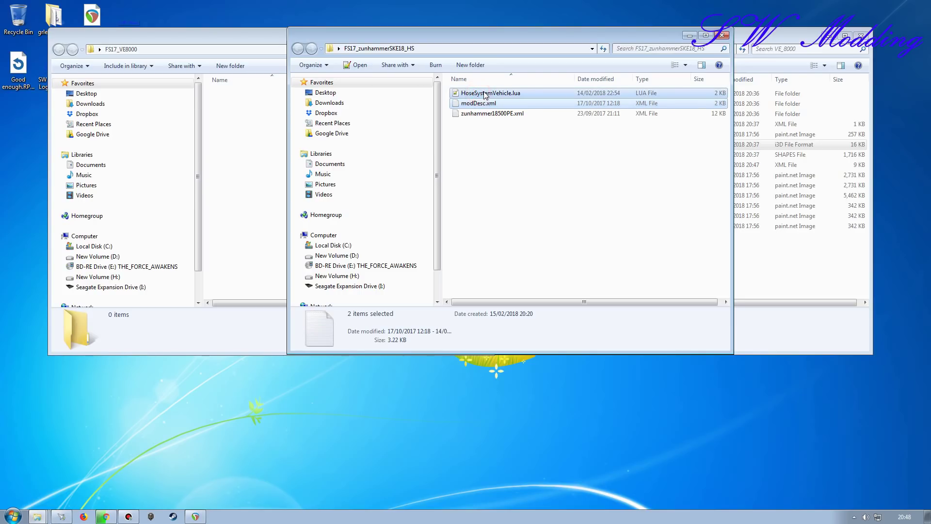
drag(478, 93, 237, 148)
right_drag(238, 148, 246, 154)
click(272, 180)
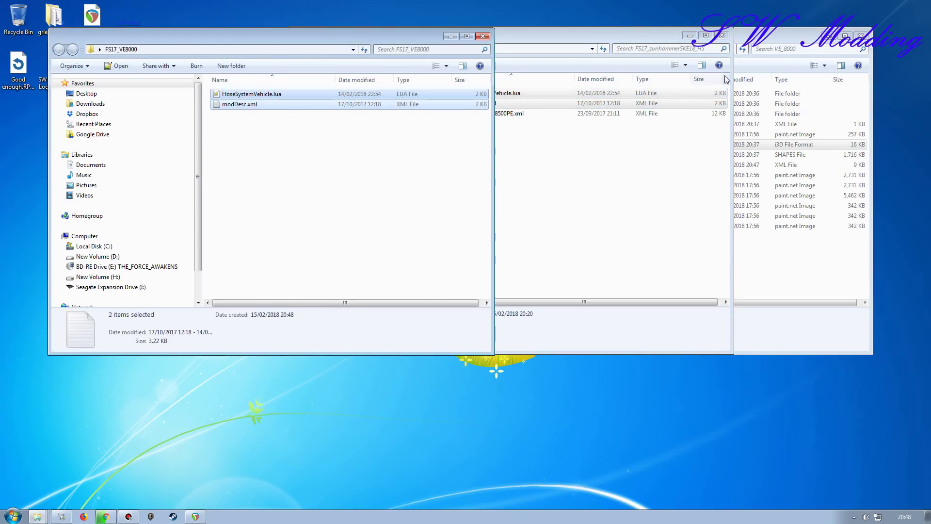
click(738, 144)
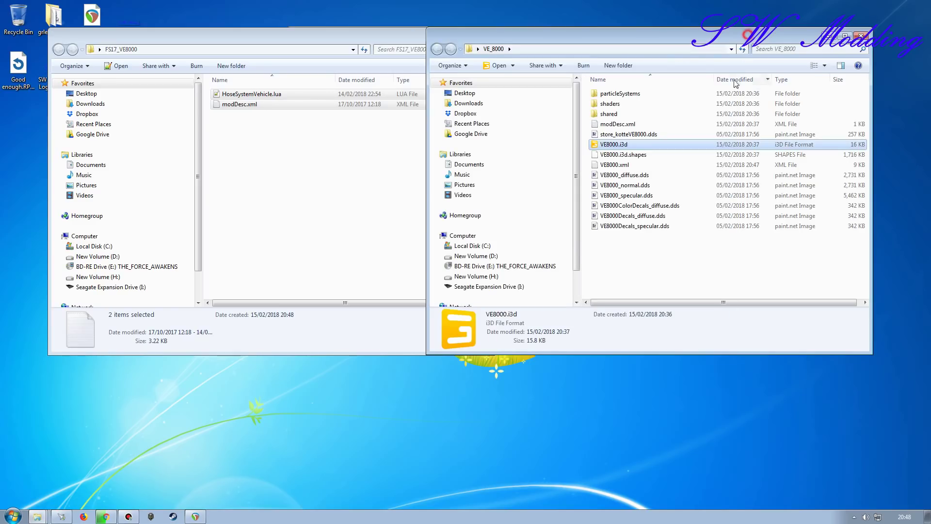
Step: Copy VE8000.xml from the VE_8000 folder into FS17_VE8000 and move the FS17_VE8000 window clear of the others
click(614, 165)
right_drag(614, 167, 322, 184)
click(357, 212)
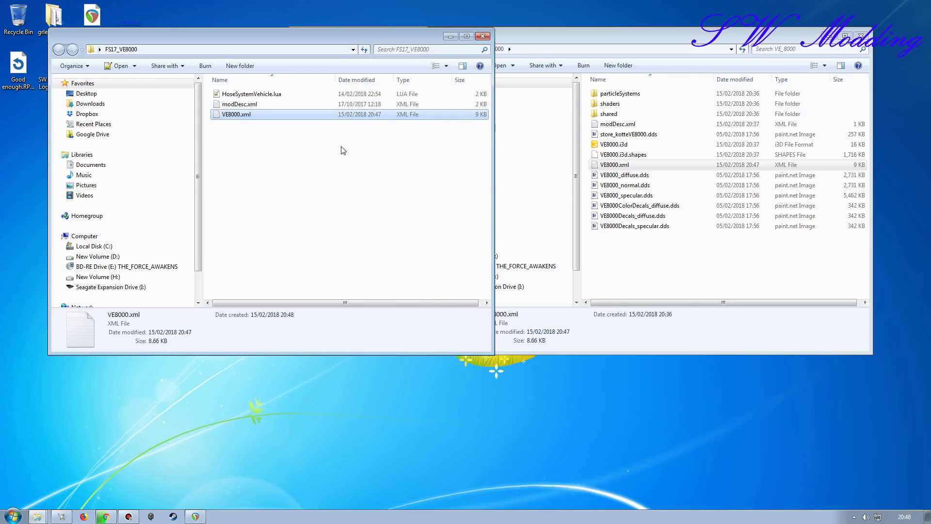
drag(334, 37, 419, 139)
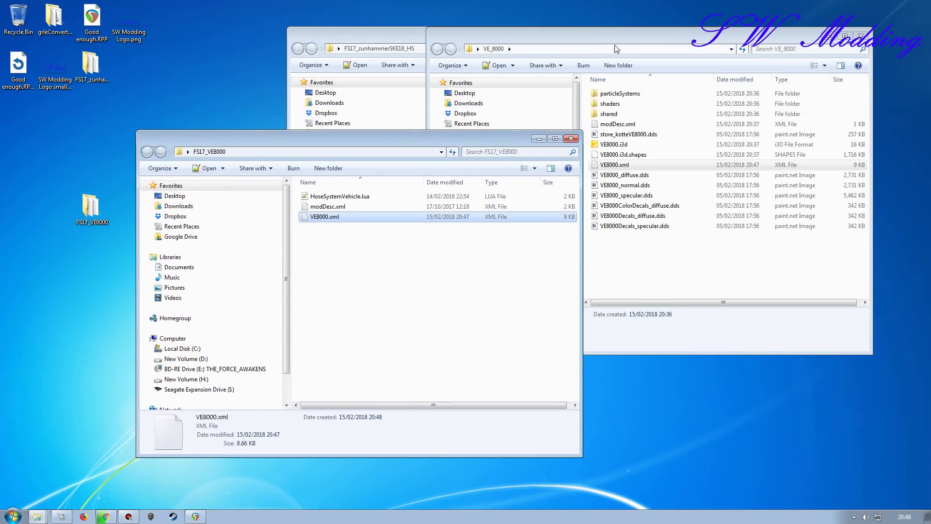
Step: Close the VE_8000 and FS17_zunhammerSKE18_HS windows, and line up the VE_8000 folder with the other desktop items
click(861, 35)
click(722, 36)
drag(385, 141, 554, 148)
drag(459, 65, 129, 67)
click(463, 154)
drag(463, 154, 291, 91)
click(347, 210)
Step: Open modDesc.xml from FS17_VE8000 in Notepad++ and replace the English title with Kotte VE8000
double_click(315, 154)
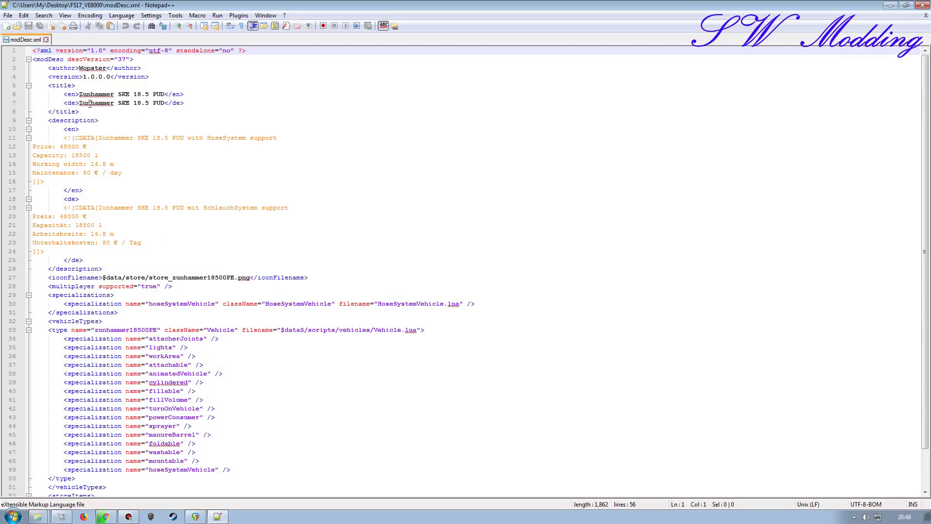
drag(111, 94, 80, 94)
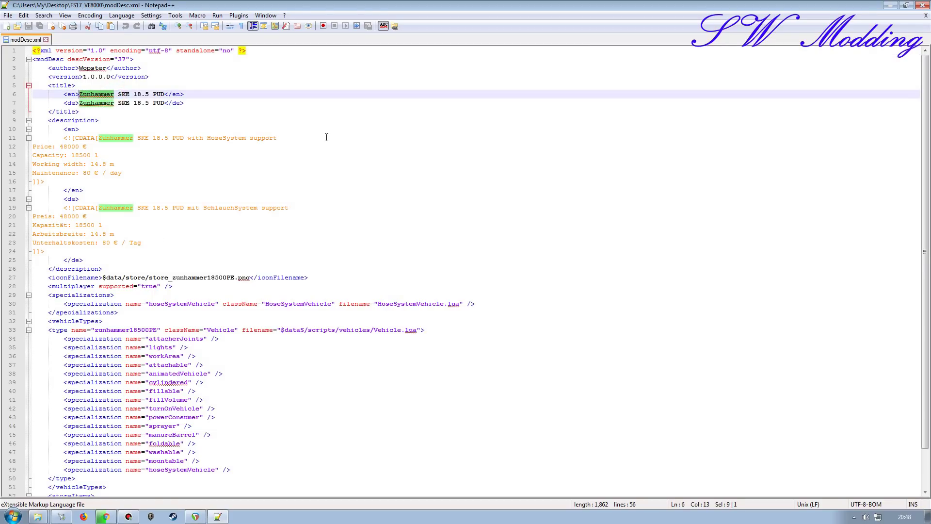
text(Kotte)
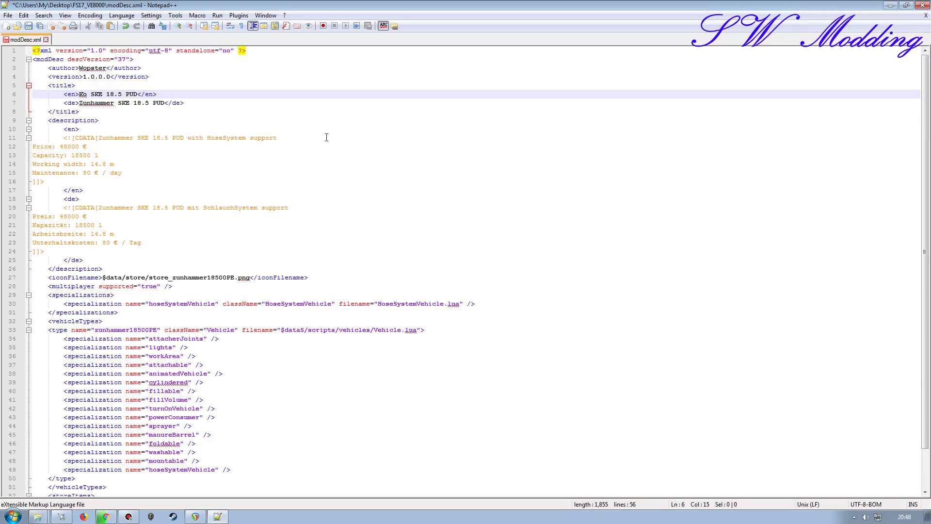
key(Delete)
key(Delete)
key(Delete)
key(Delete)
key(Delete)
key(Delete)
key(Delete)
key(Delete)
key(Delete)
key(Delete)
key(Delete)
key(Delete)
key(Delete)
text(VE)
Step: Replace the German title in modDesc.xml with a copy of the English title, Kotte VE8000
drag(126, 95, 81, 92)
key(ctrl+c)
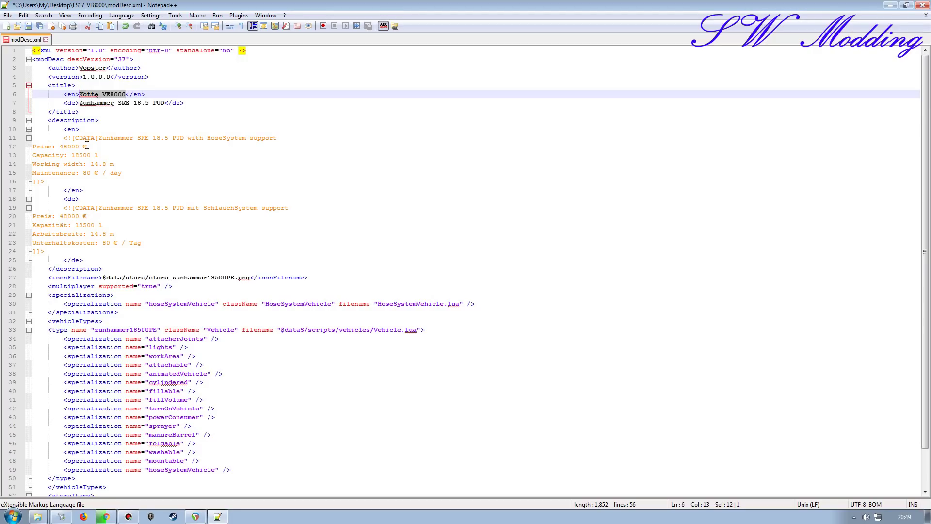
drag(166, 103, 79, 103)
key(ctrl+v)
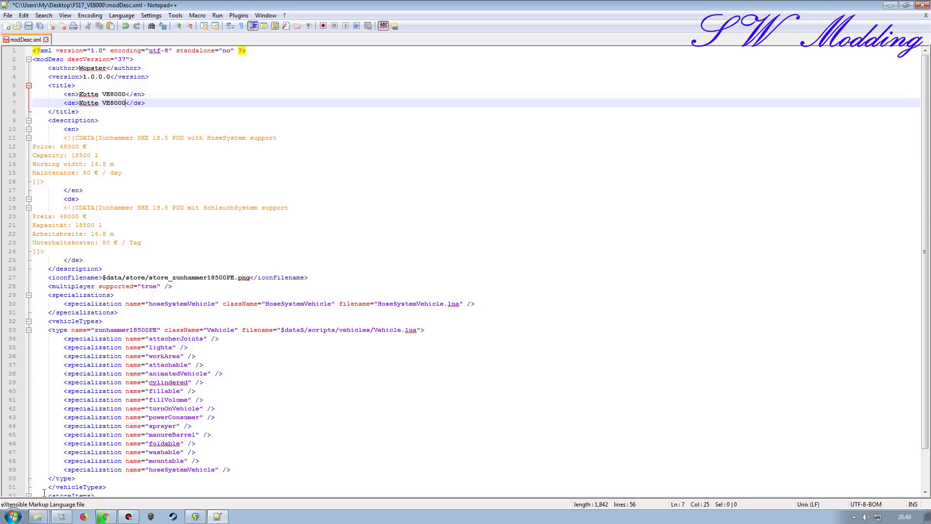
Step: Open VE8000.xml and copy its vehicle type kotteVE8000 over the zunhammer18500PE type name in modDesc.xml
click(37, 516)
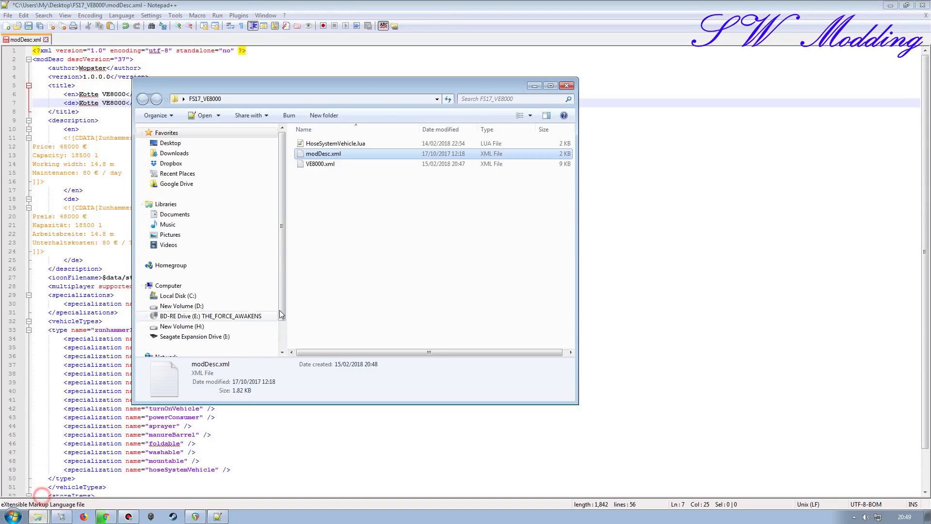
double_click(320, 165)
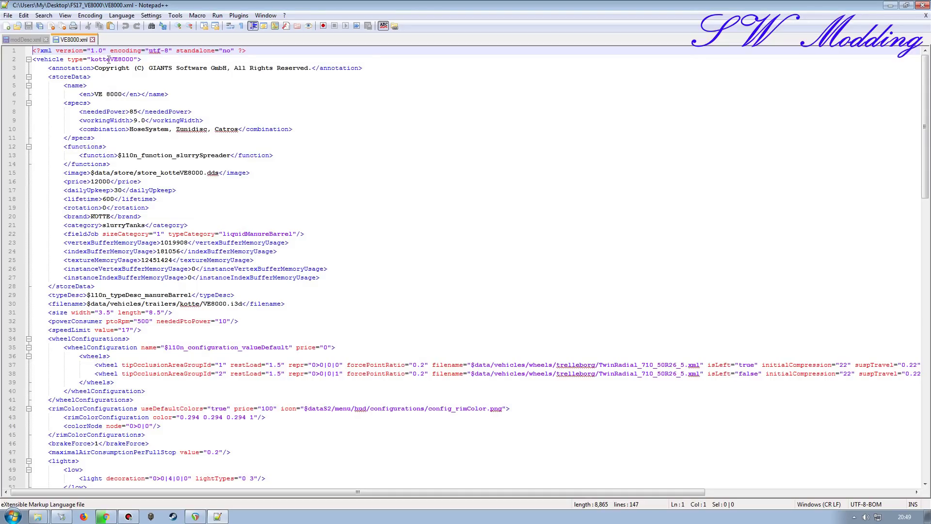
drag(135, 59, 90, 59)
key(ctrl+c)
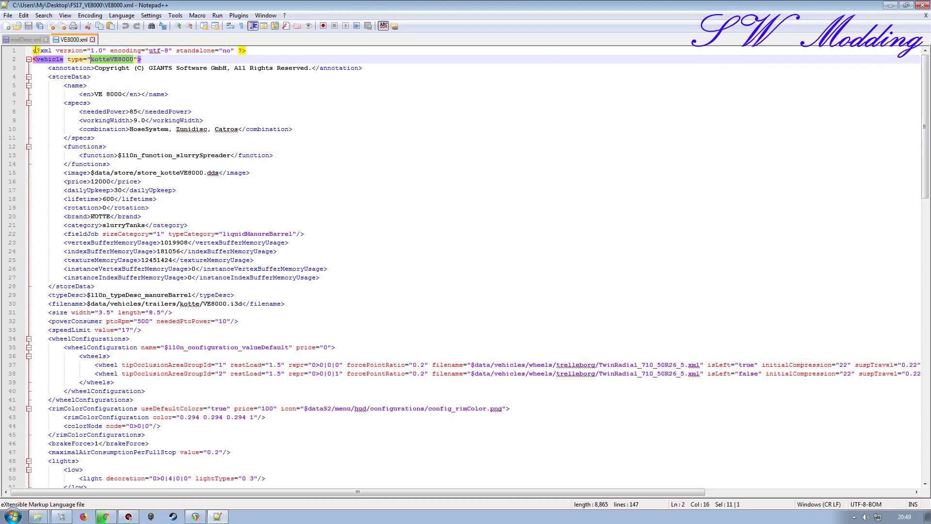
click(25, 39)
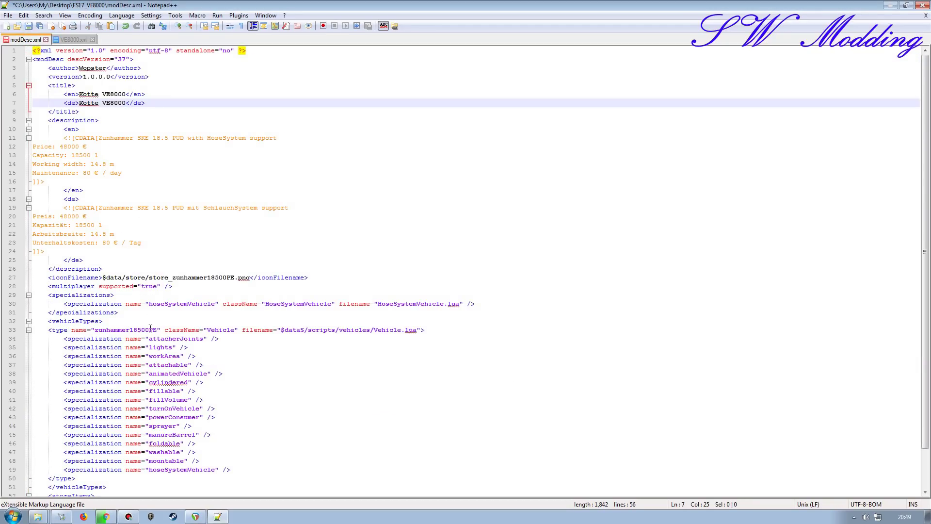
drag(158, 329, 95, 330)
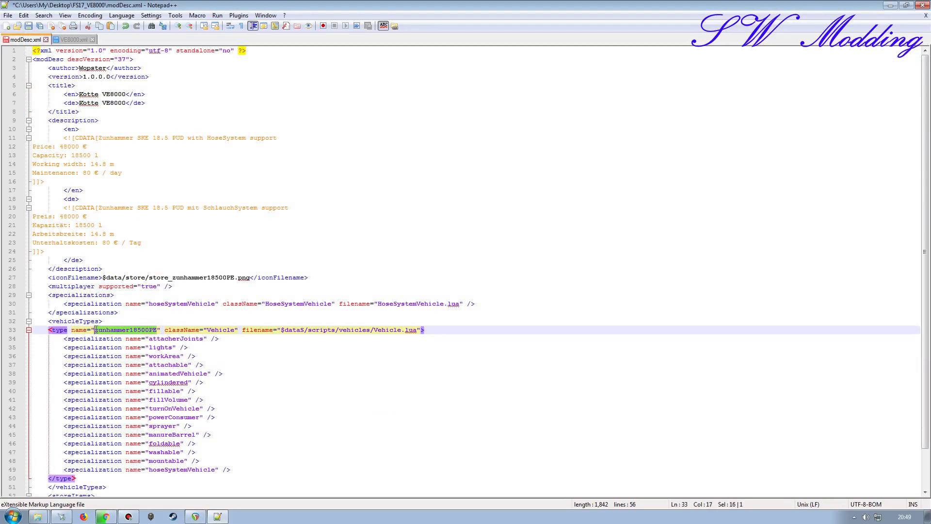
key(ctrl+v)
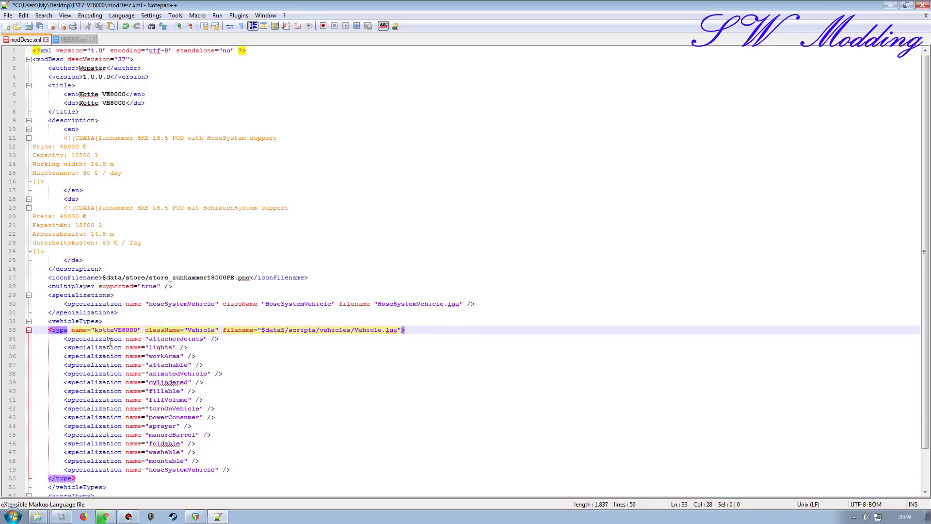
Step: Review the hoseSystemVehicle specialization line within the kotteVE8000 vehicle type in modDesc.xml
scroll(187, 364, down, 2)
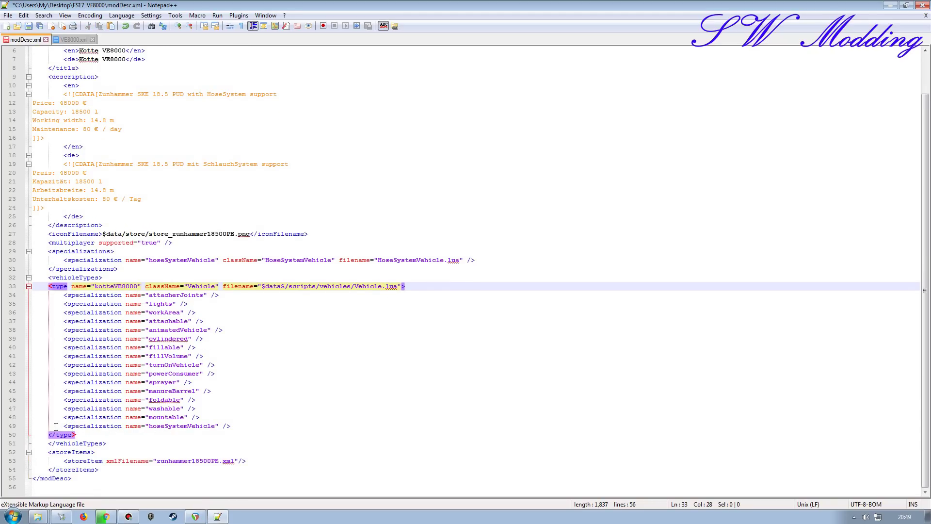
drag(234, 425, 63, 426)
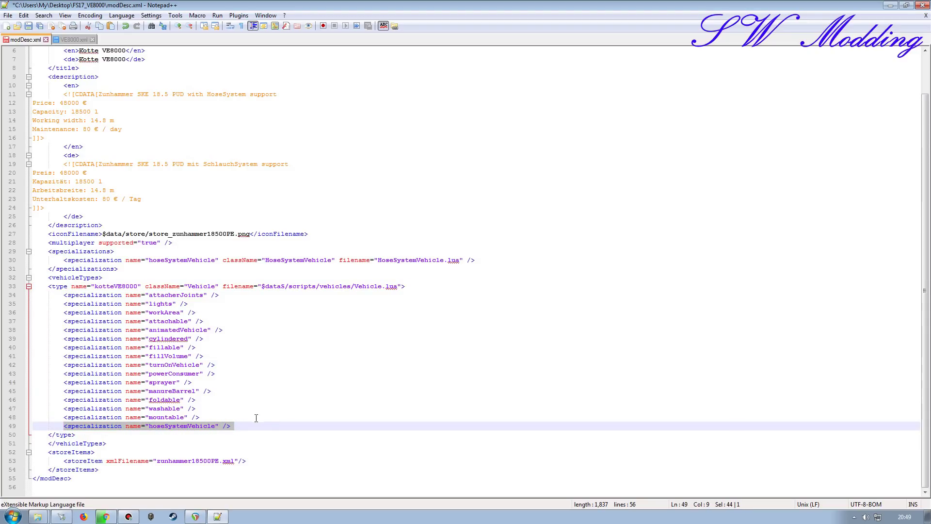
click(233, 425)
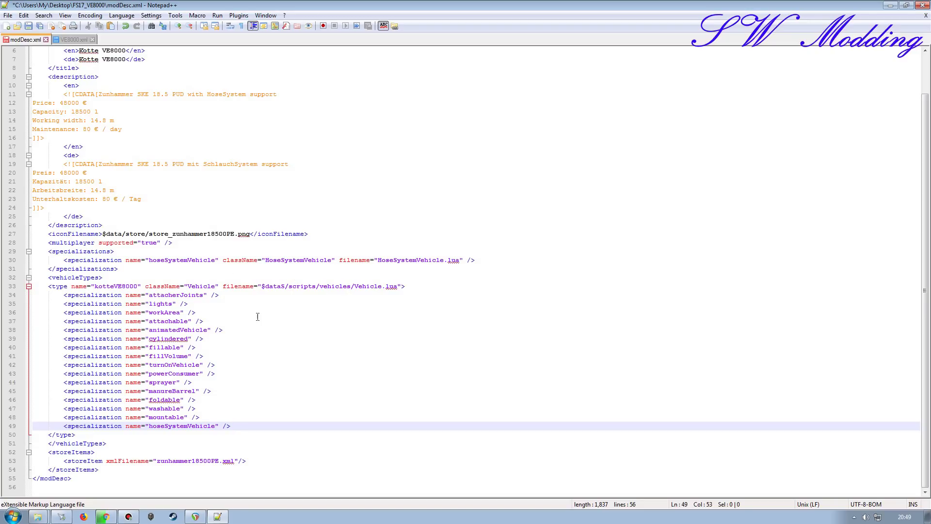
scroll(177, 218, up, 2)
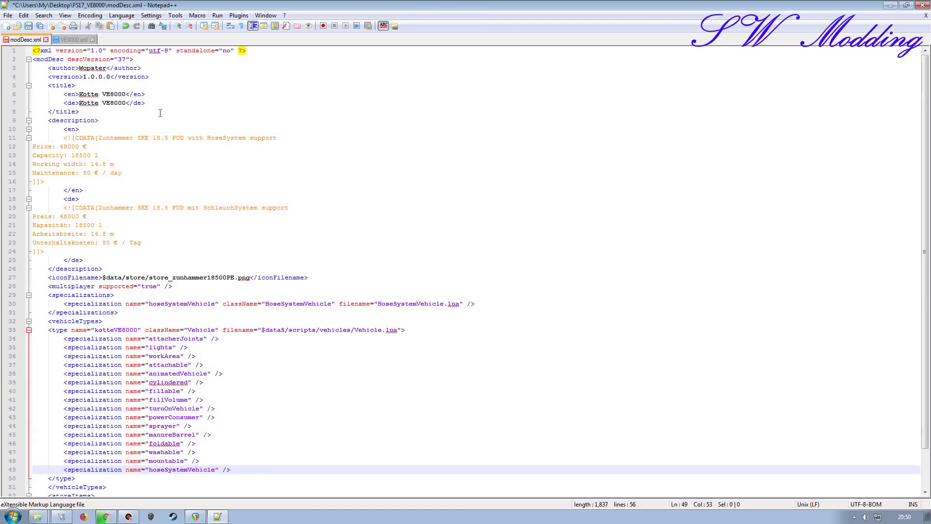
Step: Set the storeItem xmlFilename in modDesc.xml to VE8000.xml, taking the name from the FS17_VE8000 folder, and save the file
scroll(163, 136, down, 2)
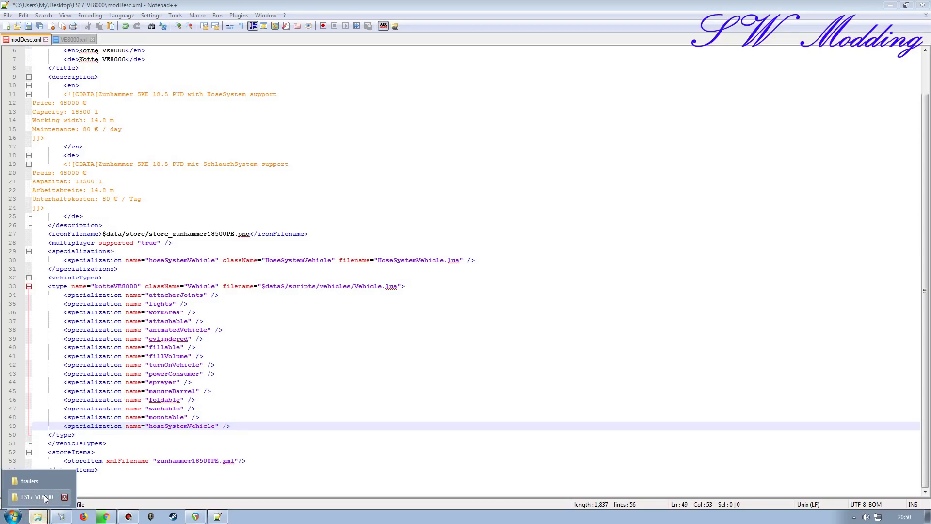
click(38, 492)
click(310, 165)
key(ctrl+c)
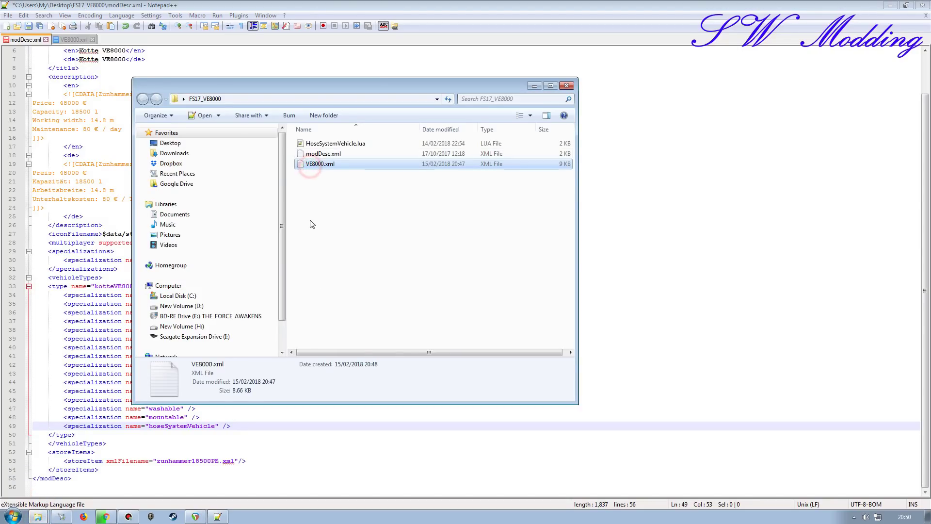
click(398, 13)
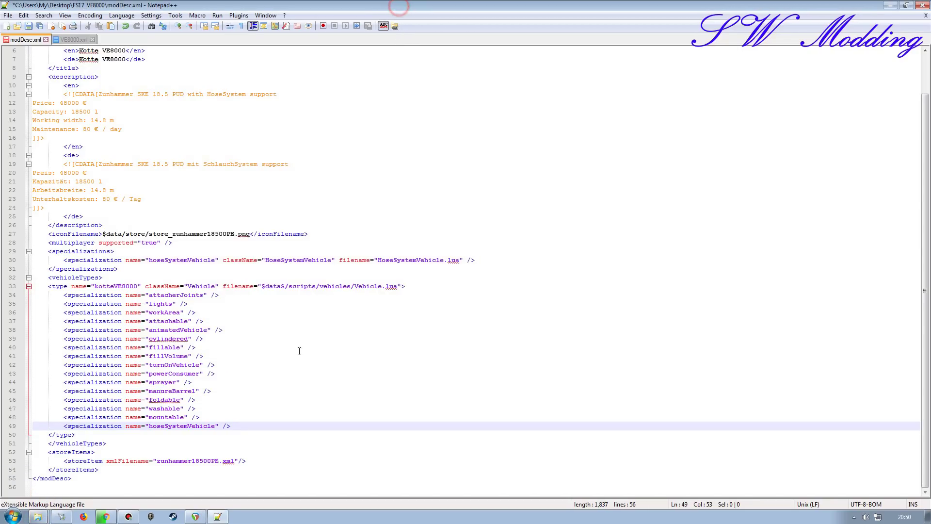
double_click(217, 461)
key(ctrl+v)
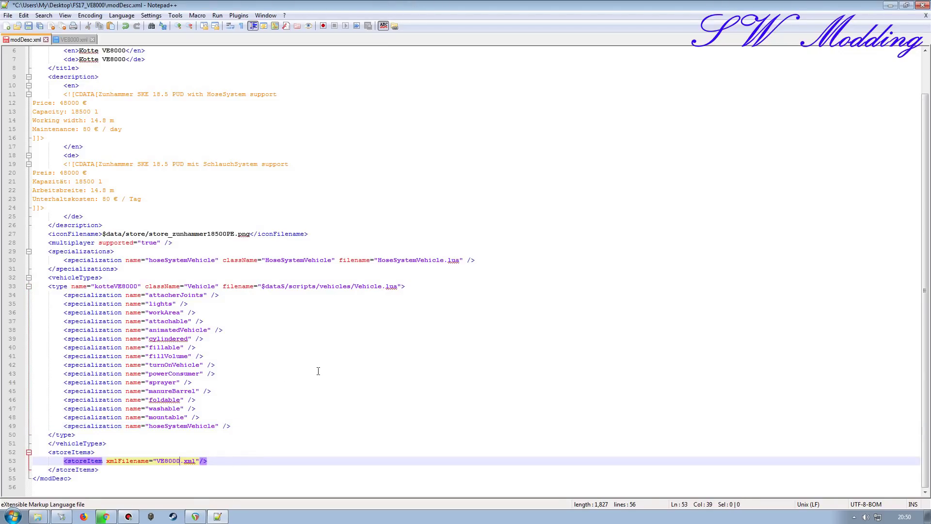
key(ctrl+s)
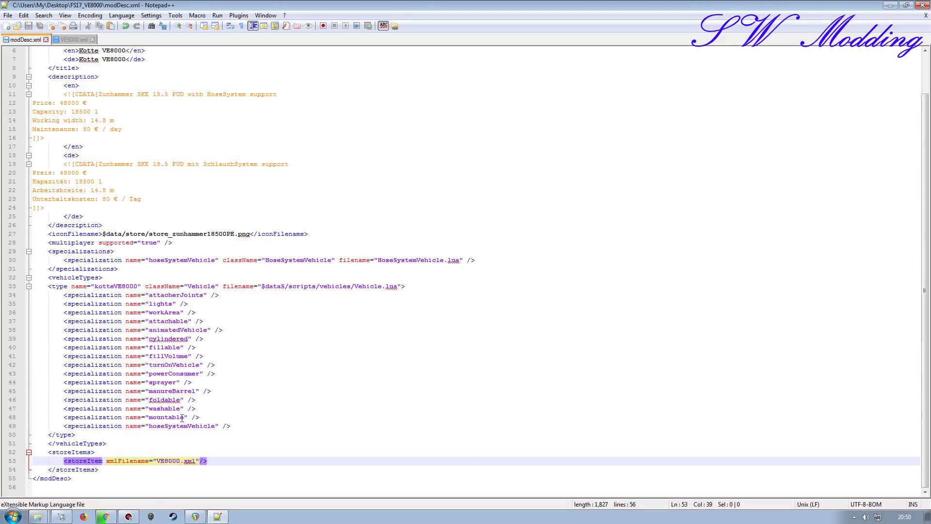
Step: Check the i3d path in the filename entry of VE8000.xml
key(ctrl+Tab)
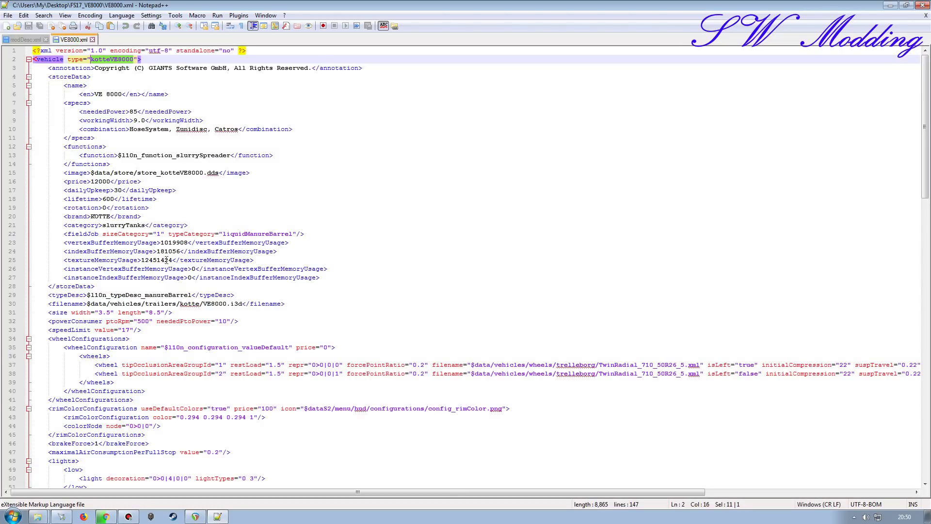
drag(84, 304, 242, 304)
click(286, 304)
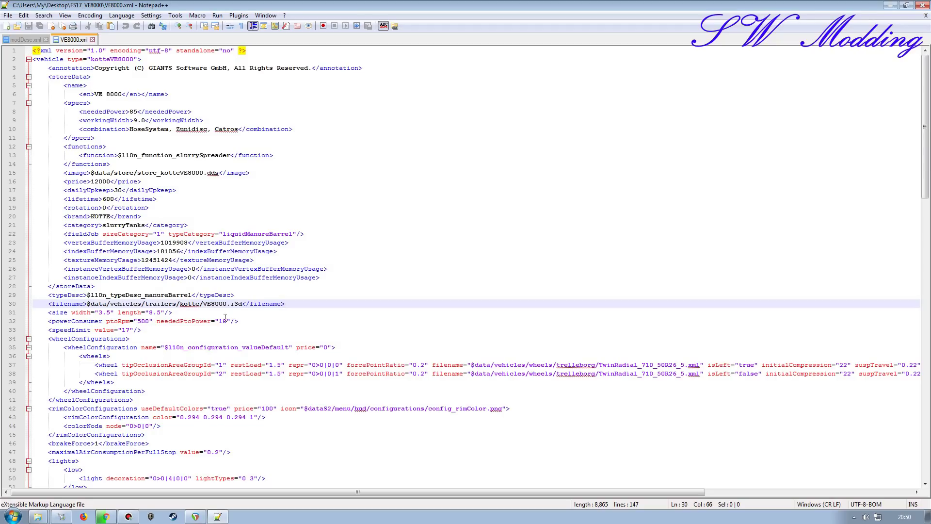
Step: Close VE8000.xml and modDesc.xml, and exit Notepad++
click(92, 40)
click(45, 39)
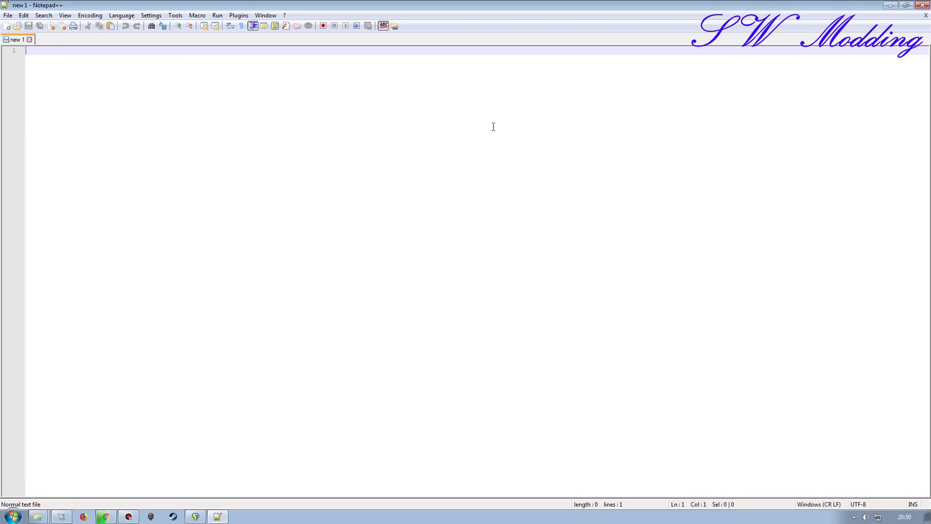
click(922, 5)
Step: Select all files in the FS17_VE8000 folder and pack them into the archive FS17_VE8000.zip
drag(309, 86, 365, 53)
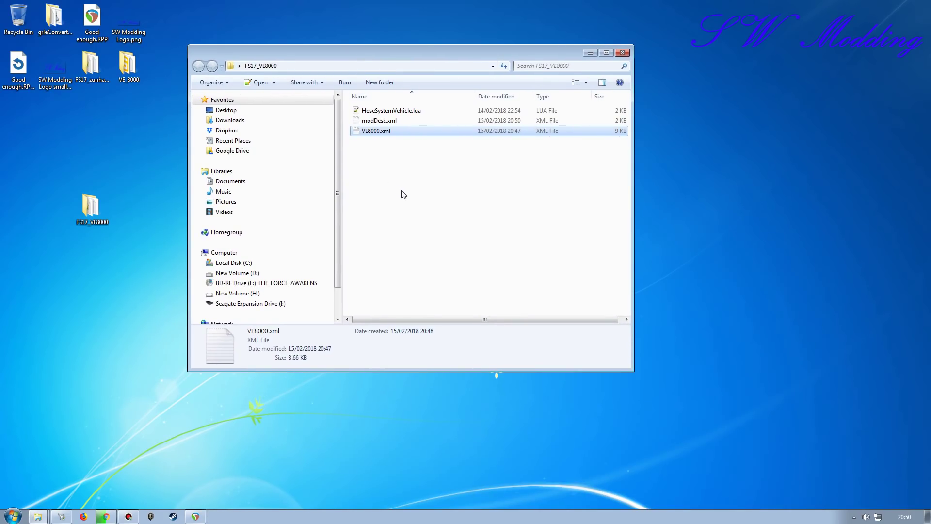
click(212, 82)
click(225, 153)
right_click(386, 124)
click(435, 260)
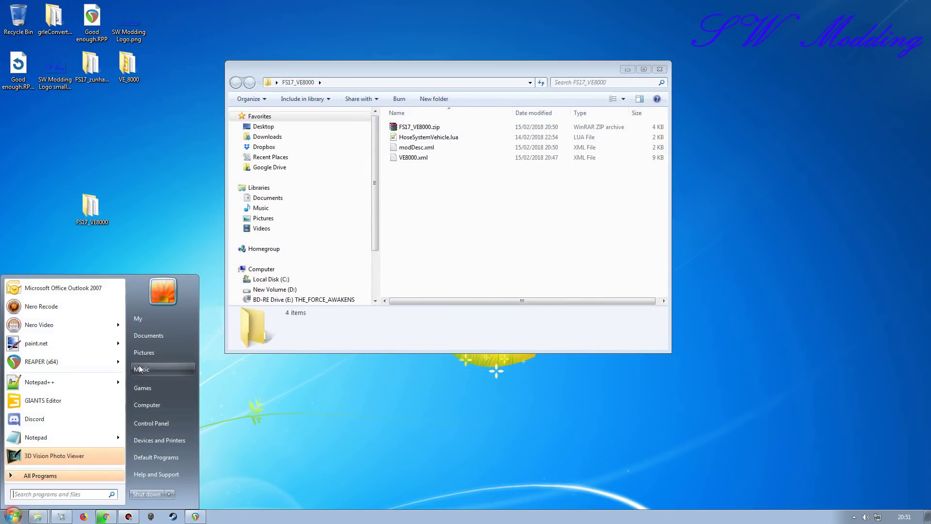
Step: Open the mods folder under Documents, My Games, FarmingSimulator2017, and move its window off the FS17_VE8000 window
click(147, 336)
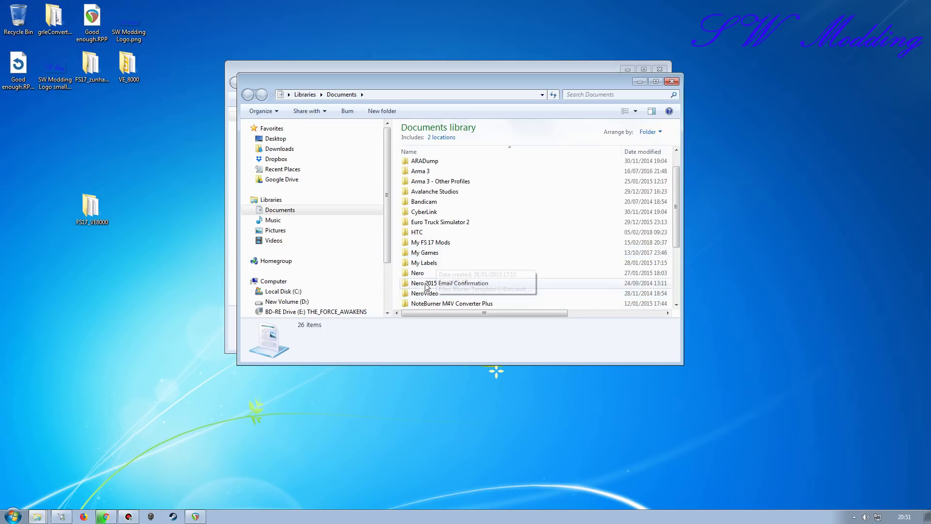
double_click(424, 252)
double_click(444, 212)
click(422, 176)
double_click(422, 178)
drag(481, 76, 283, 61)
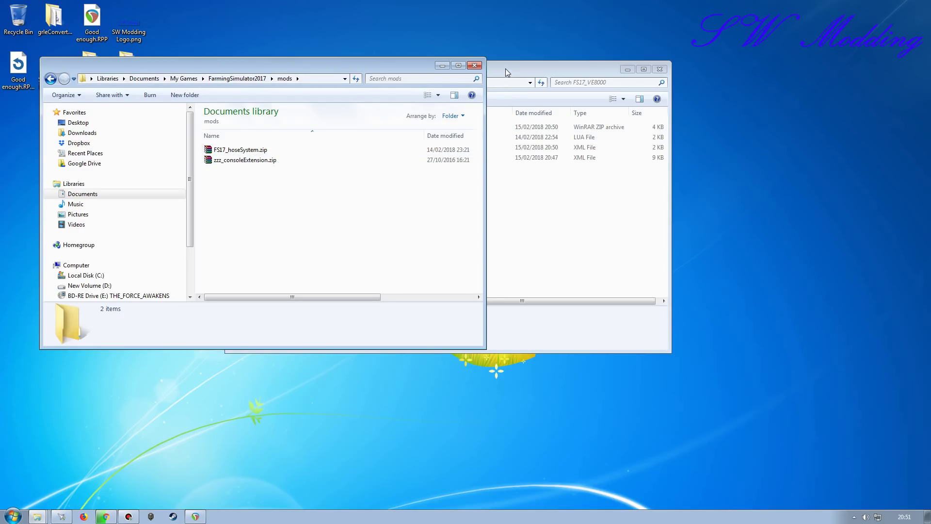
Step: Place the two folder windows side by side and move FS17_VE8000.zip into the mods folder
drag(507, 69, 711, 63)
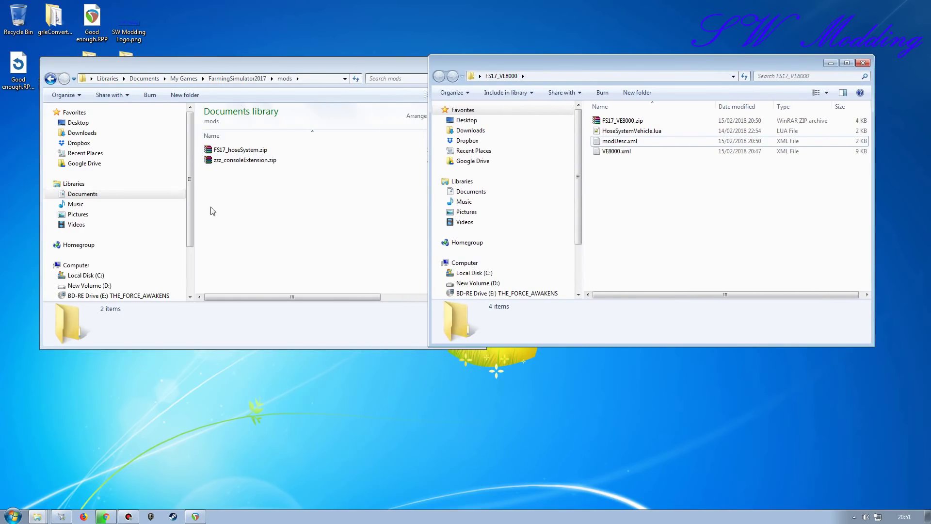
click(641, 188)
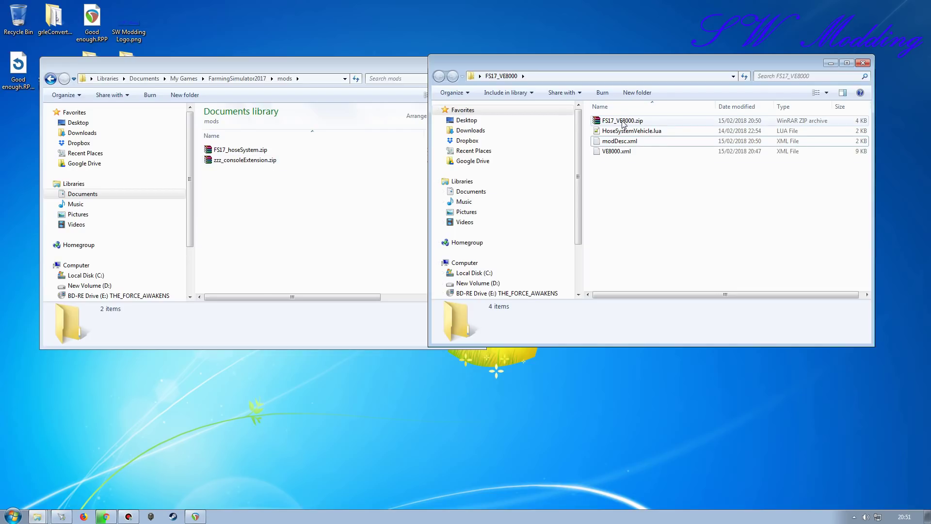
drag(622, 123, 313, 223)
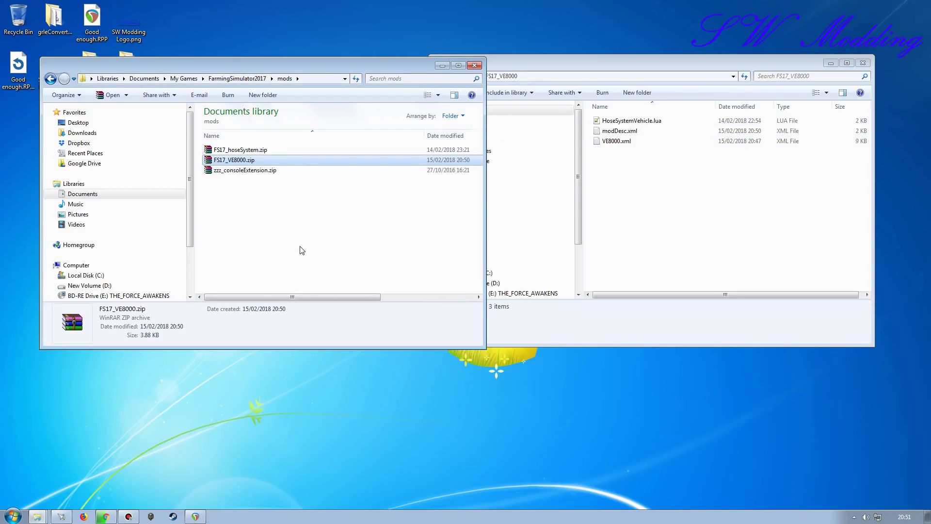
drag(318, 65, 475, 62)
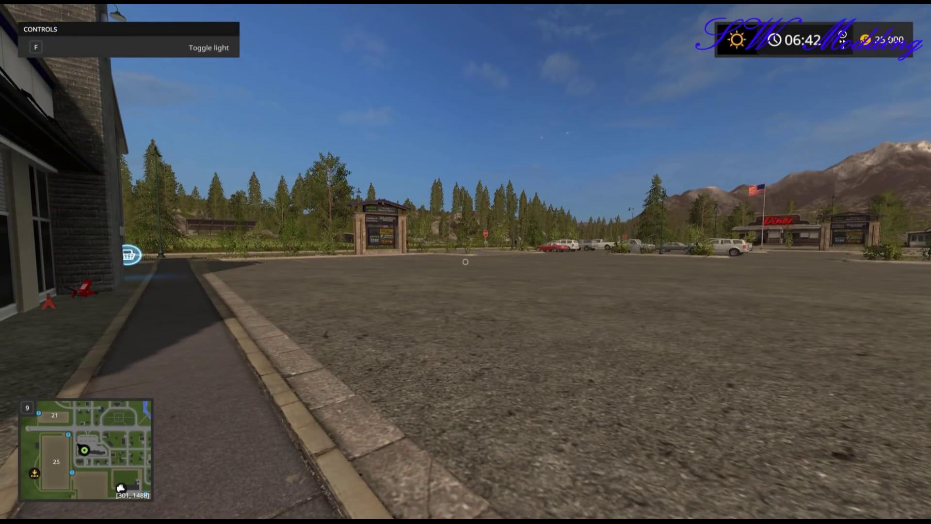
key(w)
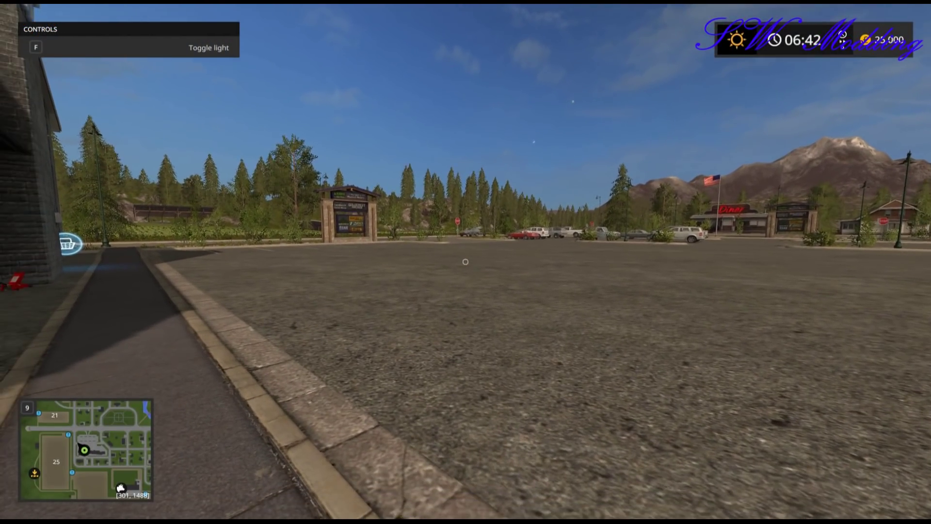
key(w)
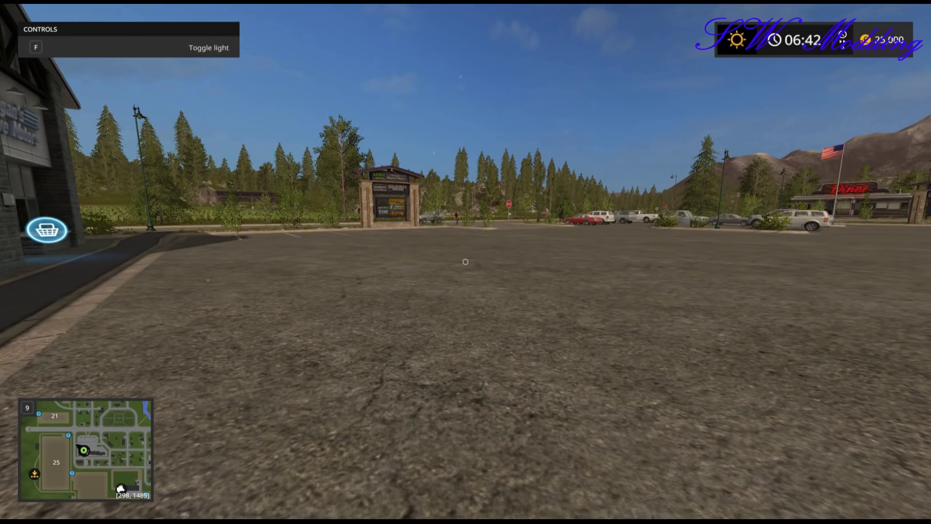
Step: Open the shop's Slurry Tanks category and select the VE 8000 entry marked as Mod at the end of the list
key(9)
key(p)
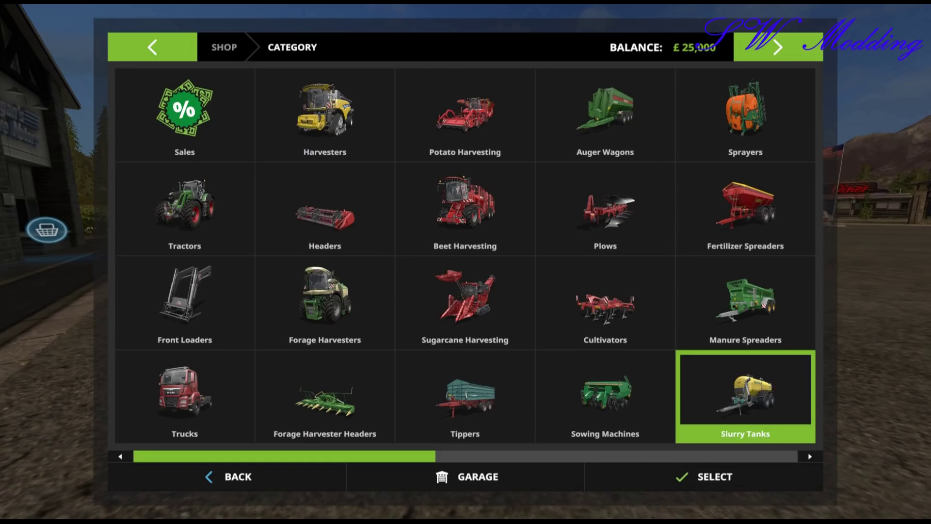
click(719, 383)
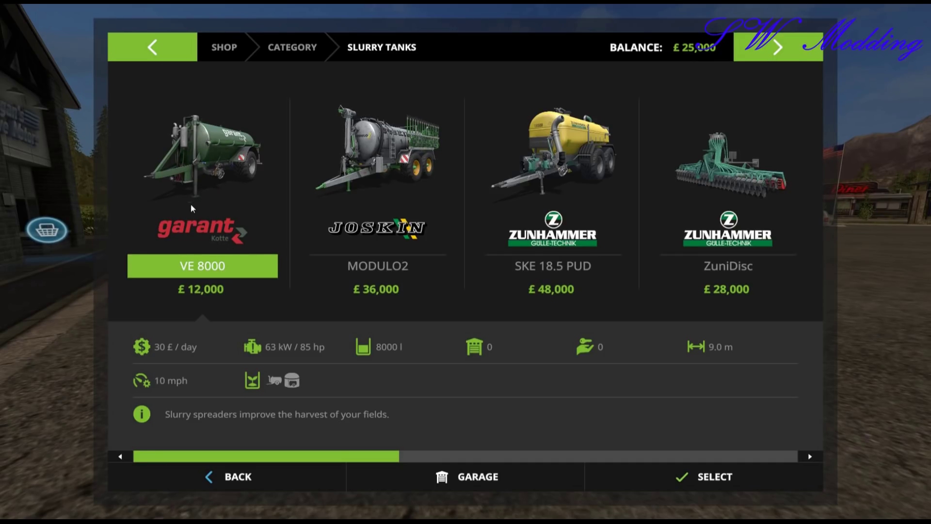
scroll(280, 456, down, 3)
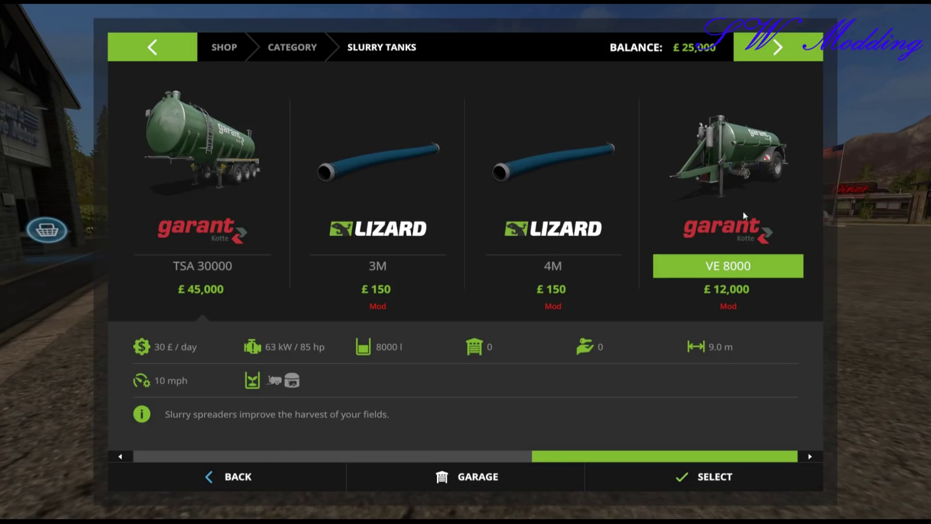
click(733, 165)
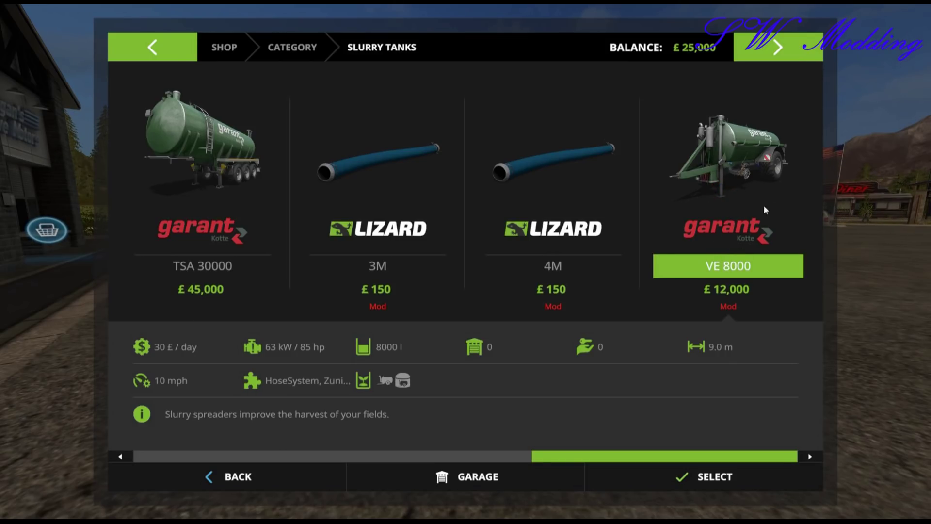
Step: Compare the standard VE 8000 entry with the modded VE 8000 in the slurry tank list
click(700, 458)
click(225, 186)
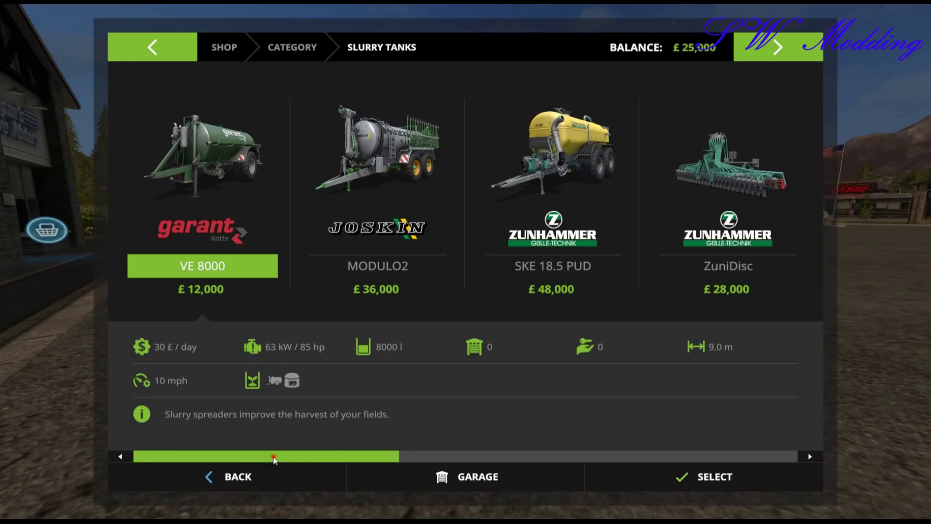
drag(273, 459, 672, 460)
click(745, 187)
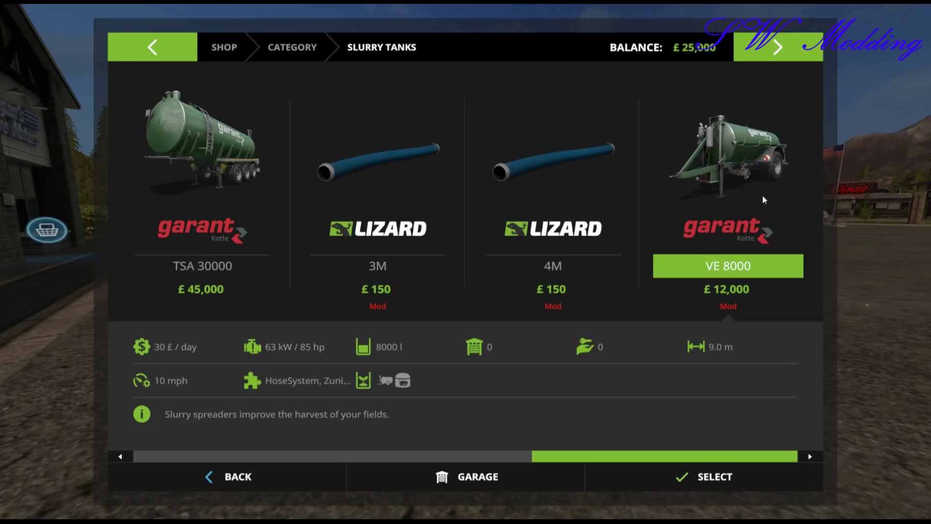
Step: Buy the modded VE 8000 with its default colours and White design, and return to the slurry tank list
click(718, 211)
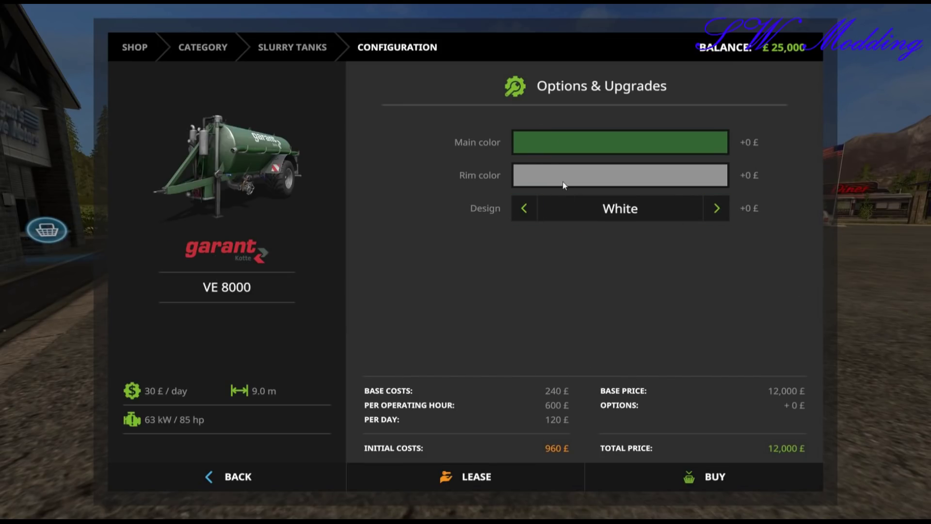
click(674, 478)
click(426, 338)
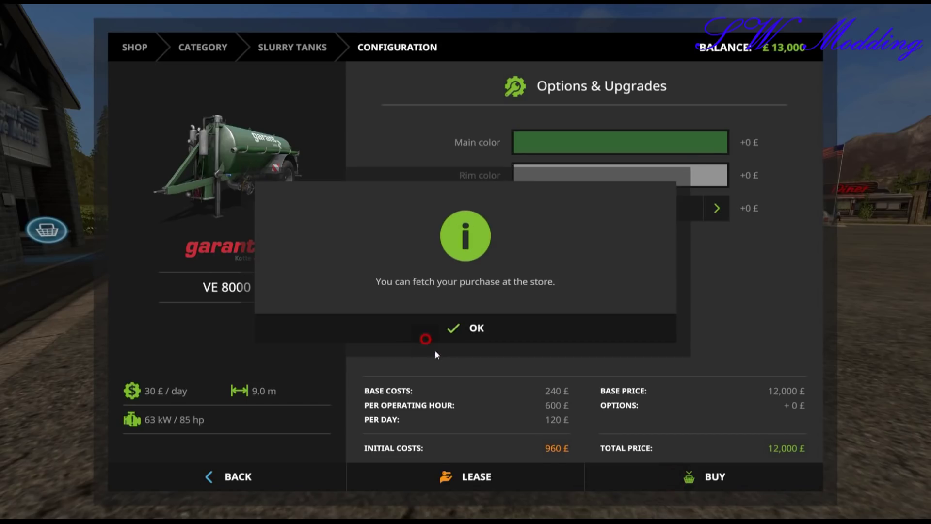
click(493, 330)
click(302, 476)
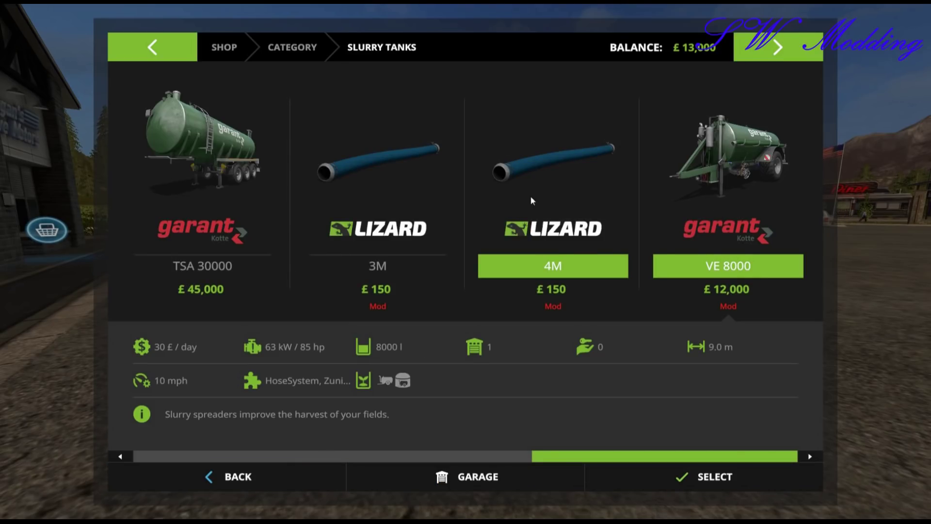
Step: Buy the Lizard 4M hose in its default colour and leave the shop
click(549, 209)
click(666, 477)
click(417, 339)
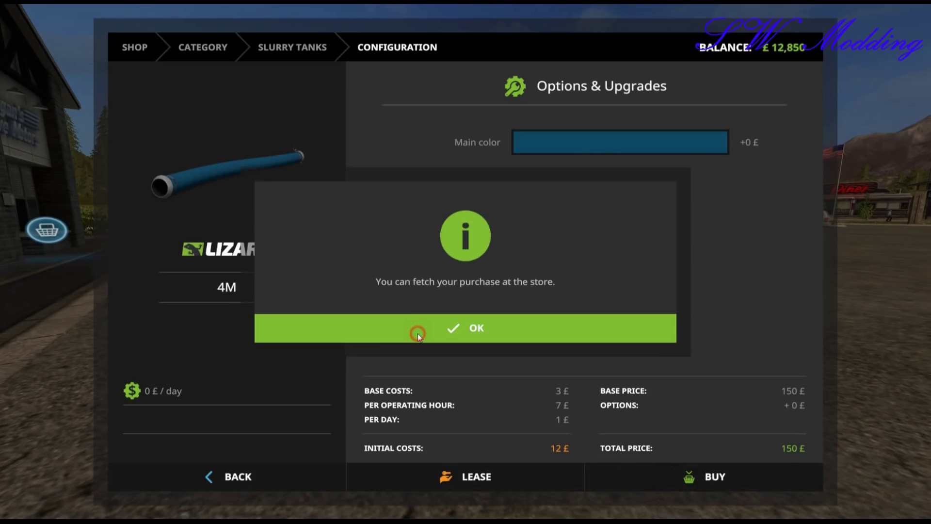
click(417, 328)
click(297, 476)
click(287, 476)
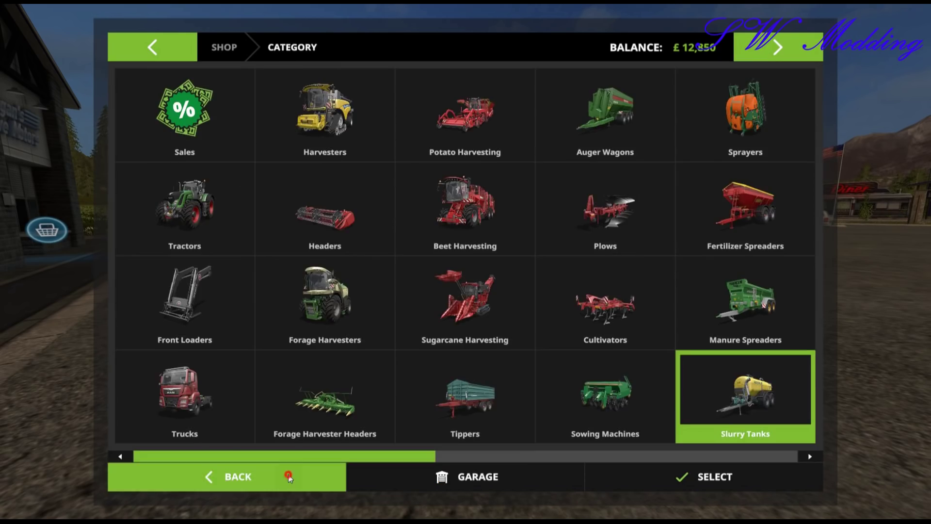
click(287, 475)
Step: Walk up to the purchased tanker and check the developer console for HoseSystem debug entries about FS17_VE8000
key(w)
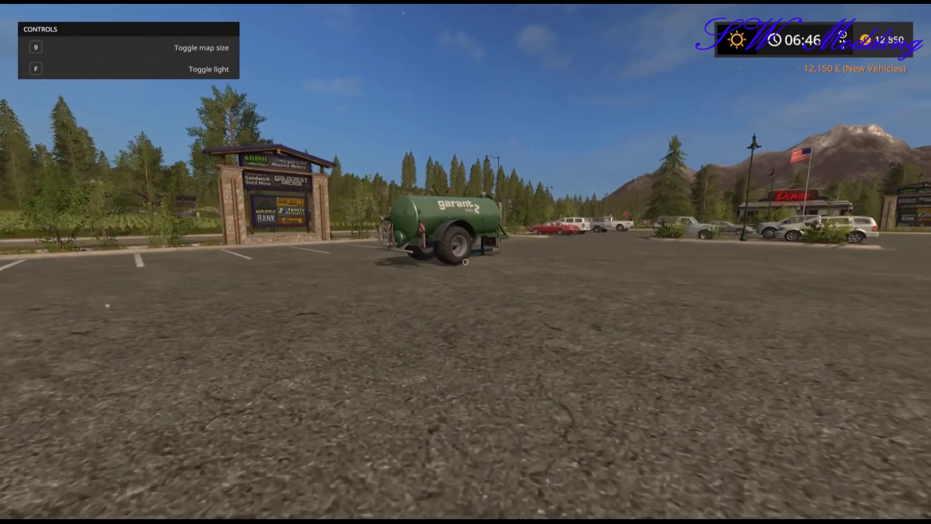
key(d)
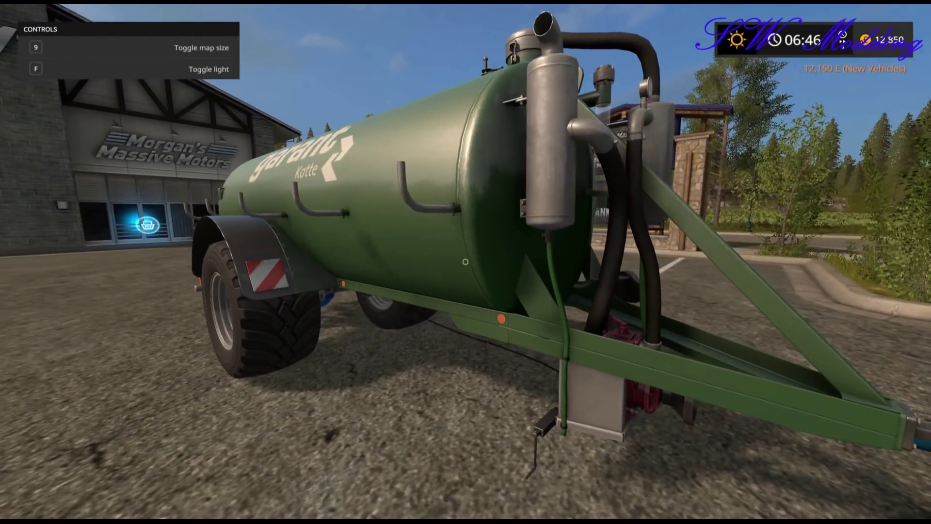
key(grave)
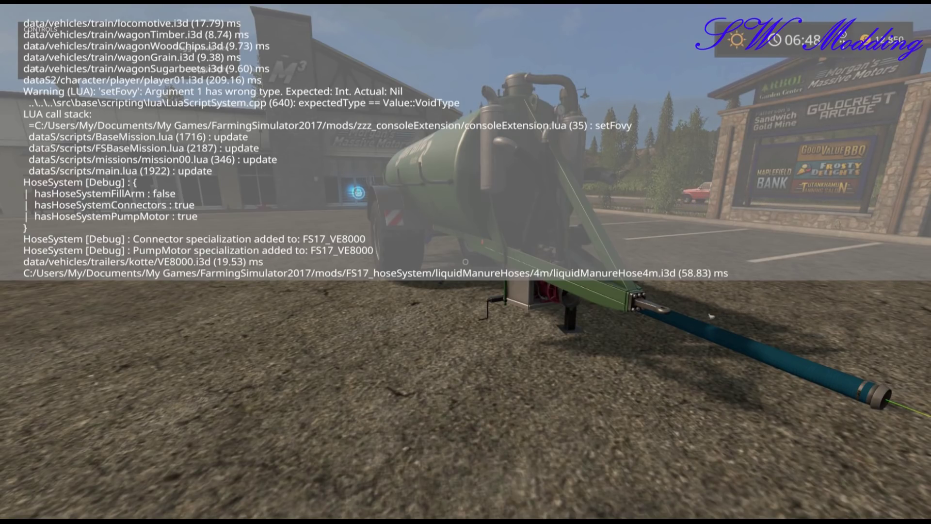
key(grave)
key(grave)
Step: Walk to the 4 m liquid manure hose and attach it to the connector under the tanker
key(d)
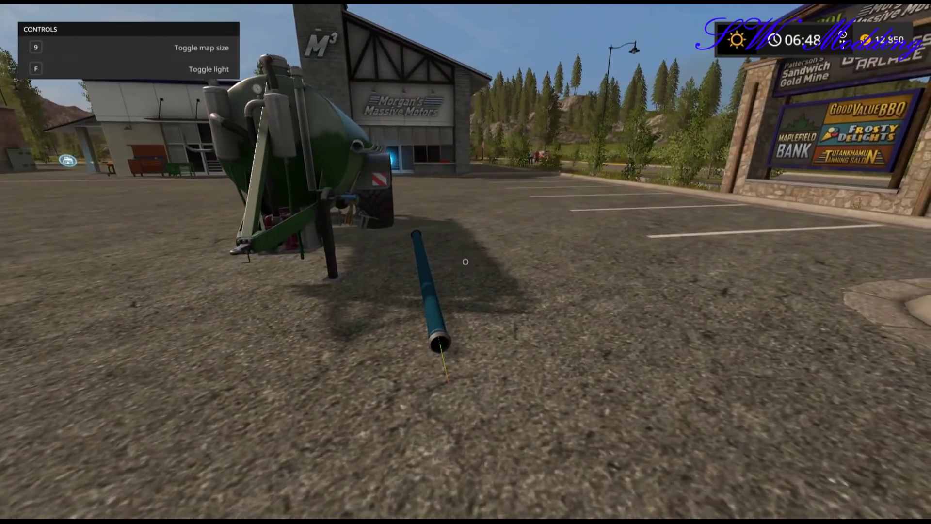
key(w)
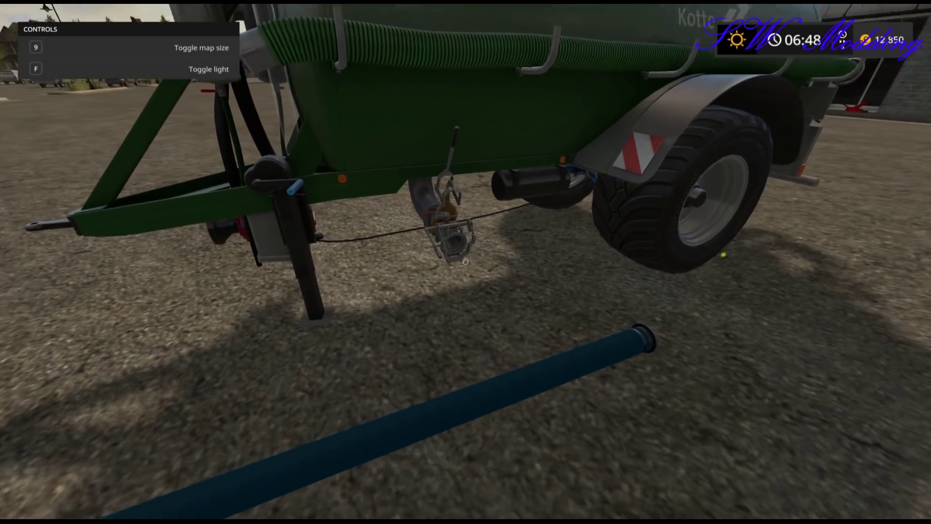
key(w)
click(465, 262)
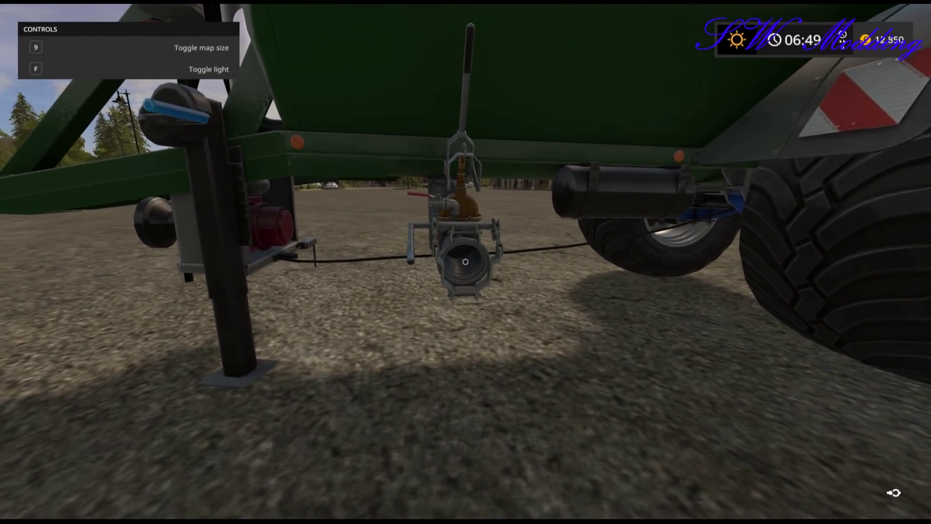
key(s)
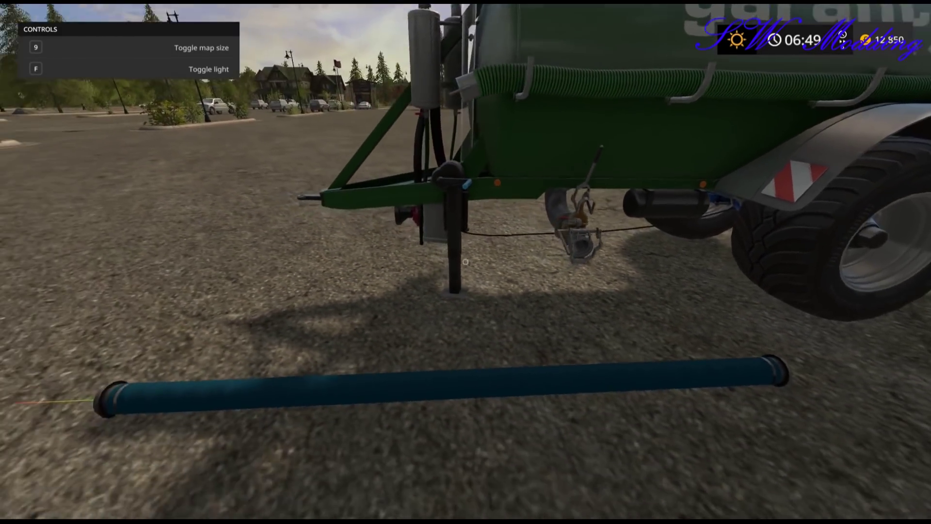
key(w)
key(w)
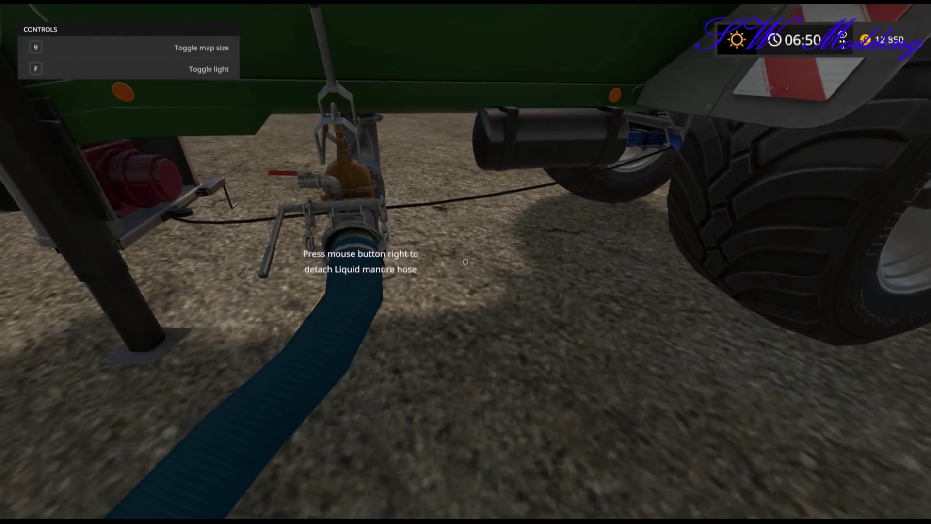
Step: Inspect the attached hose, and grab and drop its free end to test the hose range restriction
key(s)
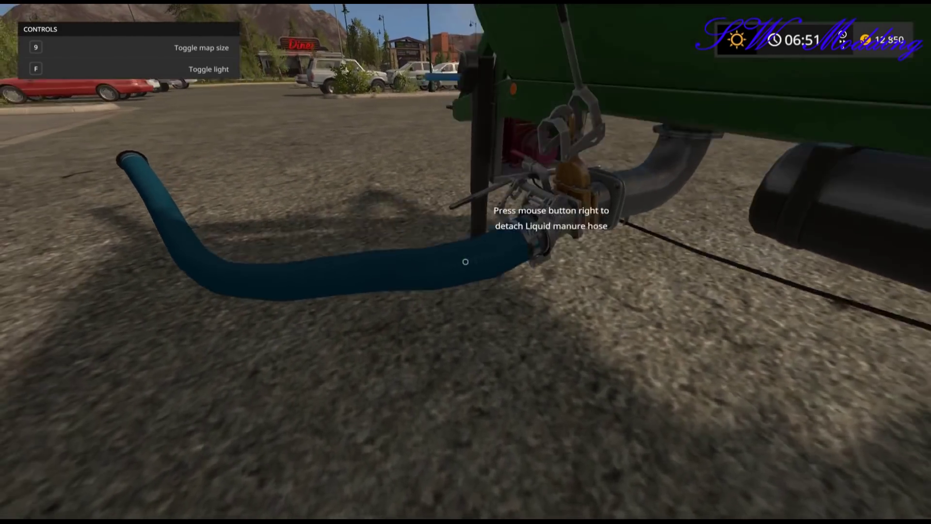
key(s)
key(ctrl)
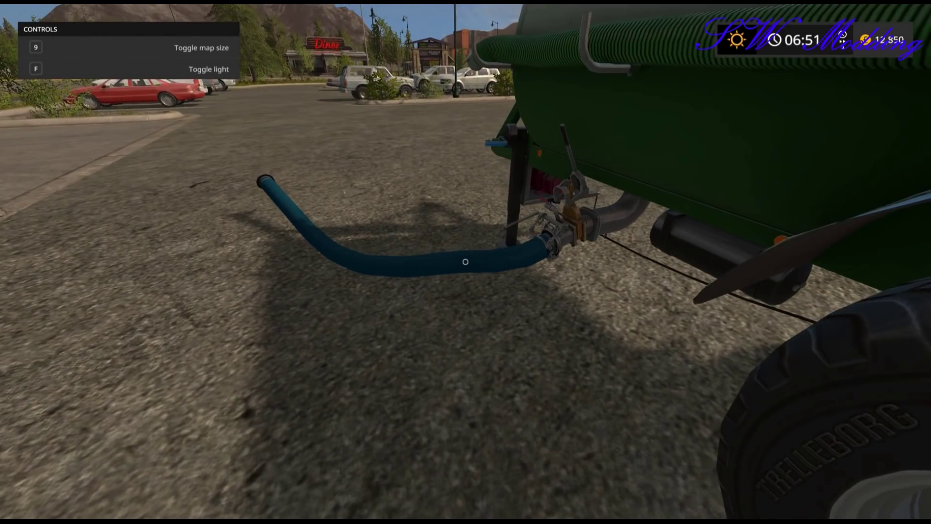
key(w)
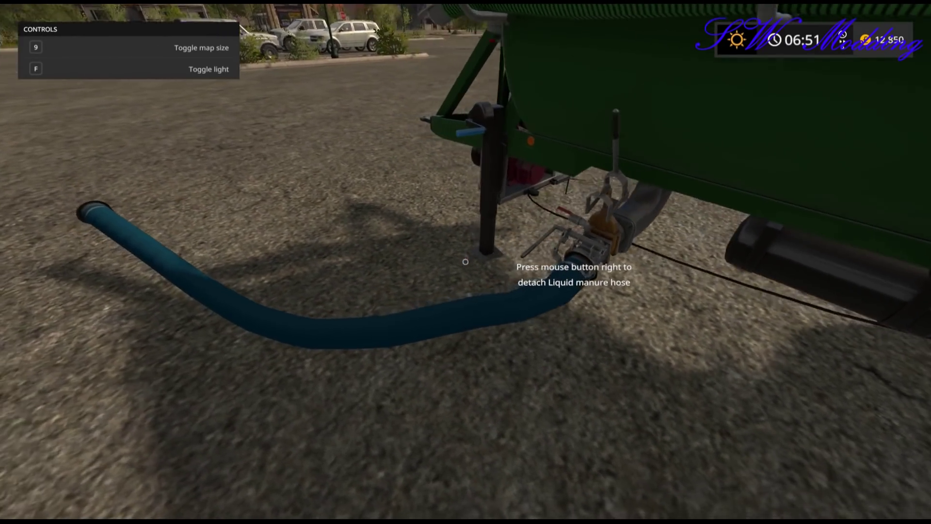
right_click(465, 261)
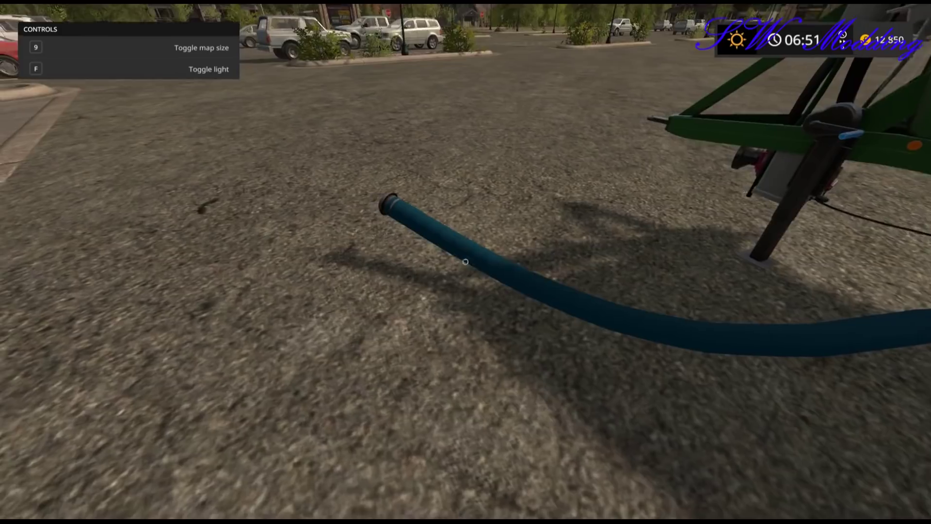
click(465, 261)
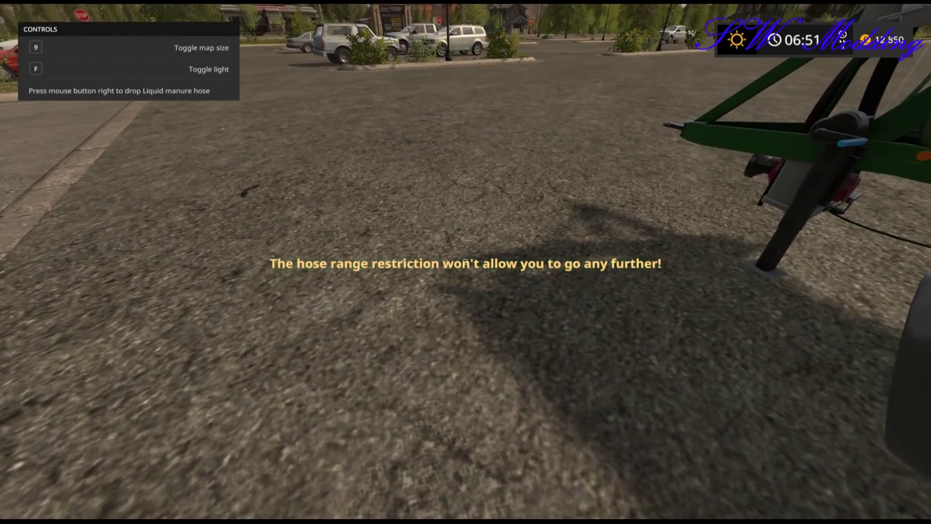
right_click(465, 261)
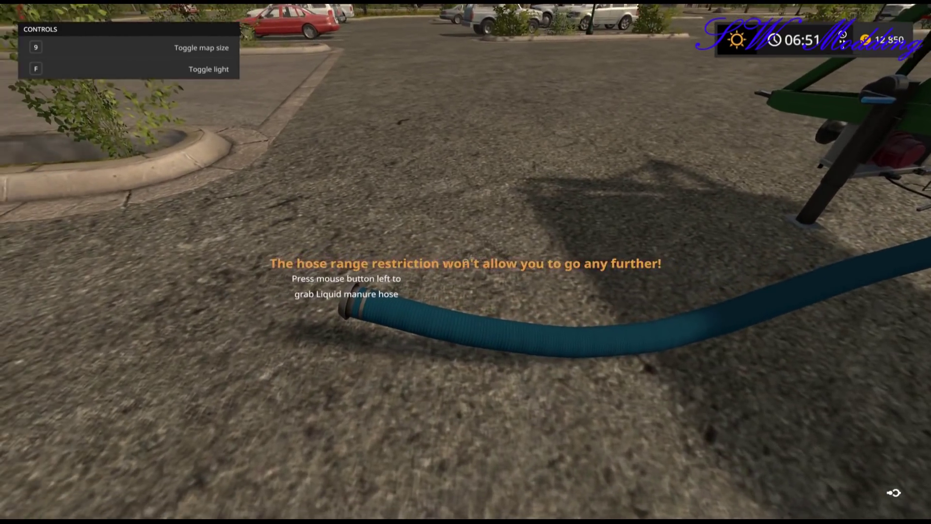
click(465, 261)
right_click(465, 261)
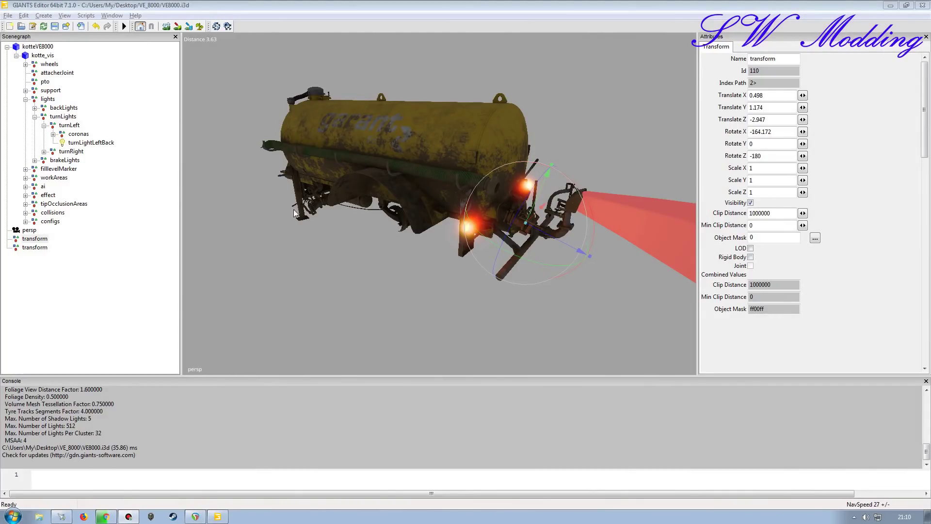
Step: Switch to GIANTS Editor with VE8000.i3d, and add and select a new transform group at the scene's root level
right_drag(464, 287, 435, 281)
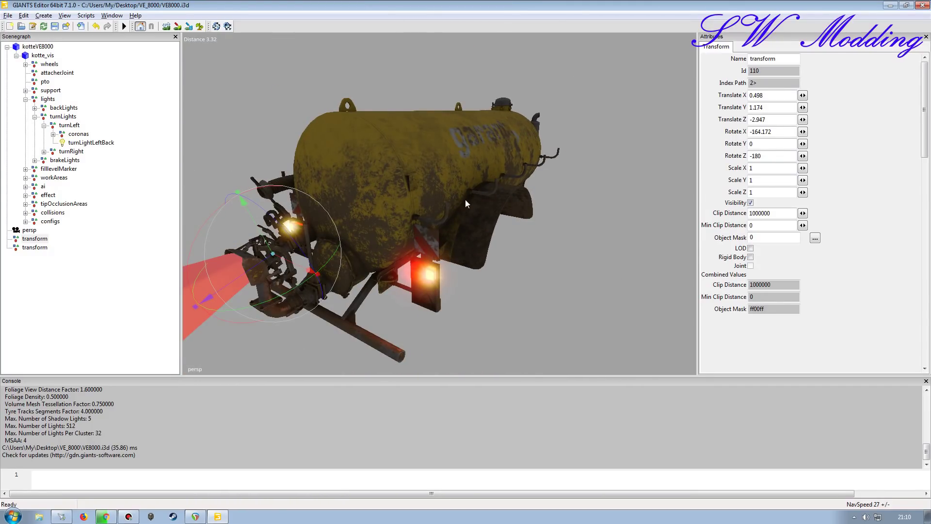
click(94, 273)
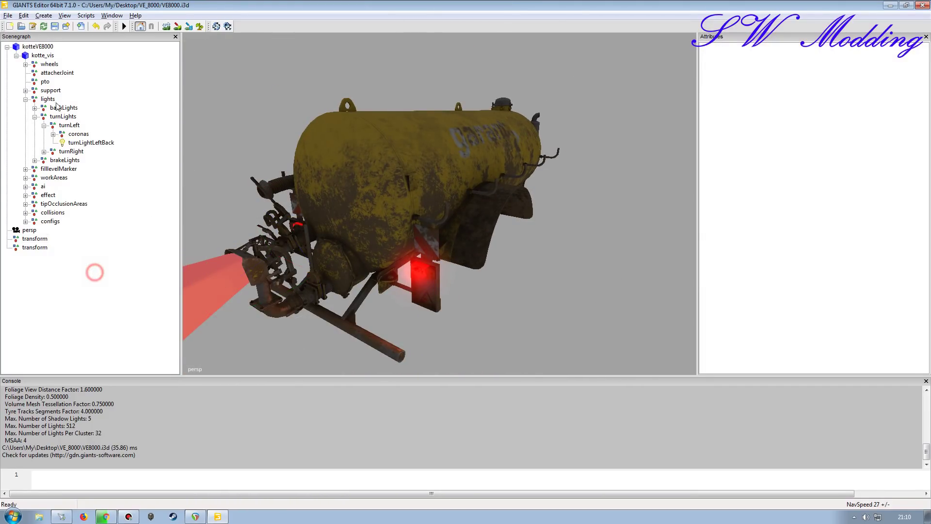
click(8, 15)
click(52, 26)
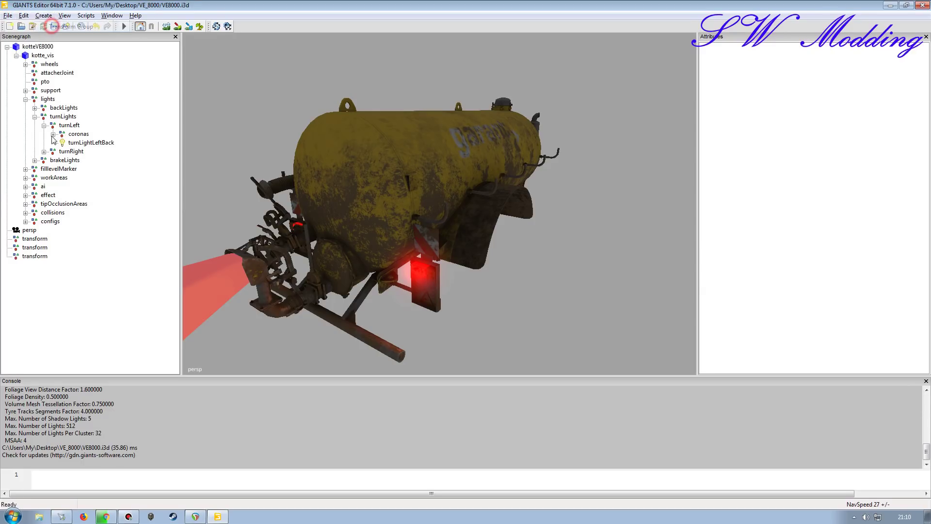
click(35, 256)
mouse_move(340, 281)
middle_down()
mouse_move(295, 274)
mouse_move(356, 282)
middle_up()
scroll(355, 280, up, 3)
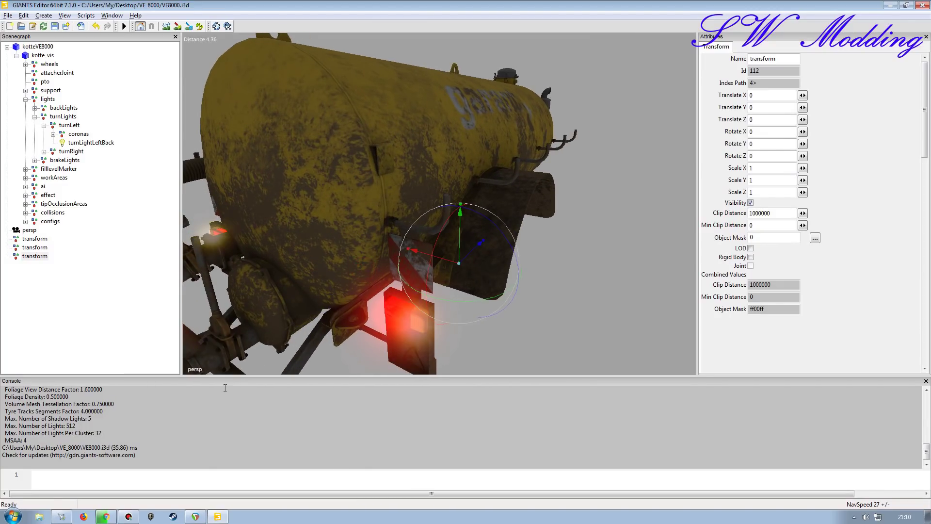
Step: Minimise GIANTS Editor, open VE8000.xml from the FS17_VE8000 desktop folder in Notepad++, and go to the lower part of the file
click(890, 6)
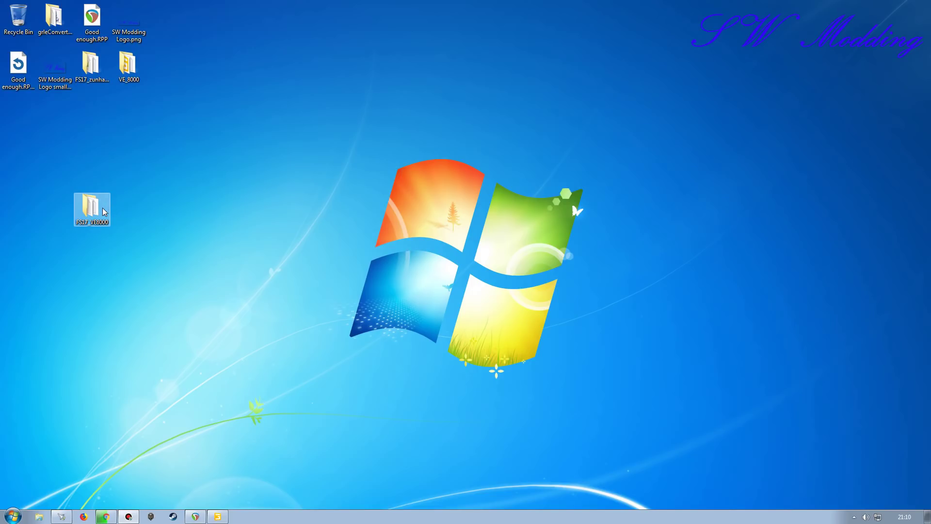
drag(95, 215, 277, 72)
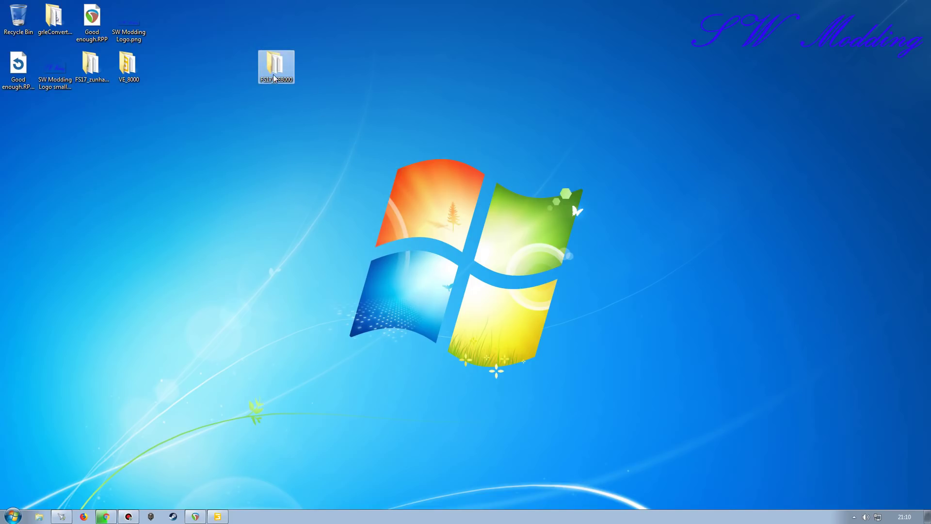
double_click(274, 72)
drag(565, 46, 367, 77)
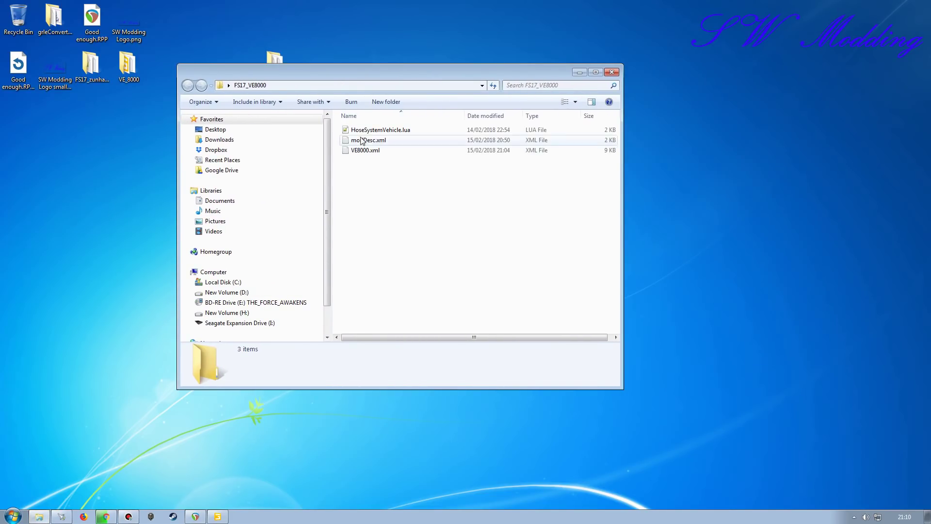
double_click(366, 151)
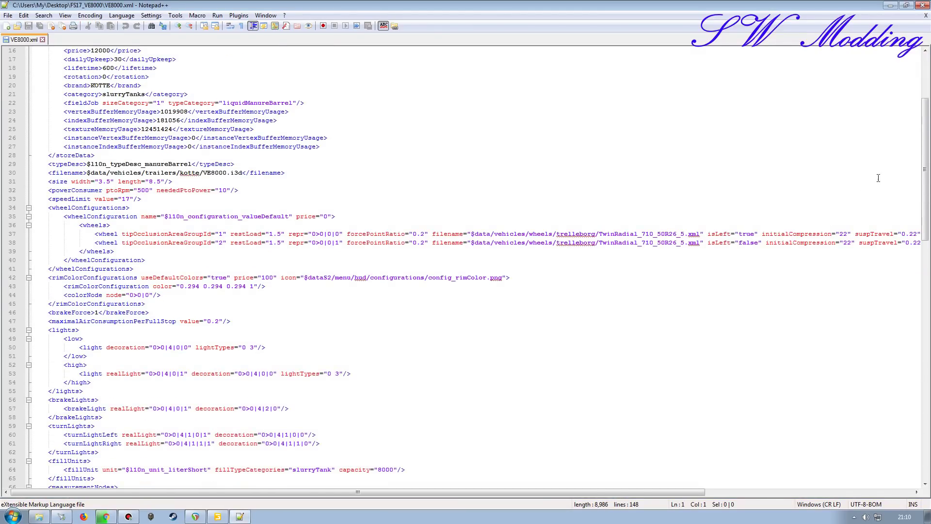
drag(925, 128, 925, 368)
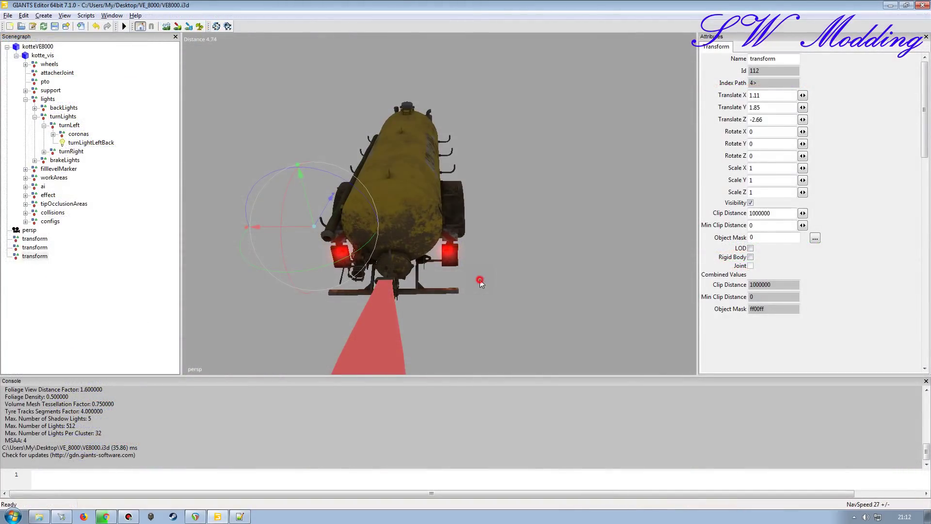
Step: Move the selected transform across the tanker to about X -0.975, near the hose bracket at the tank's rear
drag(295, 226, 497, 270)
alt+right_drag(496, 270, 460, 229)
alt+drag(461, 229, 360, 151)
alt+right_drag(356, 170, 356, 196)
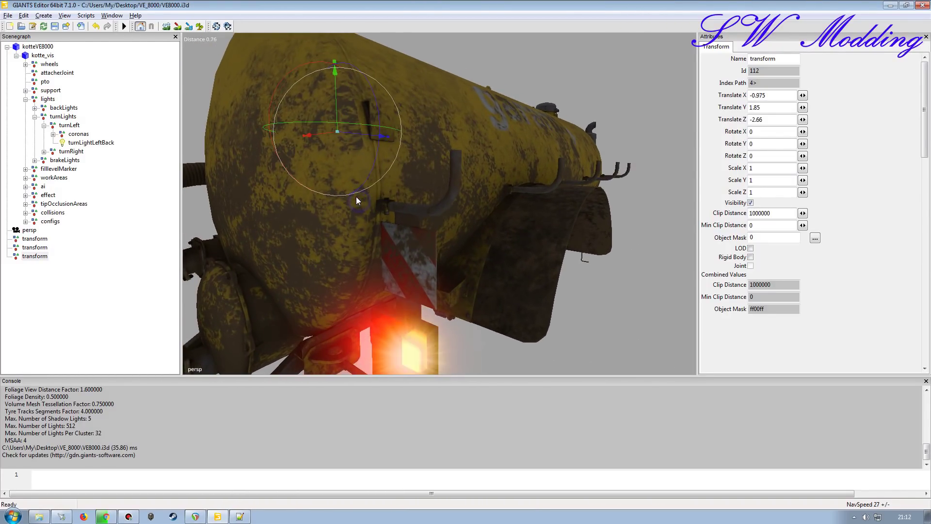
Step: Fine-tune the transform's sideways position at the rear hose bracket to about X -0.947
alt+drag(356, 196, 392, 207)
alt+right_drag(392, 208, 443, 205)
mouse_move(443, 206)
alt+mouse_down()
mouse_move(438, 216)
mouse_move(365, 229)
mouse_move(435, 221)
alt+mouse_up()
alt+right_drag(435, 221, 473, 212)
mouse_move(474, 212)
alt+mouse_down()
mouse_move(485, 188)
mouse_move(473, 171)
mouse_move(469, 229)
alt+mouse_up()
alt+right_drag(469, 228, 468, 210)
drag(388, 233, 275, 214)
alt+right_drag(275, 214, 339, 249)
alt+drag(339, 249, 349, 251)
alt+right_drag(349, 252, 279, 263)
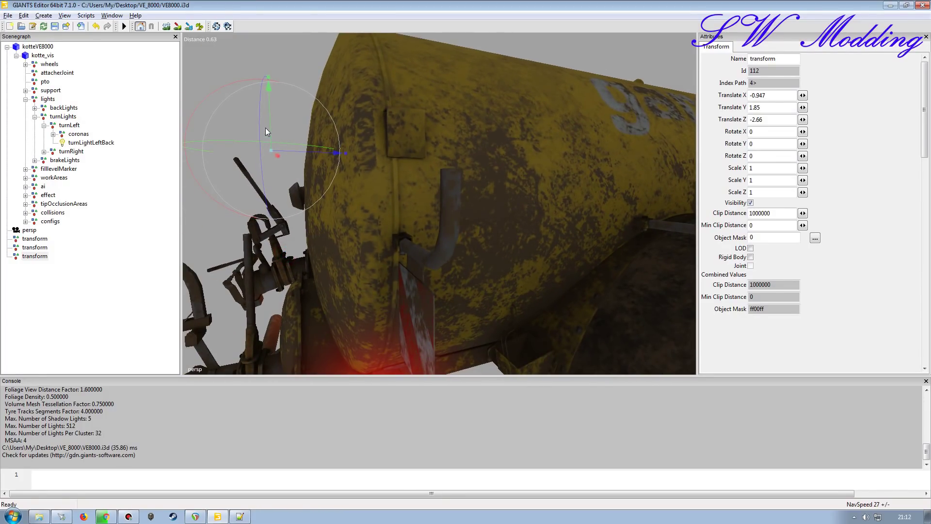
Step: Lower the transform to about Y 1.773 and shift it along the tank to about Z -2.394
drag(270, 123, 368, 194)
alt+right_drag(369, 194, 484, 245)
alt+drag(484, 245, 456, 234)
alt+right_drag(455, 234, 447, 240)
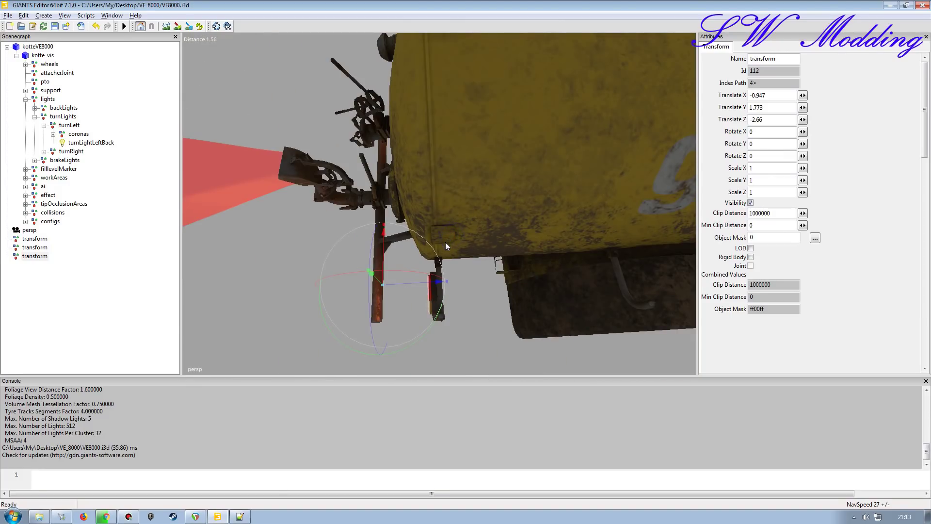
drag(416, 282, 512, 257)
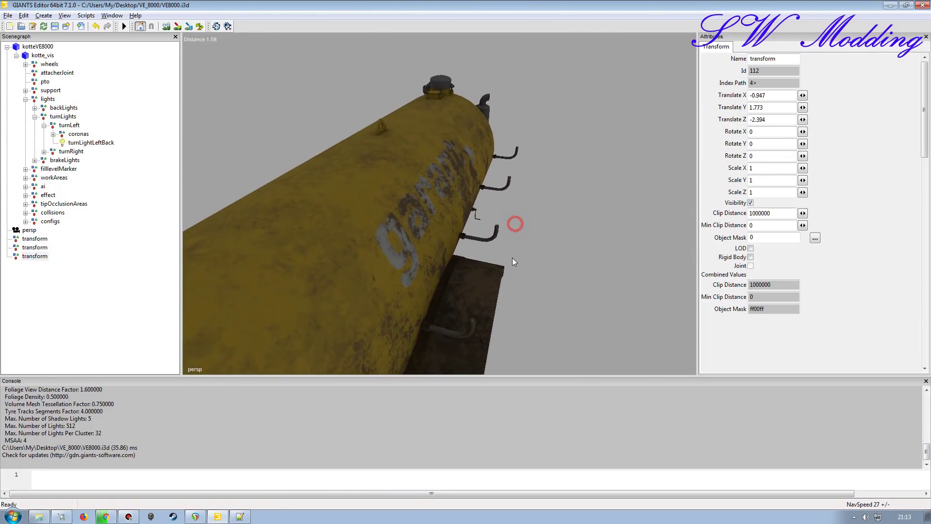
Step: Lower the transform slightly further above the rear hose bracket, to about Y 1.752
alt+right_drag(512, 258, 488, 253)
alt+drag(488, 253, 488, 282)
alt+right_drag(488, 282, 476, 266)
alt+drag(468, 238, 438, 248)
scroll(426, 246, up, 3)
scroll(427, 246, down, 1)
drag(478, 168, 479, 177)
Step: Examine the transform's alignment with the hose brackets along the tanker's side from several angles and distances
scroll(468, 219, down, 2)
scroll(458, 233, up, 4)
scroll(459, 236, down, 5)
mouse_move(470, 221)
alt+mouse_down()
mouse_move(489, 209)
mouse_move(462, 211)
alt+mouse_up()
scroll(489, 210, up, 4)
scroll(481, 217, down, 5)
alt+middle_drag(485, 216, 475, 233)
scroll(476, 233, up, 3)
alt+drag(394, 245, 301, 261)
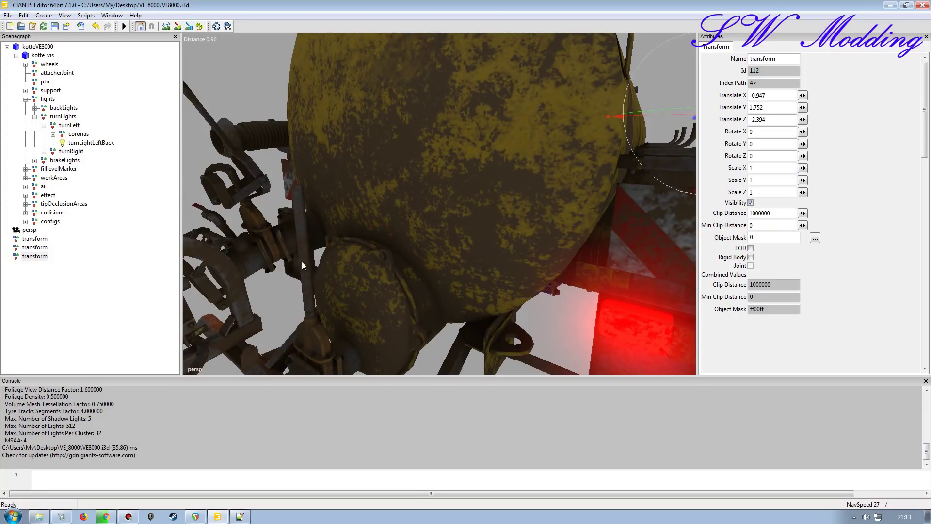
alt+drag(260, 299, 426, 257)
scroll(427, 256, up, 1)
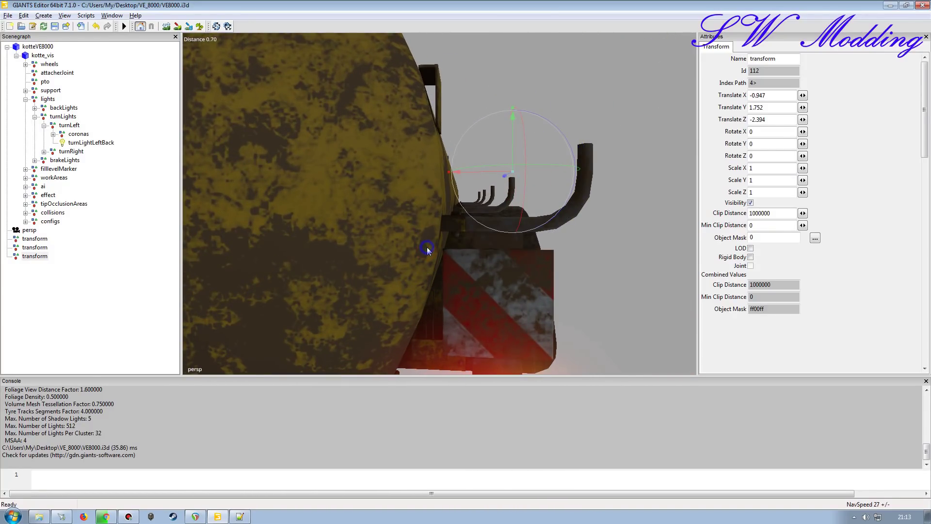
scroll(427, 249, up, 1)
mouse_move(426, 248)
alt+mouse_down()
mouse_move(443, 241)
mouse_move(427, 221)
mouse_move(384, 249)
mouse_move(421, 264)
alt+mouse_up()
scroll(384, 250, down, 4)
scroll(420, 264, up, 4)
alt+drag(383, 208, 394, 228)
scroll(472, 233, down, 7)
scroll(439, 243, up, 5)
scroll(376, 231, down, 2)
scroll(376, 231, up, 2)
scroll(370, 223, up, 3)
scroll(389, 211, down, 6)
scroll(392, 219, up, 3)
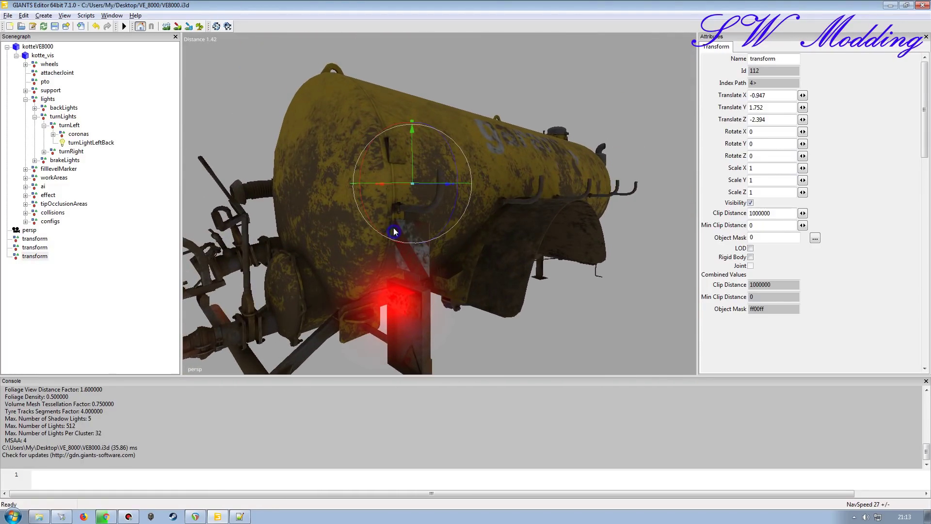
scroll(393, 228, up, 2)
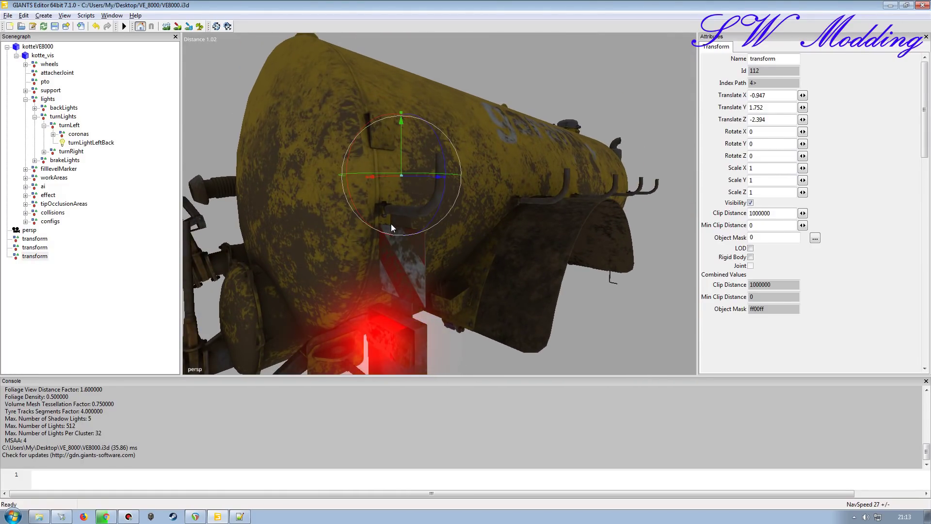
alt+drag(391, 224, 431, 248)
scroll(391, 232, down, 5)
scroll(315, 251, up, 4)
scroll(482, 242, down, 5)
scroll(441, 220, down, 3)
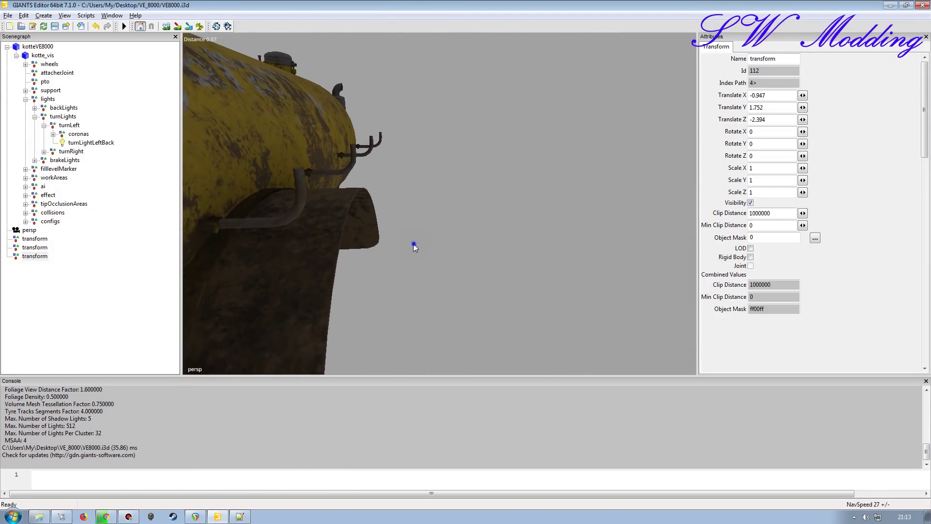
Step: Copy the transform's X and Y translation into the third hoseSystemReference's position in VE8000.xml in Notepad++, as -0.947 and 1.752
drag(770, 95, 746, 107)
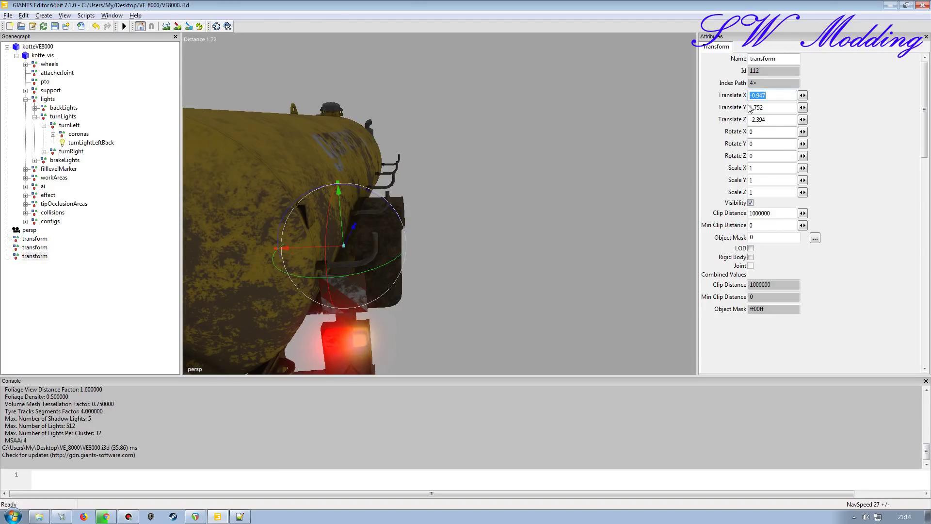
click(240, 516)
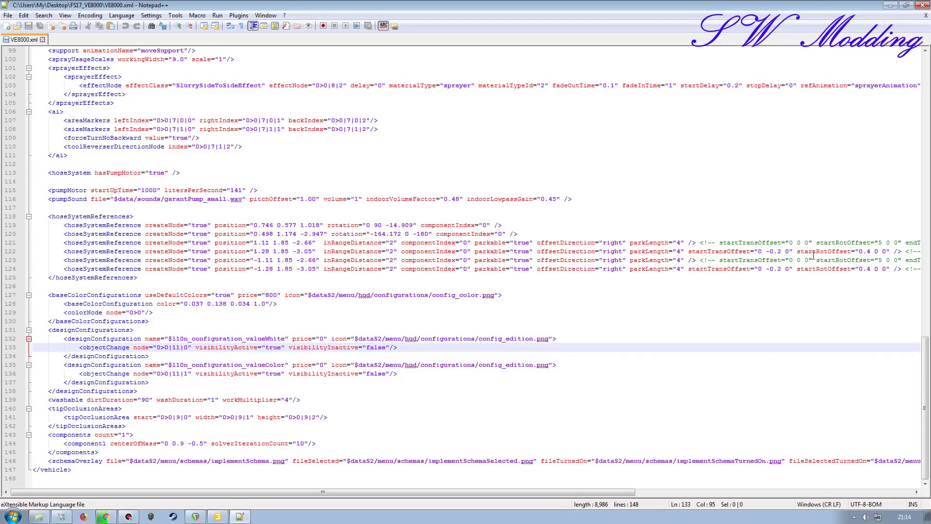
drag(270, 243, 253, 243)
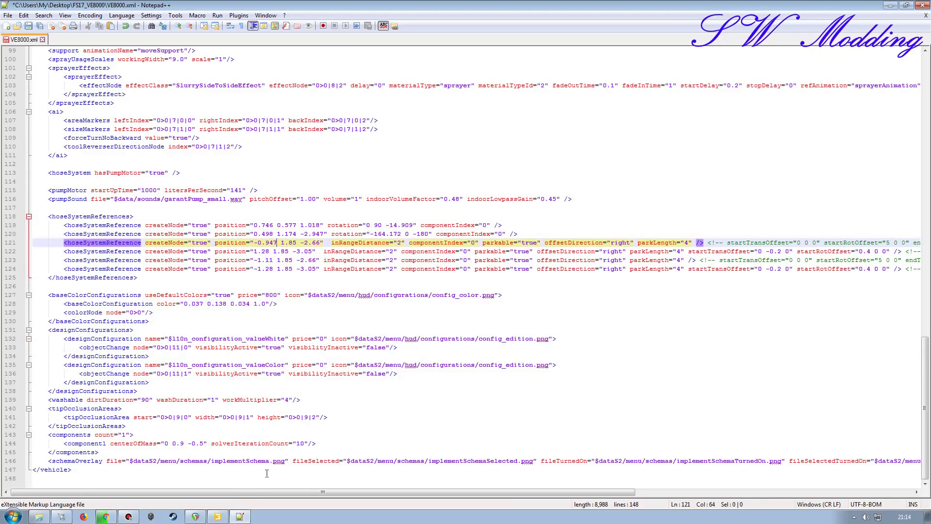
click(218, 517)
double_click(782, 110)
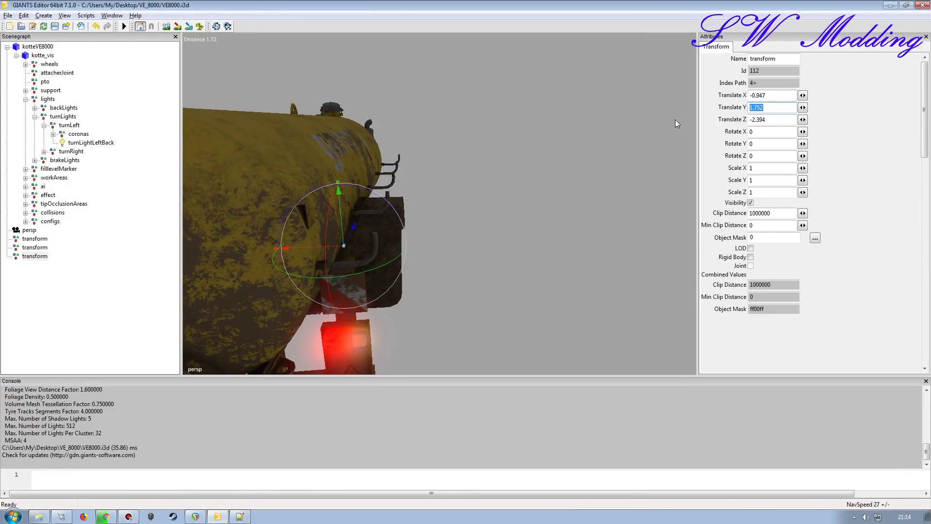
click(217, 517)
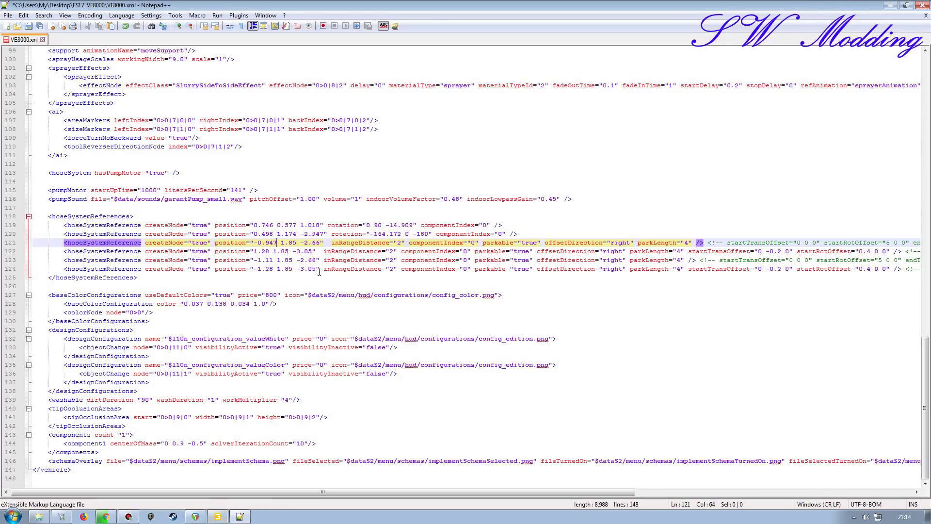
drag(297, 242, 285, 243)
text(.752)
Step: Copy the transform's Z translation from GIANTS Editor into the same hoseSystemReference position as -2.394, and save VE8000.xml
click(218, 516)
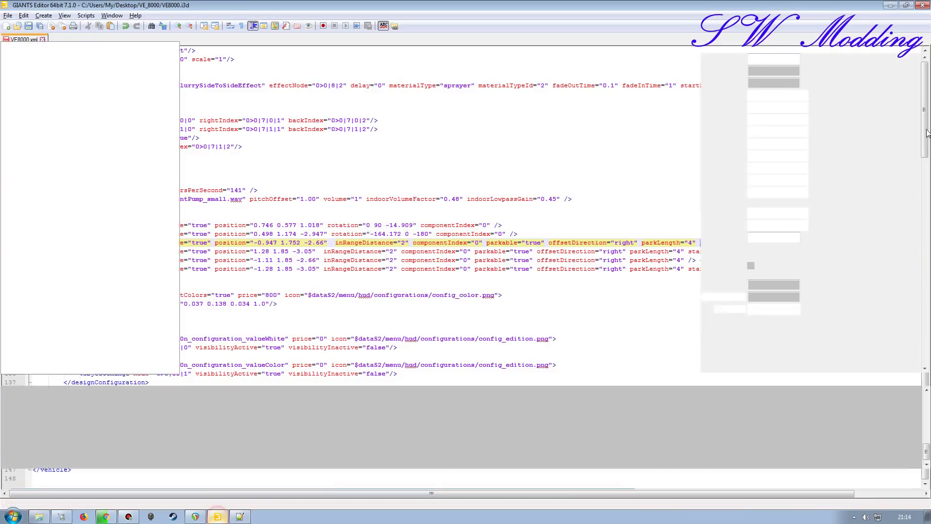
double_click(775, 120)
key(ctrl+c)
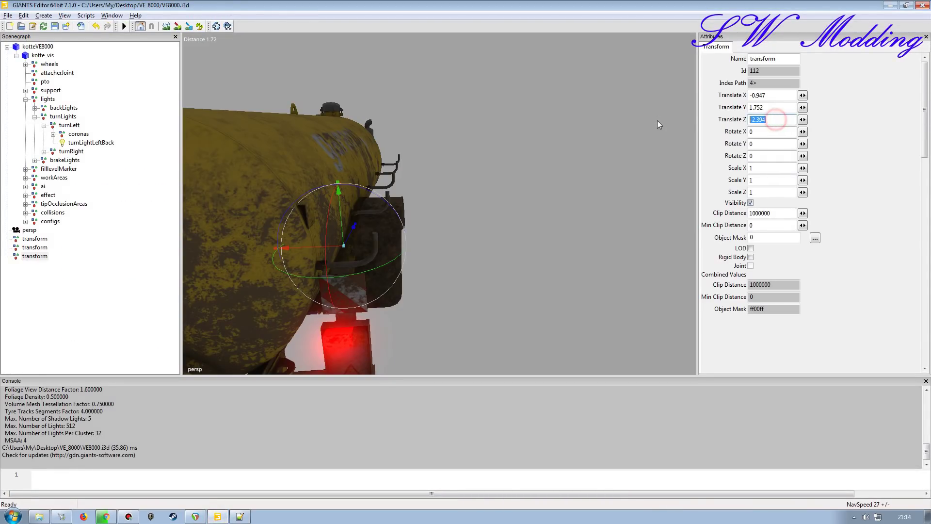
click(240, 516)
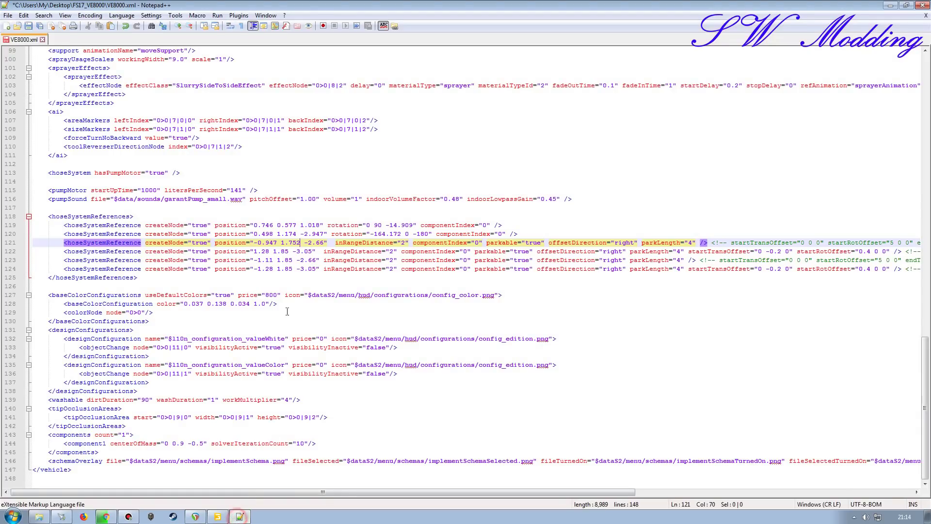
drag(325, 242, 304, 242)
key(ctrl+v)
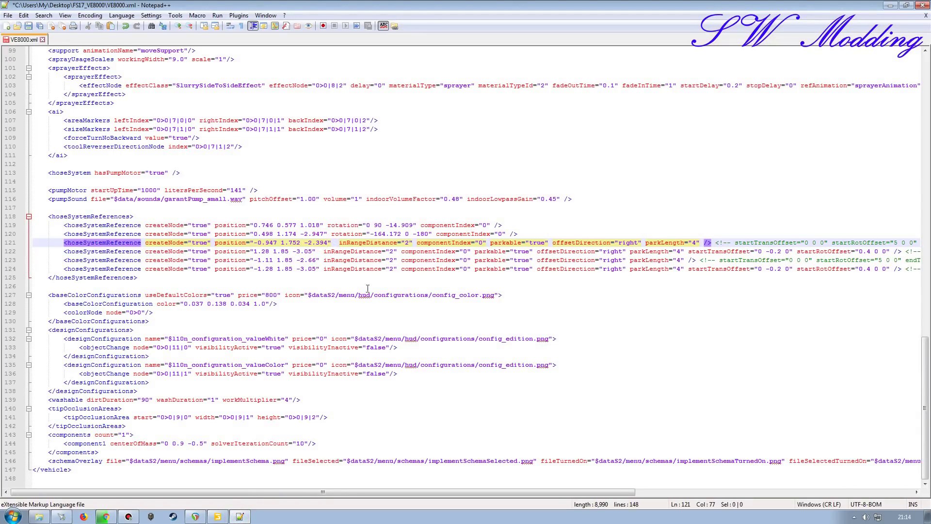
click(30, 28)
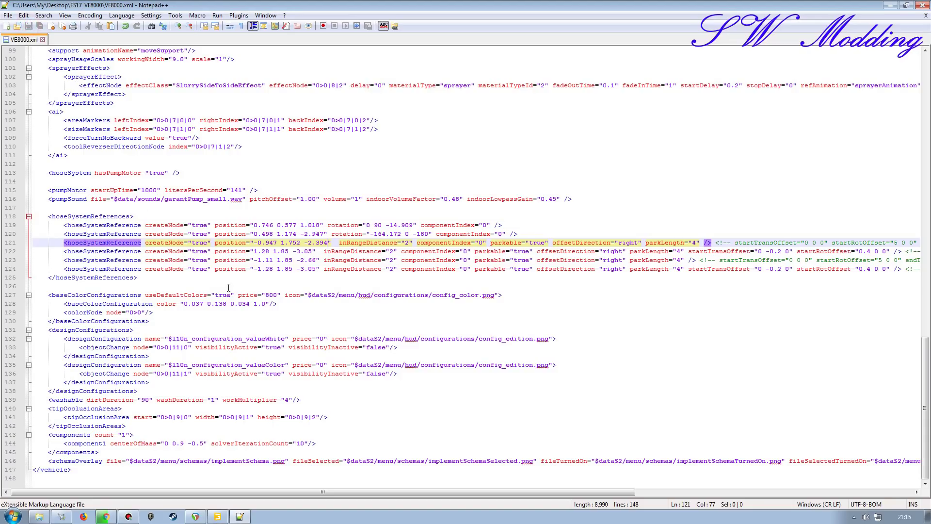
Step: Close VE8000.xml and Notepad++, reopen the file from the FS17_VE8000 folder, and go to its lower part
click(218, 517)
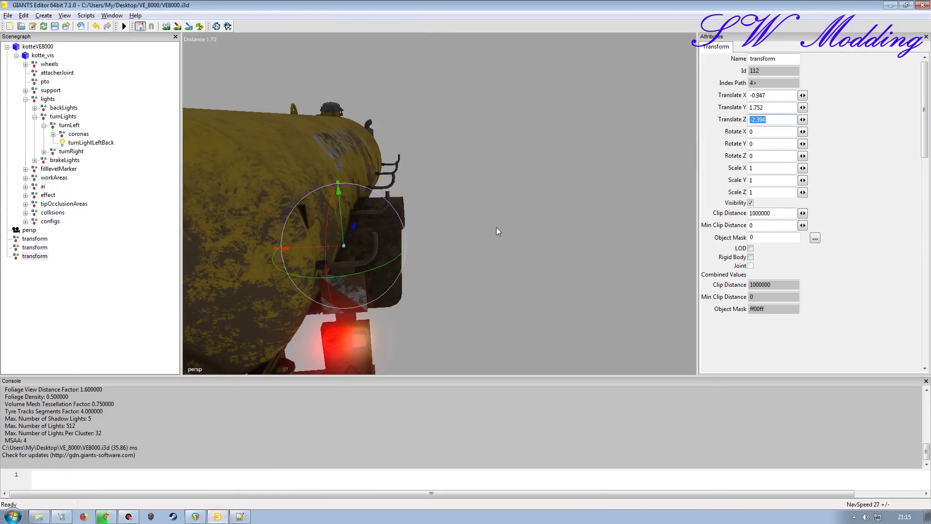
key(alt+Tab)
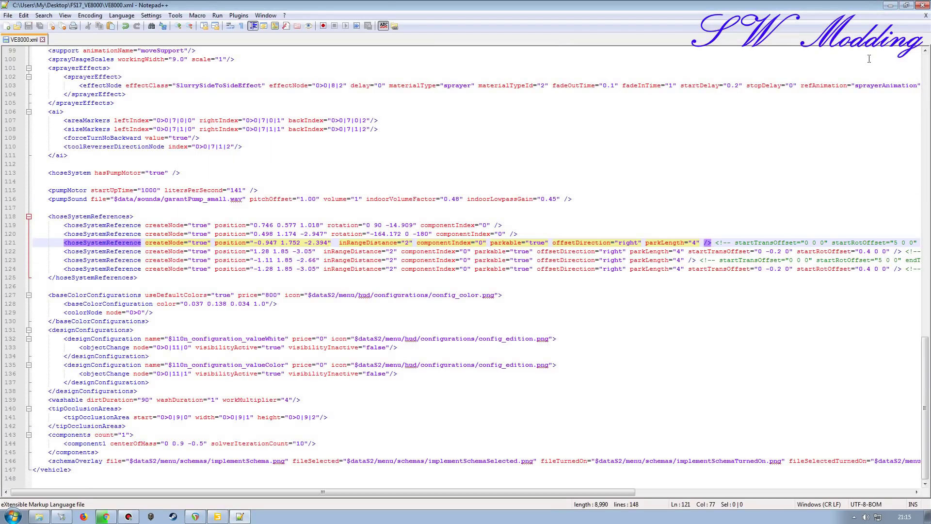
click(926, 14)
click(922, 6)
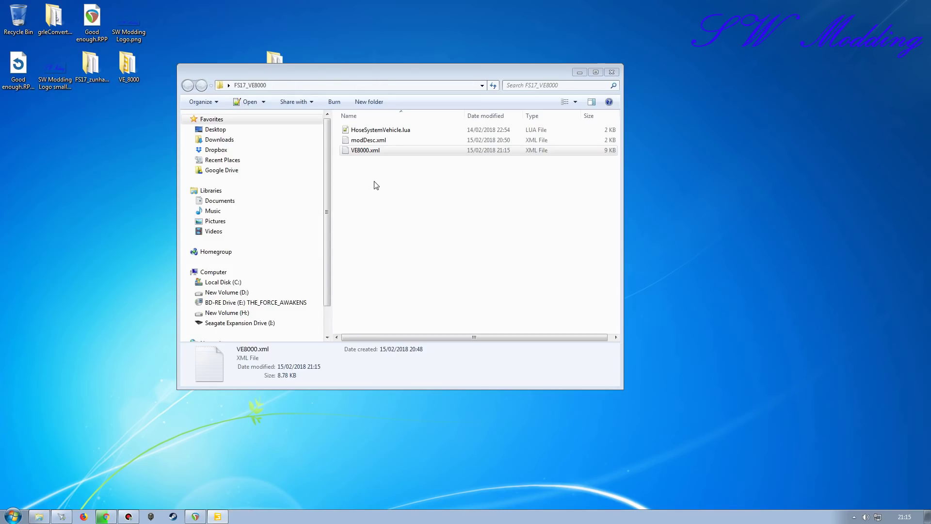
double_click(359, 152)
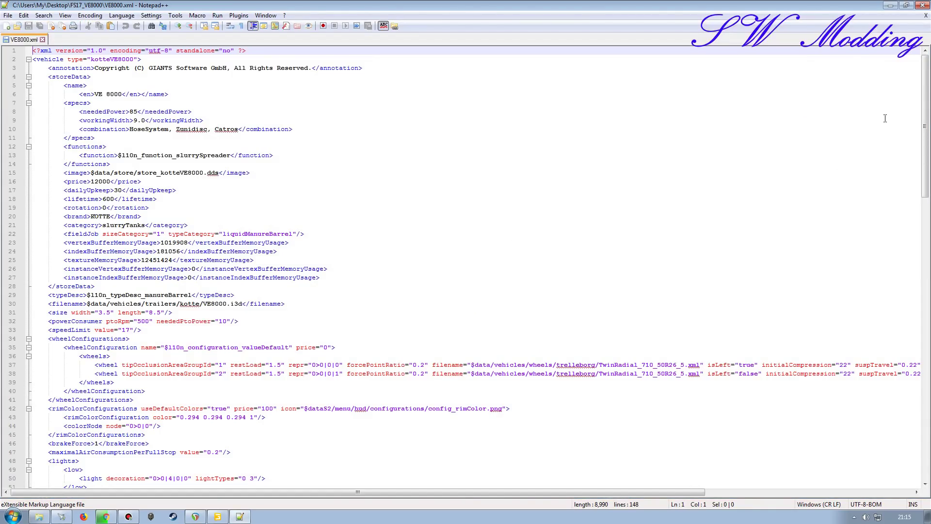
drag(924, 121, 924, 410)
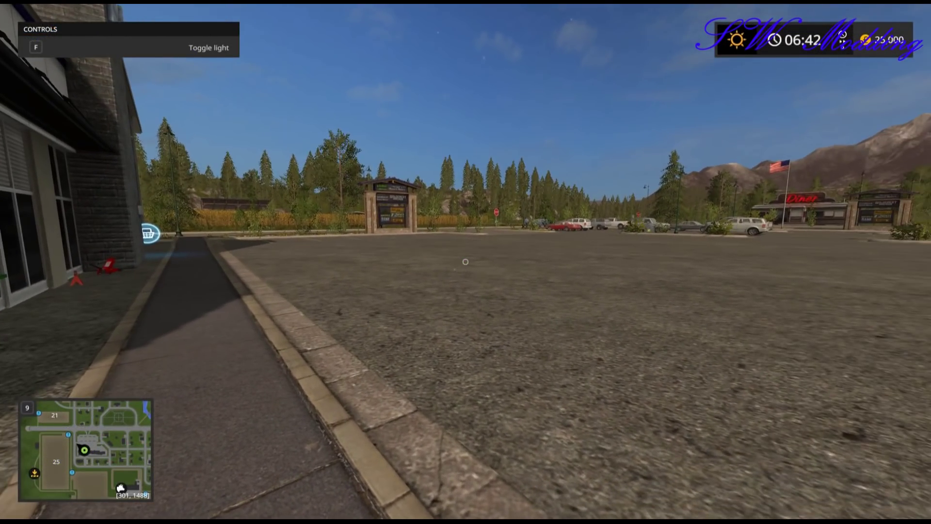
Step: Switch to Farming Simulator 17, hide the minimap, and open the shop's Slurry Tanks category at the mod entries
key(9)
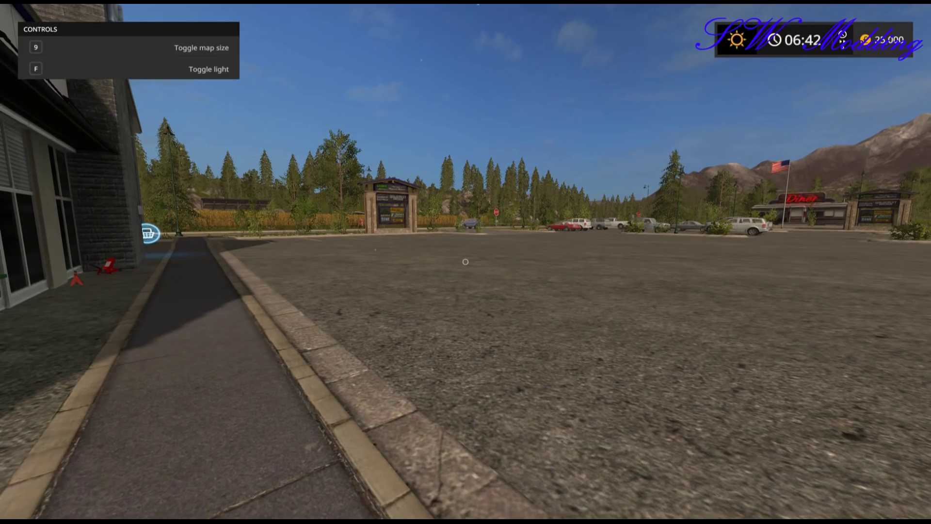
key(w)
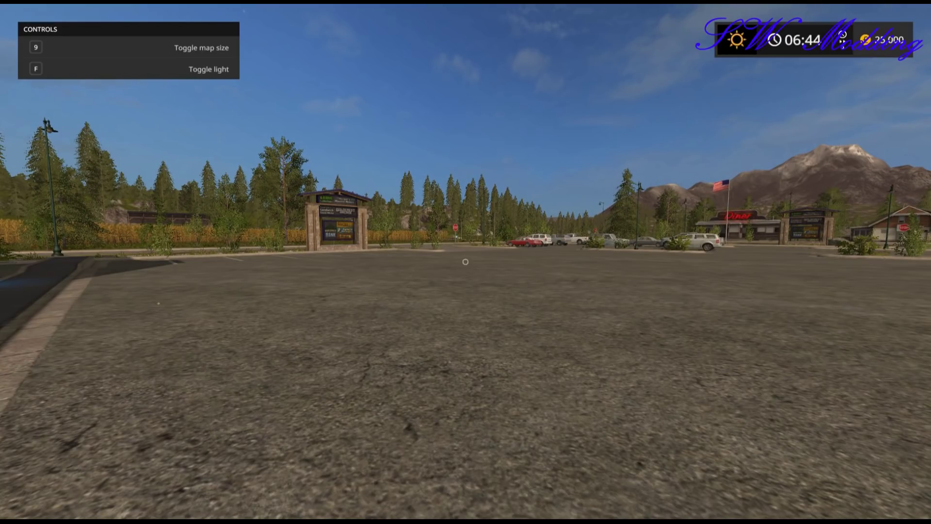
key(p)
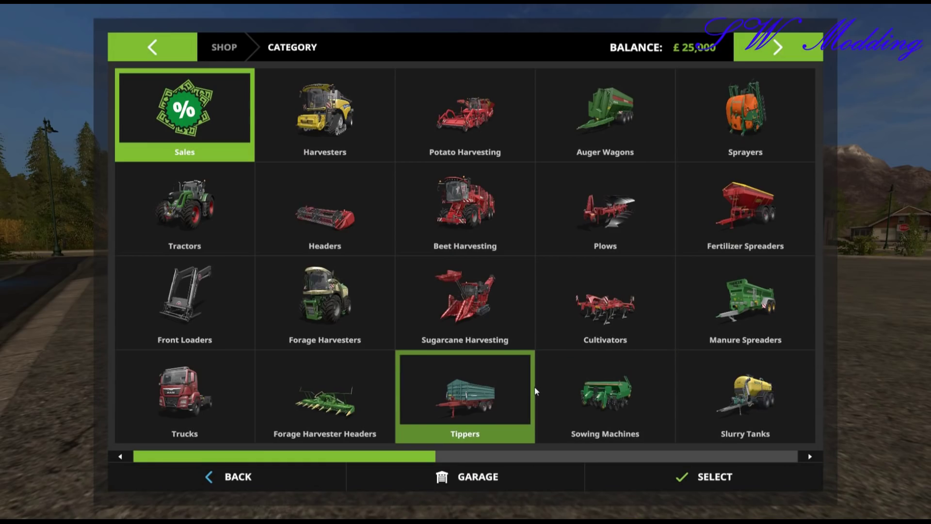
click(708, 357)
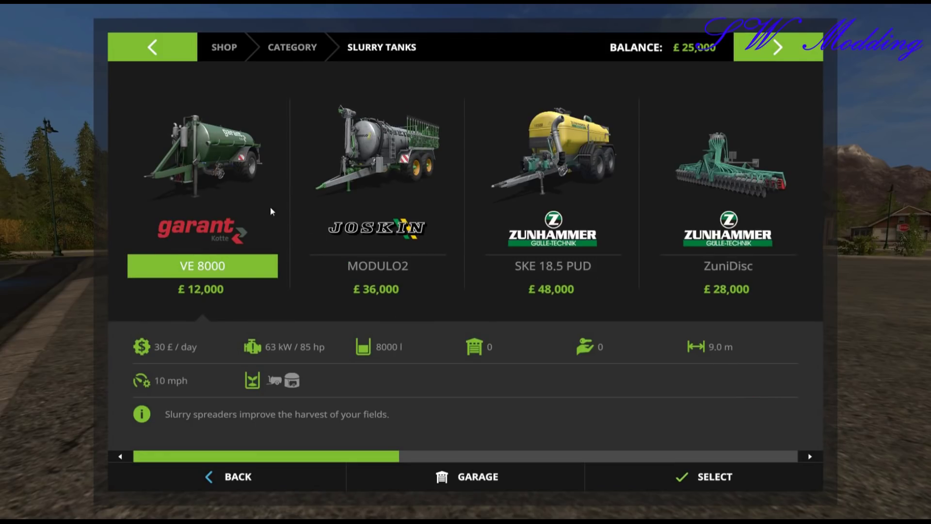
drag(321, 455, 834, 450)
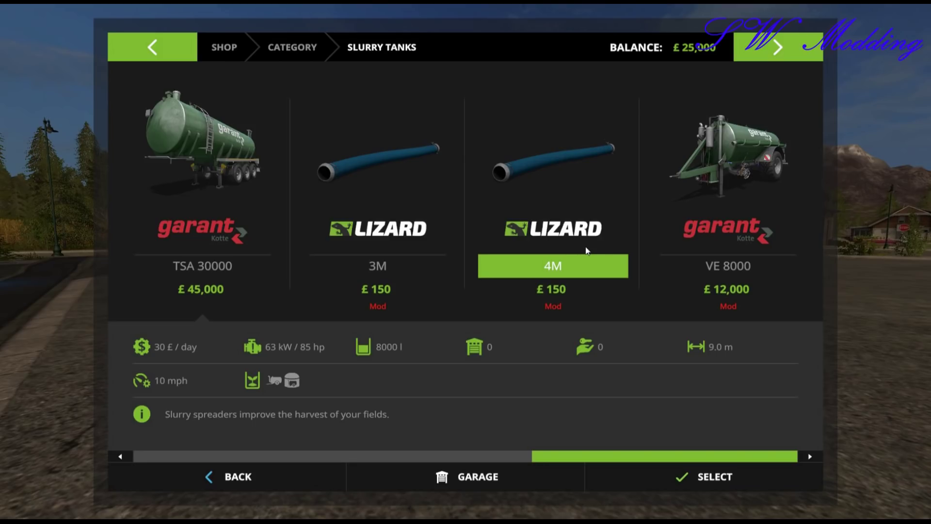
Step: Buy the modded Kotte VE 8000 slurry tanker with its default options
click(748, 179)
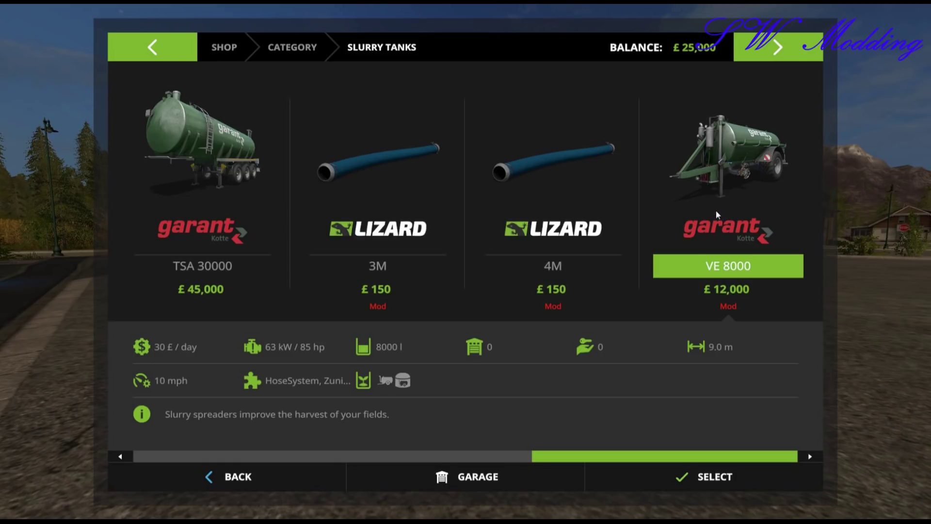
click(722, 188)
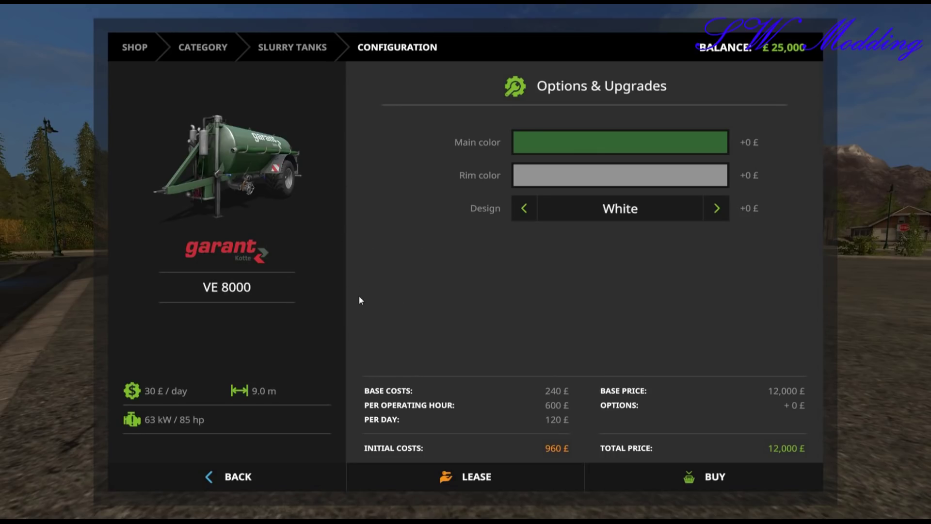
click(657, 473)
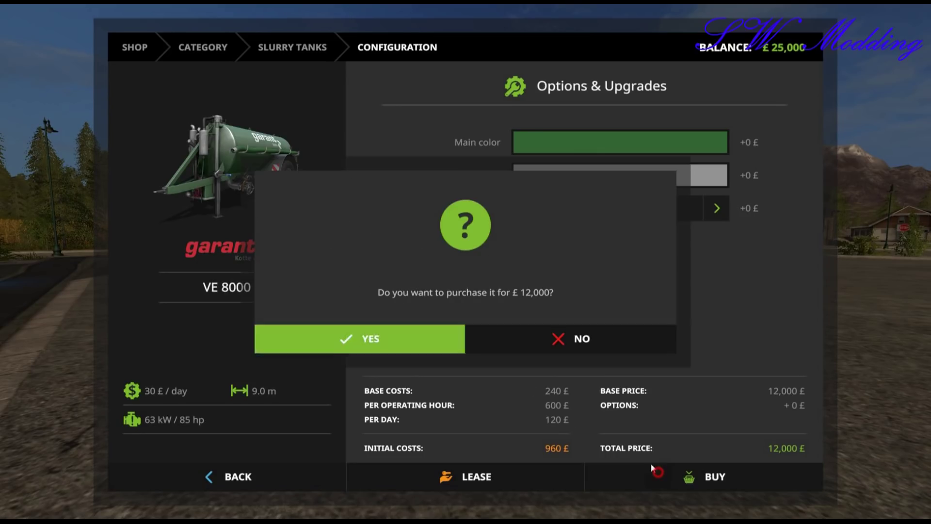
click(415, 336)
click(451, 320)
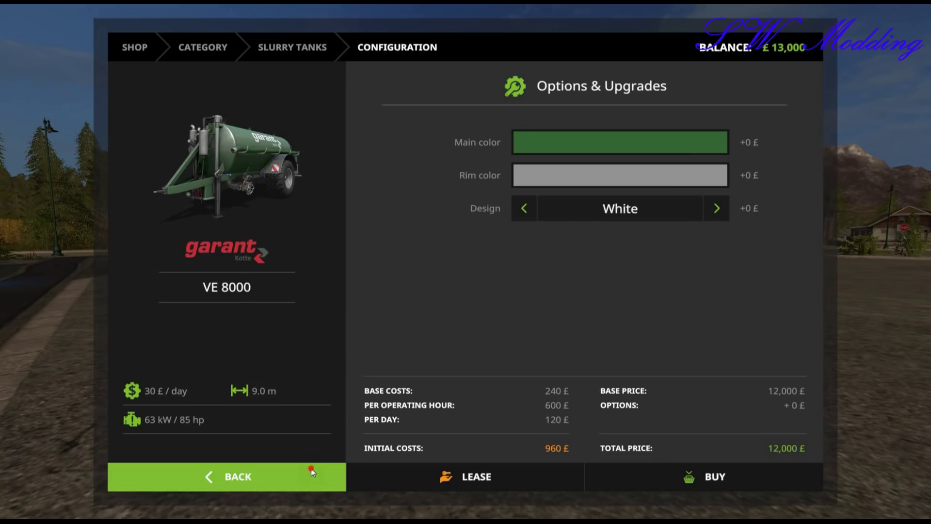
Step: Return to the Slurry Tanks list and buy the Lizard 4M hose in its default colour
click(311, 468)
click(543, 192)
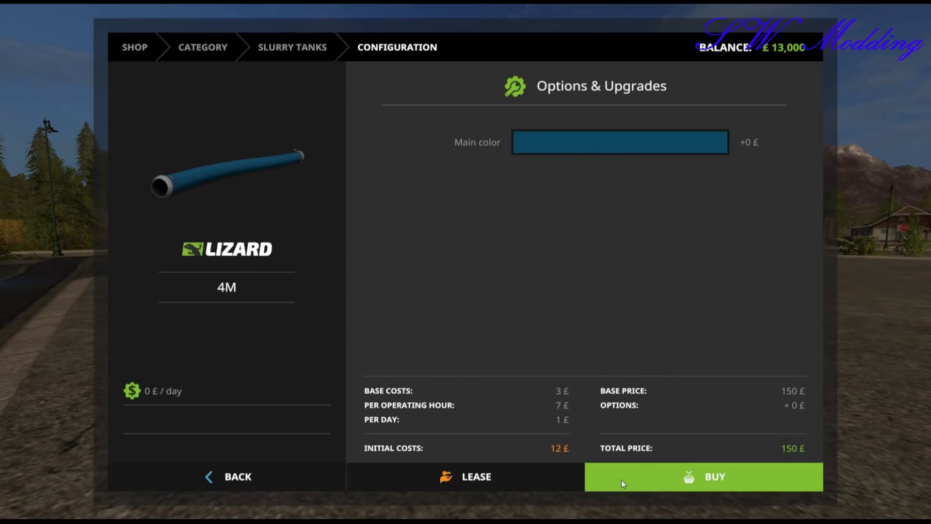
click(618, 480)
click(432, 334)
click(499, 324)
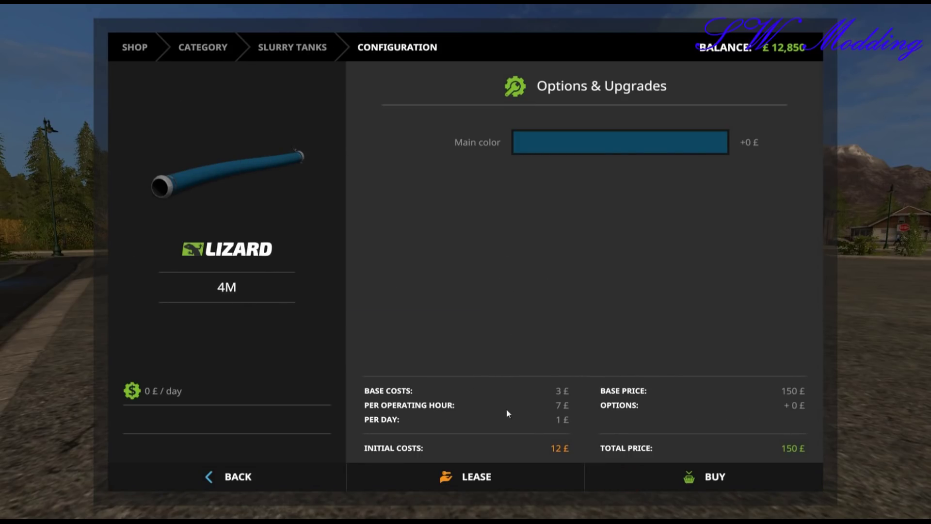
Step: Return to the Slurry Tanks list, buy the Lizard 3M hose in its default colour, and leave the shop
click(316, 467)
click(393, 218)
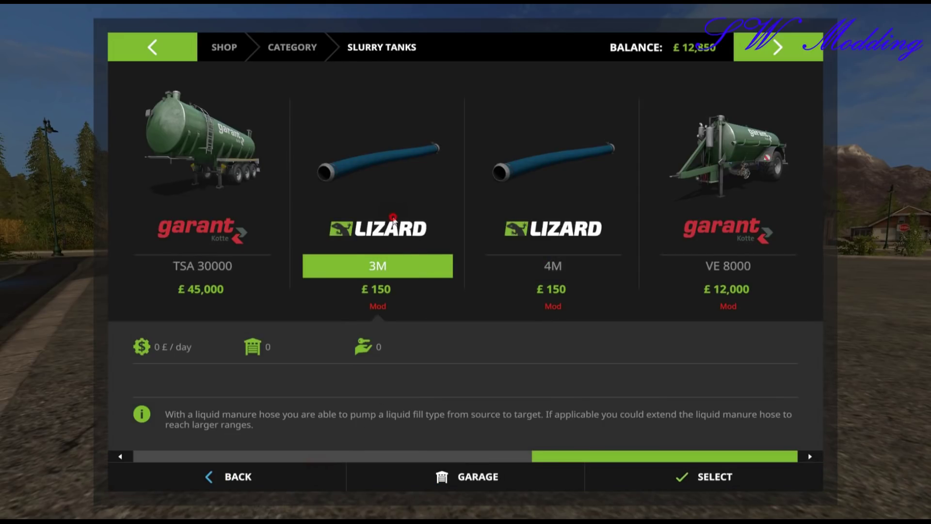
click(392, 218)
click(684, 483)
click(417, 335)
click(419, 329)
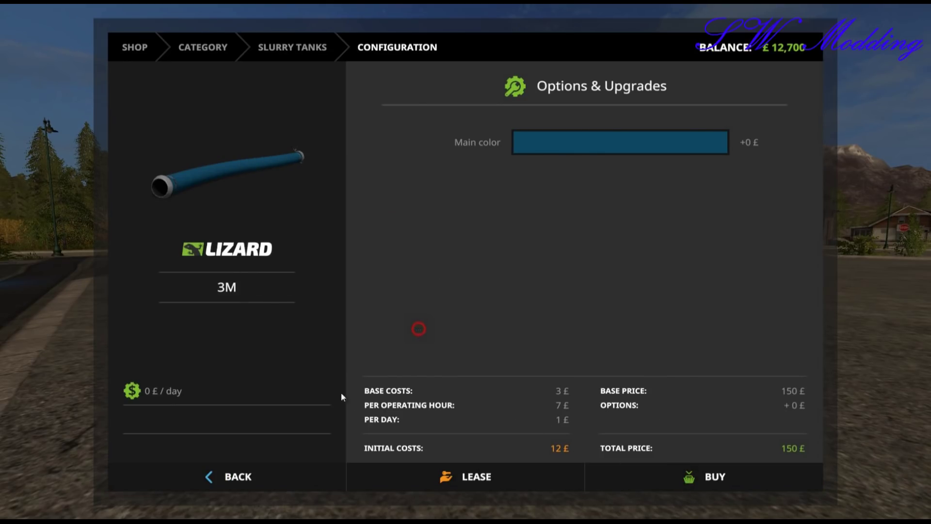
click(308, 471)
click(309, 471)
click(308, 471)
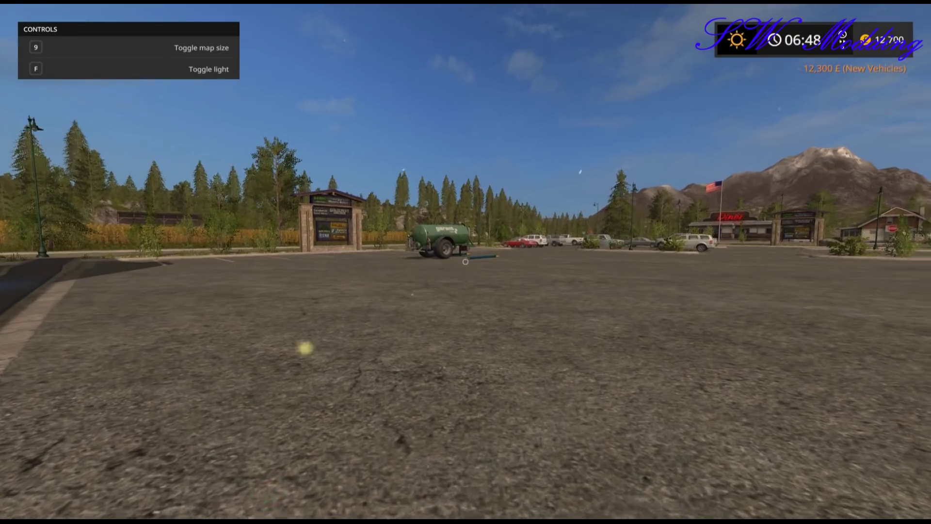
Step: Grab a liquid manure hose lying beside the VE 8000 and attach it to the tanker's rear connector
key(w)
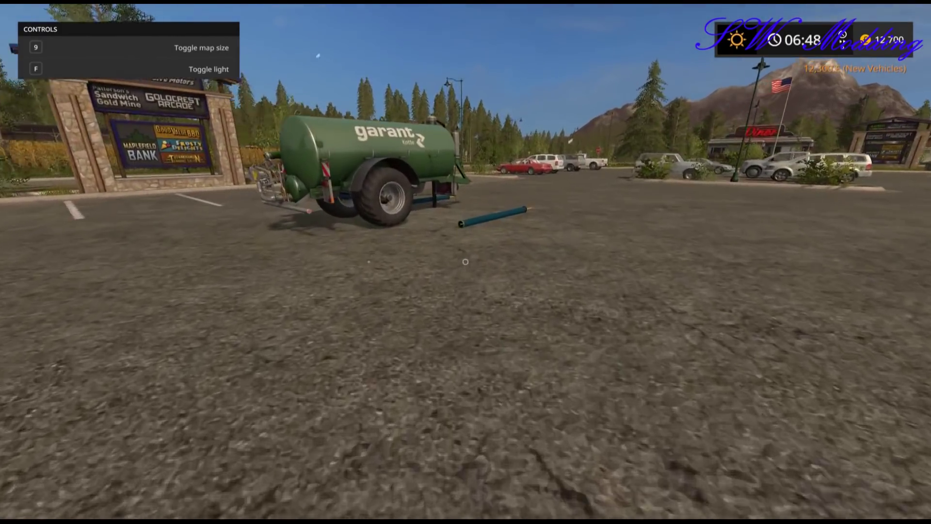
key(w)
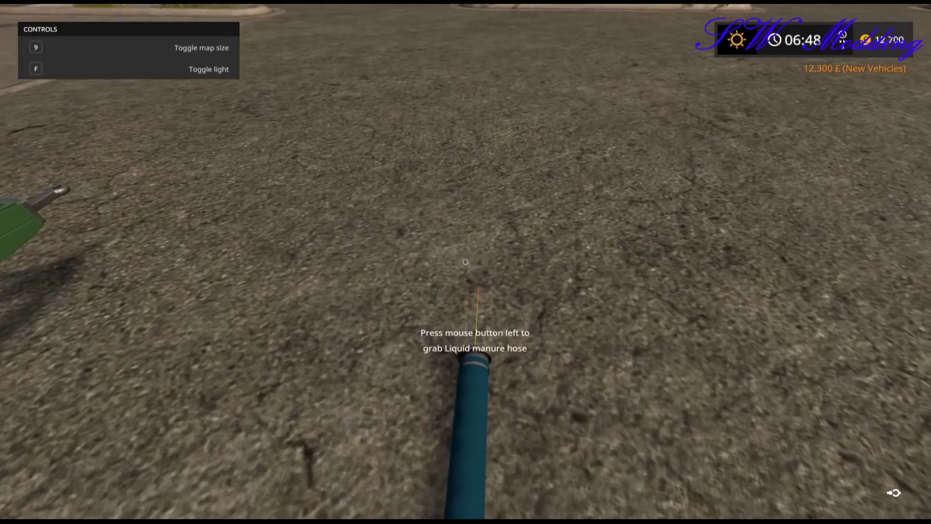
click(465, 262)
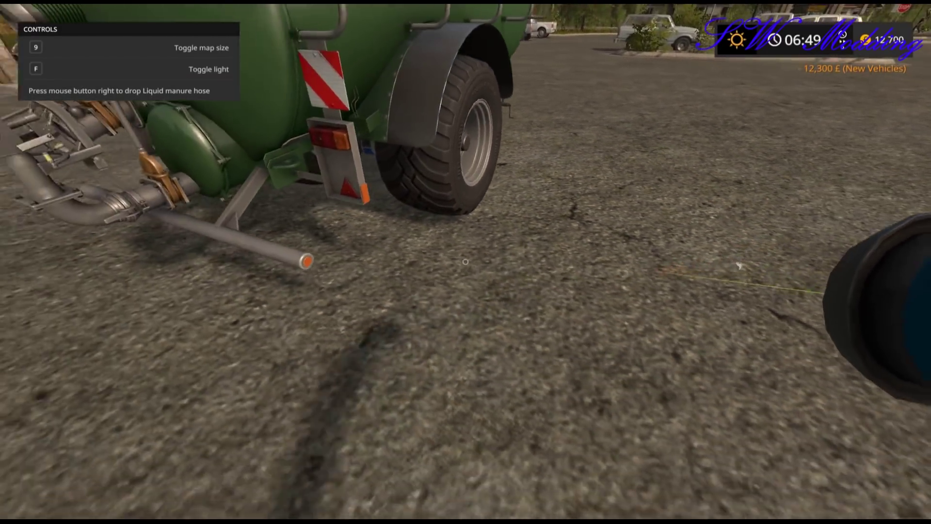
key(a)
key(w)
key(w)
click(465, 262)
key(s)
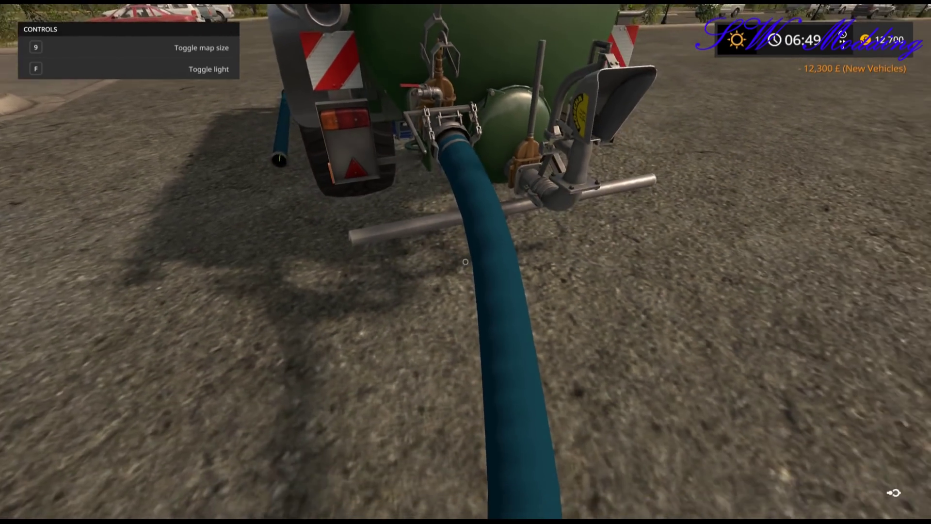
Step: Examine how the hoses sit on the VE 8000's rear and side connectors, up close and from a distance
key(w)
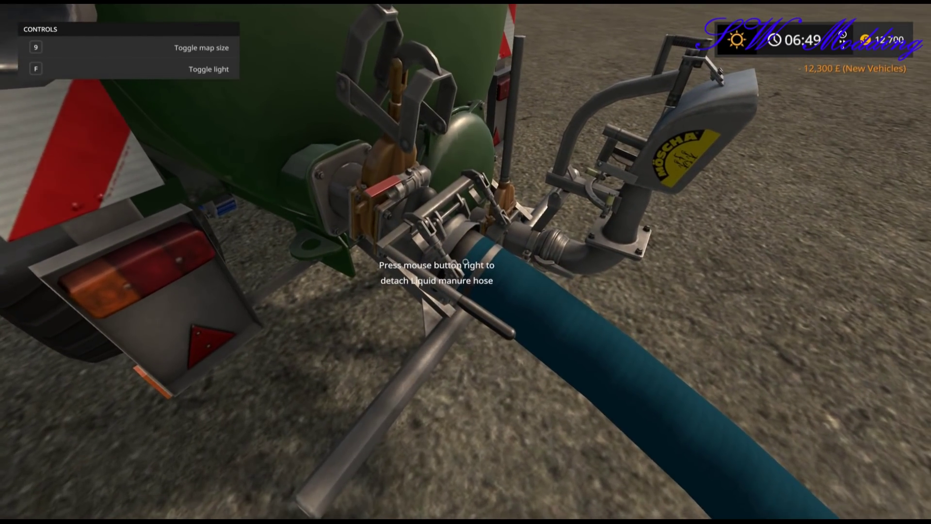
key(a)
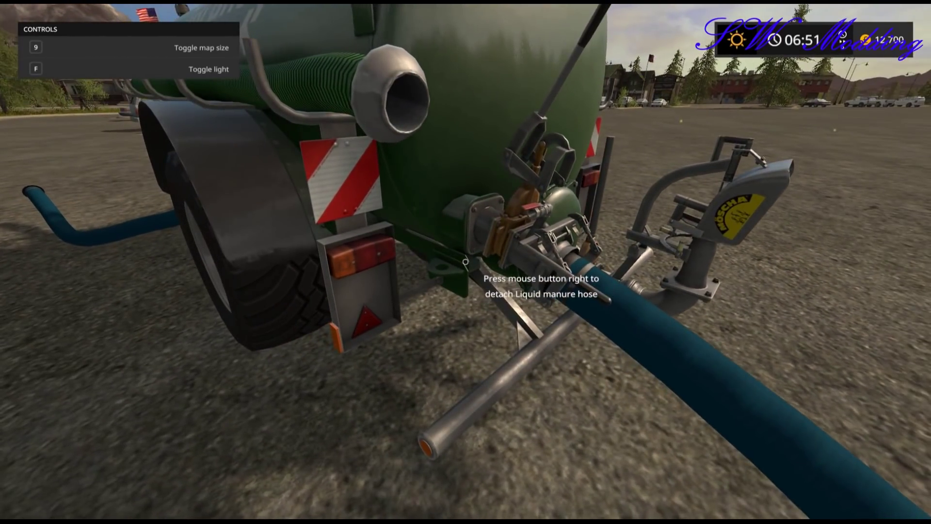
key(s)
key(a)
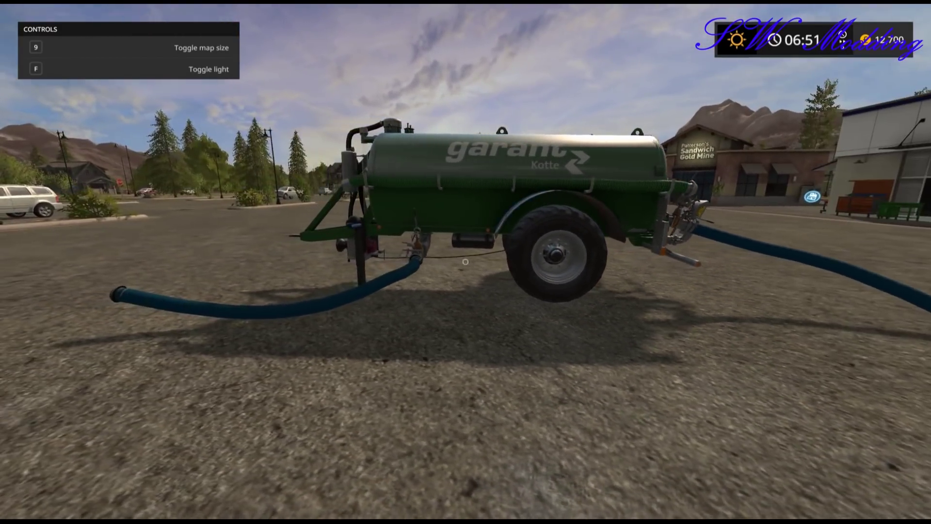
key(s)
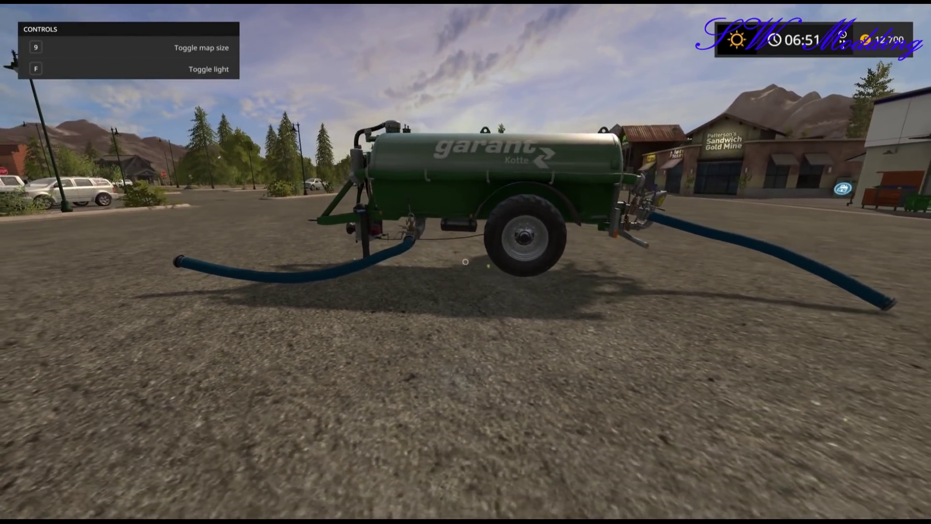
key(d)
key(w)
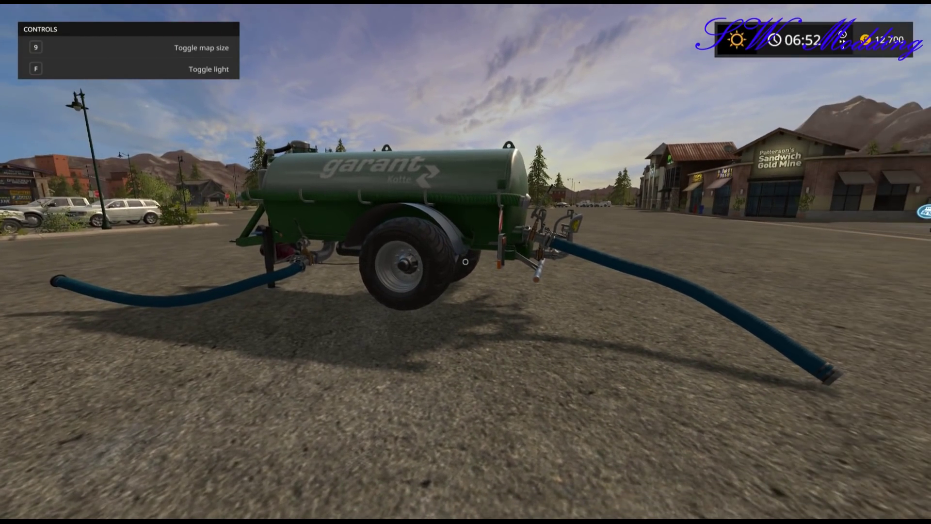
key(a)
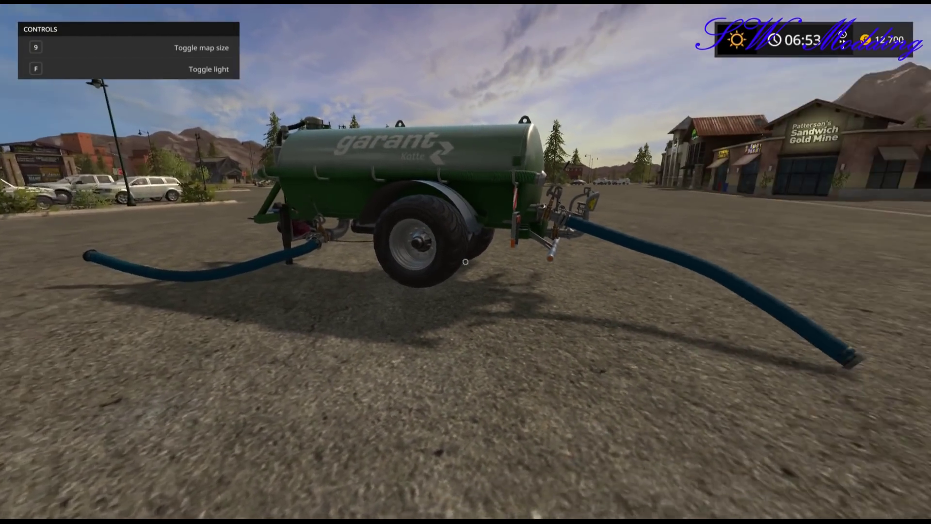
key(a)
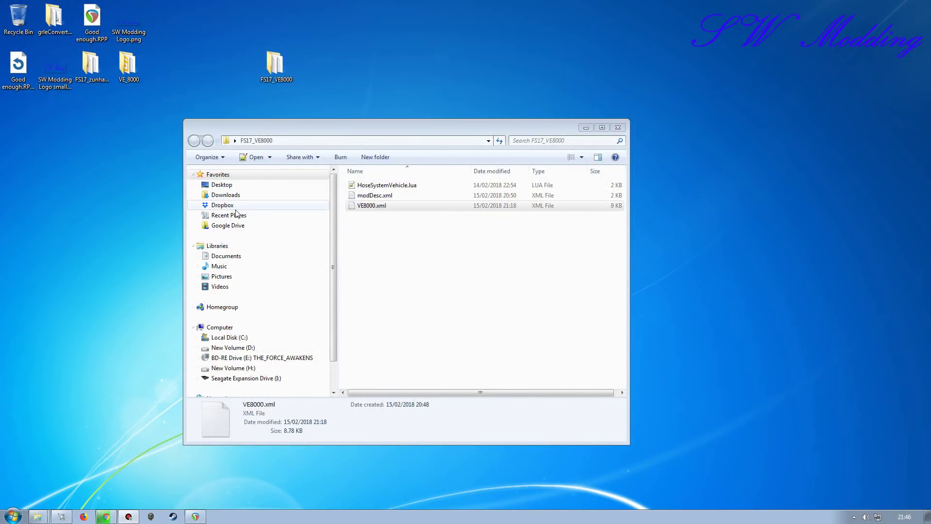
Step: Switch to the FS17_VE8000 folder, open VE8000.xml in Notepad++, and review the first three hoseSystemReference entries
double_click(372, 206)
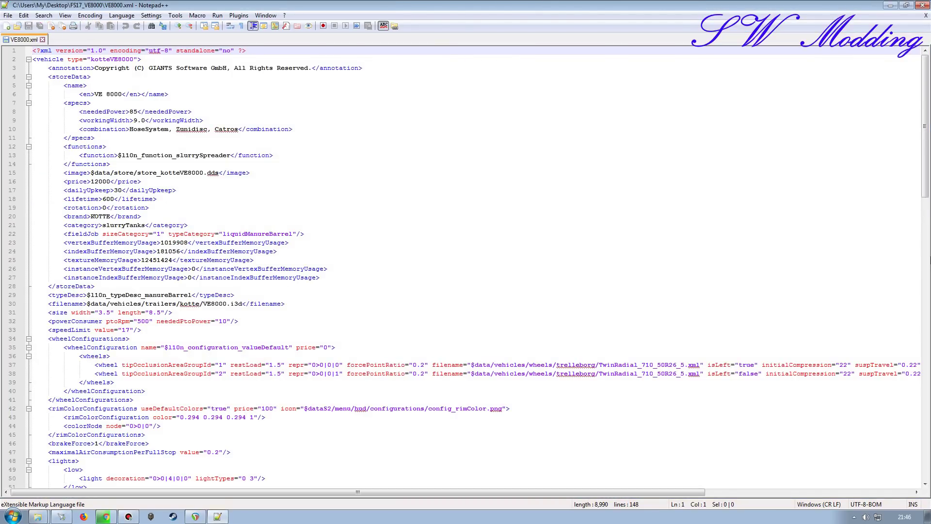
drag(926, 122, 926, 454)
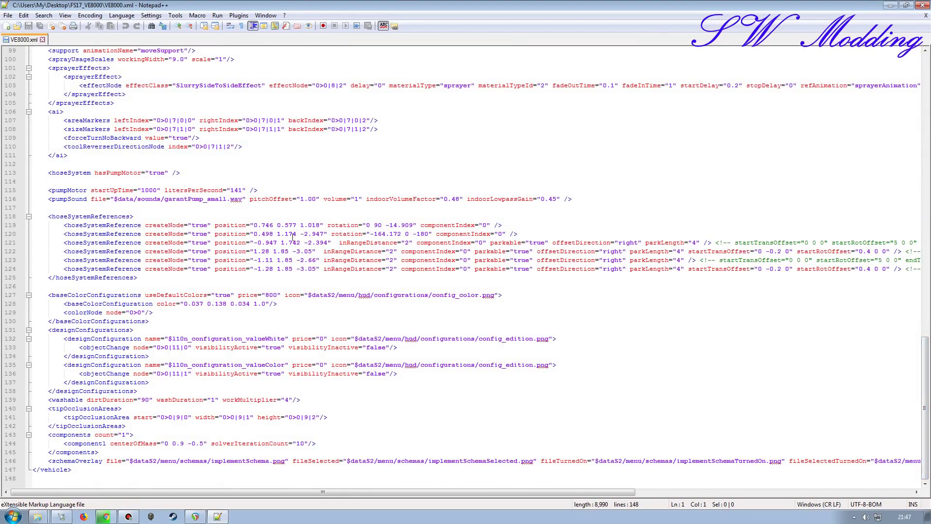
drag(5, 228, 309, 245)
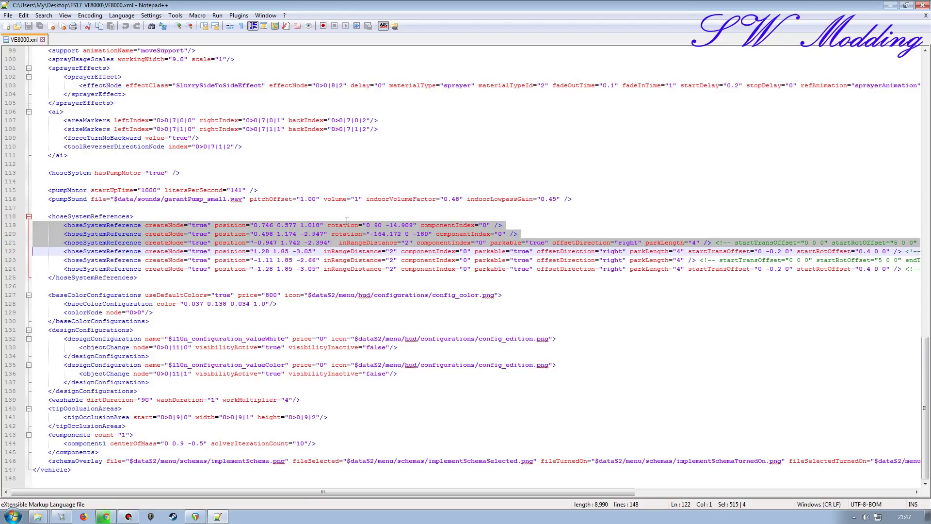
click(507, 225)
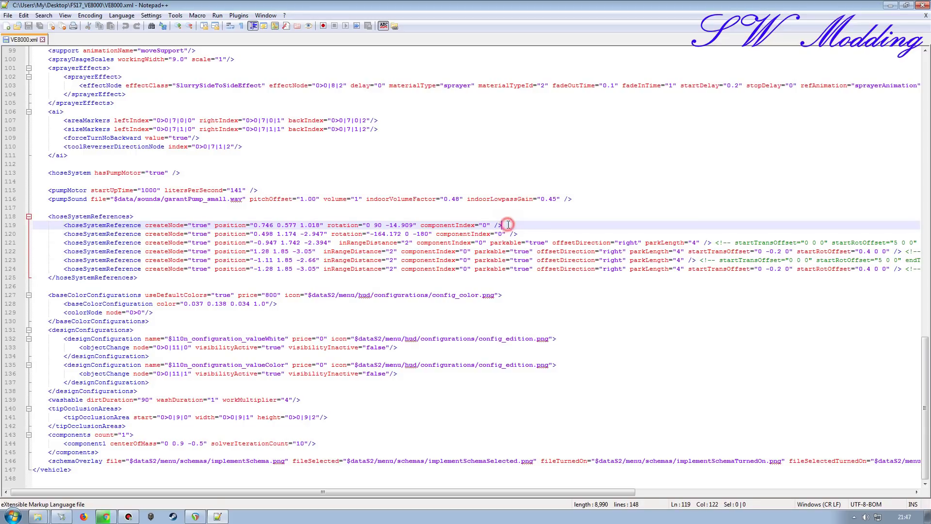
drag(504, 226, 64, 225)
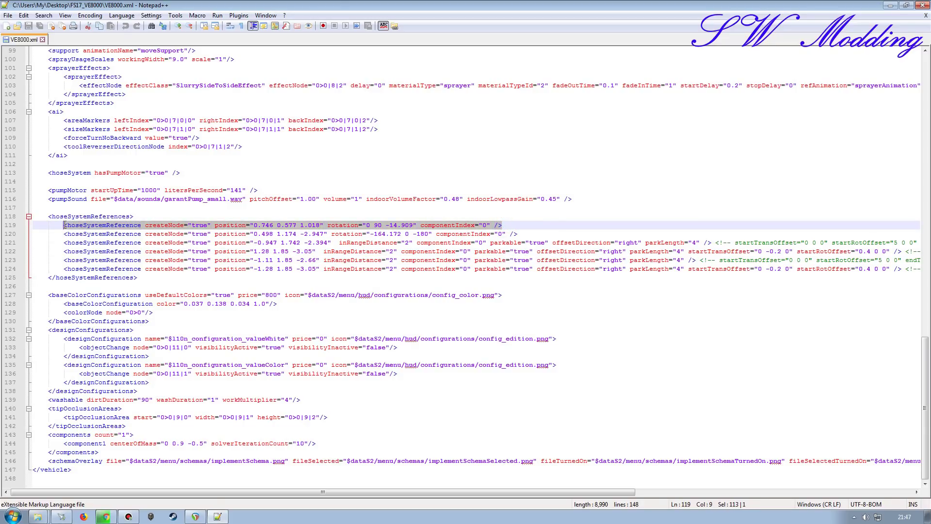
drag(522, 233, 64, 234)
click(520, 233)
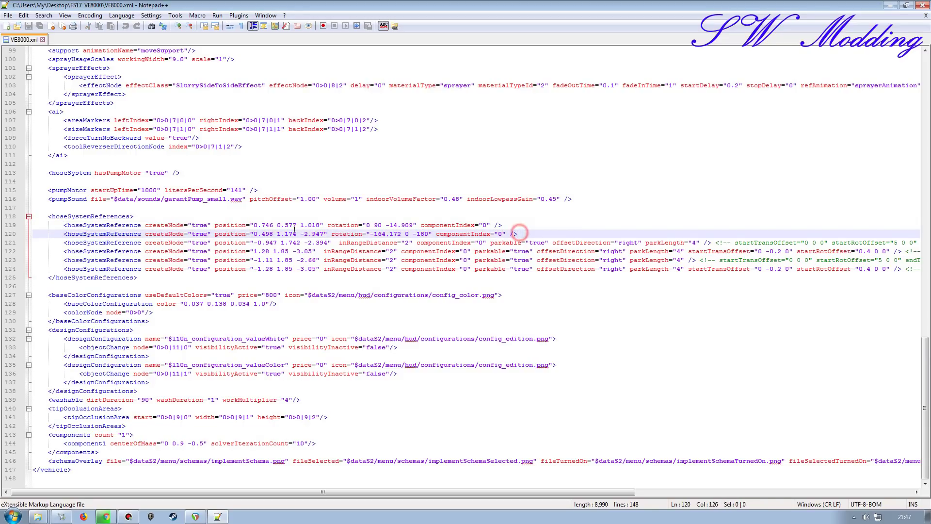
drag(64, 243, 712, 244)
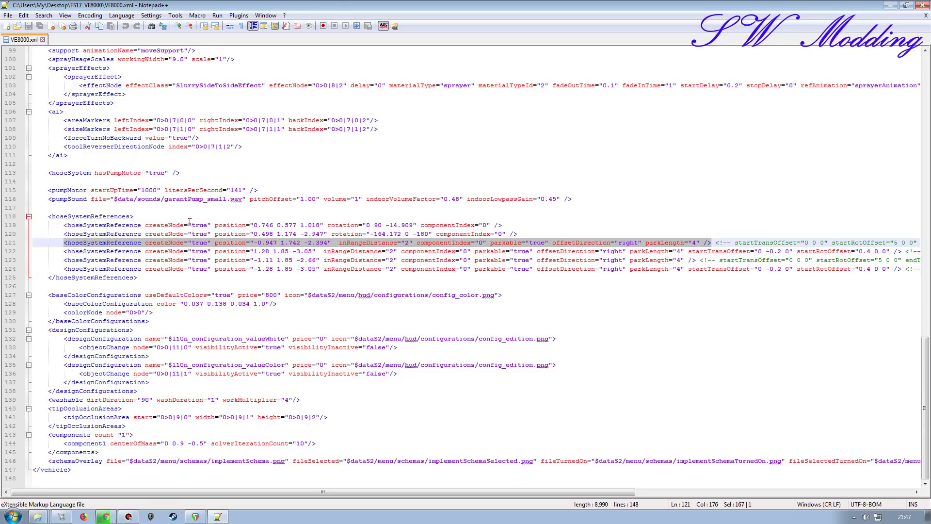
Step: Delete the last three parkable hoseSystemReference entries, on lines 122 to 124 of VE8000.xml
click(8, 251)
shift+click(11, 270)
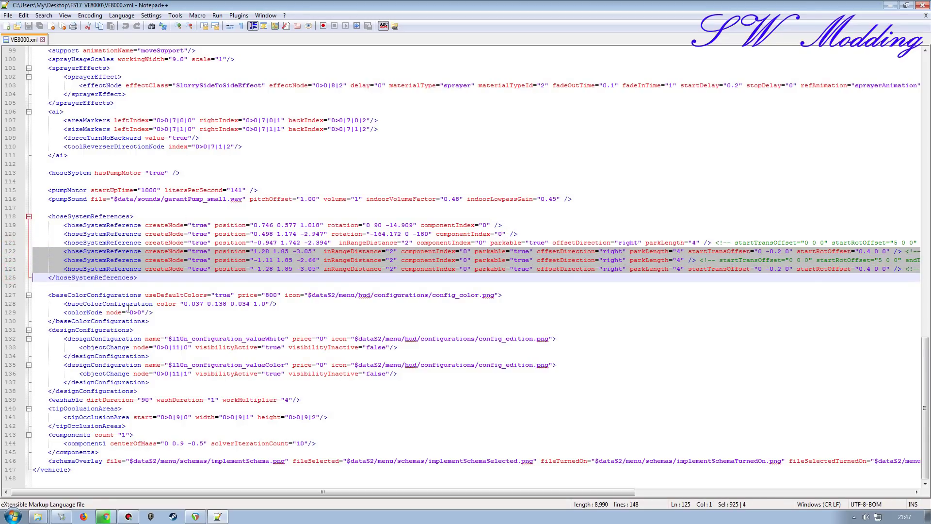
key(Delete)
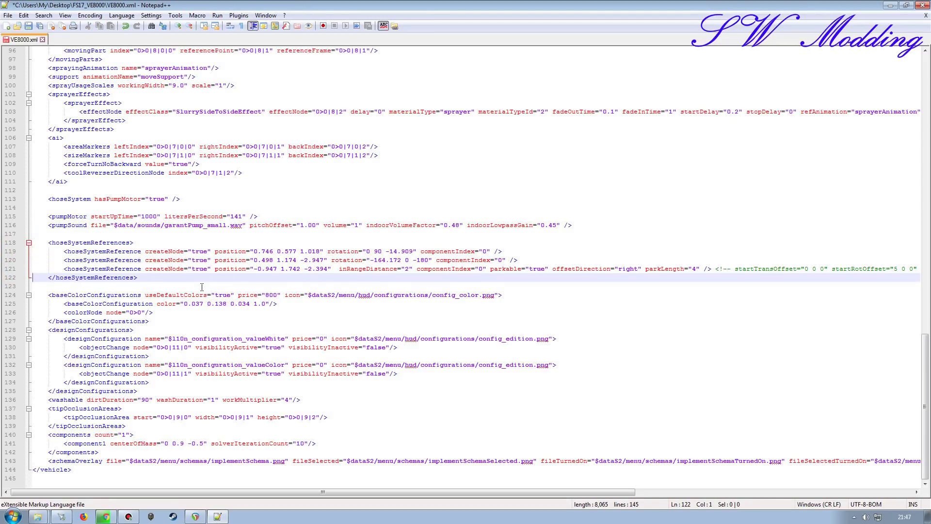
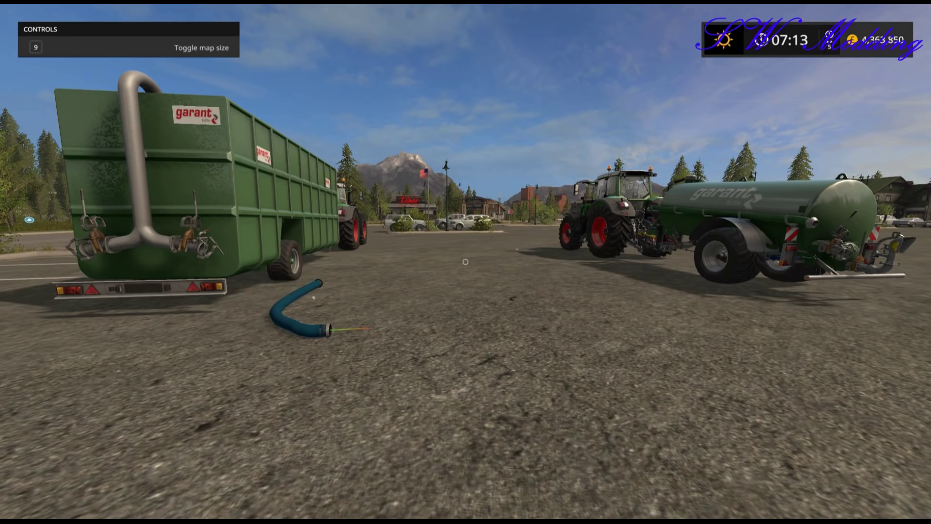
Step: Switch to Farming Simulator 17 and inspect the VE 8000 behind its tractor, the loose hose and the garant container
key(w)
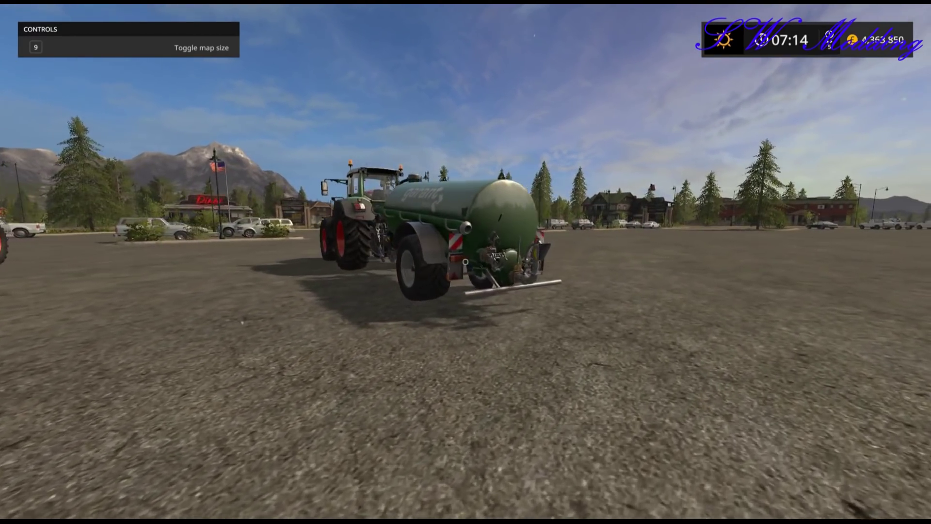
key(s)
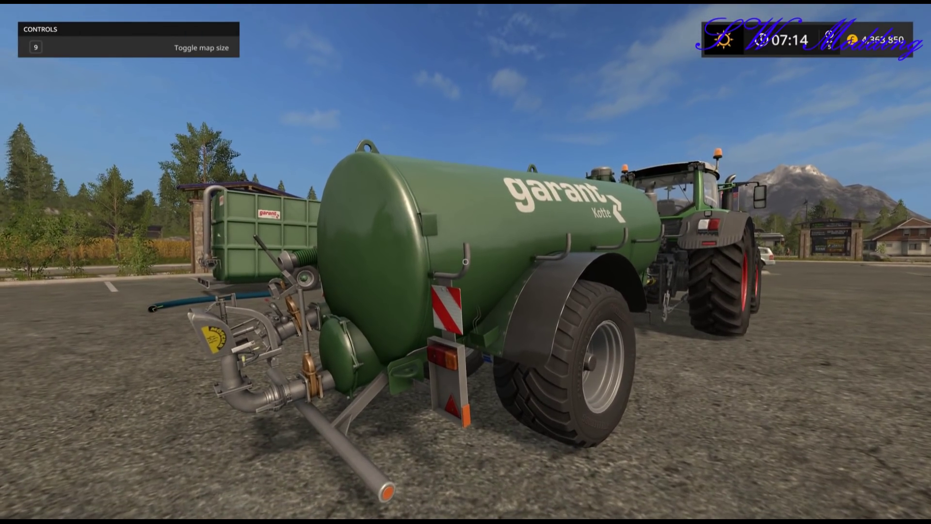
key(d)
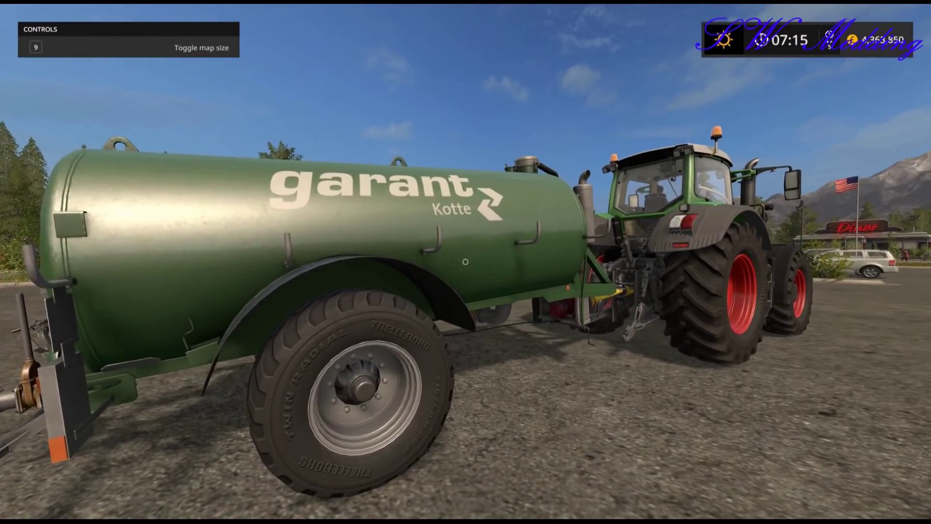
key(a)
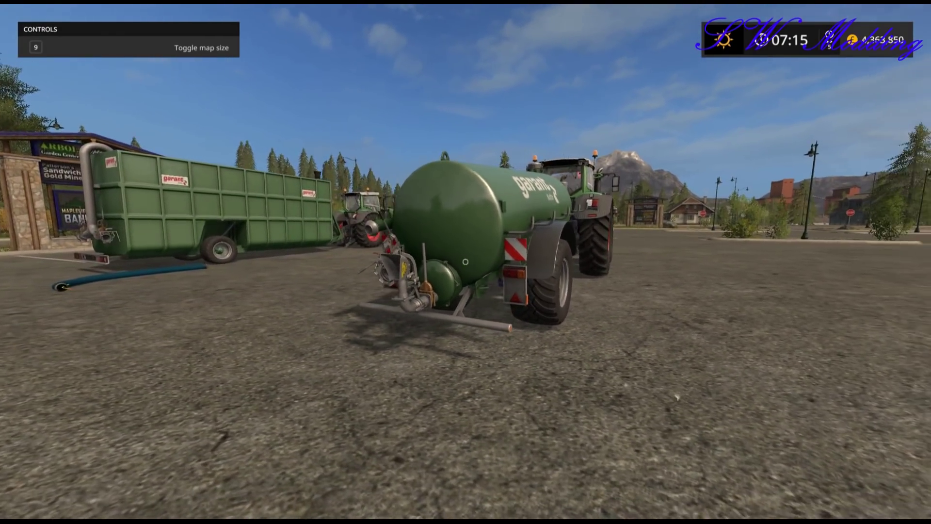
key(a)
key(w)
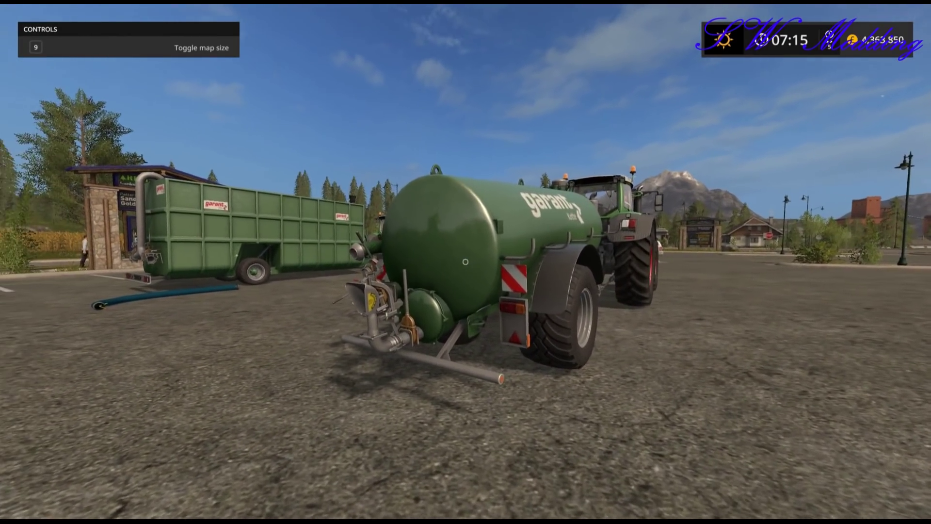
key(a)
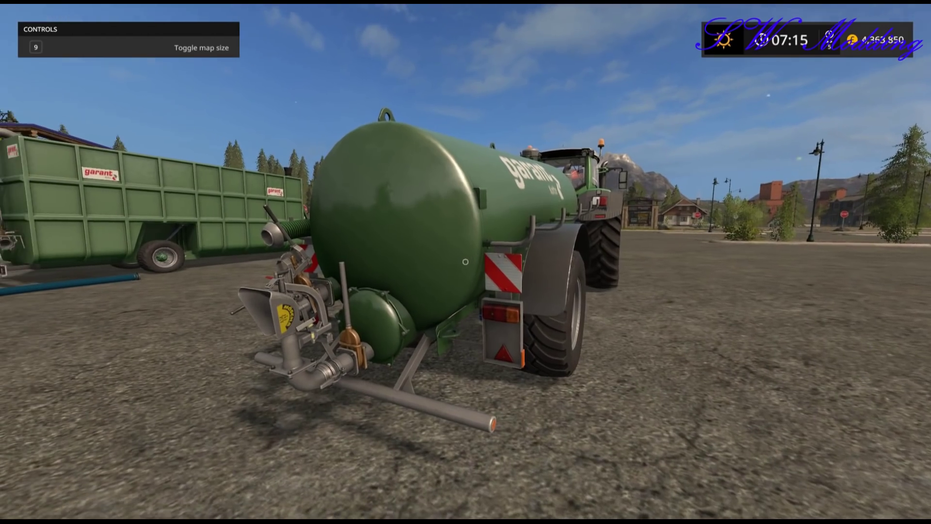
key(d)
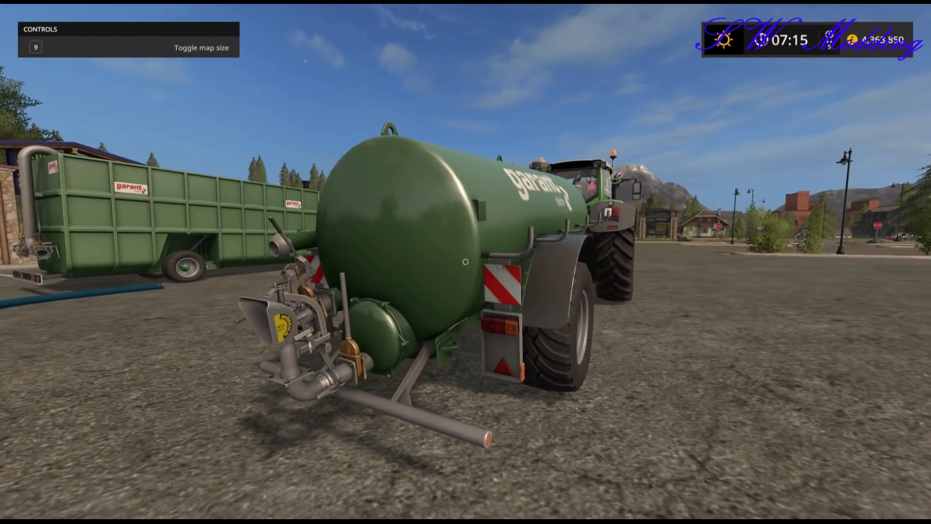
key(s)
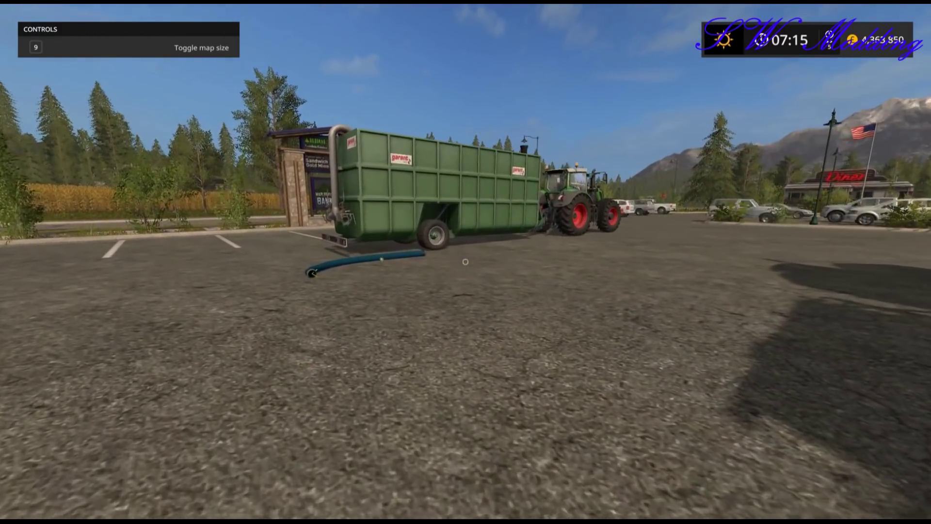
key(w)
key(s)
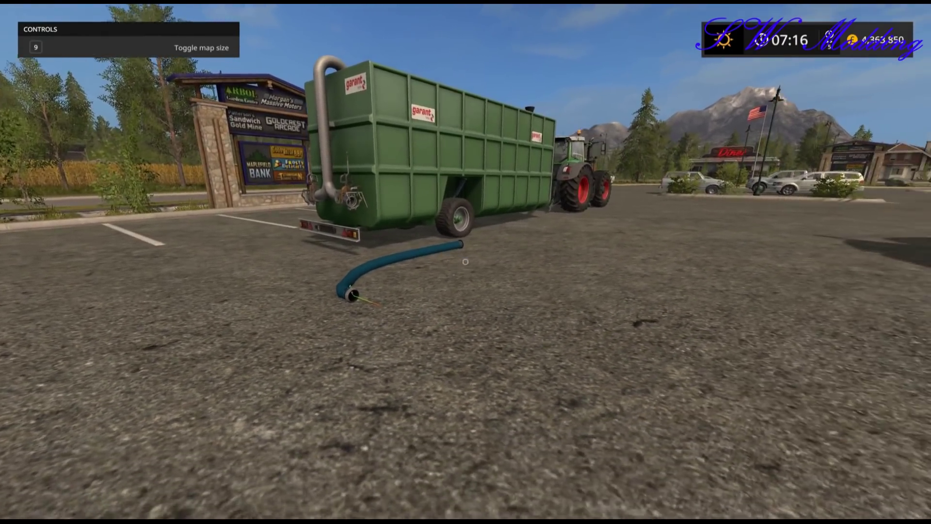
key(w)
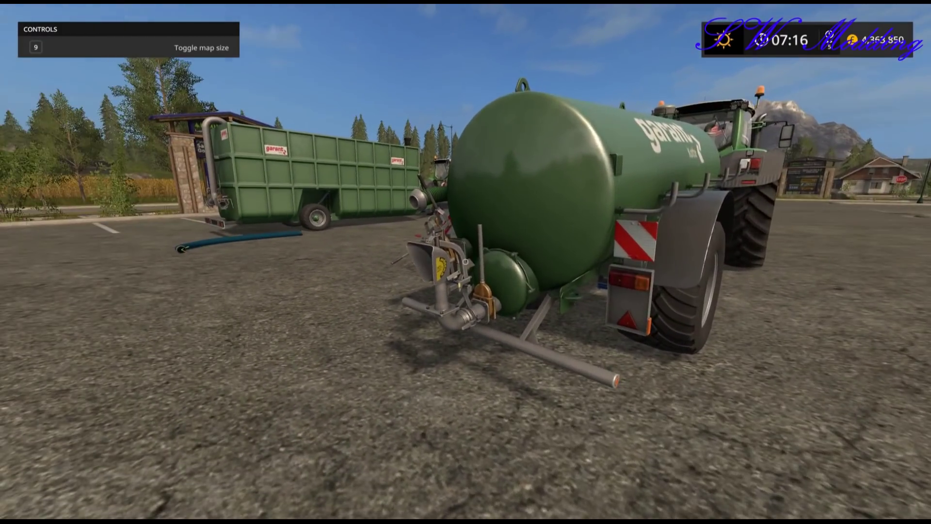
key(w)
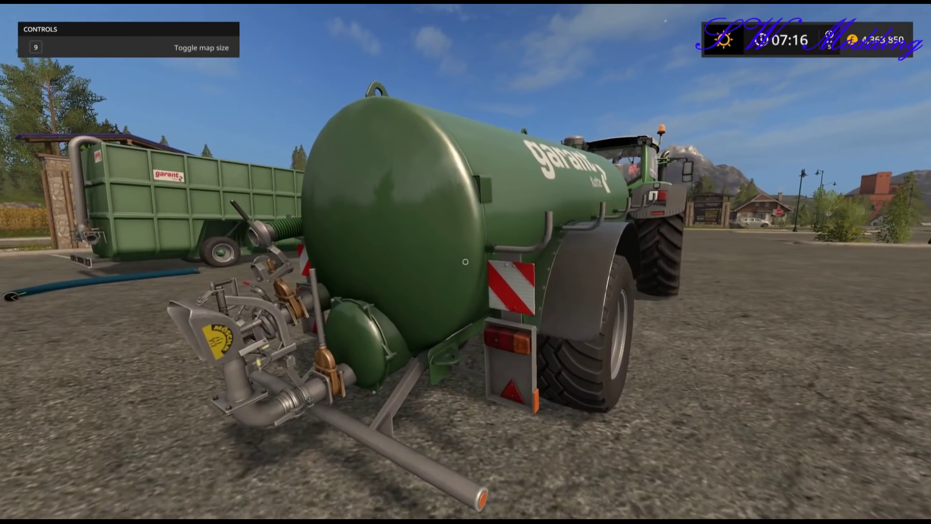
Step: Pick up the loose liquid manure hose, attach it to the VE 8000's side connector below the tank, and detach it again
key(d)
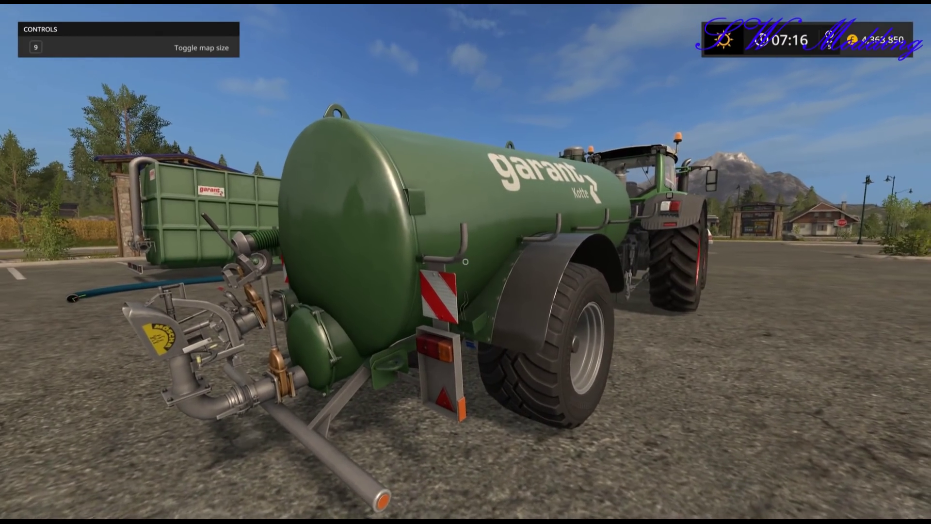
key(a)
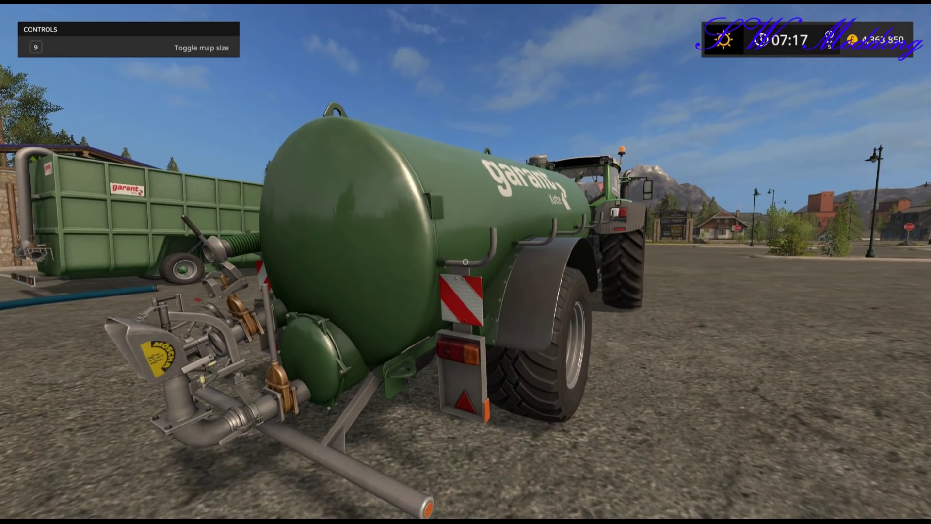
key(w)
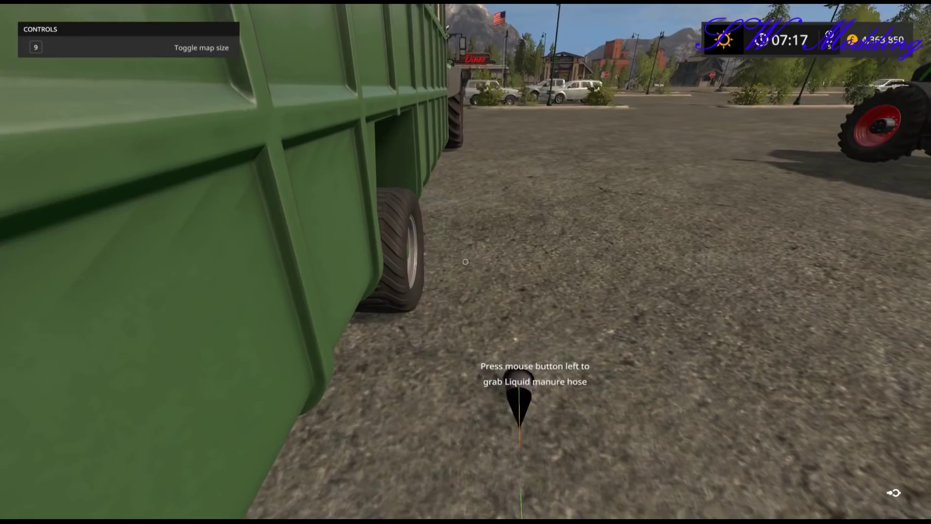
click(465, 262)
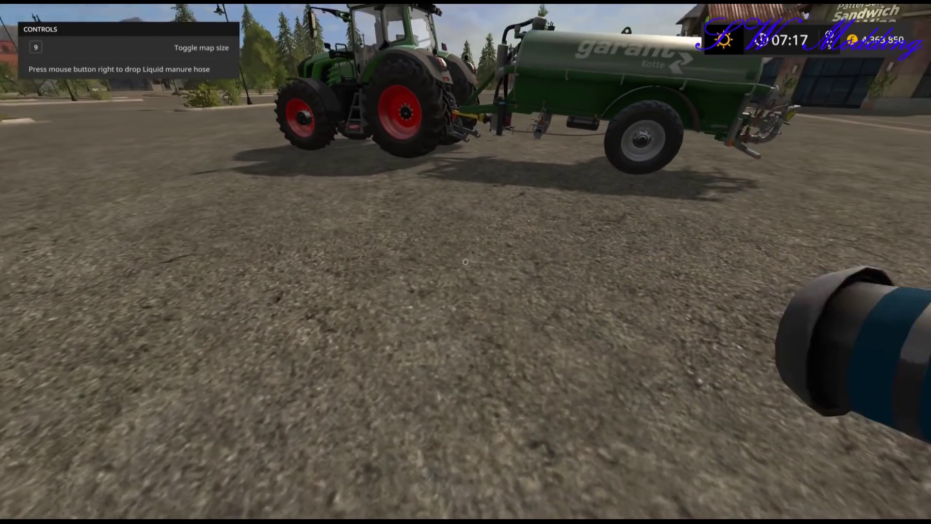
key(w)
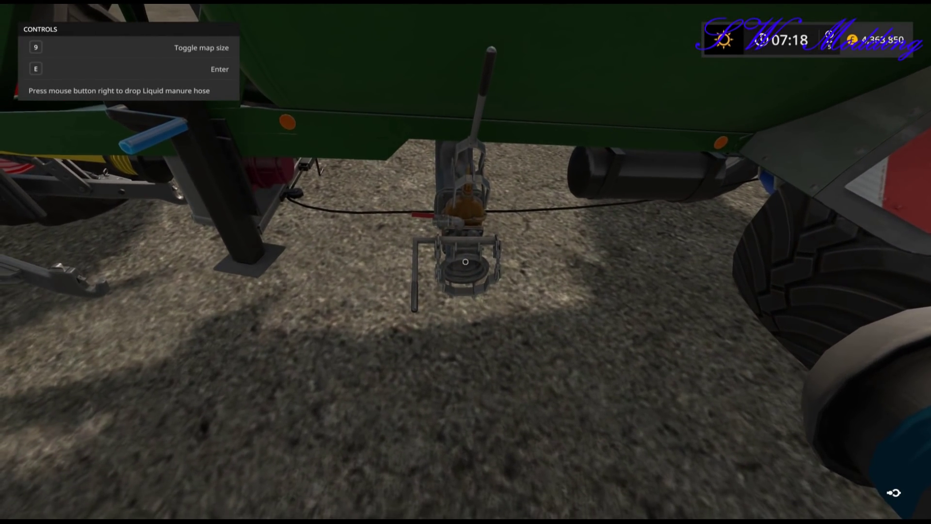
key(ctrl)
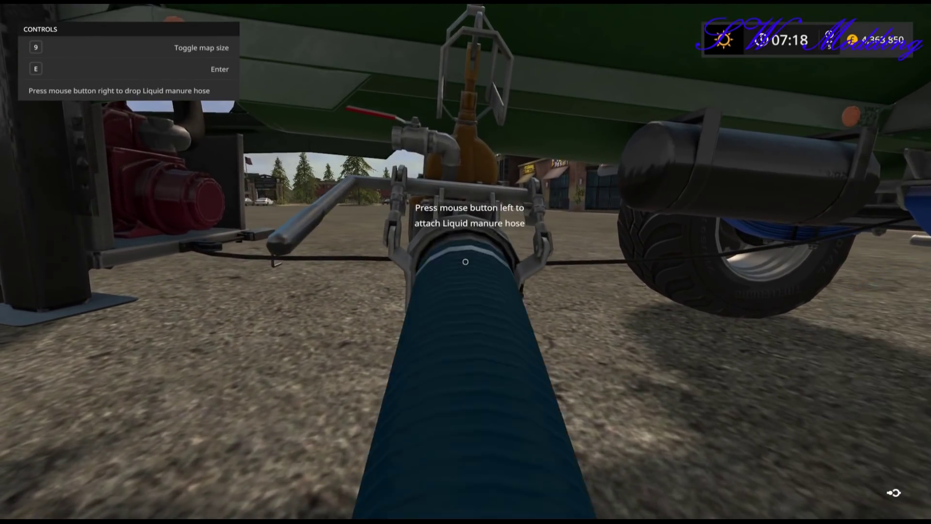
click(465, 261)
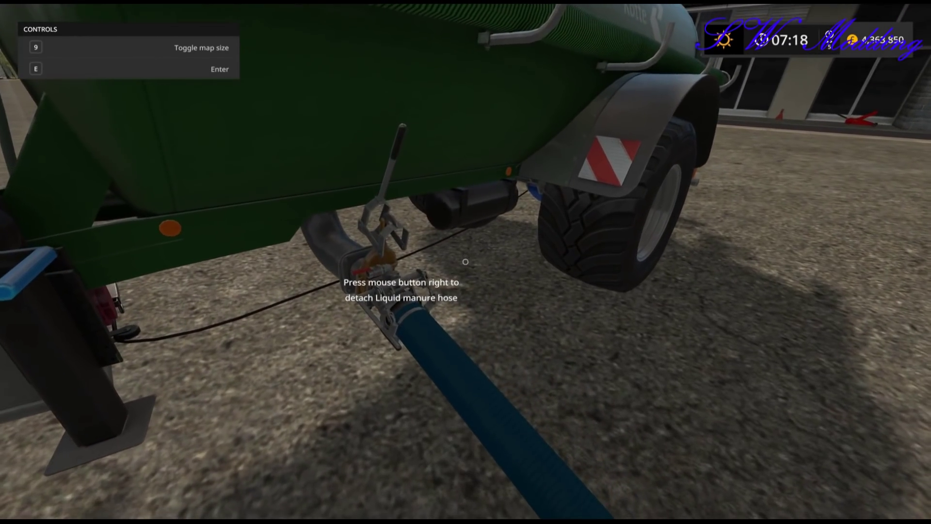
right_click(465, 261)
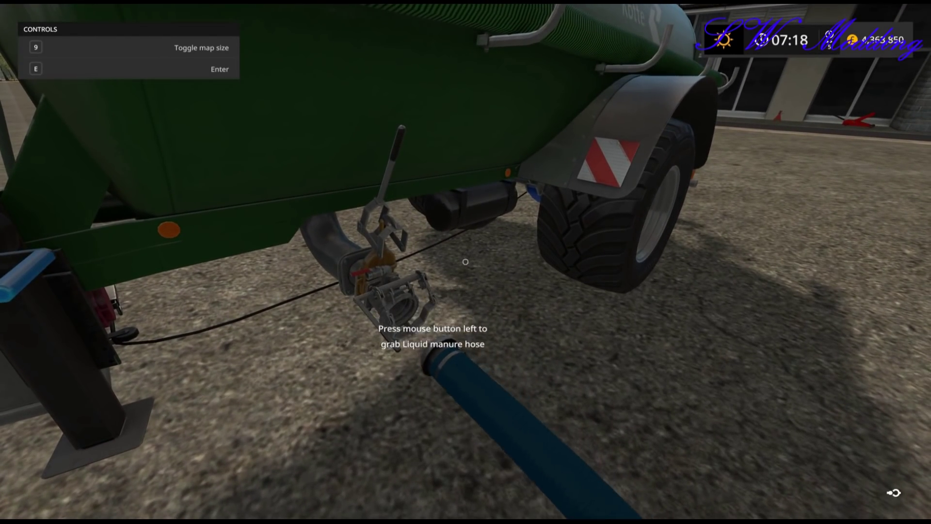
Step: Carry the liquid manure hose to the VE 8000's rear connector, attach it there, and detach it again
click(465, 262)
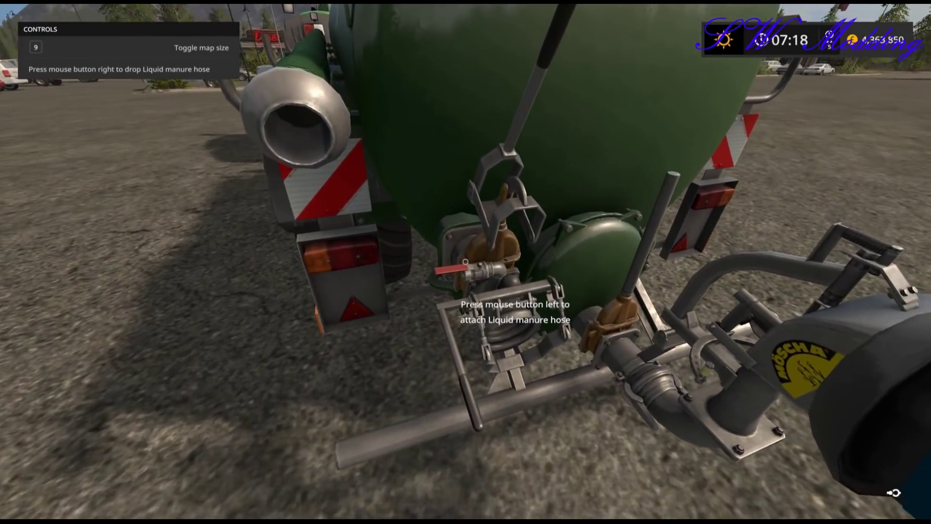
click(465, 261)
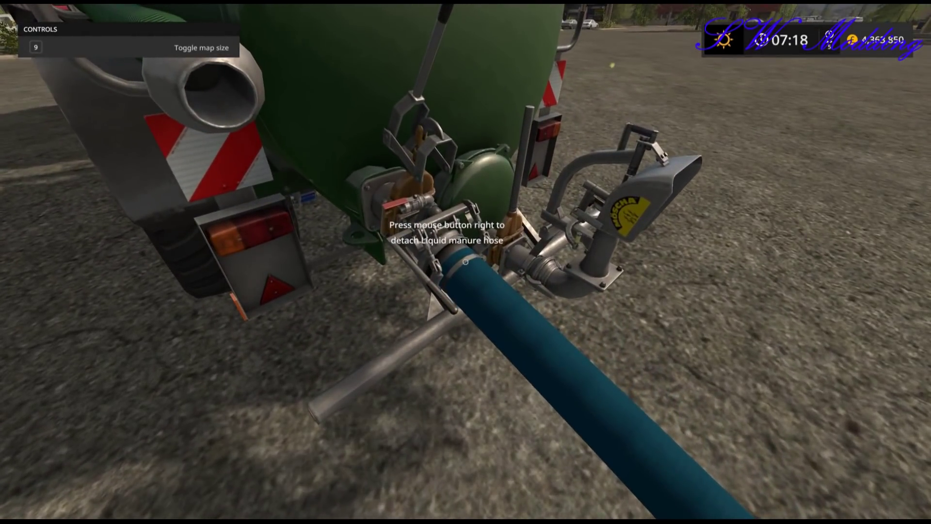
right_click(465, 261)
Step: Pick up the hose again and park it in the holder brackets along the side of the VE 8000
click(465, 262)
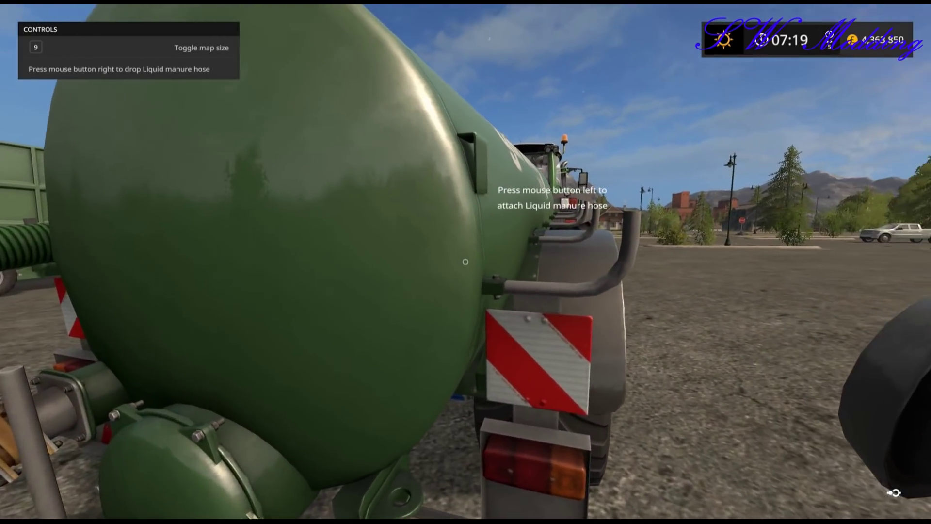
click(465, 261)
key(s)
key(w)
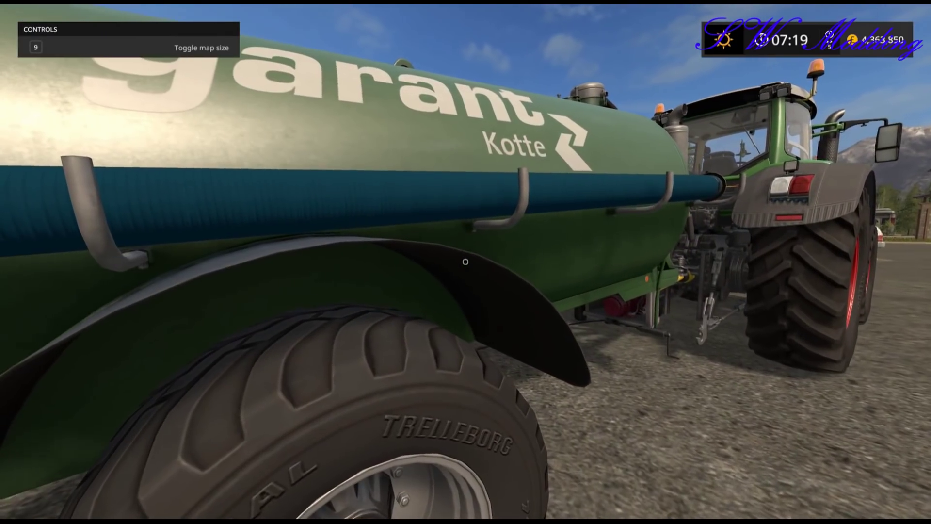
Step: Examine how the parked hose sits in the VE 8000's holder brackets, from the front end to the rear end
key(s)
key(w)
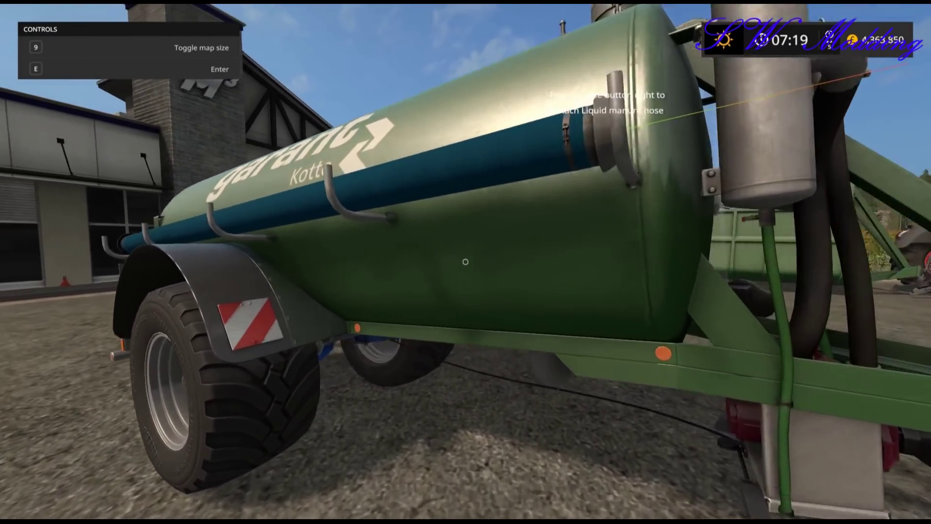
key(w)
key(a)
key(w)
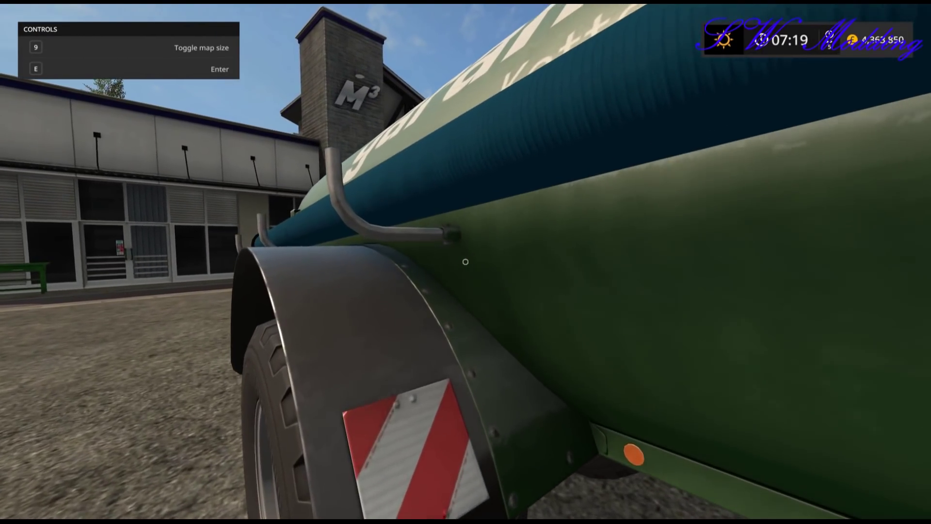
key(a)
key(s)
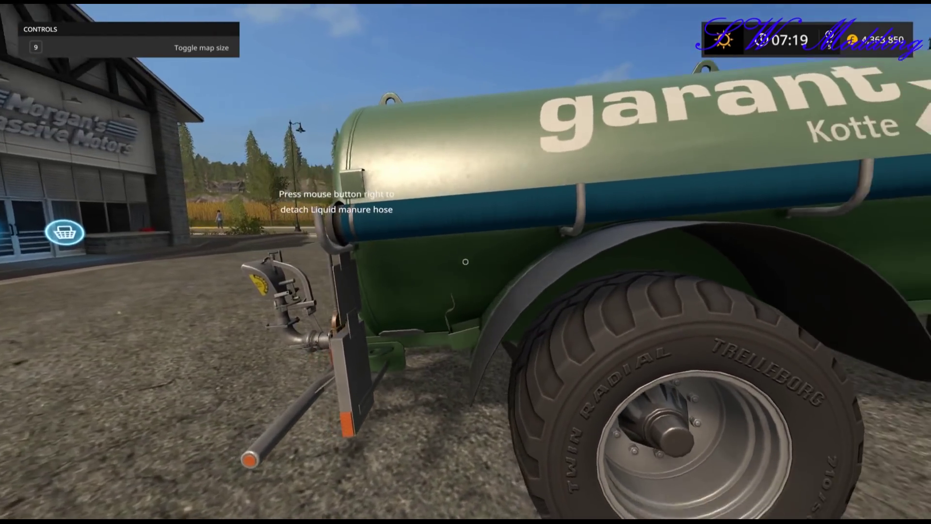
key(w)
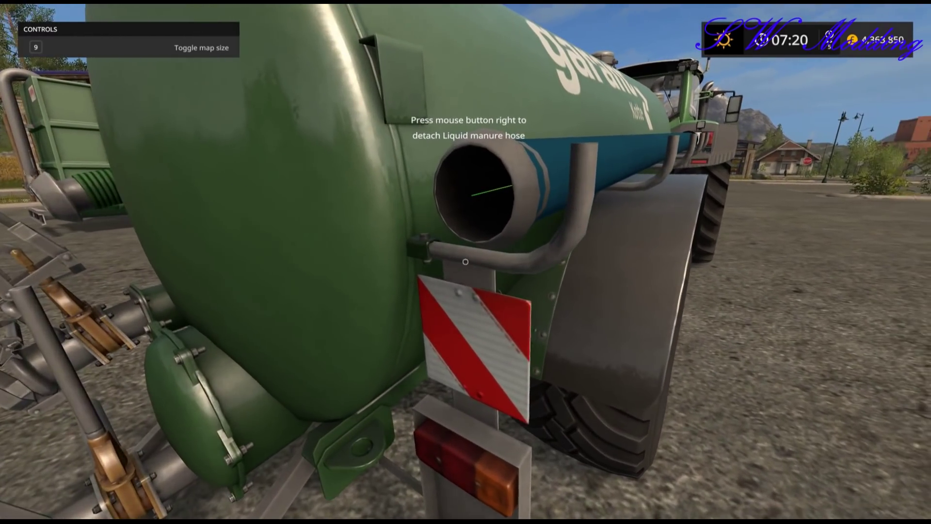
key(w)
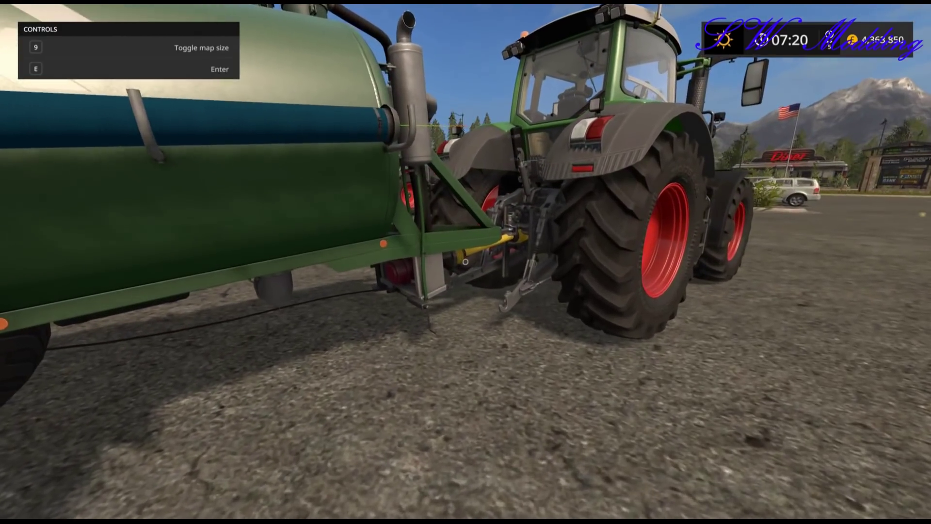
key(s)
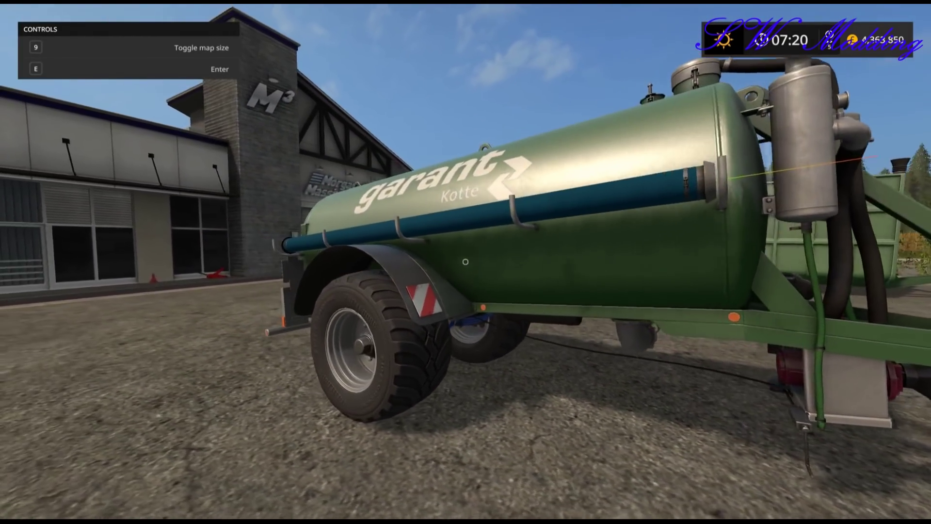
key(w)
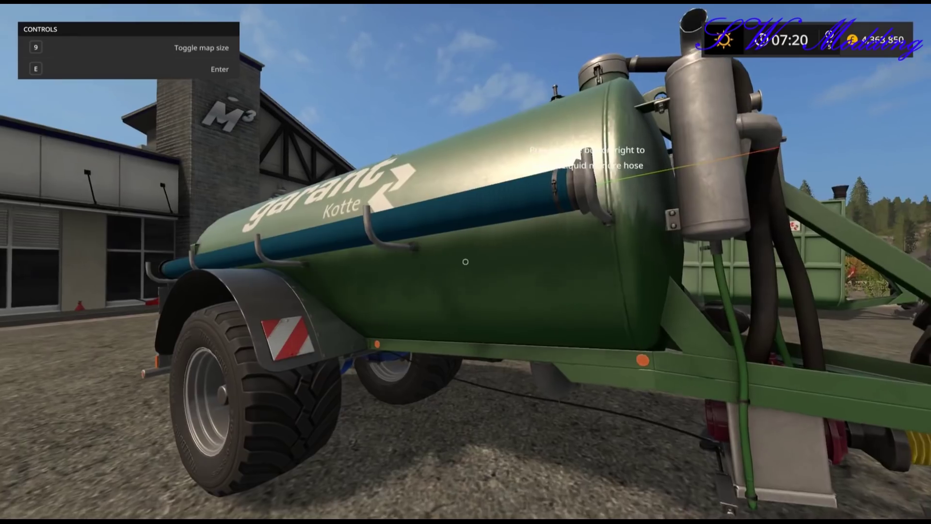
Step: Take the hose off the VE 8000's parking spot and carry it over to the garant container
right_click(465, 262)
key(a)
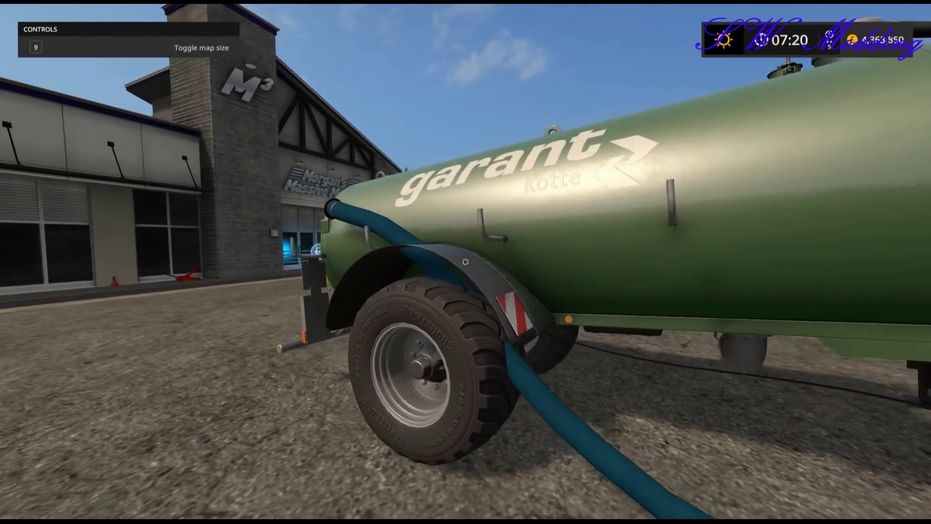
key(w)
click(465, 261)
key(s)
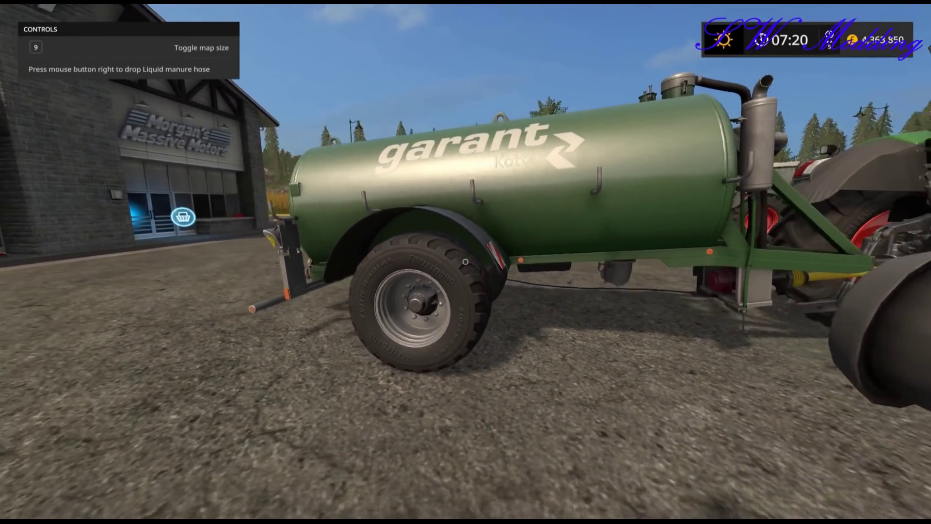
key(a)
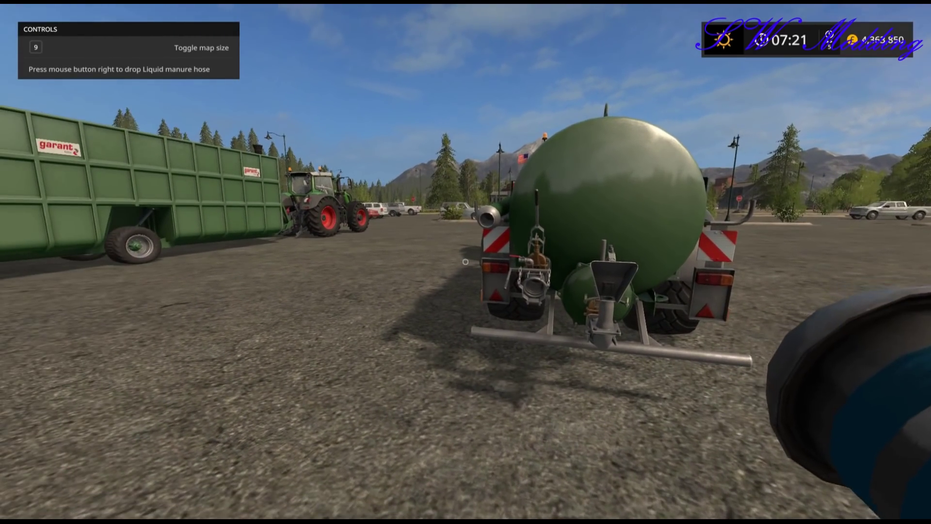
key(w)
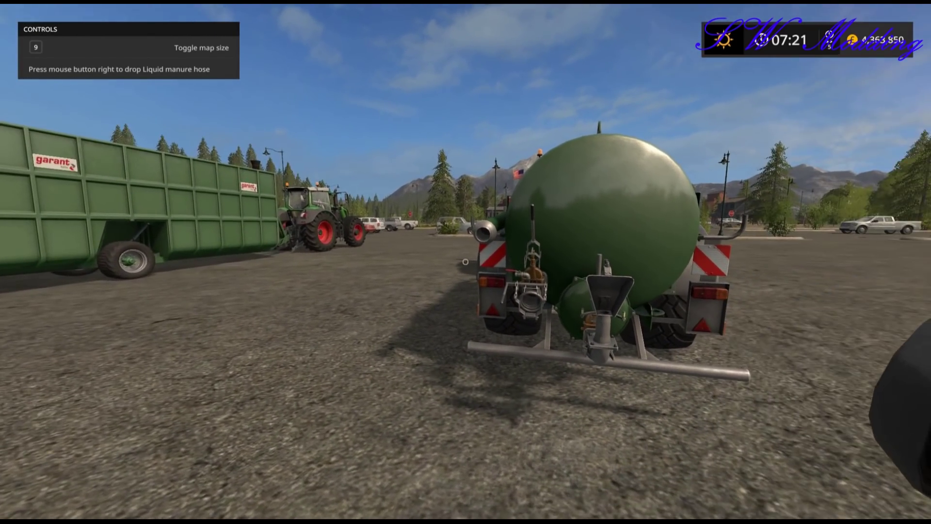
key(a)
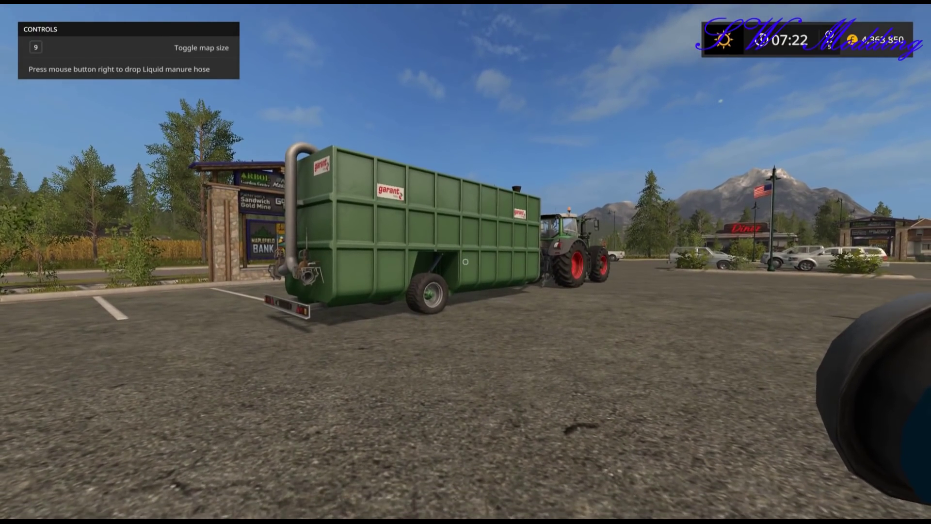
key(w)
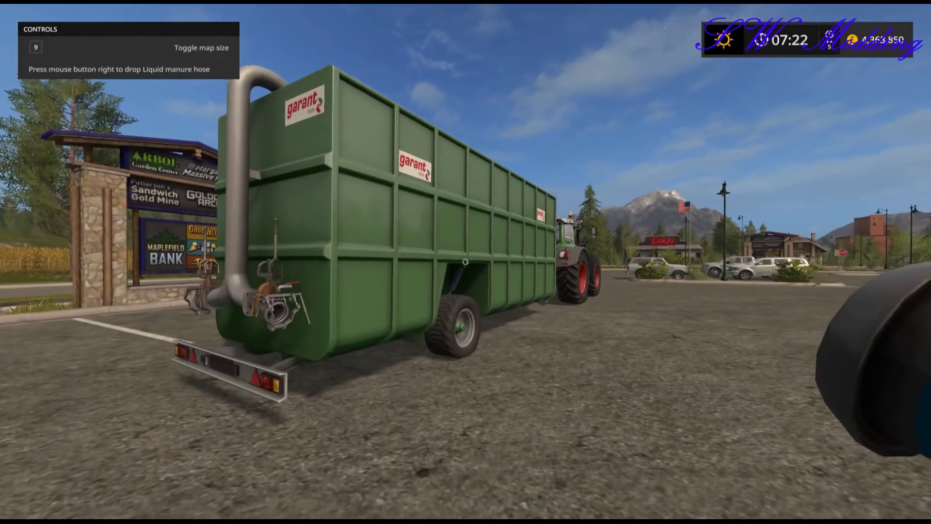
key(w)
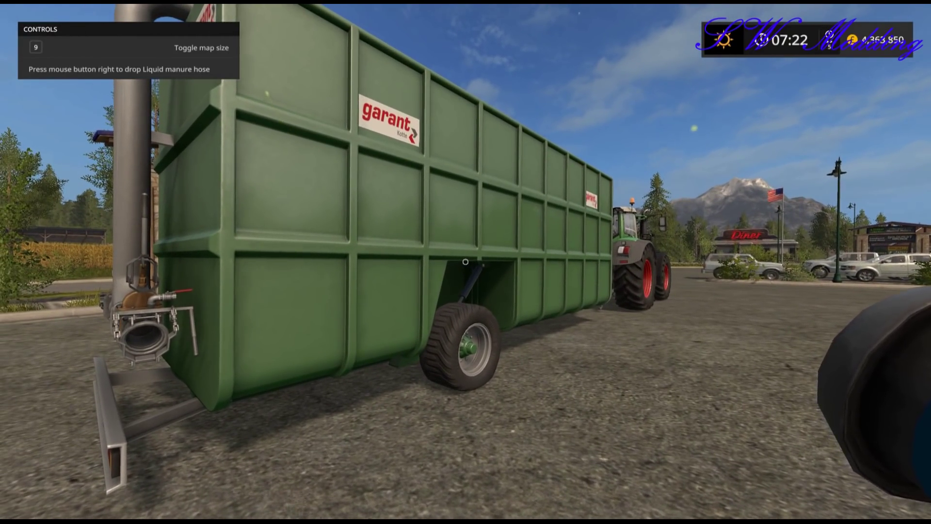
Step: Look up the garant FRC container's details among the shop's slurry tanks, then return to the game
key(p)
click(732, 416)
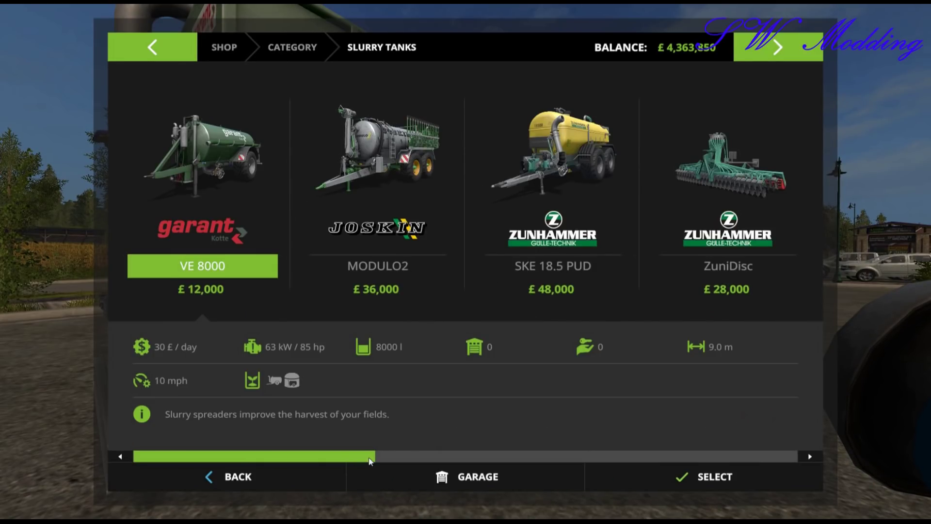
drag(357, 452, 923, 455)
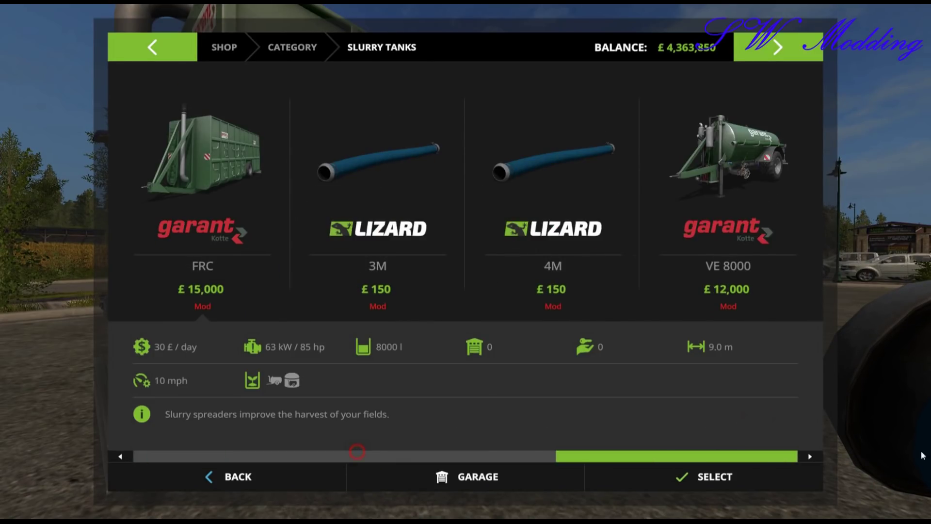
click(209, 212)
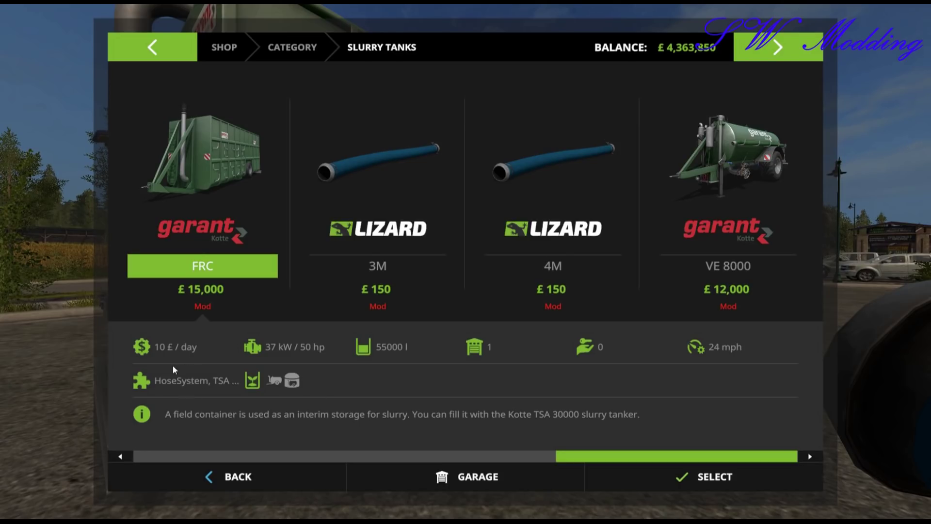
click(267, 472)
click(270, 466)
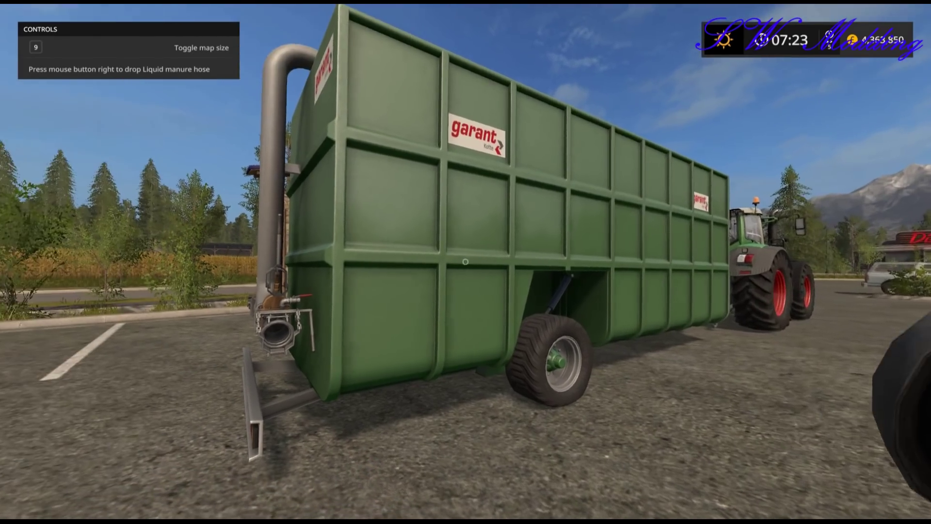
Step: Attach the liquid manure hose to the FRC container's rear connector, lock it, and look over the connected hose
key(w)
key(a)
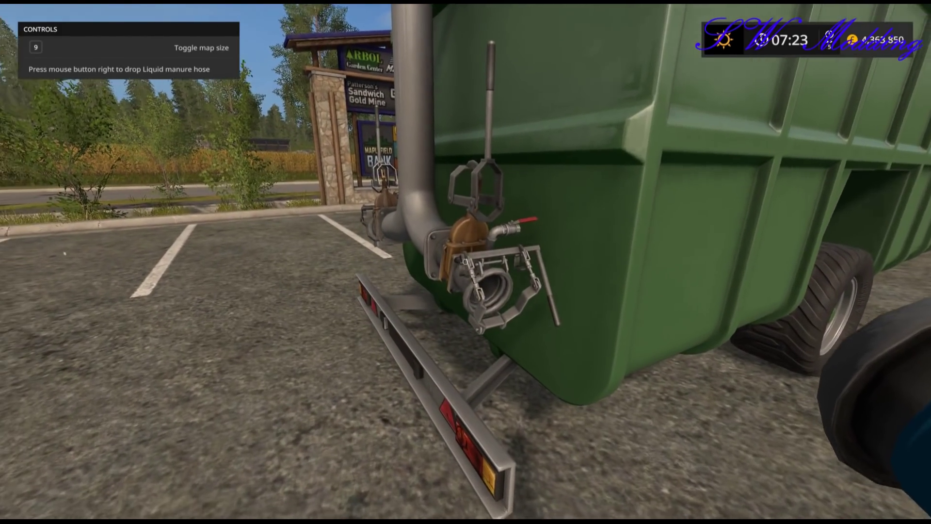
key(w)
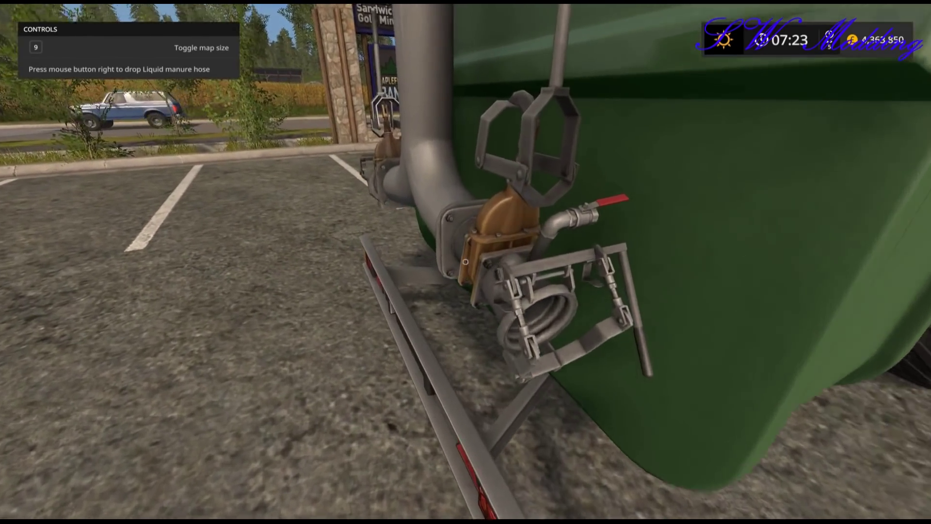
click(464, 262)
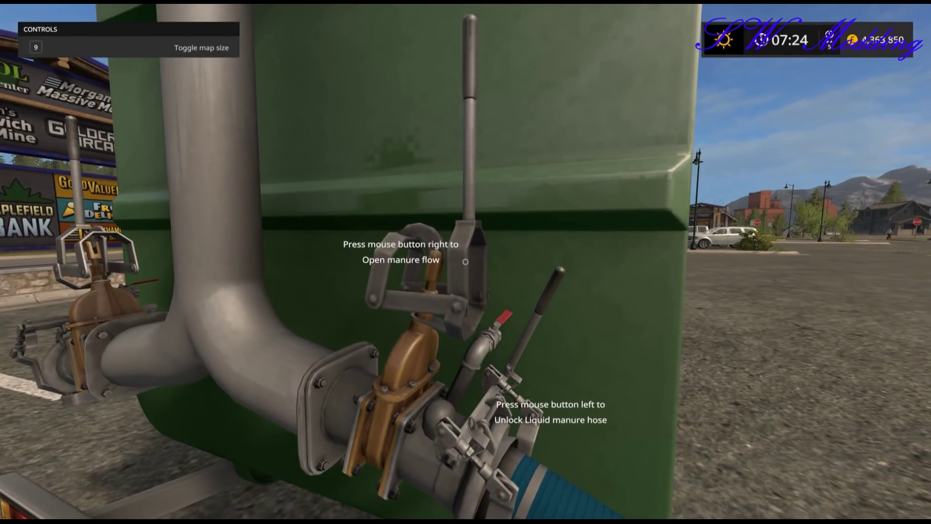
right_click(464, 262)
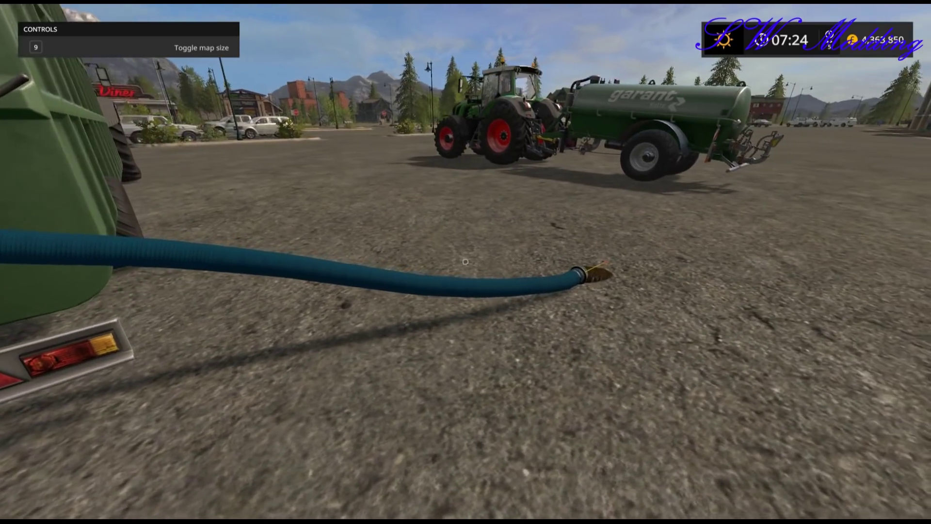
key(w)
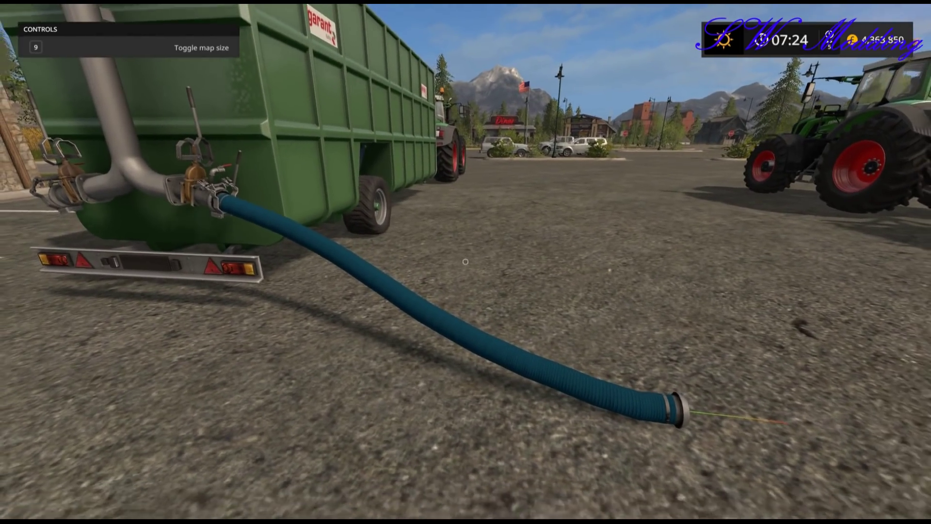
Step: Board the Fendt 900 Vario, drive the garant slurry tanker around, and back its rear up to the loose hose end
key(w)
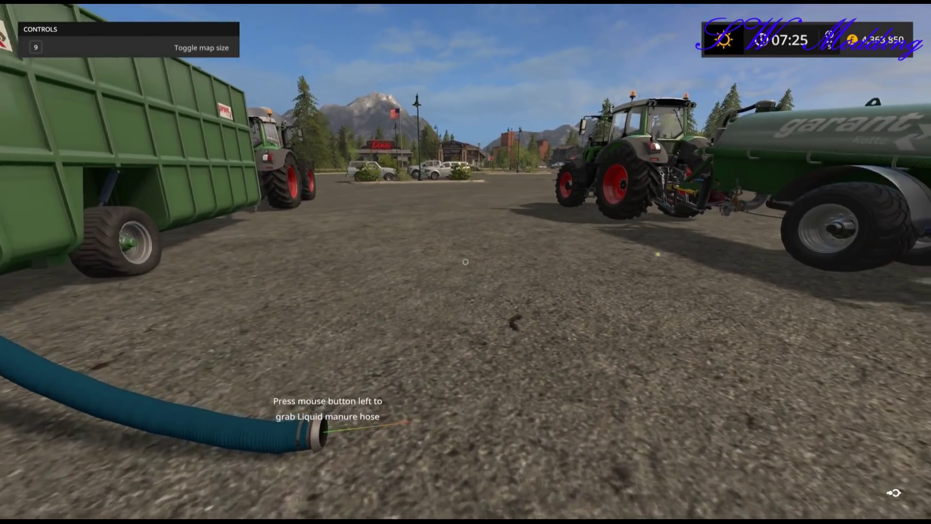
key(e)
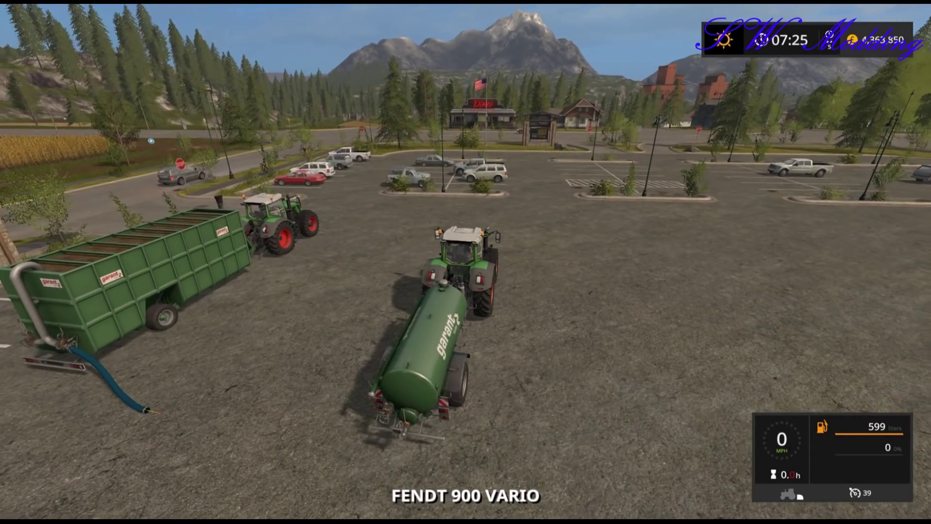
key(s)
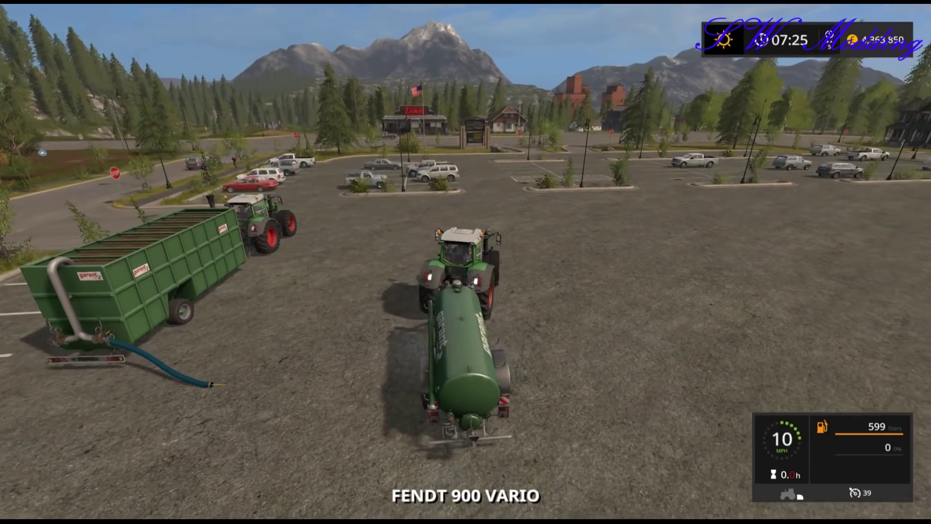
key(w)
key(a)
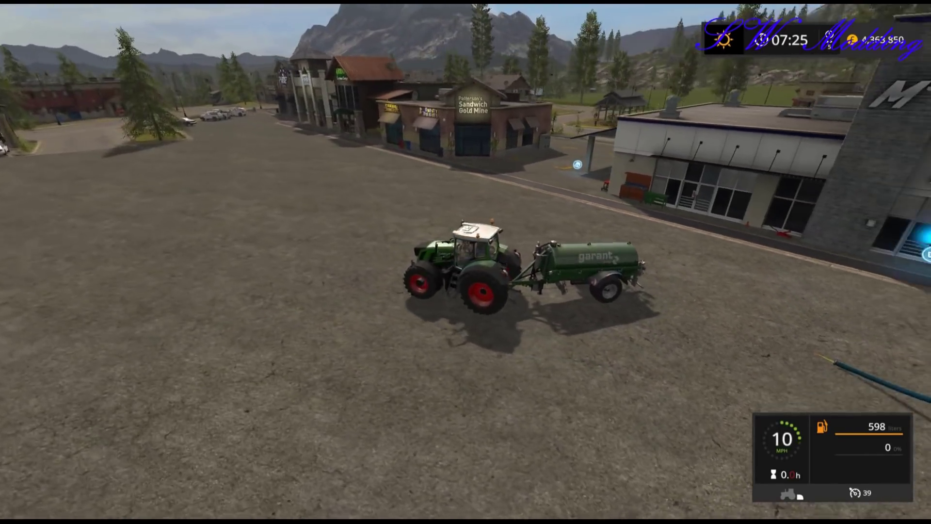
key(w)
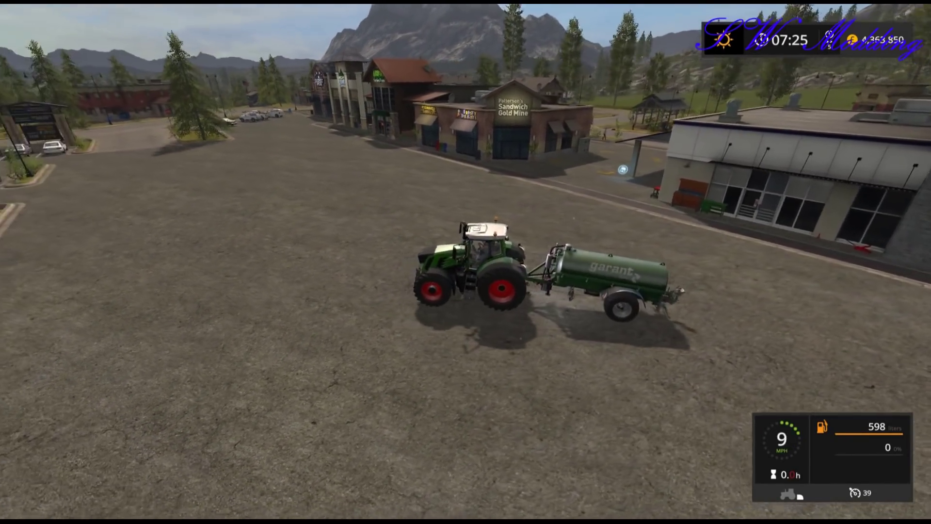
key(w)
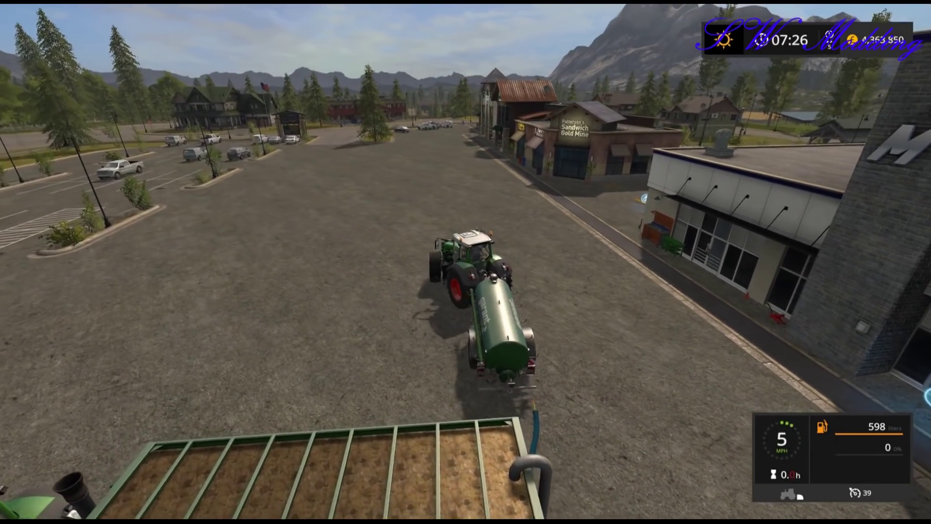
key(s)
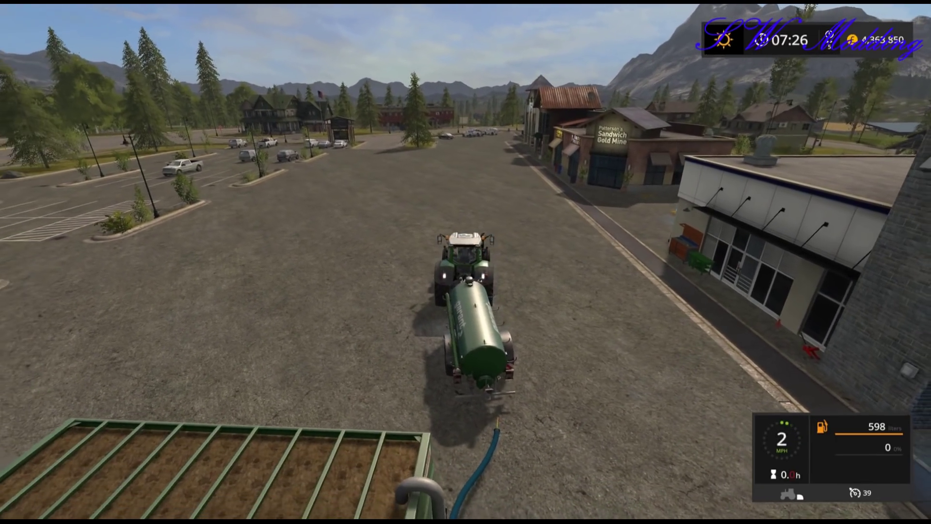
key(s)
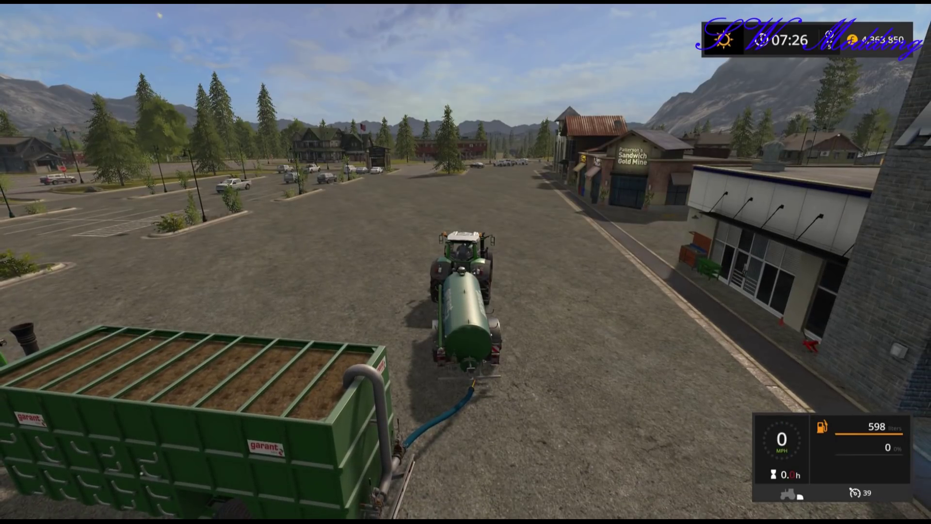
Step: Leave the tractor, grab the hose's loose end, attach it to the slurry tanker's rear connector, and inspect the connection
key(e)
key(w)
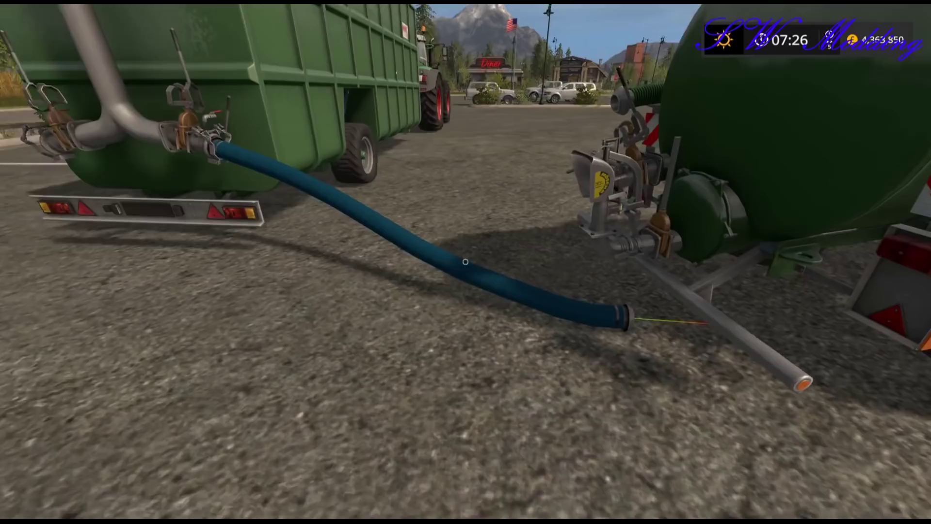
click(465, 261)
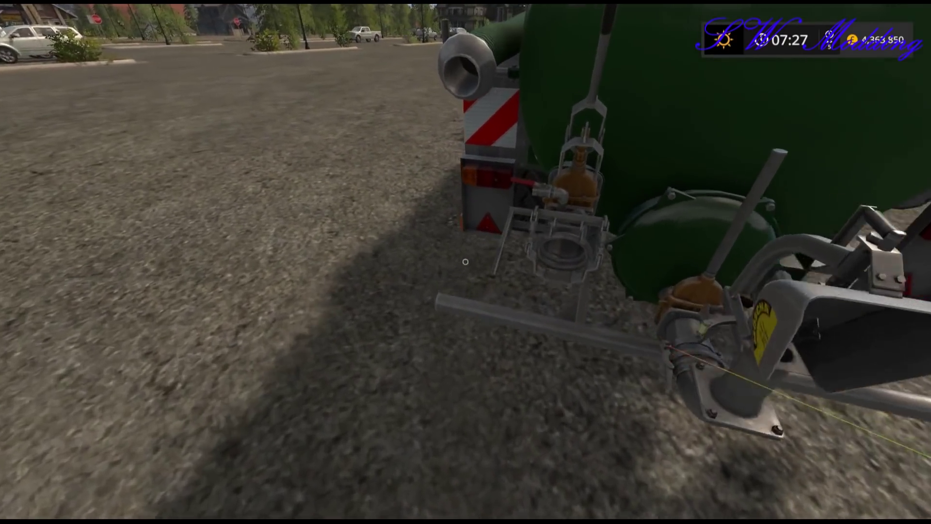
click(465, 262)
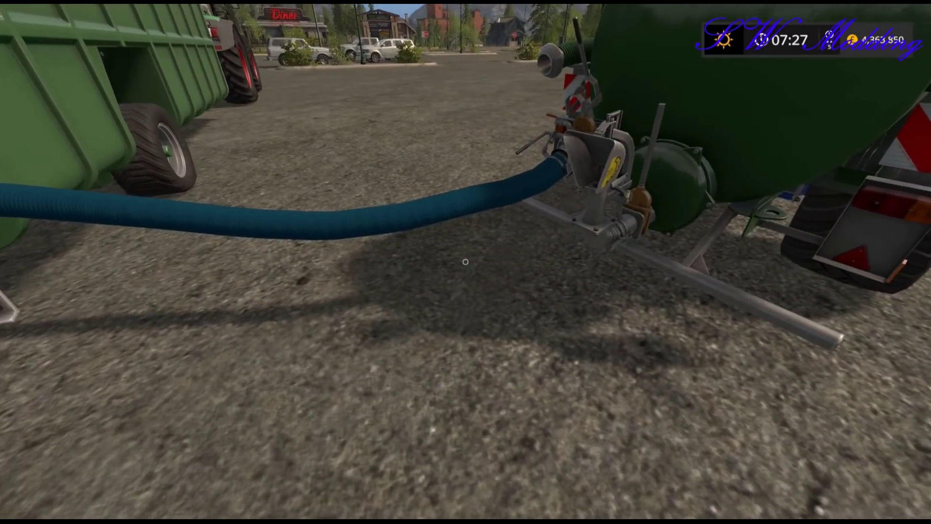
key(w)
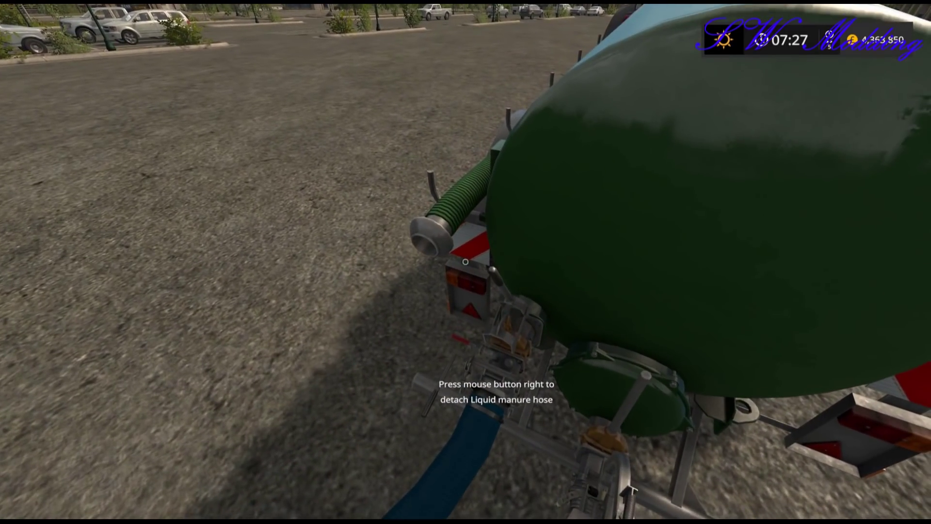
key(s)
key(w)
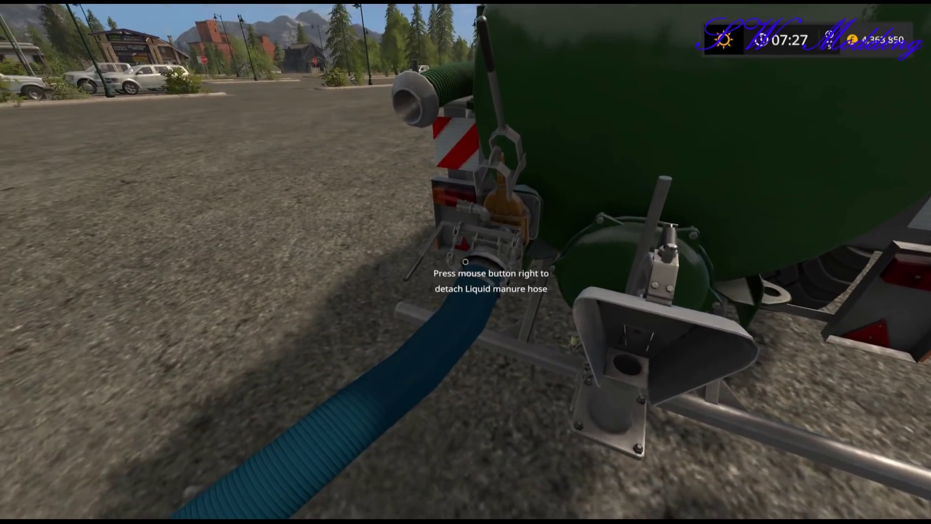
key(s)
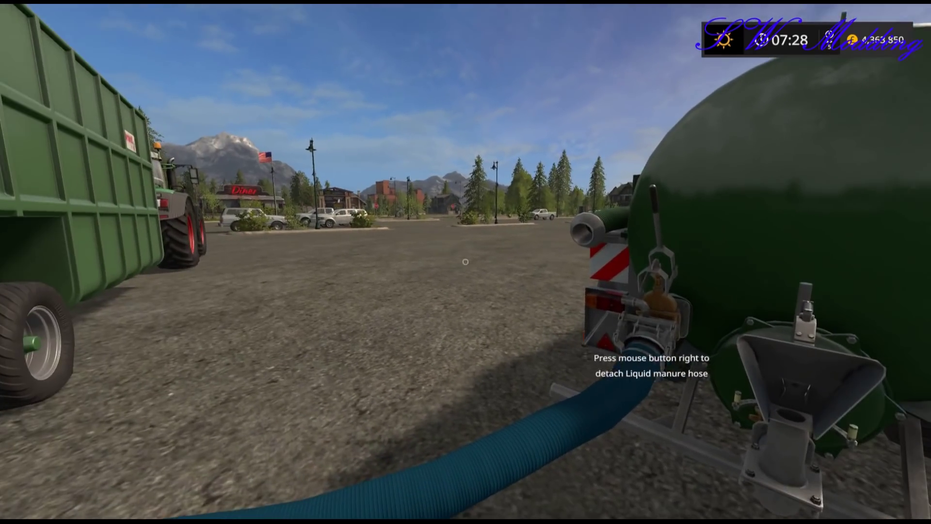
Step: Walk back to the FRC container and open the manure flow at the connector holding the hose
key(w)
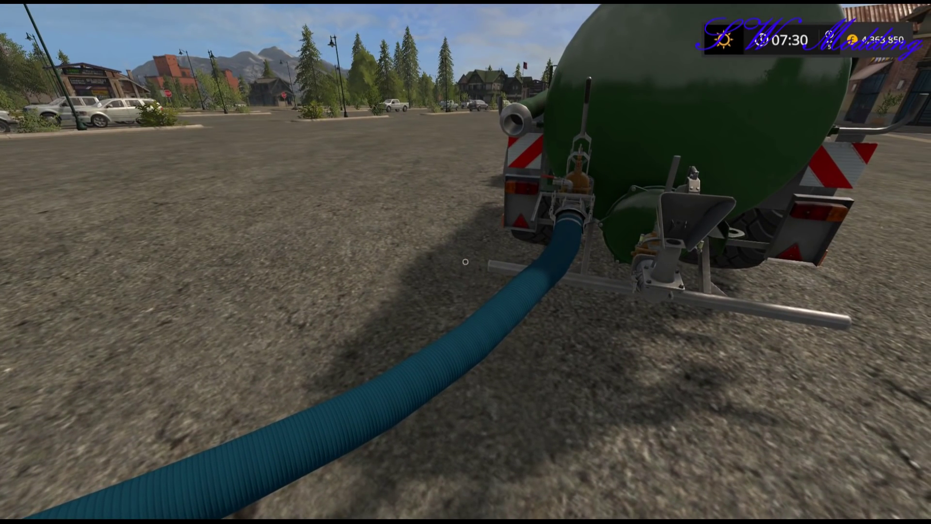
key(d)
key(w)
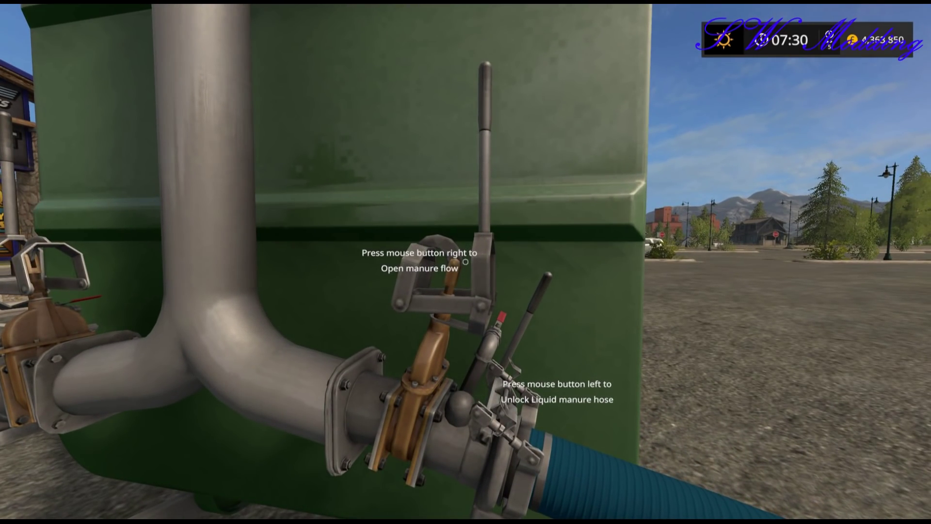
right_click(465, 262)
key(s)
Step: Return to the Fendt and pump slurry from the container into the tanker, ending with the pump deactivated
key(w)
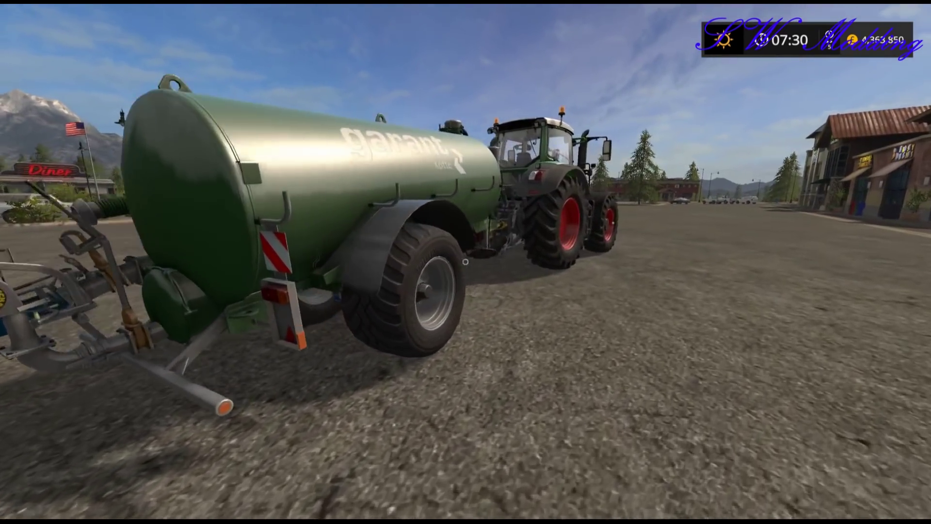
key(w)
key(e)
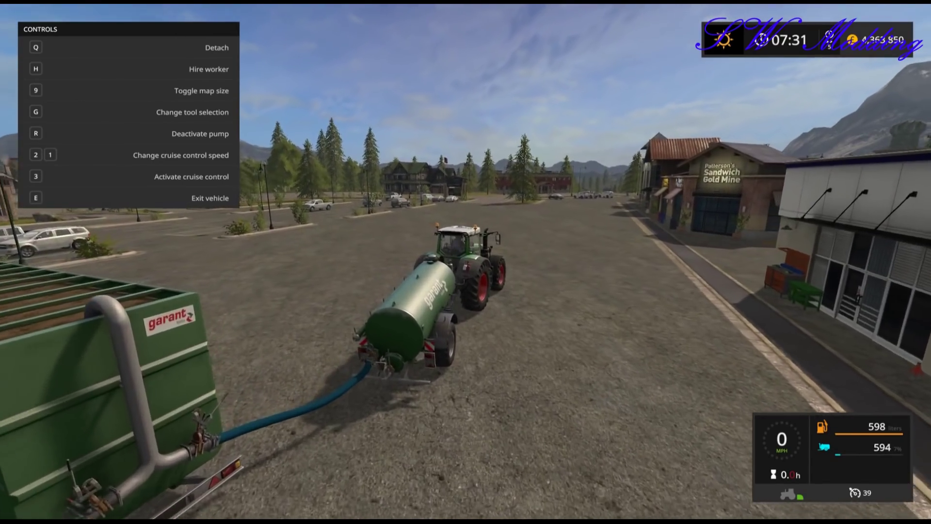
key(r)
Step: Close the manure flow at the FRC container's hose connector and get back into the tractor
key(e)
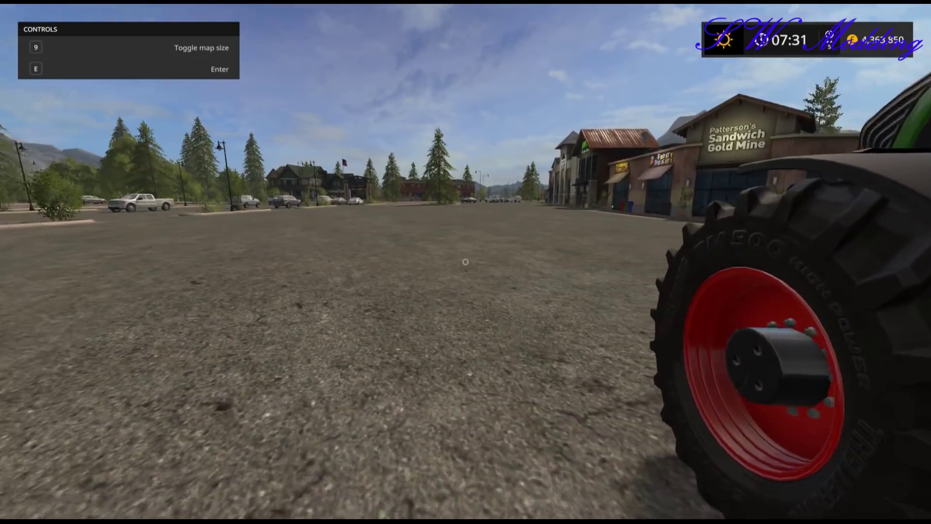
key(w)
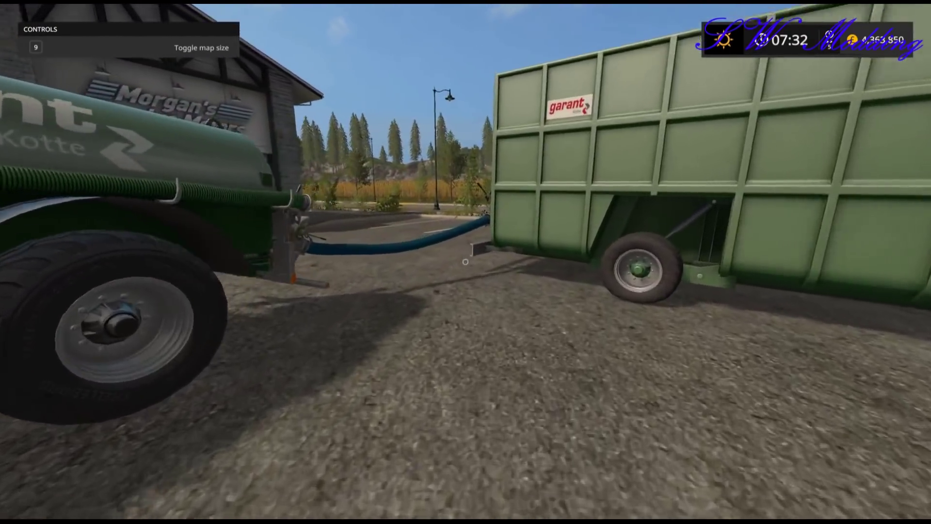
key(w)
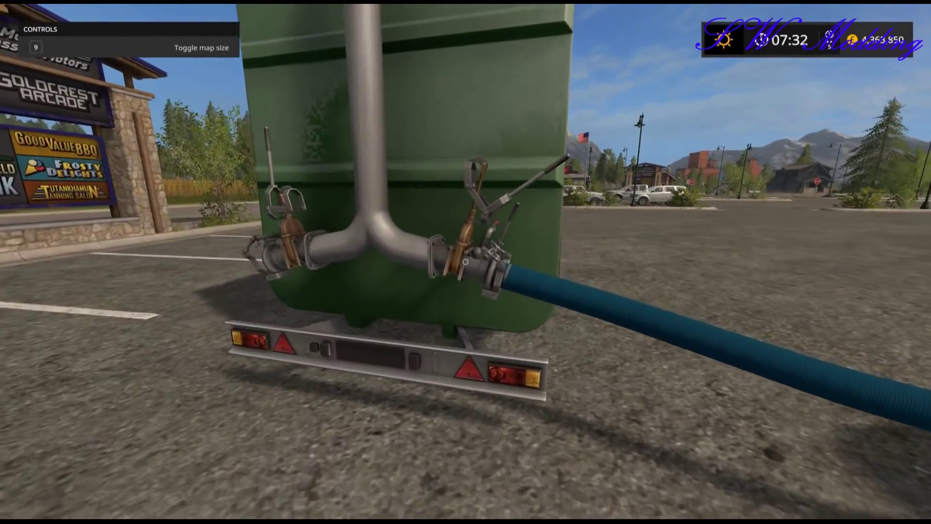
key(s)
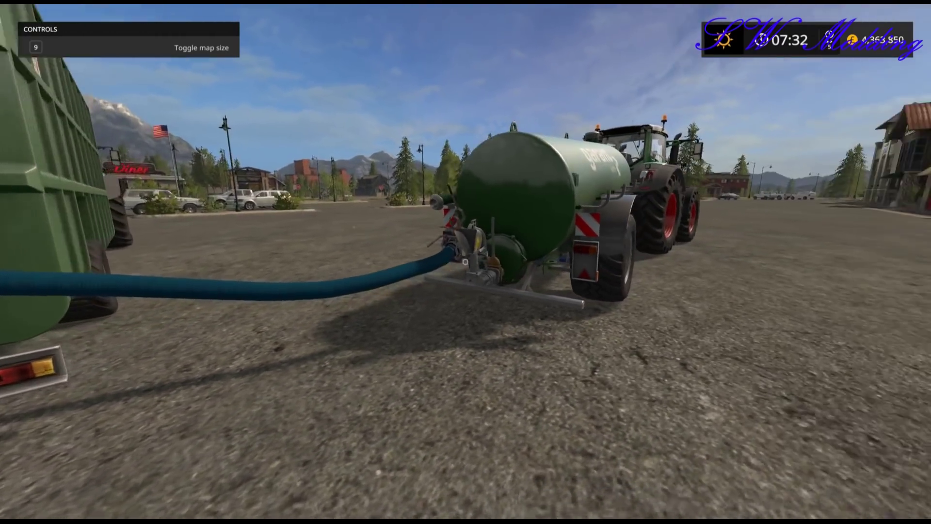
key(w)
key(e)
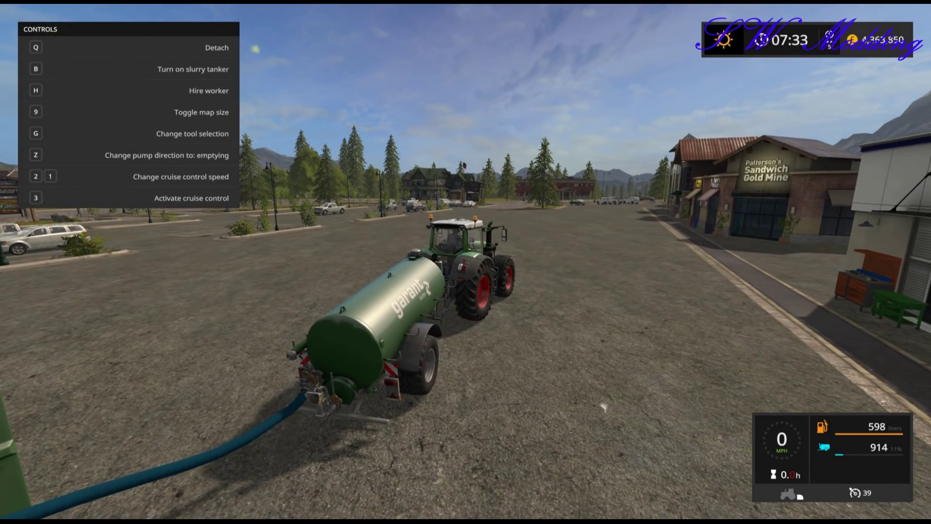
Step: Leave the tractor and reopen the manure flow at the FRC container's hose connector
key(e)
key(w)
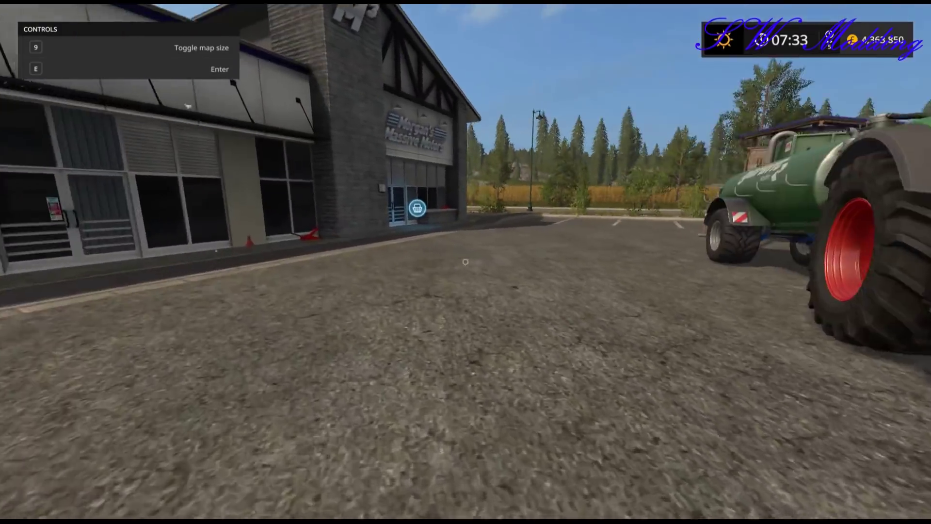
key(w)
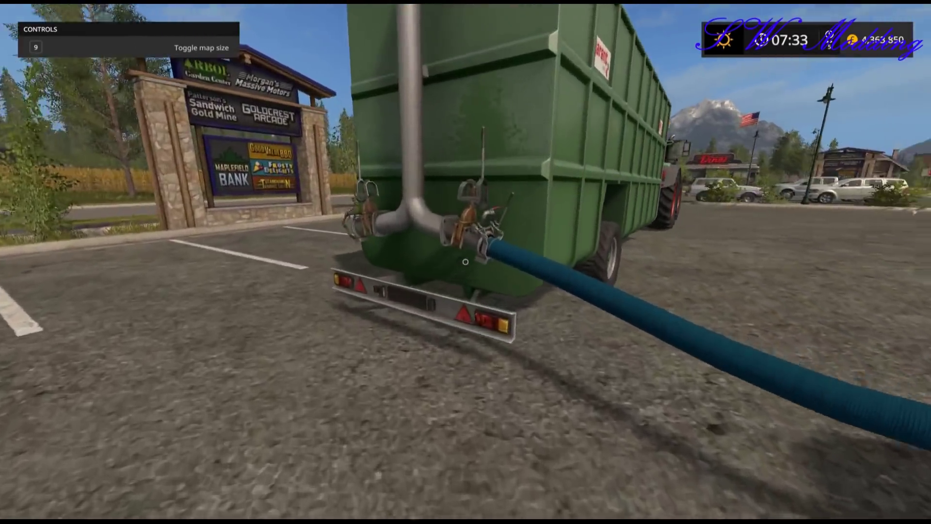
key(w)
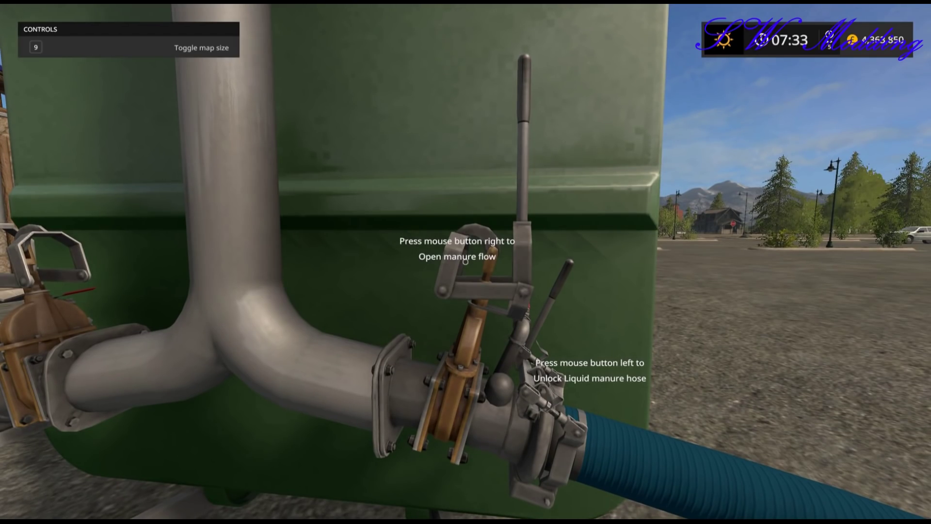
key(s)
Step: Examine the hose coupling and valve at the slurry tanker's rear connector from several sides
key(w)
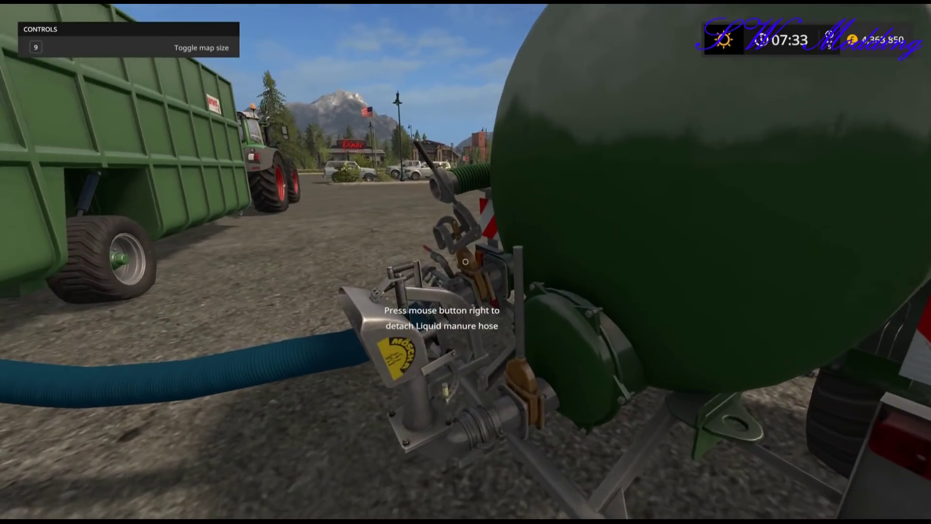
key(w)
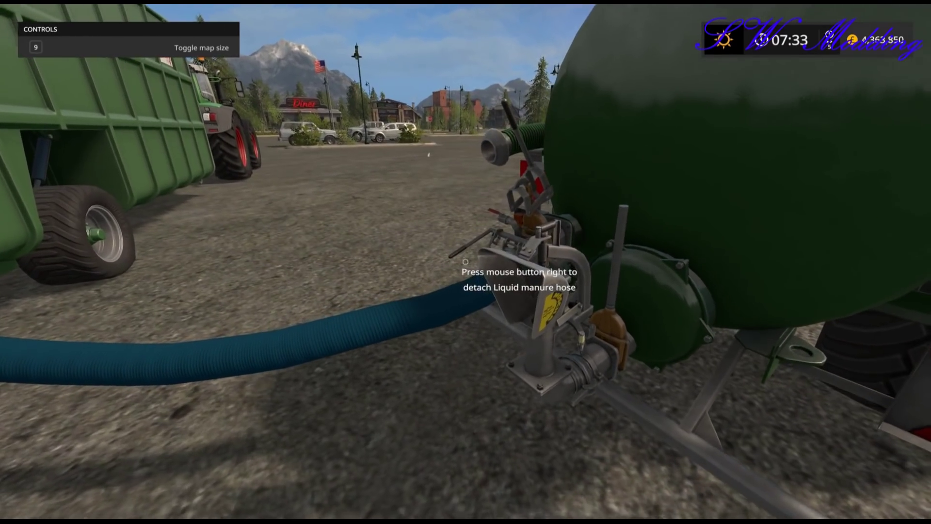
key(s)
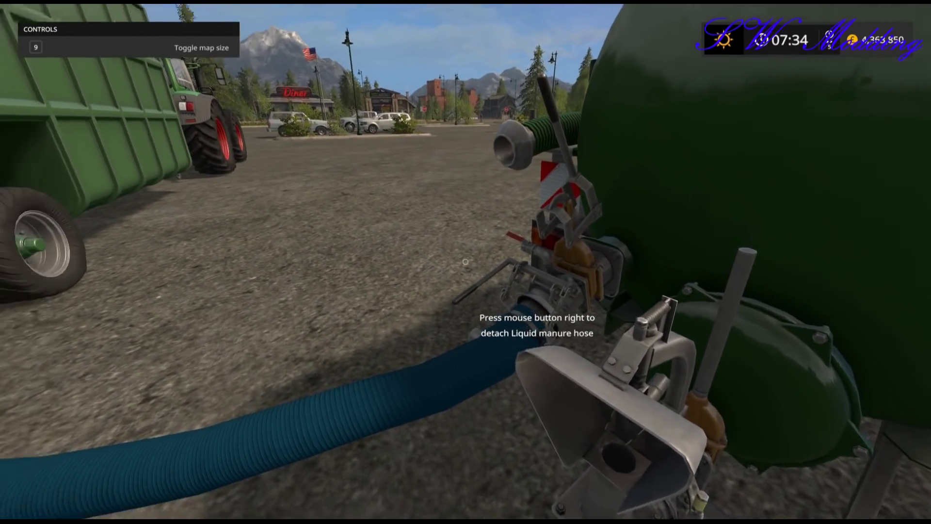
key(s)
key(d)
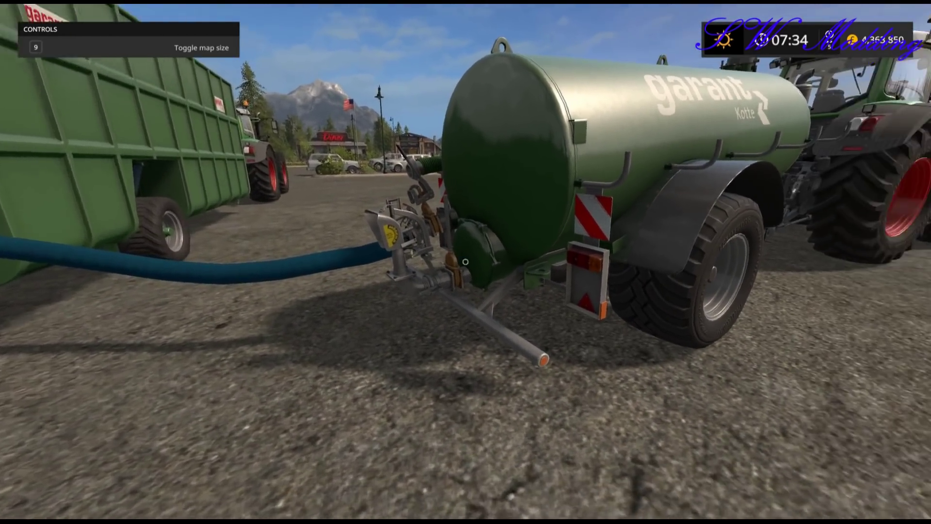
key(w)
key(w)
Step: Run the pump again from the Fendt, switch the pump direction to emptying, and exit the tractor
key(e)
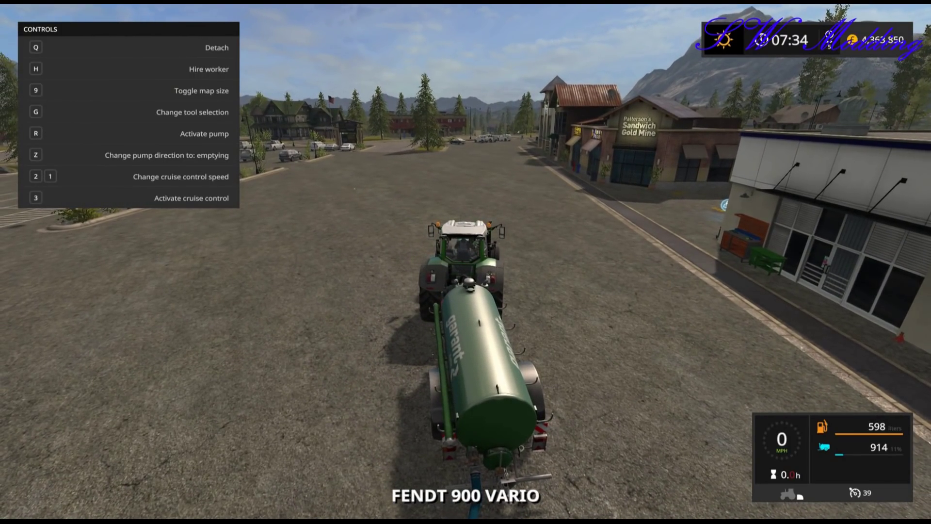
key(r)
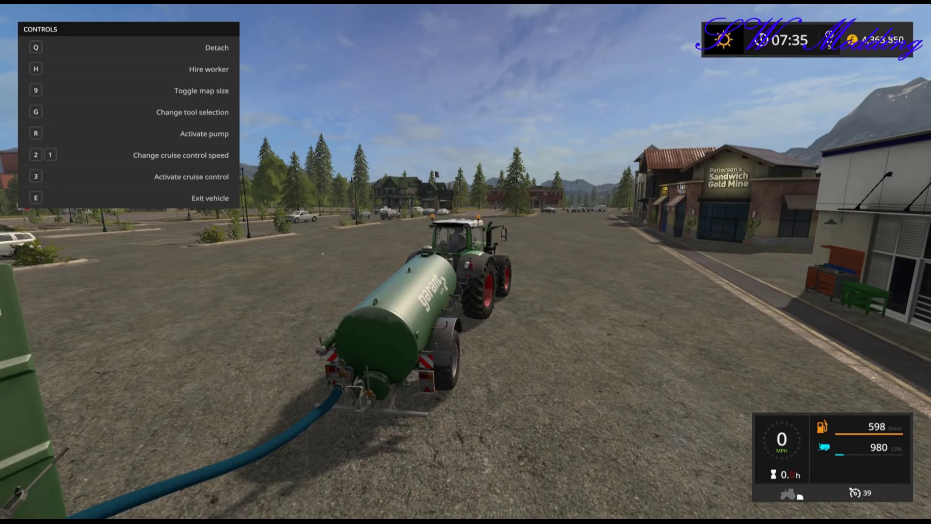
scroll(465, 262, down, 4)
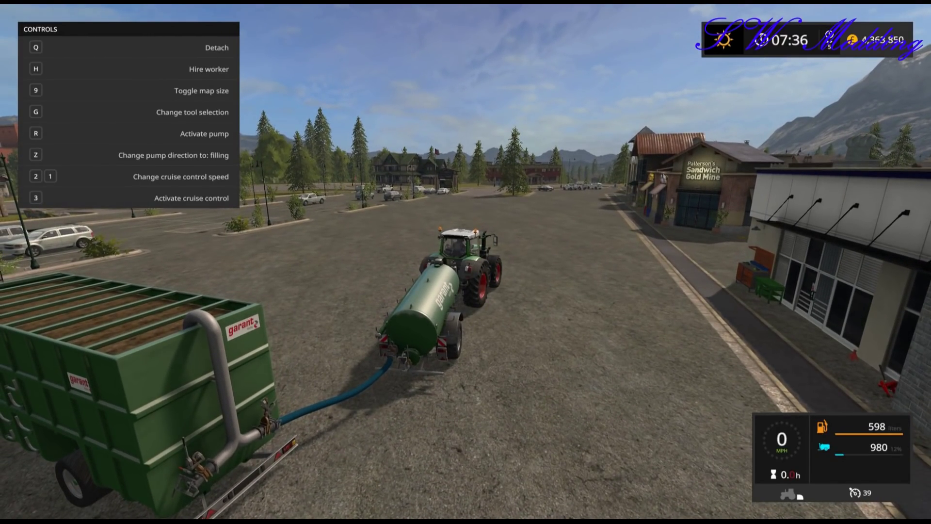
key(w)
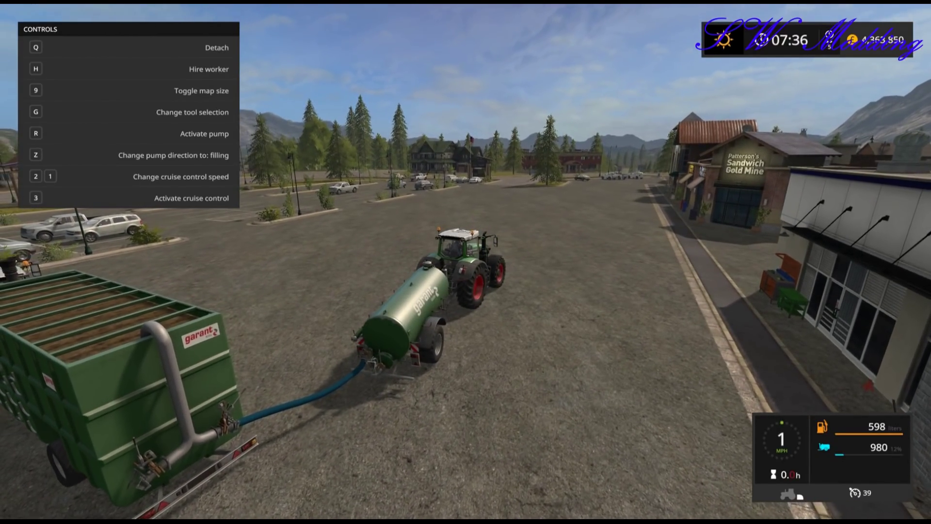
key(e)
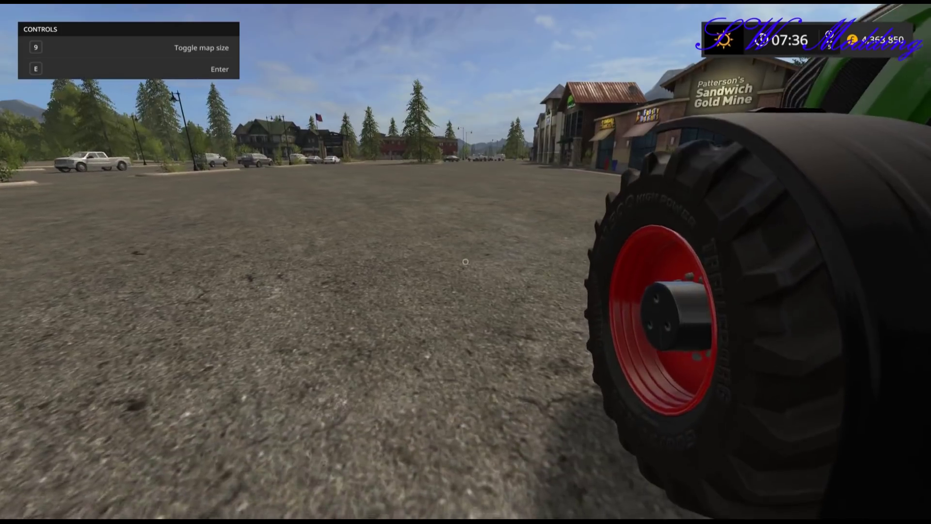
Step: Pick up the loose end of the manure hose behind the tanker and attach it to the tanker's rear connector
key(w)
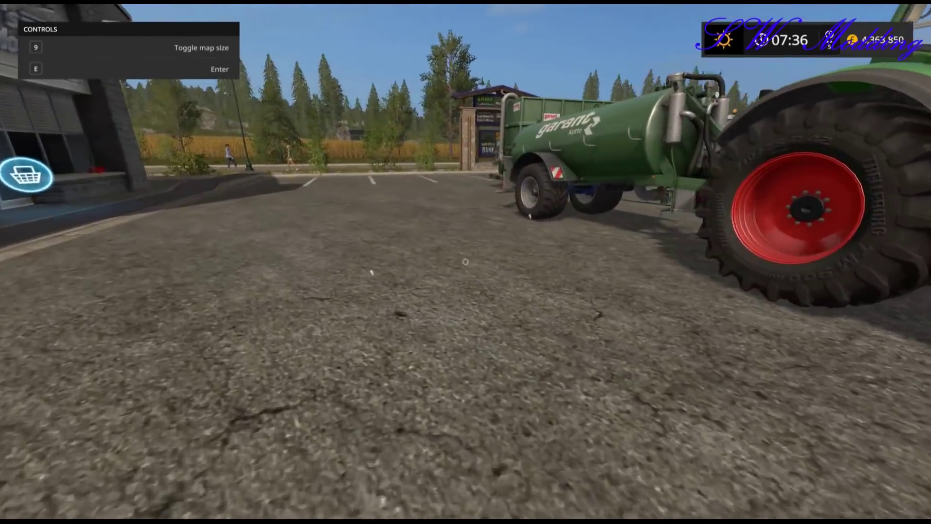
key(w)
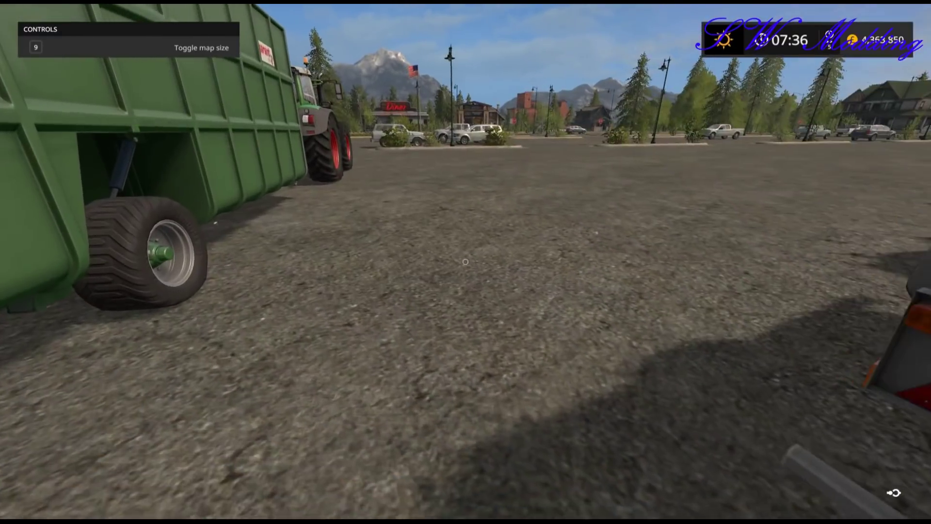
key(s)
key(w)
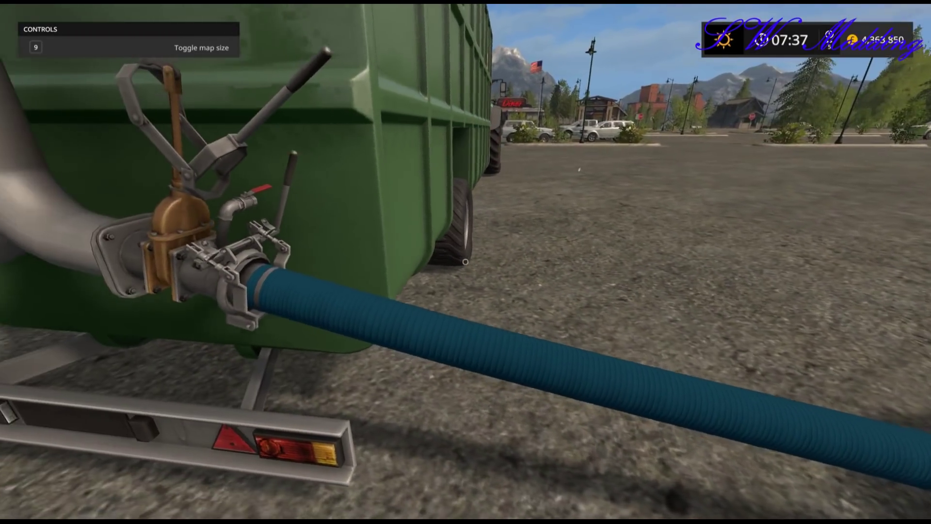
key(w)
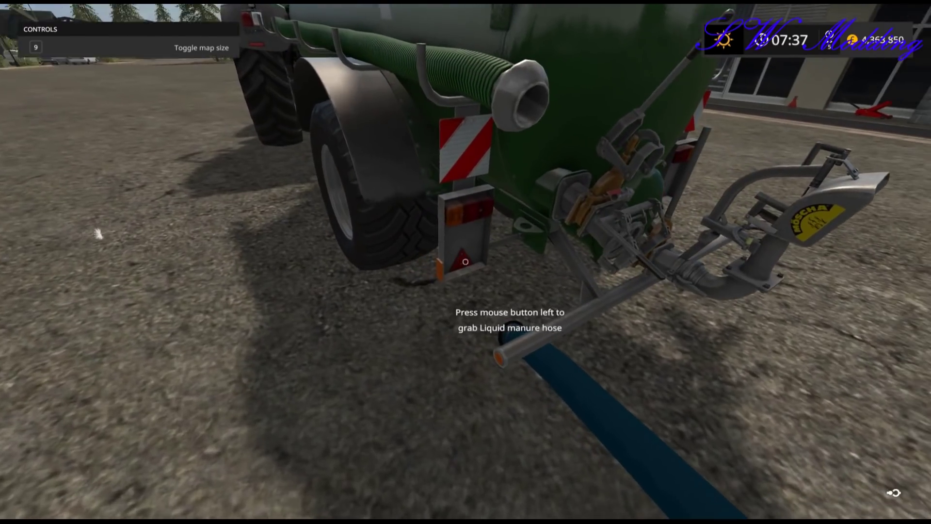
click(466, 262)
key(w)
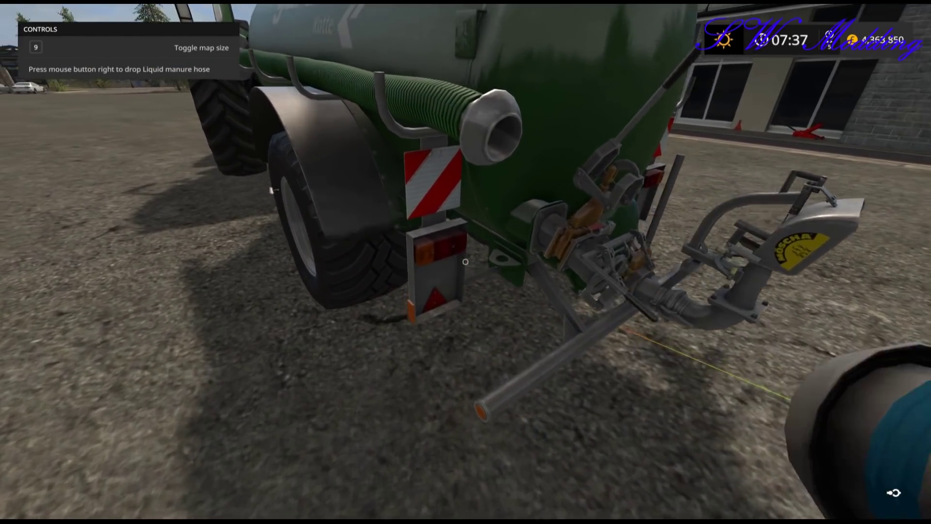
click(465, 261)
key(s)
key(d)
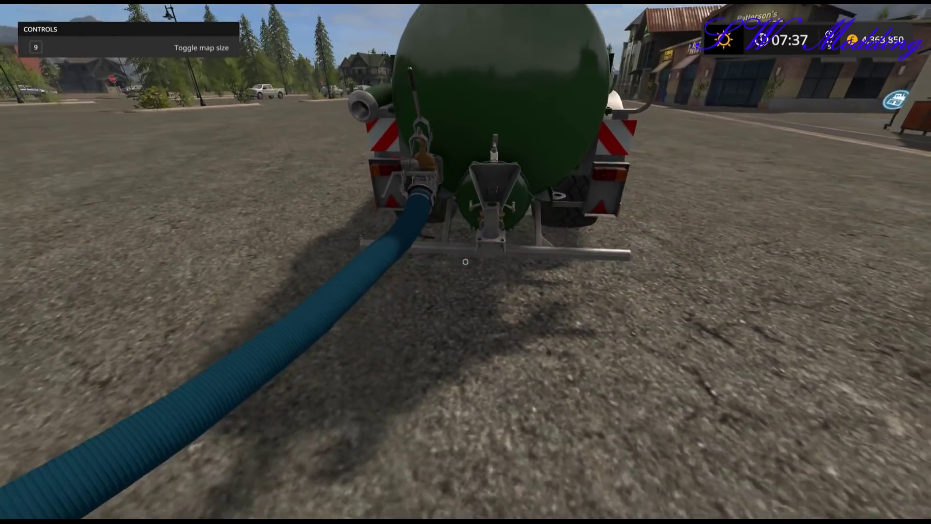
Step: Open the manure flow at the garant container's hose connector and walk back to the Fendt
key(w)
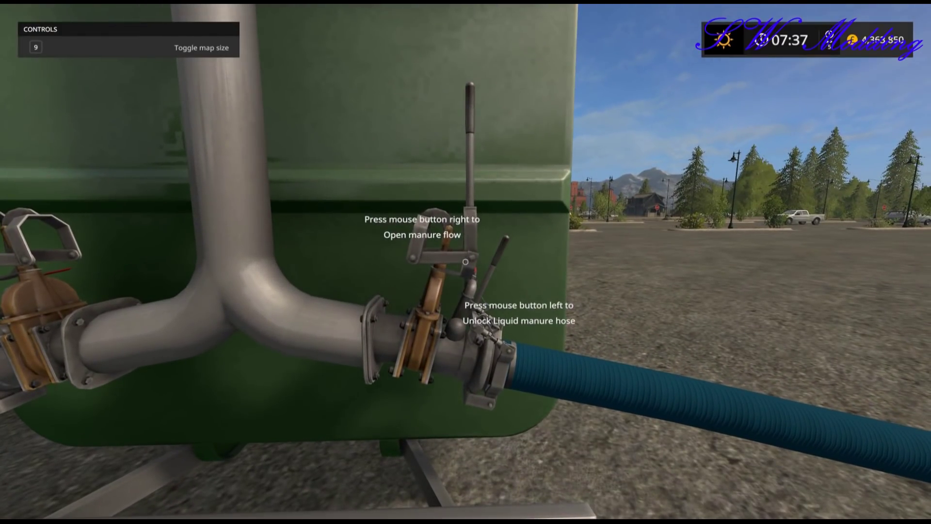
right_click(465, 262)
key(s)
key(w)
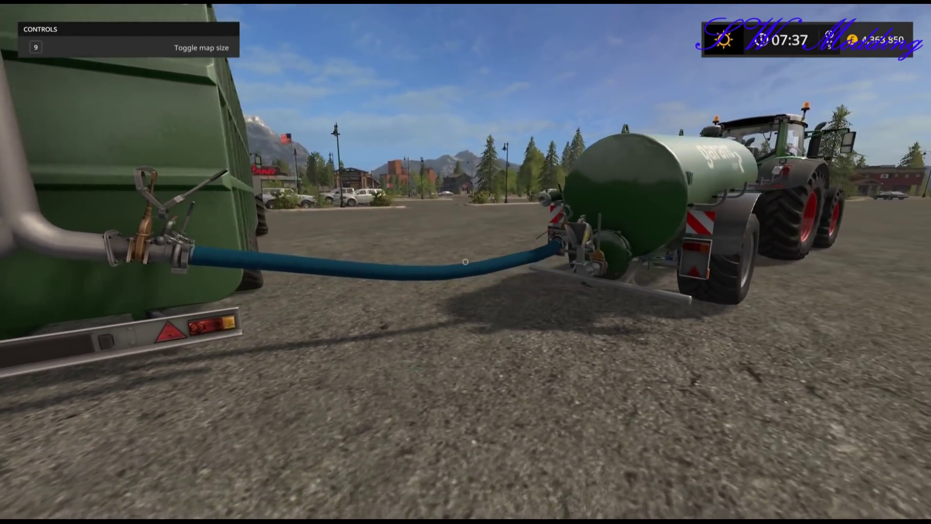
Step: Run the pump from the Fendt to empty the slurry tanker into the container, stop the pump and exit
key(e)
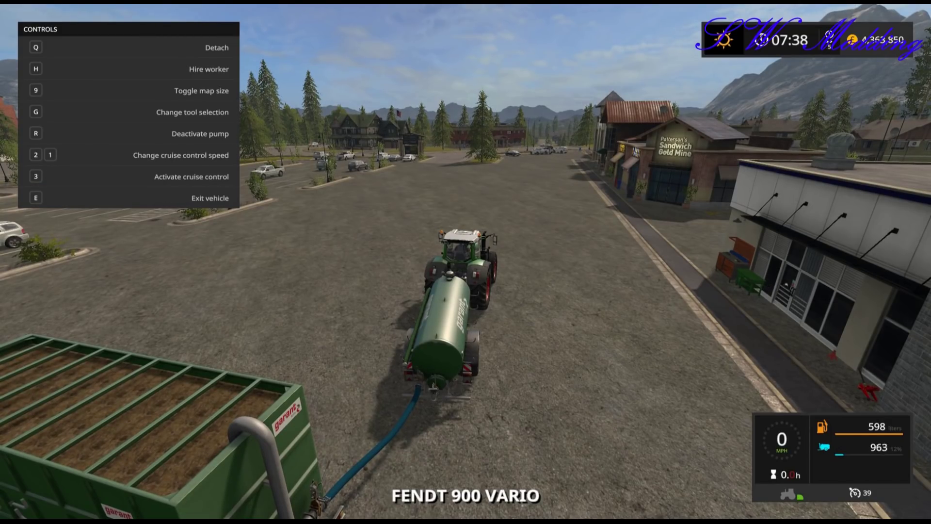
key(r)
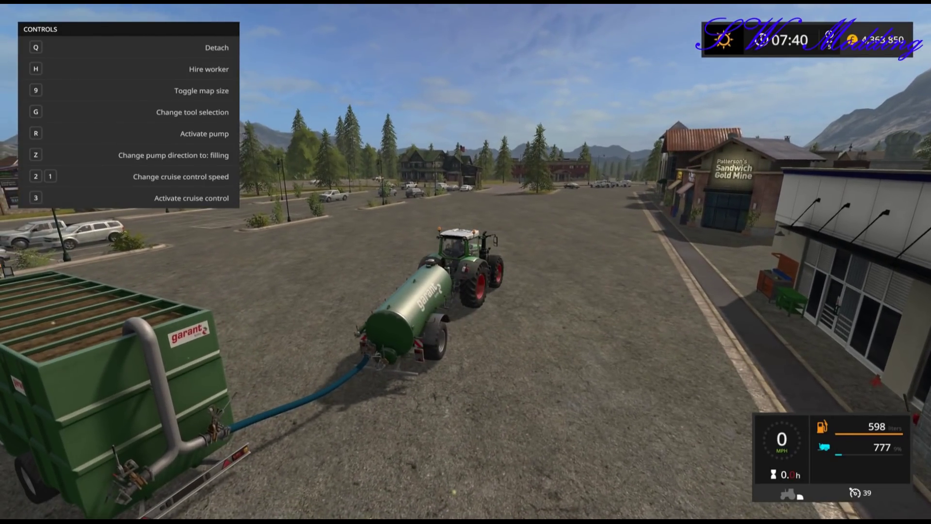
key(e)
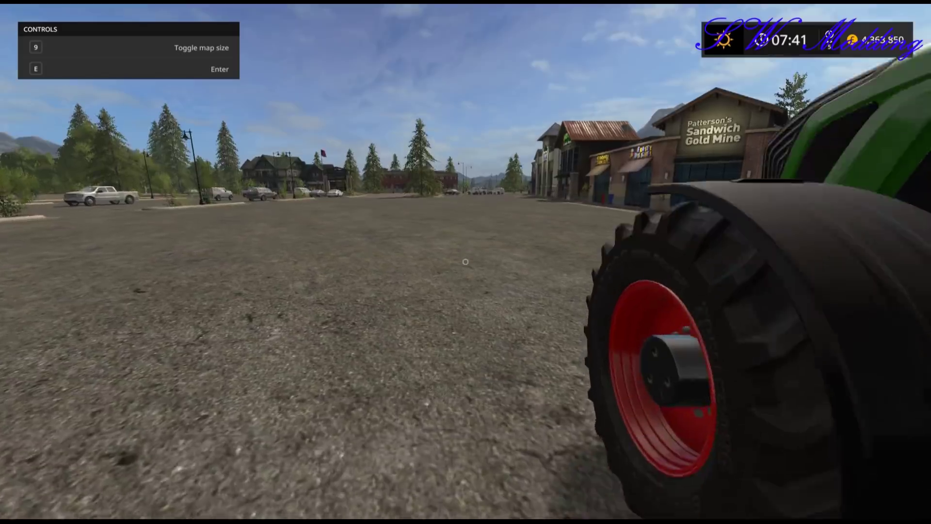
Step: Close the manure flow at the container's hose connector and check the tanker's pump controls from the Fendt
key(w)
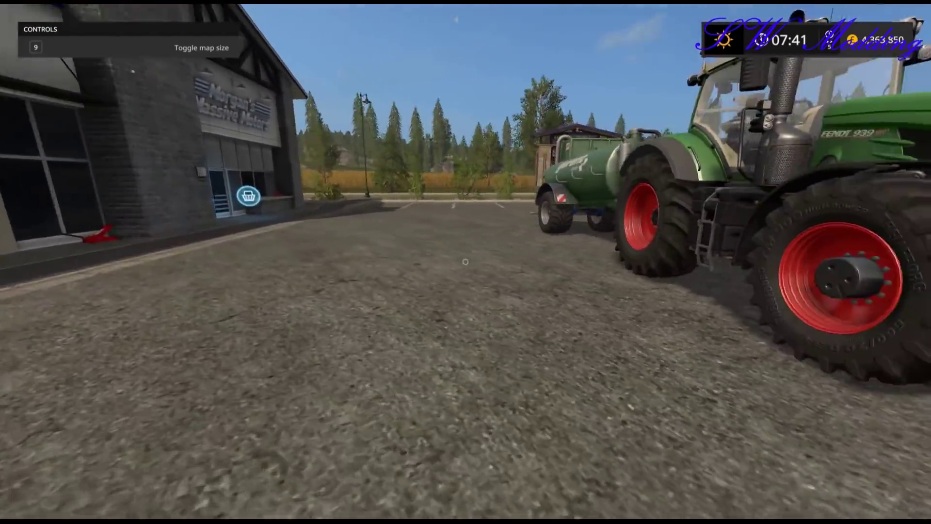
key(w)
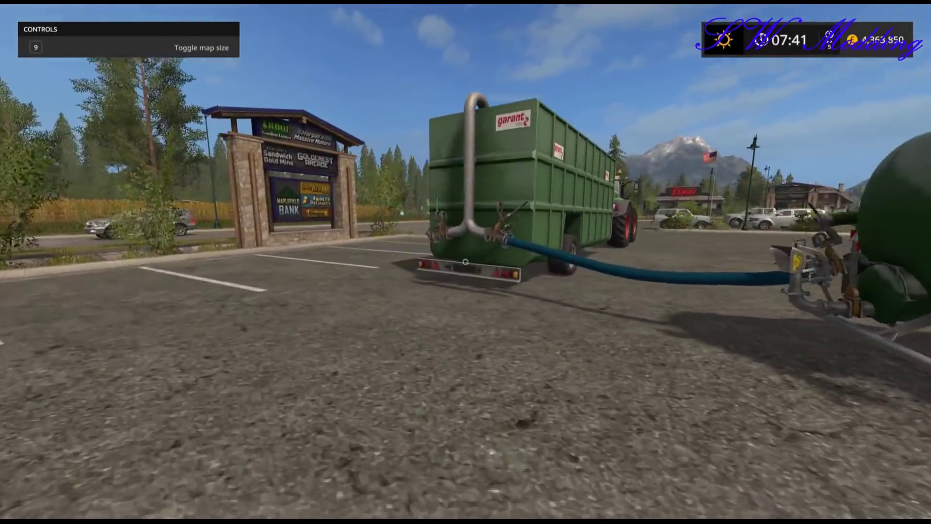
key(s)
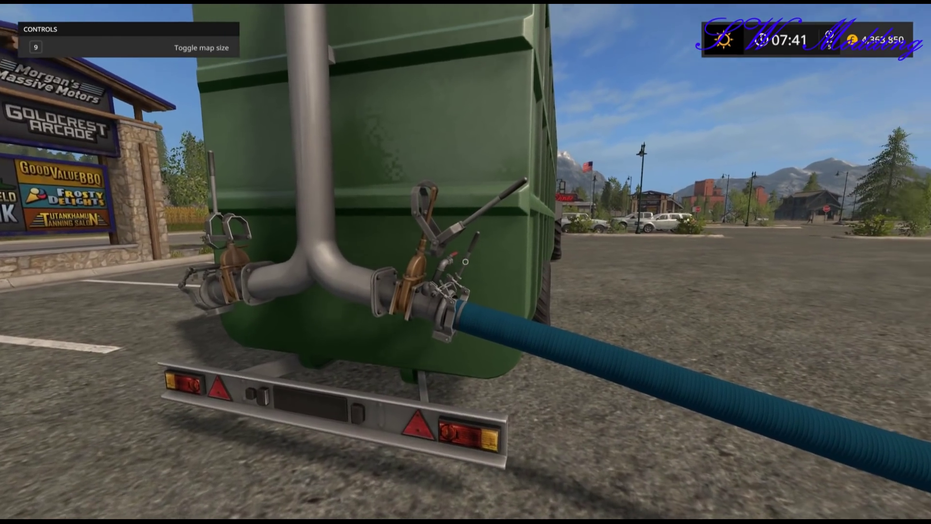
key(s)
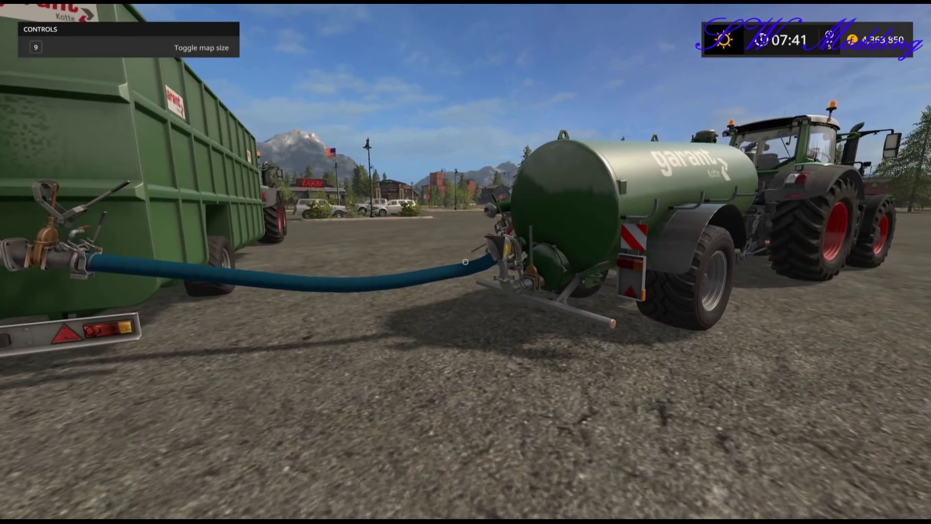
key(d)
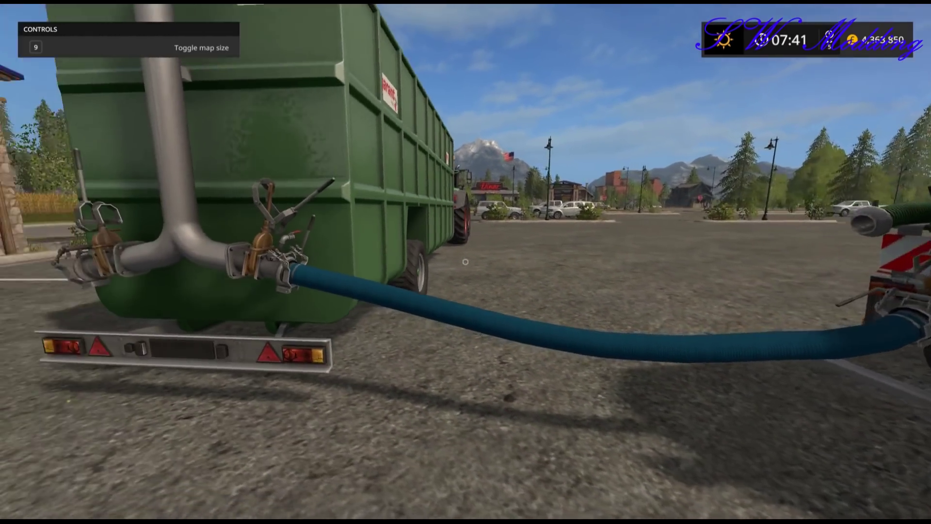
key(w)
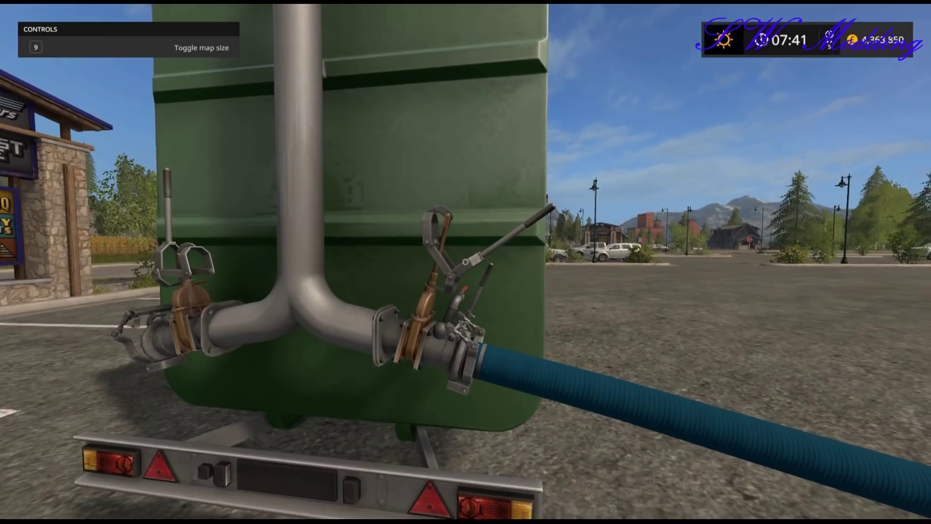
key(s)
key(w)
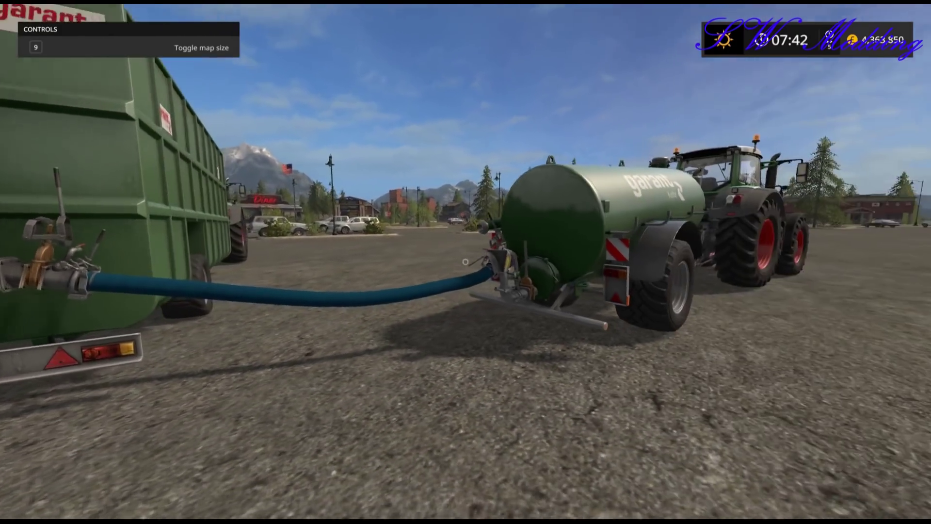
key(e)
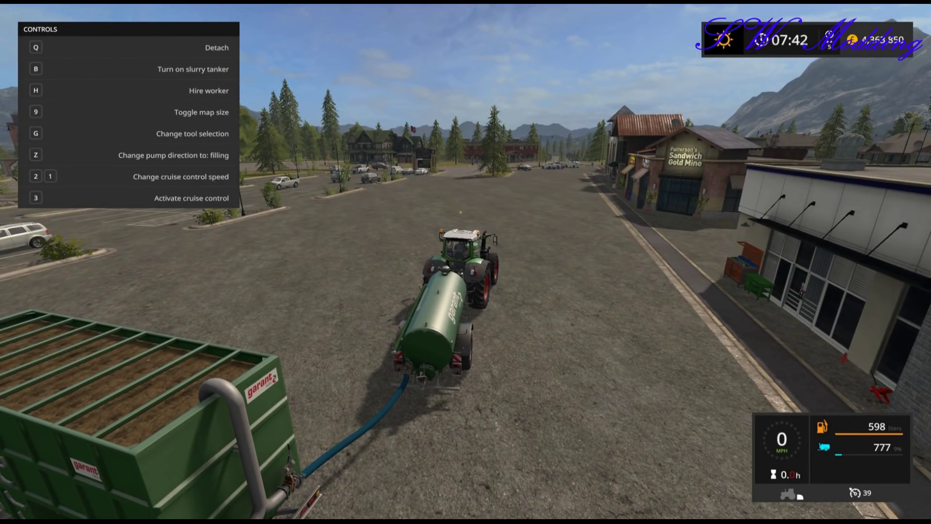
key(e)
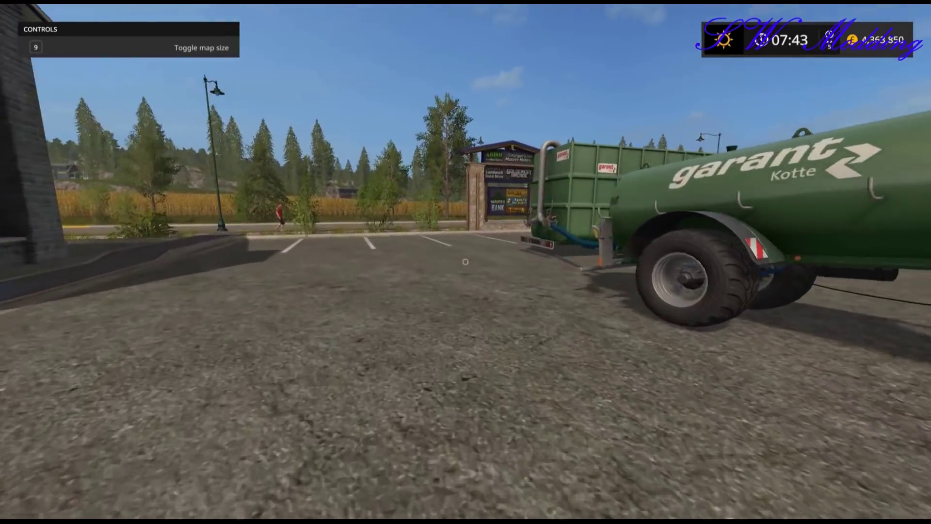
Step: Relock the hose at the container's connector and reopen the manure flow
key(w)
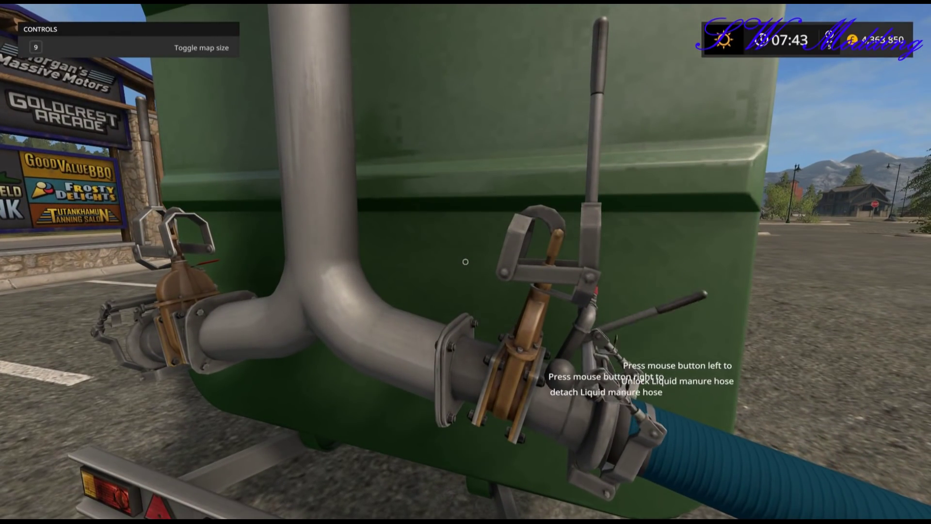
click(465, 262)
right_click(466, 261)
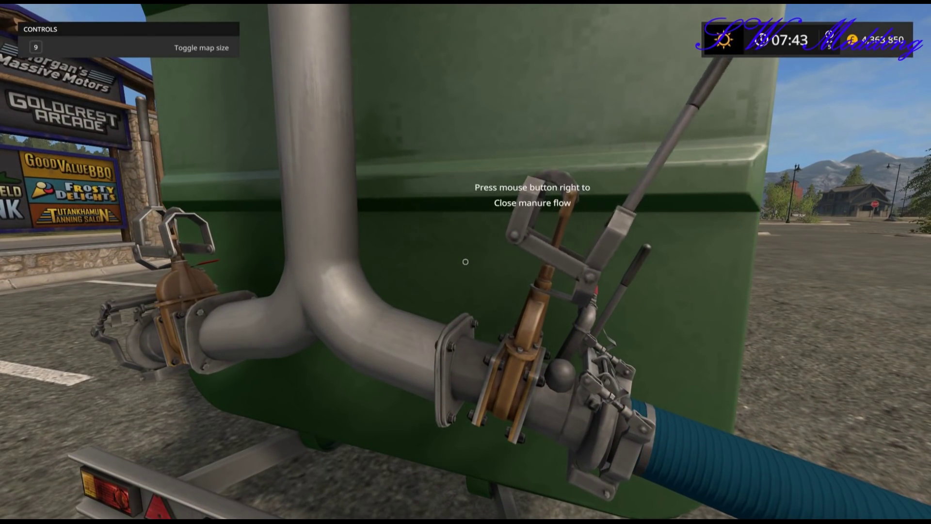
key(s)
key(w)
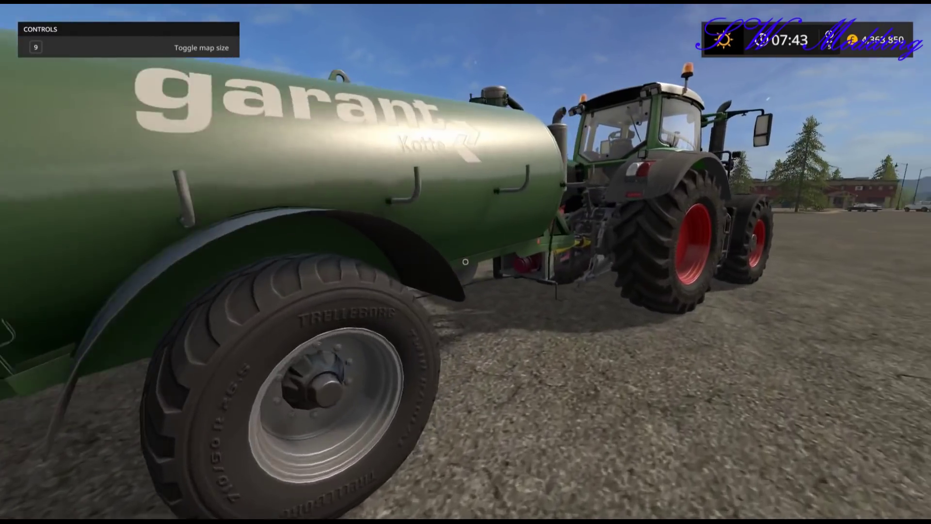
Step: Get into the Fendt, switch the pump direction to filling, and pump slurry from the container into the tanker
key(e)
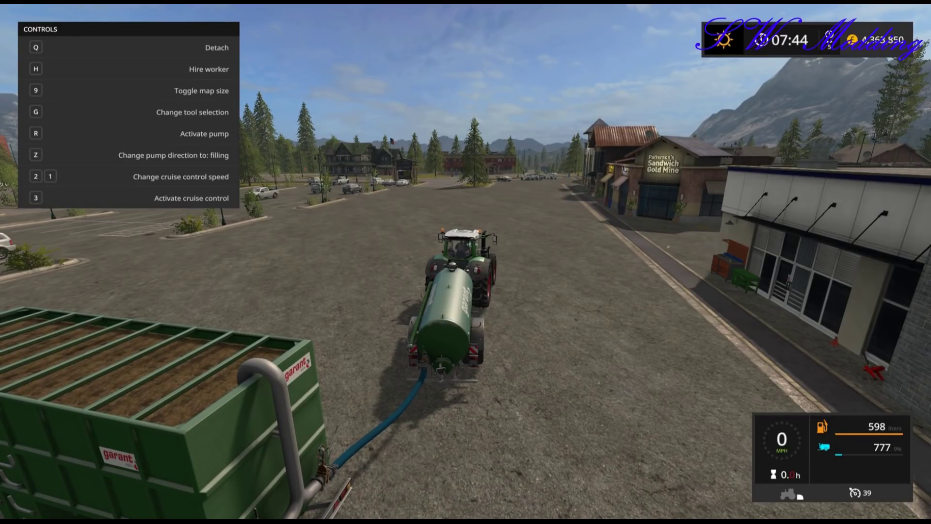
key(z)
key(r)
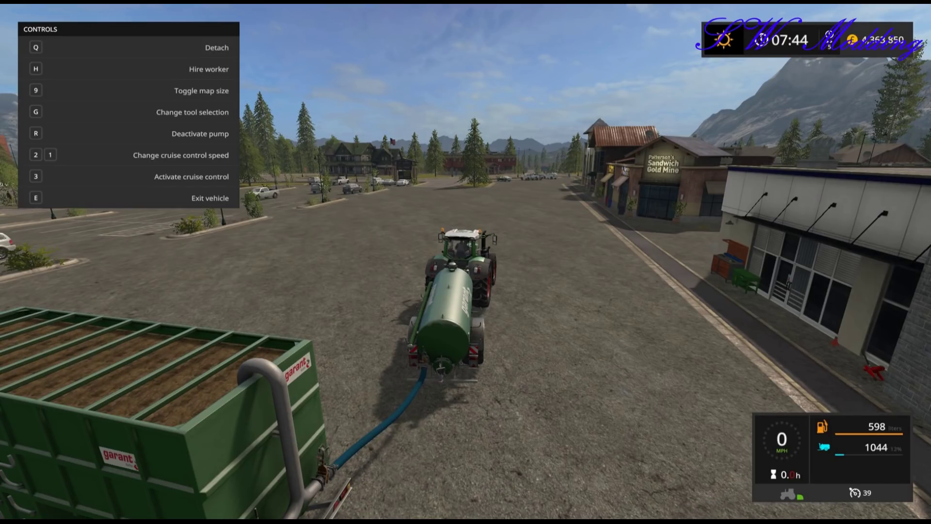
key(r)
key(r)
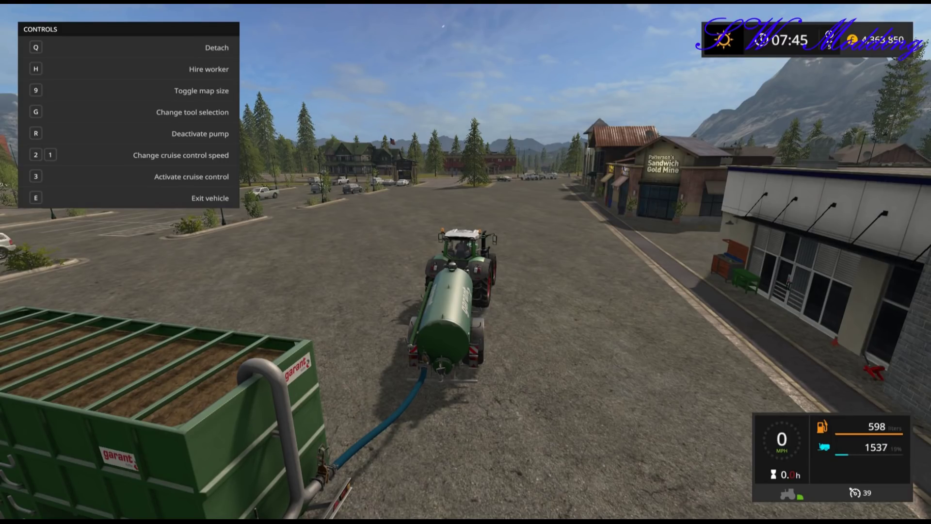
key(r)
Step: Switch the pump direction to emptying, pump the slurry back into the container, stop the pump and leave the tractor
key(z)
key(r)
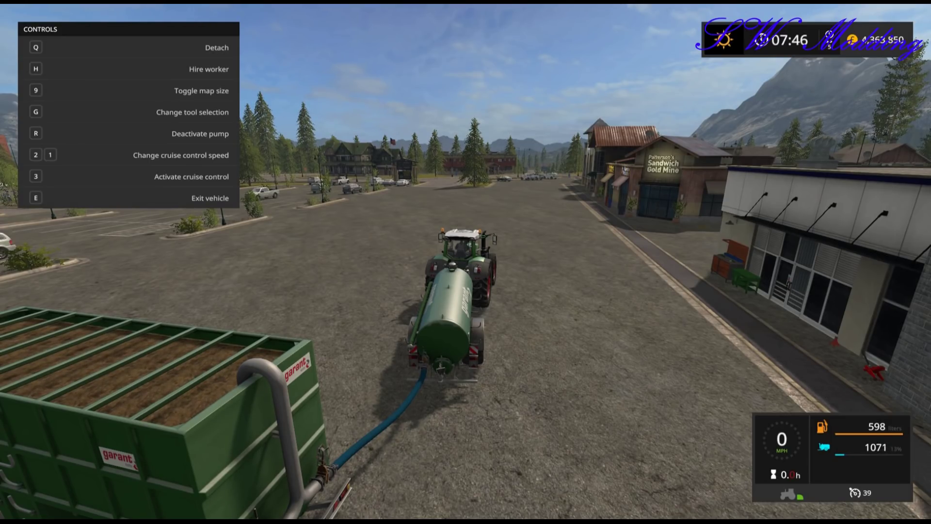
key(r)
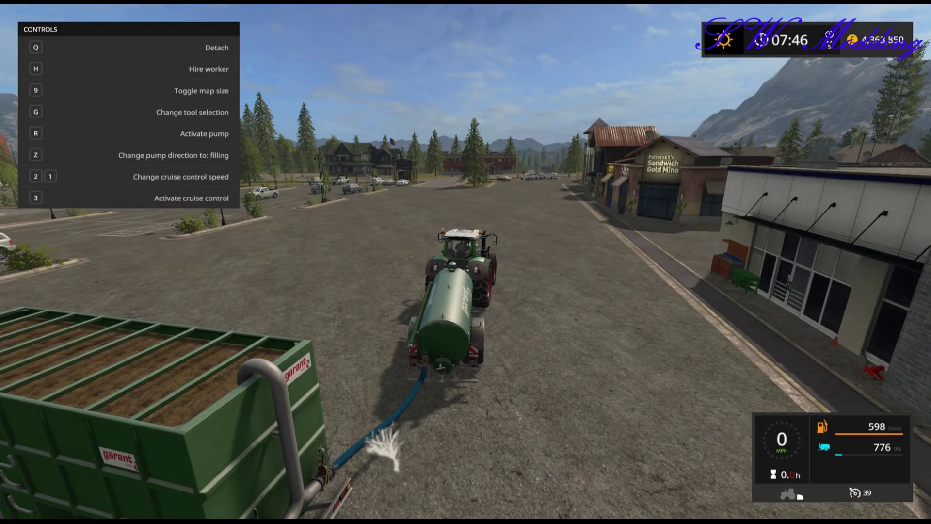
key(e)
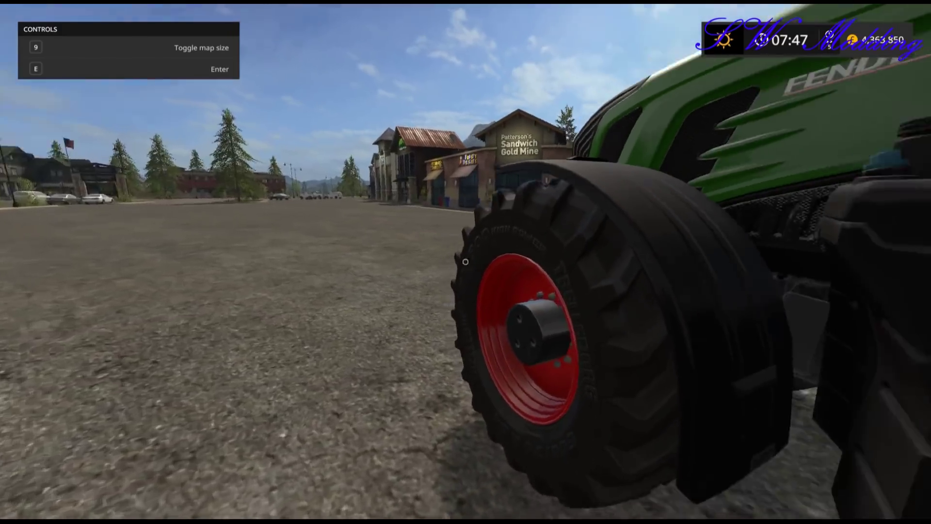
Step: Close the manure flow at the container's connector and detach the hose from the tanker's rear connector
key(w)
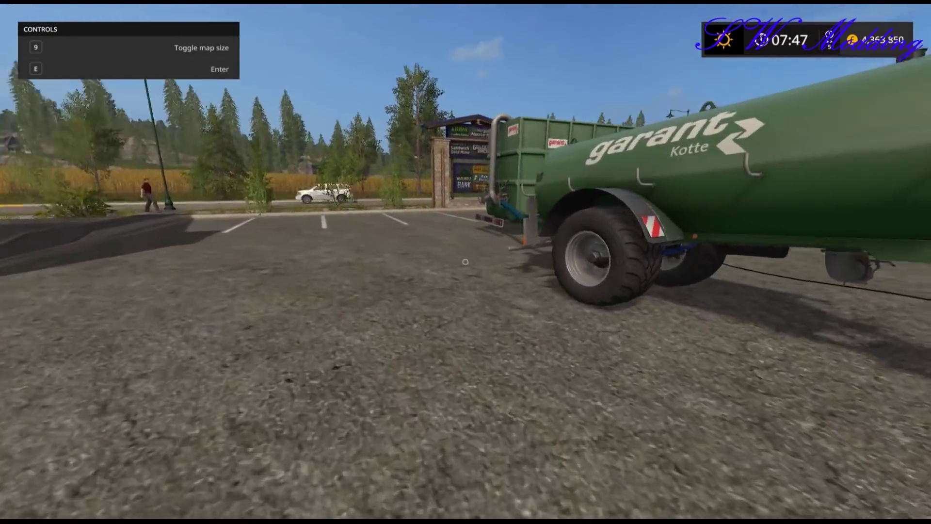
key(w)
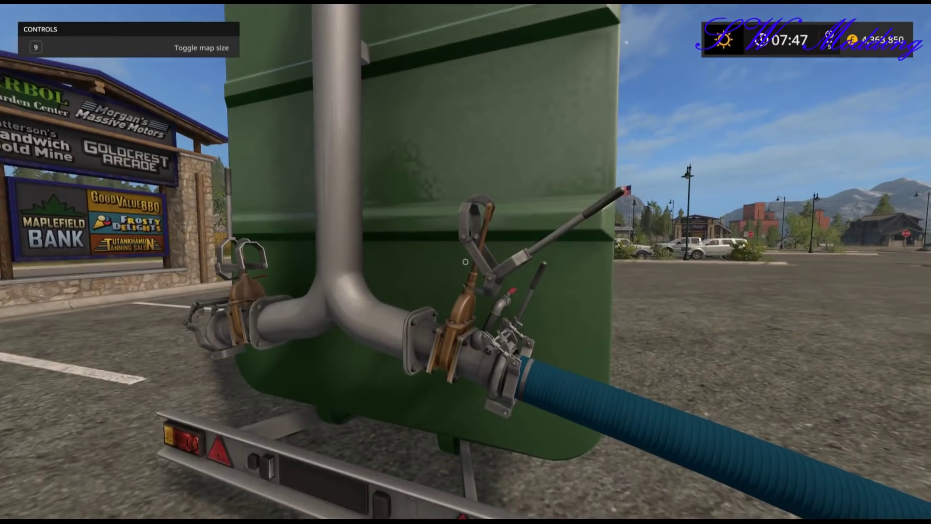
right_click(466, 262)
key(s)
key(w)
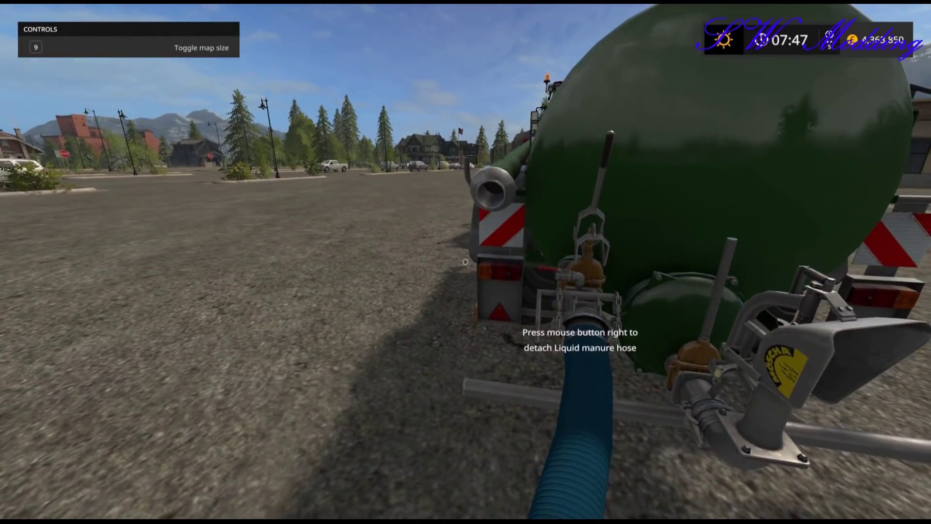
right_click(465, 262)
key(w)
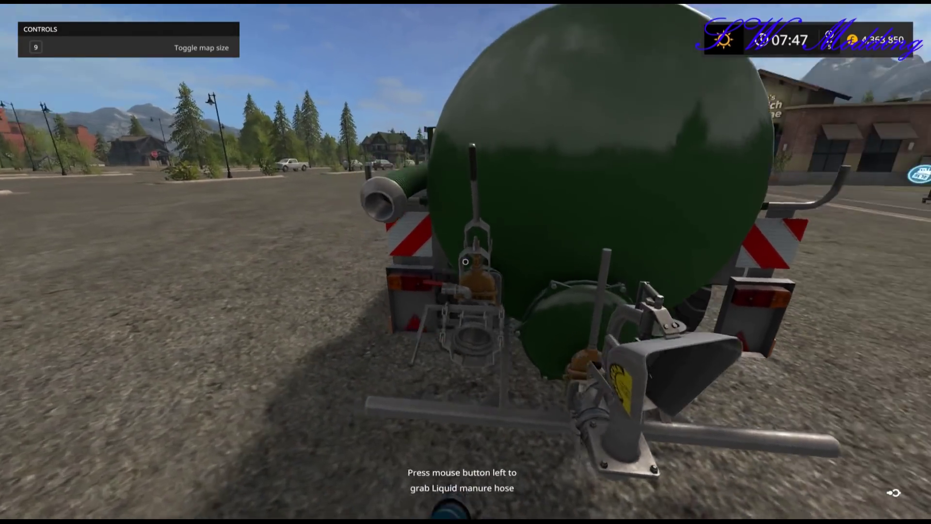
Step: Drive the Fendt forward until the tanker's front side connector is beside the hose, and get out
key(e)
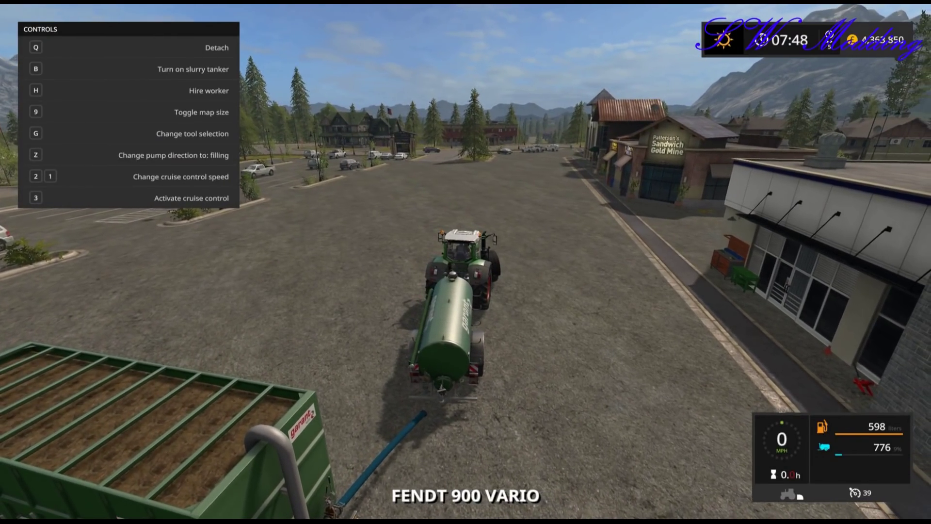
key(w)
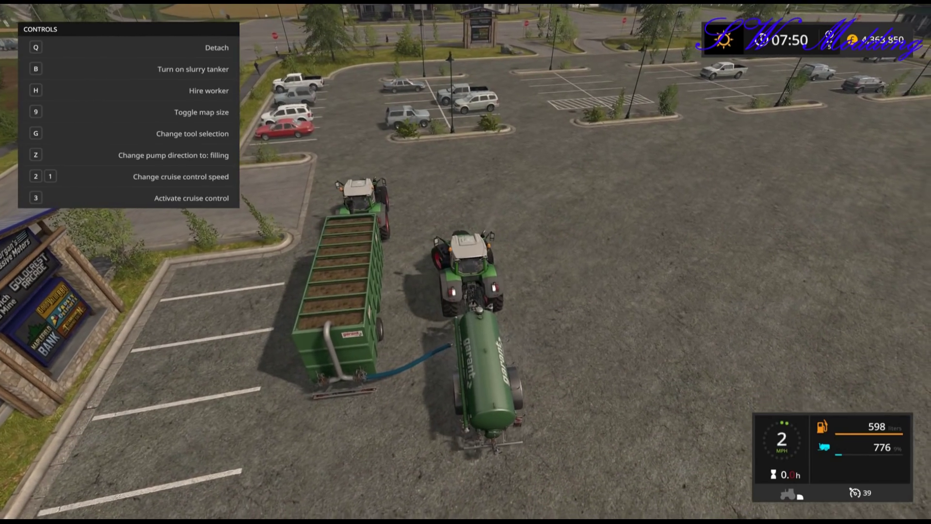
key(e)
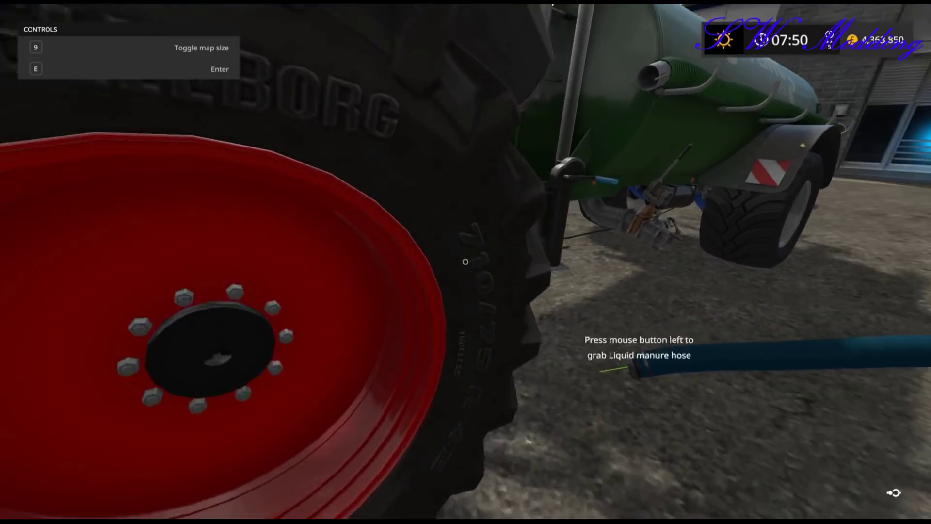
Step: Grab the loose hose end and attach it to the slurry tanker's front side connector
click(465, 261)
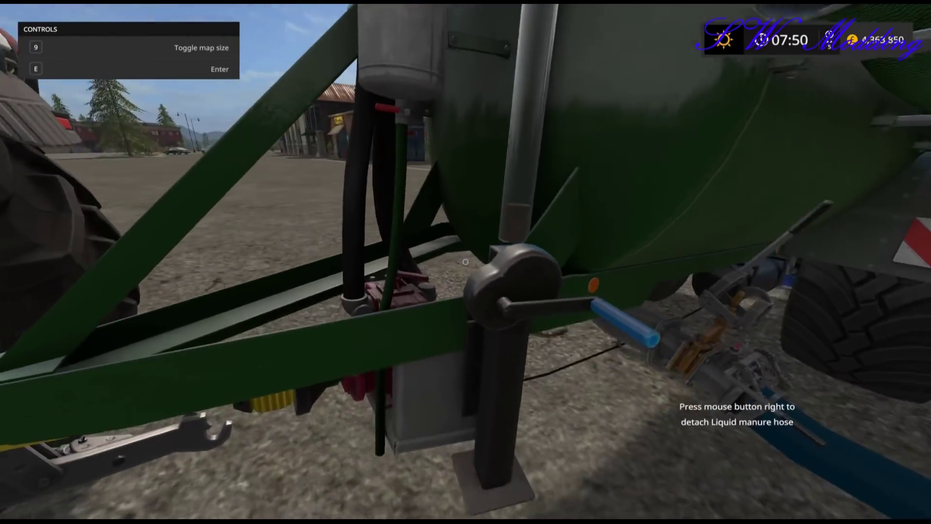
key(s)
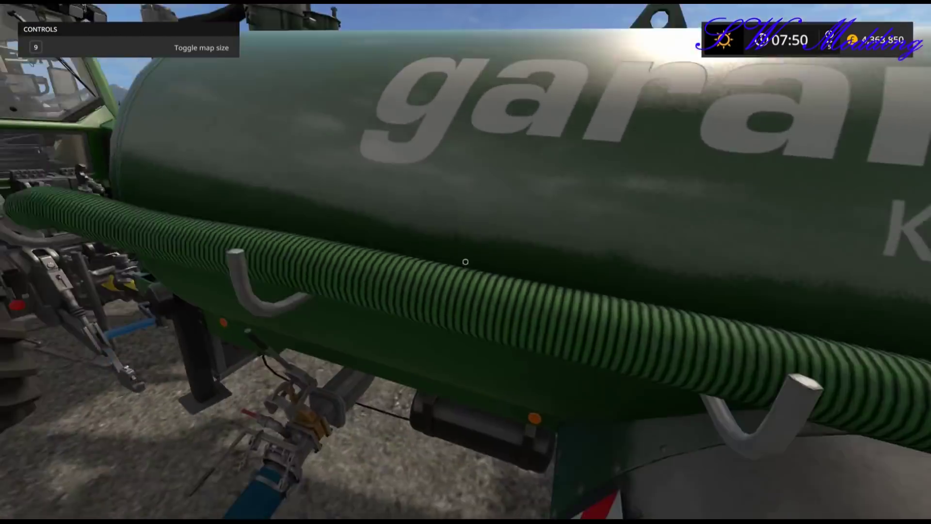
key(w)
key(ctrl)
key(w)
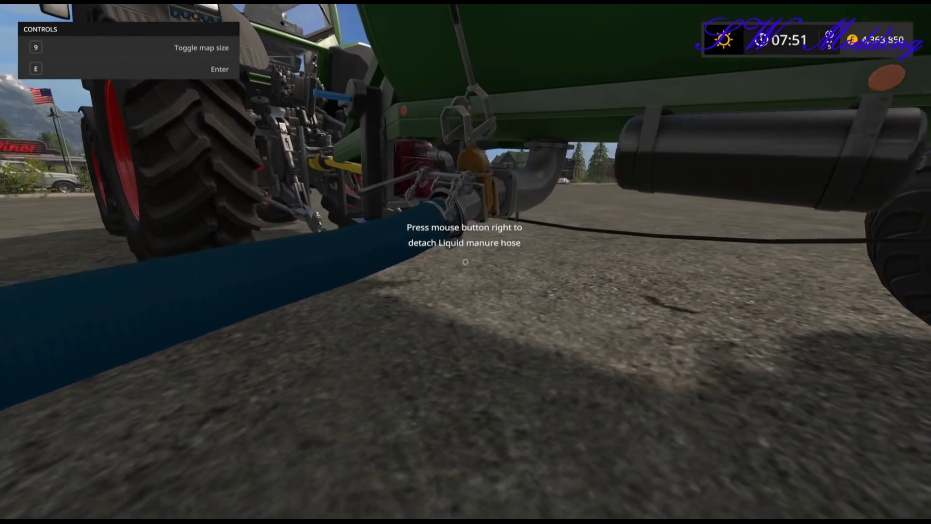
Step: Open the manure flow at the container's connector and walk back to the Fendt
key(s)
key(s)
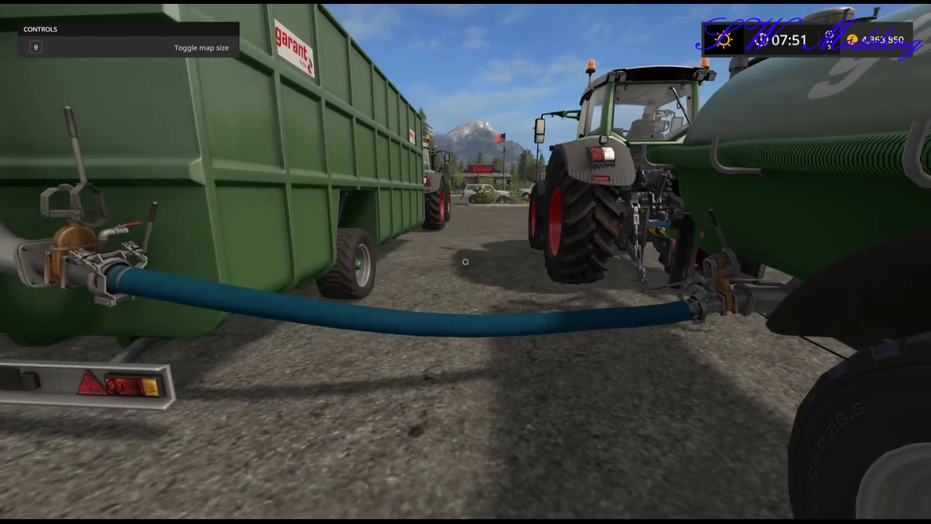
key(w)
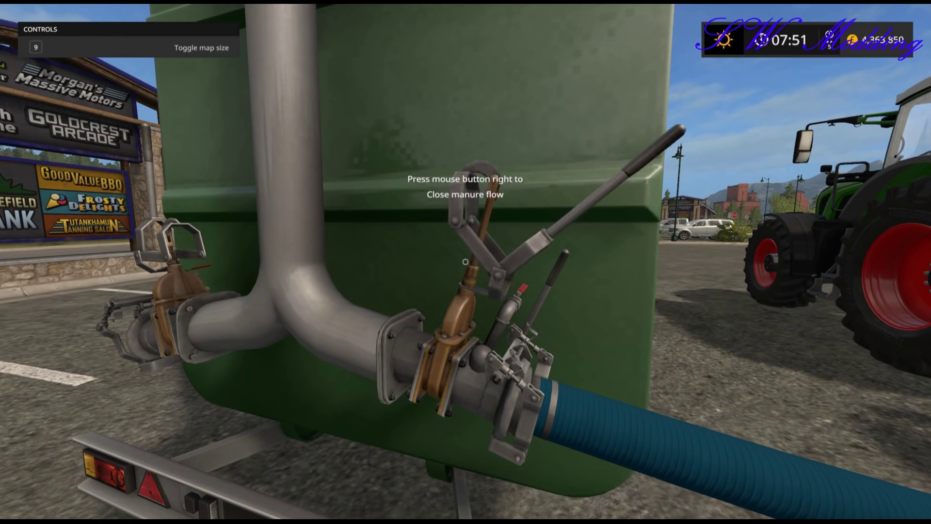
key(s)
key(w)
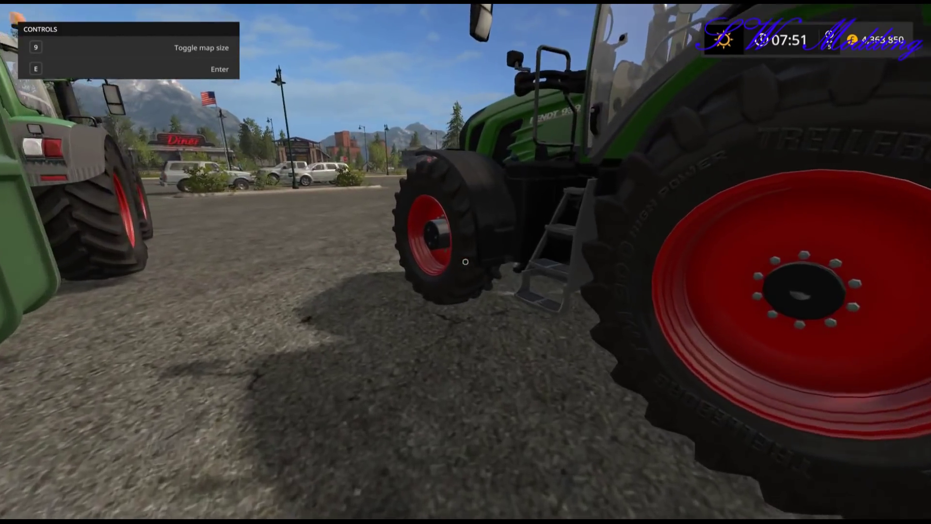
Step: Get into the Fendt, set the pump direction to filling, pump slurry into the tanker through the side connector, and get out
key(e)
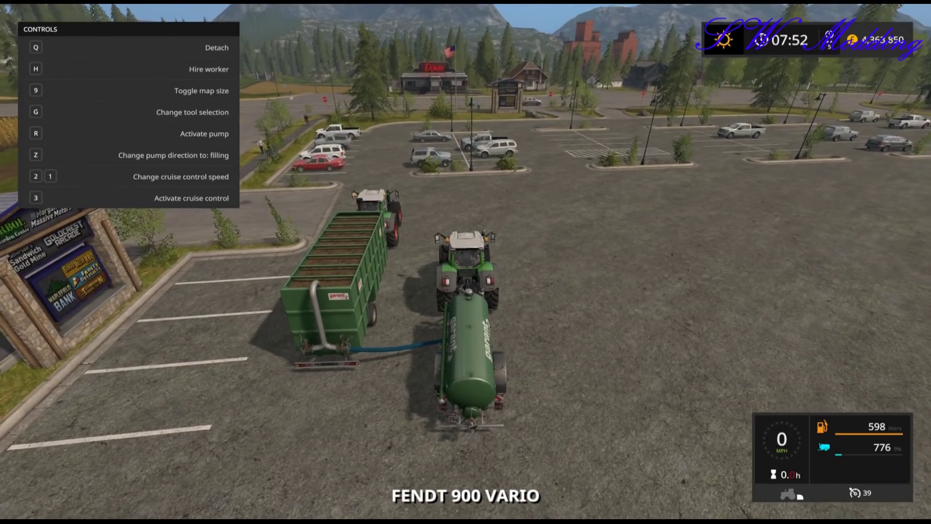
key(z)
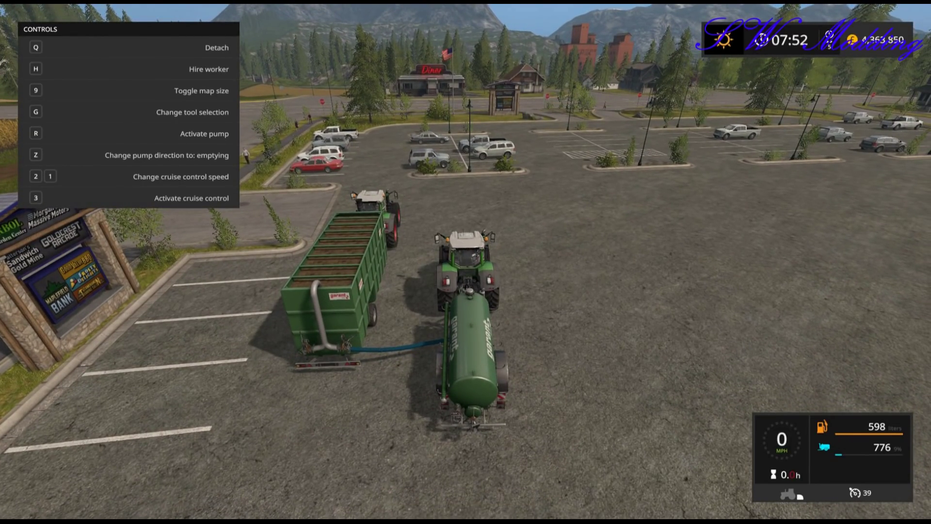
key(r)
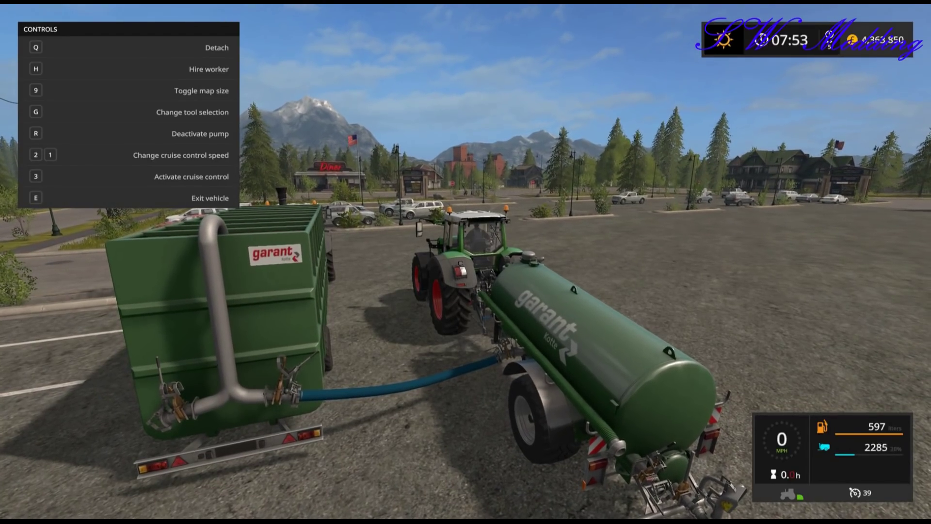
key(e)
Step: Close the manure flow at the container's connector, and unlock and detach the hose there
key(w)
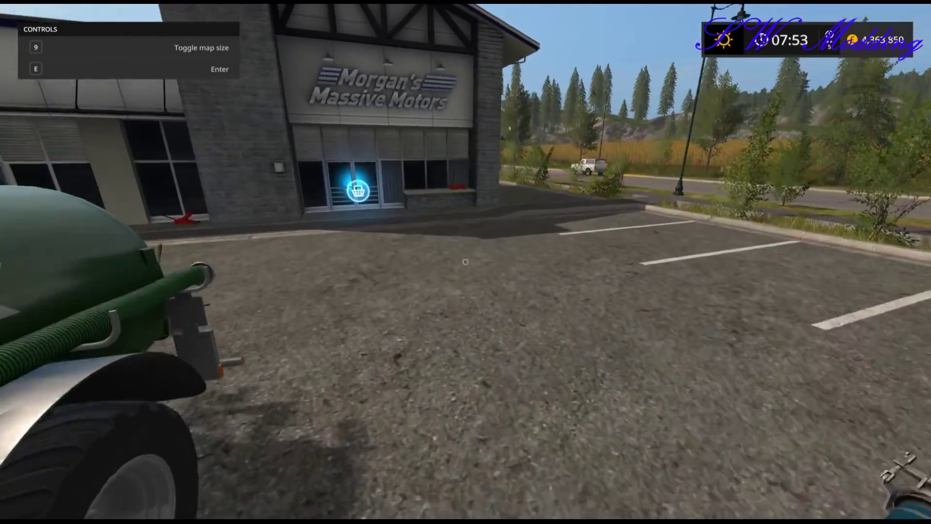
key(w)
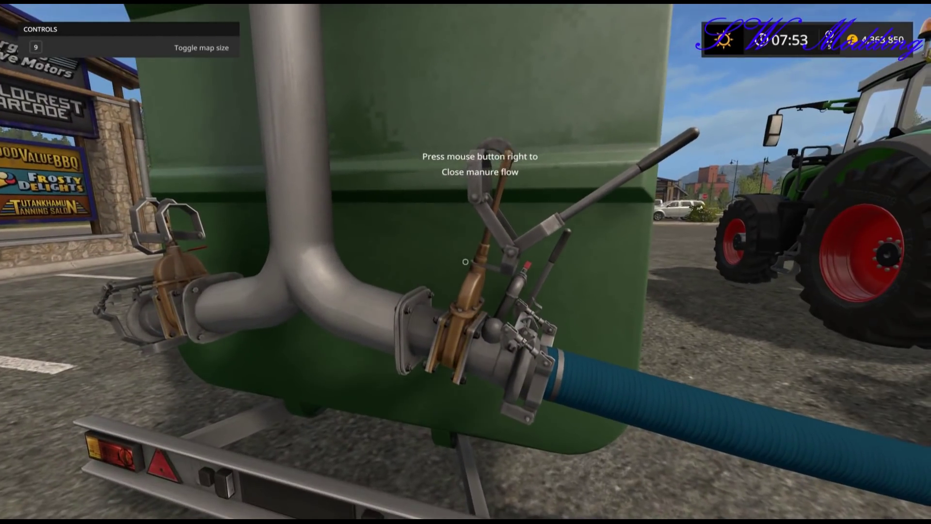
right_click(466, 262)
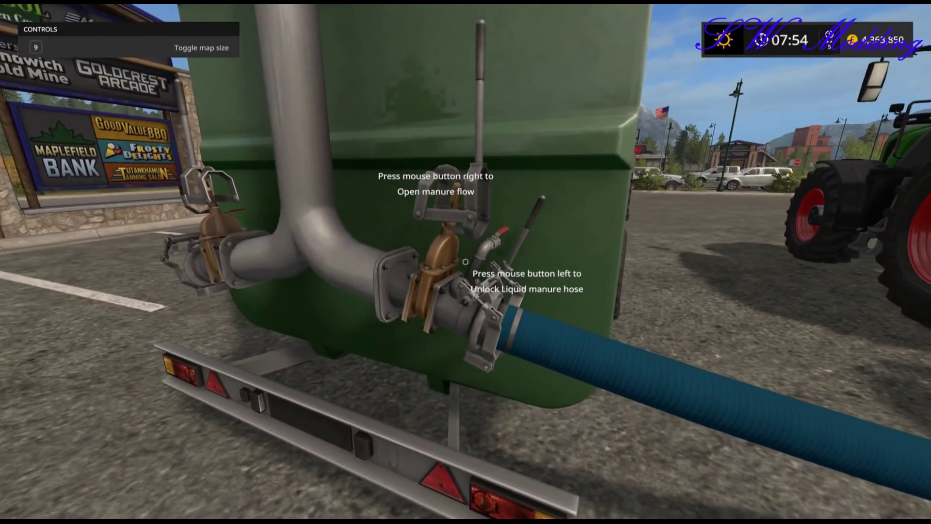
click(465, 262)
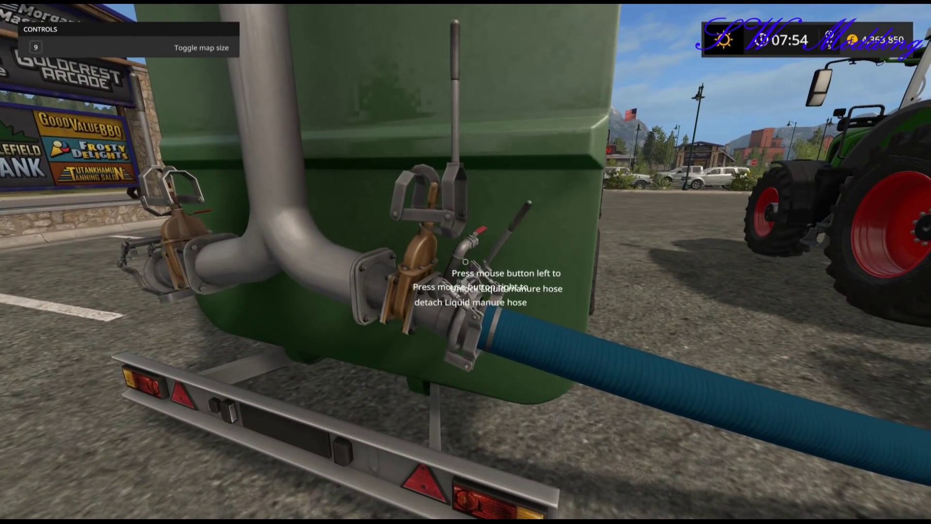
right_click(466, 261)
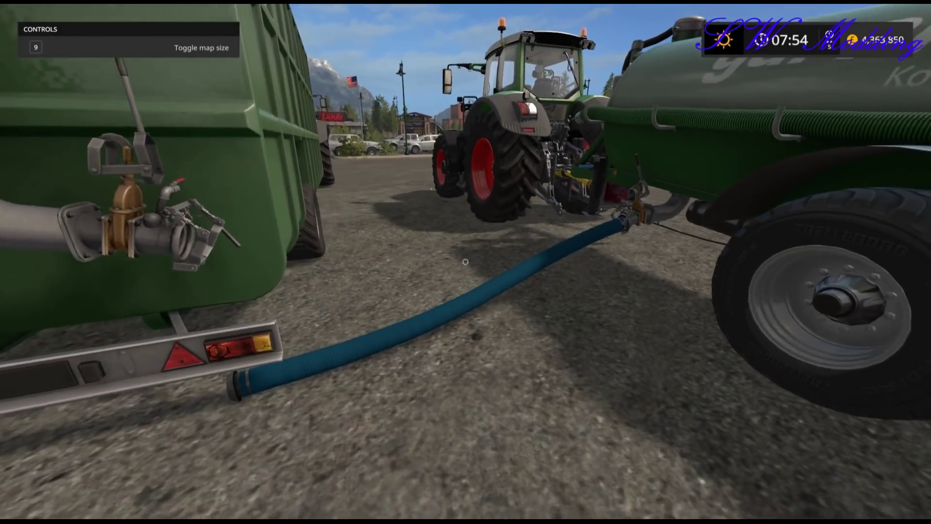
Step: Remove the hose from the tanker's side connector and try parking it from the rear on the opposite side's holder
key(w)
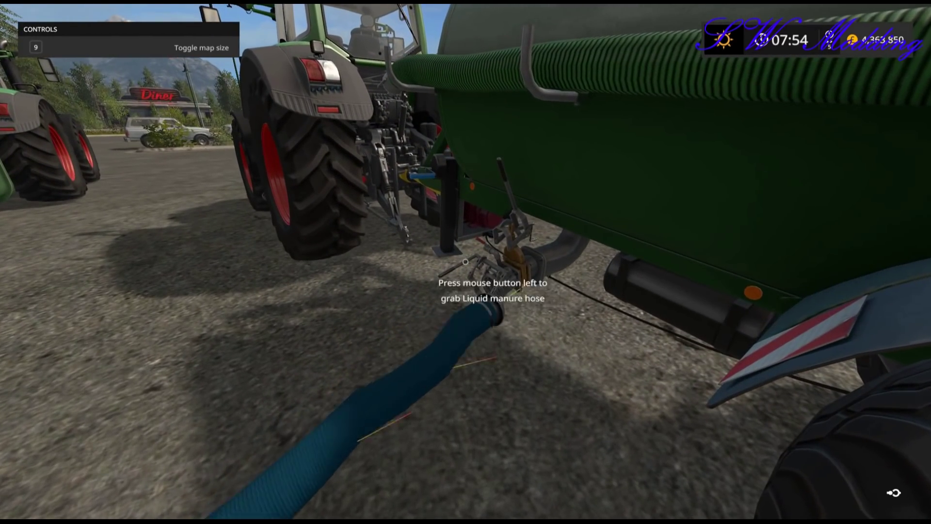
click(466, 262)
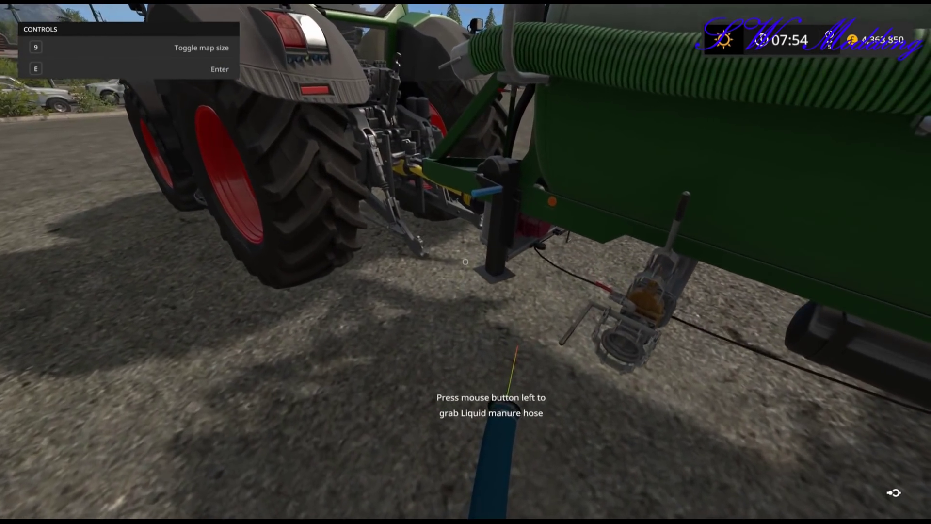
click(466, 262)
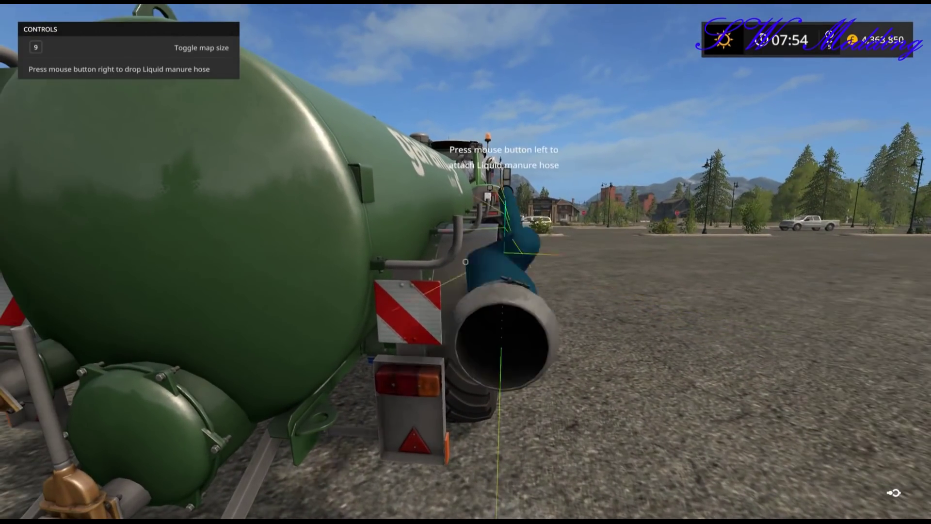
click(466, 262)
key(w)
key(d)
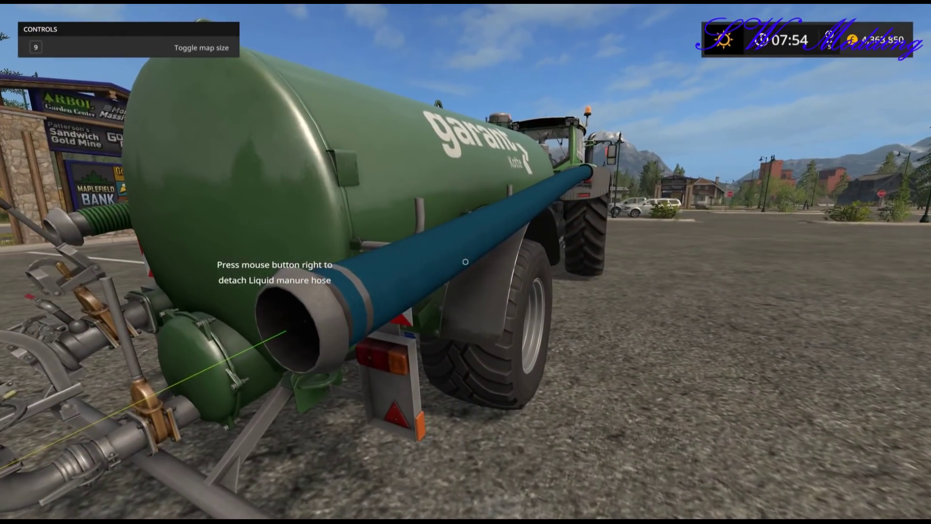
key(a)
key(d)
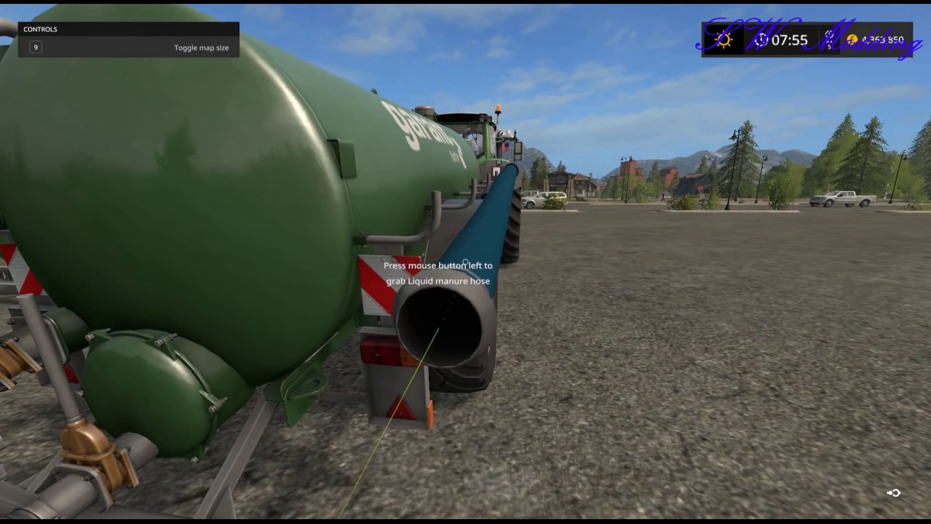
Step: Grab the hose again and park it from the tanker's front end on the side holder
key(d)
key(w)
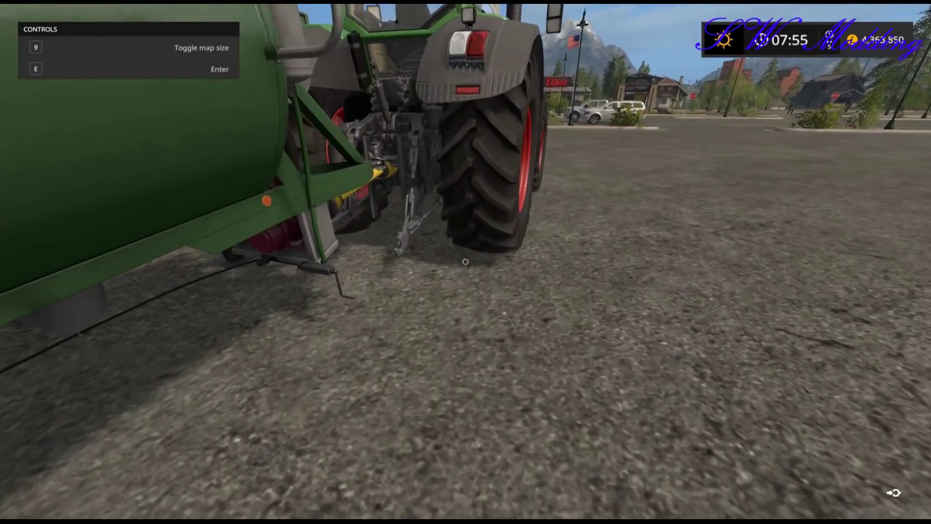
click(466, 262)
key(s)
key(d)
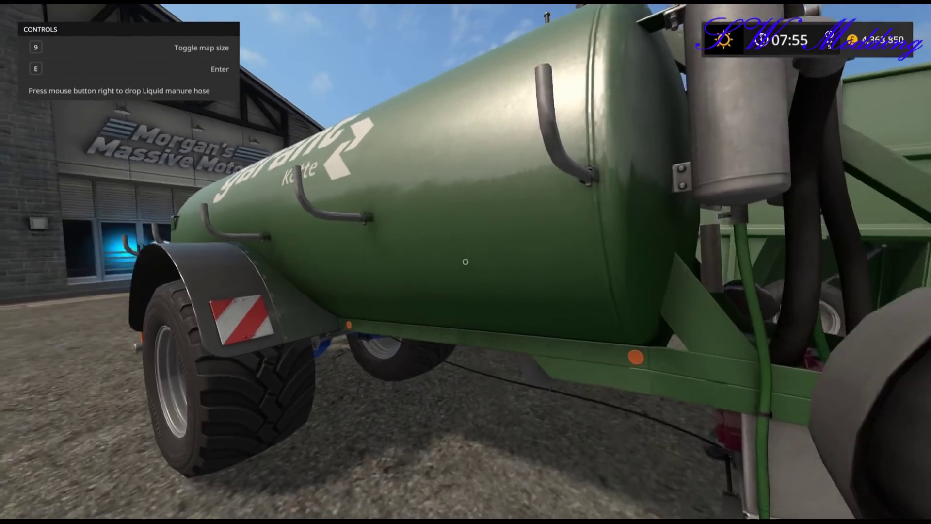
key(w)
click(465, 261)
key(s)
key(a)
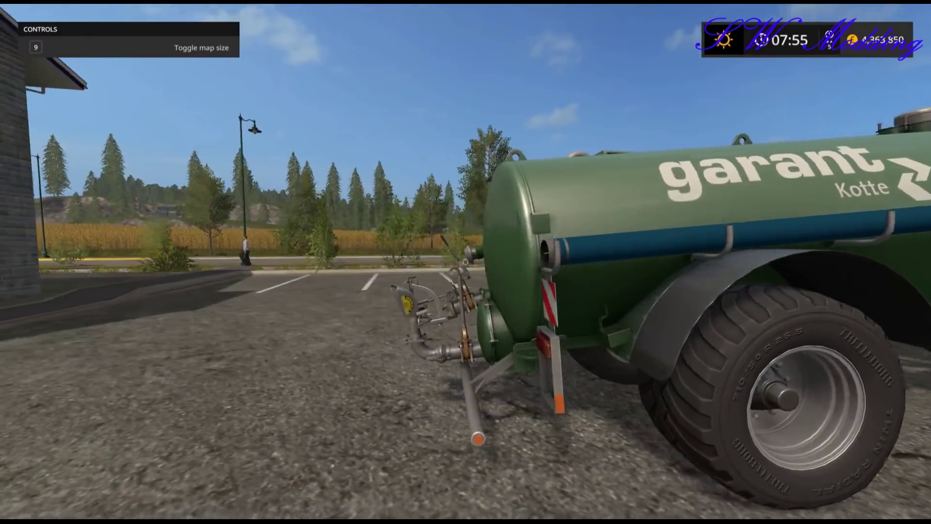
Step: Inspect the parked hose from the side and rear of the slurry tanker
key(a)
key(w)
key(s)
key(d)
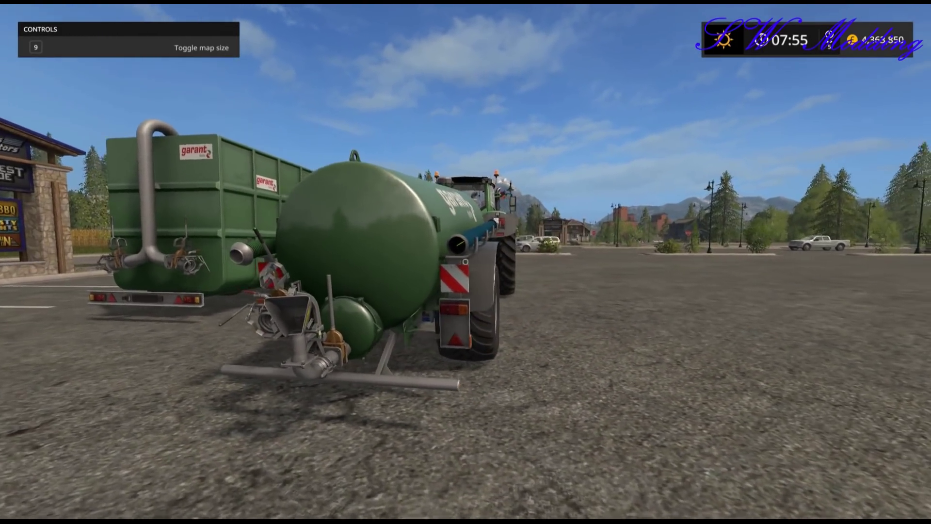
key(a)
key(s)
key(d)
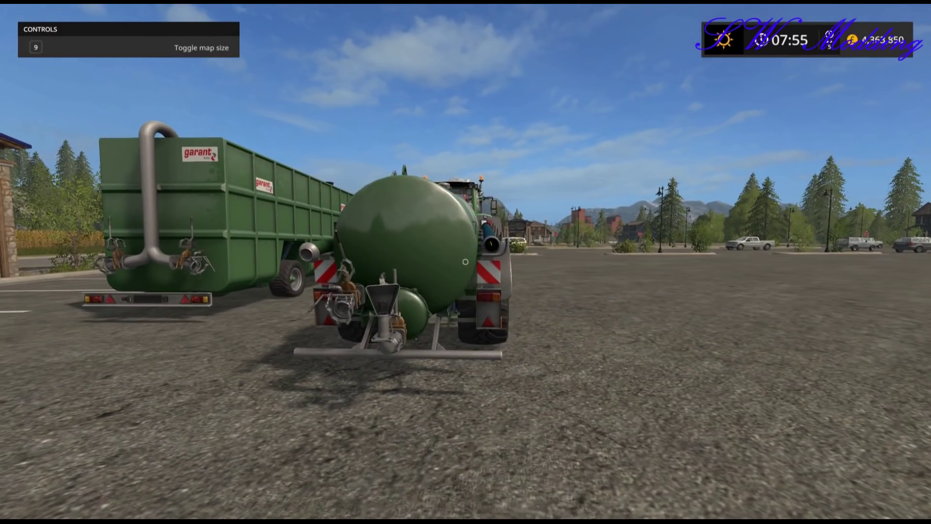
key(a)
key(w)
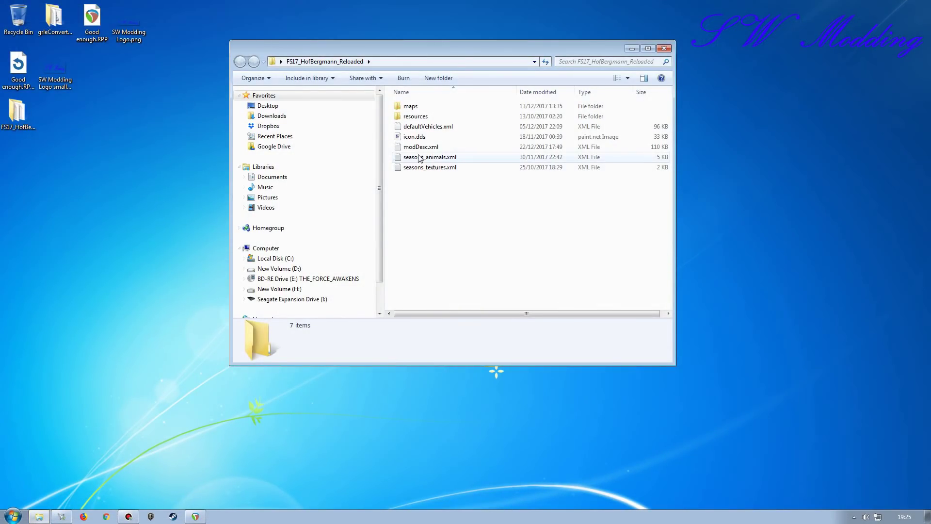
Step: Open modDesc.xml from the FS17_HofBergmann_Reloaded folder in Notepad++, view its beginning and close it
click(416, 147)
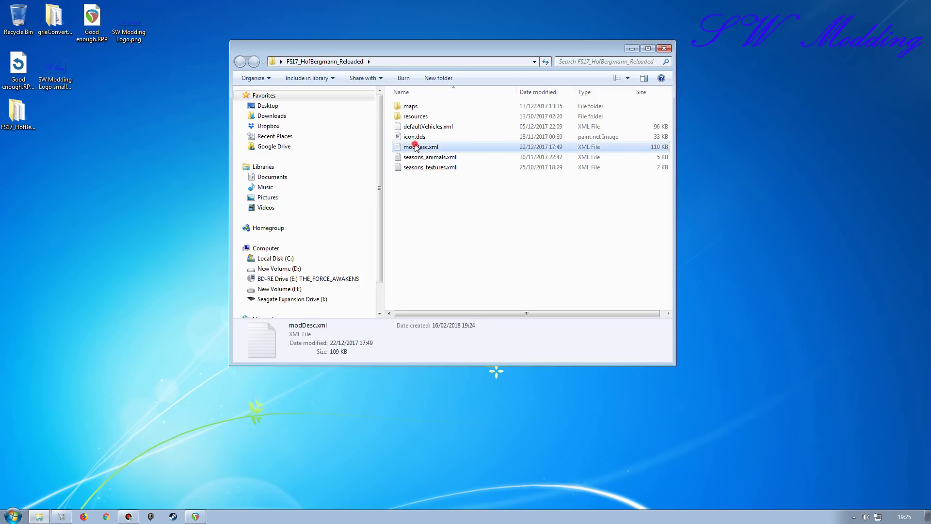
double_click(415, 147)
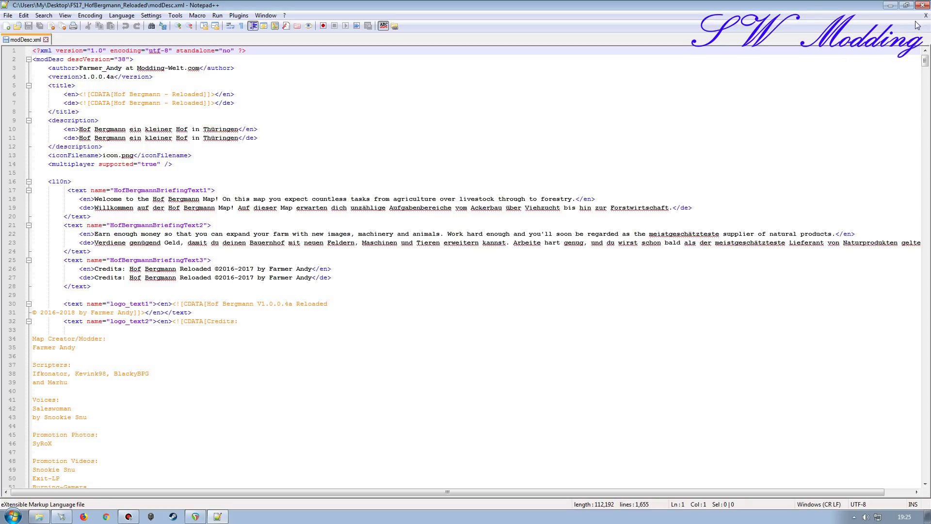
click(921, 5)
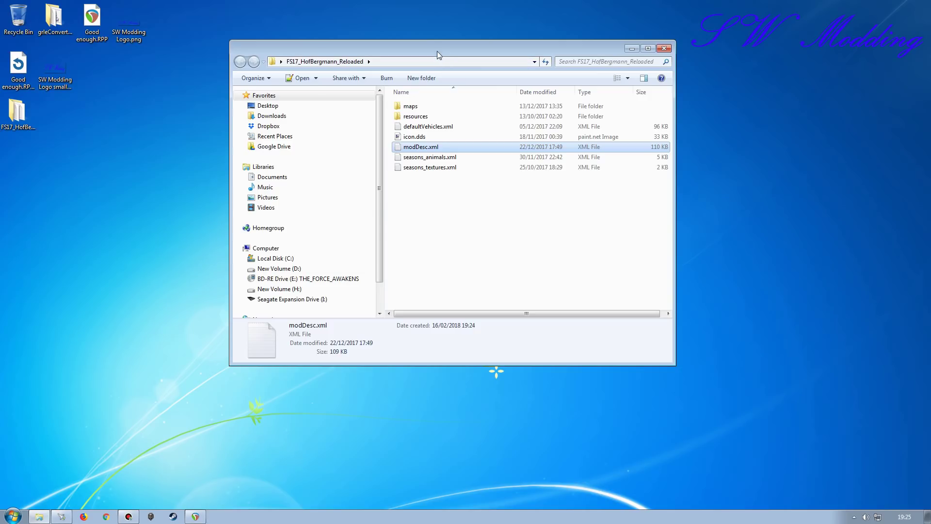
Step: Open the FarmingSimulator2017 folder within My Games in the Documents library, in a separate window
drag(437, 51, 375, 83)
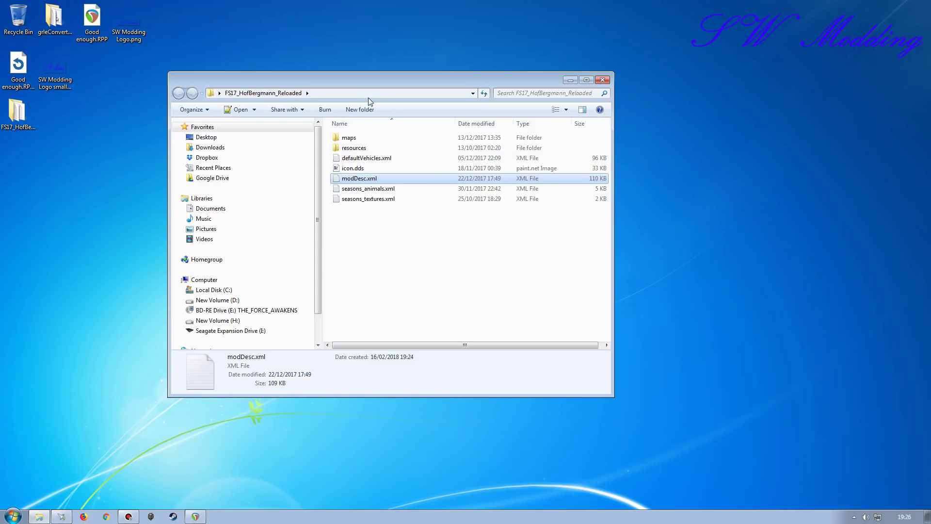
drag(368, 83, 443, 33)
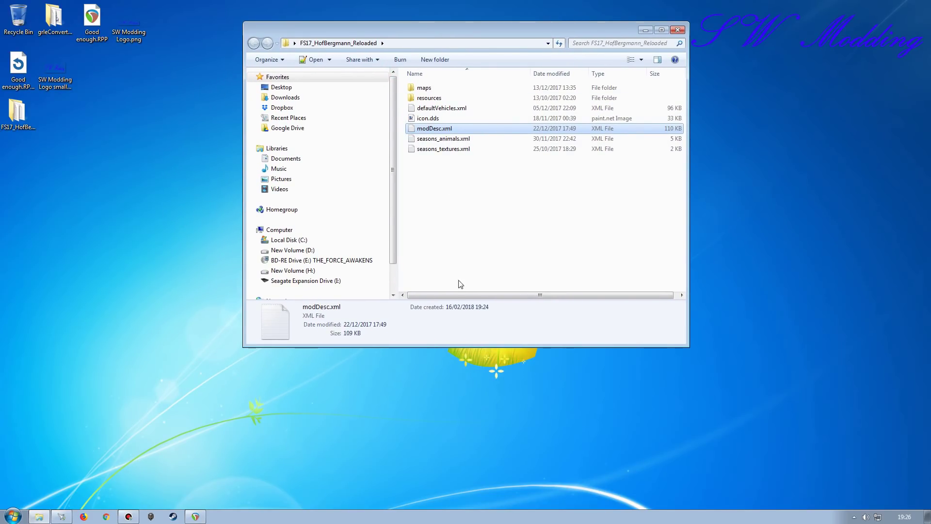
click(14, 516)
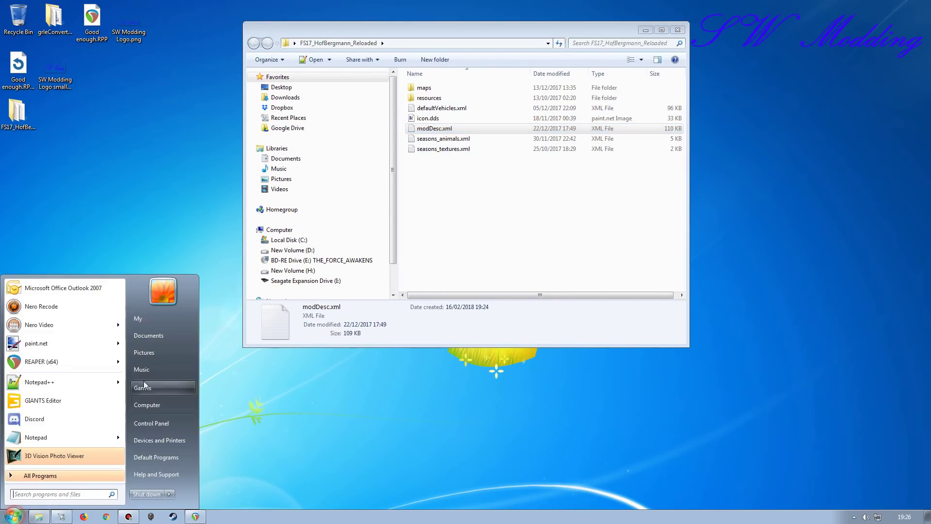
click(153, 338)
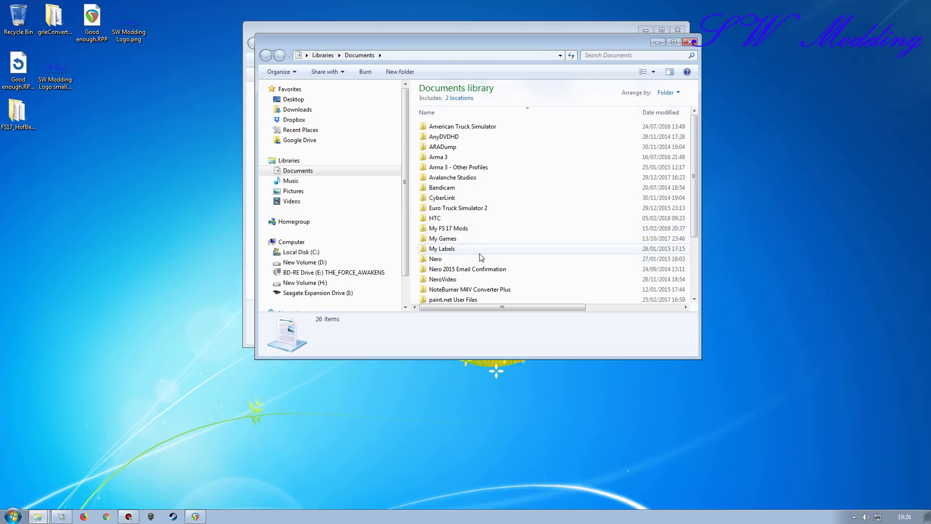
double_click(449, 238)
double_click(460, 188)
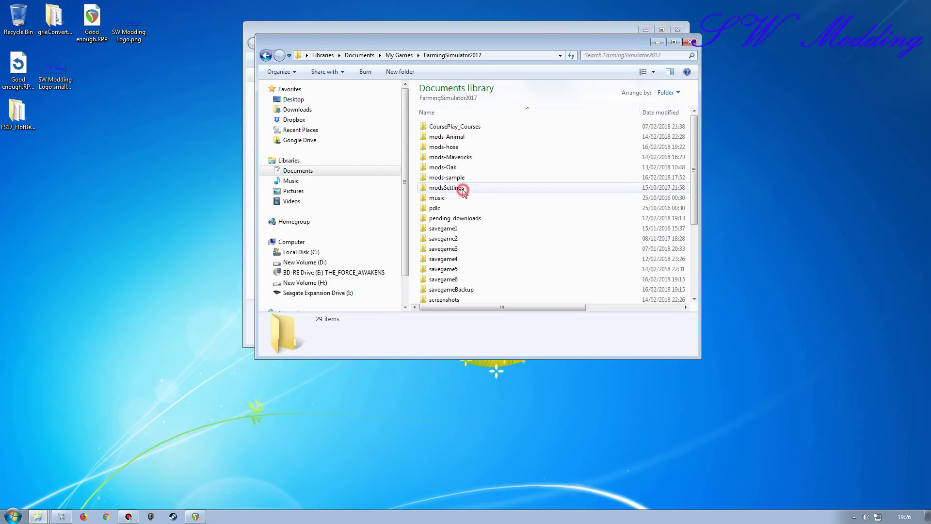
Step: Rename the mods-Animal folder as mods
click(448, 138)
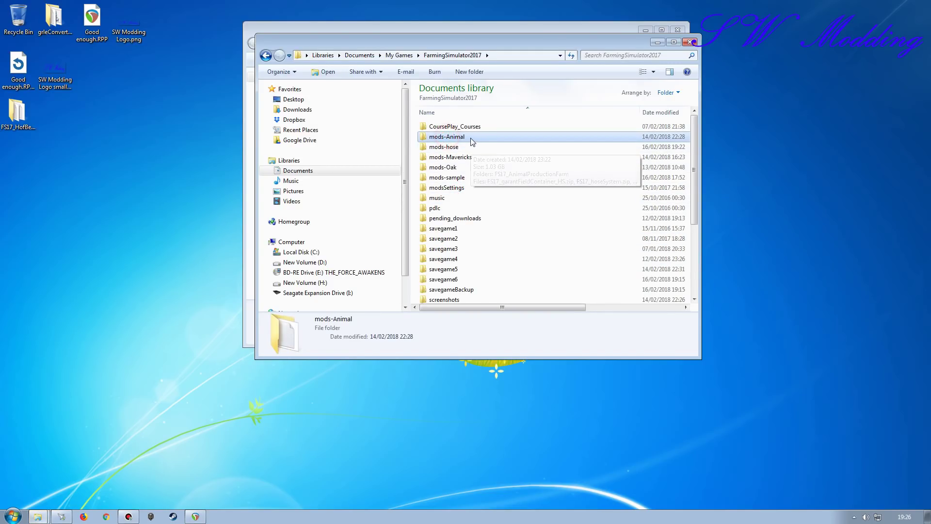
click(467, 137)
key(End)
key(BackSpace)
key(BackSpace)
key(BackSpace)
key(BackSpace)
key(BackSpace)
key(BackSpace)
key(Return)
Step: Open the FS17_AnimalProductionFarm folder inside mods and arrange its window beside the FS17_HofBergmann_Reloaded window
double_click(447, 138)
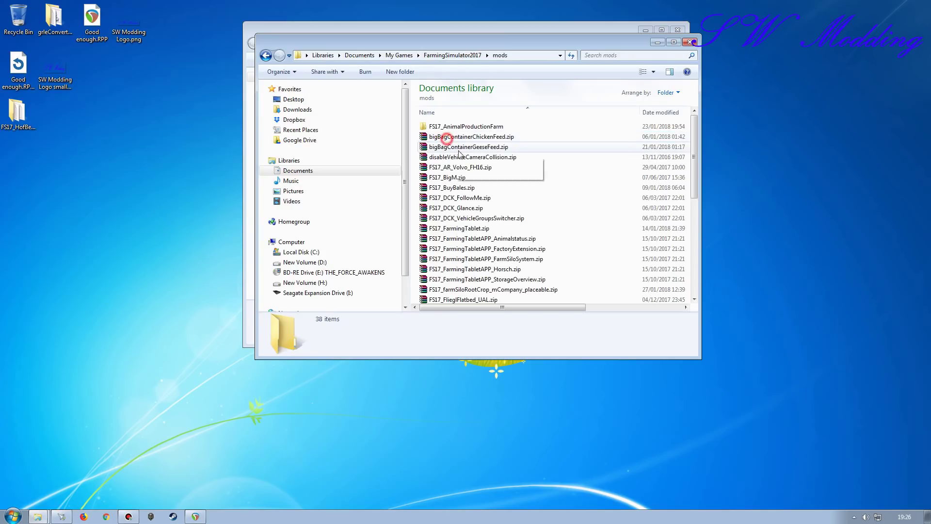
double_click(463, 127)
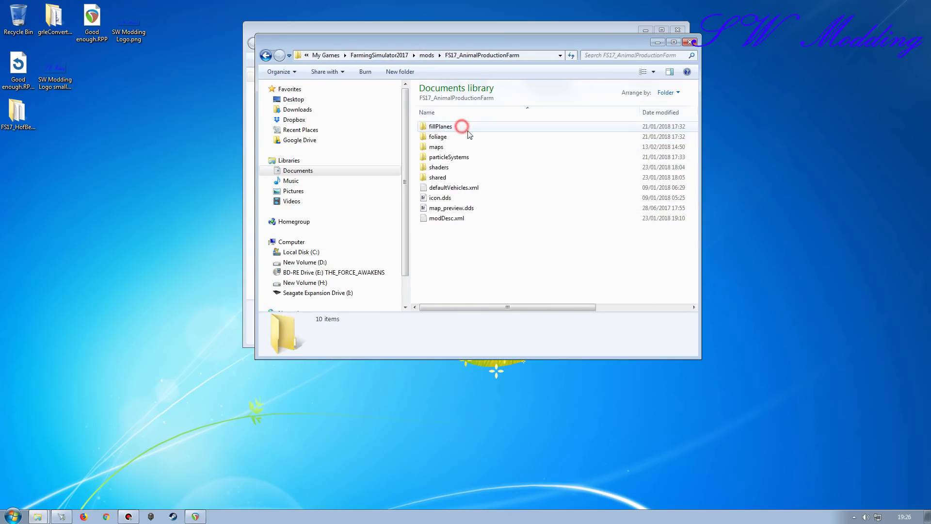
drag(445, 45, 565, 31)
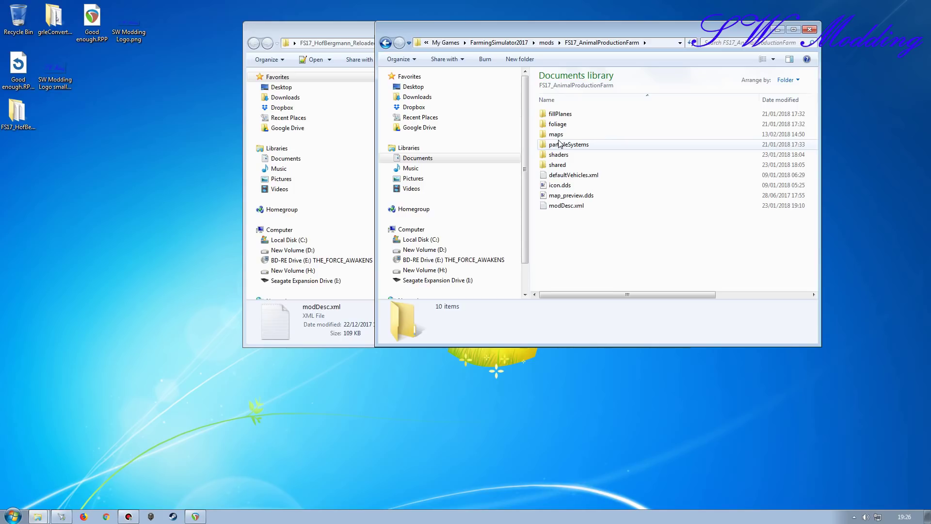
drag(354, 31, 221, 31)
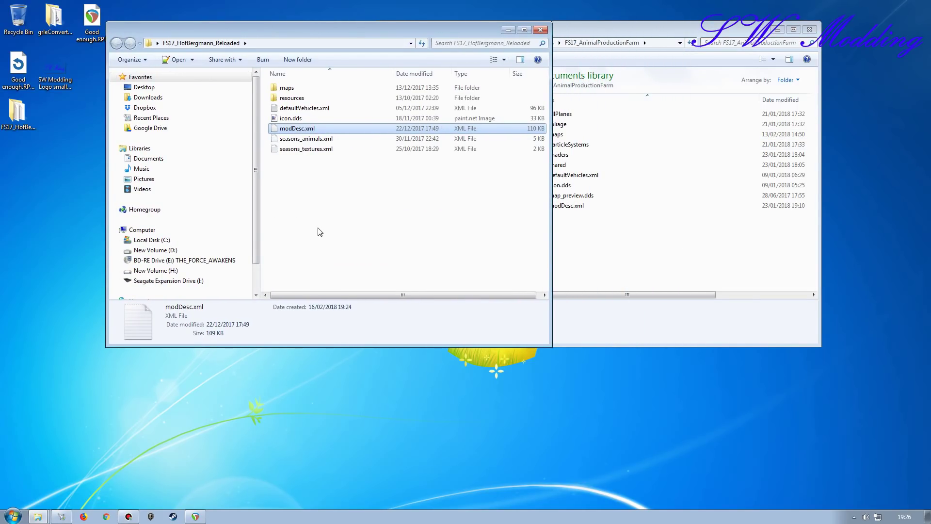
Step: Open map01.i3d from the maps folder of FS17_HofBergmann_Reloaded in GIANTS Editor
double_click(284, 88)
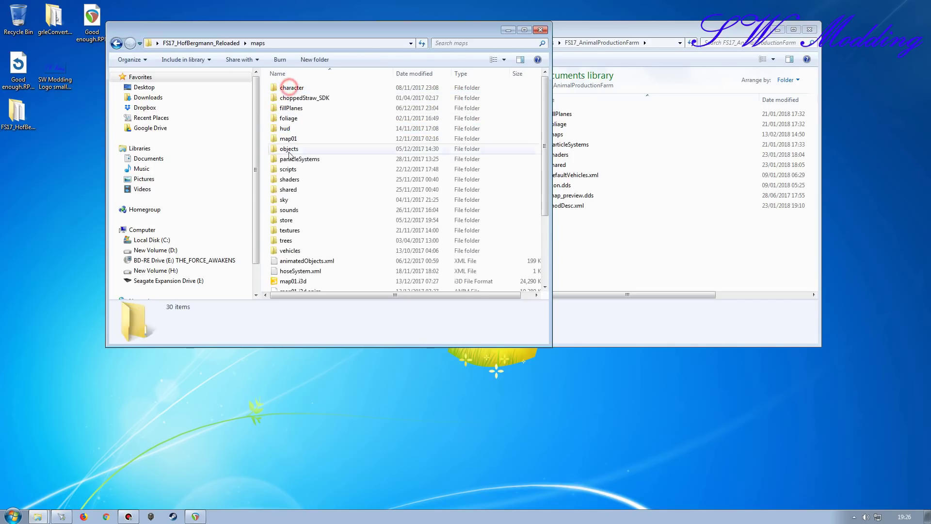
double_click(293, 281)
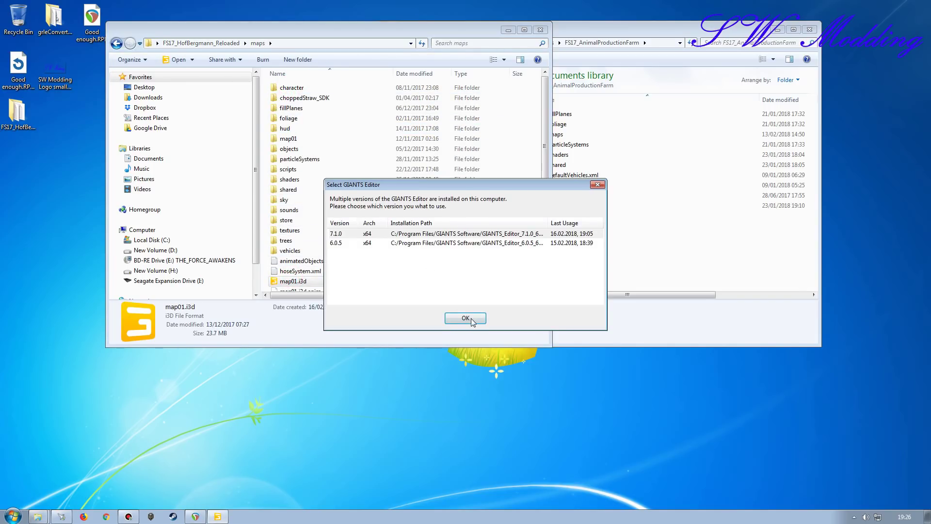
Step: Open the Hof Bergmann map in GIANTS Editor 7.1.0 and frame the liquidManureTank in cowsHusbandry's gameplay group
click(469, 317)
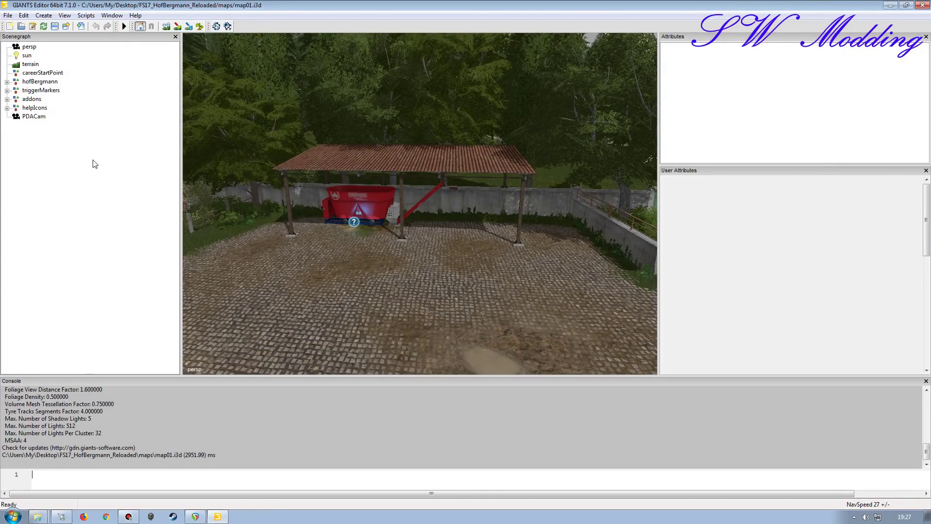
click(6, 82)
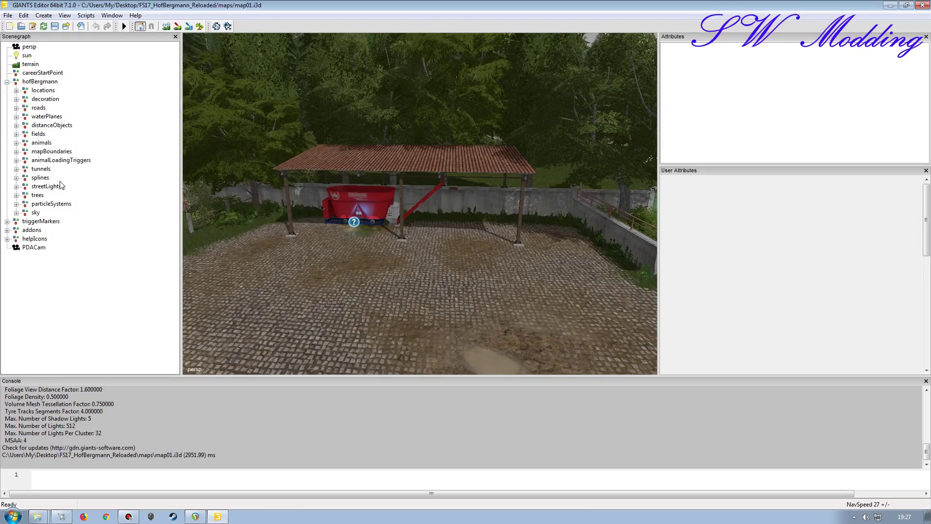
click(16, 143)
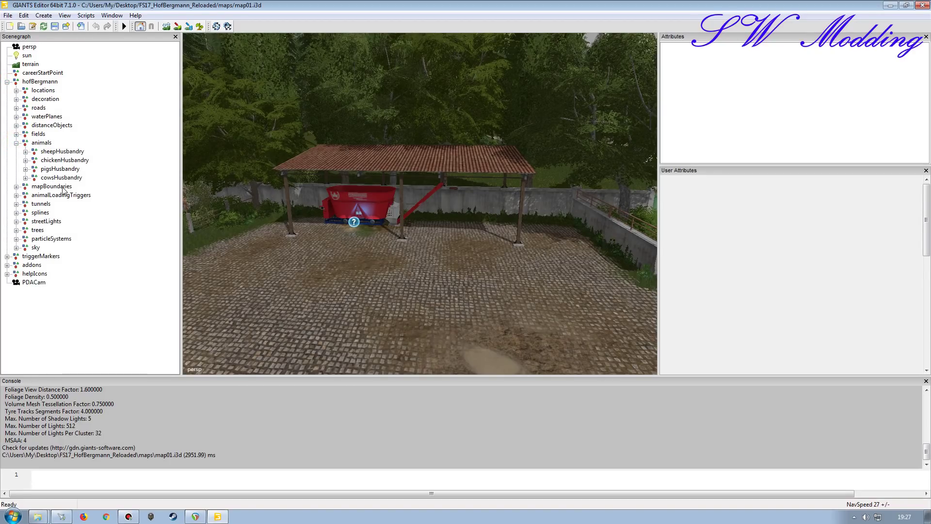
click(26, 178)
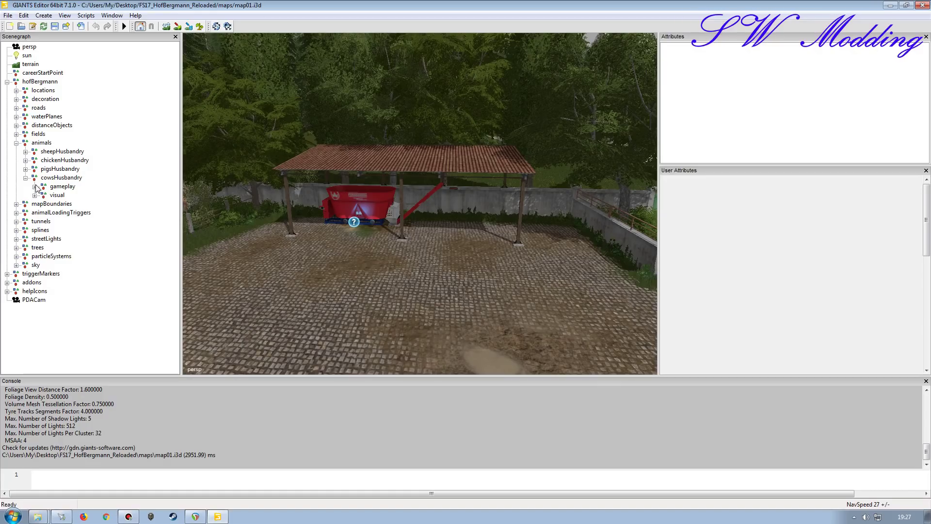
click(35, 186)
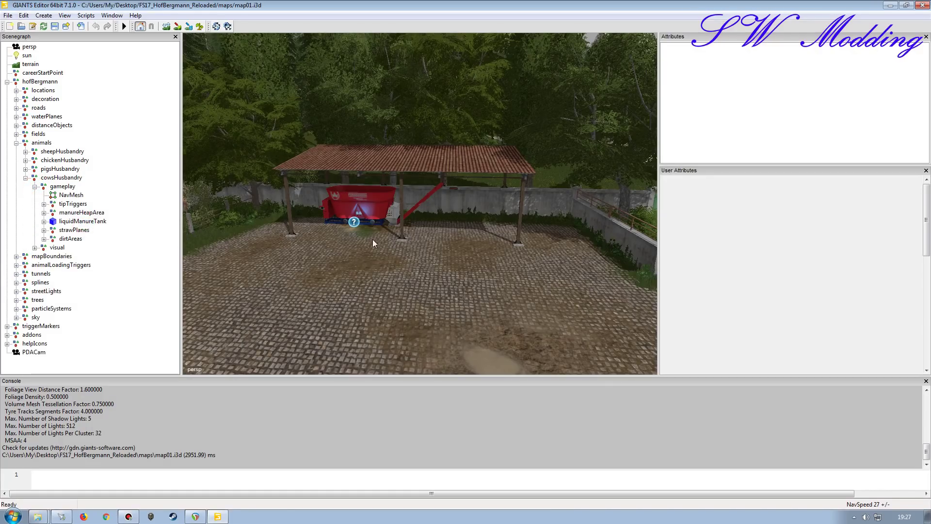
click(354, 237)
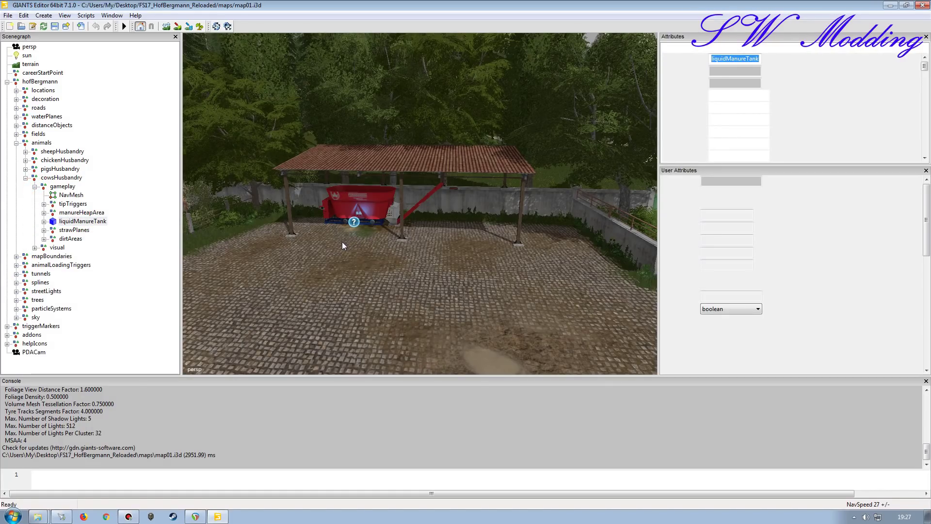
key(f)
alt+drag(391, 257, 315, 199)
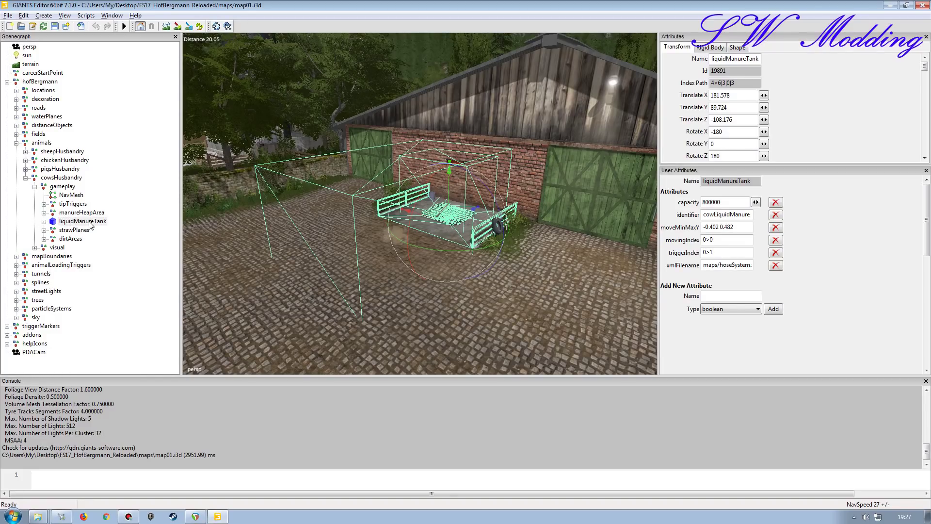
Step: Review the rigid body and transform attributes of the Hof Bergmann liquidManureTank
click(711, 47)
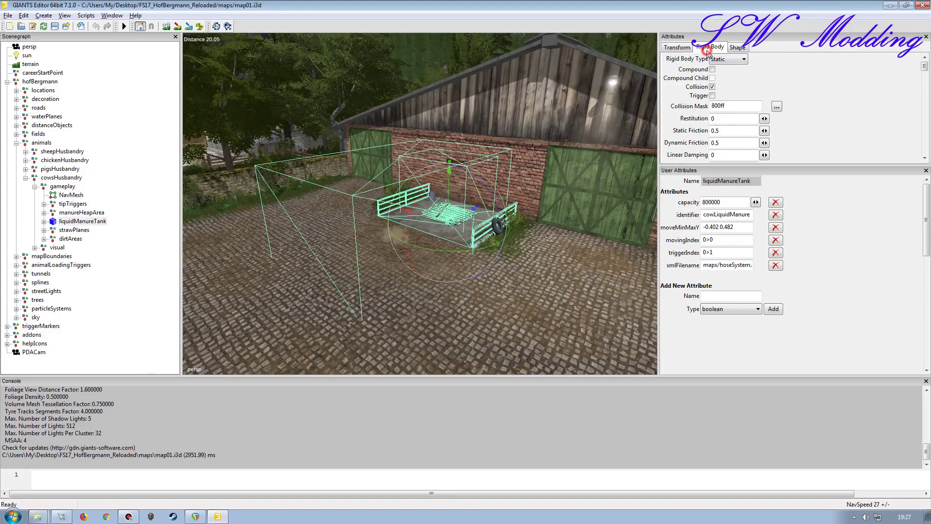
click(677, 47)
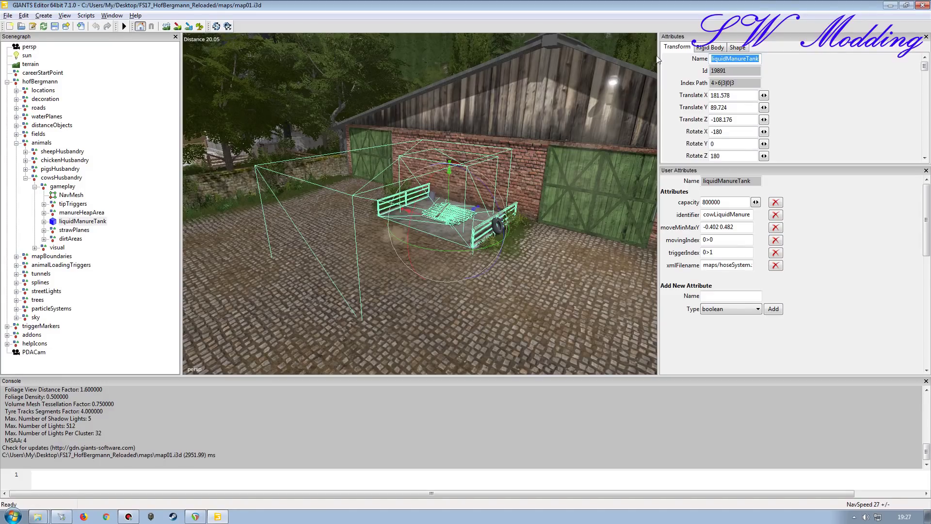
click(704, 48)
click(677, 47)
Step: Open map01.i3d from the FS17_AnimalProductionFarm maps folder in GIANTS Editor 7.1.0 and bring the cow barn's round manure pit into view
click(37, 501)
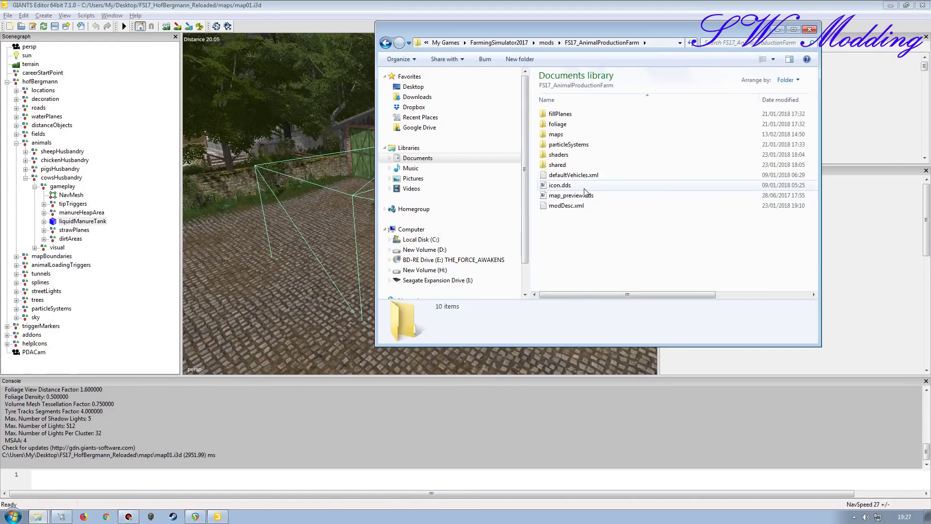
double_click(556, 135)
double_click(557, 256)
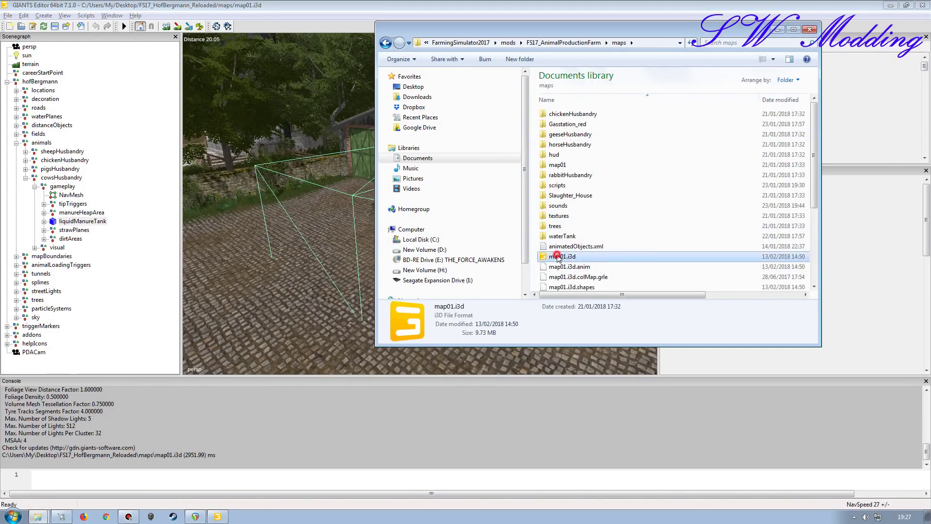
click(466, 318)
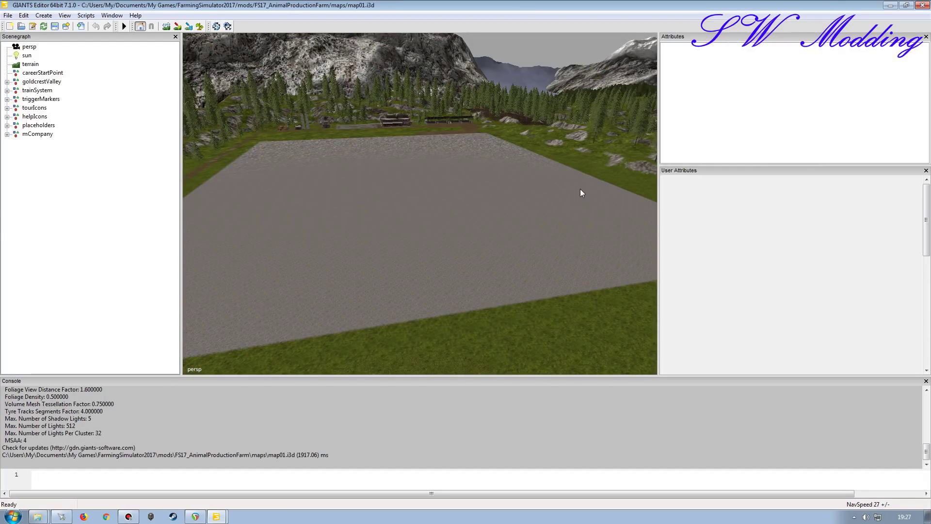
alt+drag(451, 190, 441, 221)
alt+right_drag(440, 221, 441, 228)
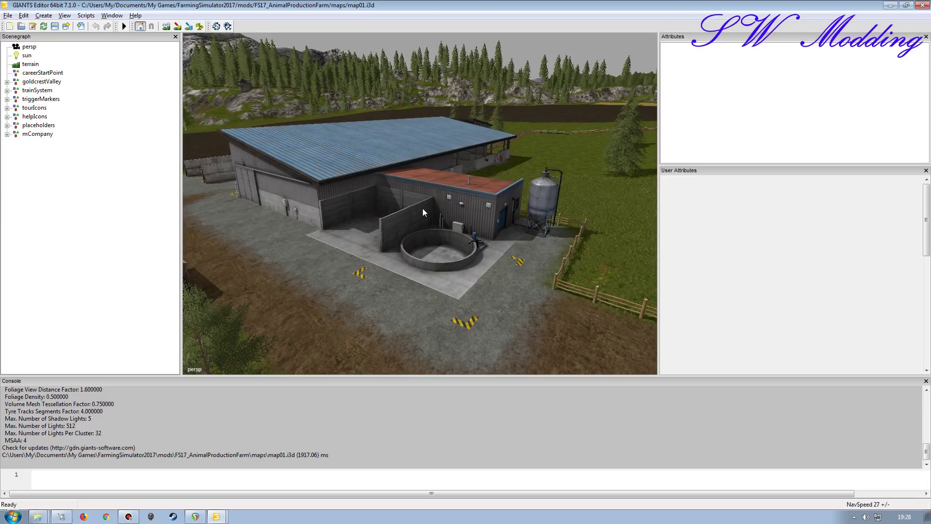
mouse_move(423, 202)
alt+mouse_down()
mouse_move(508, 210)
mouse_move(420, 205)
alt+mouse_up()
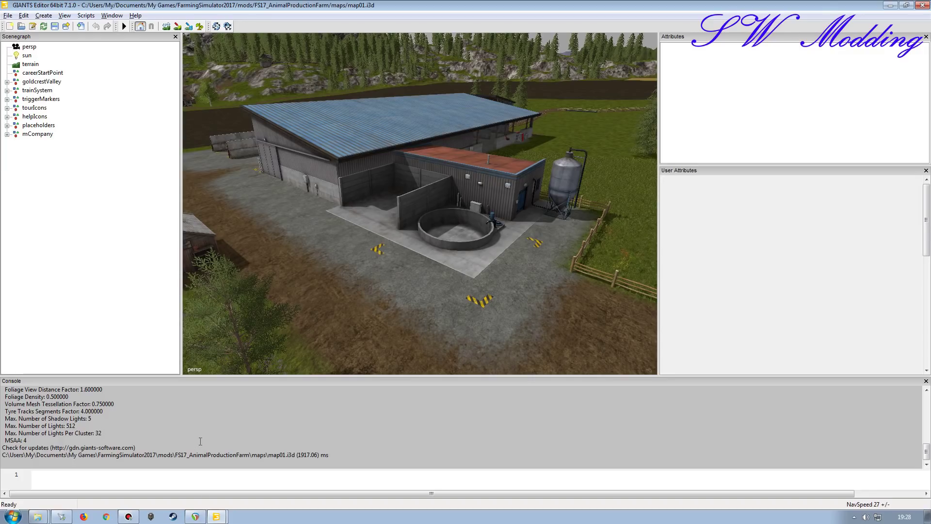
Step: Look back at the Hof Bergmann manure tank for comparison and return to the Animal Production Farm map
mouse_move(216, 516)
click(212, 481)
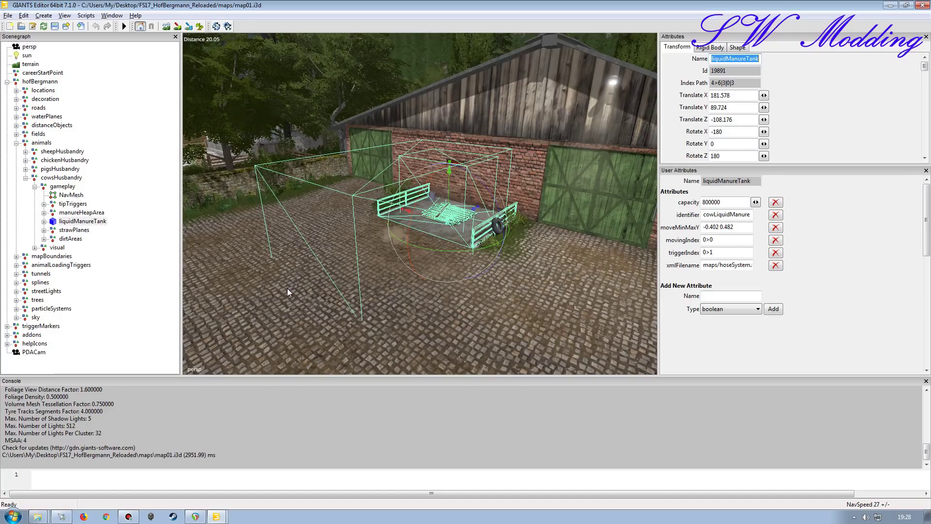
click(216, 516)
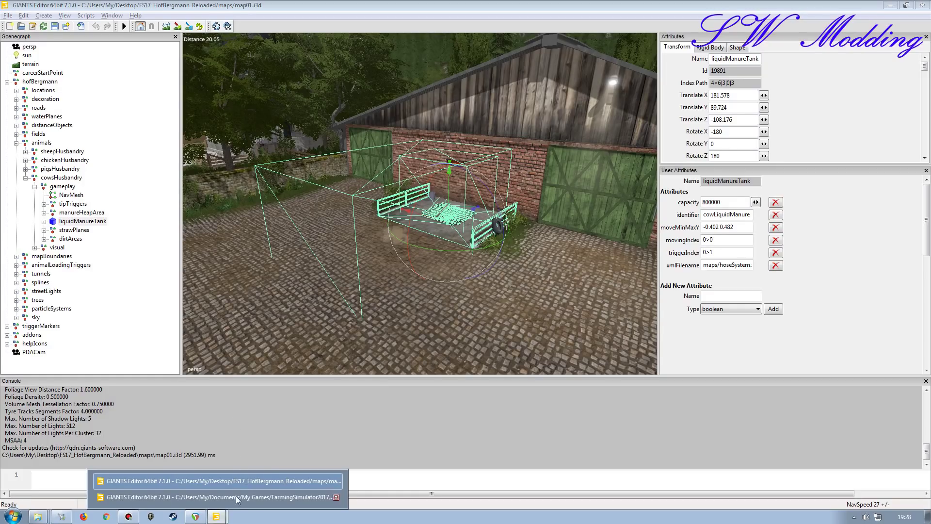
click(221, 497)
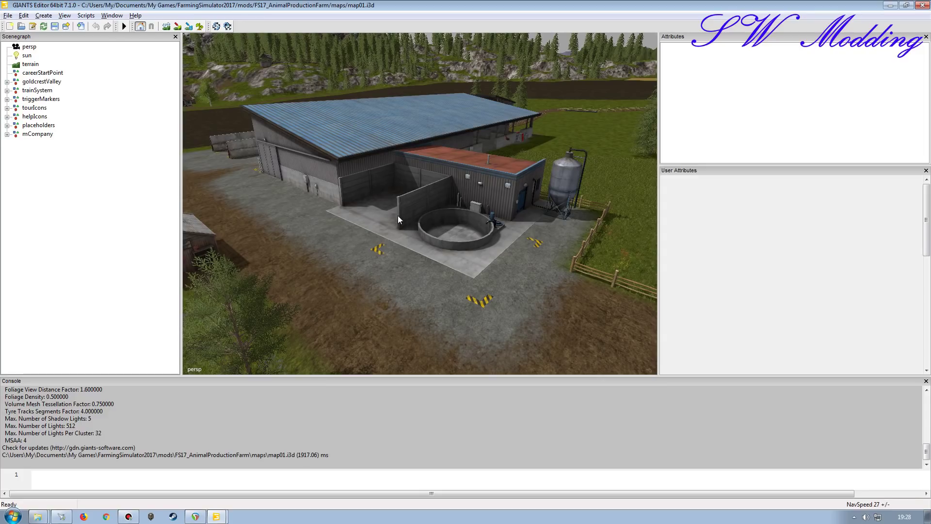
Step: Select the cow barn's liquidManureTank group in the Animal Production Farm map and inspect its attributes and child objects
click(472, 236)
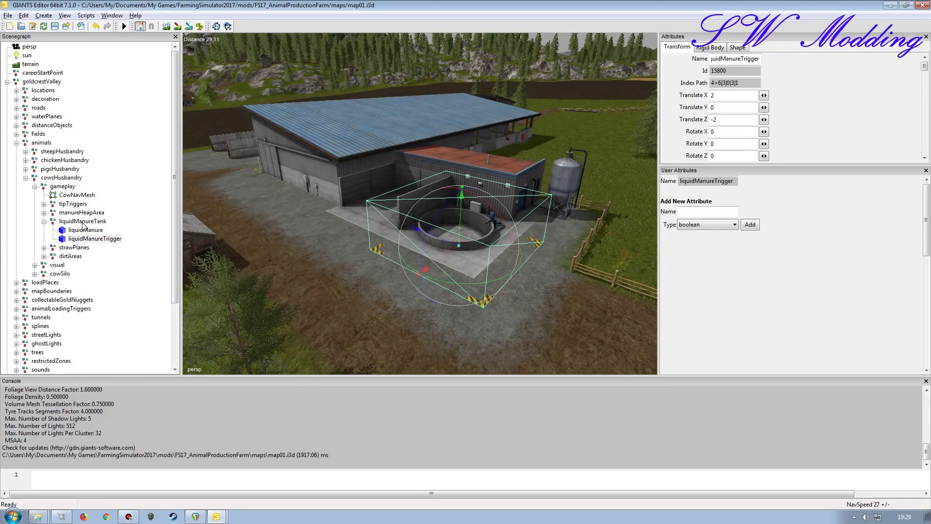
click(55, 222)
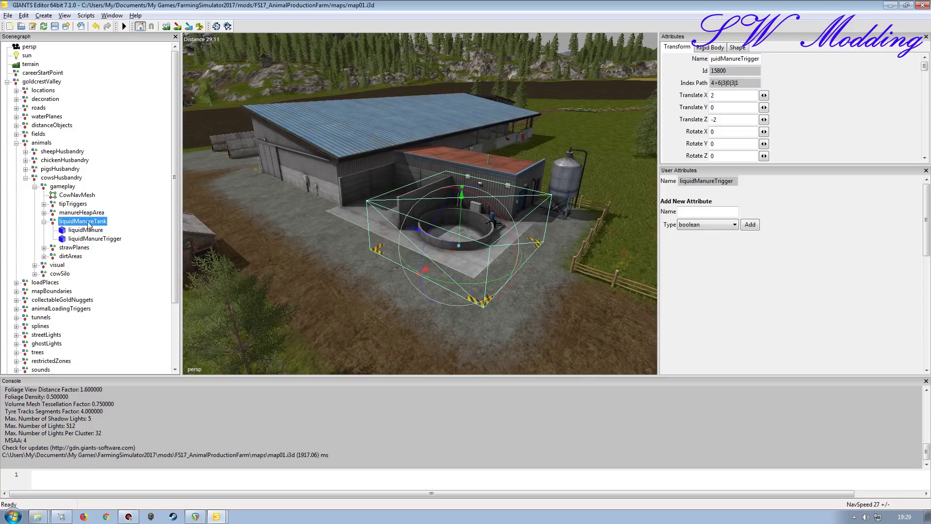
click(44, 221)
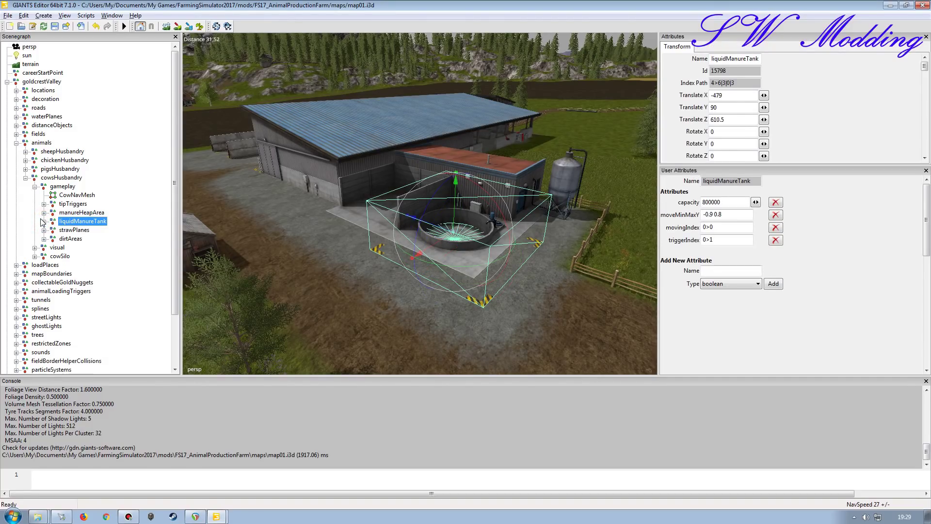
click(44, 221)
Step: Switch to the Hof Bergmann map and examine the child objects of its liquidManureTank
mouse_move(217, 516)
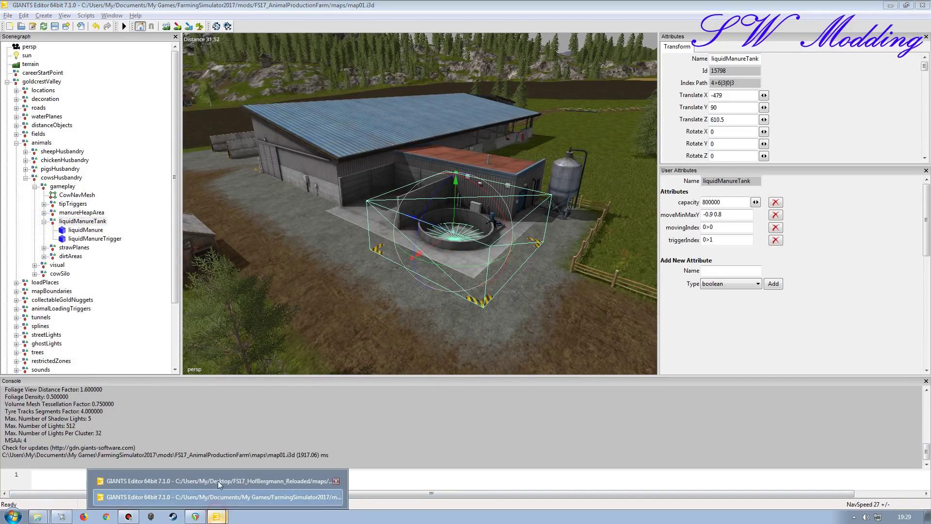
click(218, 476)
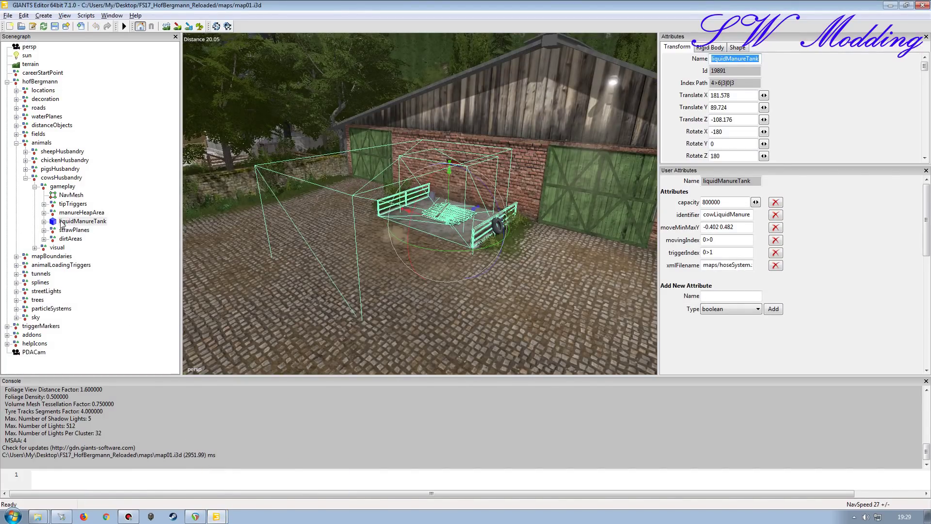
click(43, 221)
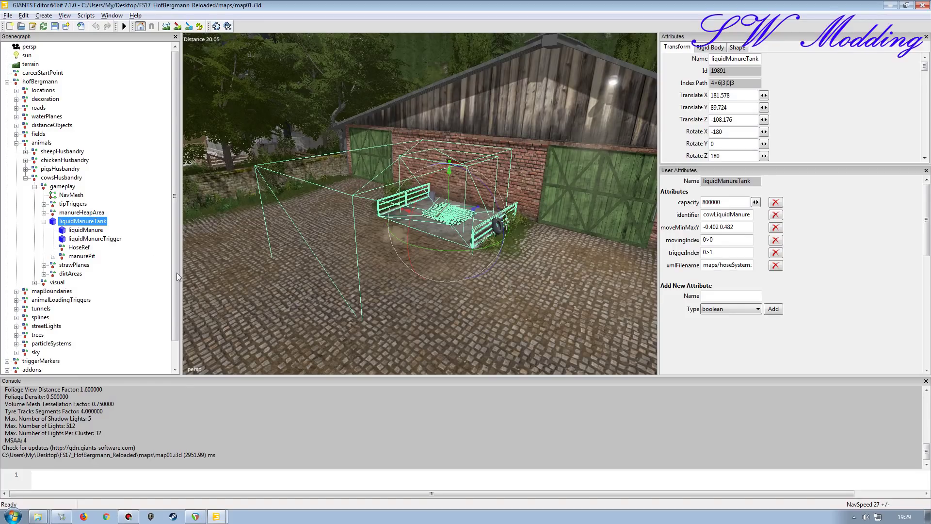
Step: Switch to the Animal Production Farm map and create a cube primitive
mouse_move(217, 517)
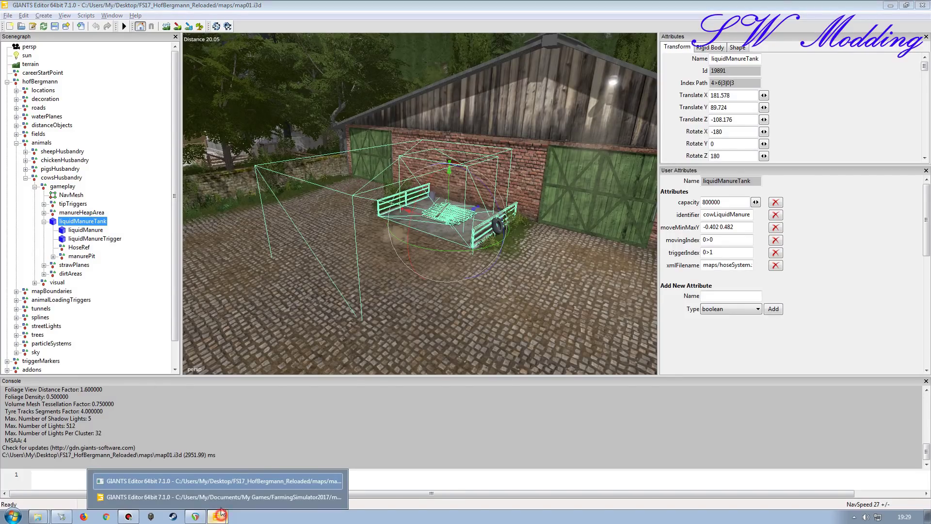
click(222, 496)
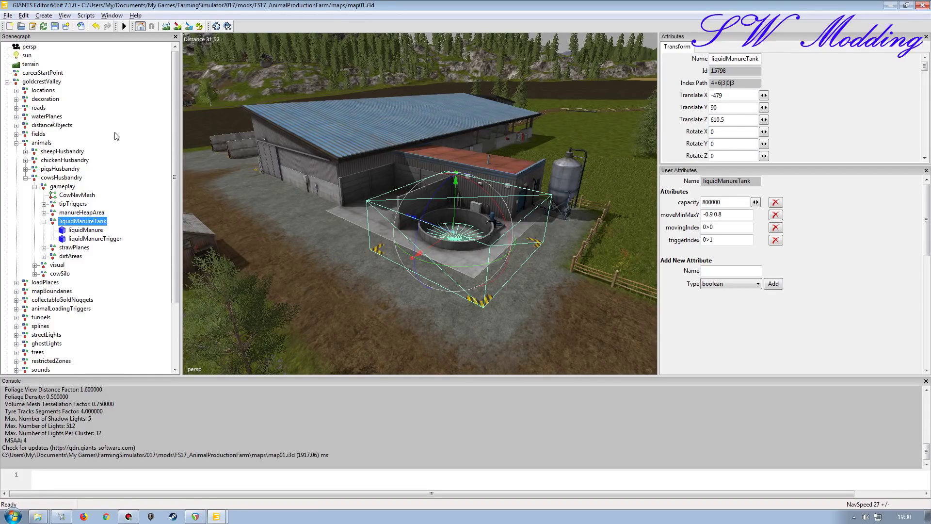
click(44, 15)
mouse_move(82, 90)
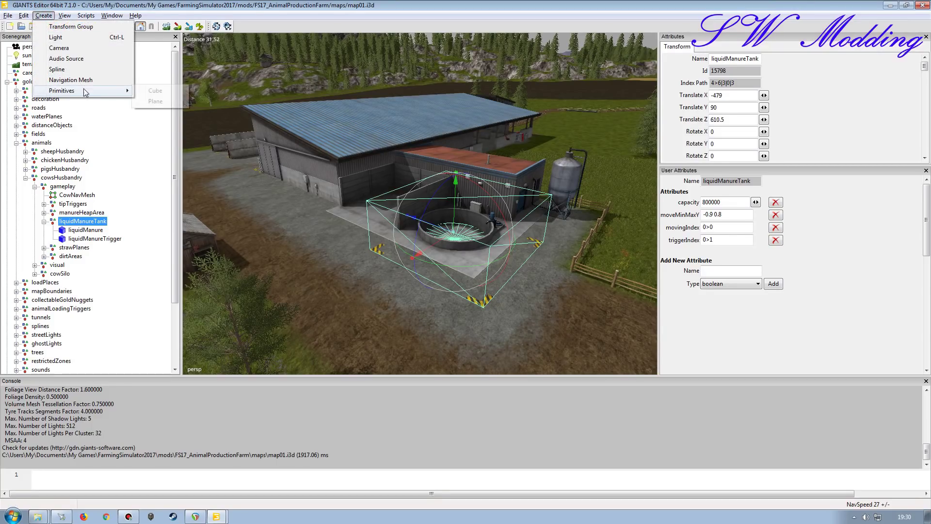
click(148, 88)
Step: Cut the new cube from the scene root and paste it into cowsHusbandry's gameplay group
scroll(174, 237, down, 3)
click(28, 361)
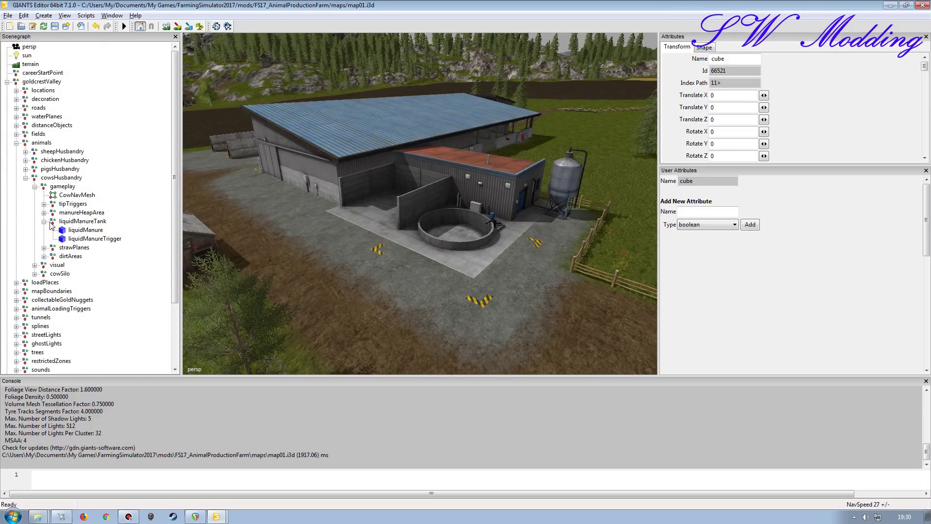
click(62, 186)
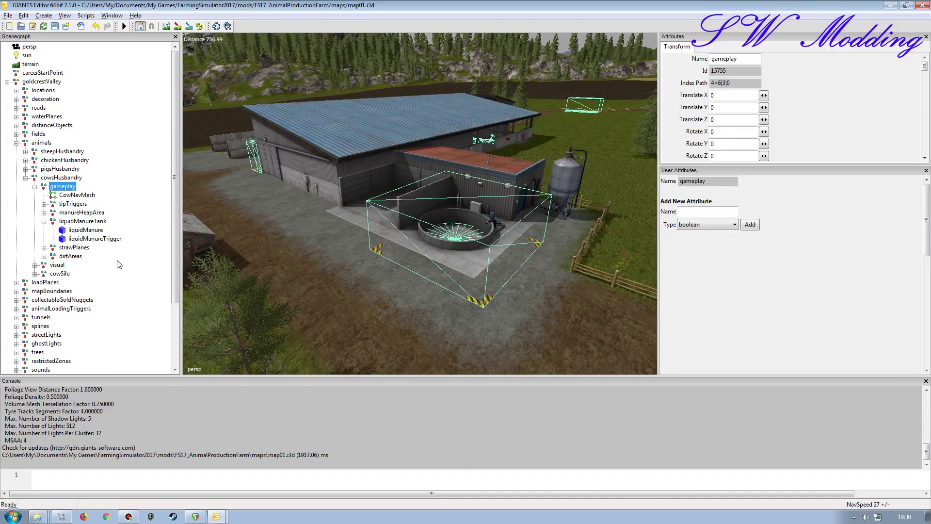
key(ctrl+v)
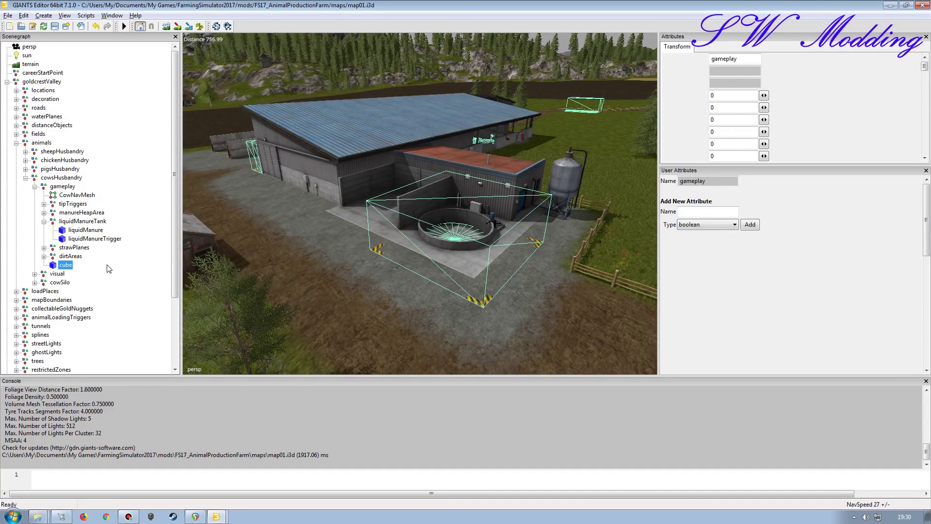
Step: Move the cube up three places in the gameplay group so it sits directly above liquidManureTank
right_click(64, 268)
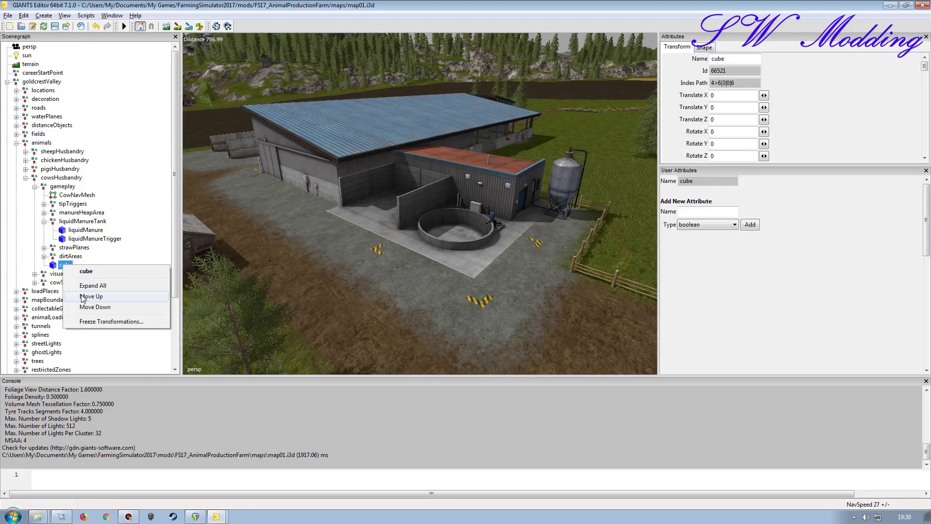
click(82, 292)
right_click(66, 257)
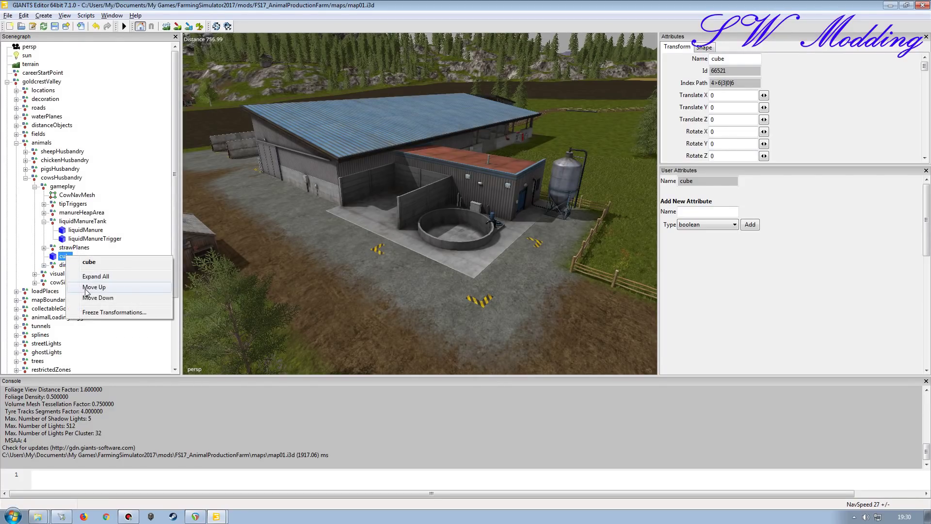
click(86, 290)
right_click(65, 251)
click(74, 278)
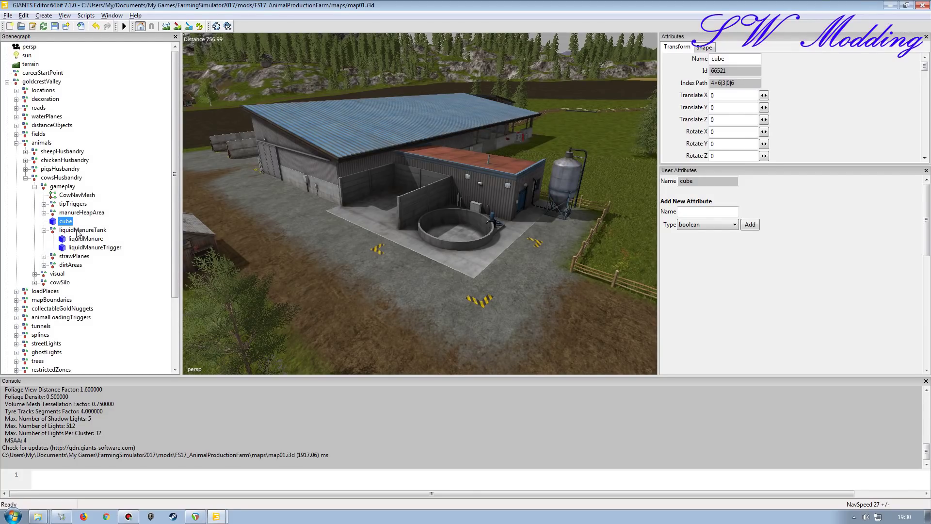
Step: Cut liquidManure and liquidManureTrigger out of liquidManureTank and paste them into the cube
click(91, 231)
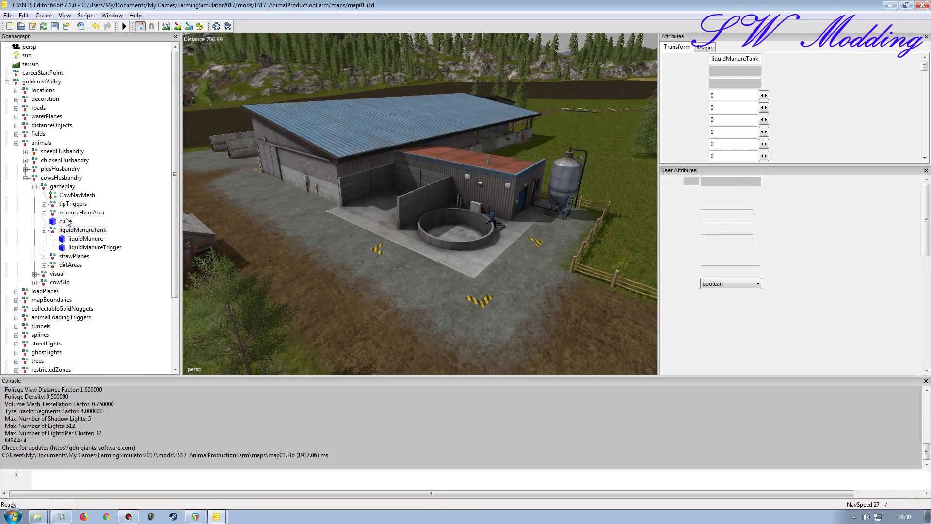
click(82, 240)
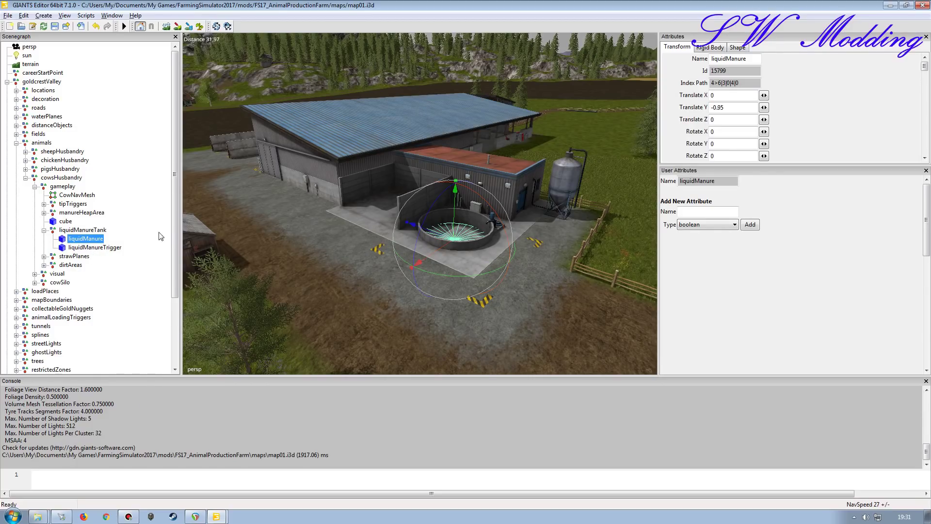
ctrl+click(95, 247)
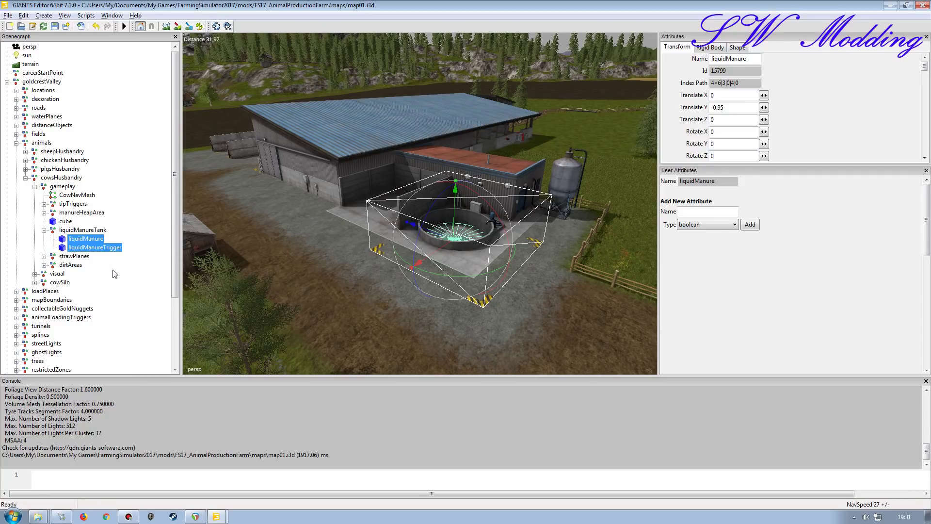
key(Delete)
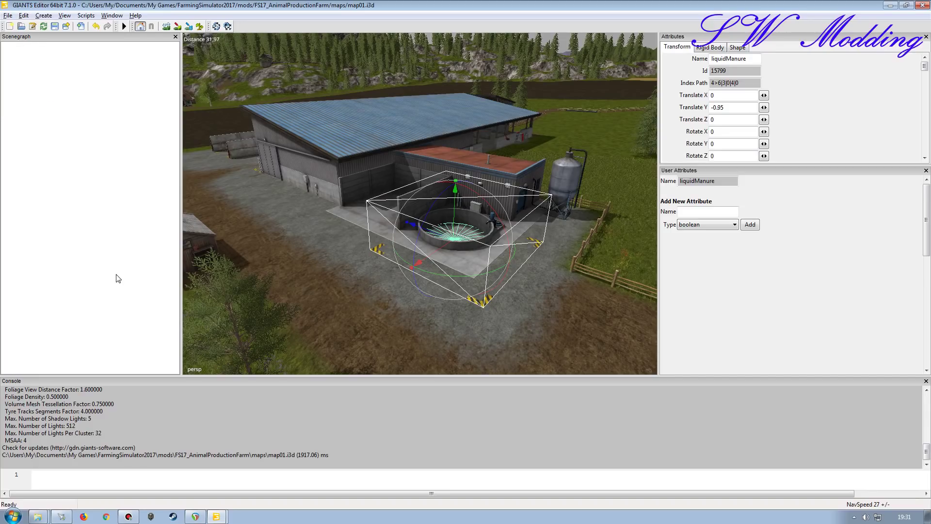
click(65, 221)
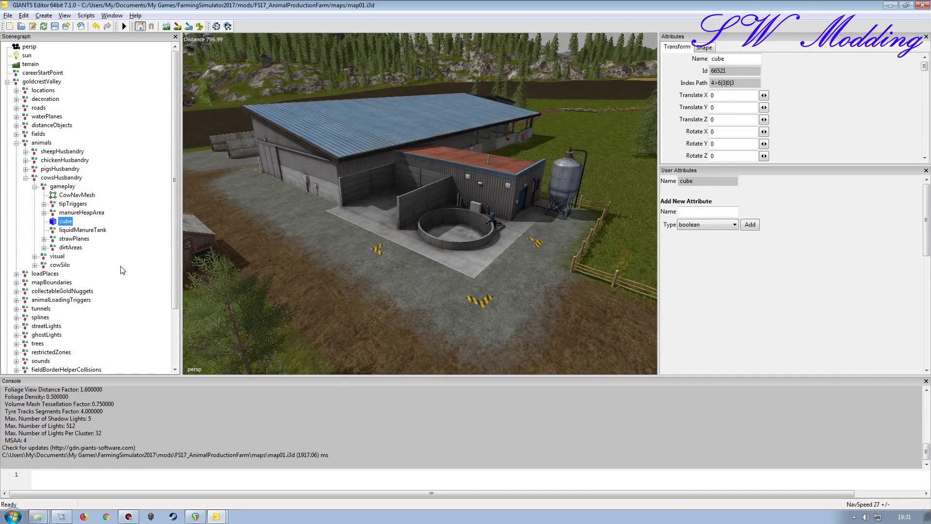
key(ctrl+v)
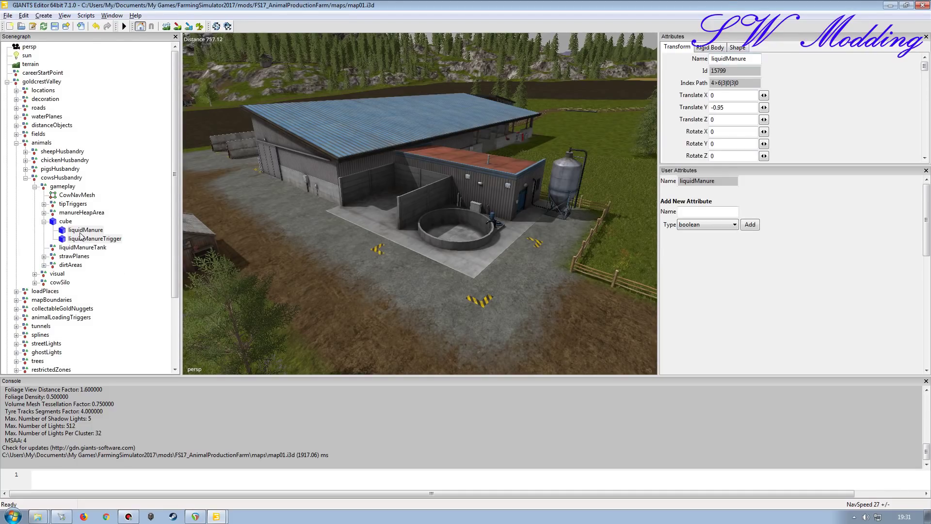
click(66, 222)
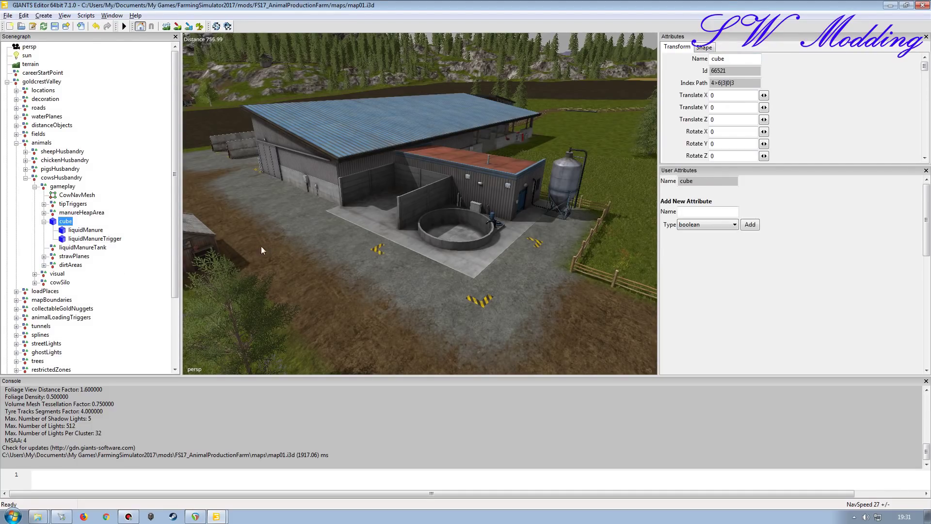
Step: Copy liquidManureTank's position to the cube: Translate X -479, Y 90, Z 610.5
click(93, 248)
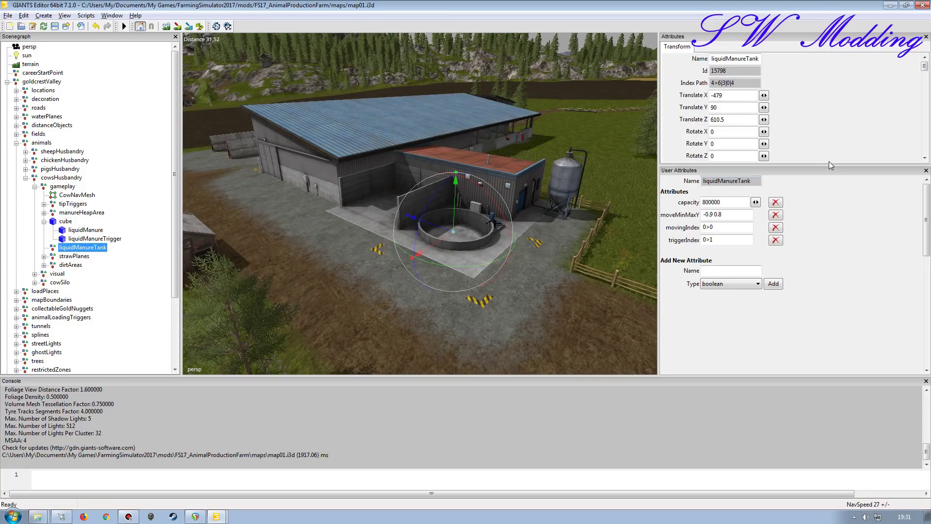
drag(827, 164, 827, 291)
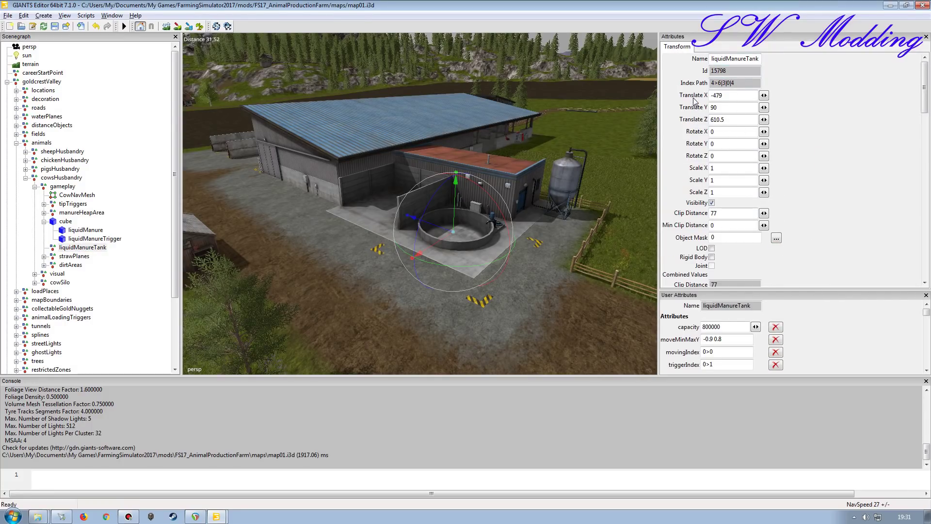
click(734, 95)
click(65, 221)
click(737, 96)
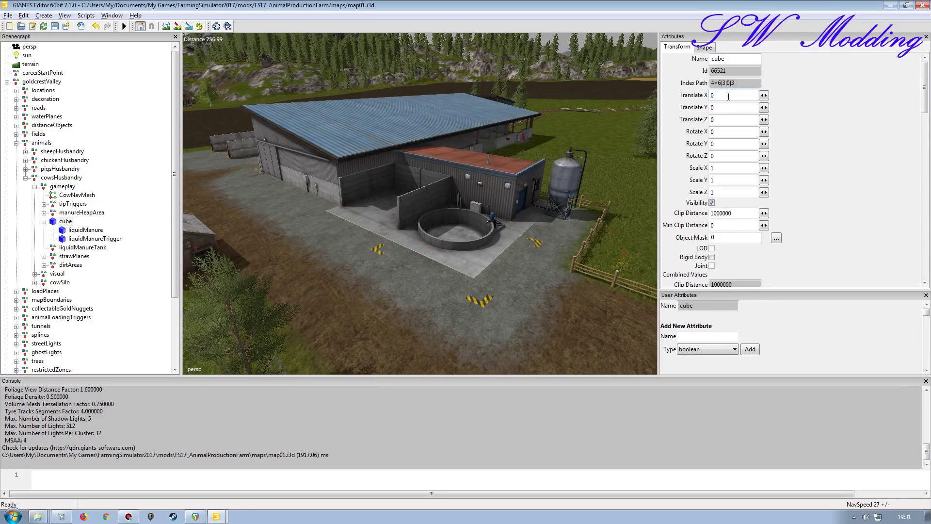
text(-479)
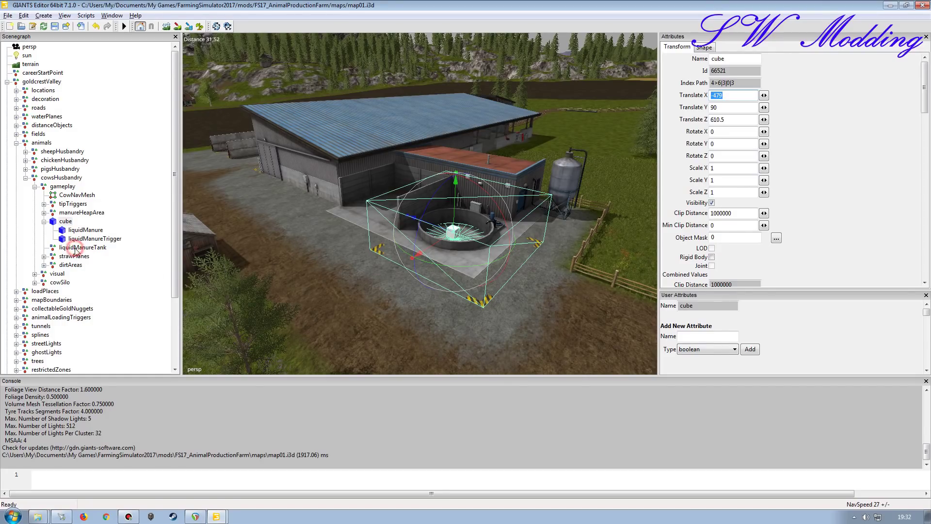
Step: Rename the cube as liquidManureTank, copying the name from the original transform group
click(73, 221)
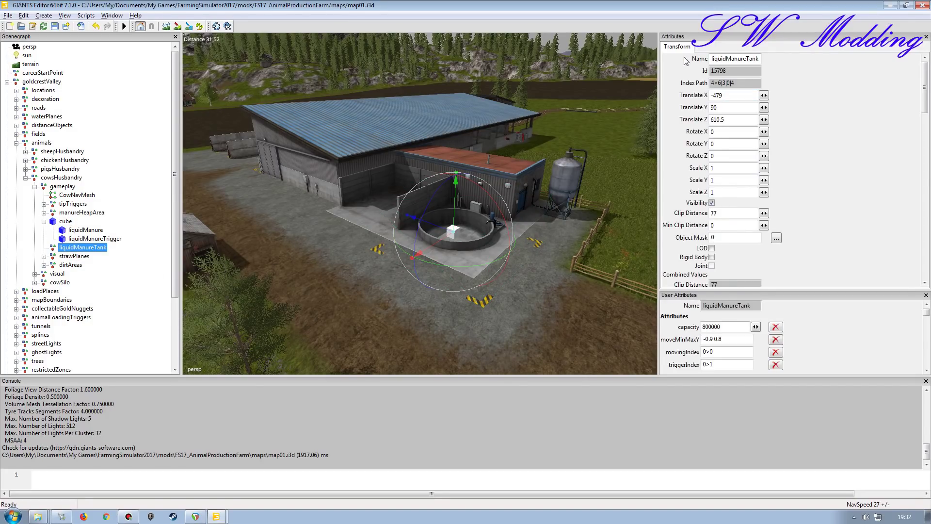
double_click(734, 59)
key(ctrl+c)
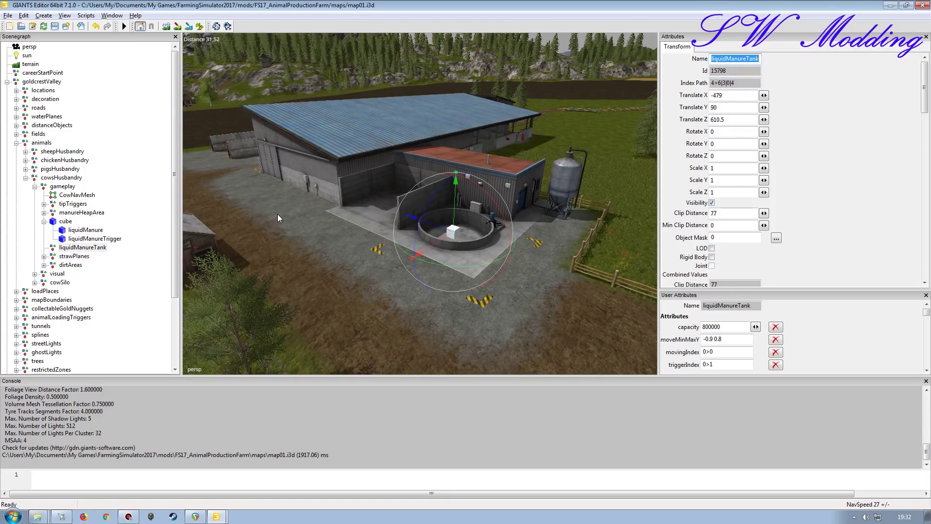
click(63, 221)
double_click(739, 58)
key(ctrl+v)
key(Return)
Step: Make the renamed cube a rigid body and show its rigid body settings
click(79, 221)
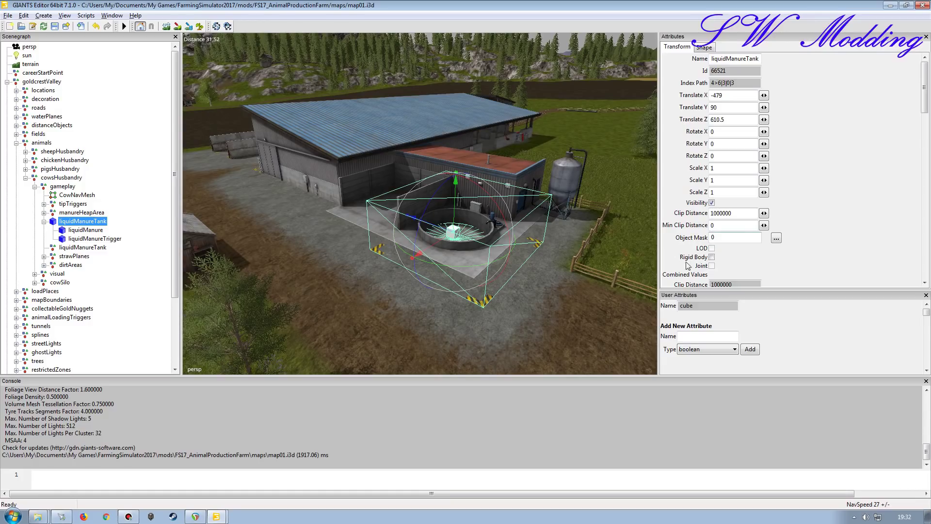
click(711, 257)
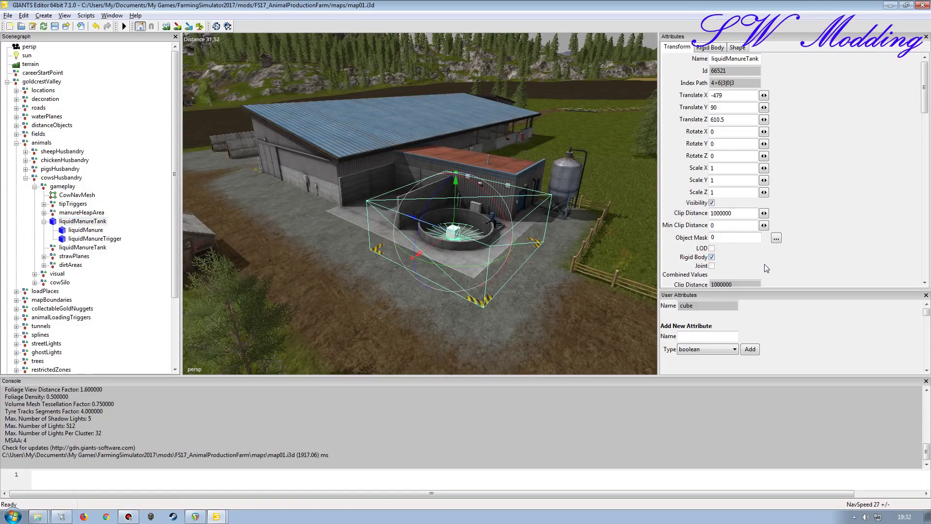
click(713, 48)
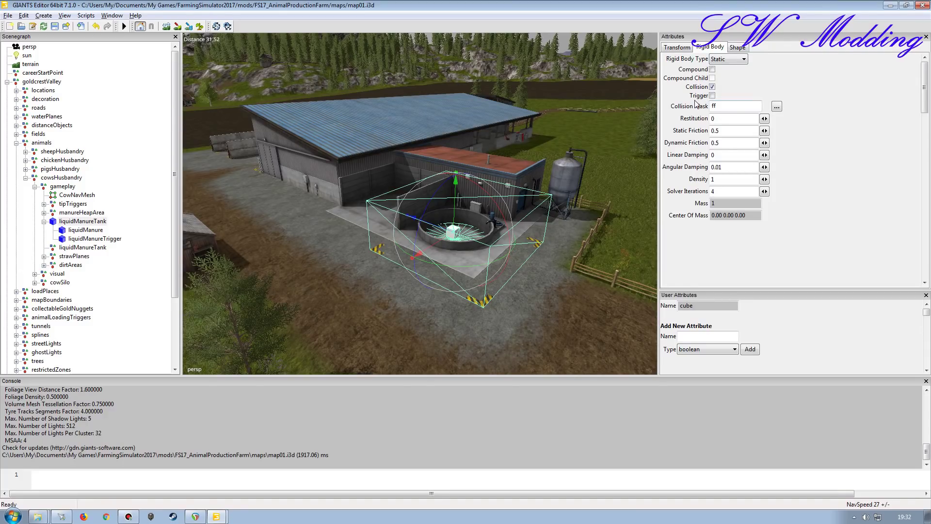
Step: Switch to the Hof Bergmann map and compare its liquidManureTank's rigid body settings and collision mask bits with the new tank's
click(216, 516)
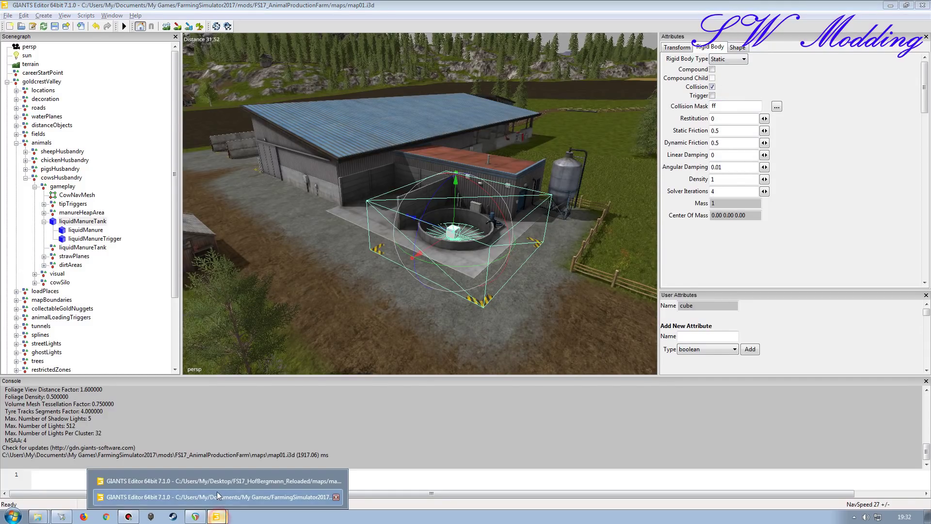
click(217, 491)
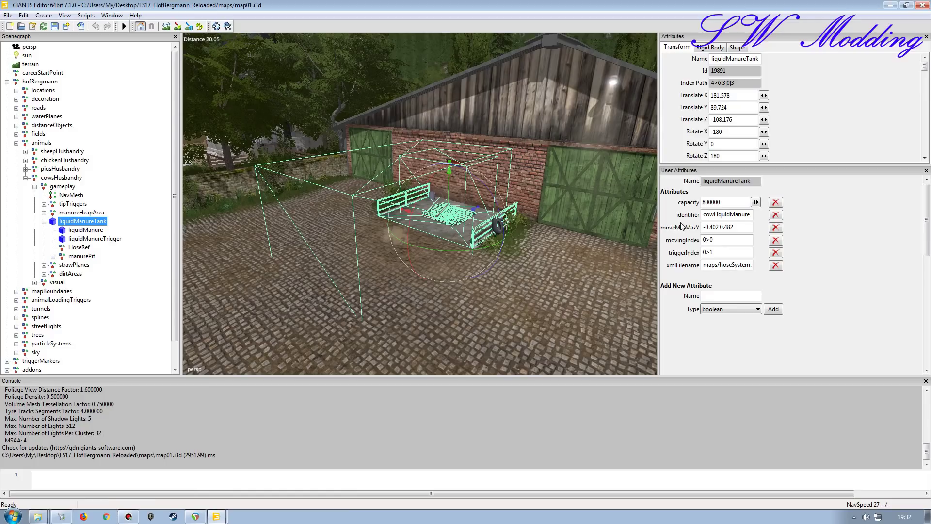
click(710, 47)
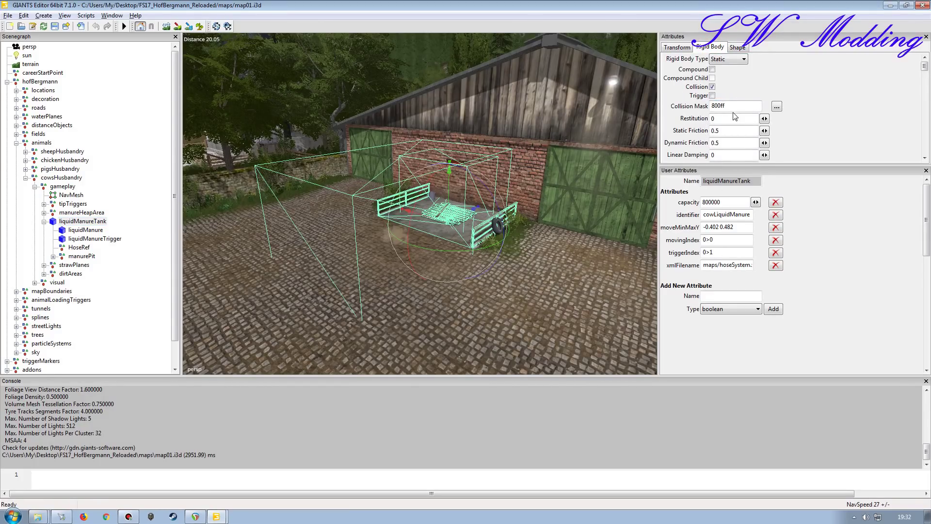
click(776, 106)
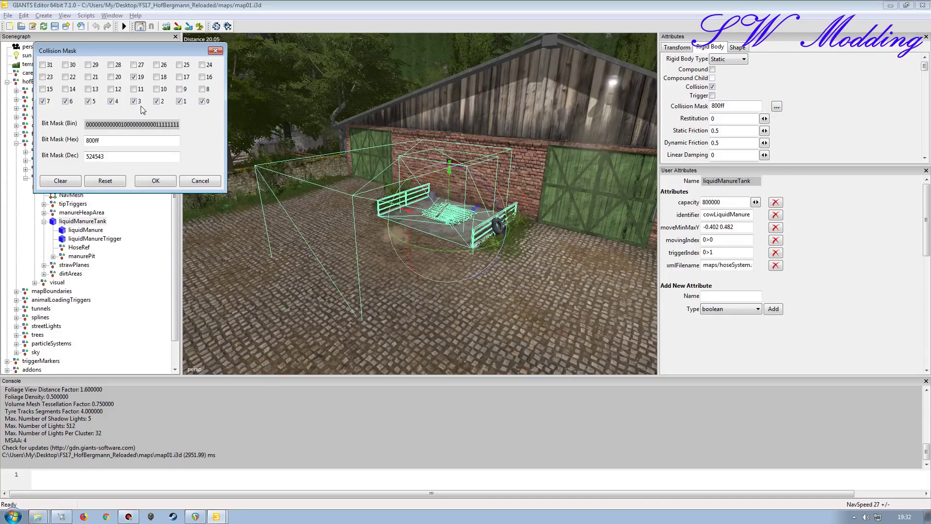
click(200, 181)
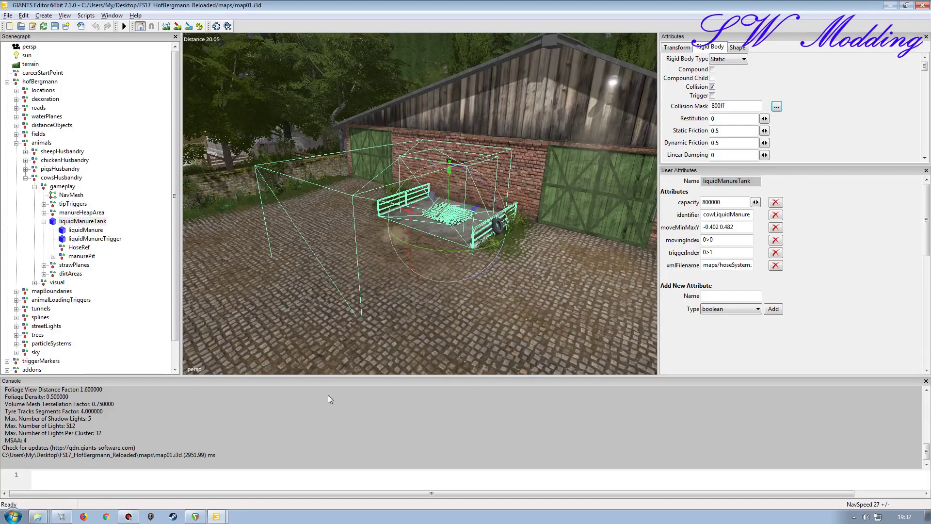
click(216, 517)
click(220, 495)
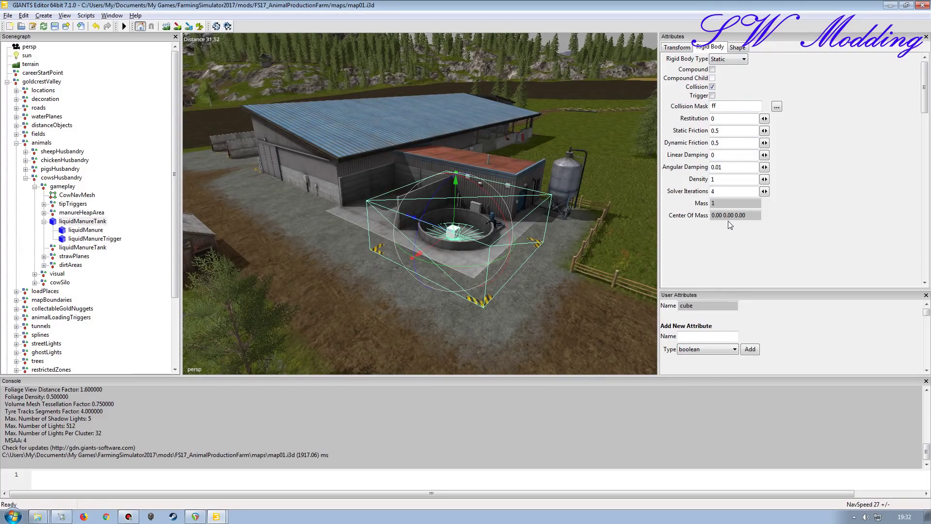
mouse_move(224, 518)
click(209, 482)
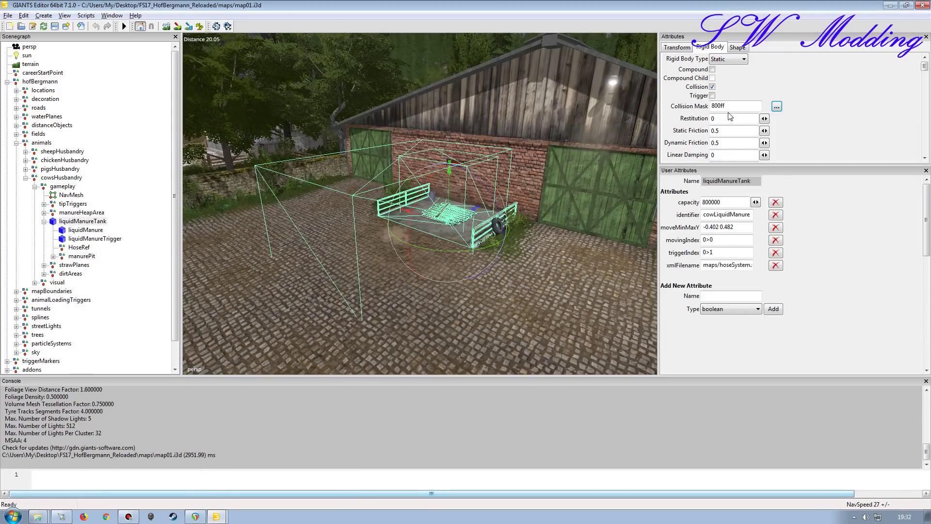
click(776, 107)
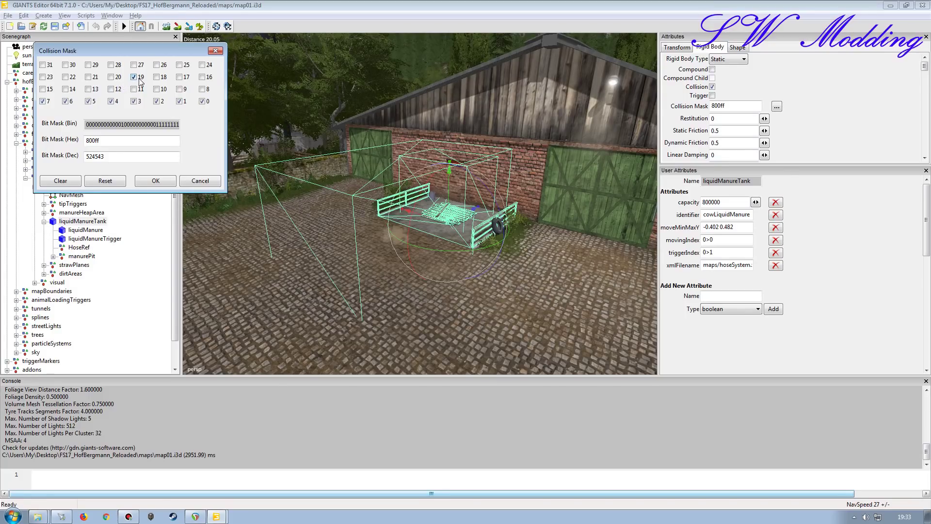
click(200, 181)
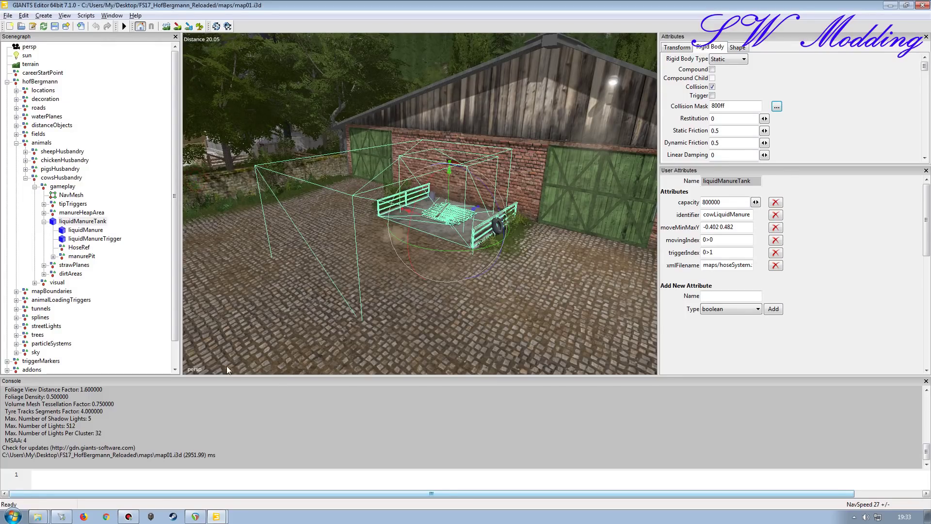
Step: Switch to the Animal Production Farm map and enable bit 19 in the new tank's collision mask, giving 800ff
mouse_move(216, 515)
click(214, 498)
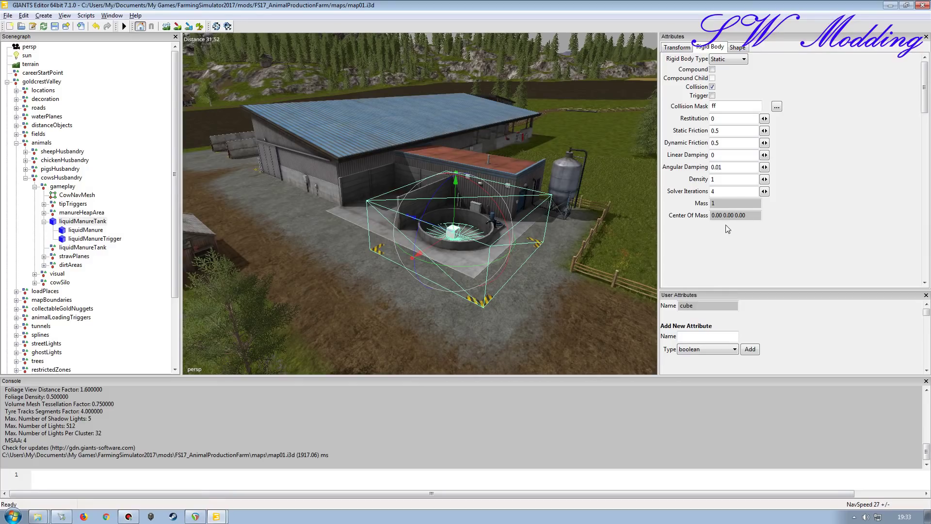
click(777, 106)
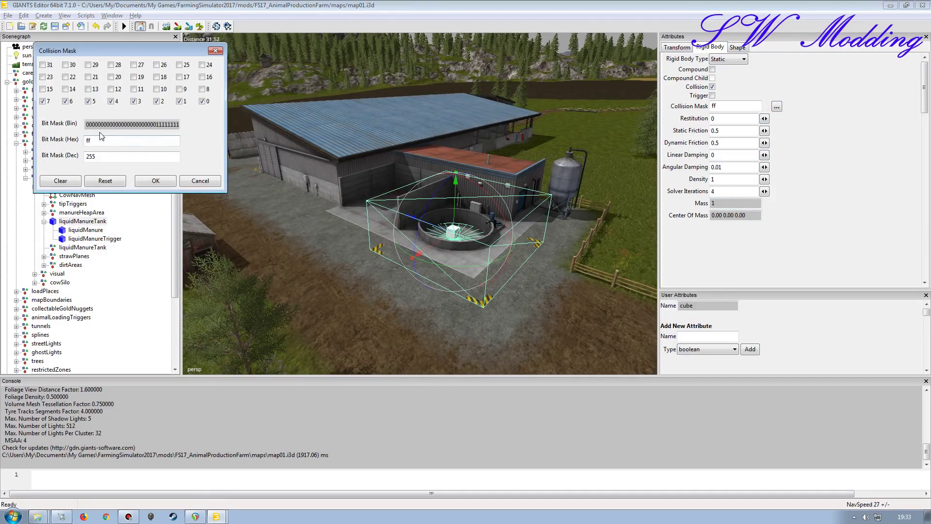
click(134, 77)
click(148, 180)
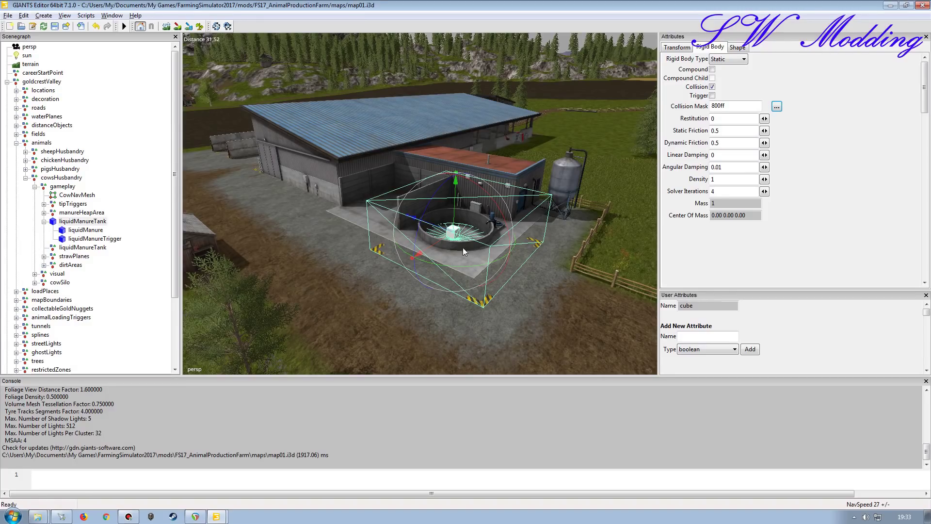
Step: Make the new tank's cube shape non-renderable and toggle its Distance Blending option
scroll(429, 237, up, 5)
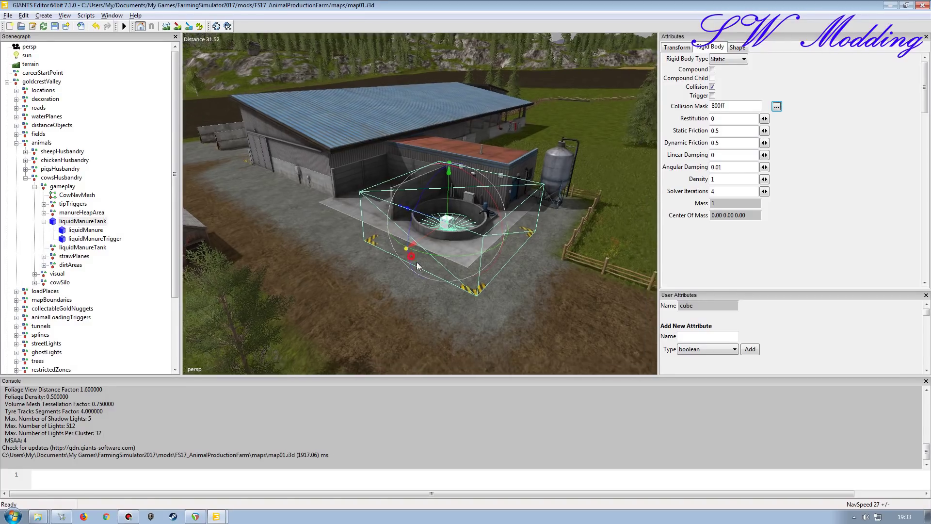
scroll(426, 236, up, 8)
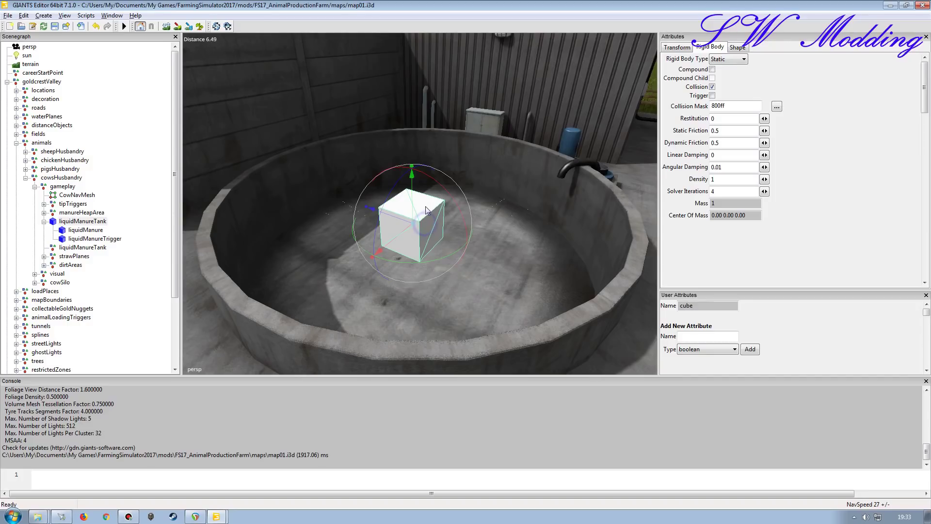
scroll(408, 204, down, 6)
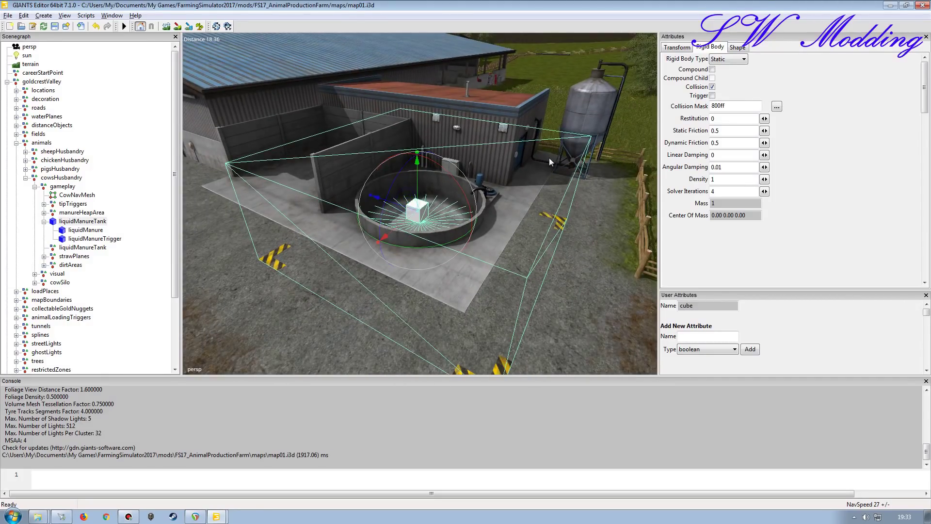
click(736, 47)
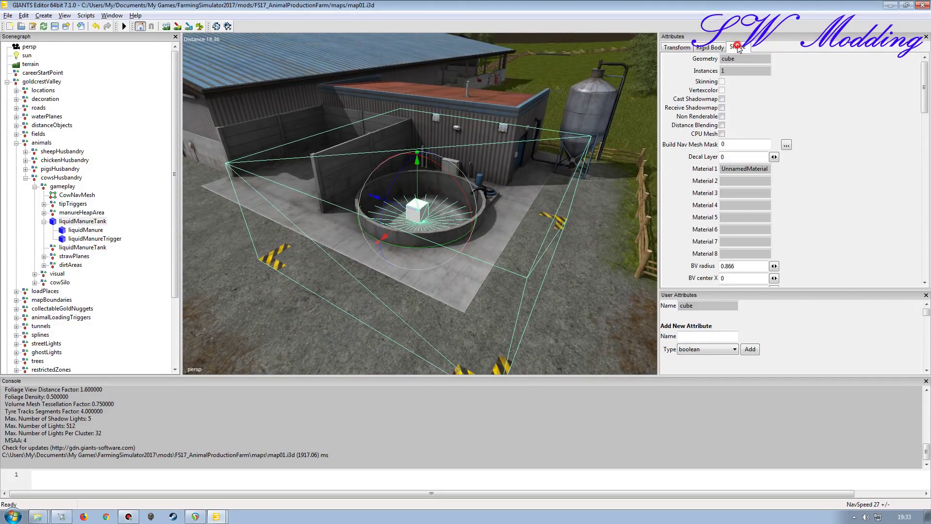
click(721, 116)
click(721, 125)
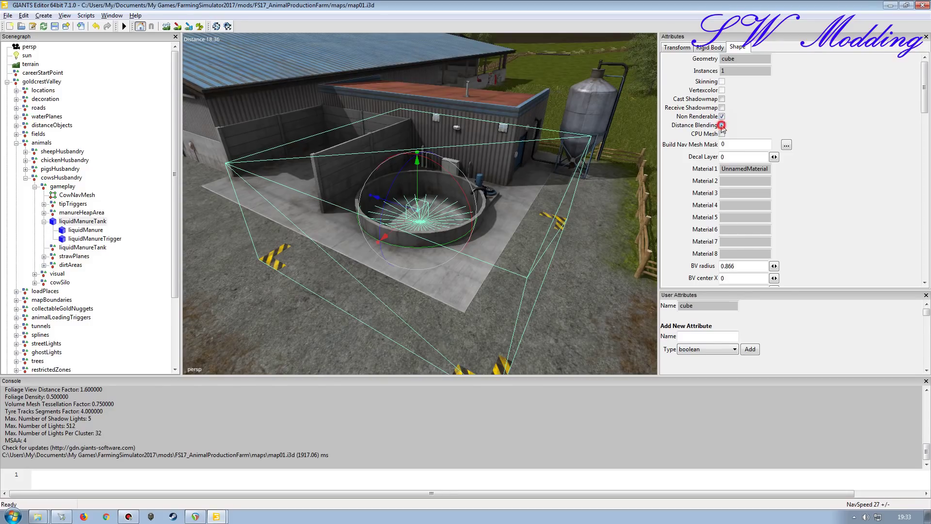
click(704, 48)
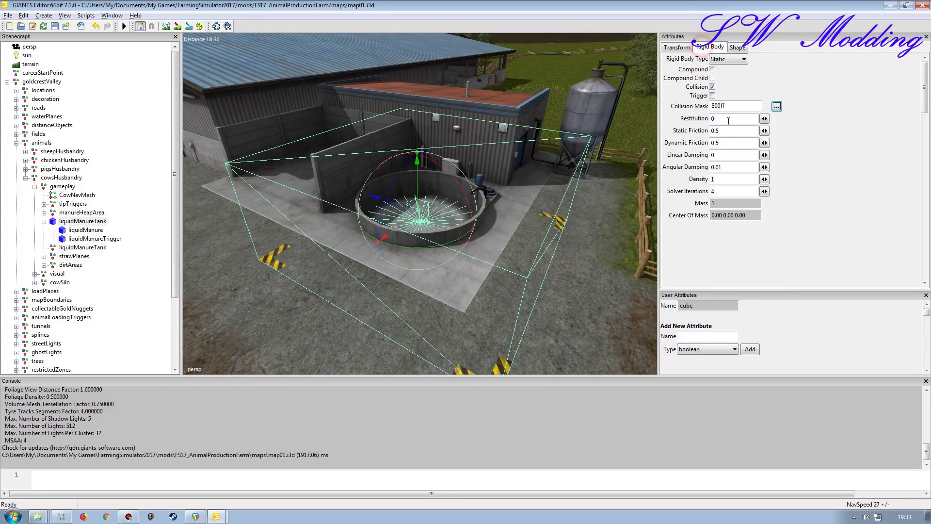
click(676, 48)
click(135, 231)
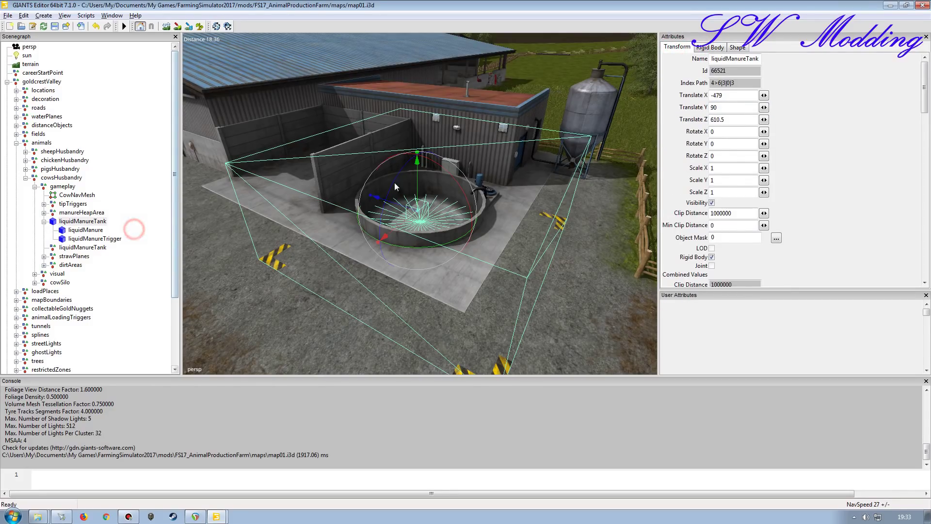
Step: Check the liquidManureTank's user attributes in the Hof Bergmann map and return to the Animal Production Farm map
click(81, 223)
mouse_move(461, 260)
alt+mouse_down()
mouse_move(413, 213)
mouse_move(388, 237)
mouse_move(435, 252)
mouse_move(435, 219)
mouse_move(463, 245)
alt+mouse_up()
alt+right_drag(463, 245, 451, 241)
alt+drag(451, 241, 415, 245)
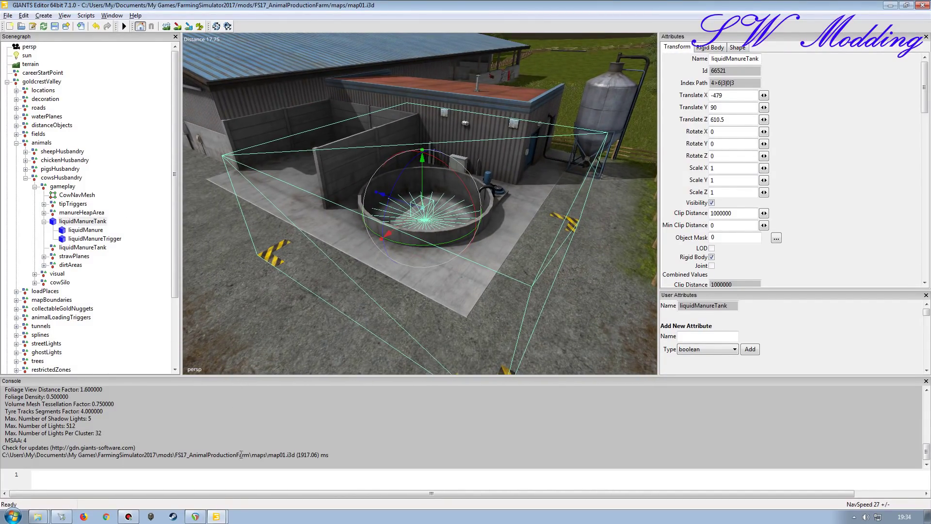
click(216, 516)
click(213, 485)
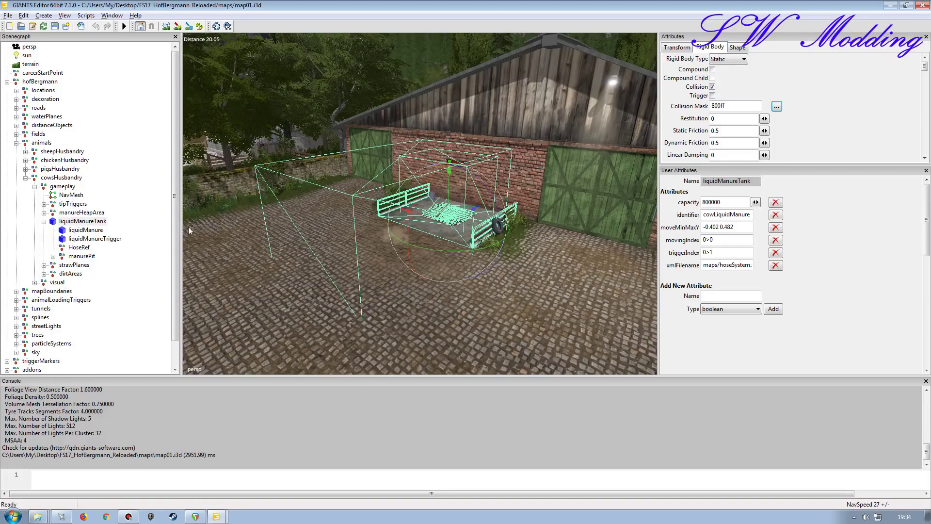
mouse_move(217, 516)
click(213, 491)
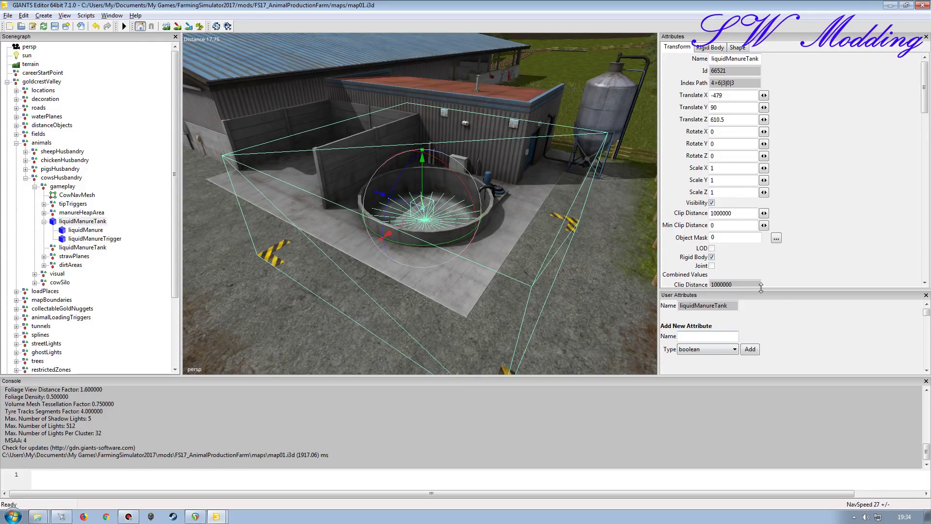
Step: Enlarge the user attributes area and compare the attributes of the original liquidManureTank with those of the new cube-based tank
drag(782, 289, 782, 189)
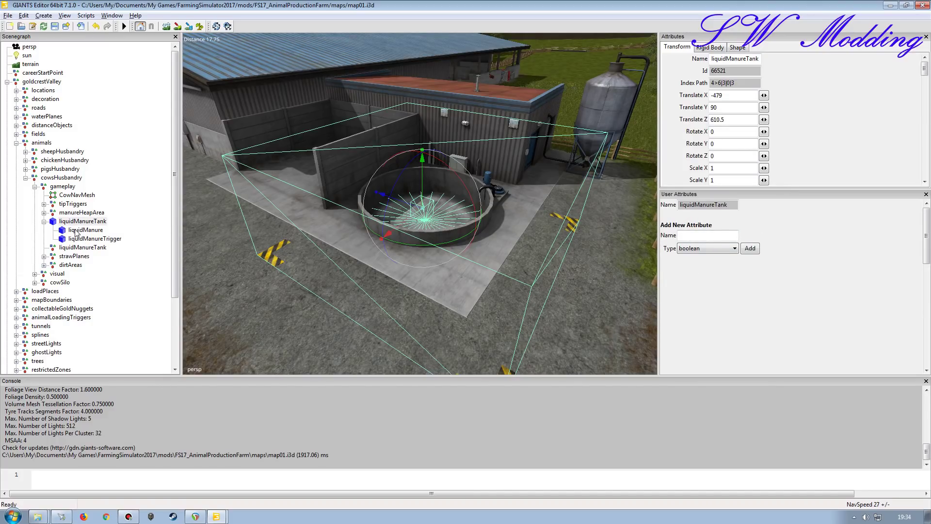
click(82, 246)
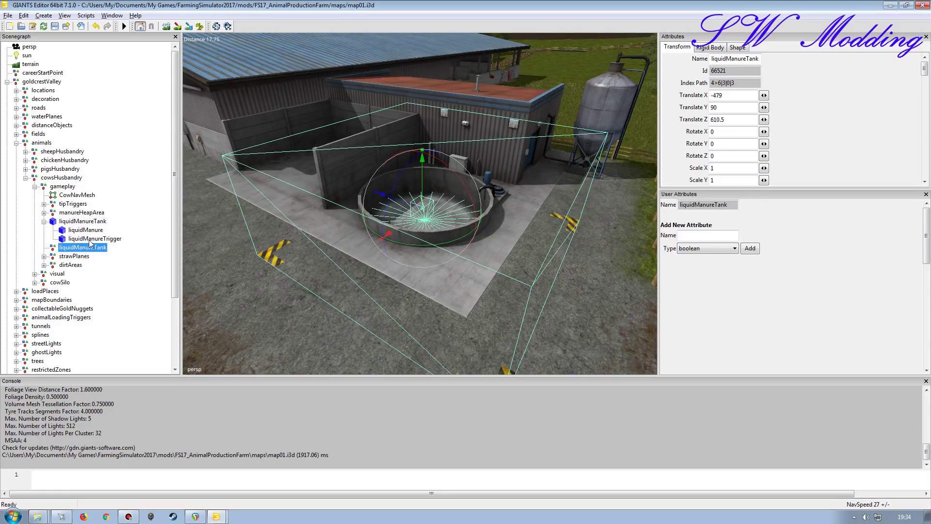
click(78, 221)
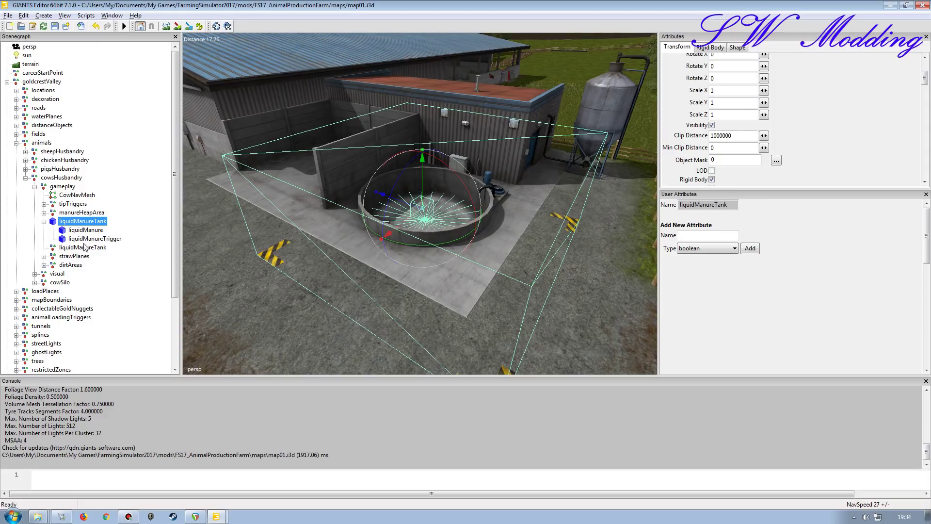
click(68, 248)
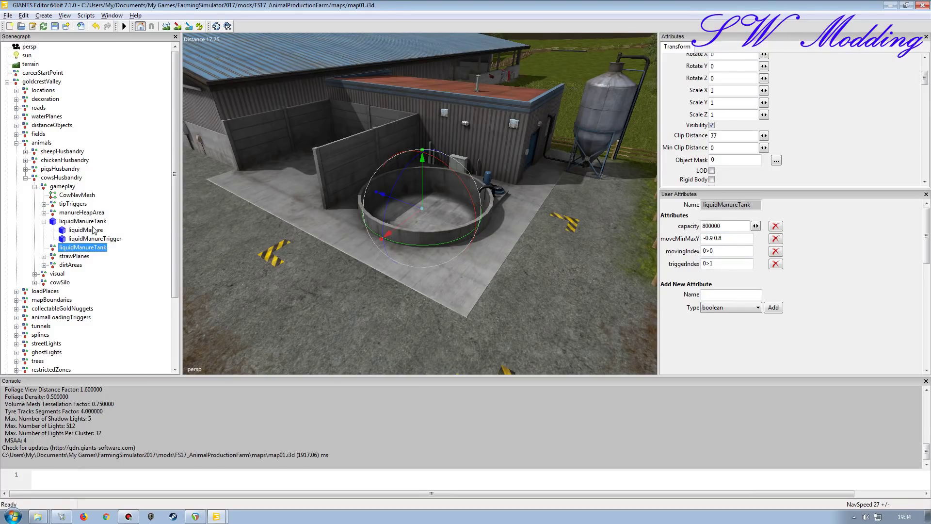
click(82, 221)
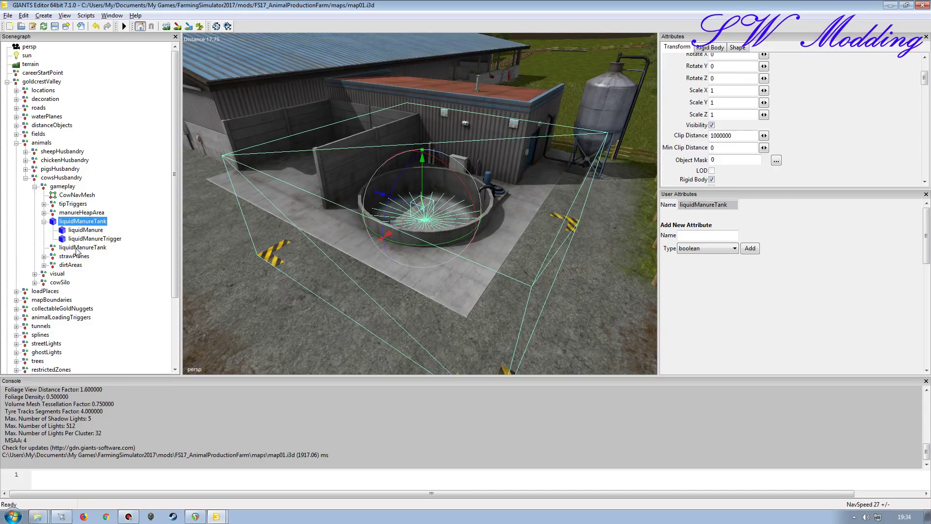
click(77, 248)
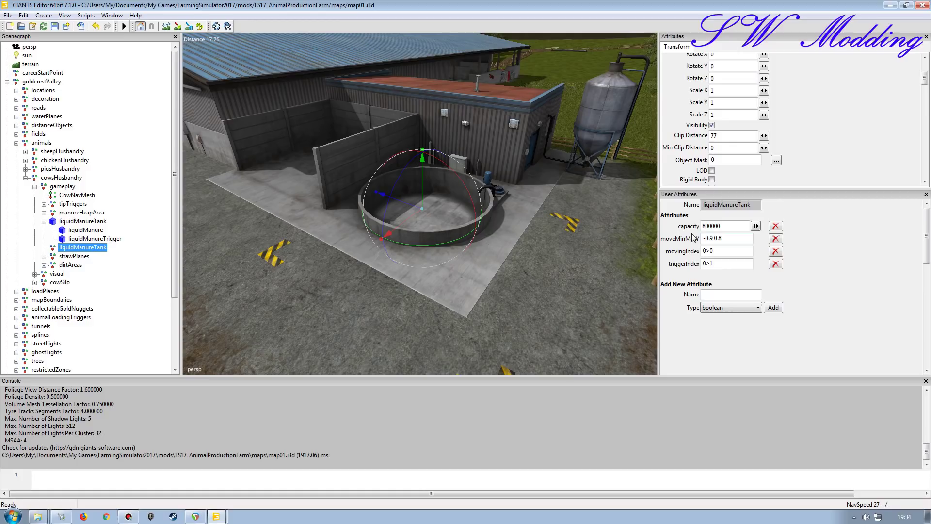
Step: Add an integer user attribute named capicity to the new cube-based liquidManureTank
click(84, 221)
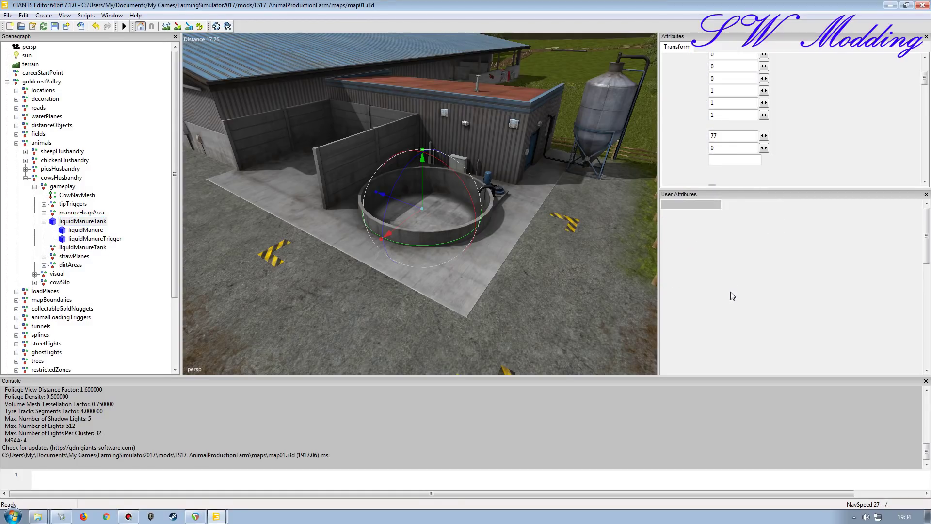
click(696, 235)
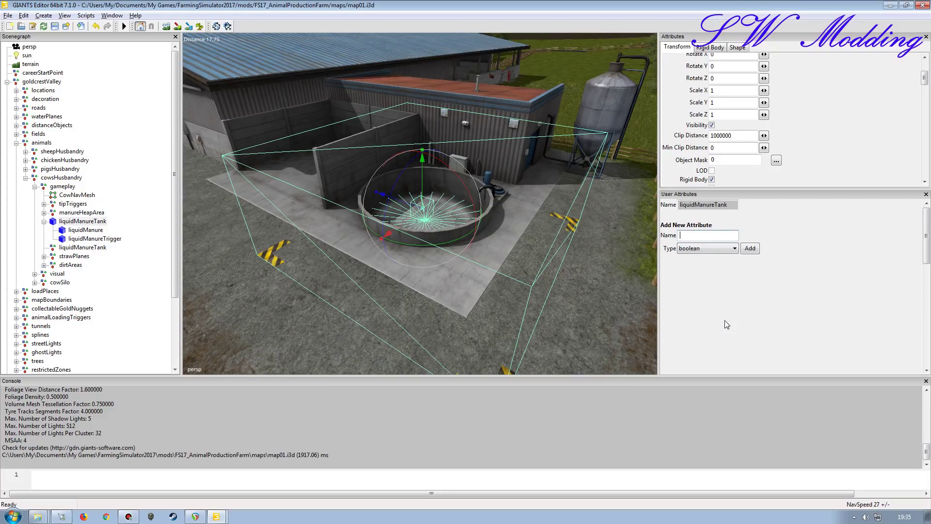
text(capicity)
click(707, 248)
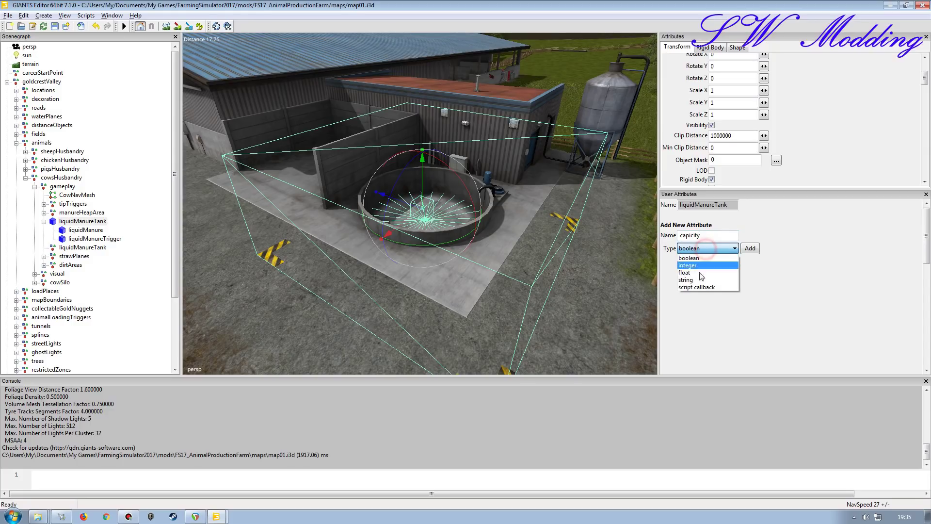
click(698, 266)
click(751, 249)
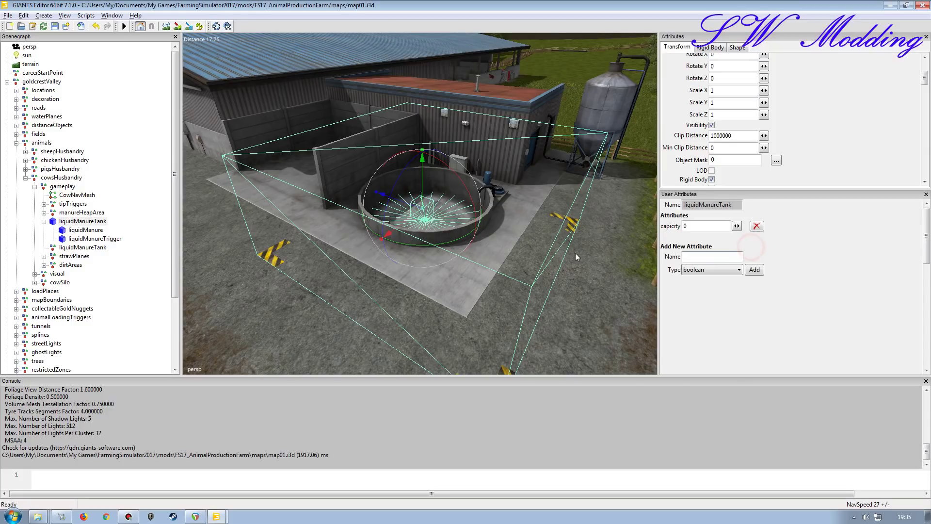
Step: Copy the capacity value 800000 from the original liquidManureTank into the new tank's capicity attribute
click(68, 248)
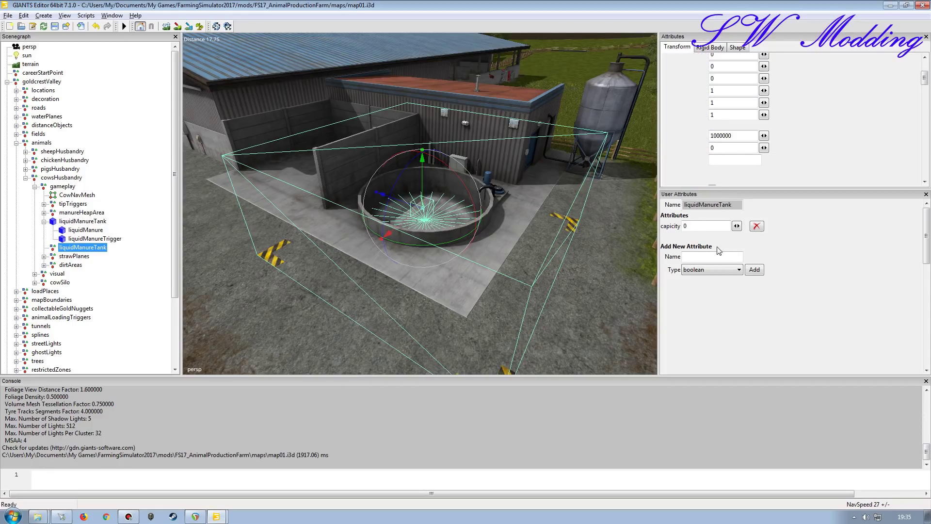
click(735, 227)
double_click(736, 226)
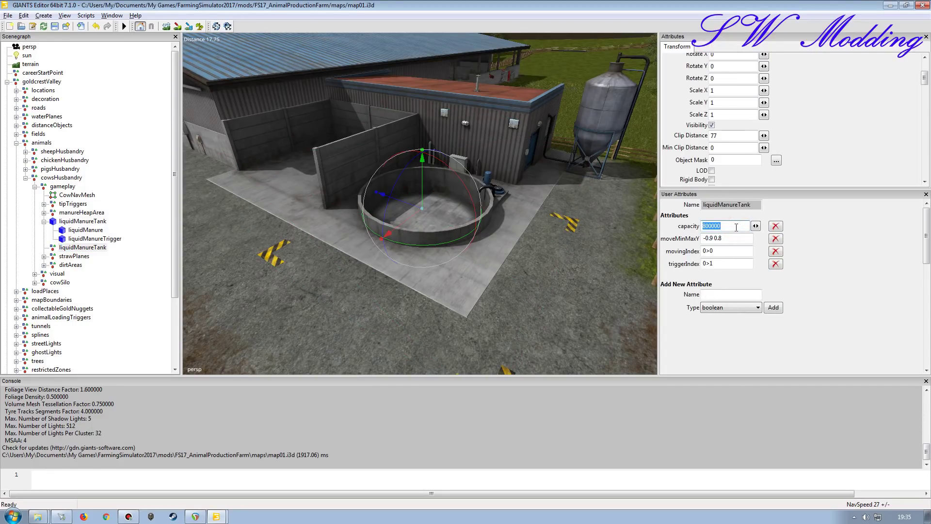
click(81, 221)
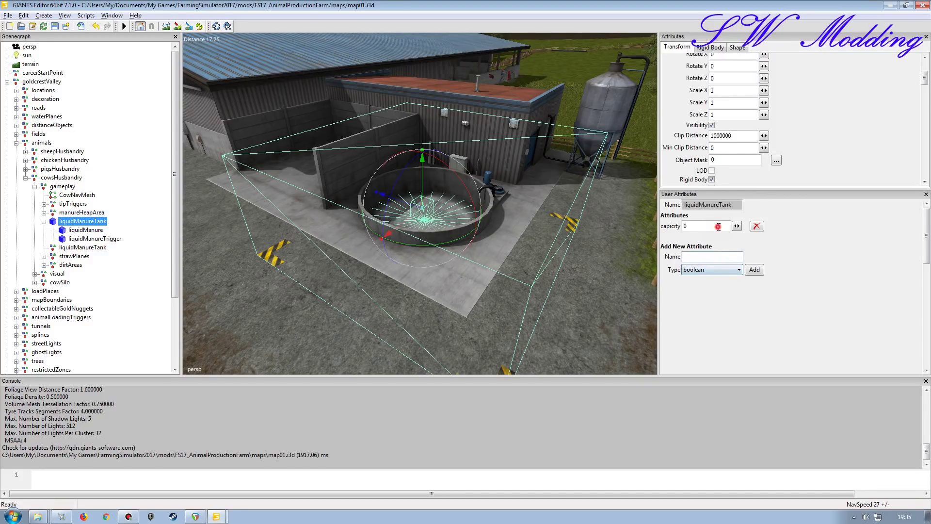
click(718, 227)
Step: Add a string user attribute named moveMinMaxY to the new tank, as on the original tank
click(83, 247)
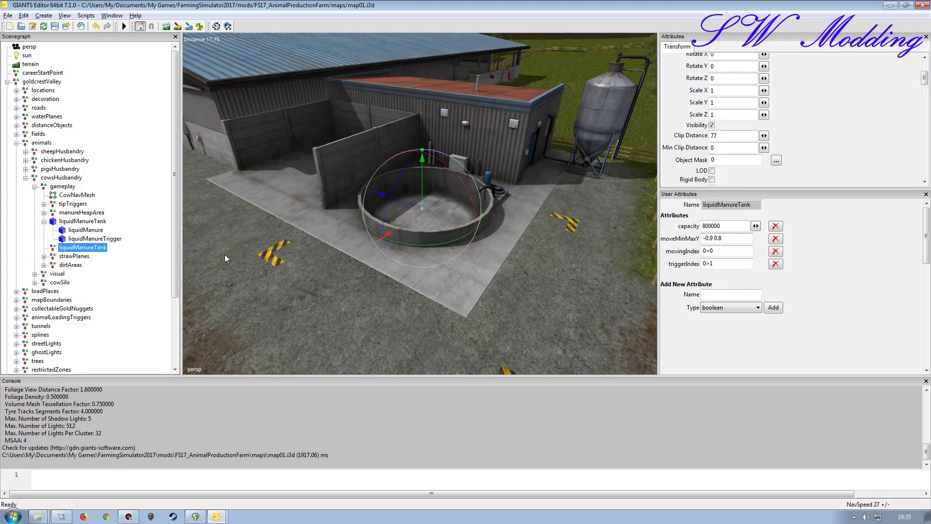
click(83, 222)
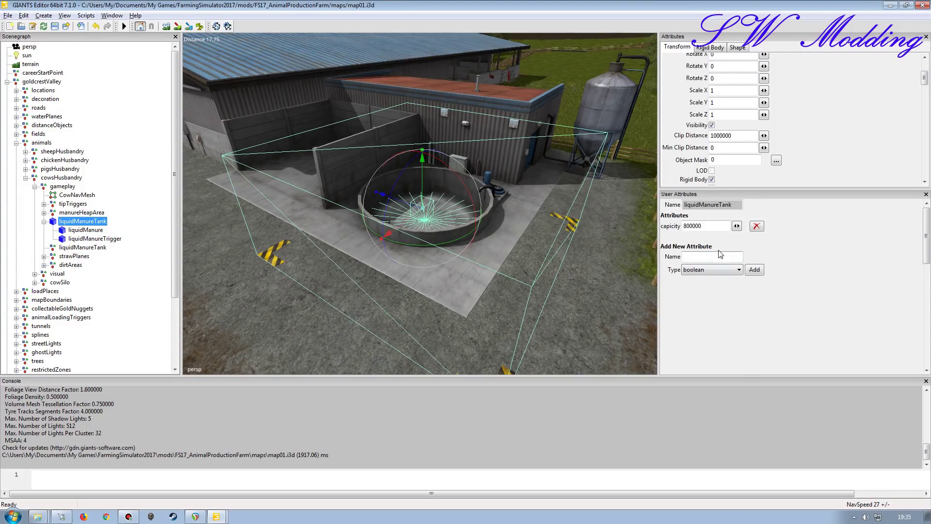
text(moveMinMaxY)
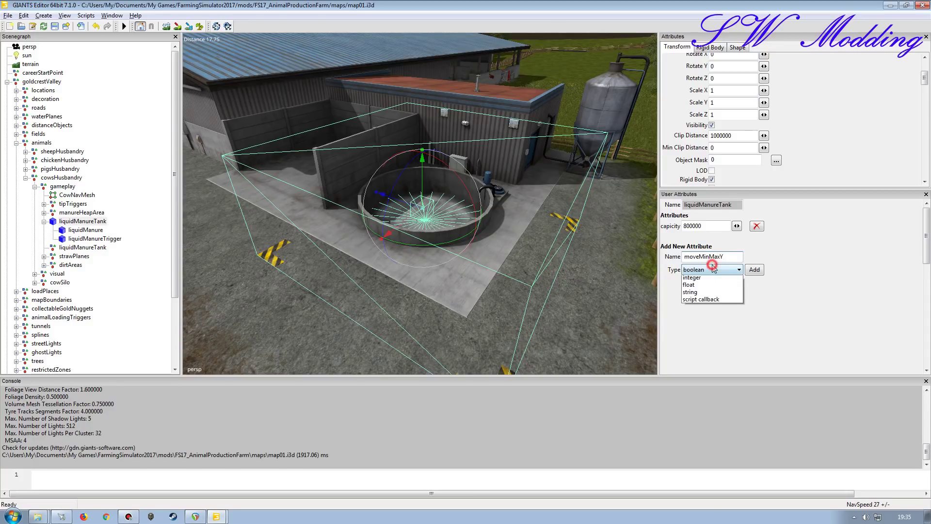
click(727, 270)
click(713, 302)
click(754, 270)
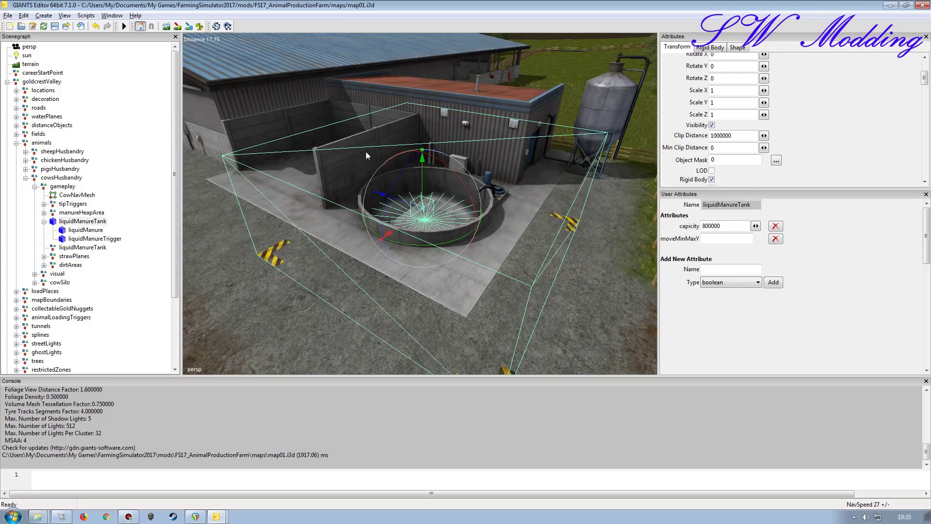
Step: Copy the moveMinMaxY value -0.9 0.8 from the original liquidManureTank to the new tank
click(90, 248)
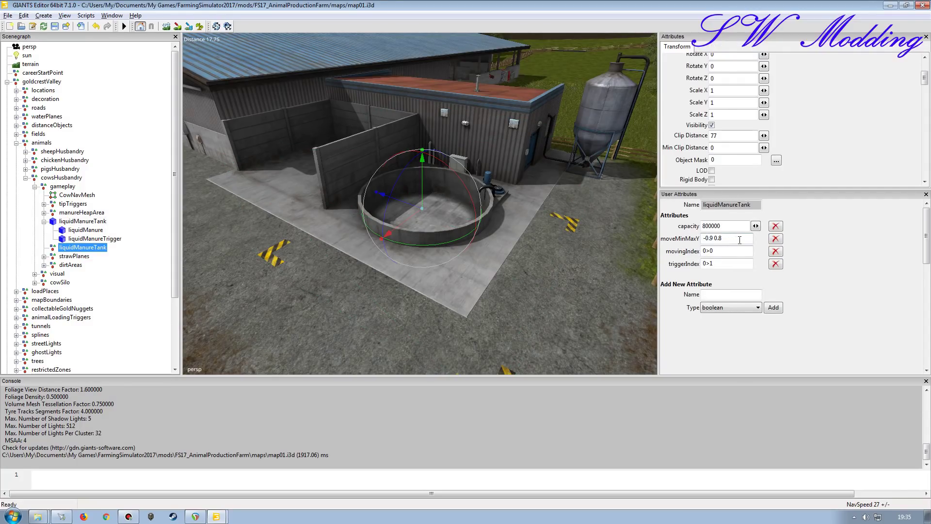
drag(740, 238, 653, 246)
key(ctrl+c)
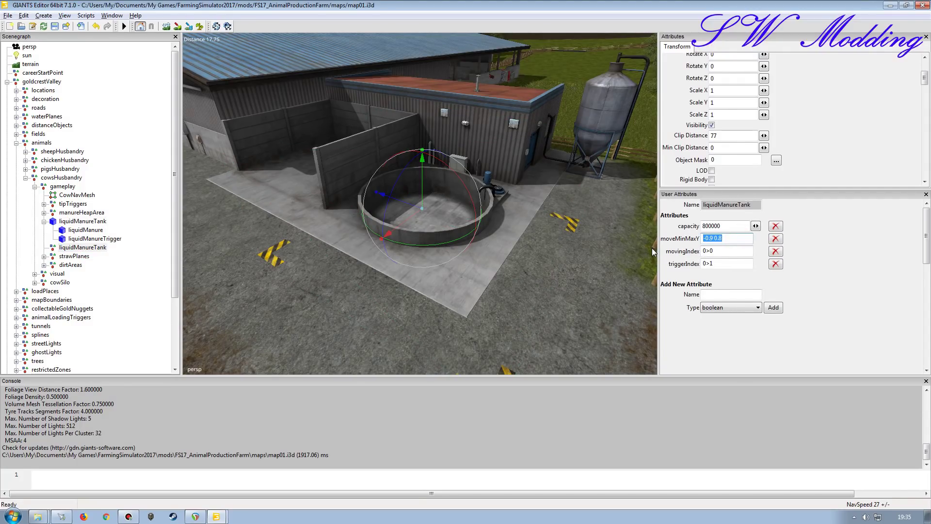
click(90, 221)
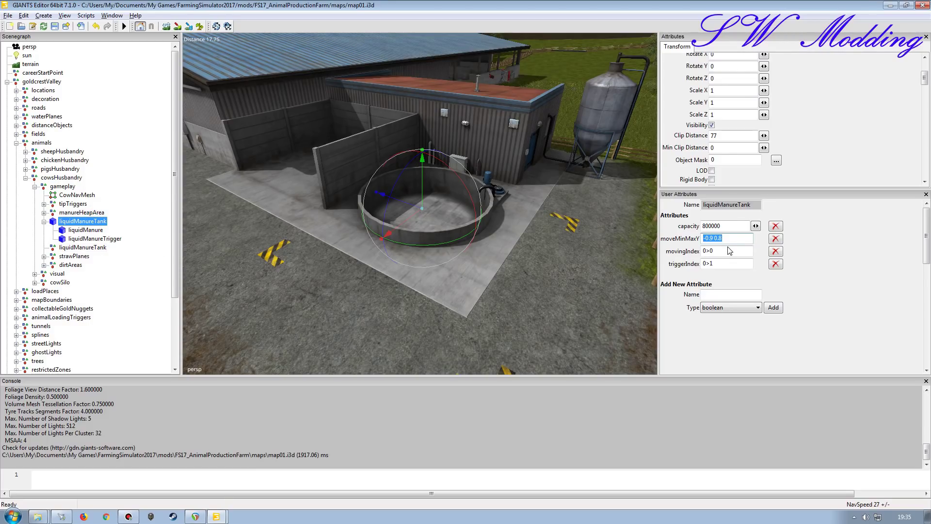
click(730, 239)
key(ctrl+v)
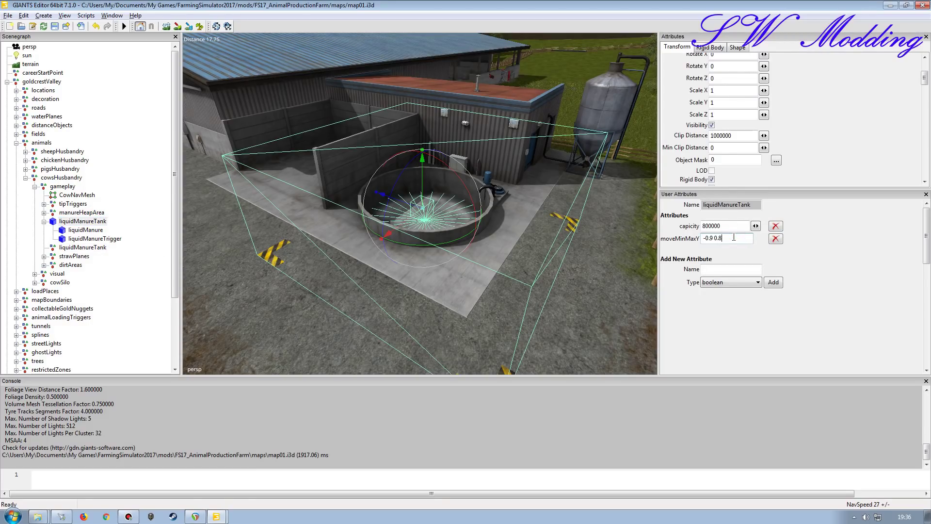
Step: Add a string user attribute named movingIndex to the new tank, matching the original tank's attribute
click(68, 248)
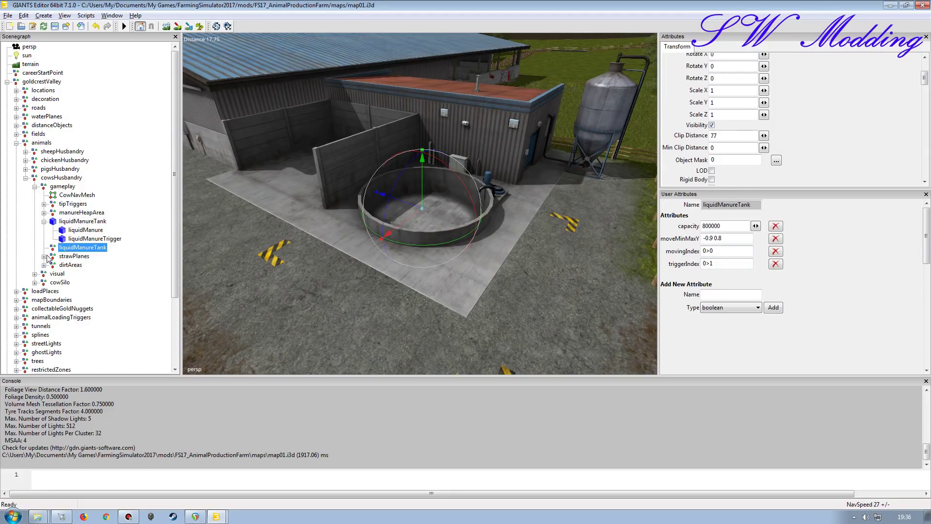
click(78, 222)
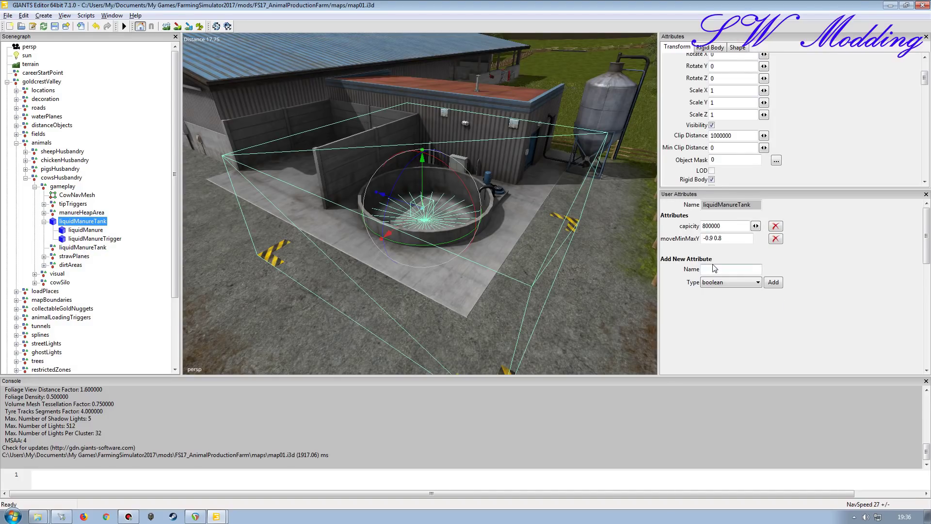
click(715, 270)
text(movingIndex)
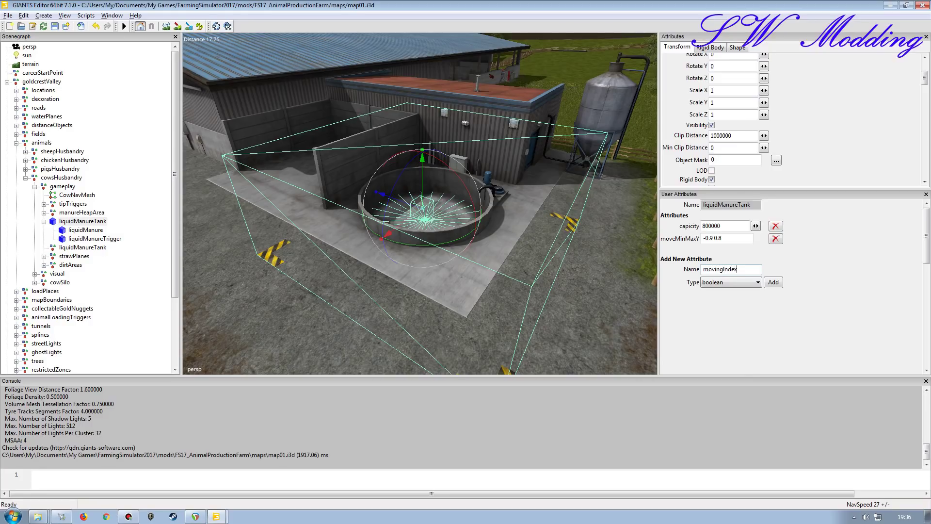
click(736, 285)
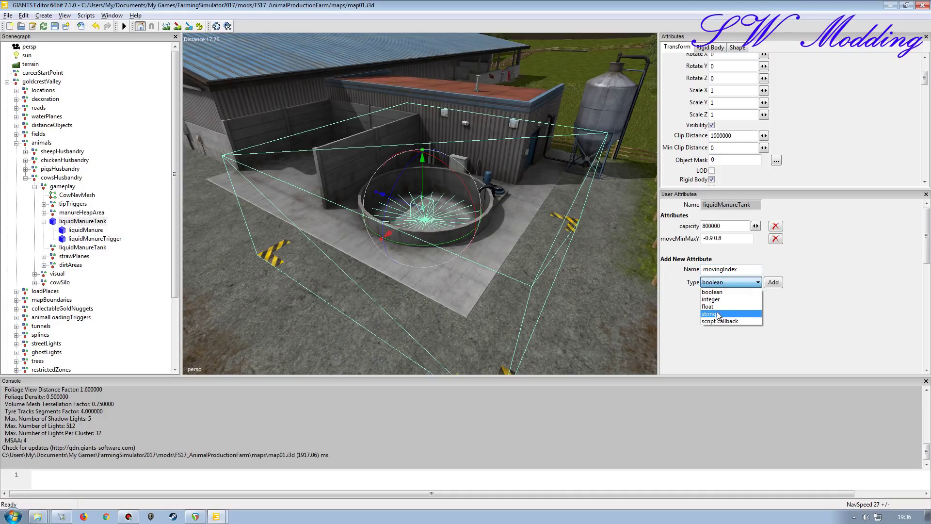
click(717, 311)
click(771, 284)
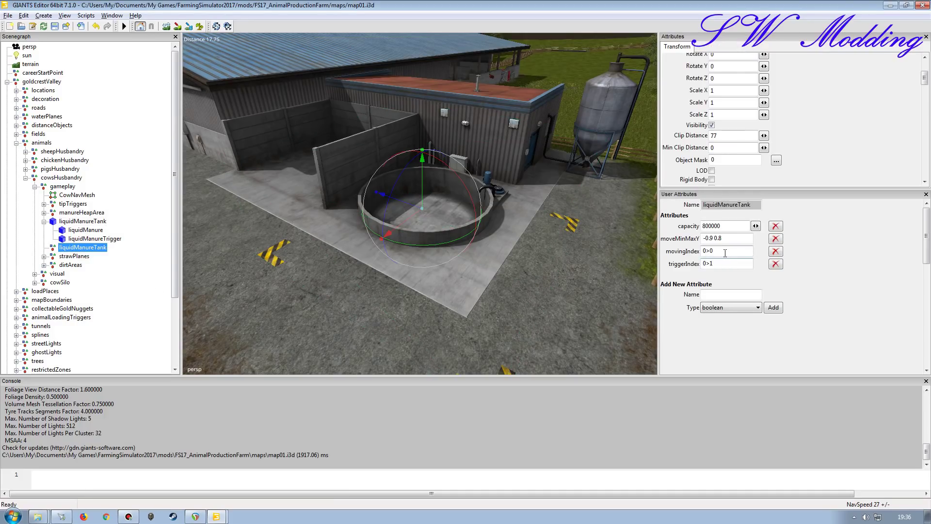
Step: Copy the movingIndex value 0>0 from the original liquidManureTank to the new tank
double_click(713, 251)
key(ctrl+c)
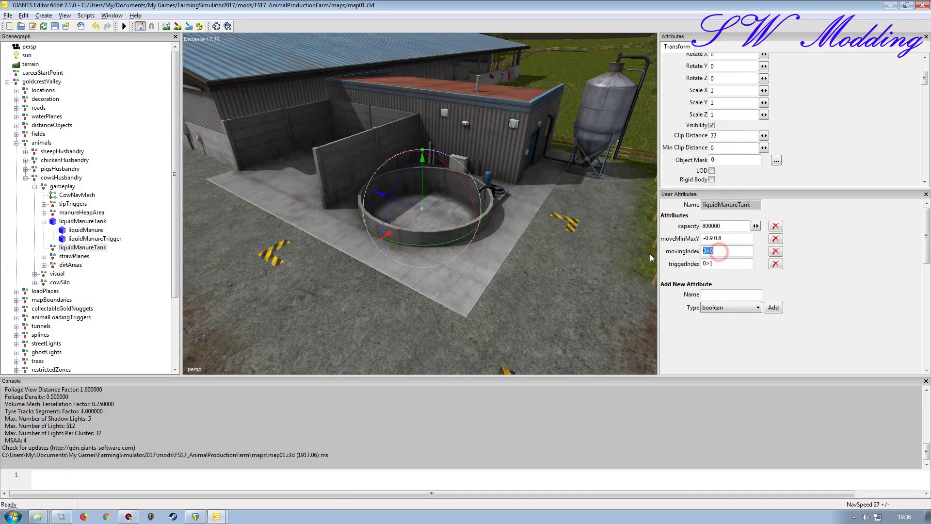
click(81, 221)
click(728, 252)
key(ctrl+v)
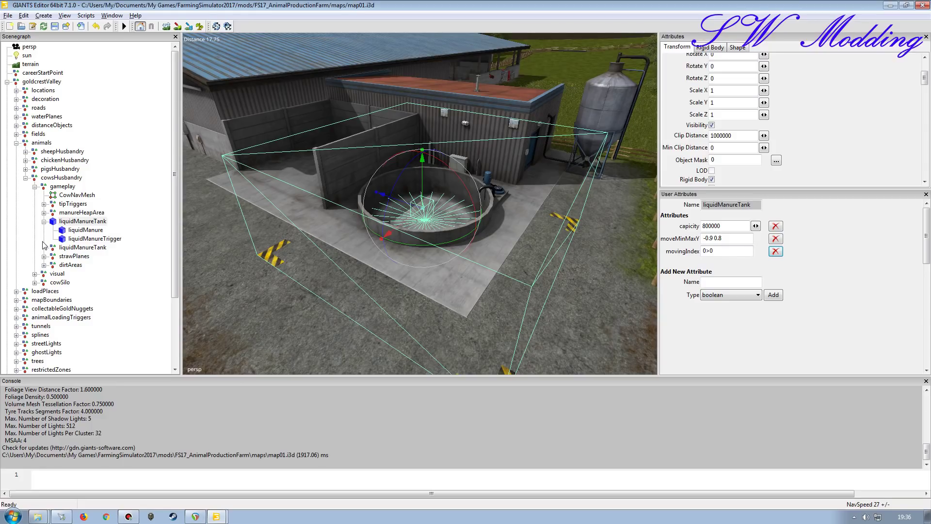
Step: Add a string user attribute named triggerIndex to the new tank, as on the original tank
click(80, 247)
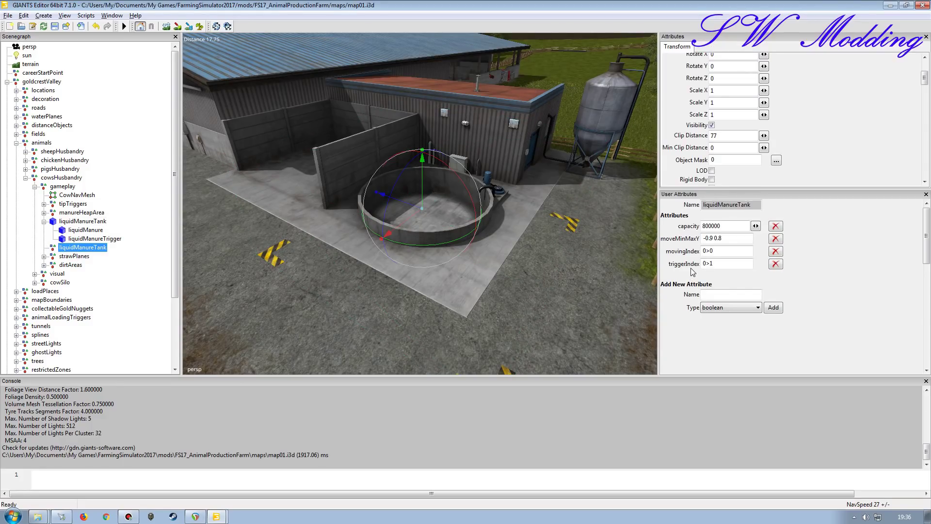
click(82, 221)
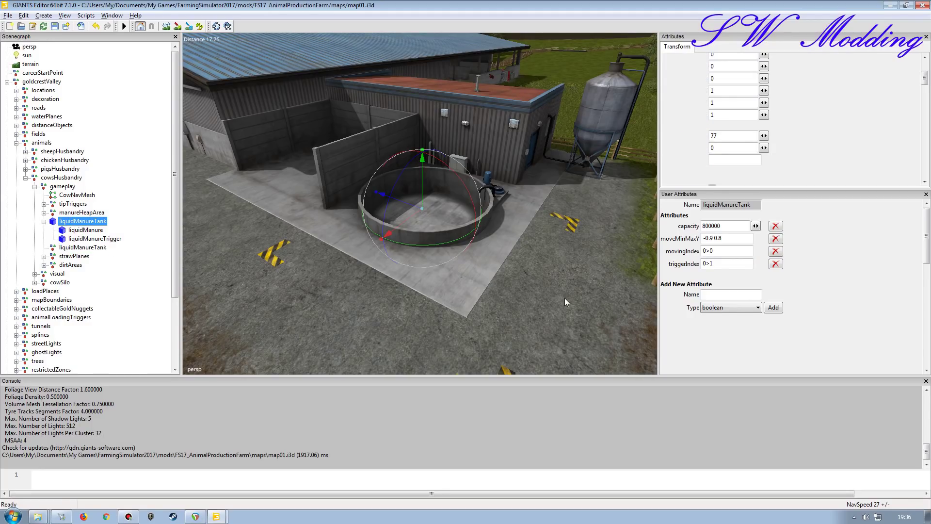
click(720, 286)
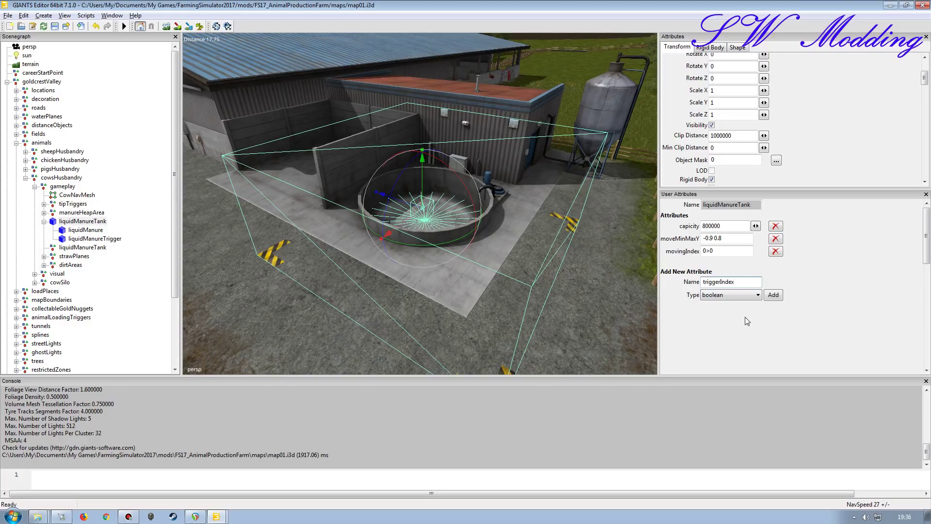
click(732, 297)
click(728, 324)
click(773, 295)
Step: Copy the triggerIndex value 0>1 from the original liquidManureTank to the new tank, and delete the original tank
click(77, 247)
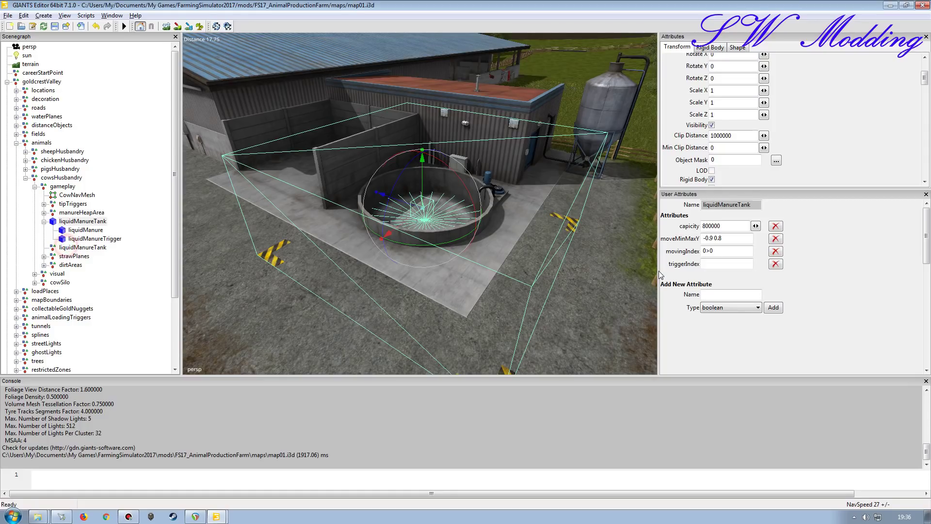
click(725, 263)
drag(730, 263, 636, 265)
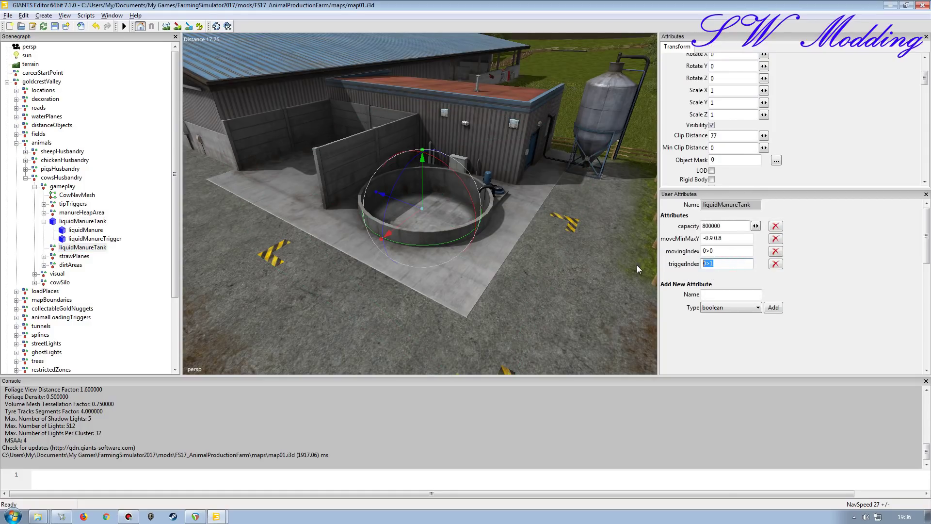
click(77, 221)
click(729, 264)
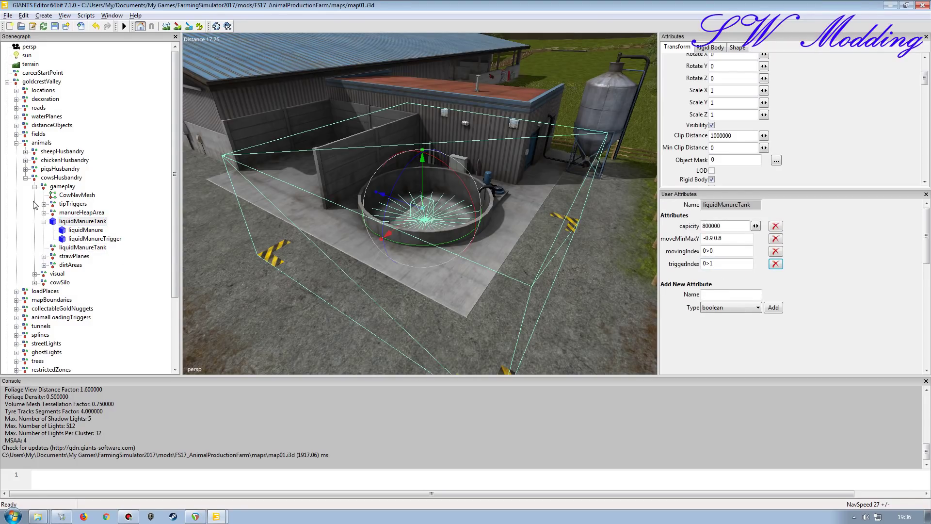
click(102, 248)
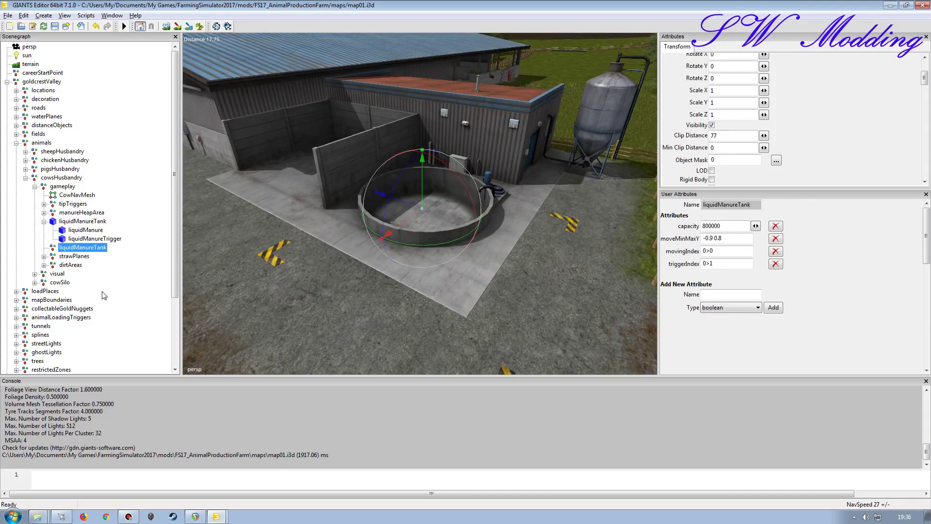
key(Delete)
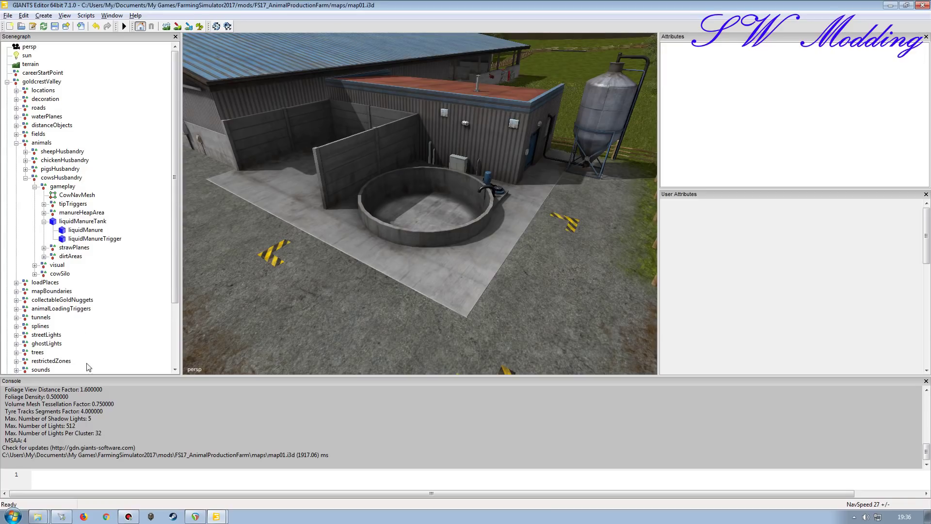
Step: Add a string user attribute named identifier to the new liquidManureTank, matching the Hof Bergmann tank's attribute
click(217, 516)
click(210, 485)
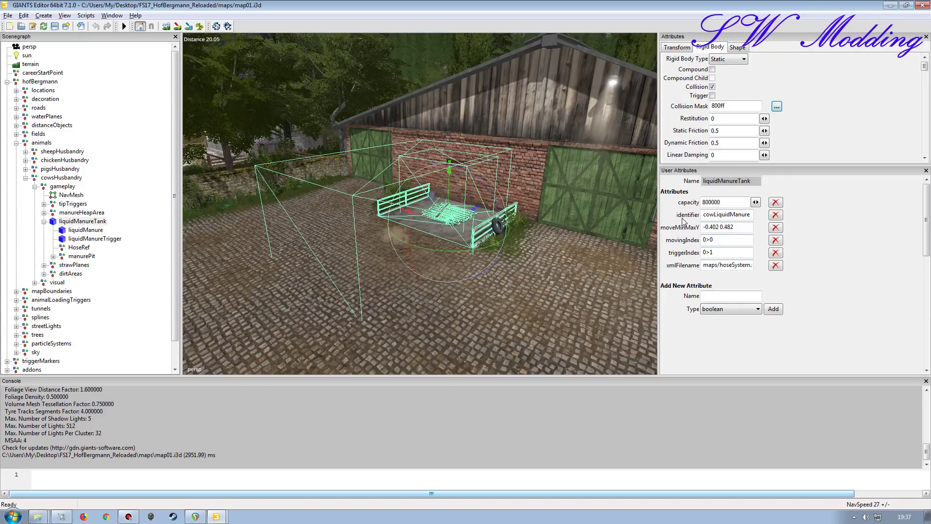
click(216, 516)
click(213, 499)
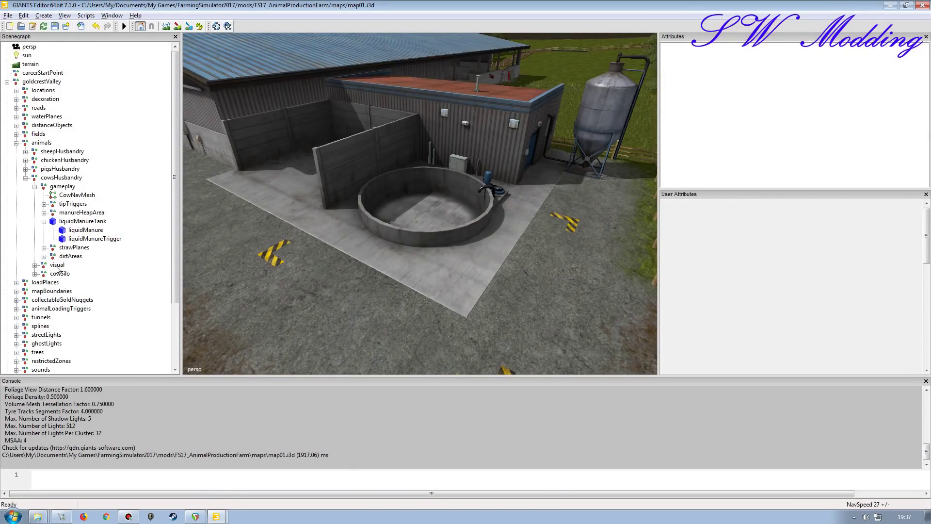
click(79, 222)
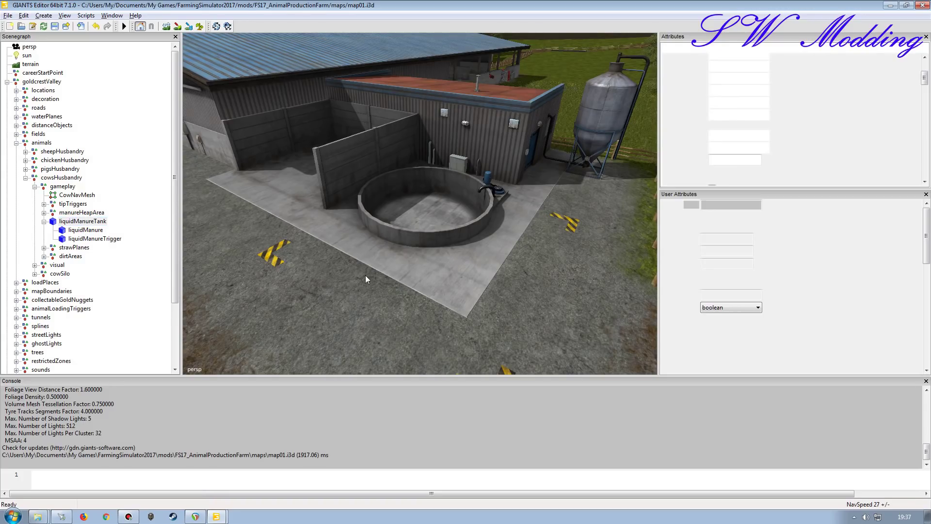
click(720, 293)
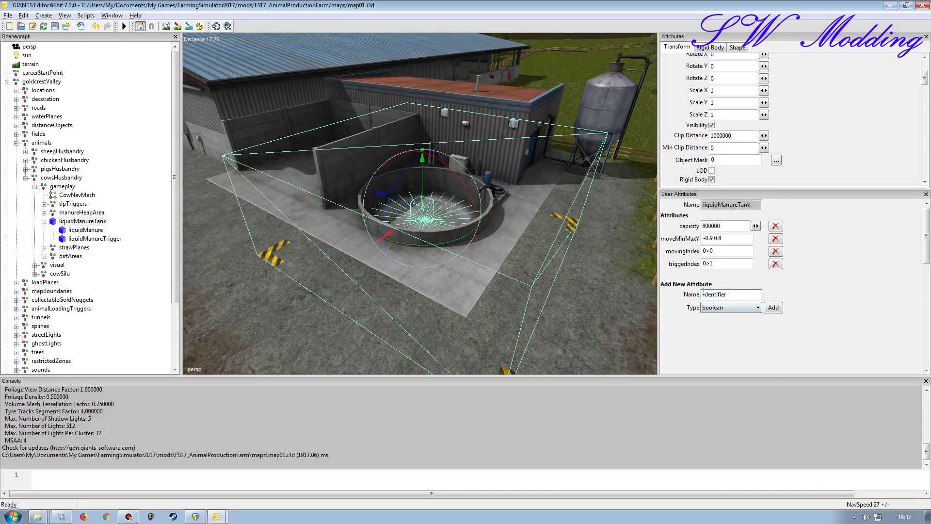
click(732, 308)
click(725, 339)
click(773, 307)
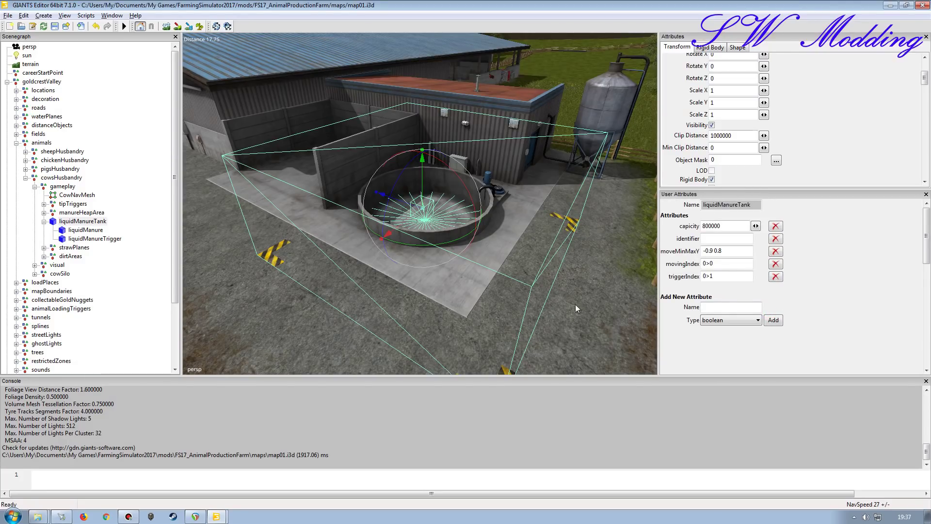
Step: Copy the identifier value cowLiquidManure from the Hof Bergmann liquidManureTank to the Animal Production Farm tank
click(217, 516)
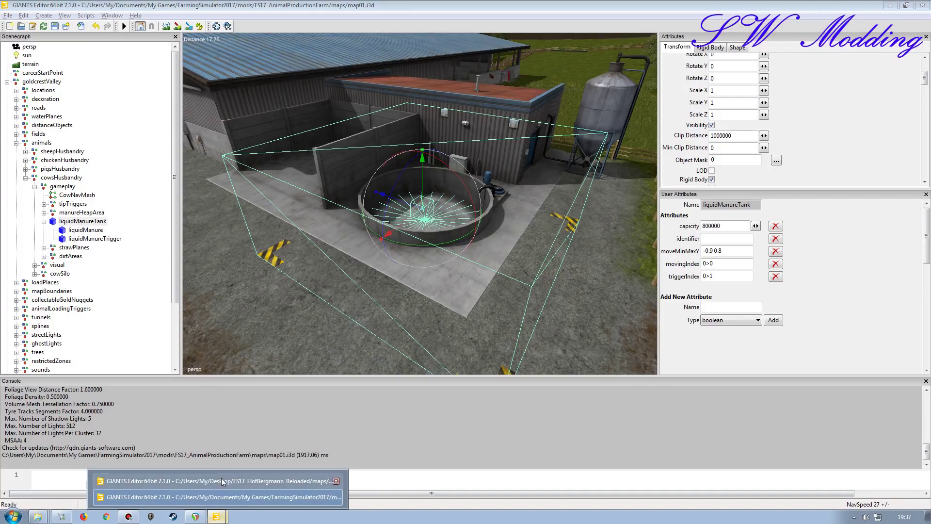
click(221, 478)
double_click(727, 214)
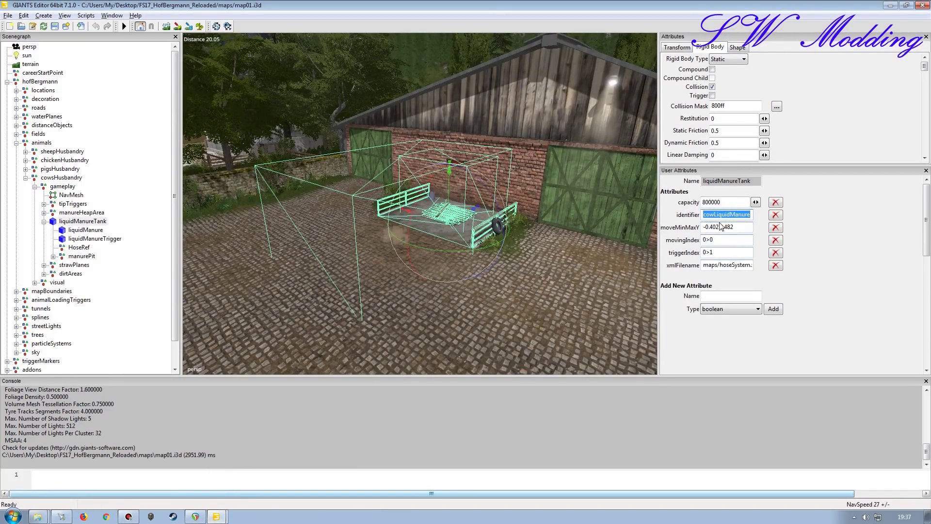
click(217, 517)
click(220, 497)
click(749, 238)
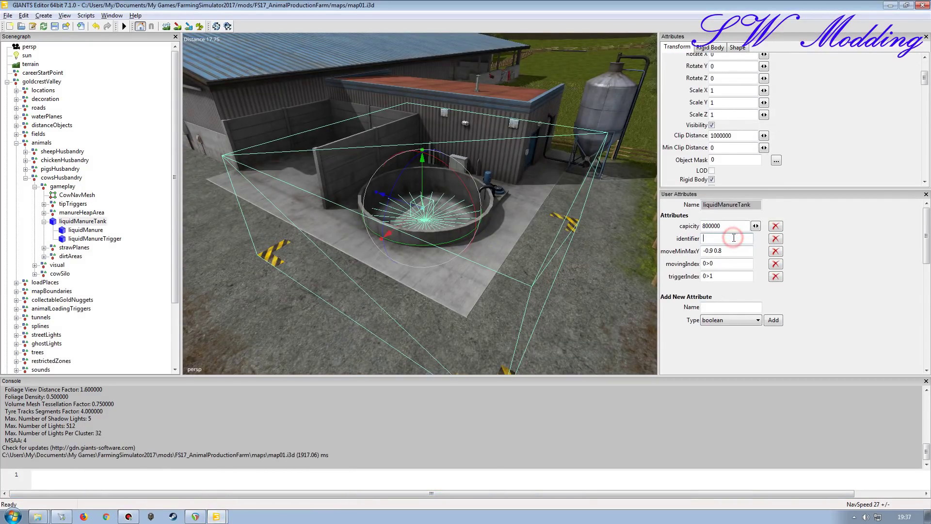
key(Tab)
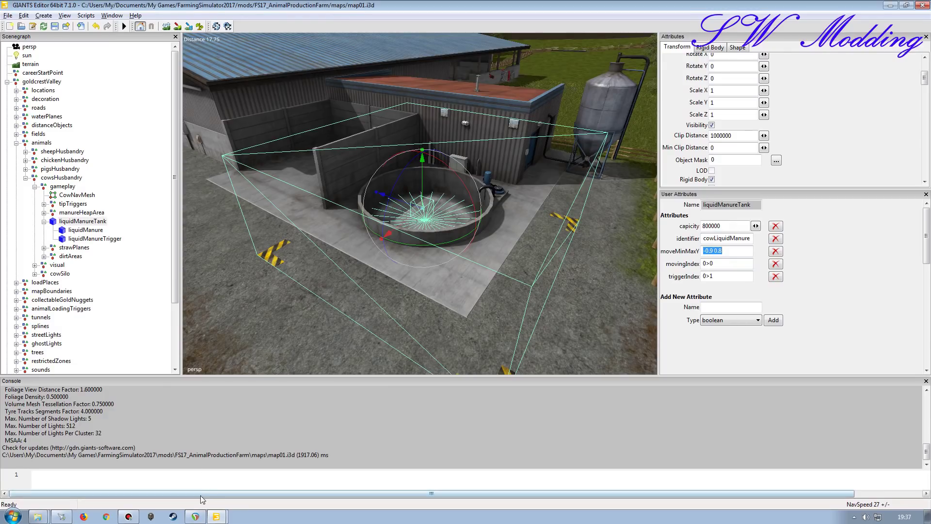
Step: Add a string user attribute named xmlFilename to the new liquidManureTank, as on the Hof Bergmann tank
click(220, 517)
click(219, 483)
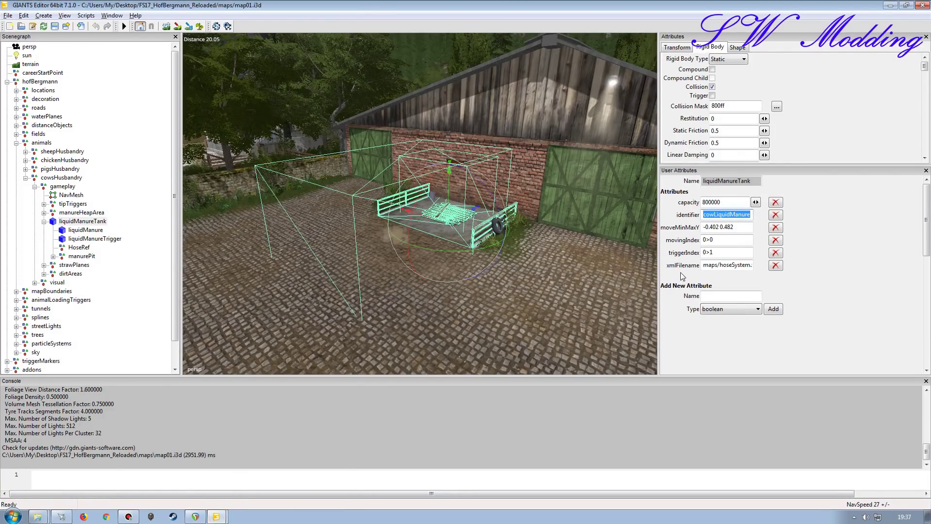
click(216, 517)
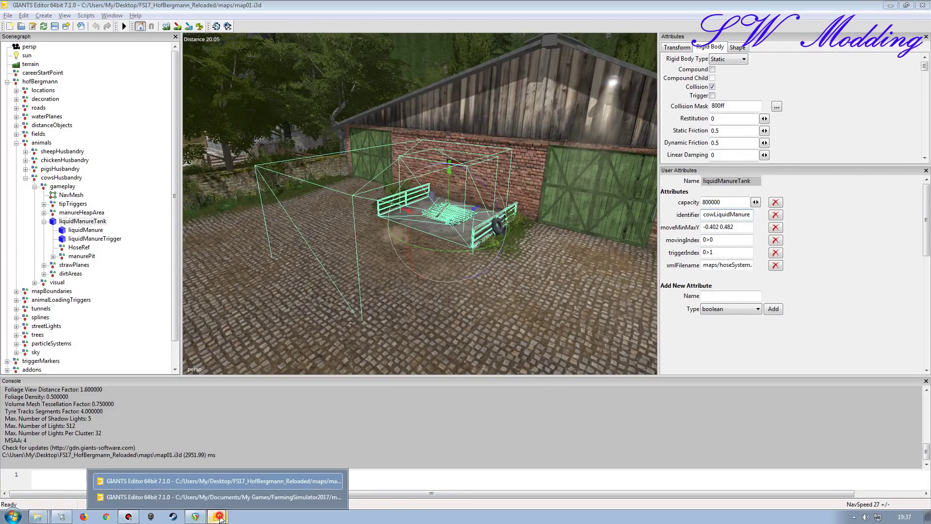
click(219, 496)
click(721, 307)
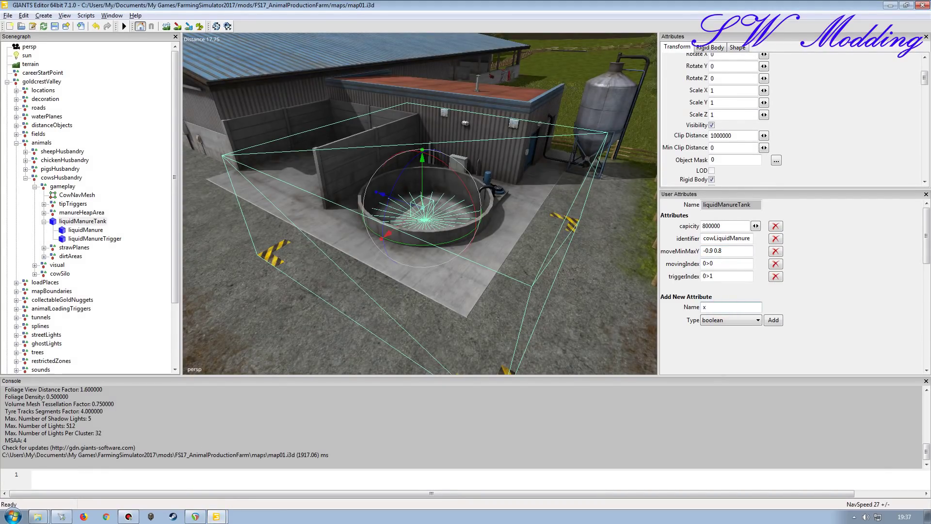
text(xmlFilename)
click(730, 320)
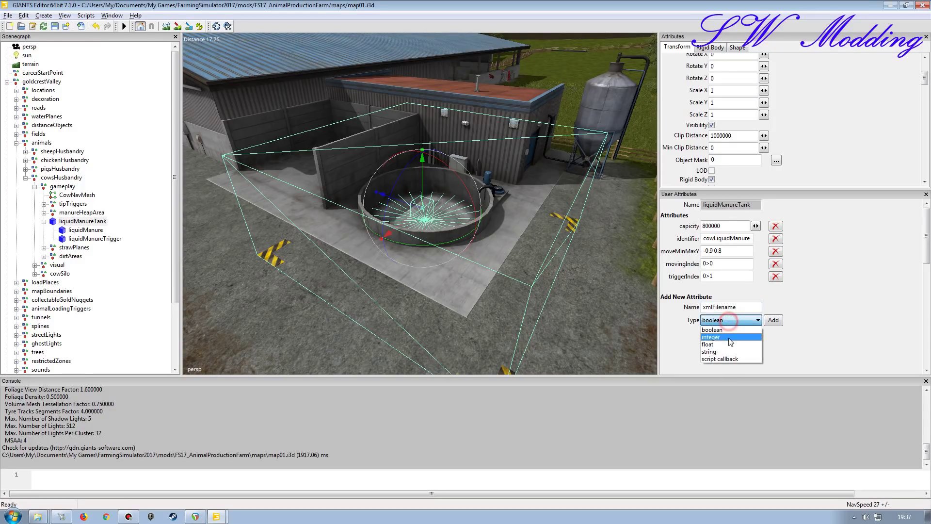
click(728, 348)
click(773, 320)
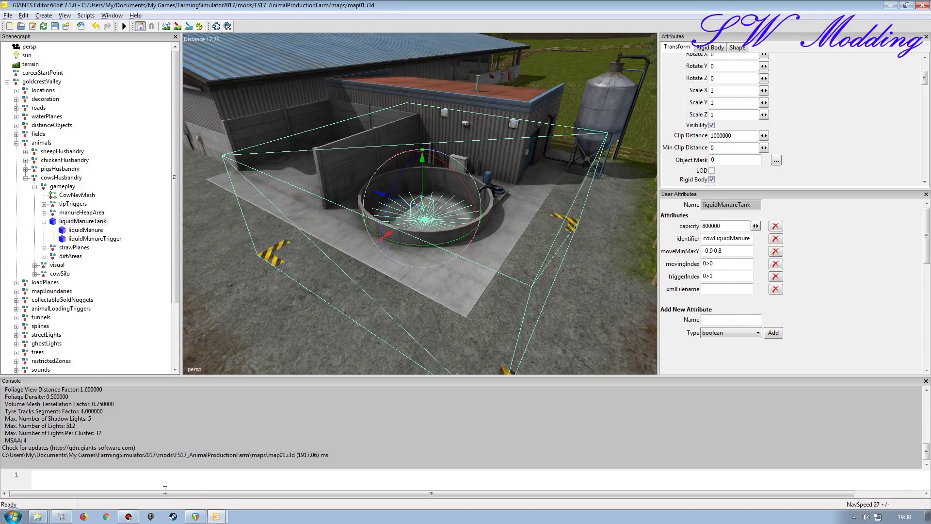
Step: Copy the xmlFilename value maps/hoseSystem.xml from the Hof Bergmann tank to the Animal Production Farm tank
click(216, 517)
click(218, 497)
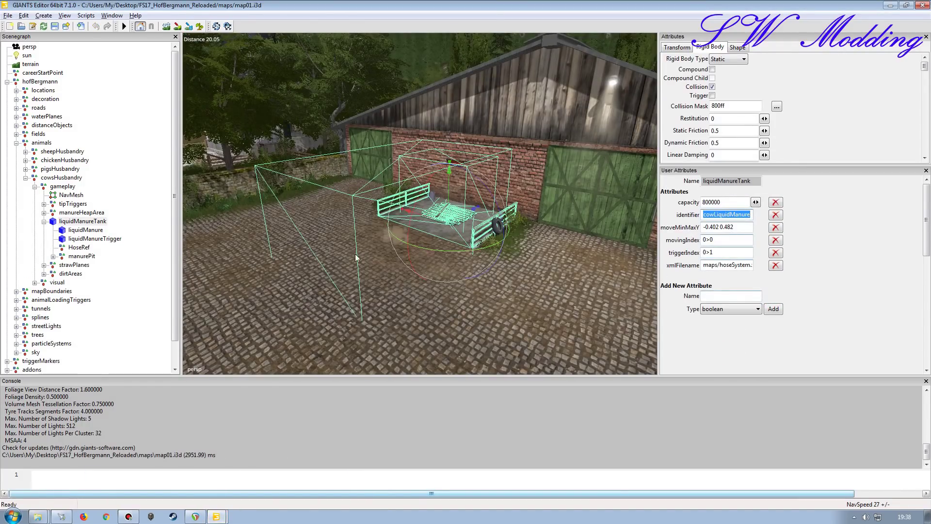
double_click(733, 266)
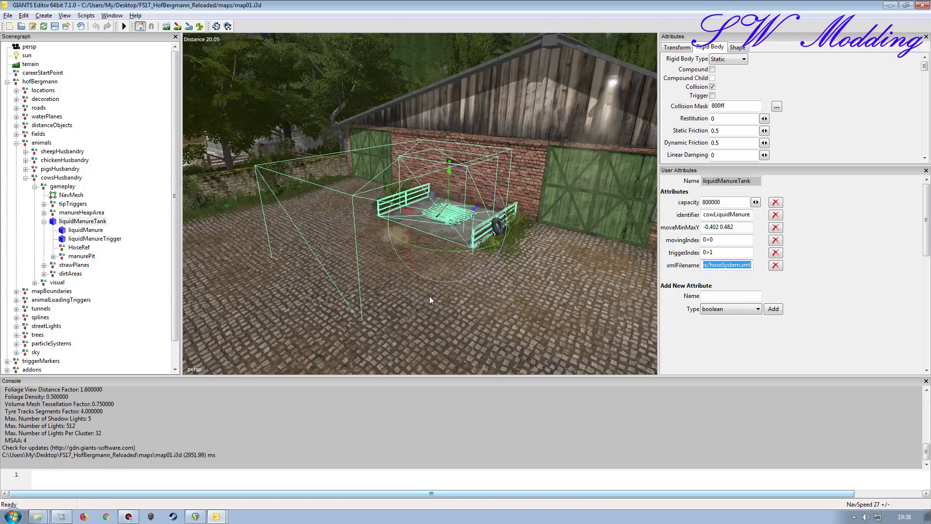
click(216, 516)
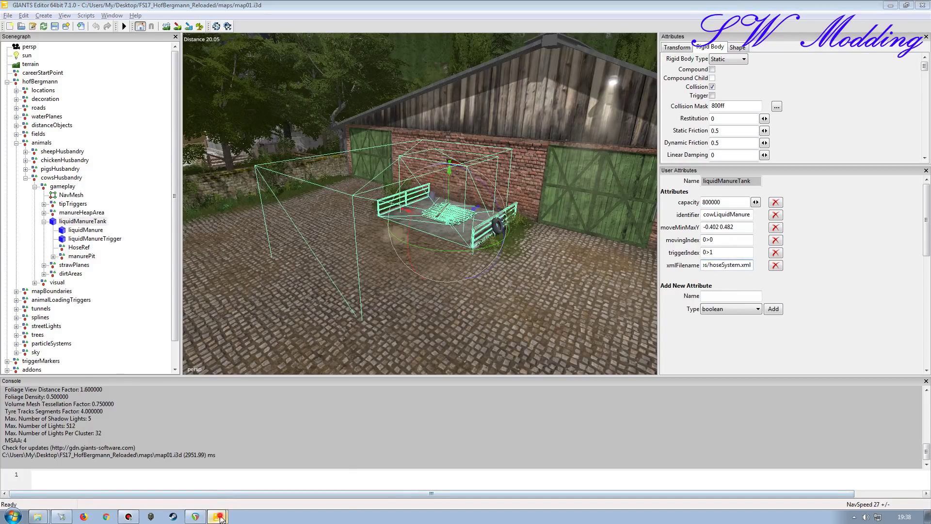
click(219, 496)
click(714, 290)
key(ctrl+v)
key(Tab)
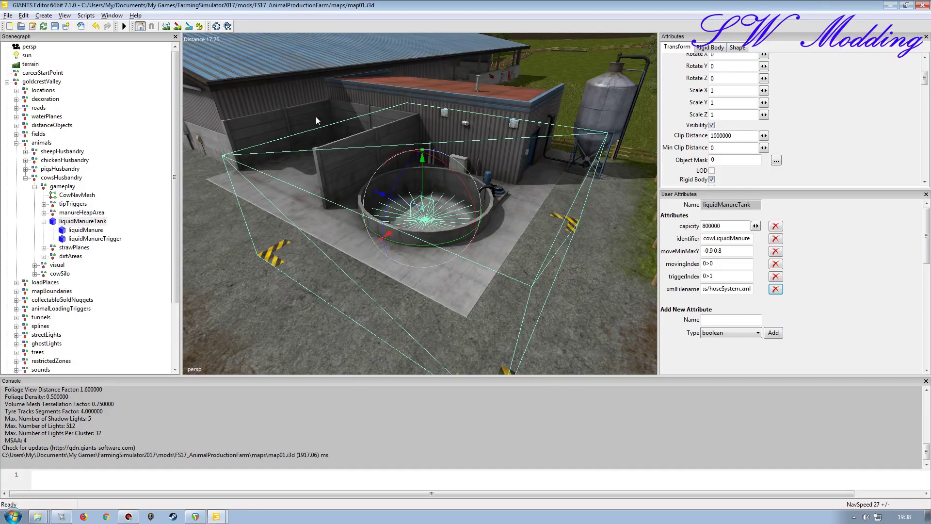
Step: Deselect the tank and examine the round manure pit and its surroundings from several angles
click(138, 198)
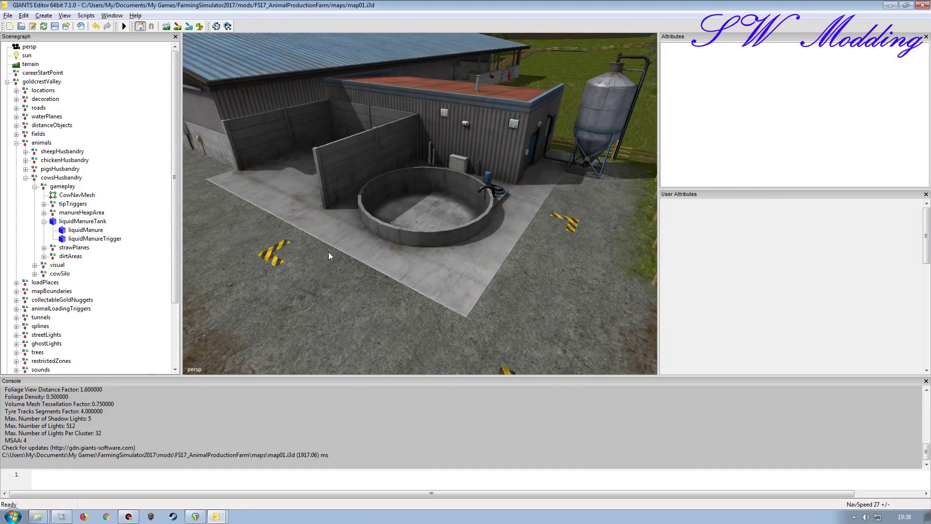
alt+drag(347, 241, 386, 255)
alt+right_drag(385, 236, 386, 188)
alt+drag(387, 187, 311, 218)
alt+right_drag(312, 218, 342, 208)
alt+drag(342, 208, 345, 204)
alt+right_drag(344, 203, 345, 199)
alt+drag(345, 199, 373, 202)
alt+right_drag(374, 202, 346, 200)
alt+drag(346, 200, 295, 200)
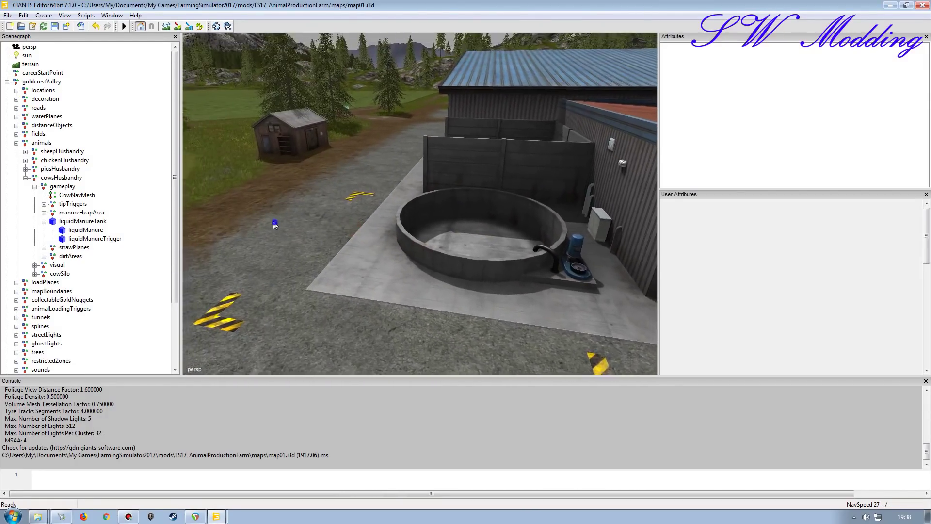
alt+right_drag(296, 200, 309, 197)
alt+drag(310, 198, 370, 208)
alt+right_drag(370, 208, 348, 226)
alt+drag(348, 225, 295, 227)
alt+right_drag(295, 226, 305, 209)
alt+drag(305, 209, 346, 226)
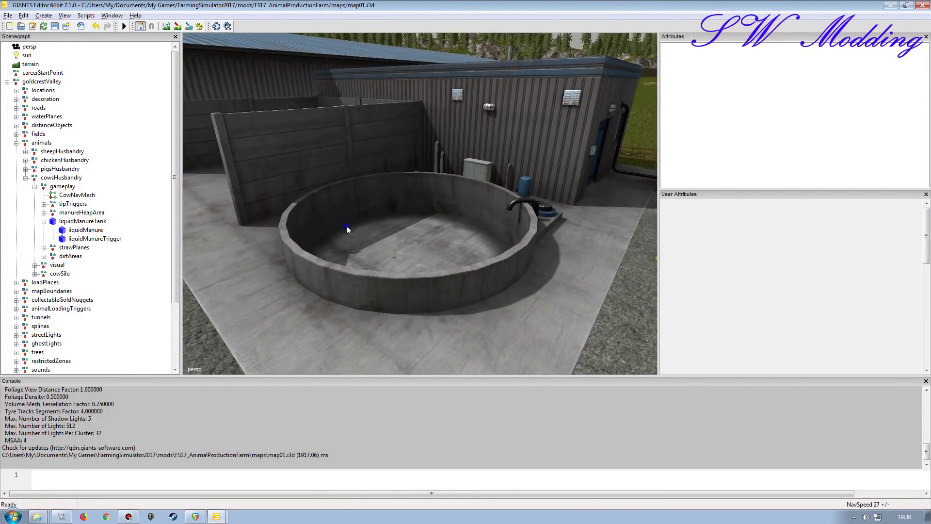
alt+right_drag(346, 225, 349, 216)
alt+drag(349, 216, 333, 228)
alt+right_drag(333, 227, 362, 225)
alt+drag(362, 225, 386, 218)
alt+right_drag(386, 222, 380, 222)
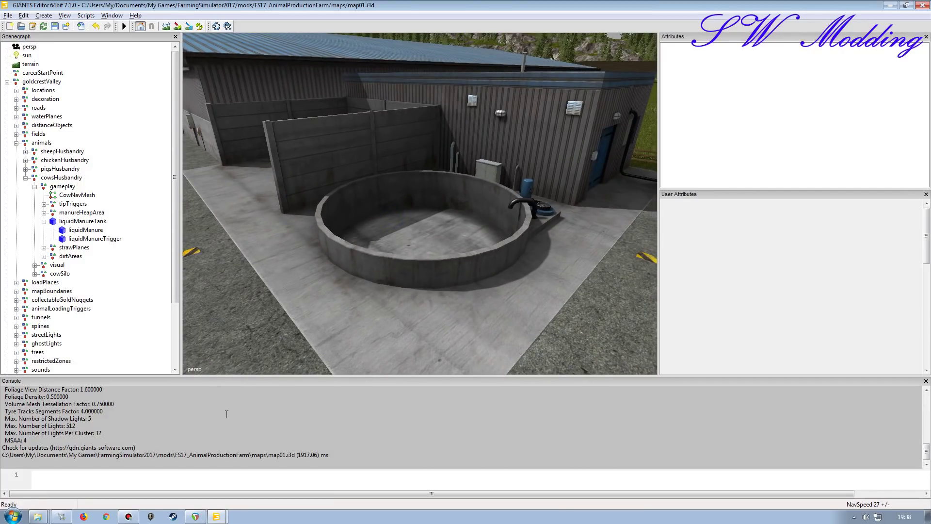
Step: In the Hof Bergmann map, select the hoseConnector object inside the liquidManureTank's manurePit group
click(217, 516)
click(217, 485)
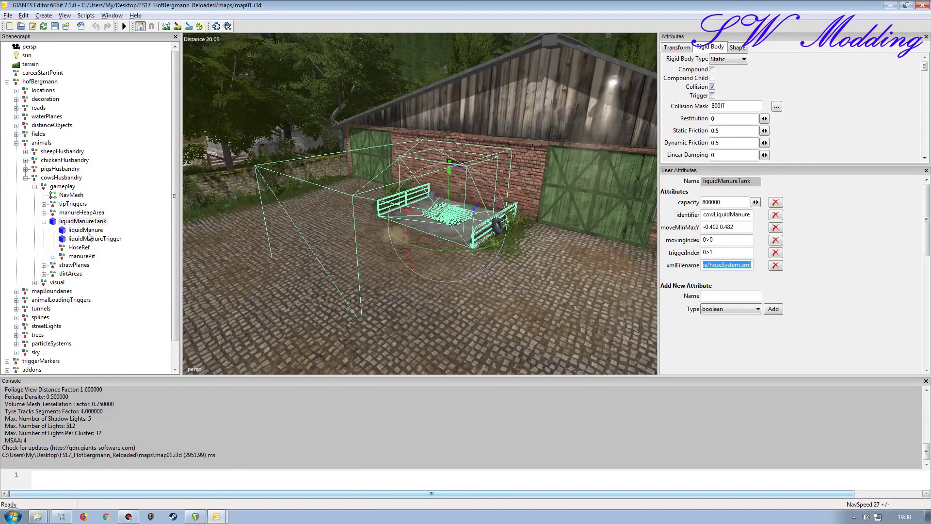
alt+drag(194, 290, 309, 287)
alt+right_drag(309, 290, 309, 272)
alt+drag(309, 271, 308, 310)
alt+right_drag(311, 310, 308, 276)
alt+right_drag(295, 295, 300, 275)
alt+drag(300, 275, 346, 242)
click(397, 175)
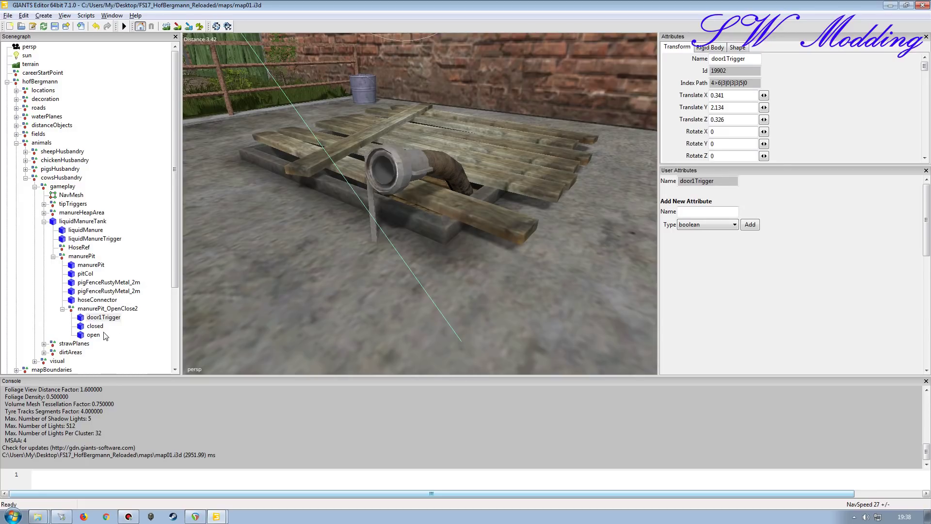
click(64, 309)
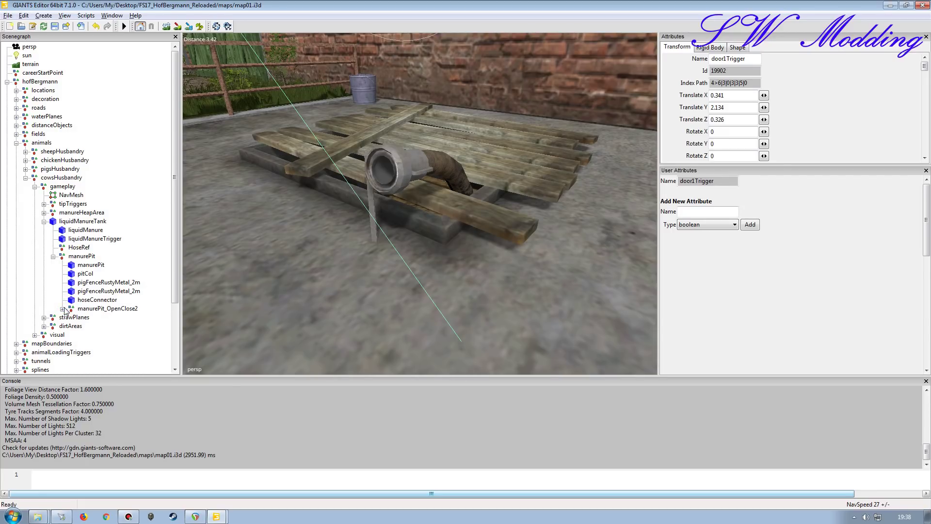
click(84, 257)
click(95, 300)
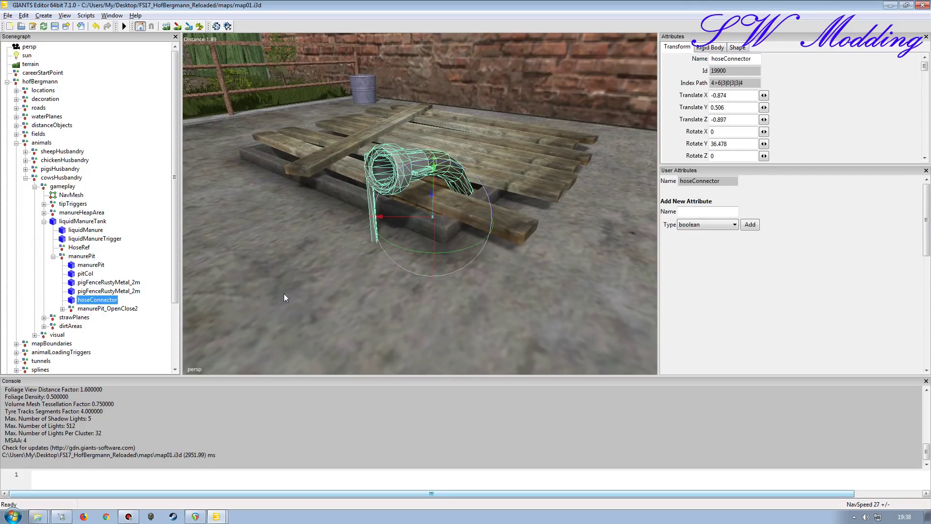
right_drag(325, 266, 369, 274)
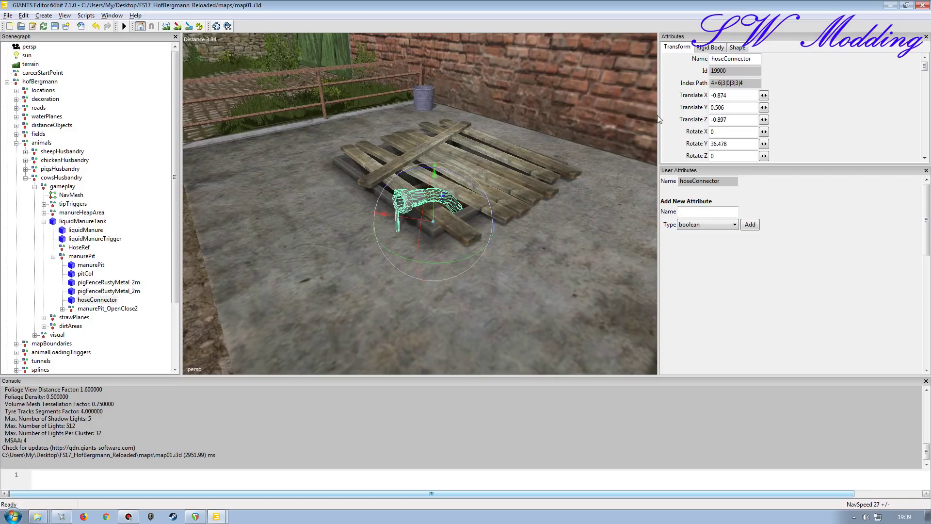
Step: Copy the hoseConnector object's name and start exporting it with files to the FS17_AnimalProductionFarm mod's maps folder
double_click(758, 58)
key(ctrl+c)
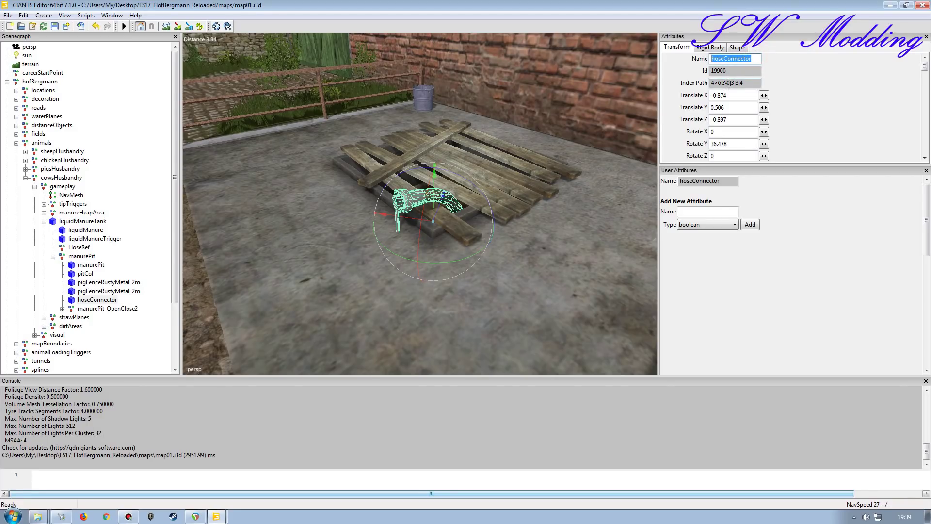
click(9, 15)
click(50, 152)
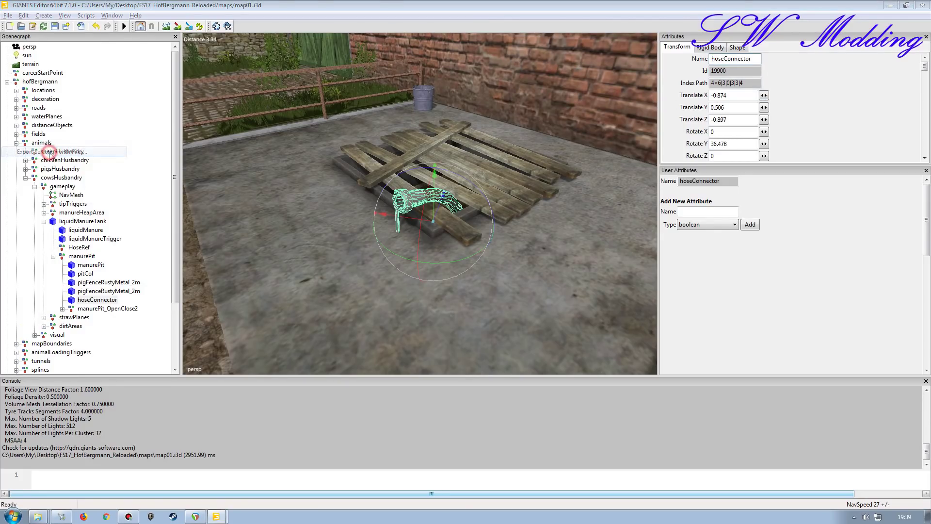
click(43, 158)
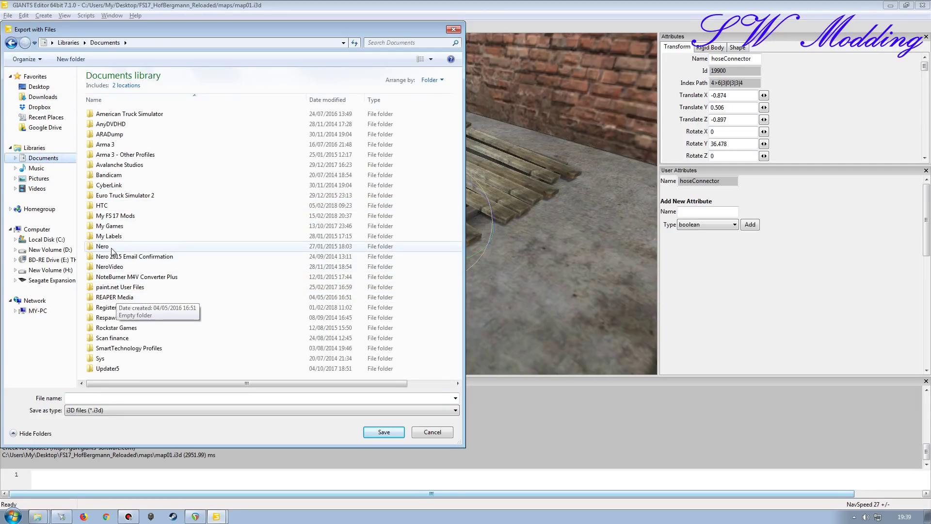
double_click(110, 226)
click(134, 176)
double_click(134, 176)
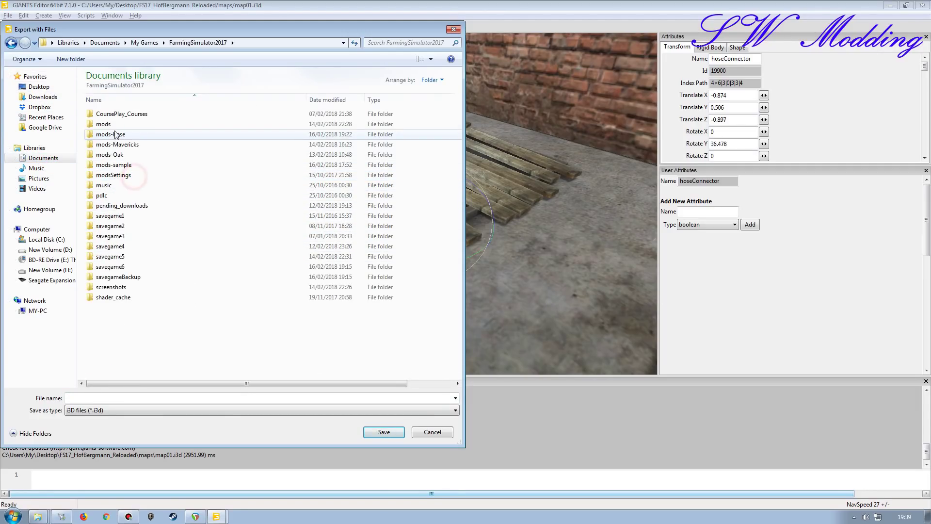
double_click(114, 124)
double_click(136, 114)
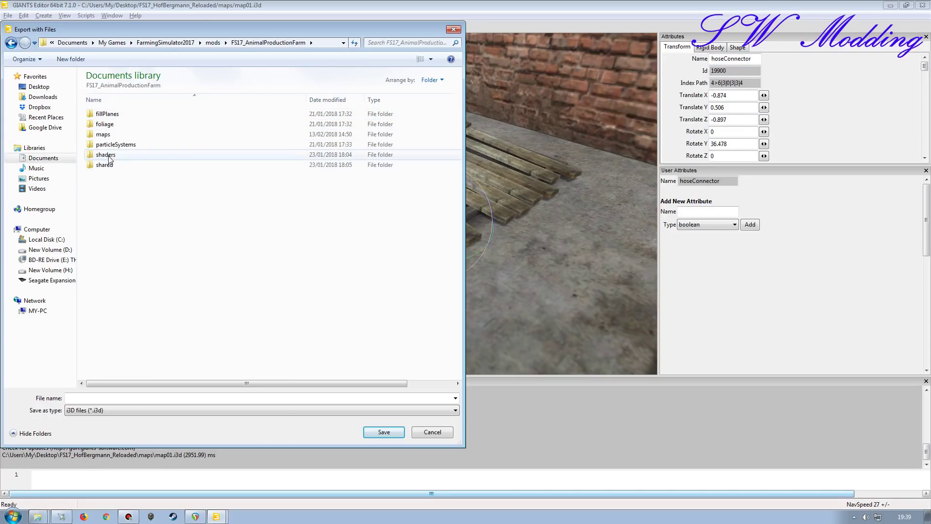
double_click(106, 135)
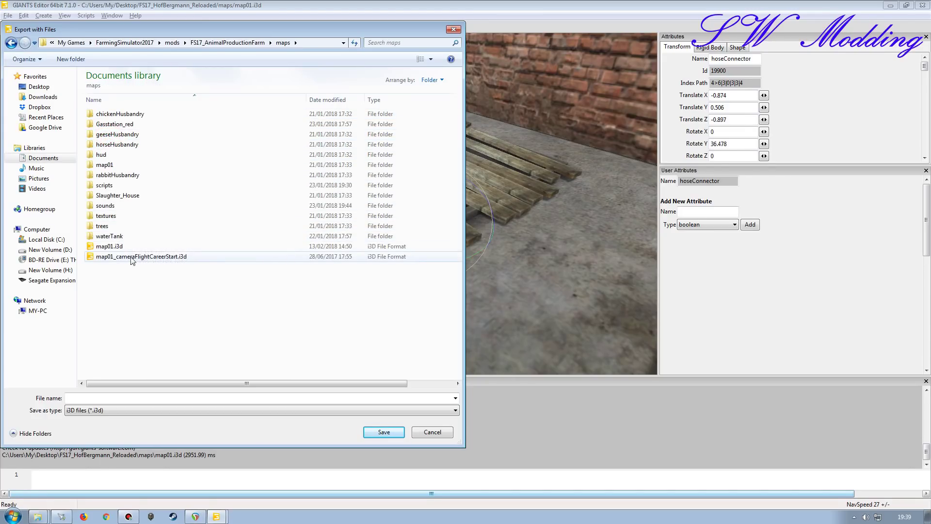
Step: Save the export under the copied name hoseConnector as an i3D file, declining the parent directory structure
key(ctrl+v)
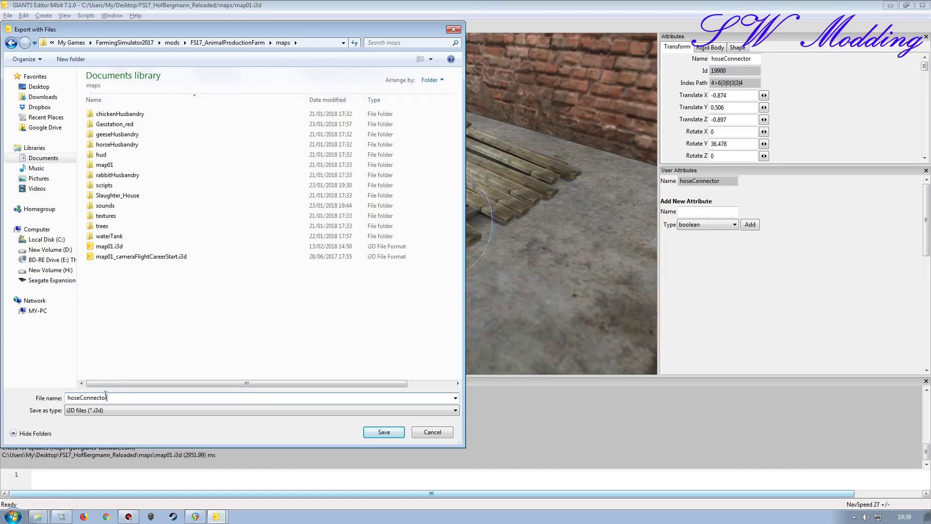
click(366, 433)
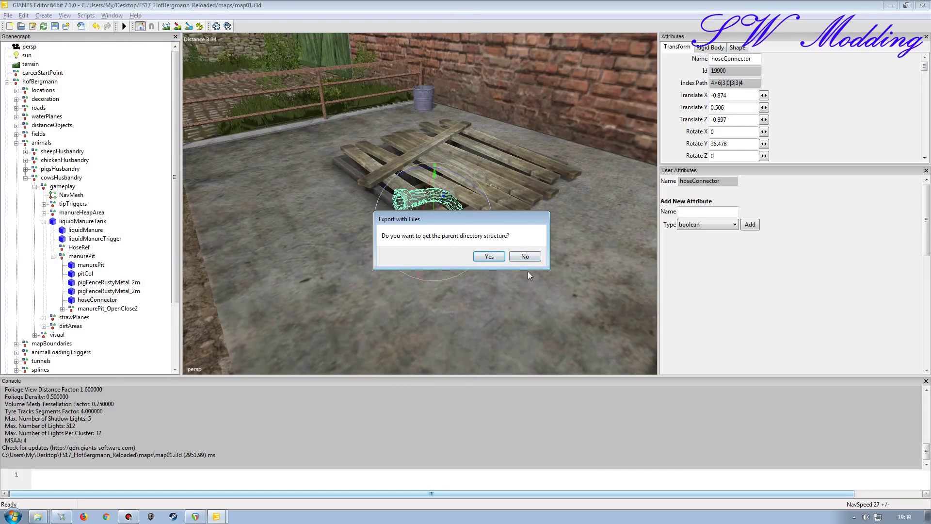
click(524, 256)
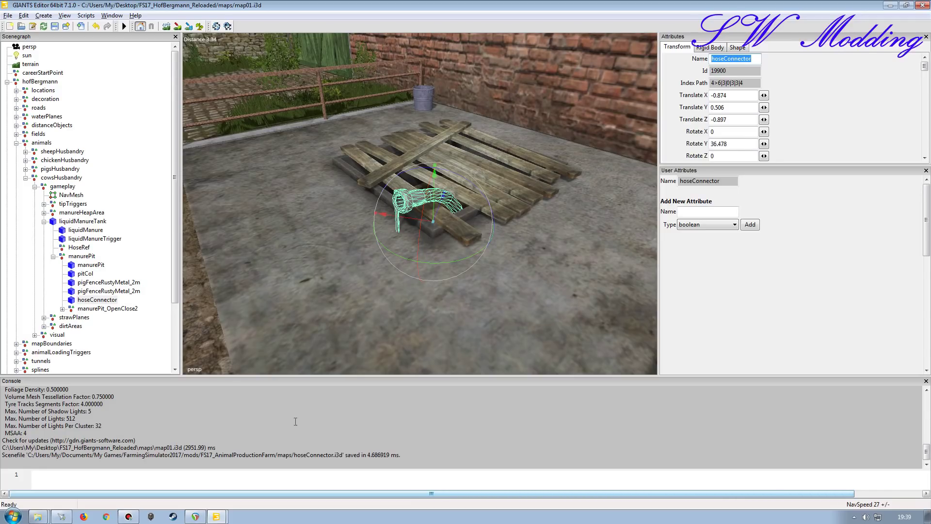
Step: Switch to the Animal Production Farm map and import hoseConnector.i3d from its maps folder
click(216, 516)
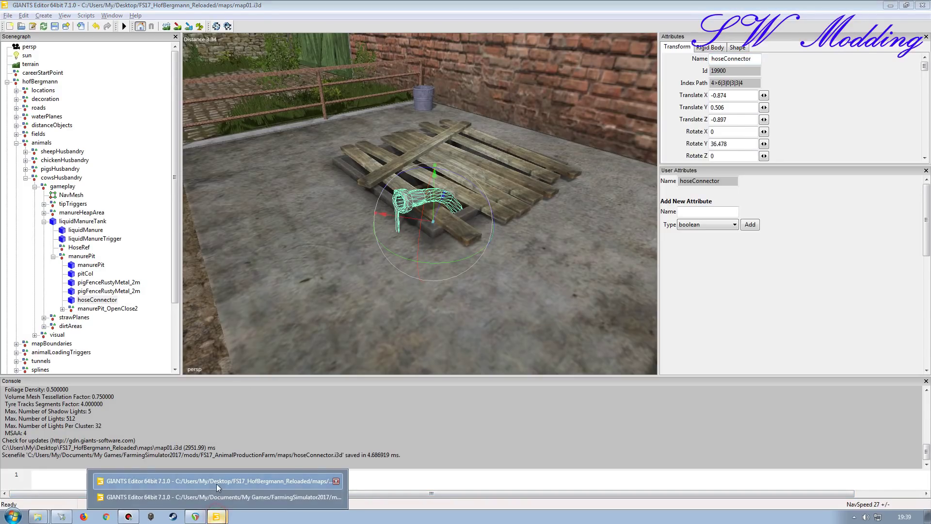
click(217, 484)
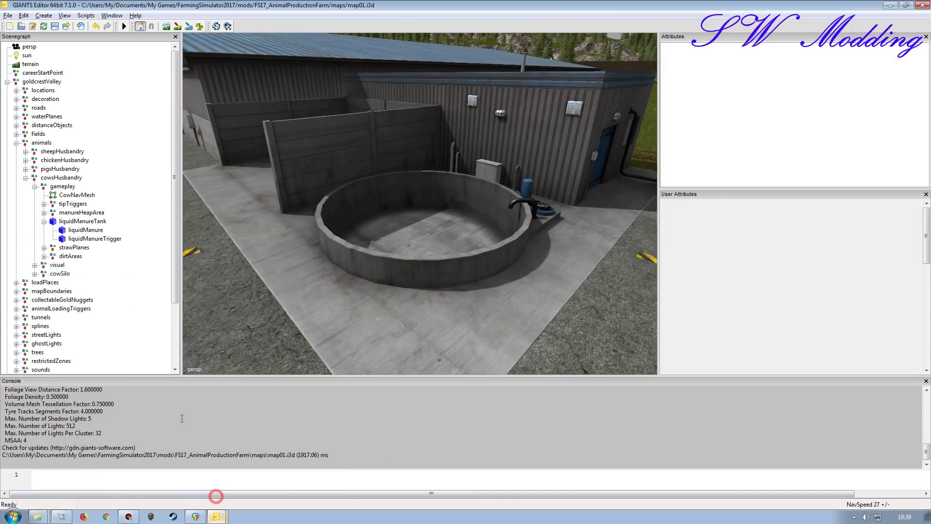
click(8, 15)
click(53, 120)
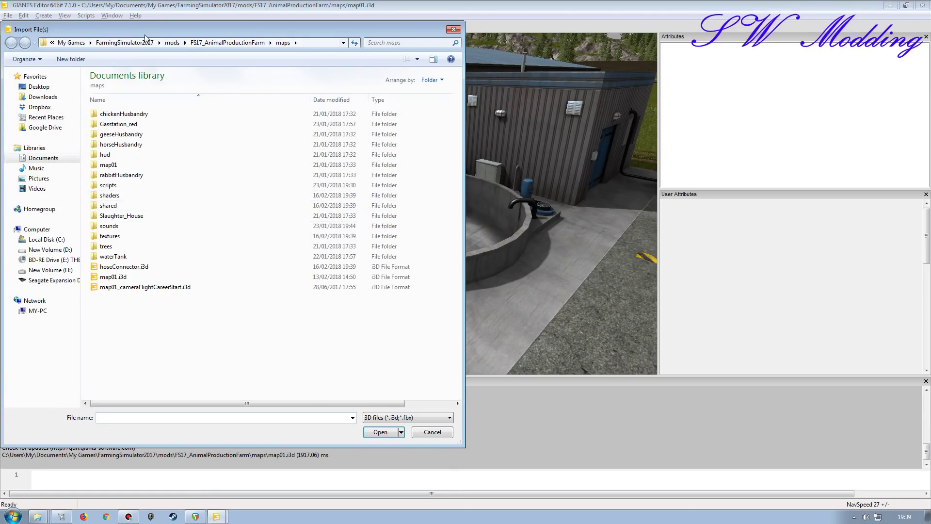
click(129, 267)
double_click(122, 266)
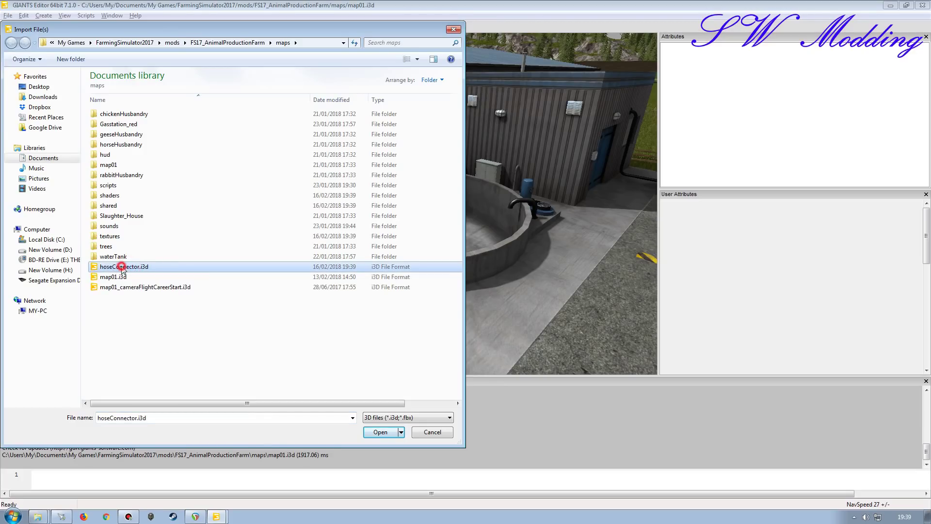
Step: Move the imported hoseConnector from the end of the scenegraph into the cowsHusbandry liquidManureTank group
click(47, 362)
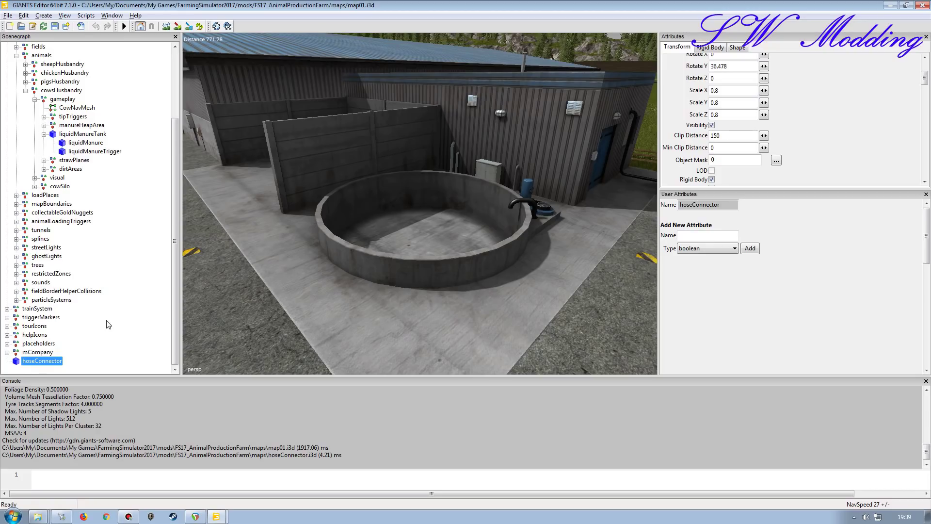
scroll(109, 258, up, 4)
click(78, 223)
key(ctrl+v)
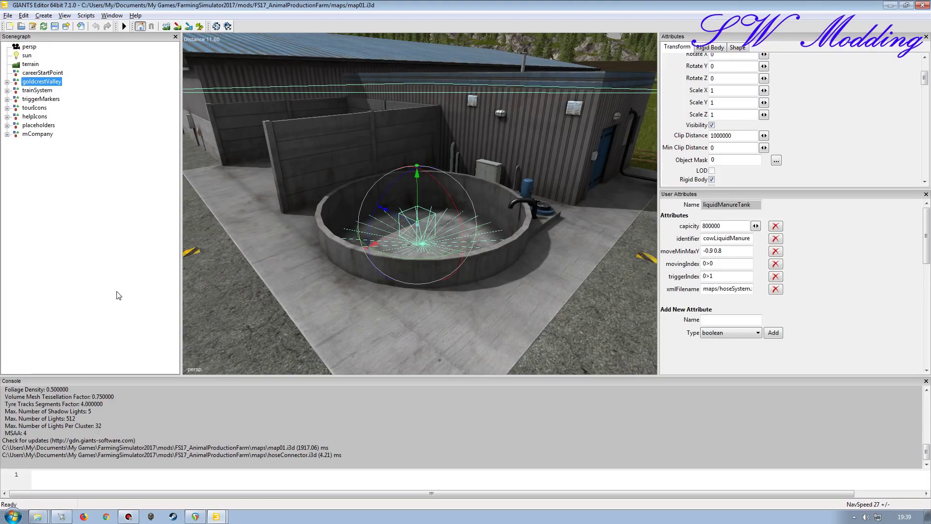
Step: Hide the user attributes and set the hoseConnector's X, Y and Z scale to 1
scroll(493, 261, up, 5)
alt+drag(493, 262, 421, 260)
scroll(425, 260, down, 5)
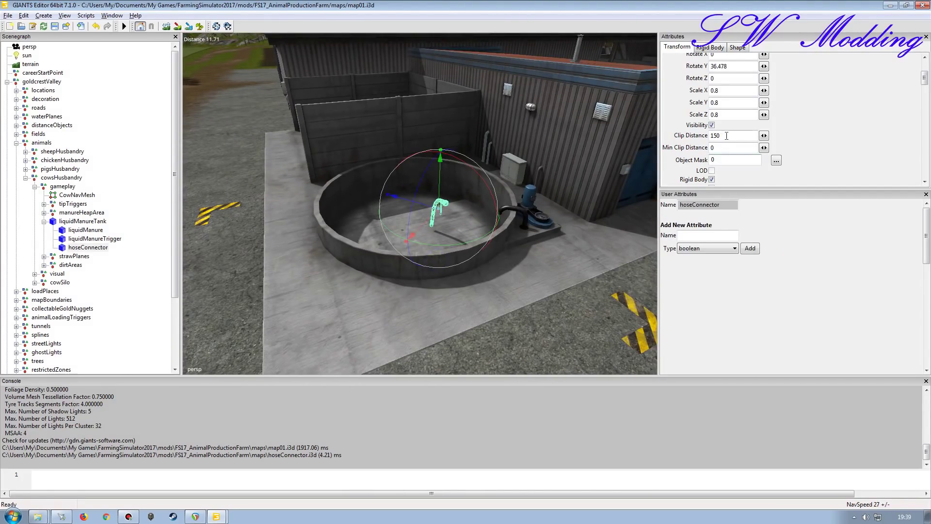
click(926, 194)
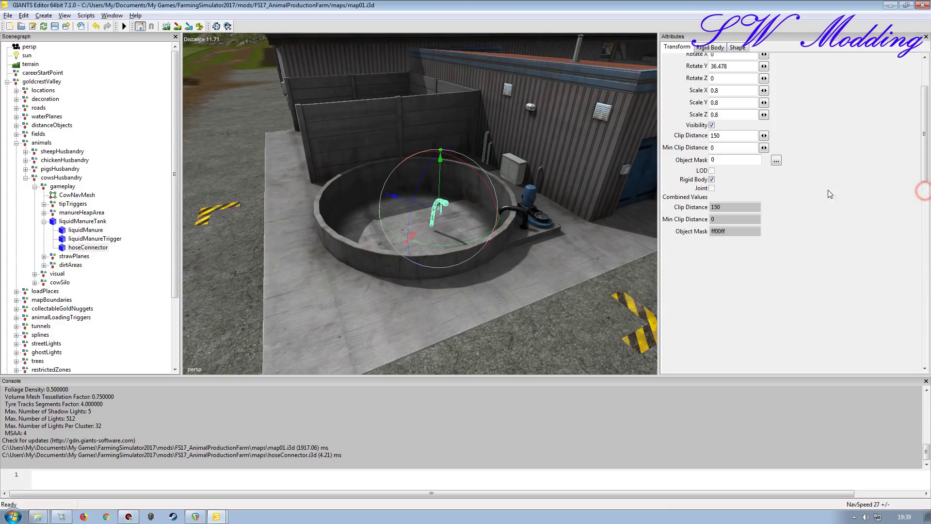
scroll(926, 126, up, 3)
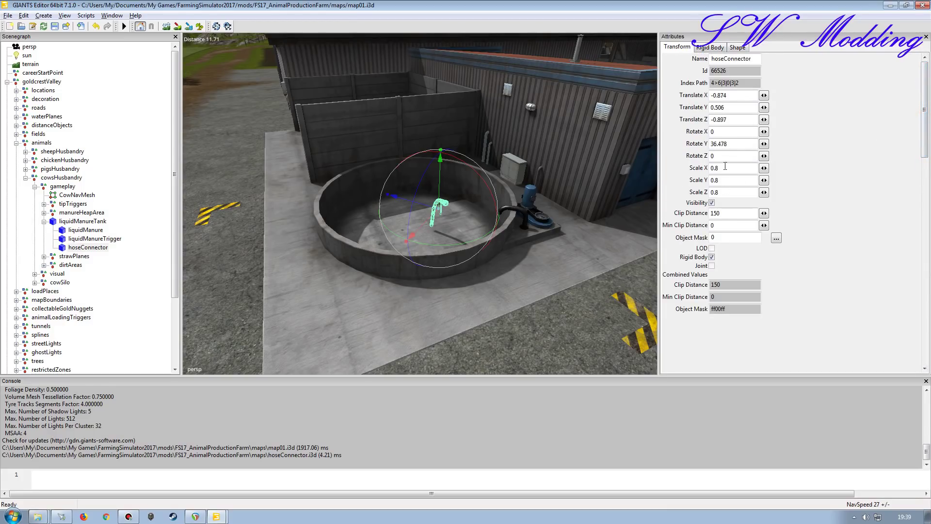
text(1)
double_click(734, 180)
text(1)
double_click(734, 192)
text(1)
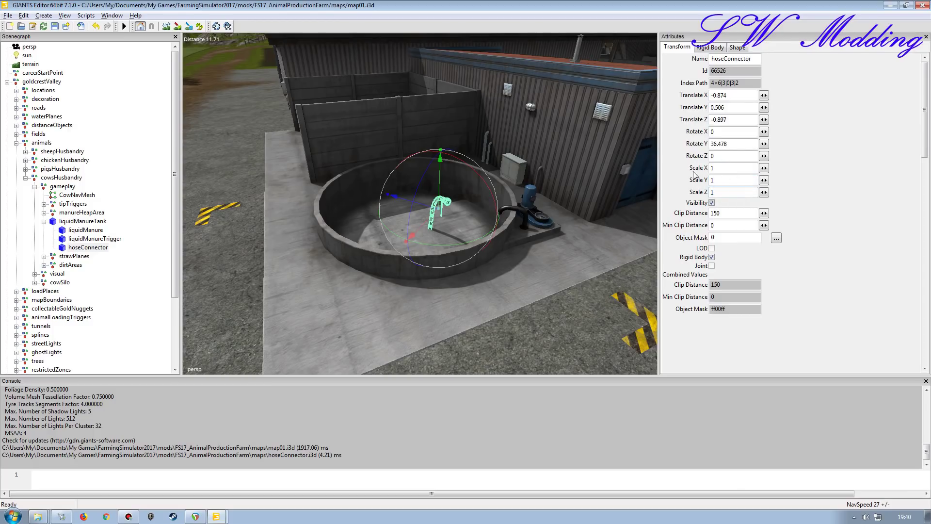
Step: Rotate the hoseConnector to about -37.7° around Y and move it to the tank wall at about X 2.83, Z 1.97
scroll(446, 269, up, 3)
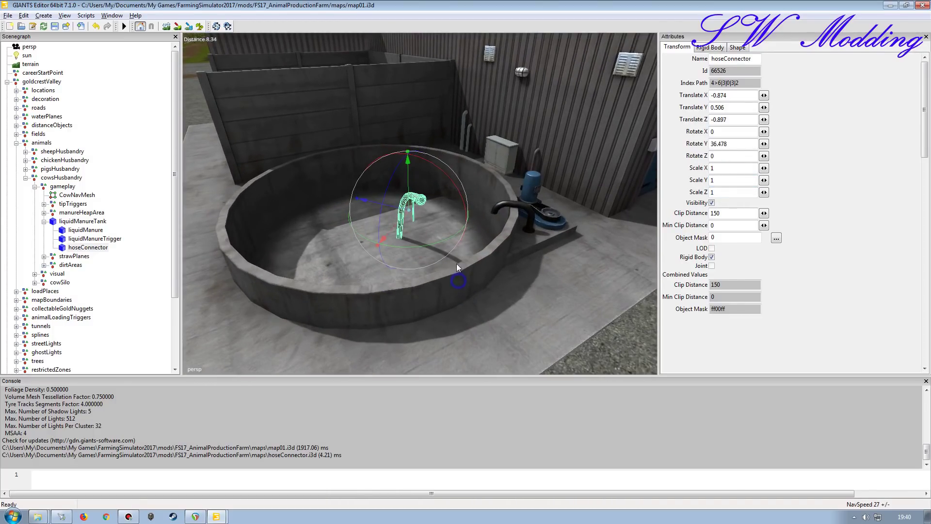
drag(426, 248, 312, 237)
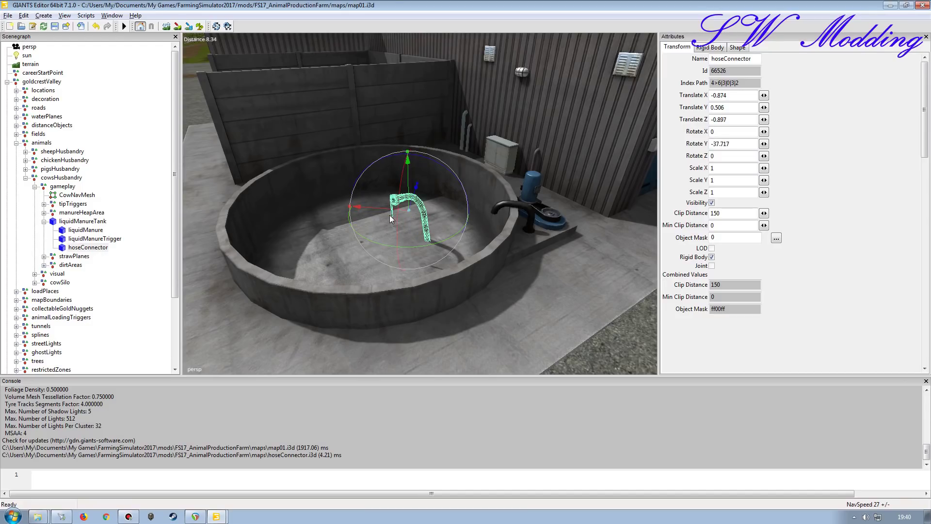
drag(365, 210, 185, 210)
right_drag(184, 211, 311, 221)
scroll(356, 226, up, 6)
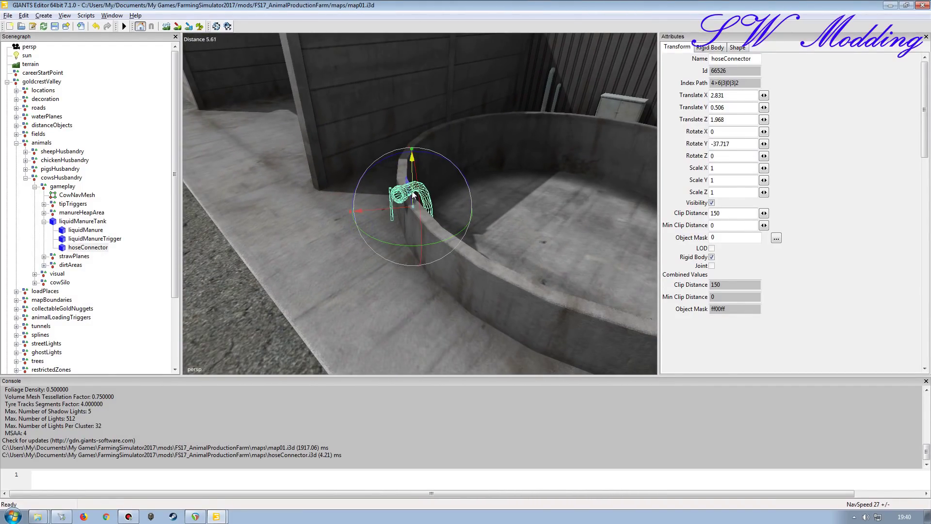
Step: Reposition the hoseConnector over the tank's front rim at about X 3.04, Y 0.58, Z -0.33
drag(409, 192, 402, 235)
alt+drag(389, 279, 425, 319)
alt+right_drag(440, 301, 441, 283)
alt+drag(441, 277, 432, 242)
alt+right_drag(431, 242, 388, 238)
alt+drag(389, 238, 457, 243)
key(f)
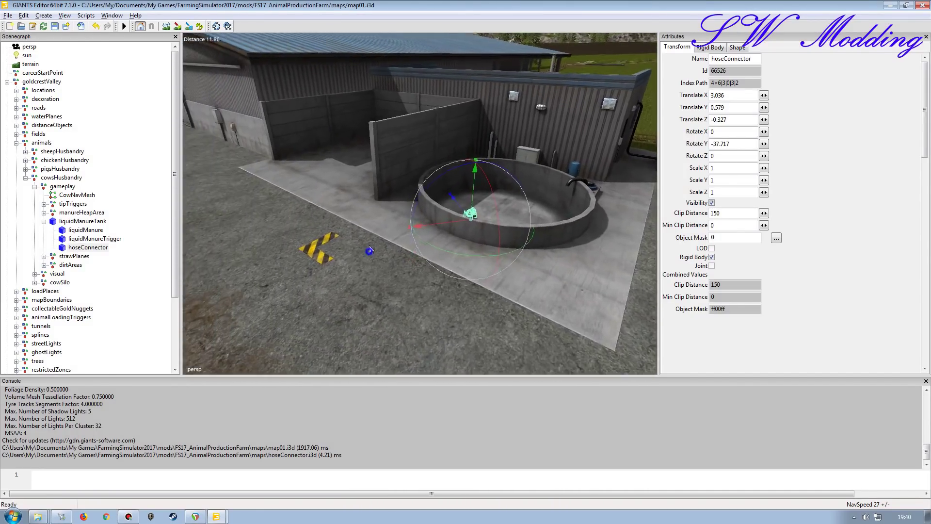
Step: Fine-tune the hoseConnector's Y rotation to about -58° so the pipe crosses the tank rim squarely
alt+drag(472, 232, 396, 232)
alt+right_drag(397, 232, 420, 208)
alt+drag(420, 208, 507, 212)
alt+right_drag(507, 213, 398, 229)
alt+drag(398, 229, 301, 251)
alt+right_drag(301, 251, 372, 228)
alt+drag(371, 228, 428, 257)
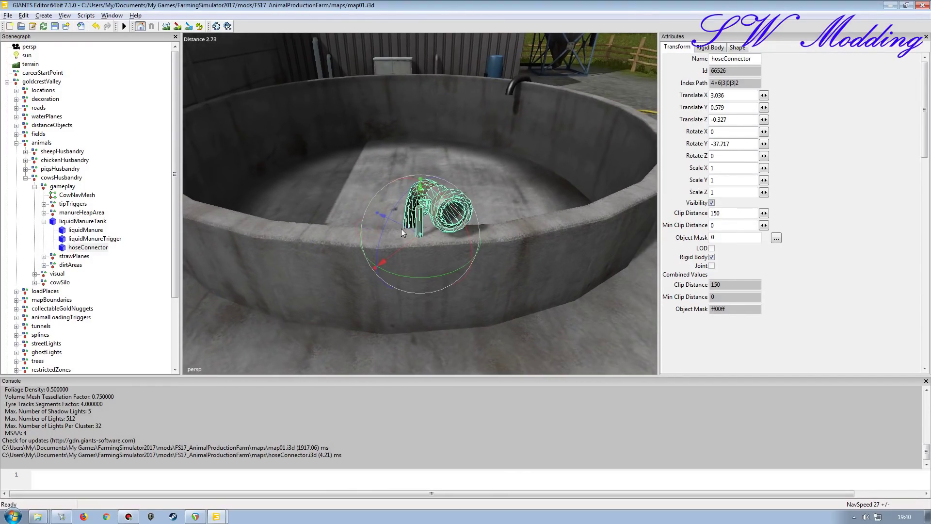
mouse_move(481, 192)
alt+right_down()
mouse_move(460, 222)
mouse_move(476, 197)
alt+right_up()
alt+drag(475, 197, 446, 217)
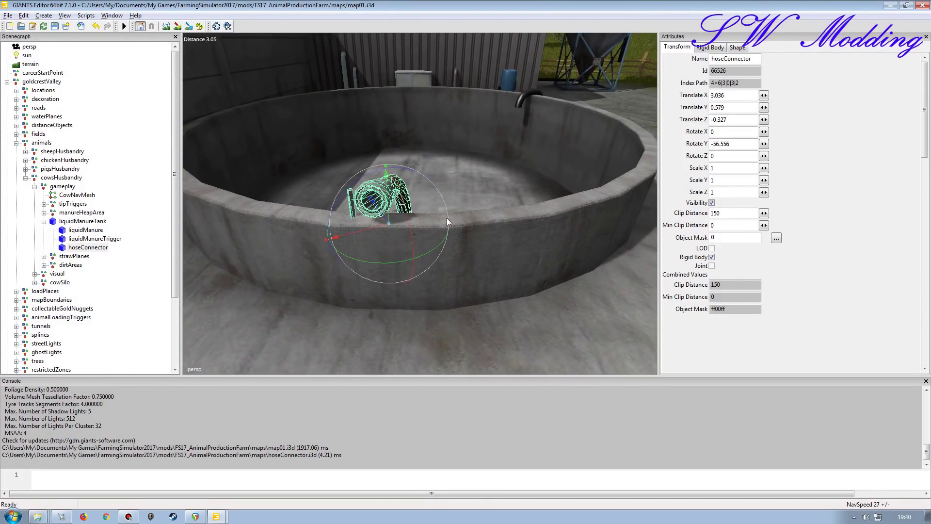
drag(387, 261, 390, 263)
alt+drag(391, 263, 440, 235)
alt+right_drag(440, 235, 400, 240)
alt+drag(401, 240, 359, 263)
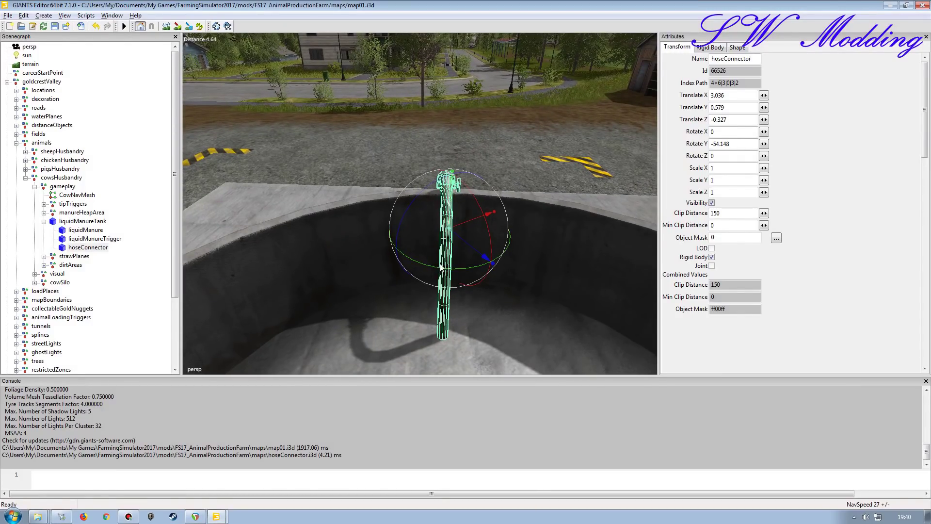
drag(442, 266, 463, 260)
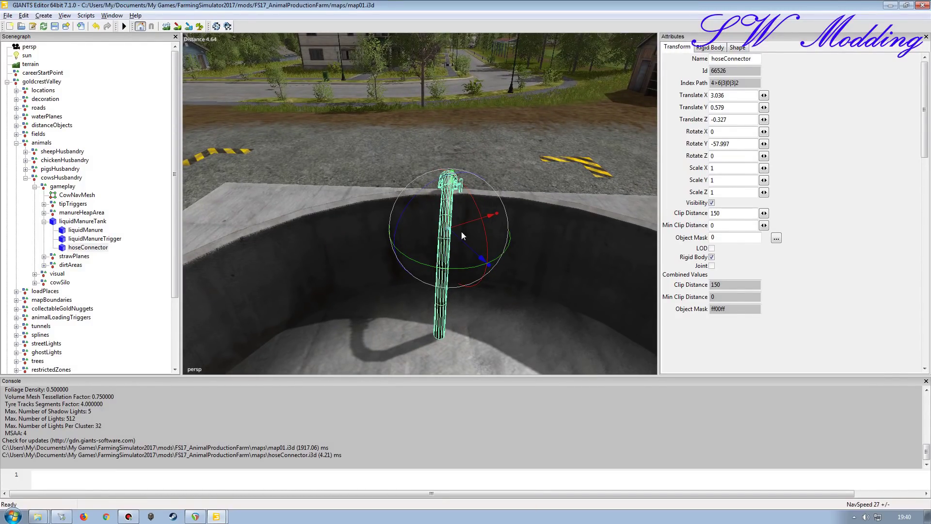
Step: Nudge the hoseConnector to about X 3.07, Z -0.28 on the rim, then deselect it and inspect its placement
drag(467, 220, 470, 218)
alt+drag(417, 228, 310, 235)
alt+right_drag(310, 235, 313, 219)
alt+drag(314, 219, 331, 225)
alt+right_drag(331, 225, 332, 219)
alt+drag(332, 223, 299, 224)
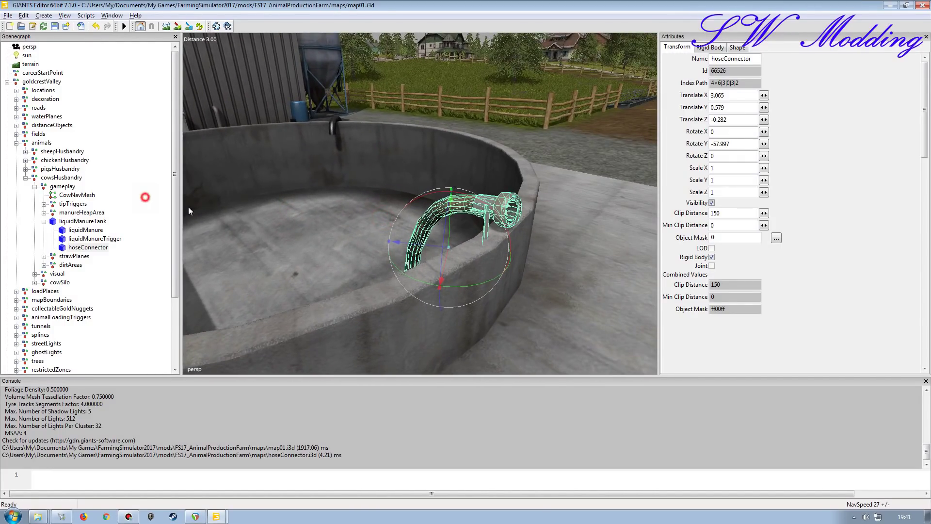
click(145, 197)
mouse_move(464, 247)
alt+mouse_down()
mouse_move(498, 248)
mouse_move(458, 248)
mouse_move(457, 232)
mouse_move(262, 235)
mouse_move(416, 227)
mouse_move(453, 236)
mouse_move(471, 216)
mouse_move(490, 227)
alt+mouse_up()
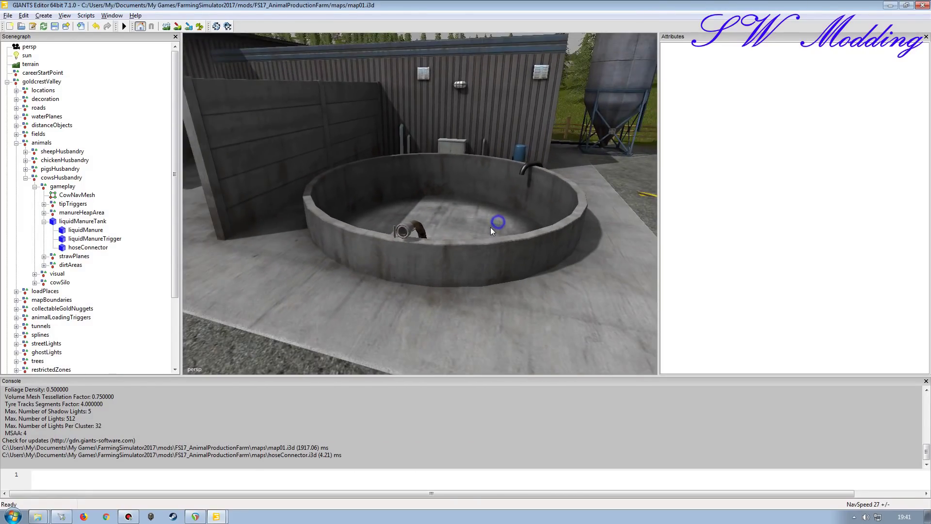
Step: Select the liquidManureTank and show its user attributes again
click(82, 222)
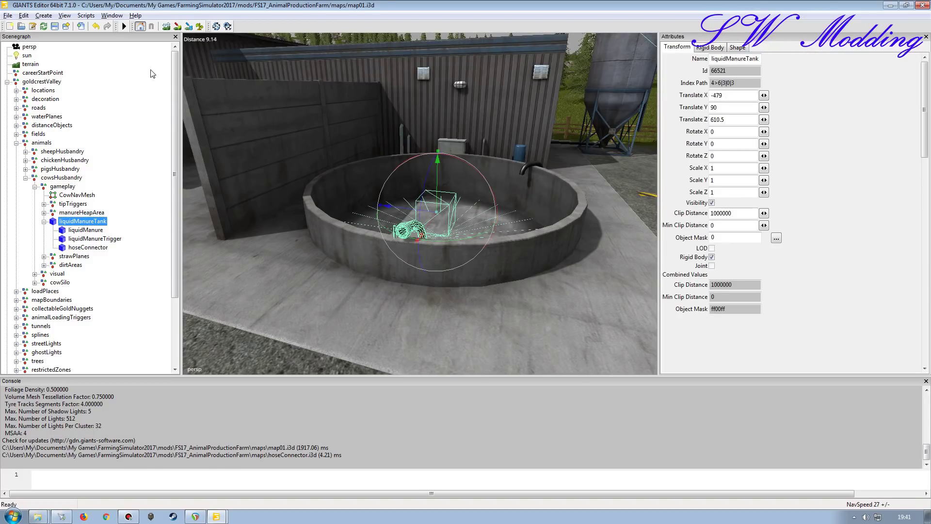
click(112, 16)
click(125, 47)
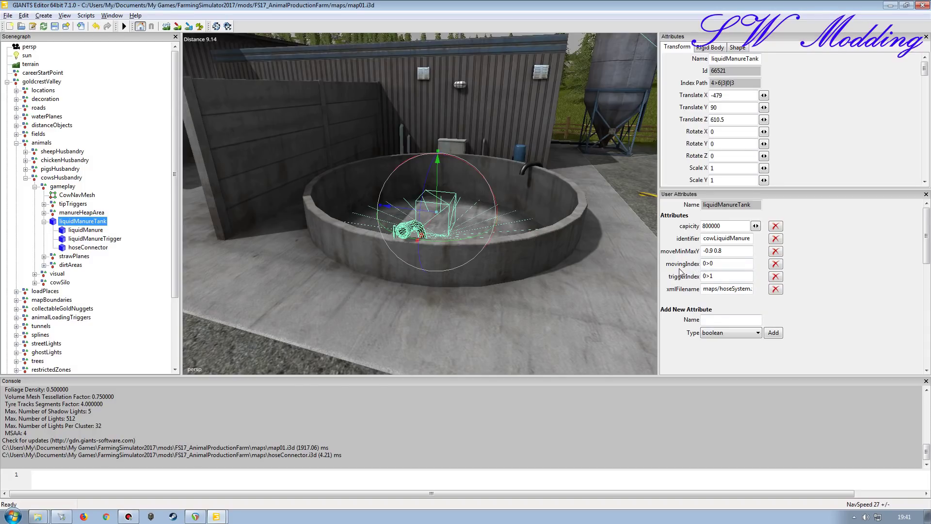
Step: Compare the index paths of liquidManure and liquidManureTrigger with the tank's movingIndex and triggerIndex attributes
click(99, 231)
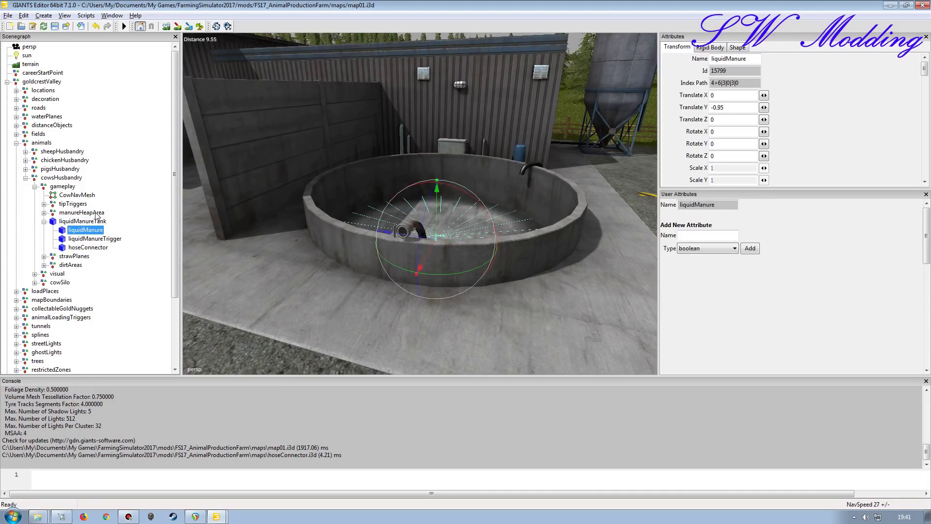
click(749, 82)
click(95, 238)
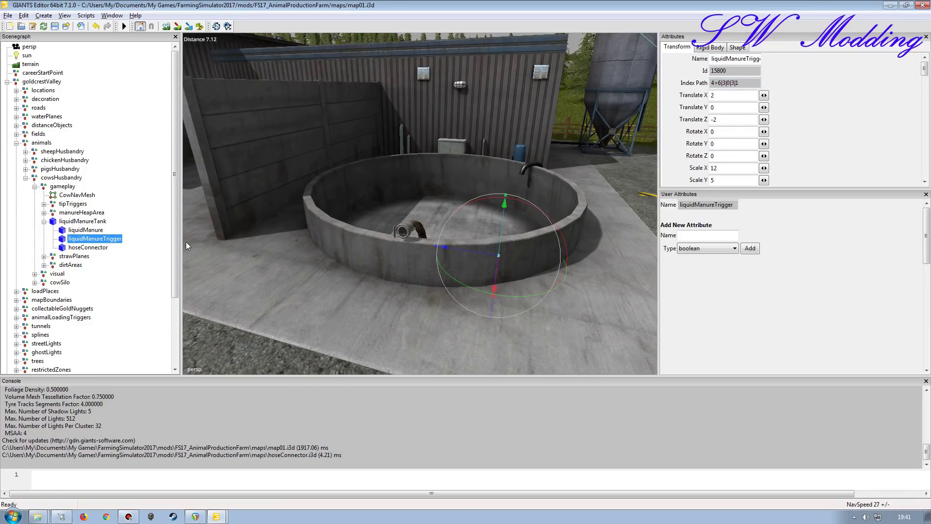
click(85, 222)
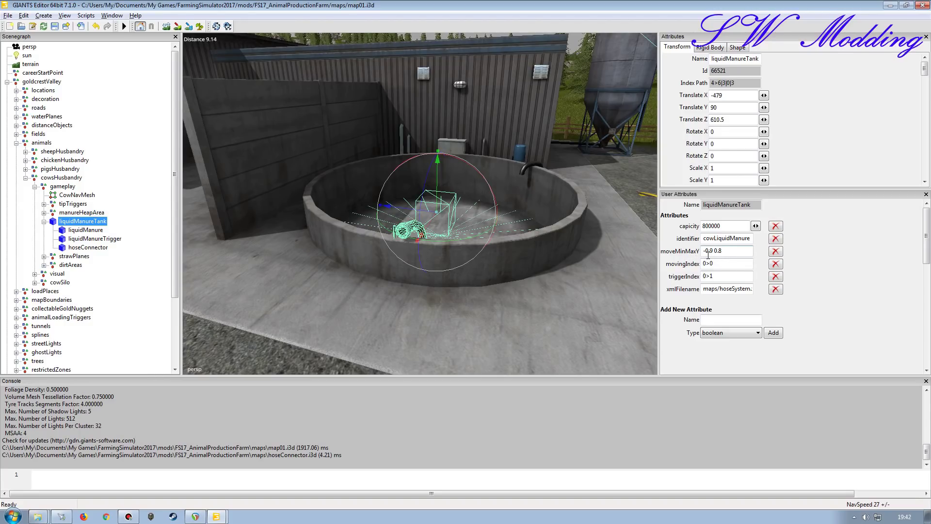
click(92, 230)
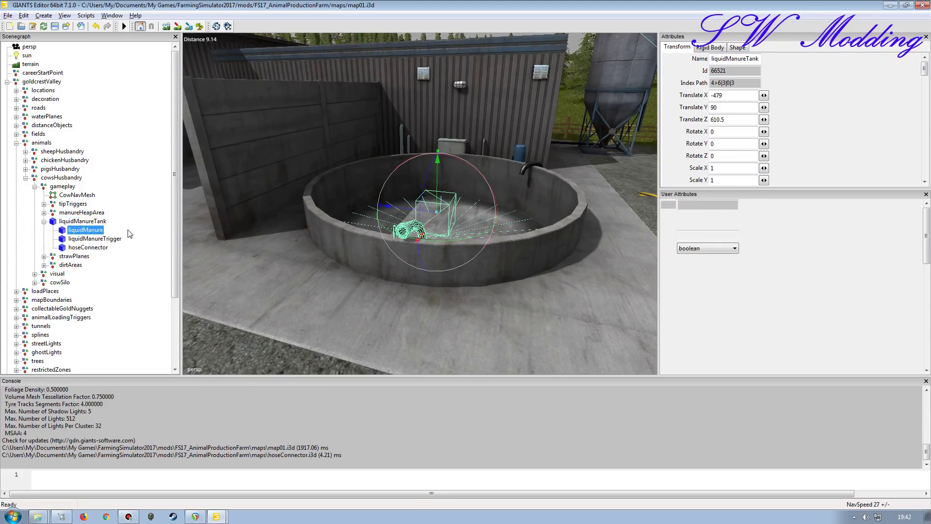
Step: Try liquidManure's Translate Y at -0.9 to preview the tank's lowest fill level
click(735, 107)
key(BackSpace)
key(Return)
key(Tab)
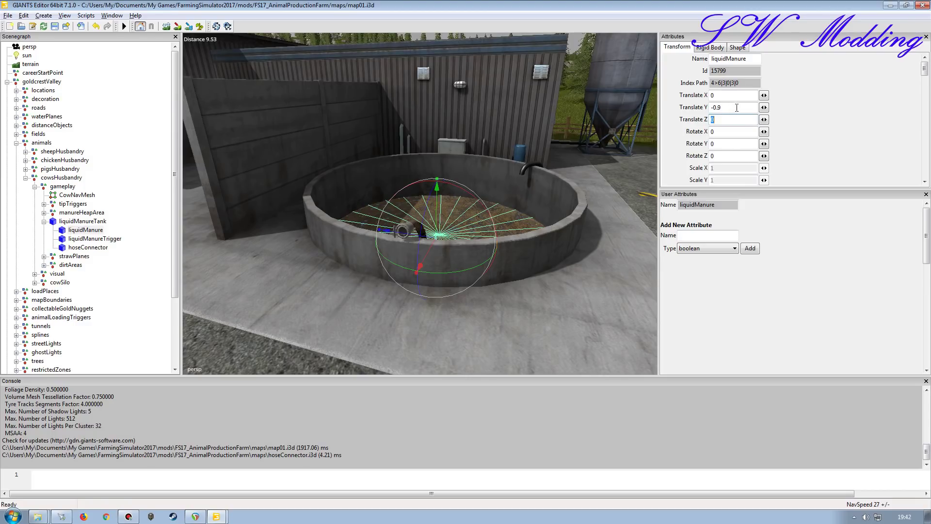
click(86, 221)
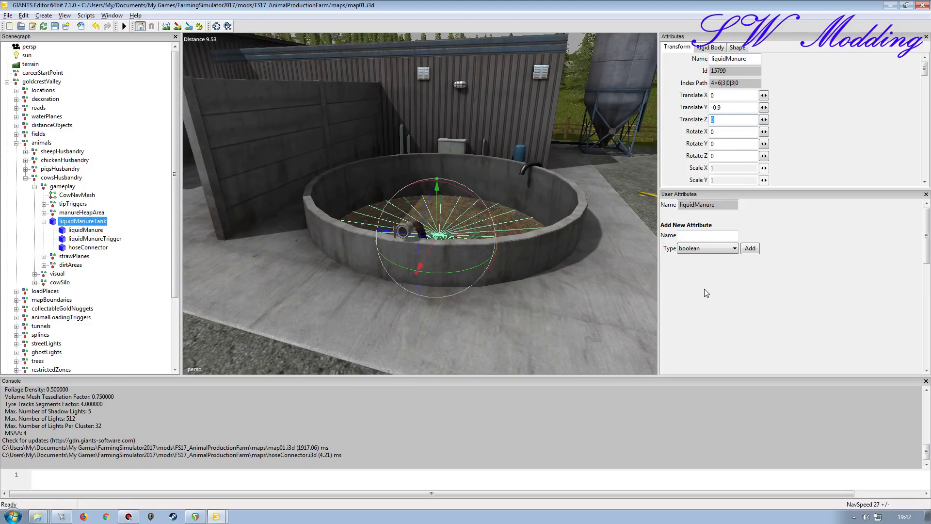
Step: Try liquidManure's Translate Y at 0.8 to preview the tank's full level, then deselect it
click(85, 230)
double_click(738, 110)
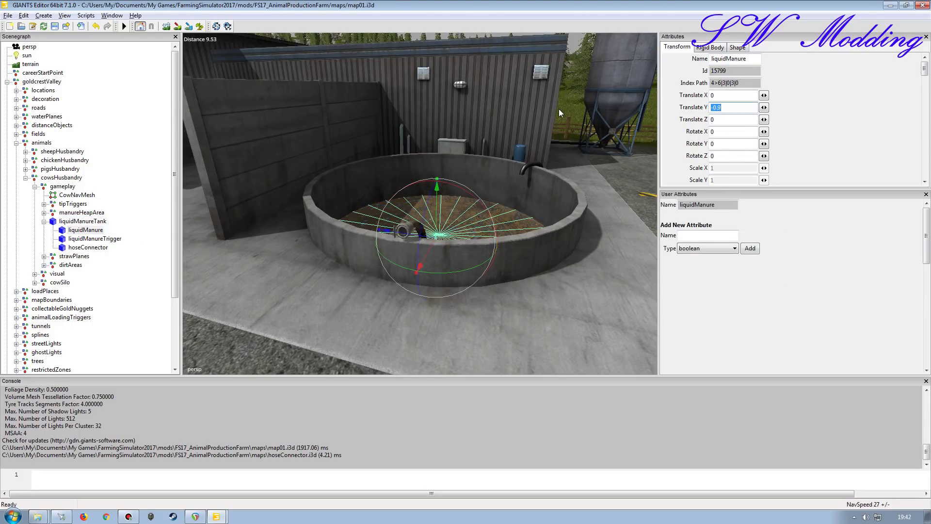
text(0.8)
key(Tab)
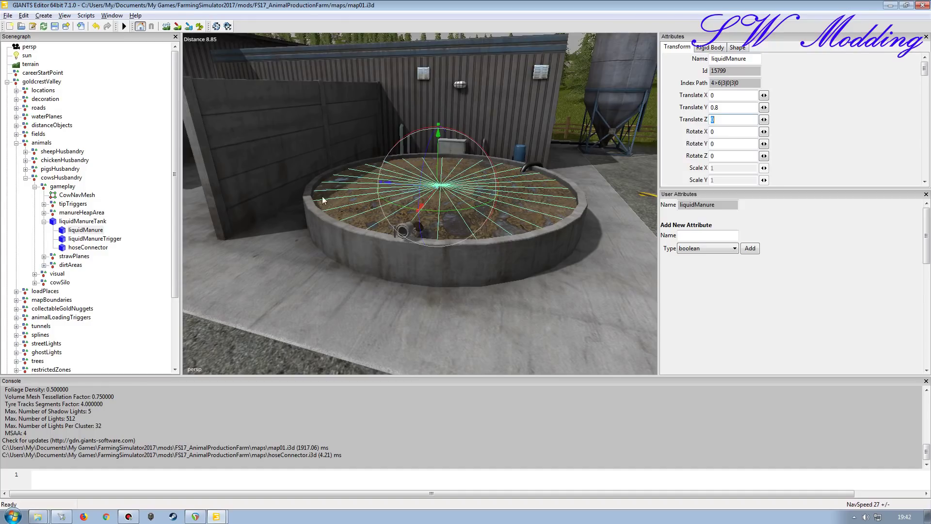
click(405, 217)
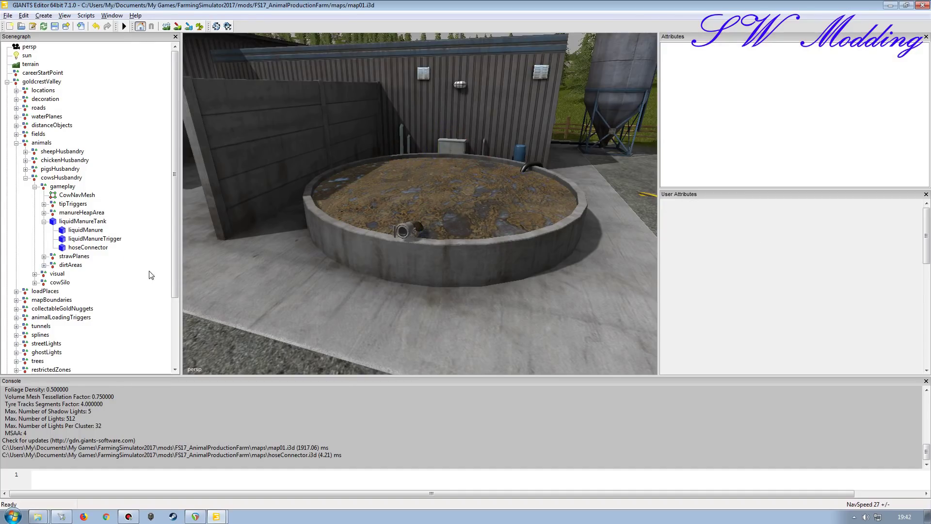
Step: Set liquidManure's Translate Y to -0.9 and deselect it
click(86, 230)
click(737, 110)
text(-0.9)
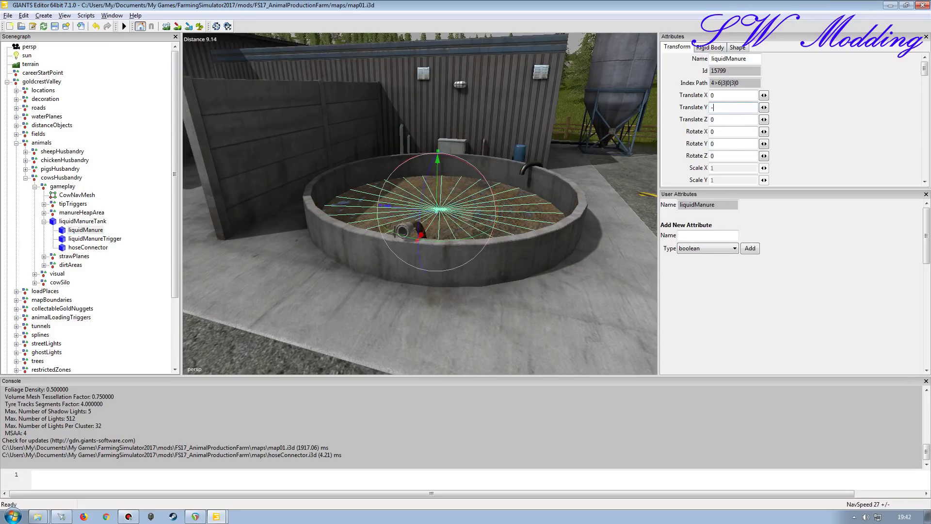
key(Tab)
click(122, 249)
alt+drag(243, 287, 312, 268)
alt+right_drag(311, 269, 342, 255)
mouse_move(342, 255)
alt+mouse_down()
mouse_move(284, 265)
mouse_move(332, 258)
mouse_move(430, 209)
mouse_move(346, 249)
alt+mouse_up()
alt+right_drag(345, 249, 349, 246)
alt+drag(349, 247, 409, 263)
alt+right_drag(409, 264, 413, 270)
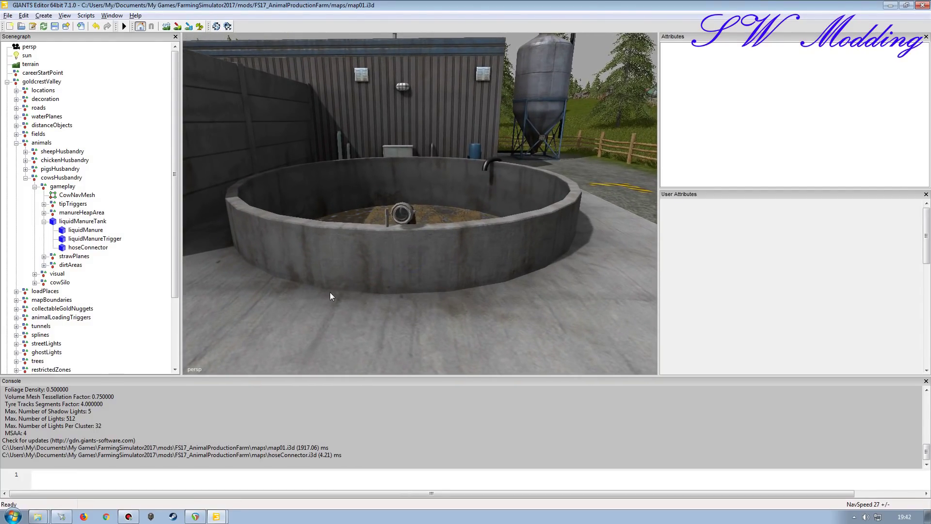
Step: Switch to the Hof Bergmann map and examine the HoseRef transform inside its liquidManureTank and its position at the hoseConnector
click(216, 516)
click(218, 501)
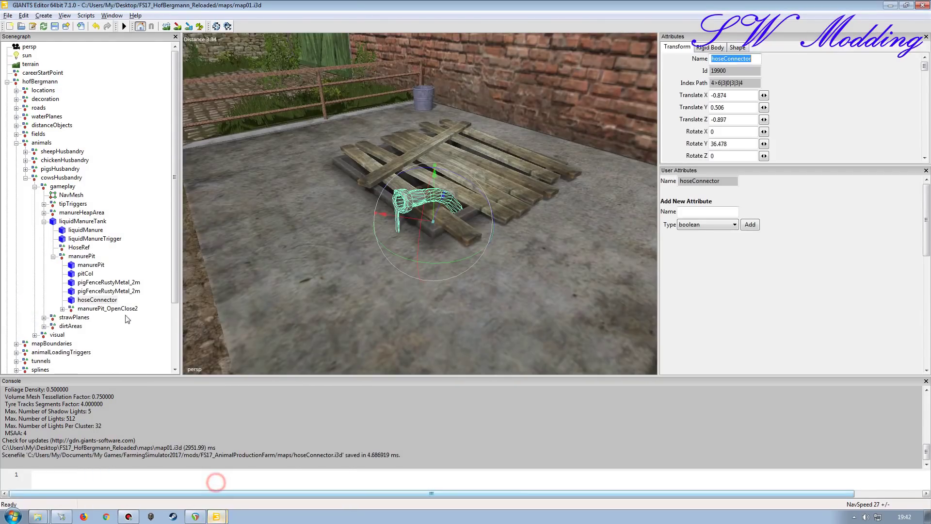
click(53, 256)
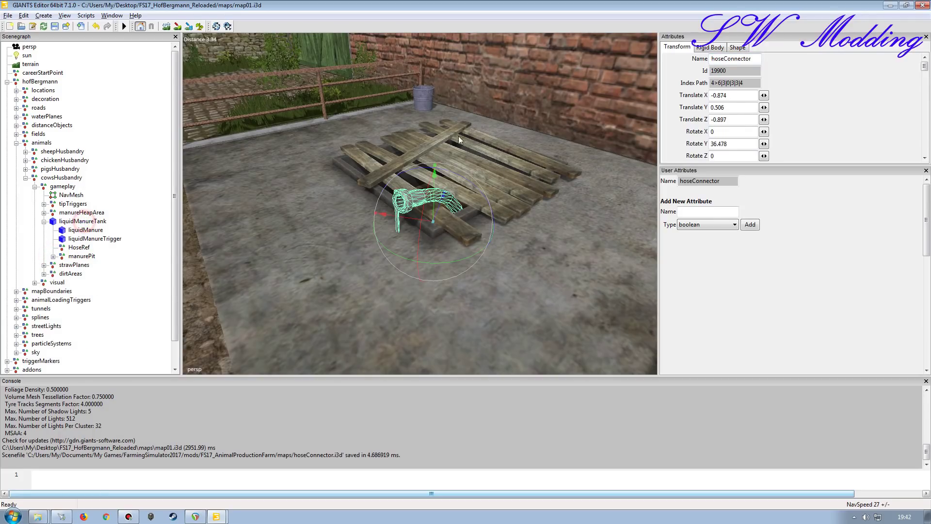
click(84, 222)
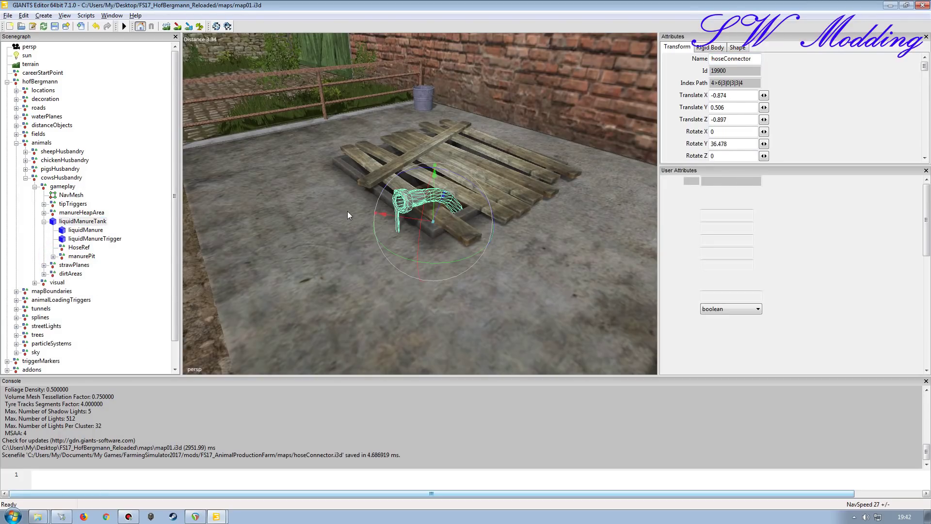
click(76, 248)
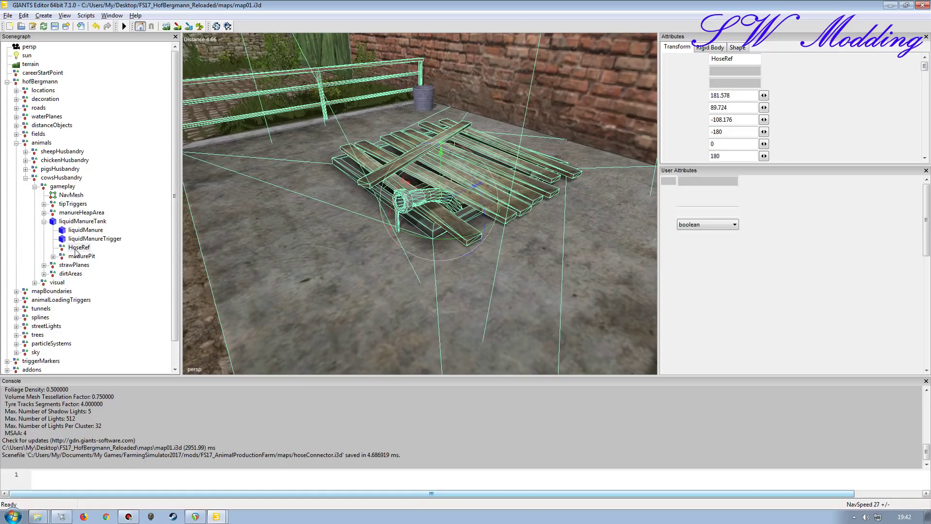
alt+drag(400, 211, 269, 247)
scroll(383, 243, down, 5)
scroll(390, 211, up, 5)
scroll(360, 252, up, 4)
scroll(289, 254, down, 5)
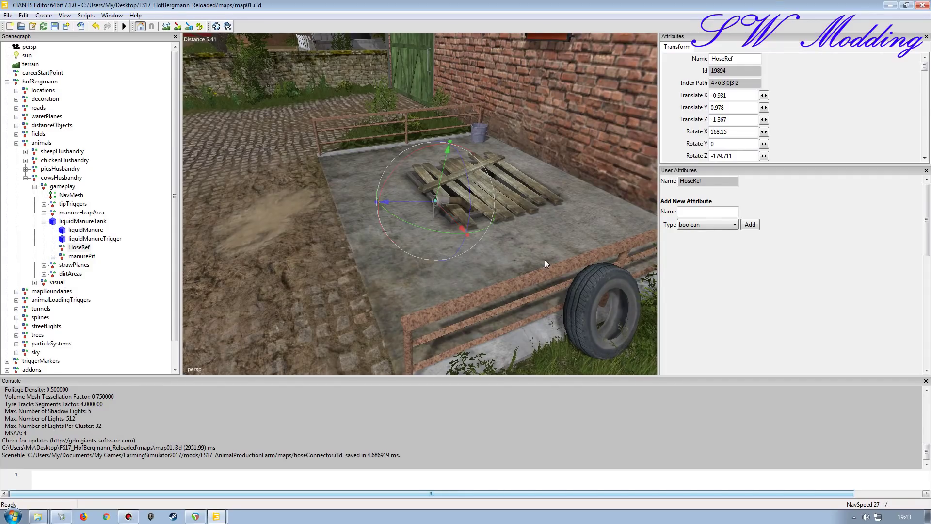
Step: Switch back to the Animal Production Farm map and create an empty transform group
mouse_move(217, 516)
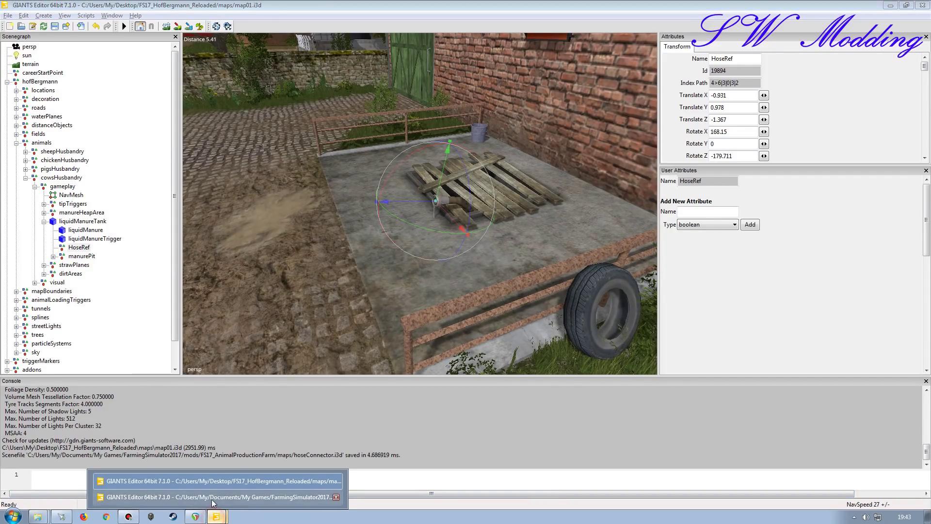
click(194, 499)
click(43, 16)
click(57, 27)
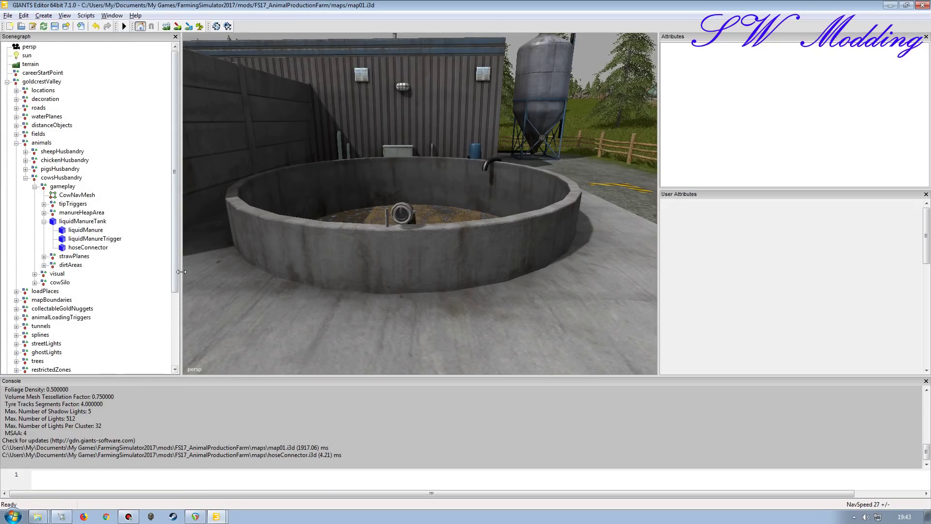
Step: Move the new transform group from the scene root into the cows' liquidManureTank
scroll(174, 270, down, 4)
click(36, 362)
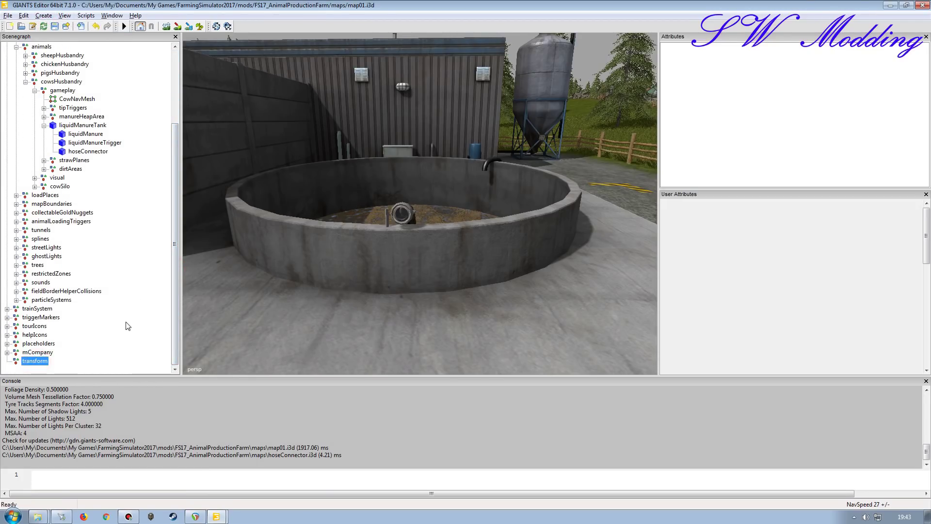
scroll(125, 328, up, 4)
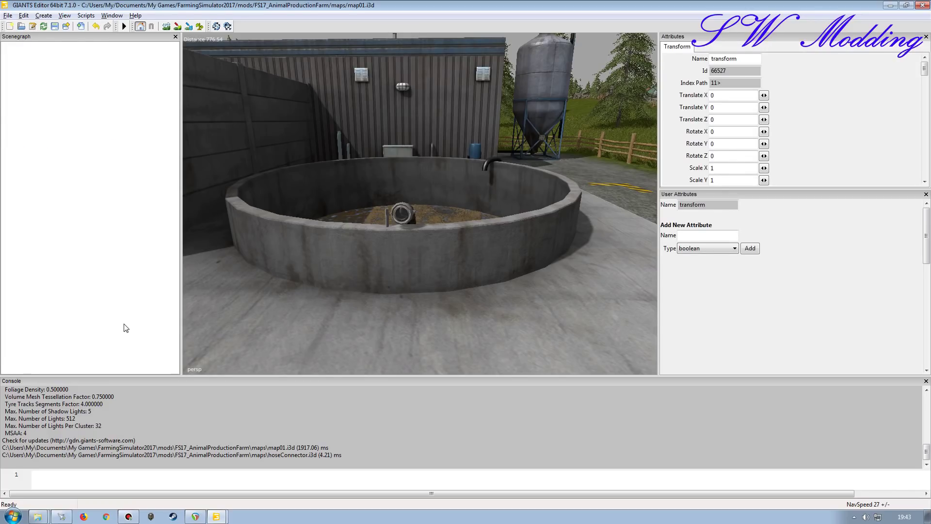
click(75, 222)
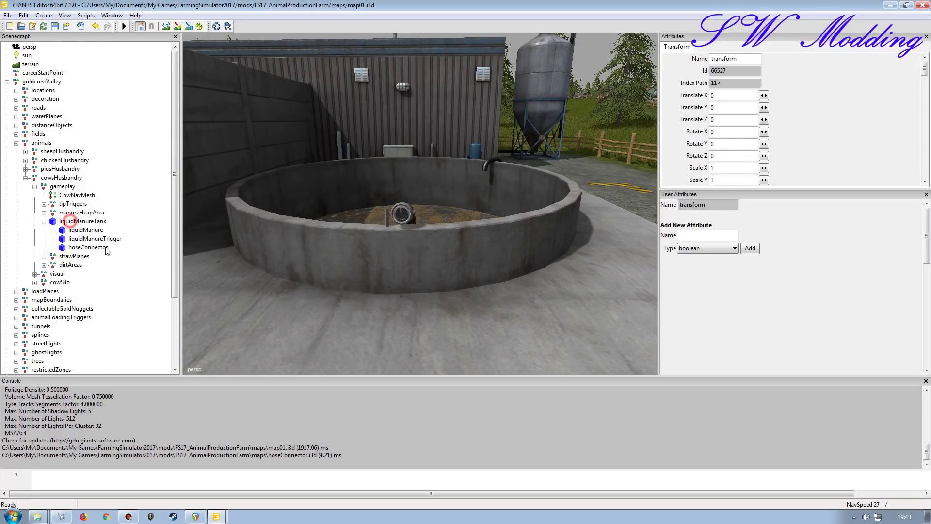
key(ctrl+v)
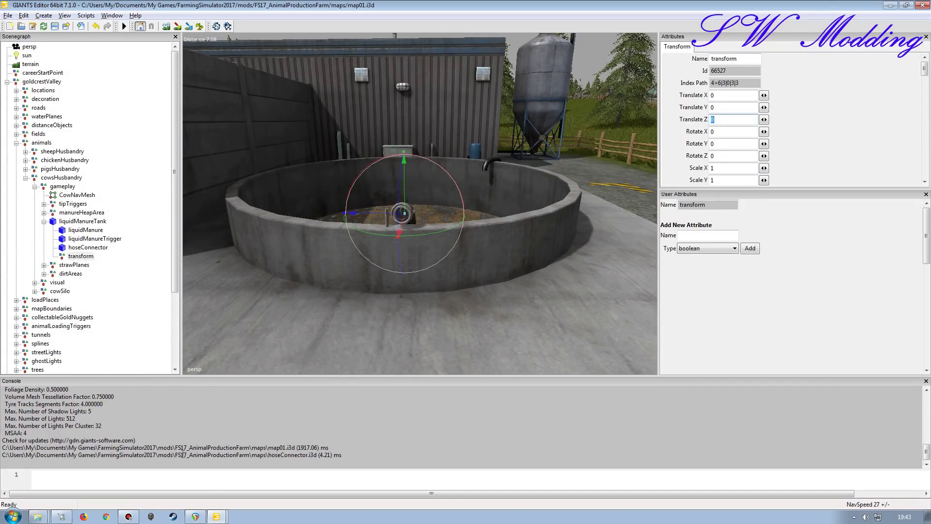
Step: Rename the new transform group as HoseRef, copying the name from the Hof Bergmann map
click(216, 517)
click(218, 497)
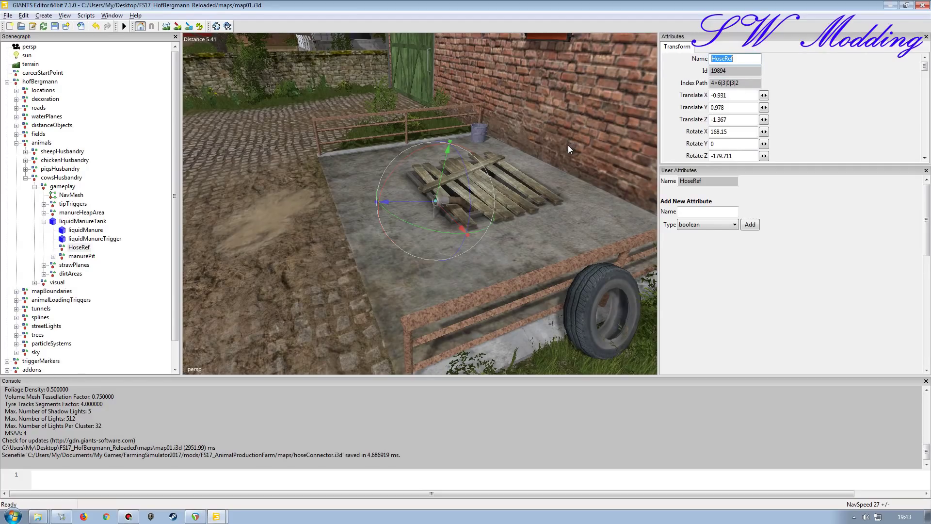
click(217, 517)
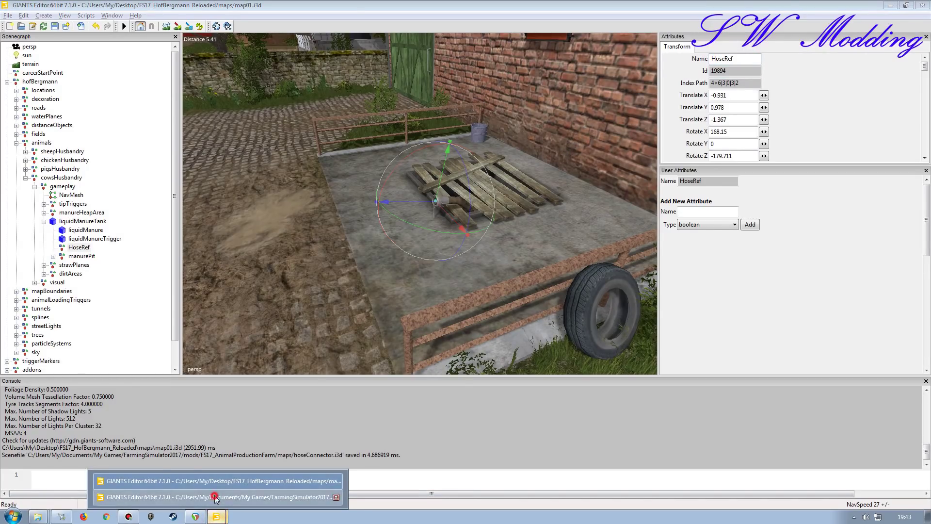
click(194, 479)
double_click(747, 59)
text(HoseRef)
key(Return)
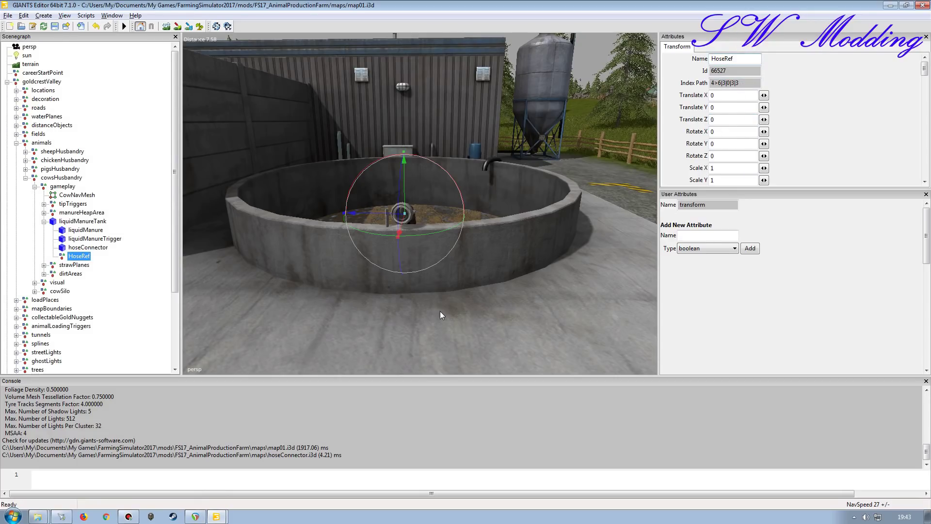
Step: Place HoseRef on the hoseConnector pipe at the tank rim, at about X 3.374, Y 1.099, Z -0.322
right_drag(461, 320, 487, 174)
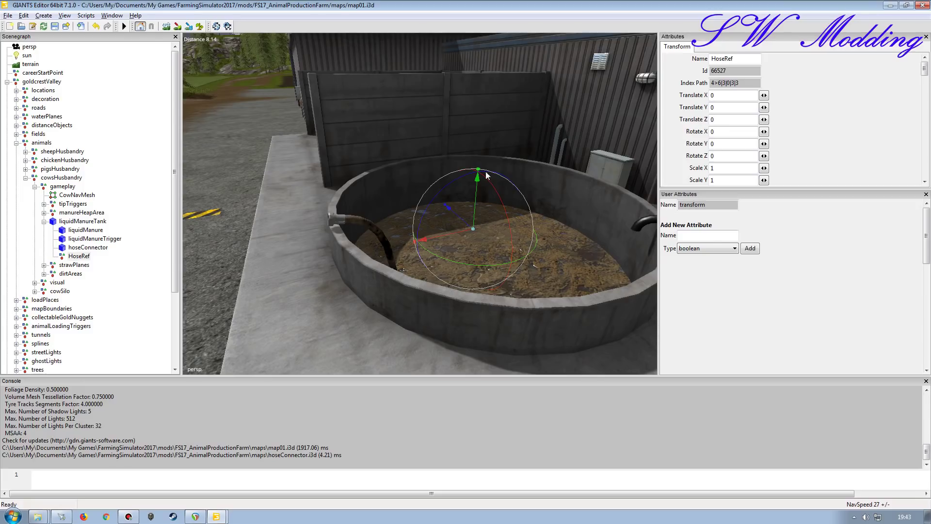
click(73, 223)
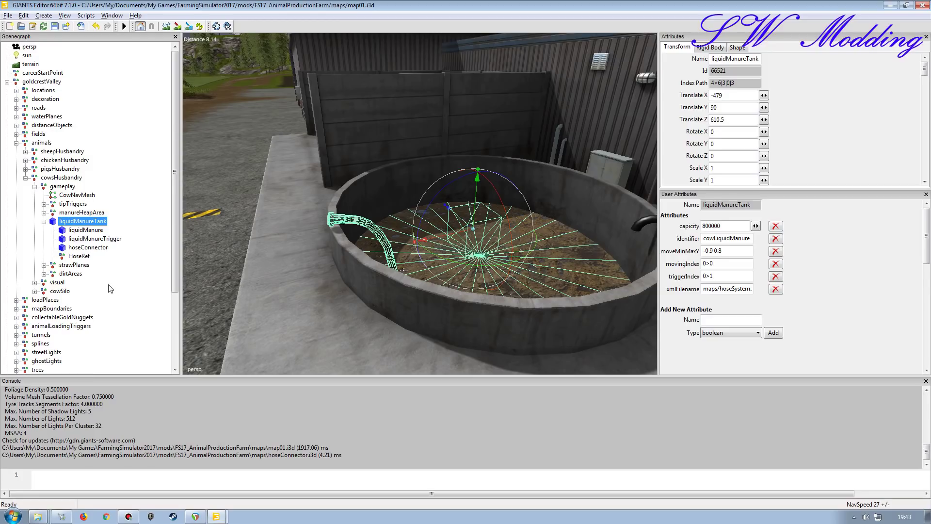
click(79, 256)
right_drag(351, 301, 476, 294)
alt+drag(476, 294, 407, 290)
alt+right_drag(406, 293, 423, 259)
scroll(422, 259, up, 2)
scroll(423, 257, down, 1)
scroll(422, 258, down, 2)
alt+drag(422, 258, 423, 294)
scroll(423, 291, down, 3)
alt+right_drag(423, 294, 424, 286)
alt+drag(424, 286, 439, 294)
alt+right_drag(439, 295, 421, 276)
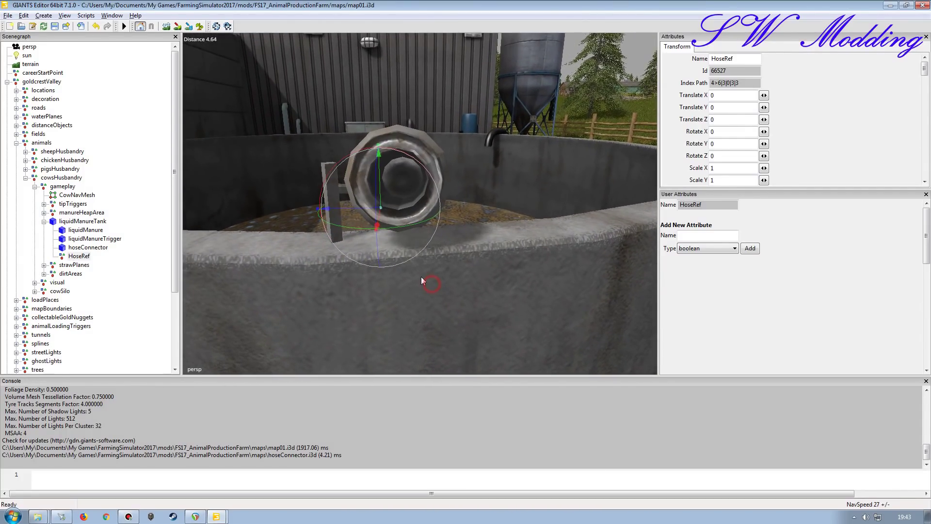
scroll(416, 281, down, 3)
alt+drag(414, 283, 409, 277)
scroll(405, 270, up, 5)
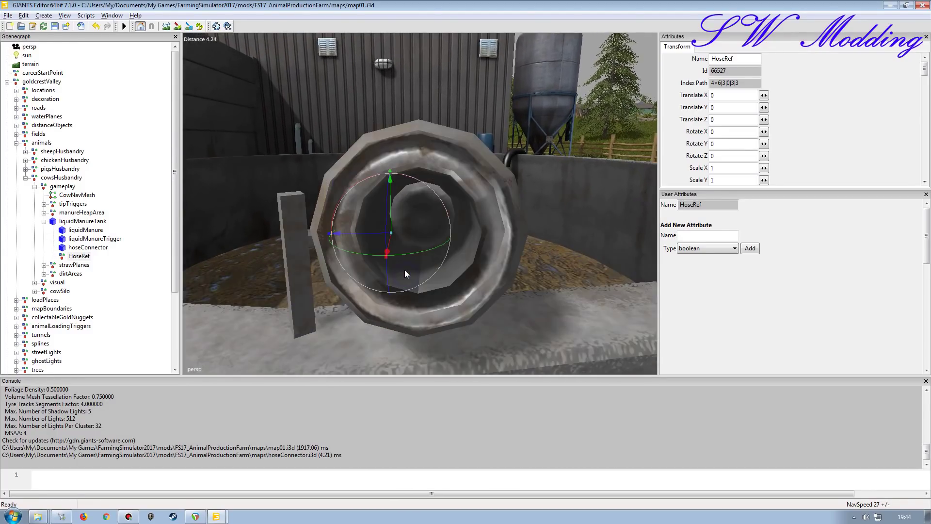
scroll(404, 270, down, 1)
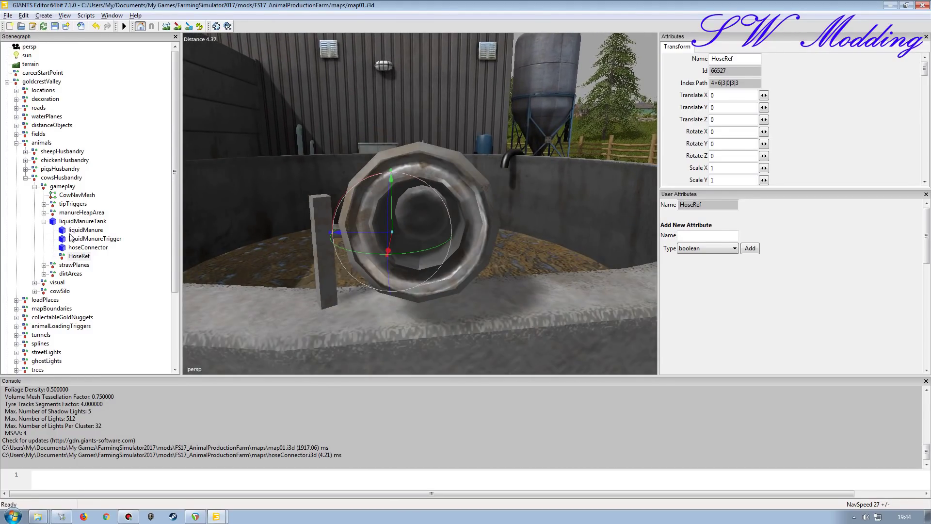
click(75, 257)
click(23, 17)
click(61, 151)
click(423, 221)
Step: Try HoseRef's Rotate X at 90, return it to 0, and set Rotate Y to 90
alt+drag(414, 174, 412, 200)
alt+right_drag(412, 200, 421, 200)
alt+drag(421, 200, 430, 214)
alt+right_drag(430, 213, 429, 204)
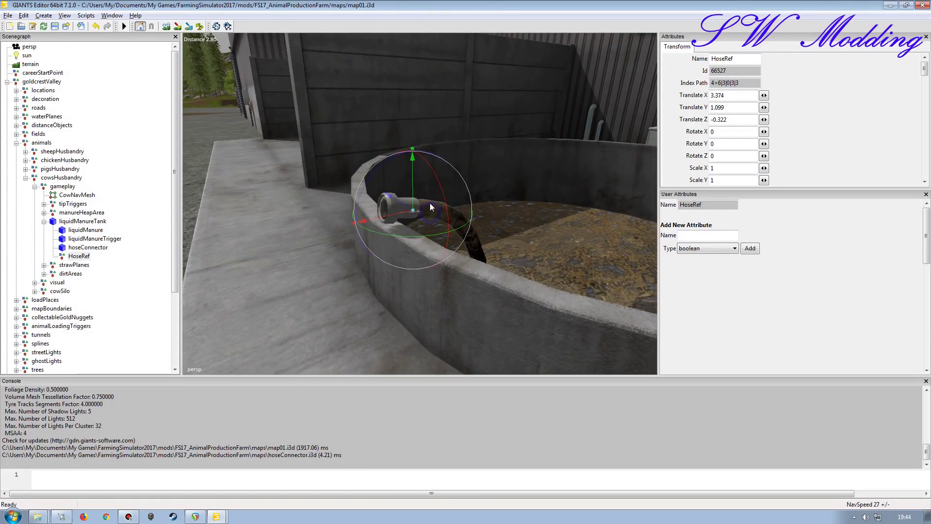
scroll(429, 209, up, 3)
double_click(730, 133)
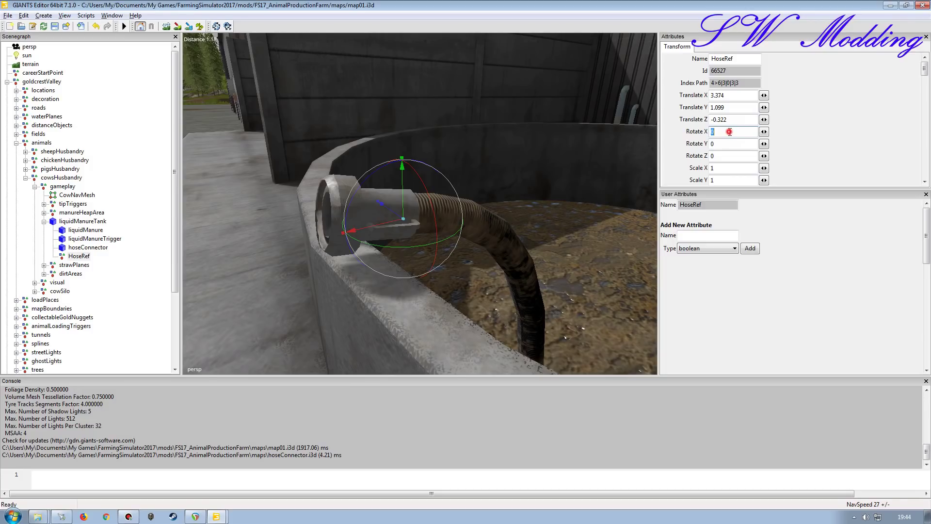
text(90)
double_click(733, 134)
text(0)
double_click(724, 143)
Step: Compare HoseRef's axis orientation with the HoseRef in the Hof Bergmann map, then return to the Animal Production Farm map
click(216, 517)
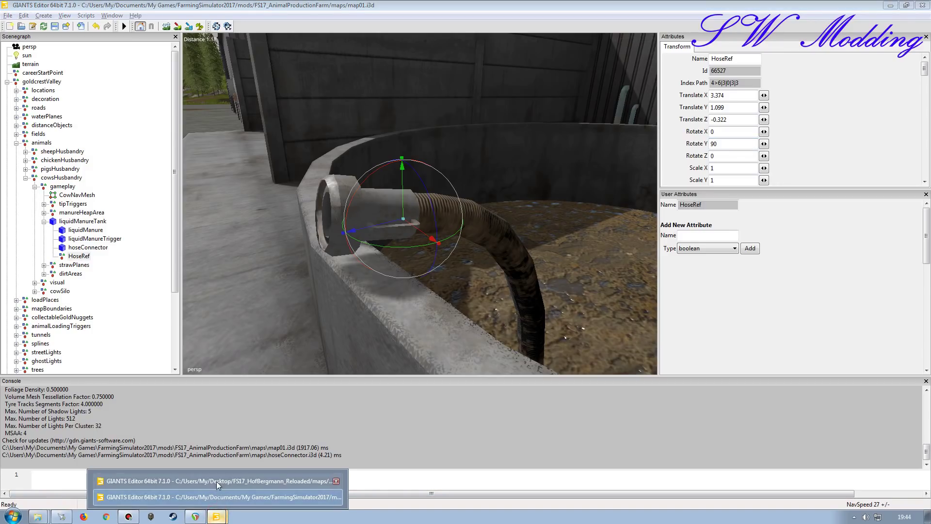
click(216, 481)
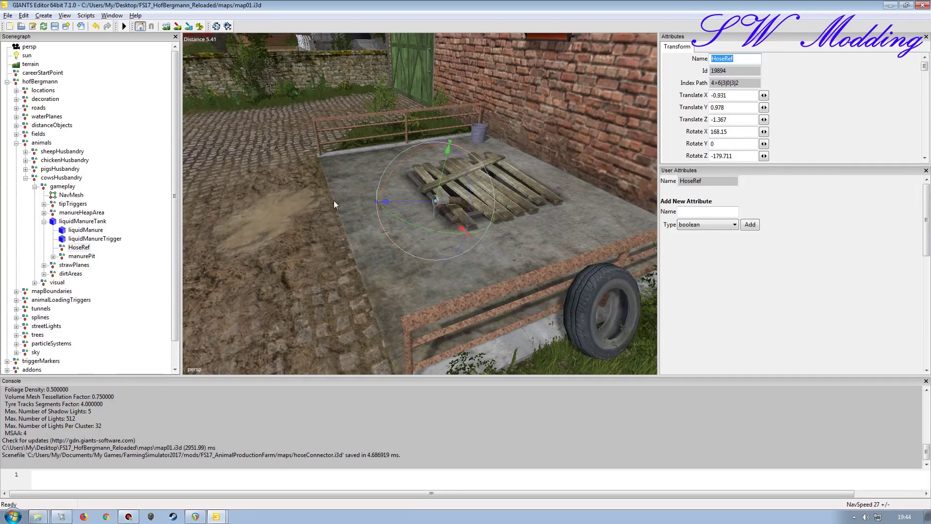
click(216, 516)
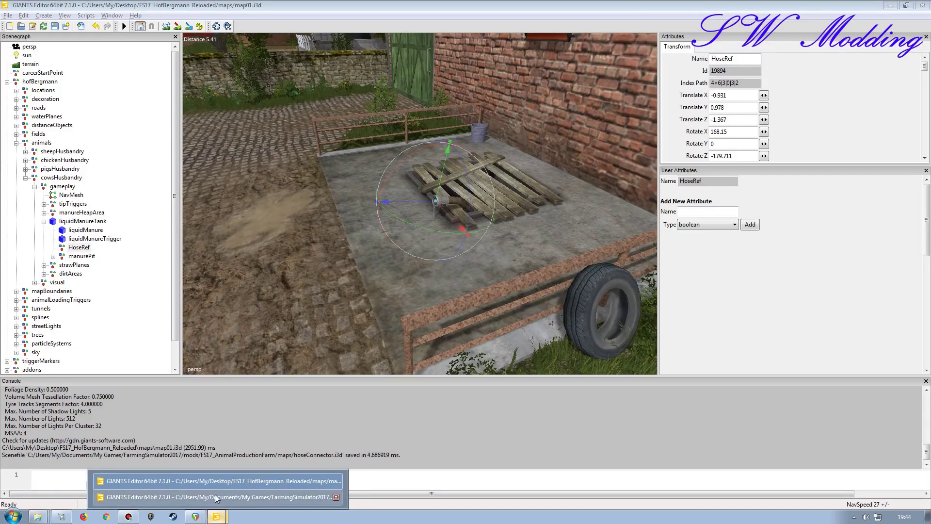
click(218, 499)
Step: Move HoseRef outward to the open end of the hoseConnector, at about X 3.66, Y 1.14
alt+drag(365, 234, 462, 234)
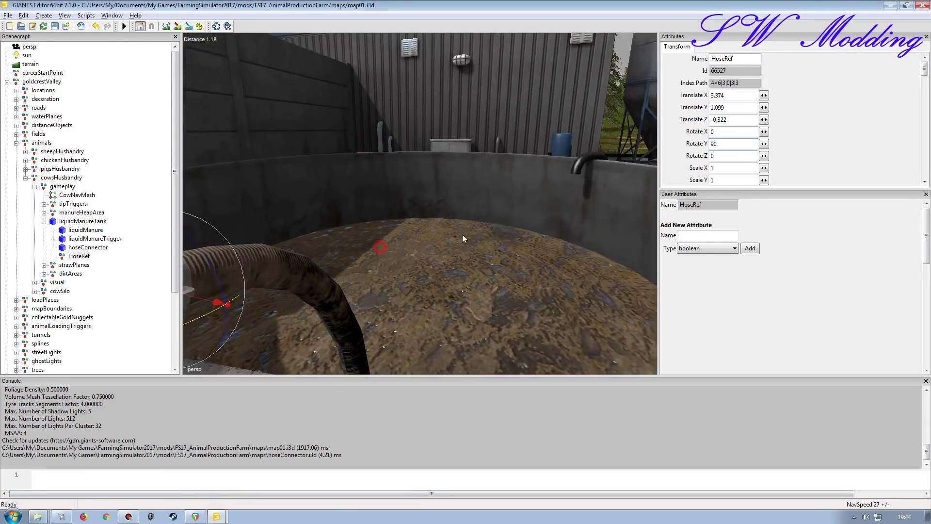
scroll(421, 248, down, 5)
scroll(426, 259, up, 4)
mouse_move(427, 259)
alt+mouse_down()
mouse_move(442, 251)
mouse_move(423, 259)
alt+mouse_up()
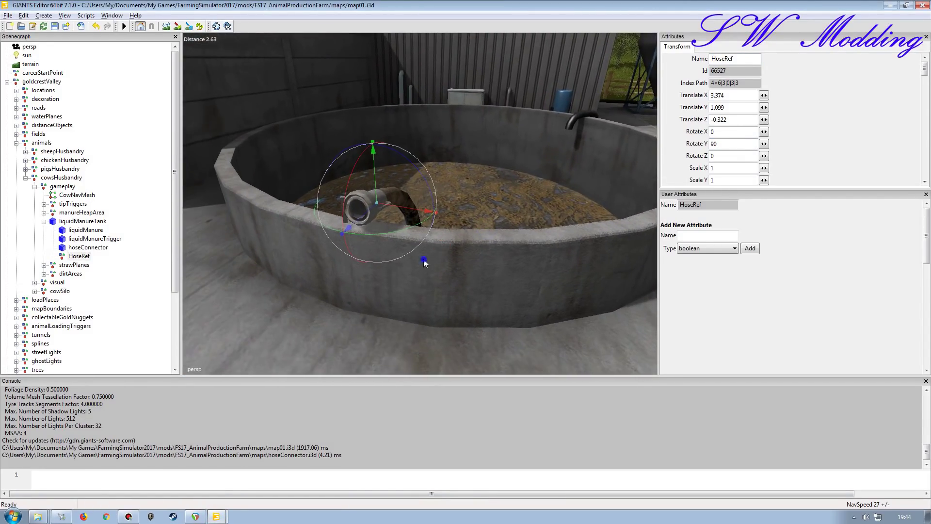
scroll(420, 250, up, 5)
drag(298, 214, 209, 257)
scroll(298, 226, down, 8)
alt+drag(299, 231, 268, 189)
scroll(279, 251, up, 4)
alt+drag(330, 228, 362, 240)
alt+right_drag(363, 240, 362, 233)
alt+drag(361, 233, 330, 237)
alt+right_drag(331, 237, 326, 233)
drag(336, 247, 290, 265)
scroll(339, 231, down, 8)
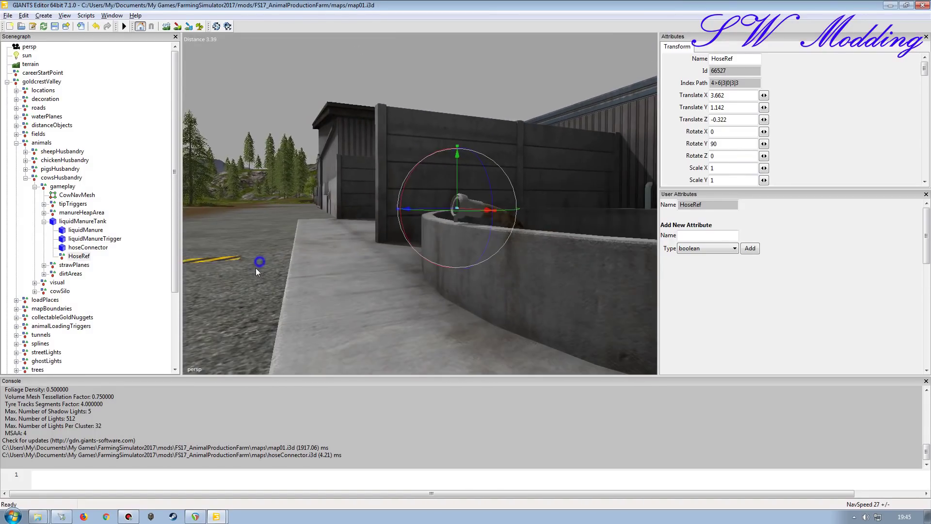
Step: Fine-tune HoseRef at the pipe's mouth to about Y 1.17 with a Rotate X of about -8.7
alt+right_drag(290, 265, 293, 261)
mouse_move(293, 261)
alt+mouse_down()
mouse_move(289, 276)
mouse_move(291, 264)
alt+mouse_up()
drag(313, 203, 279, 223)
scroll(320, 194, down, 5)
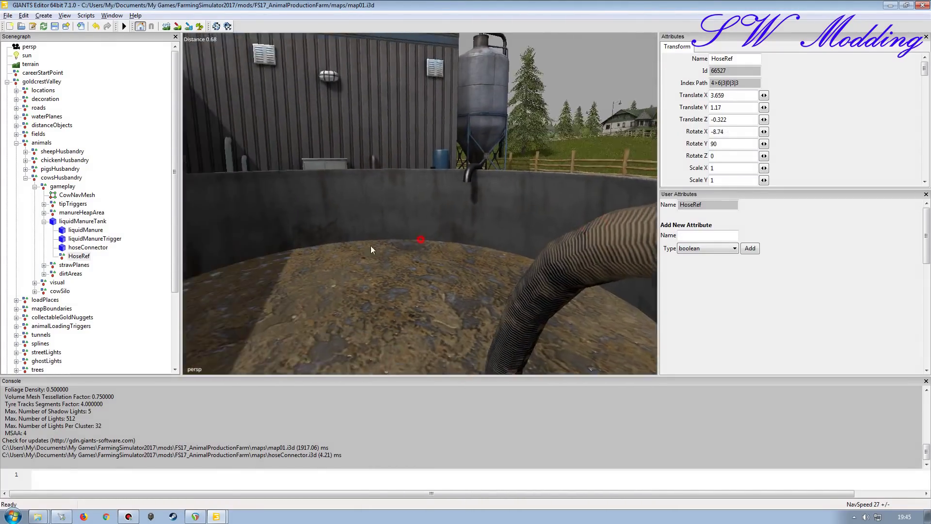
Step: Shift HoseRef sideways to centre it in the pipe's mouth at about Z -0.307, and save the map
alt+drag(370, 245, 347, 264)
scroll(351, 266, up, 3)
mouse_move(354, 267)
alt+right_down()
mouse_move(377, 261)
mouse_move(338, 263)
mouse_move(354, 263)
alt+right_up()
alt+drag(354, 264, 383, 267)
alt+right_drag(382, 267, 360, 253)
alt+drag(360, 252, 351, 233)
scroll(347, 231, up, 2)
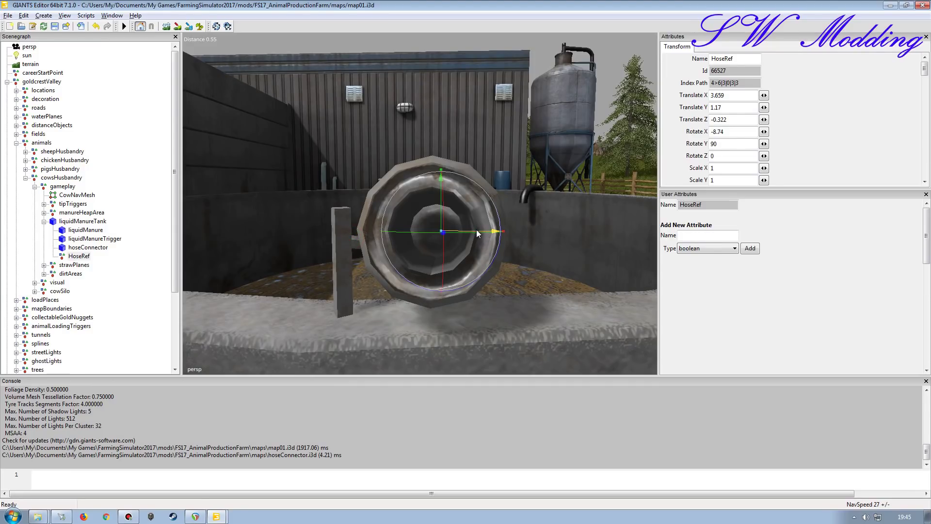
drag(477, 233, 378, 260)
scroll(373, 253, down, 3)
scroll(397, 253, up, 1)
scroll(351, 266, down, 3)
scroll(362, 240, up, 2)
alt+right_drag(382, 252, 371, 259)
mouse_move(370, 259)
alt+mouse_down()
mouse_move(388, 232)
mouse_move(368, 270)
alt+mouse_up()
alt+right_drag(367, 270, 373, 252)
mouse_move(372, 241)
alt+mouse_down()
mouse_move(379, 196)
mouse_move(365, 251)
mouse_move(367, 225)
alt+mouse_up()
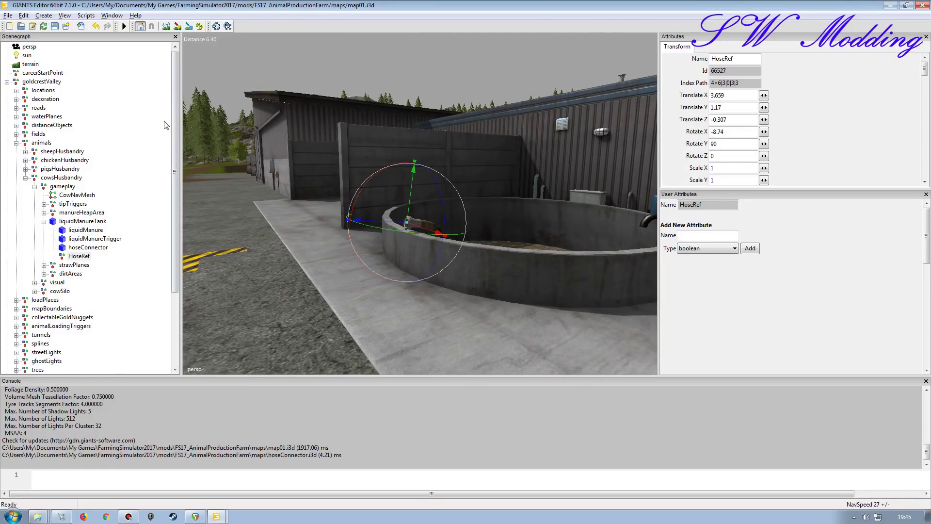
click(55, 26)
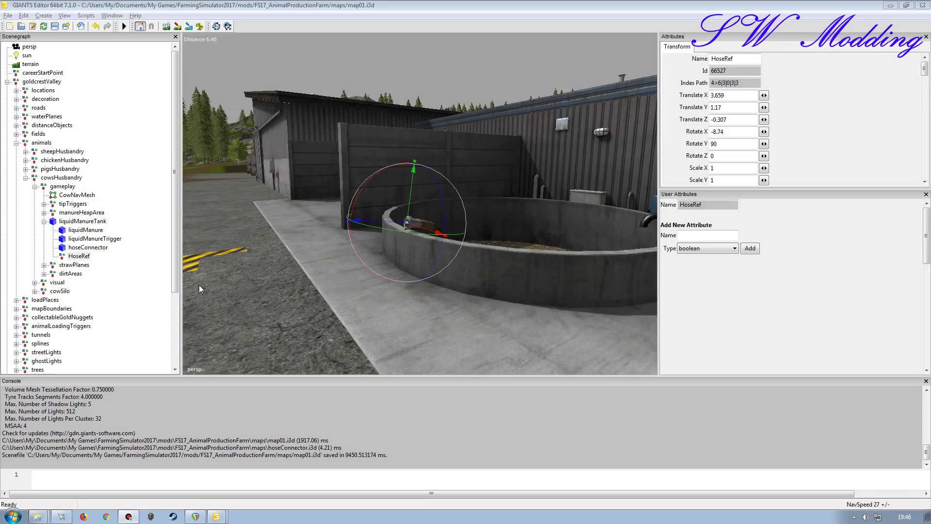
Step: In the Hof Bergmann map, examine the cow tank's liquidManure material, including its diffuse texture and custom shader
mouse_move(221, 510)
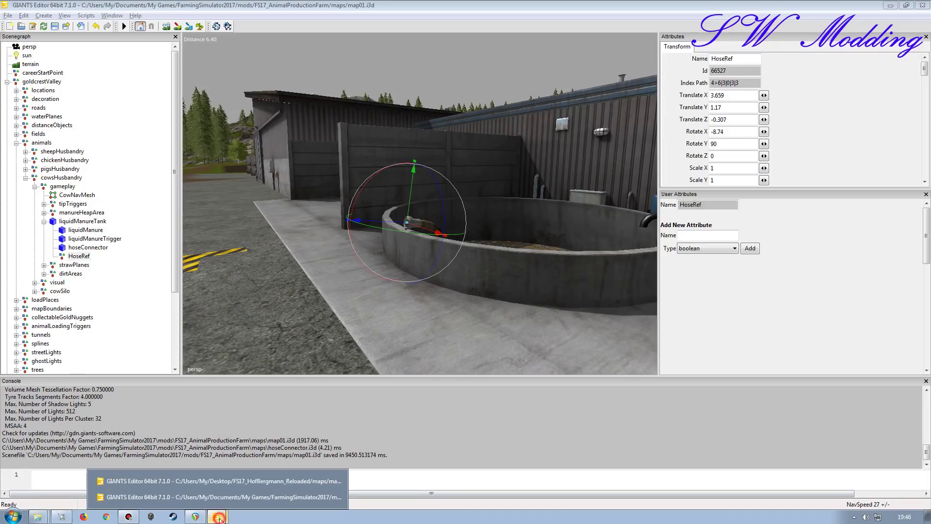
click(218, 480)
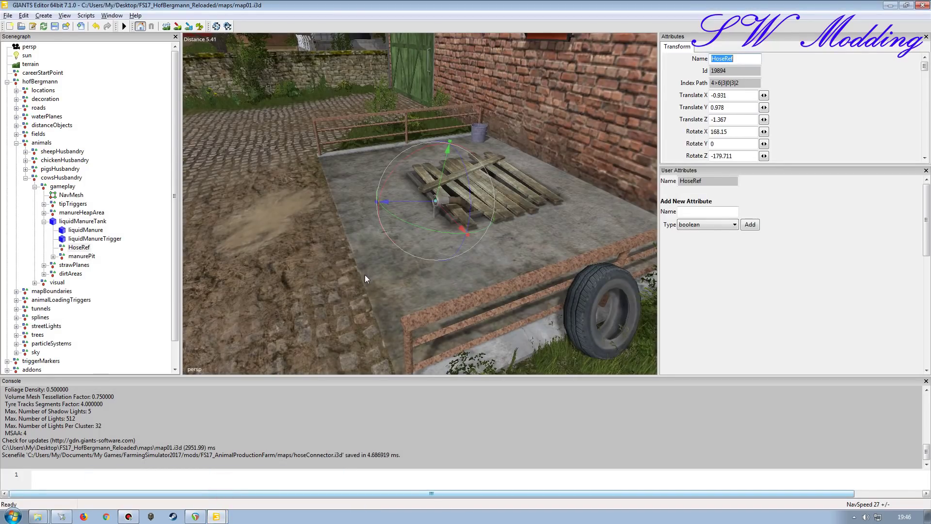
key(f)
alt+drag(387, 263, 391, 291)
scroll(388, 224, down, 3)
scroll(339, 297, down, 3)
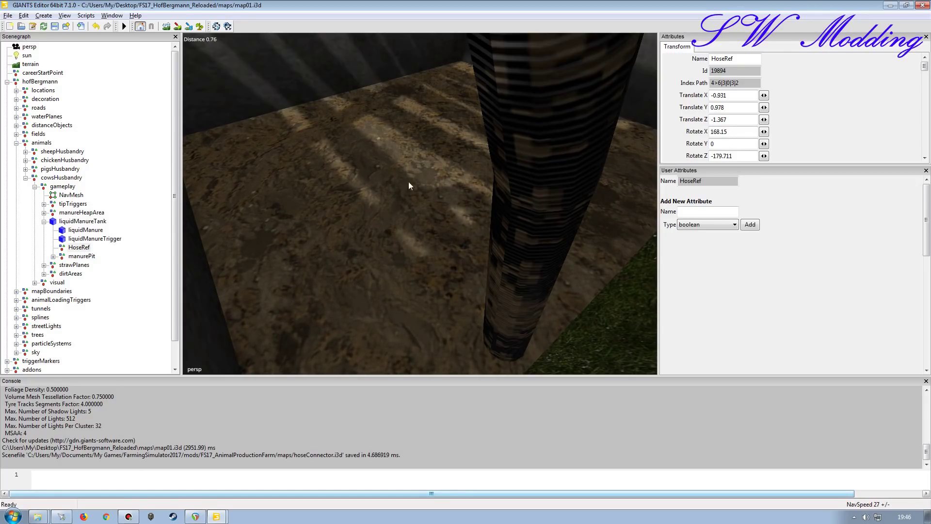
click(90, 230)
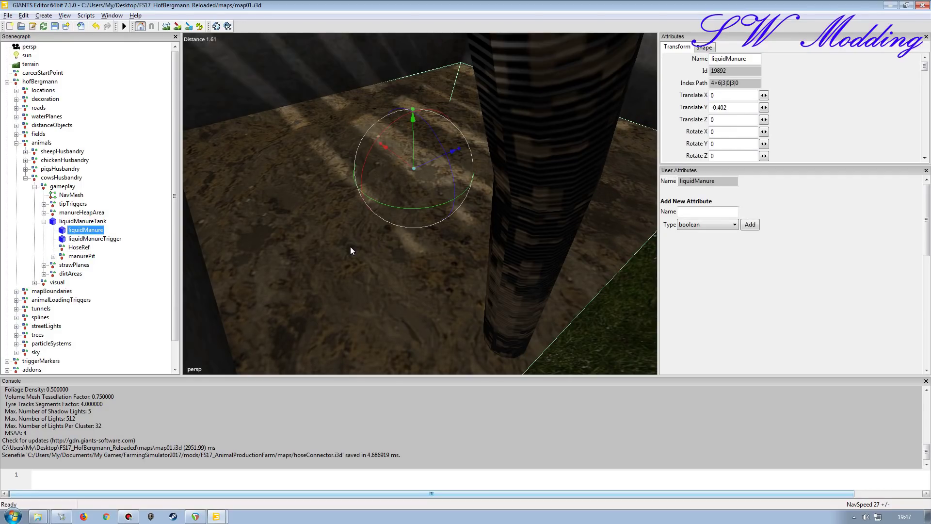
click(111, 15)
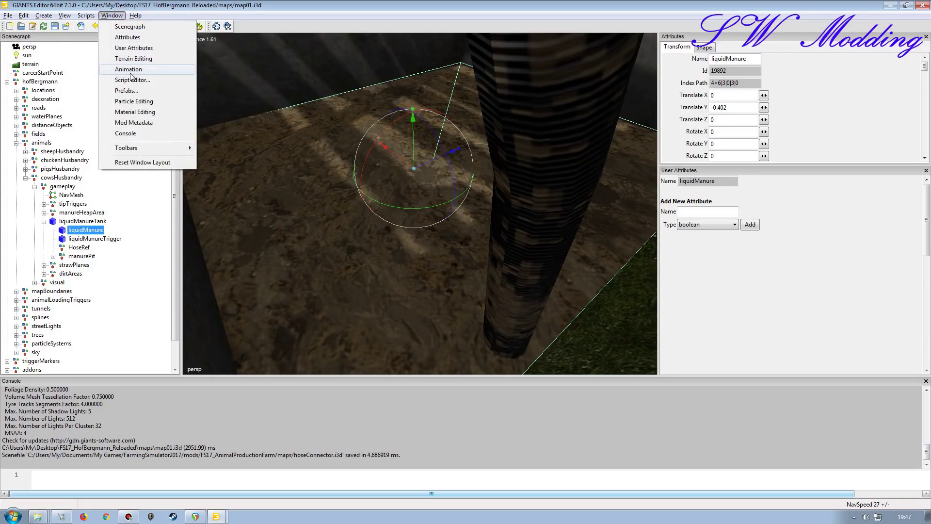
click(131, 113)
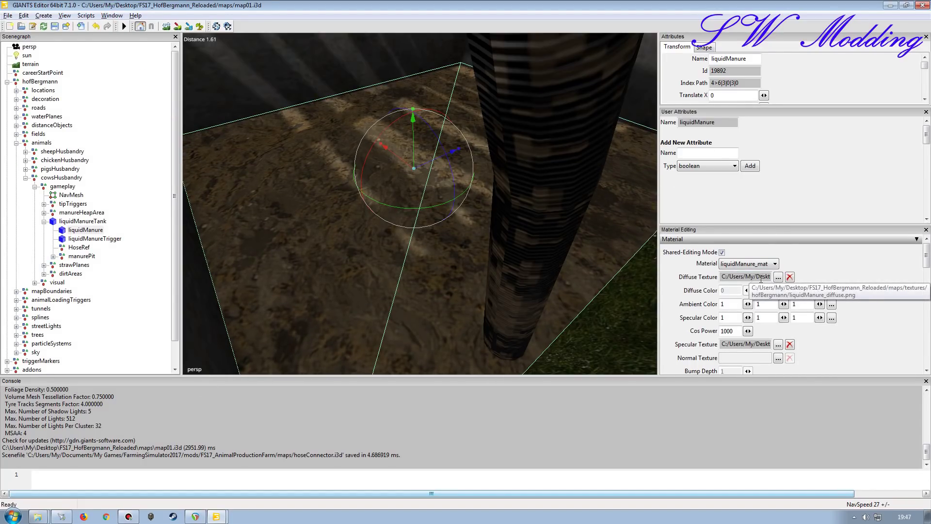
drag(927, 260, 927, 290)
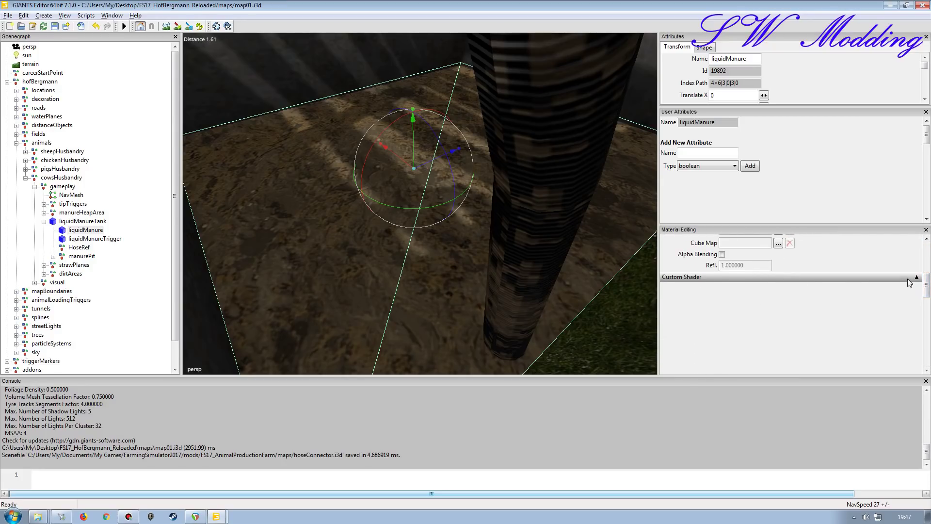
click(916, 279)
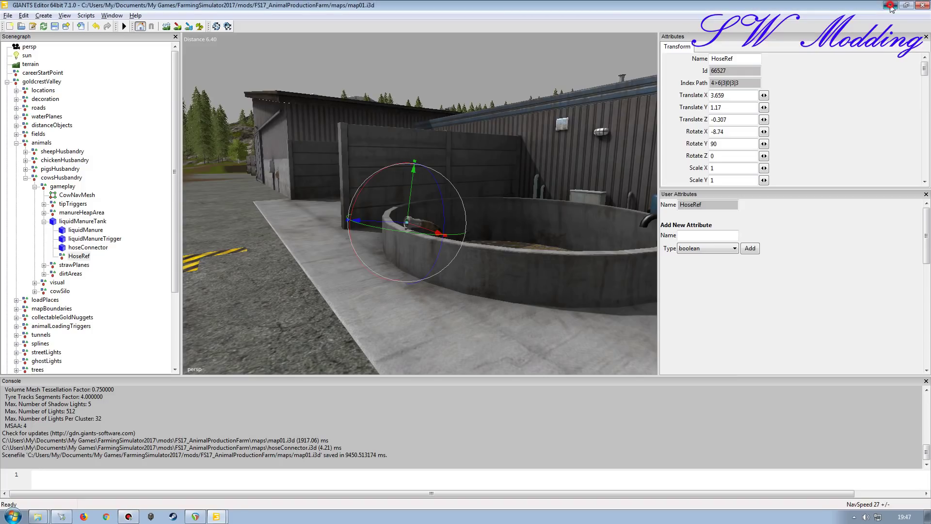
Step: Switch to the file explorer and copy wobbleShader.xml from the FS17_HofBergmann_Reloaded maps/shaders folder
click(891, 5)
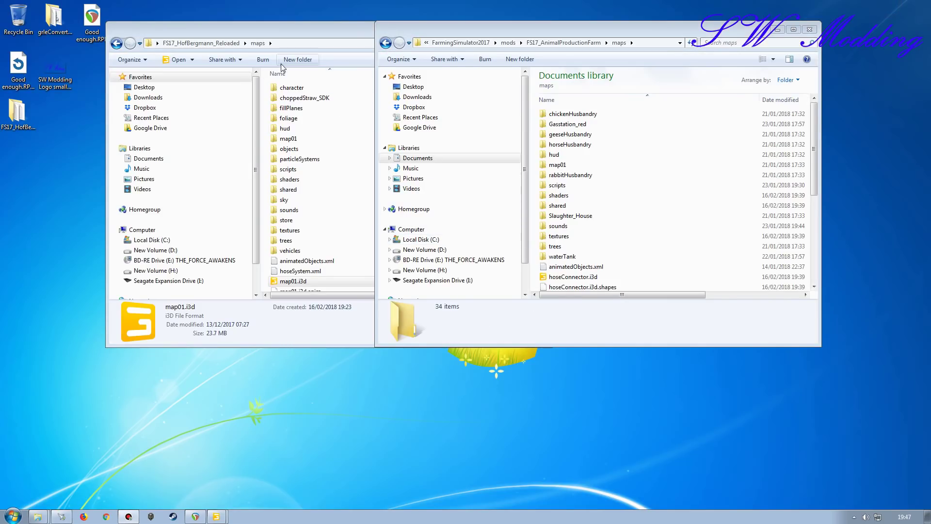
double_click(289, 179)
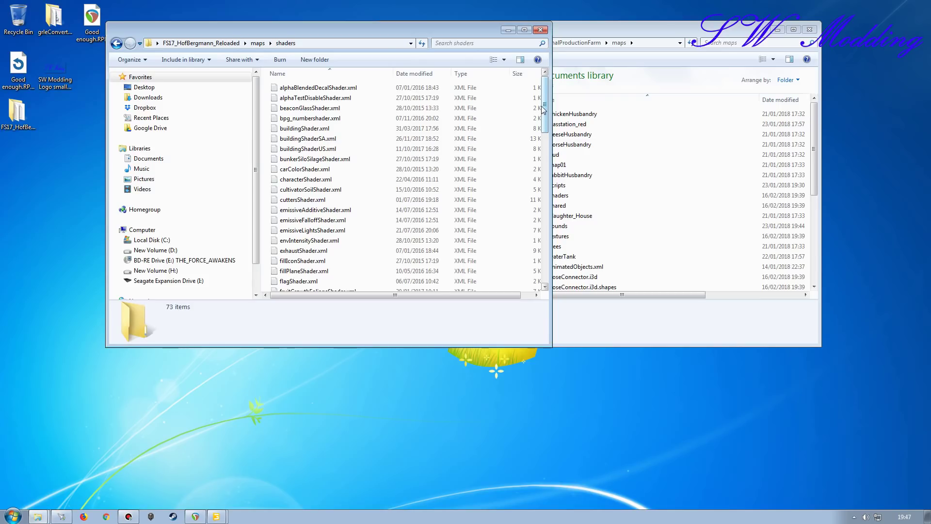
drag(544, 104, 544, 253)
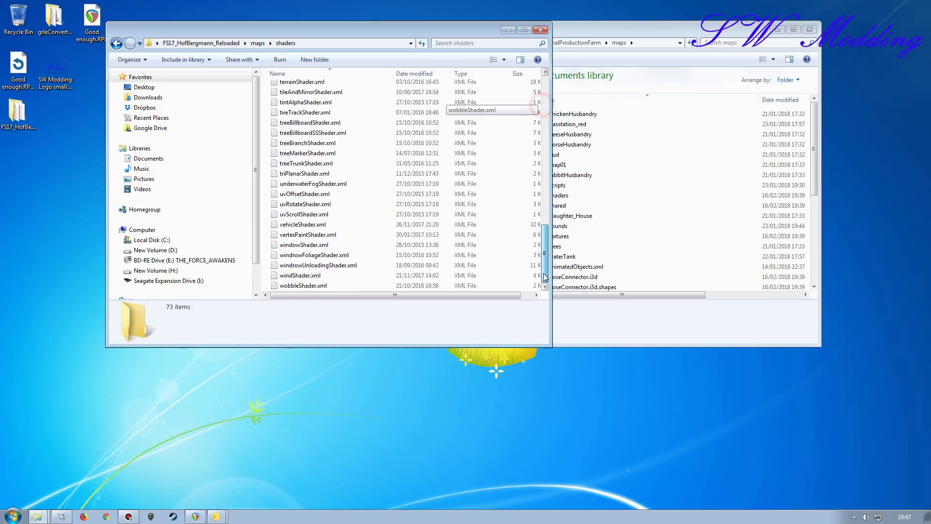
click(302, 287)
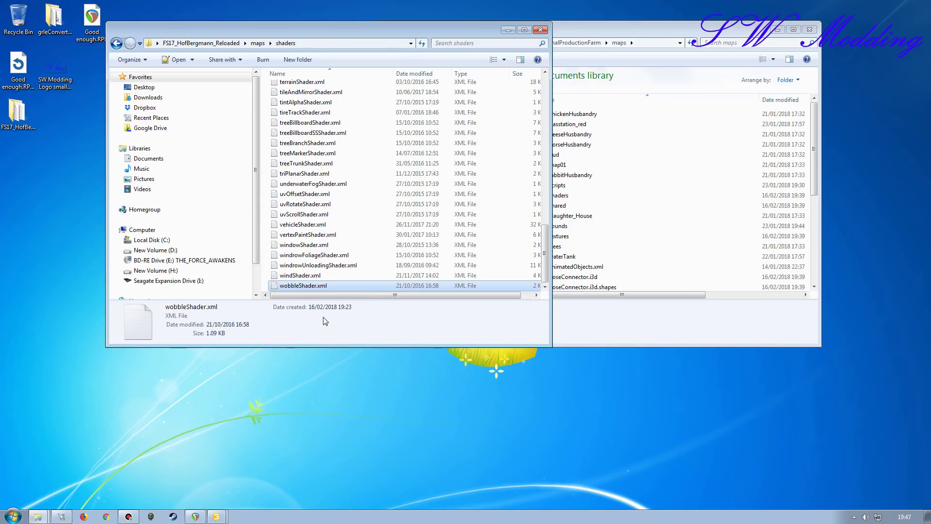
Step: Paste wobbleShader.xml into the shaders folder directly under FS17_AnimalProductionFarm, and return to that mod's maps folder
click(598, 28)
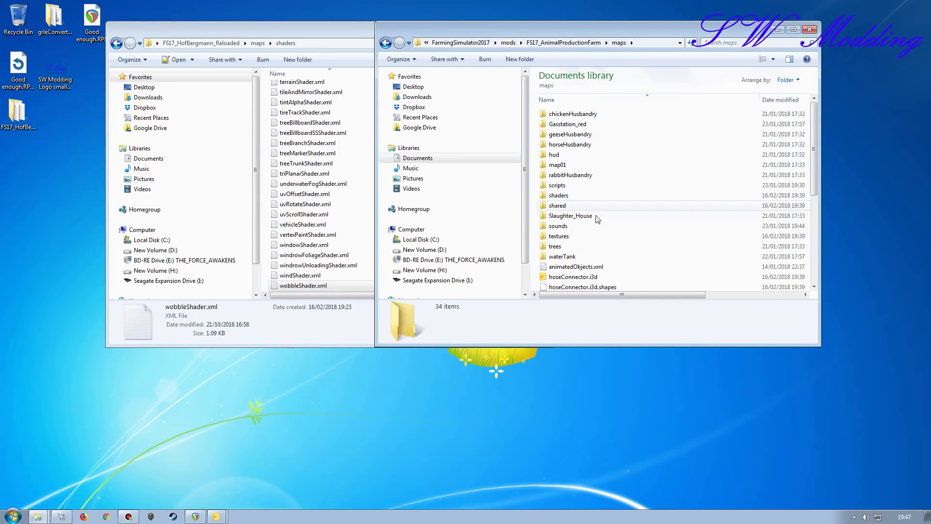
double_click(556, 196)
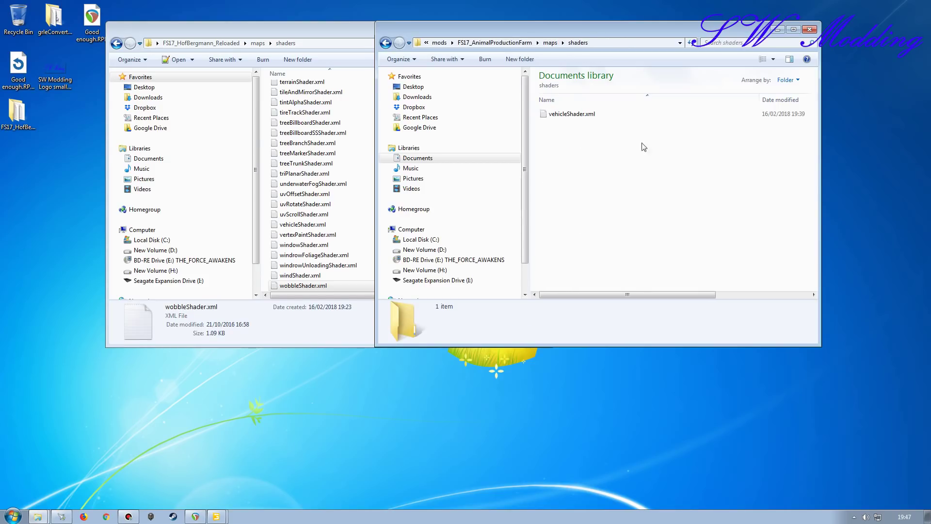
click(553, 42)
double_click(561, 196)
click(495, 42)
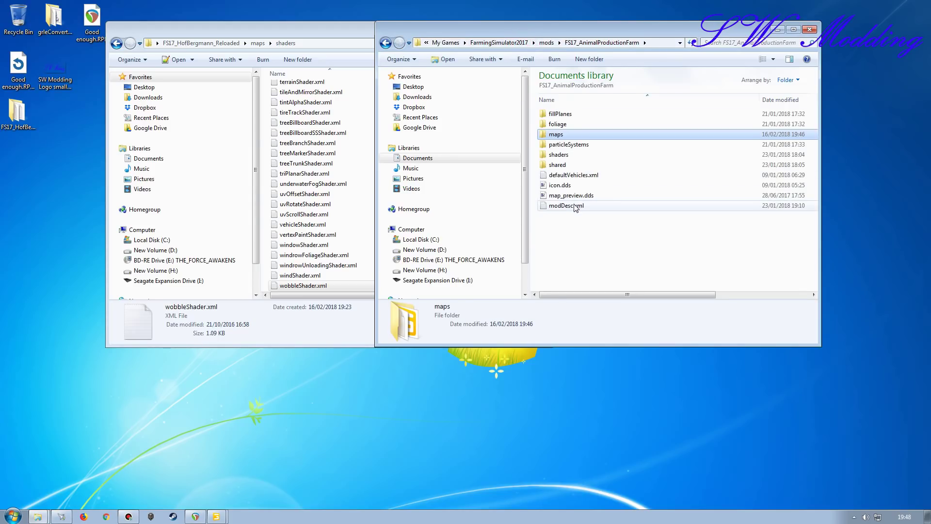
double_click(800, 154)
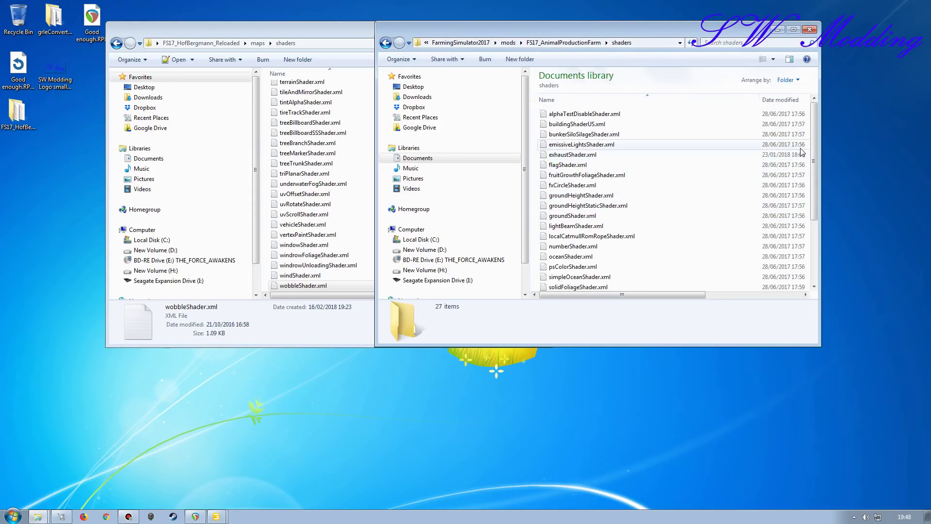
scroll(805, 194, down, 3)
key(ctrl+v)
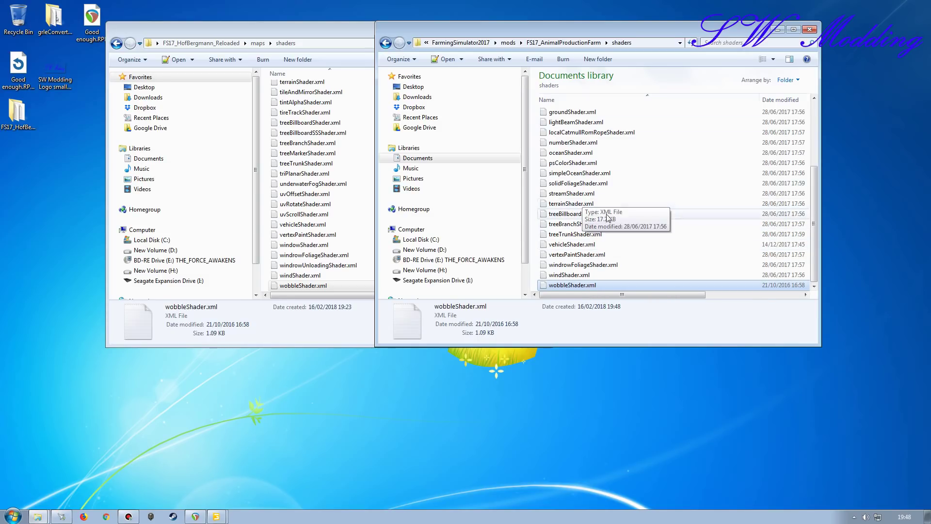
click(588, 43)
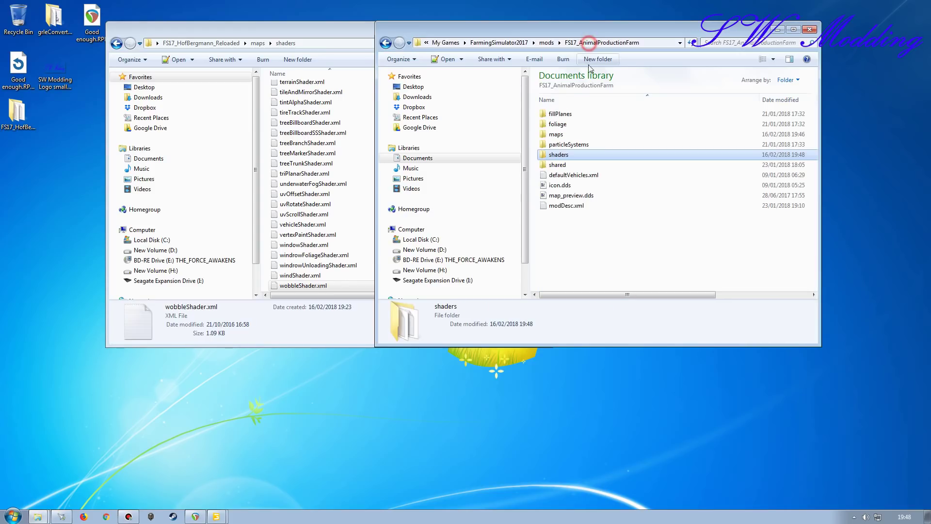
double_click(556, 134)
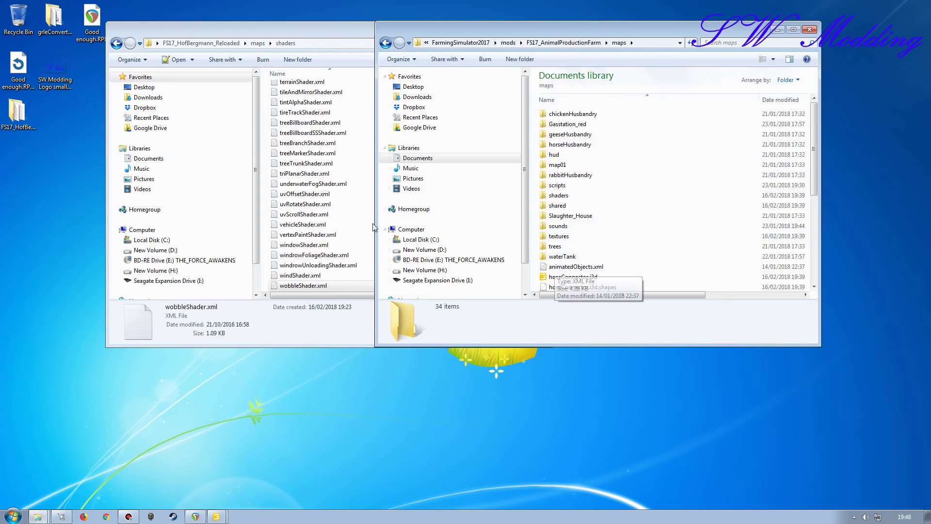
Step: Switch back to the Animal Production Farm map in GIANTS Editor and select the cow tank's liquidManure shape
click(214, 517)
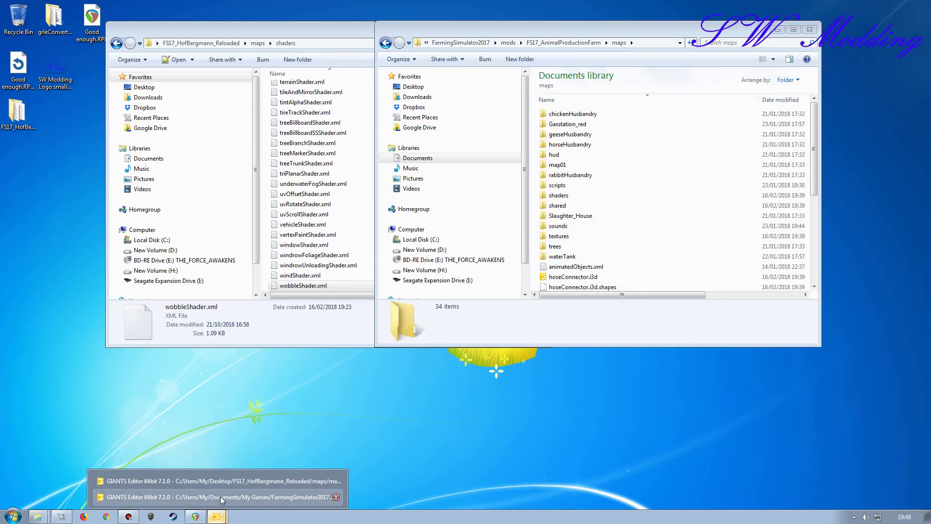
click(220, 496)
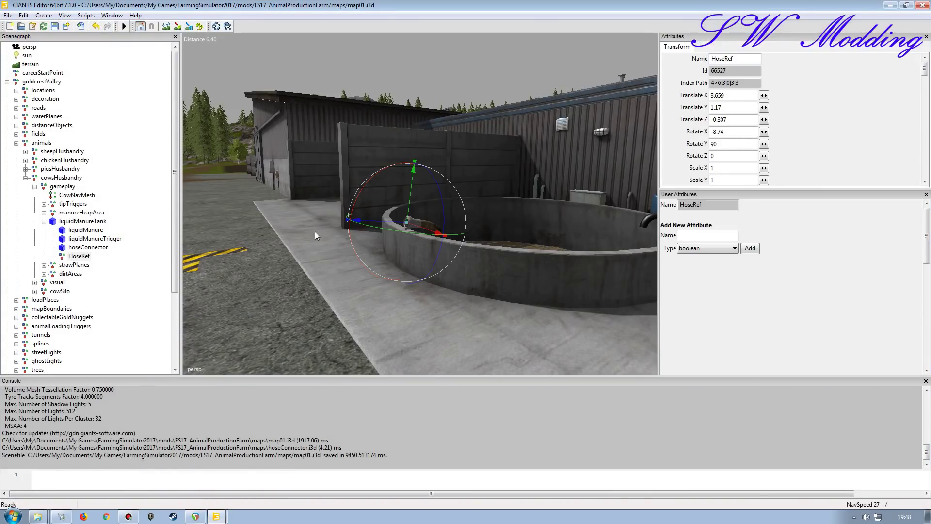
click(83, 230)
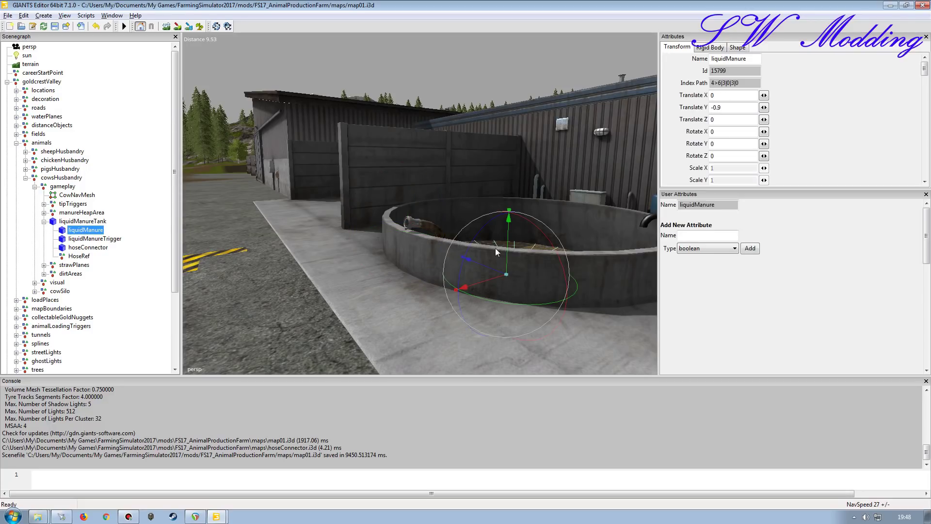
key(f)
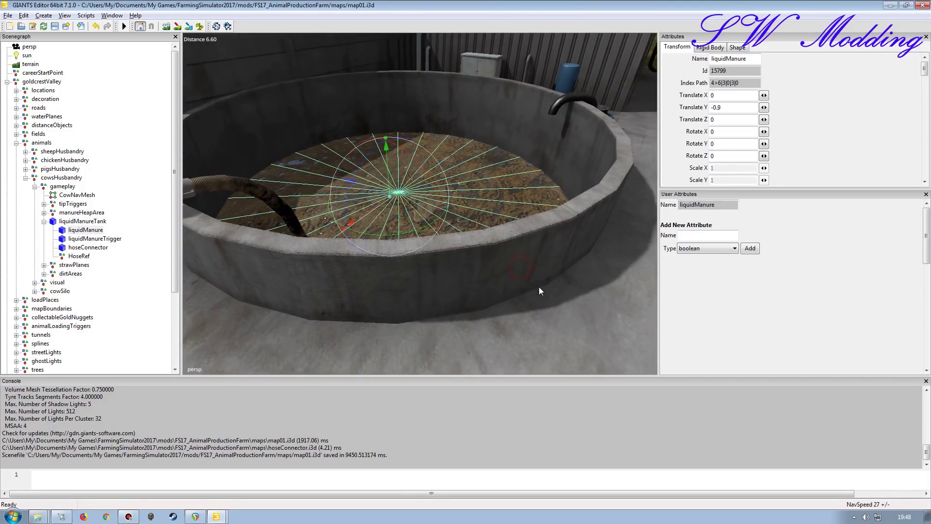
alt+drag(528, 263, 422, 279)
alt+right_drag(422, 279, 480, 278)
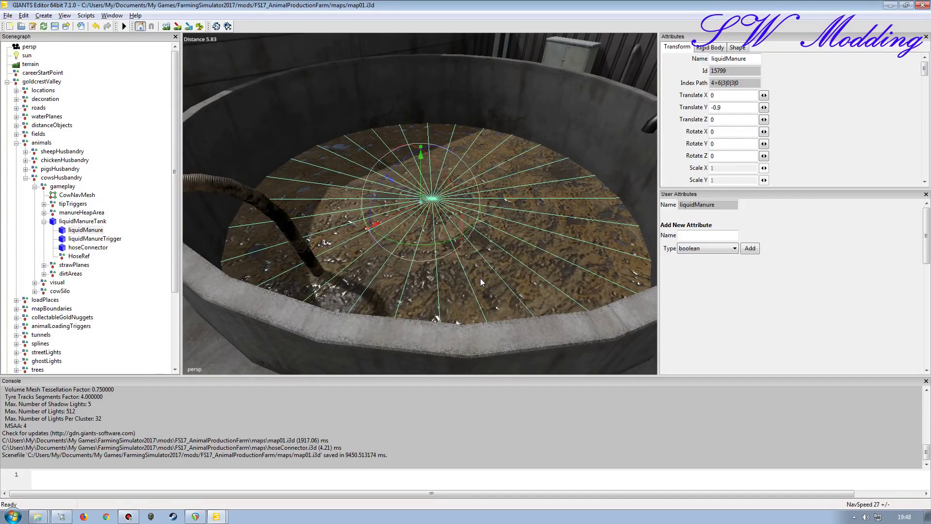
Step: Assign wobbleShader.xml from the mod's main shaders folder as the custom shader of the liquidManure_mat material
click(112, 16)
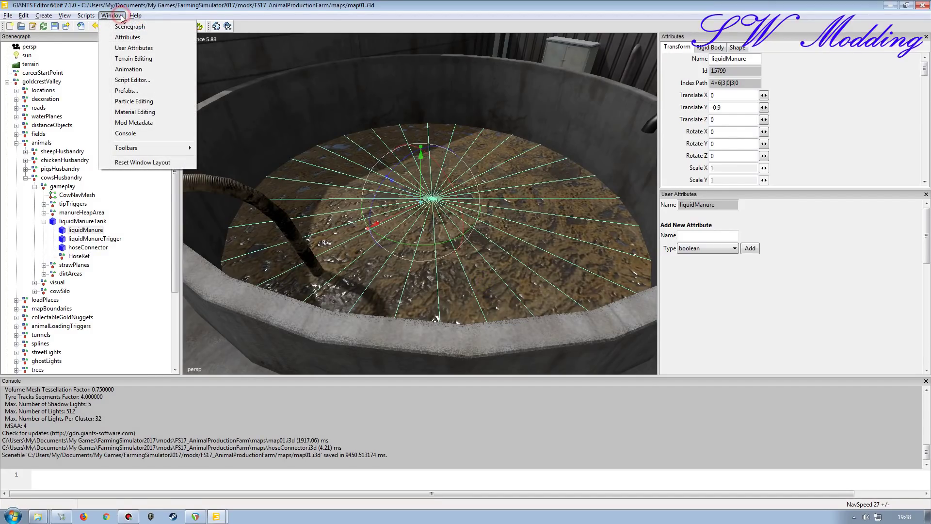
click(121, 112)
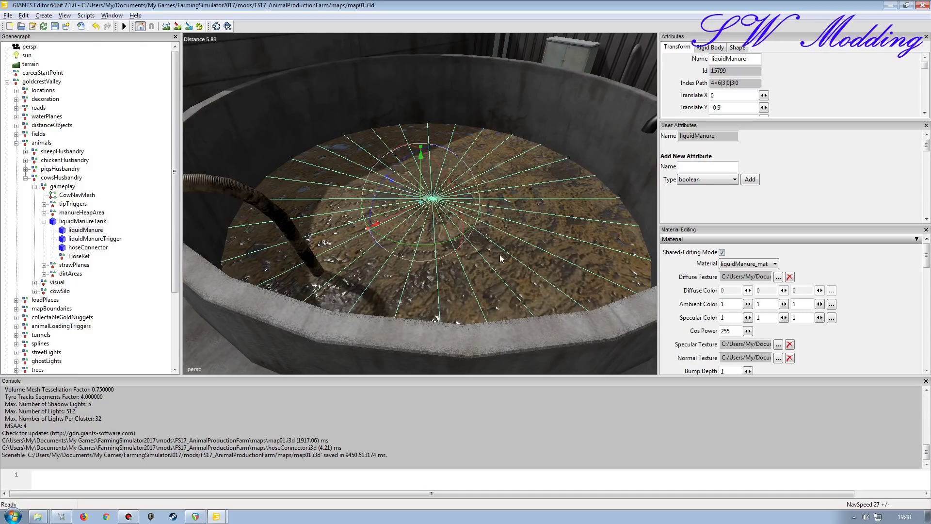
drag(926, 257, 927, 283)
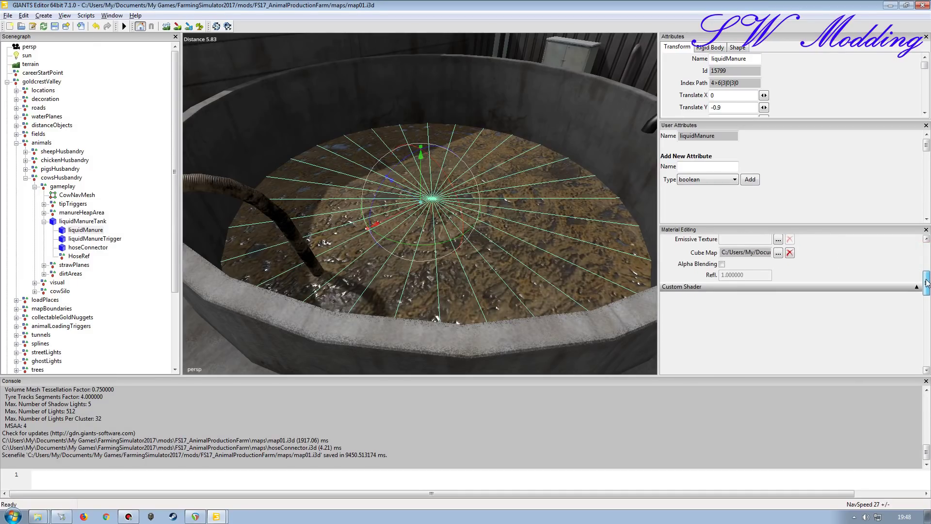
click(916, 288)
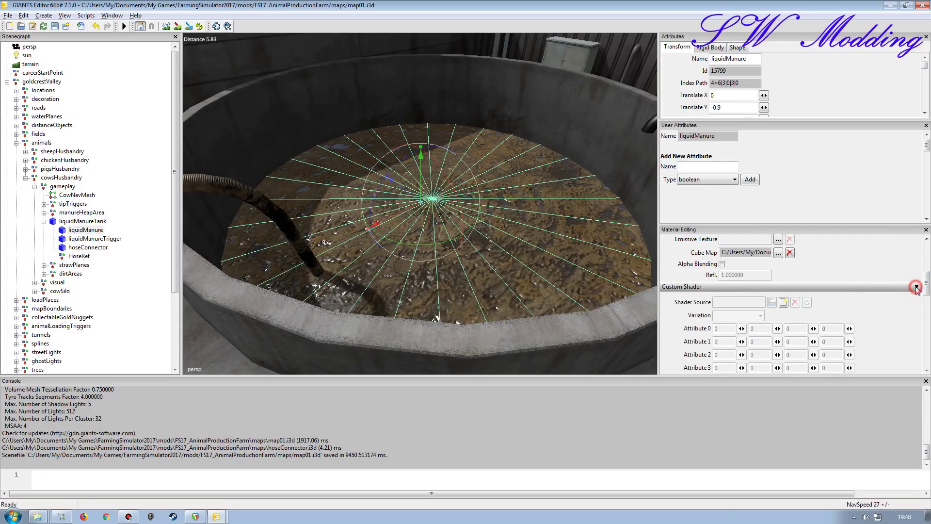
click(784, 302)
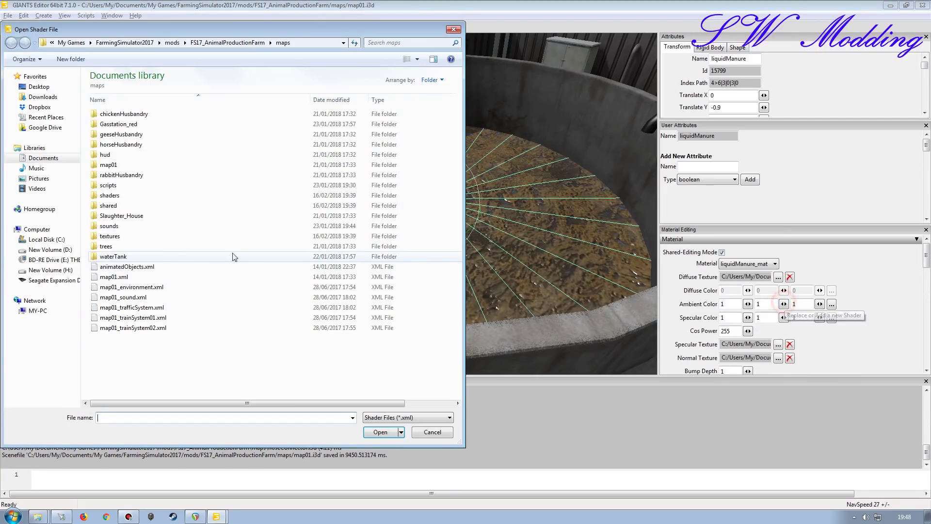
click(240, 45)
double_click(117, 153)
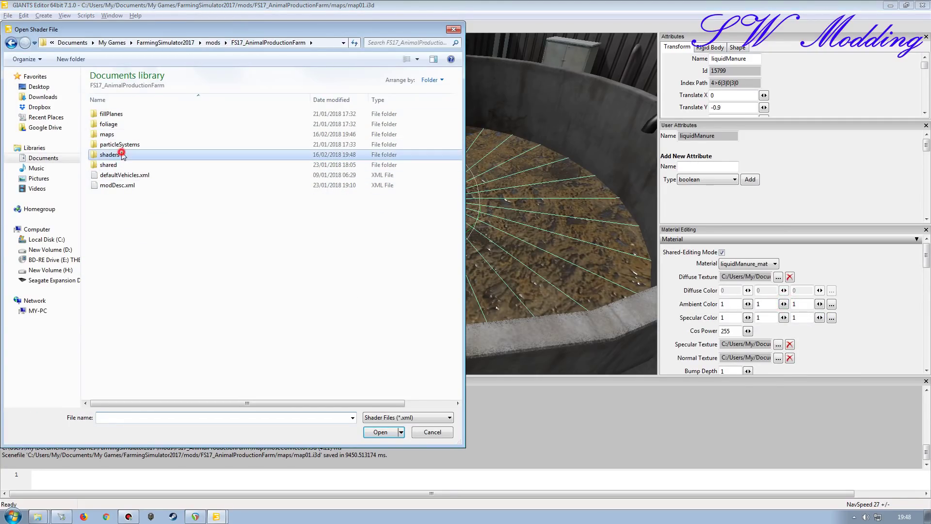
click(124, 389)
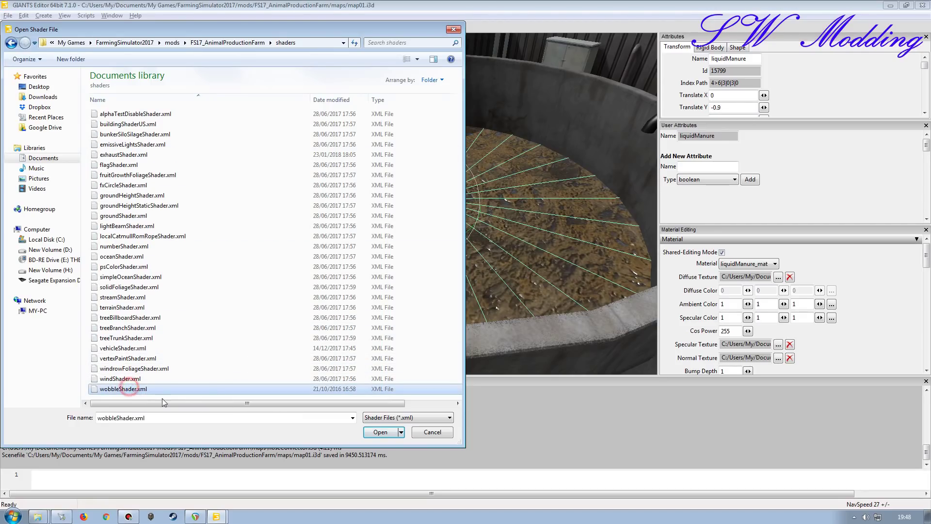
click(380, 432)
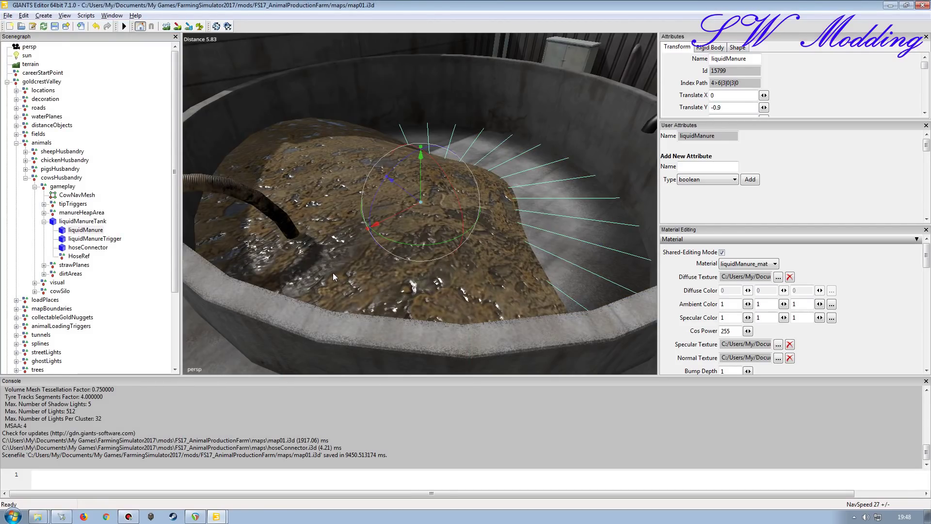
Step: Inspect the wobbling manure in the cow tank and check the Hof Bergmann liquidManure_mat's displacementScaleSpeedFrequency values for comparison
scroll(373, 256, down, 5)
alt+drag(386, 237, 347, 259)
scroll(372, 236, up, 5)
scroll(347, 259, down, 4)
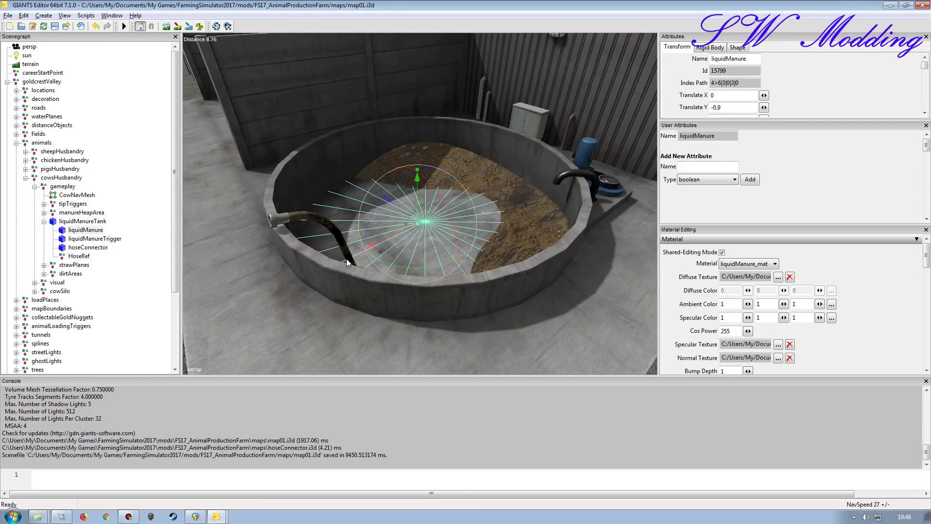
drag(927, 249, 927, 289)
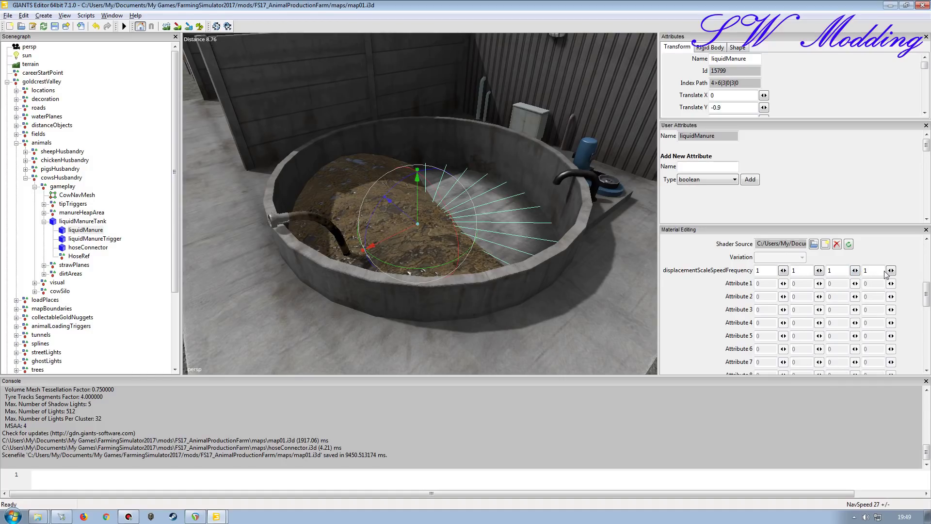
click(216, 516)
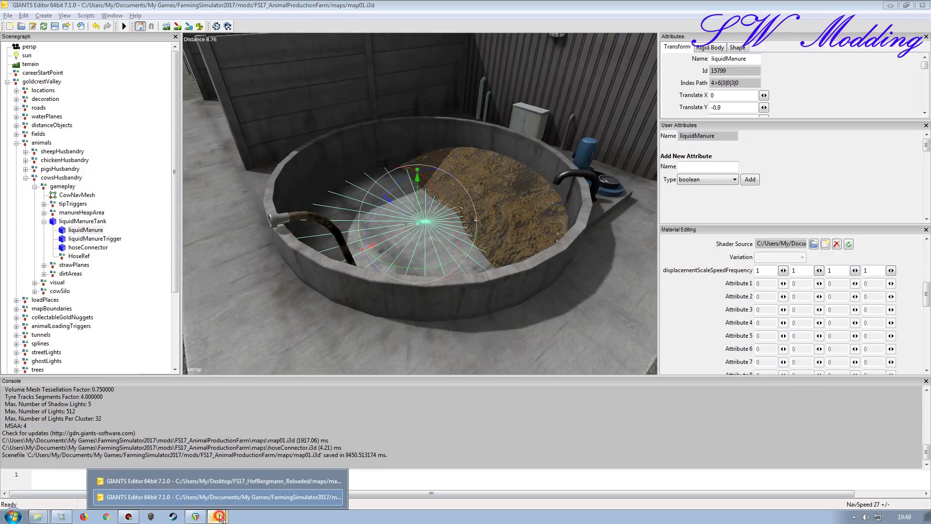
click(225, 481)
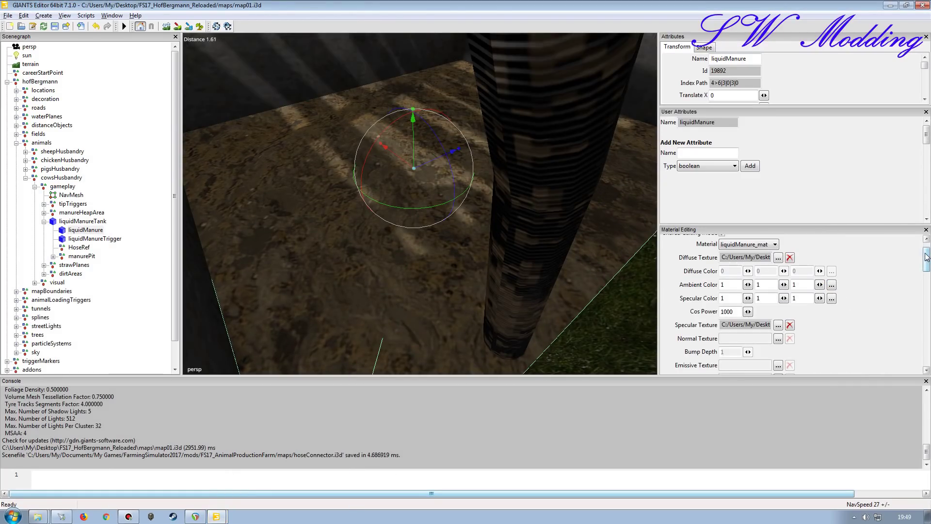
drag(926, 259, 927, 282)
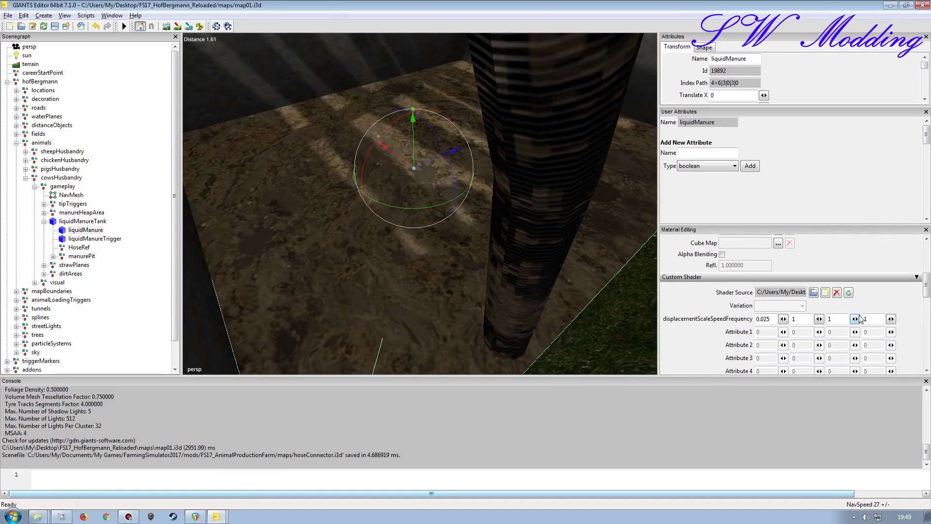
Step: Return to the Animal Production Farm map and set the first displacementScaleSpeedFrequency value of the cow tank's liquidManure material to 0.050
click(216, 516)
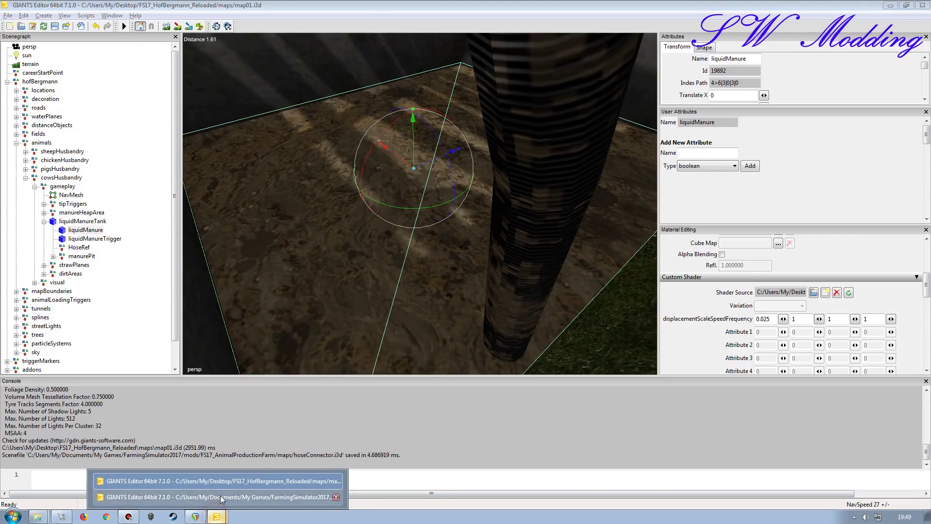
click(221, 495)
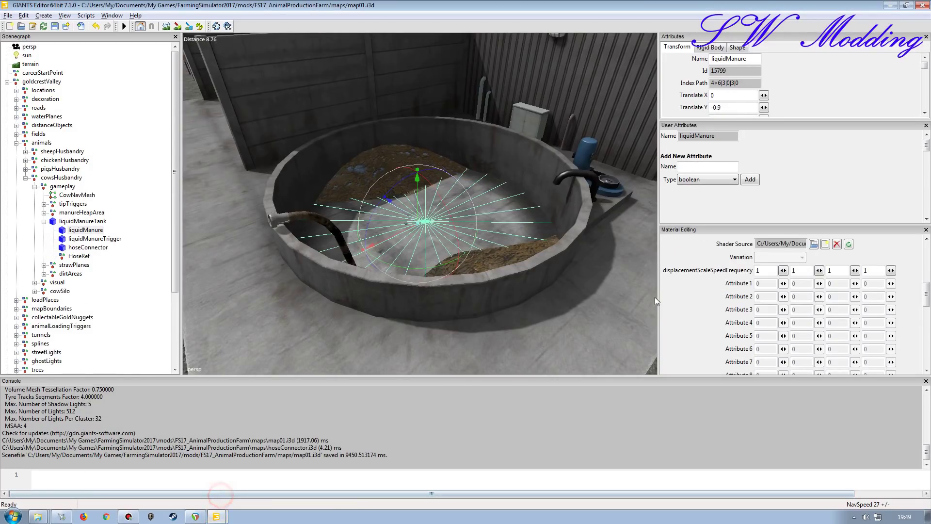
double_click(765, 272)
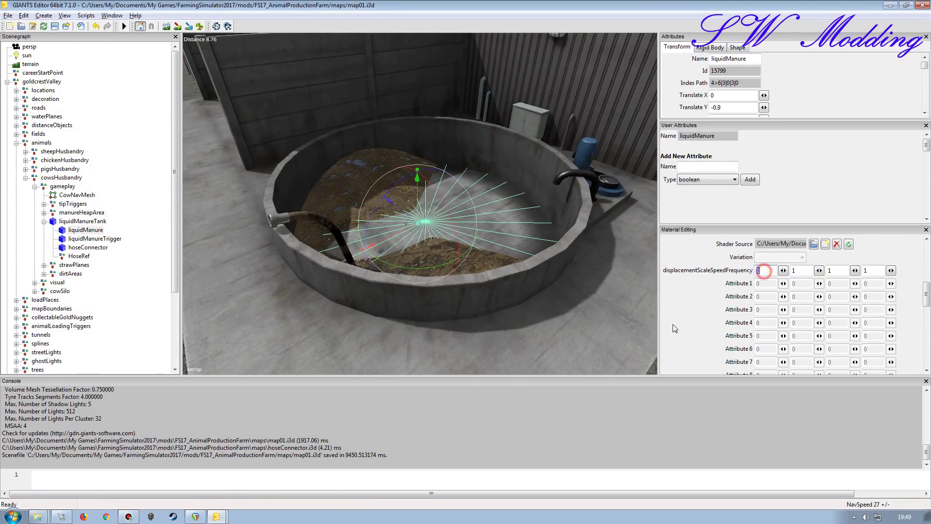
text(0)
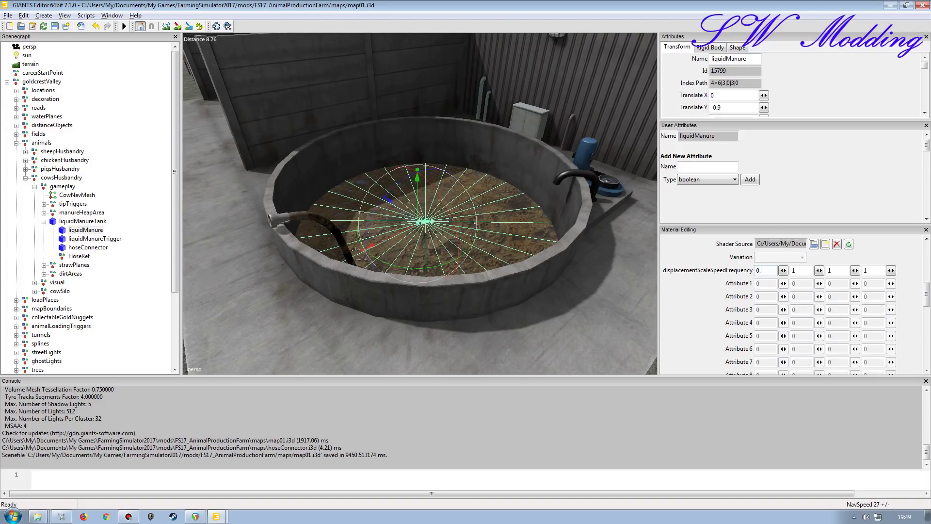
text(.050)
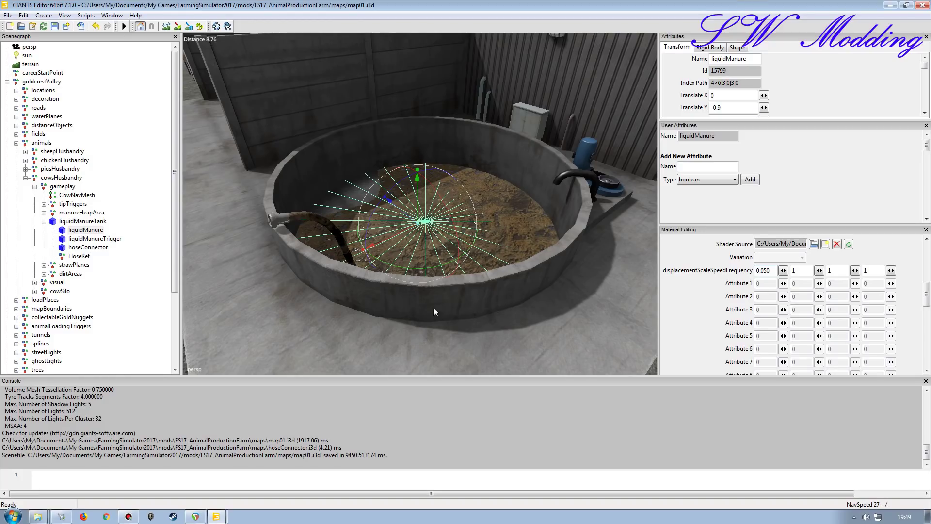
alt+drag(434, 307, 439, 288)
alt+right_drag(414, 324, 411, 287)
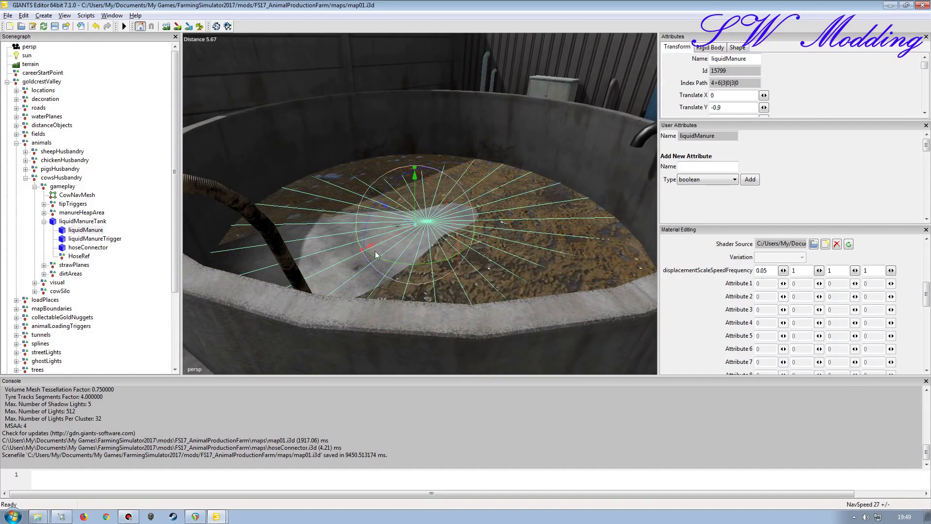
click(429, 283)
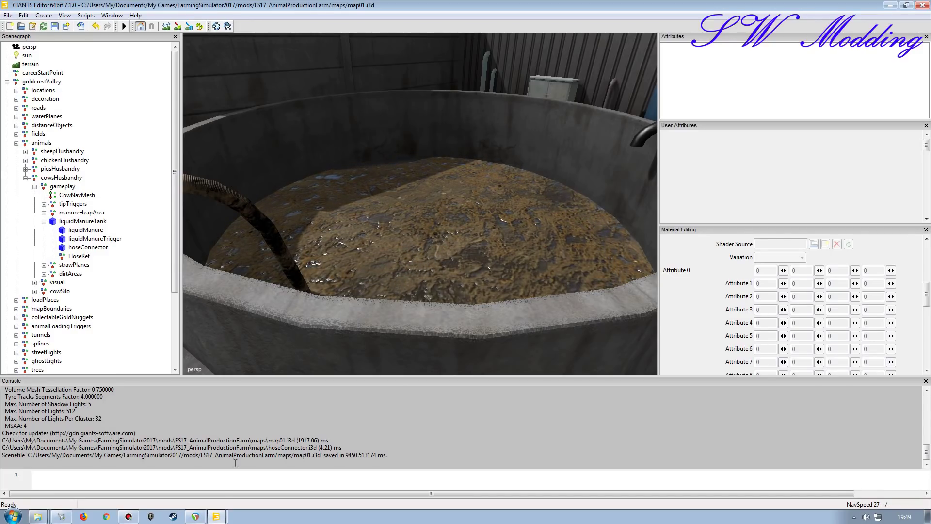
Step: Switch to the Hof Bergmann map and examine its liquidManure surface around the hose from several angles
click(216, 516)
click(206, 485)
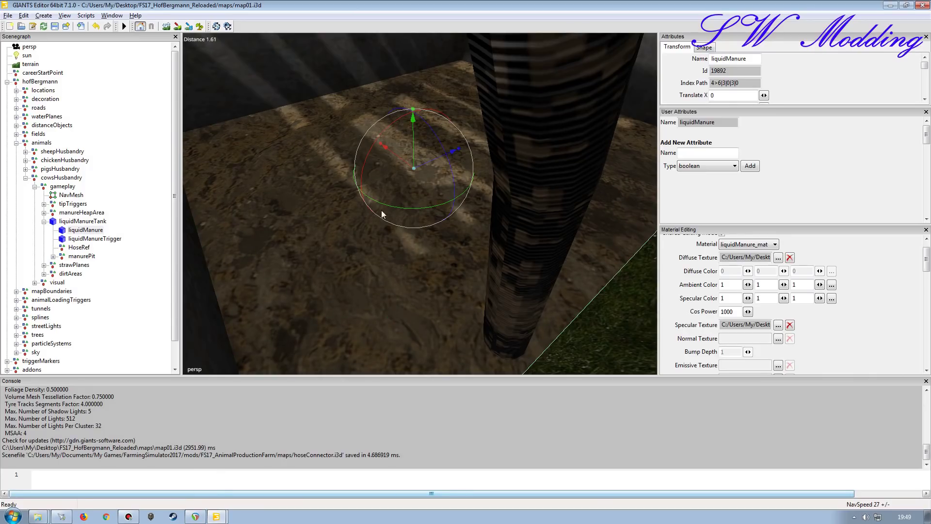
alt+drag(351, 217, 351, 214)
alt+right_drag(350, 214, 346, 228)
alt+drag(345, 228, 342, 205)
alt+right_drag(341, 206, 326, 195)
alt+drag(327, 194, 347, 232)
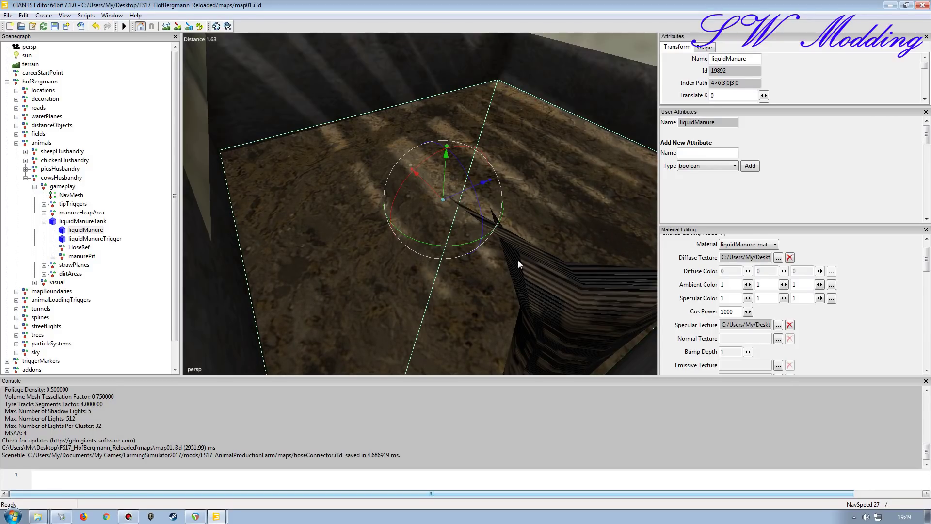
Step: Switch back to the Animal Production Farm map and examine the cow tank's manure surface and hose from near and far
click(216, 516)
click(218, 500)
mouse_move(361, 283)
alt+right_down()
mouse_move(349, 264)
mouse_move(339, 269)
mouse_move(338, 152)
alt+right_up()
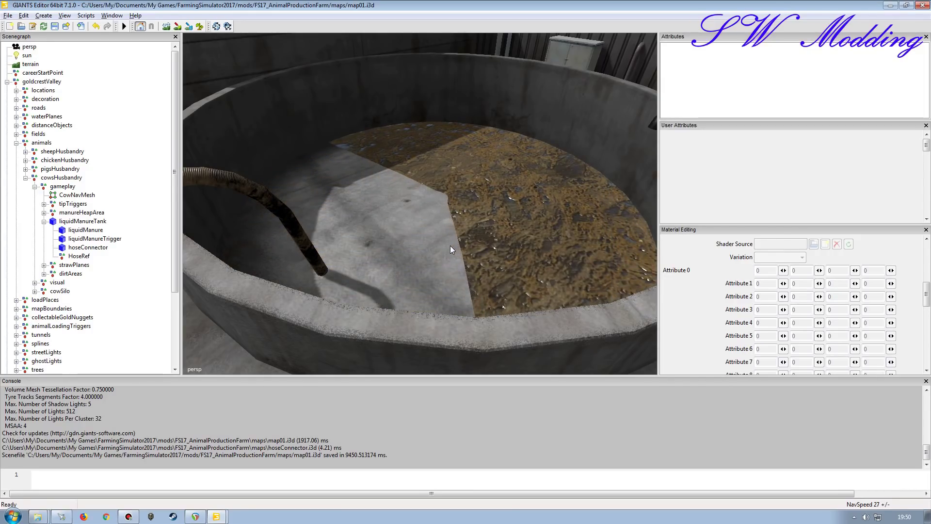
alt+drag(423, 246, 439, 216)
scroll(432, 219, down, 2)
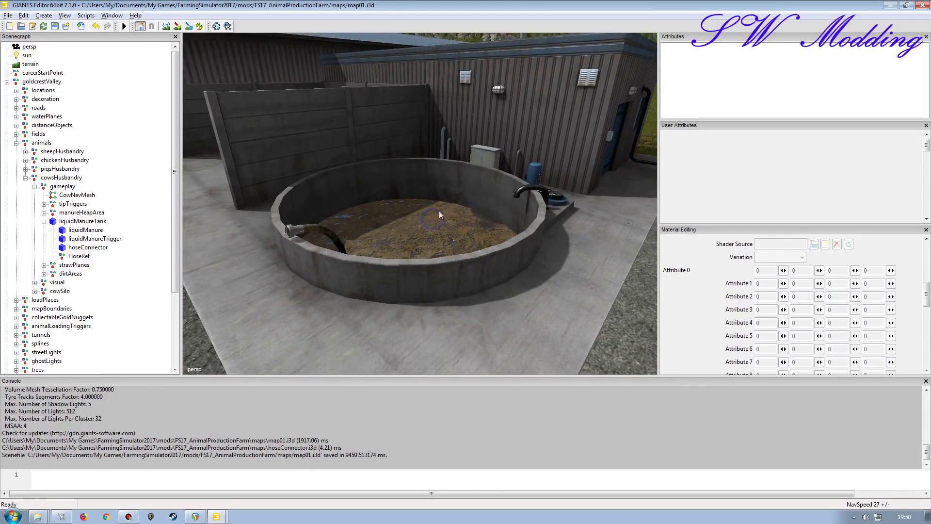
scroll(414, 243, up, 3)
alt+drag(405, 254, 412, 237)
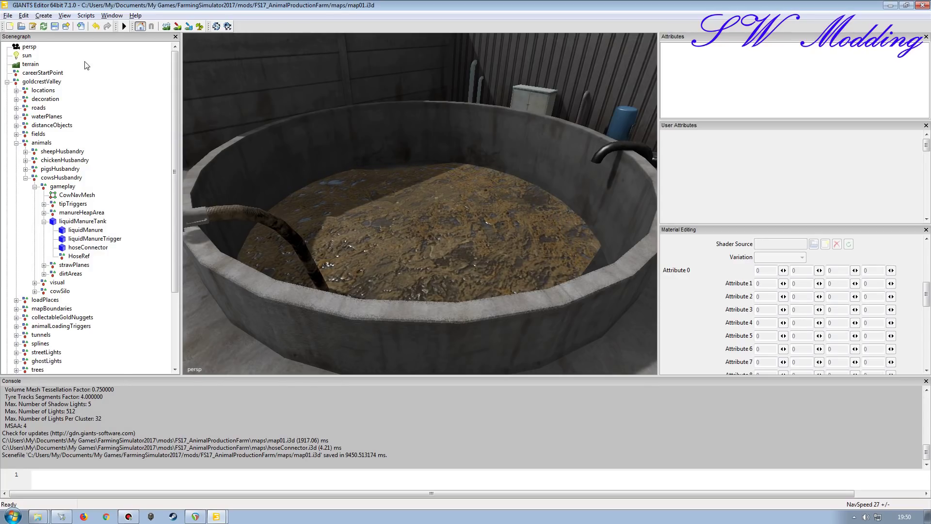
scroll(348, 242, down, 10)
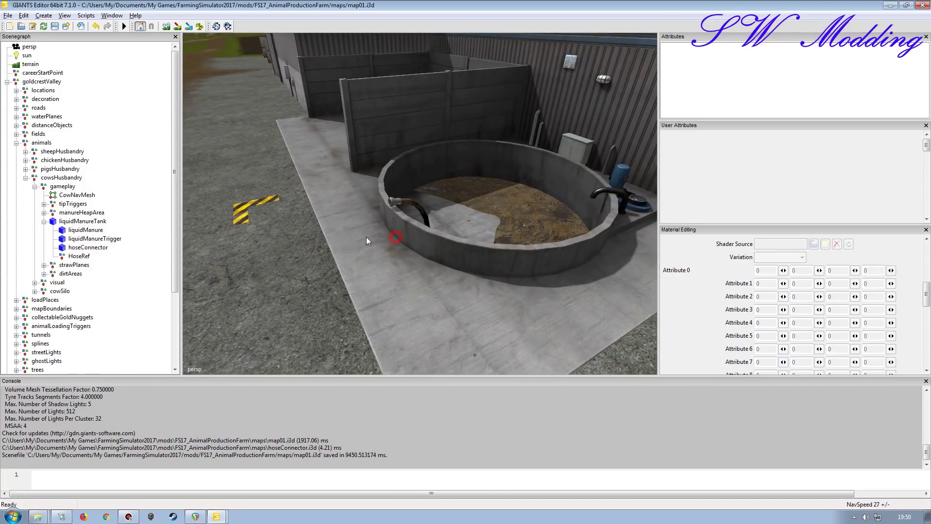
scroll(375, 233, down, 2)
scroll(374, 233, up, 4)
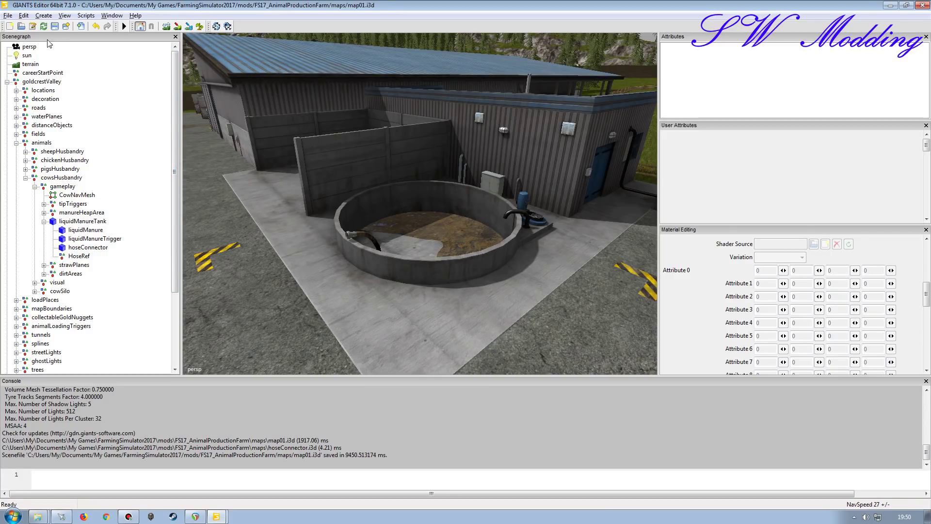
Step: Save the map, select liquidManureTank and close Material Editing to show all of the tank's user attributes
click(54, 27)
click(77, 222)
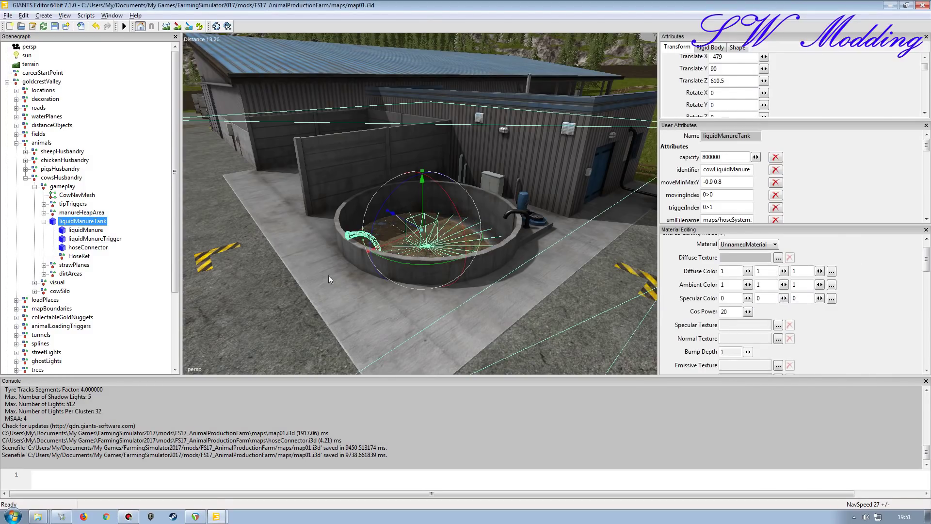
click(927, 230)
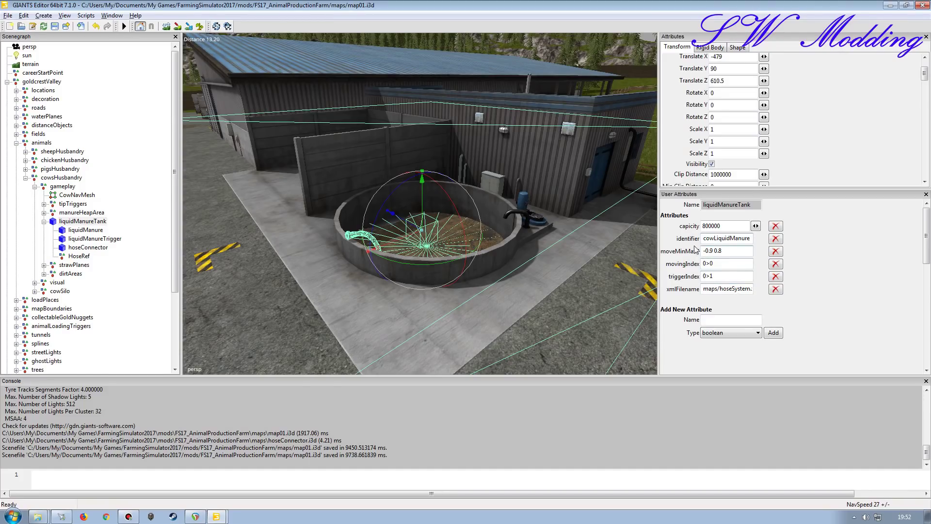
Step: Minimize the map editor and copy hoseSystem.xml from the FS17_HofBergmann_Reloaded maps folder in the file explorer
click(890, 5)
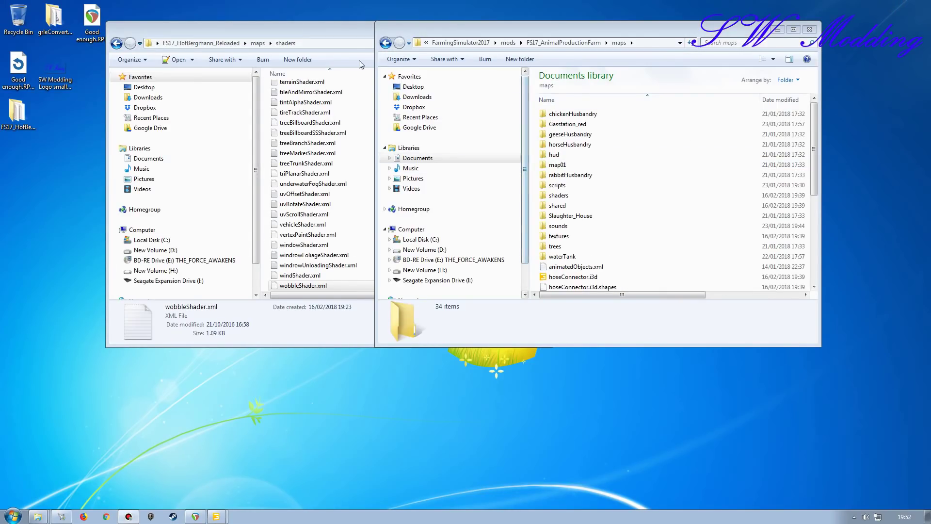
click(331, 31)
click(214, 44)
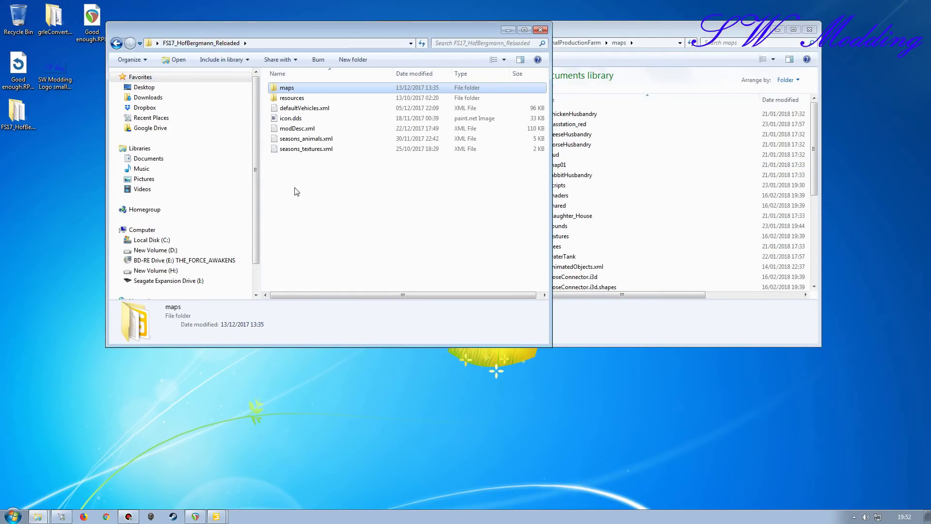
click(292, 89)
double_click(292, 89)
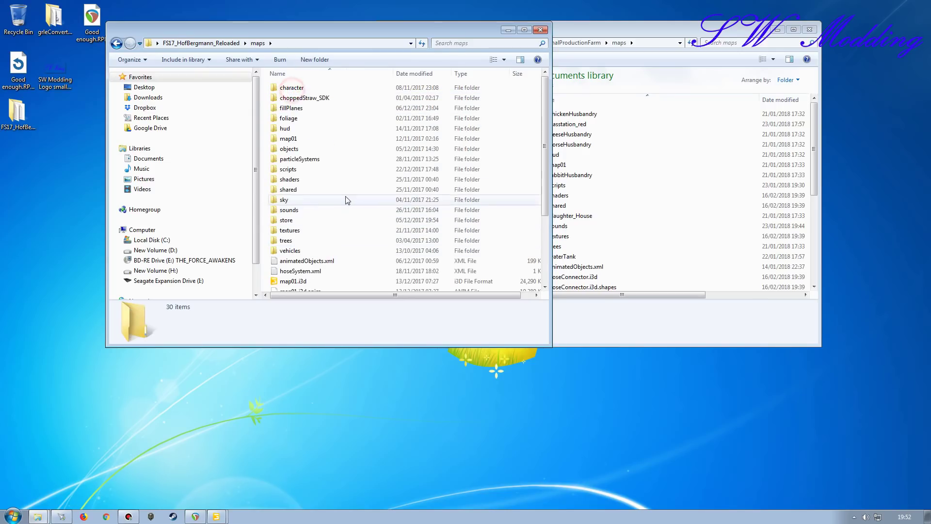
click(300, 271)
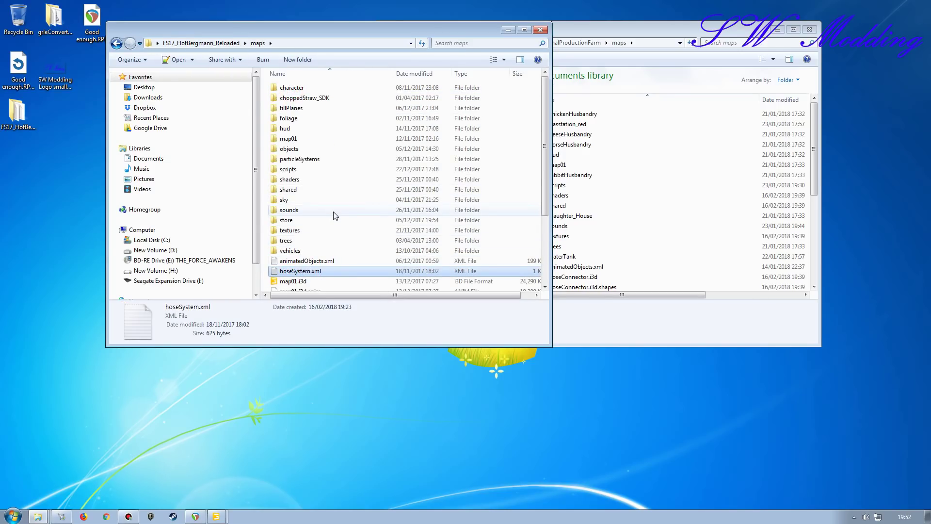
Step: Maximize the FS17_AnimalProductionFarm maps folder window and paste hoseSystem.xml there
click(622, 43)
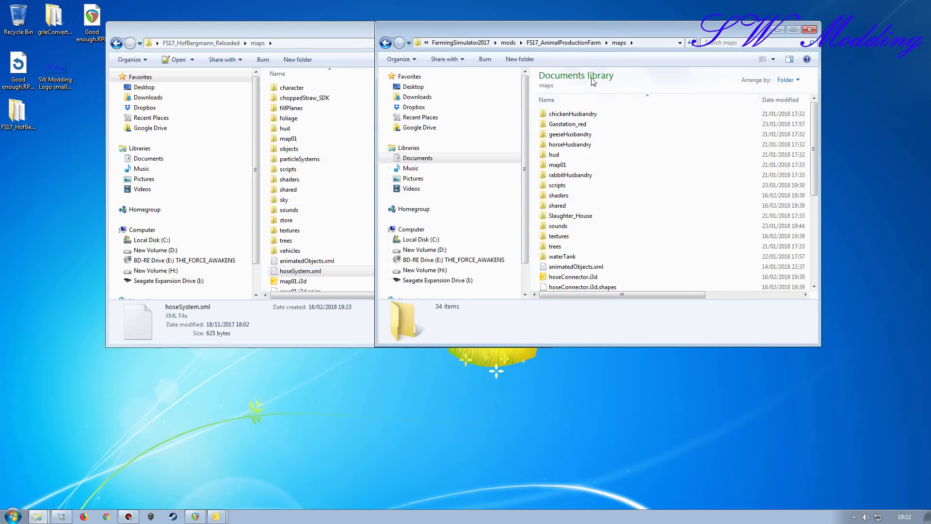
click(609, 33)
double_click(610, 33)
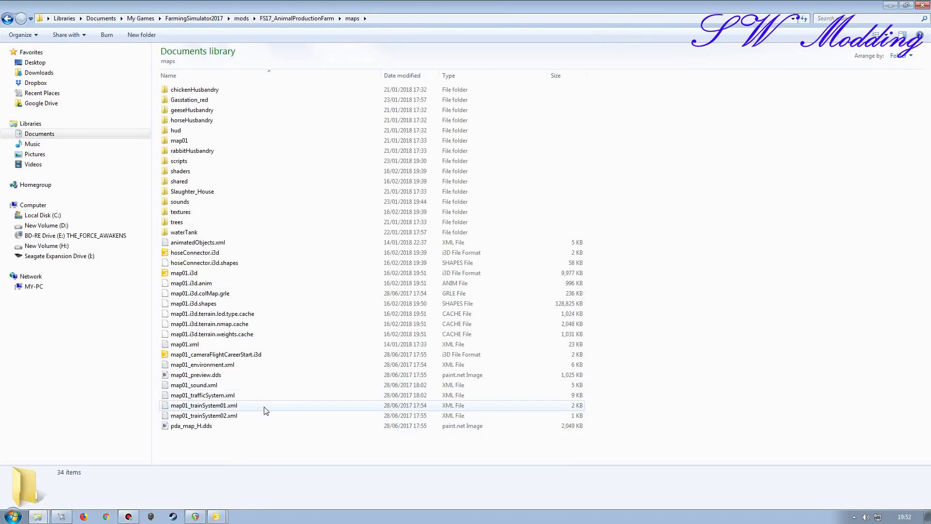
Step: Delete hoseConnector.i3d and hoseConnector.i3d.shapes from the FS17_AnimalProductionFarm maps folder
click(194, 252)
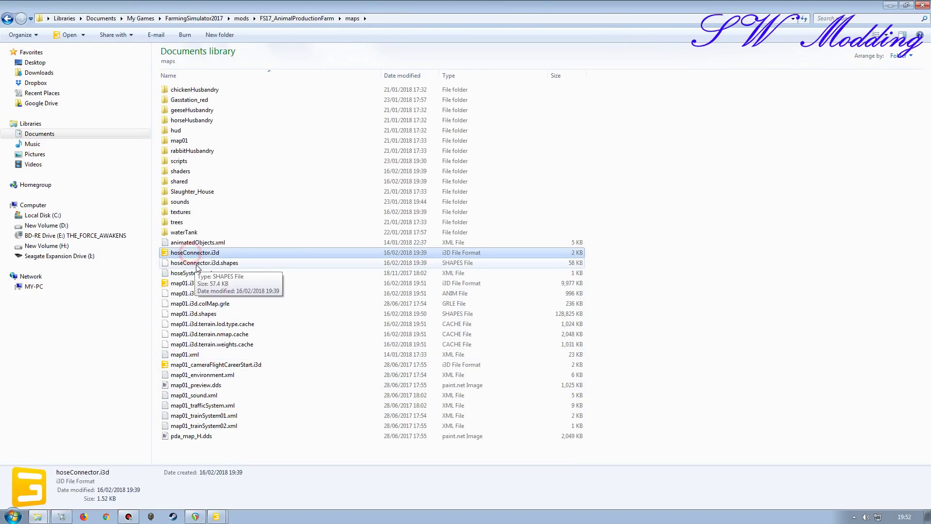
ctrl+click(197, 262)
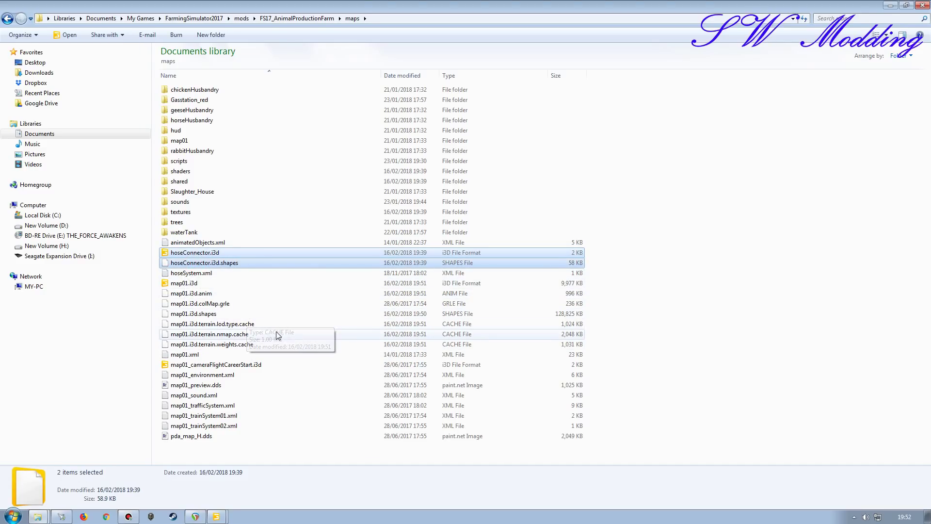
key(Delete)
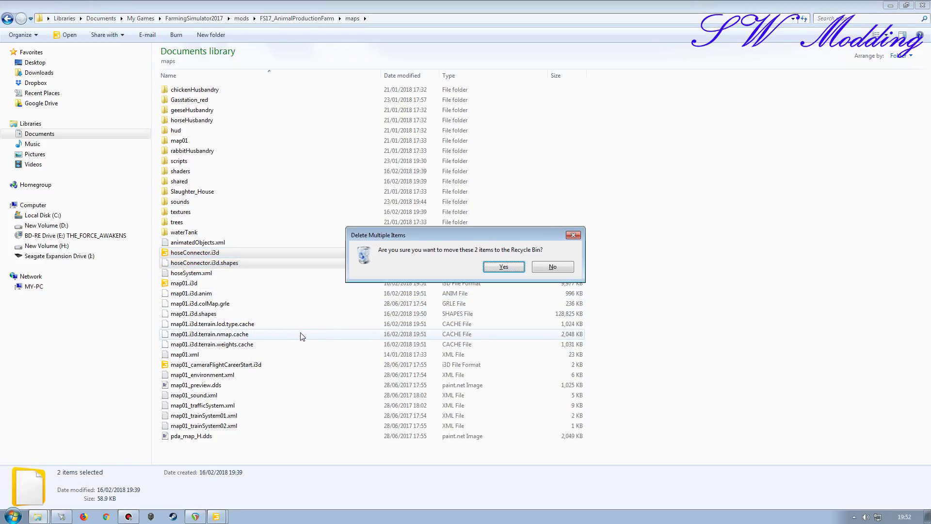
click(491, 264)
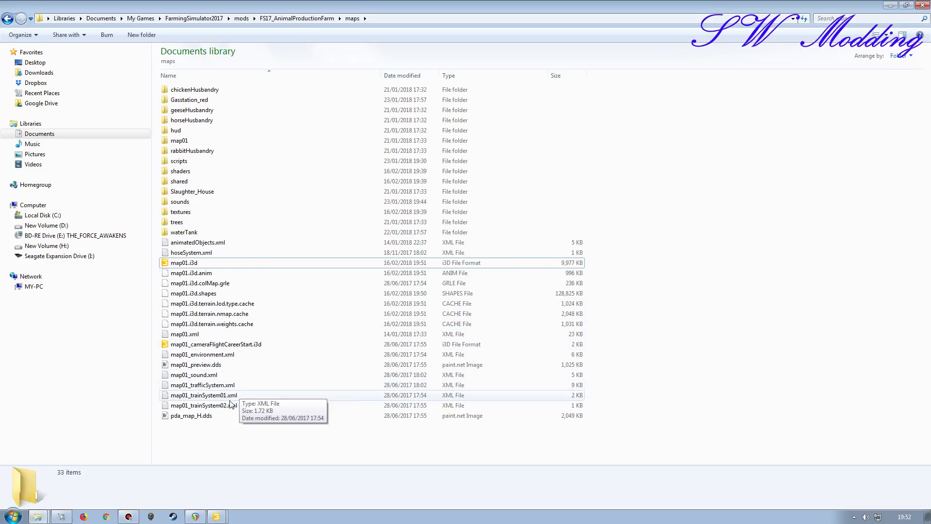
Step: Open the mod's hoseSystem.xml in Notepad++ and compare its cowLiquidManure identifier with the liquidManureTank's identifier attribute in GIANTS Editor
double_click(191, 252)
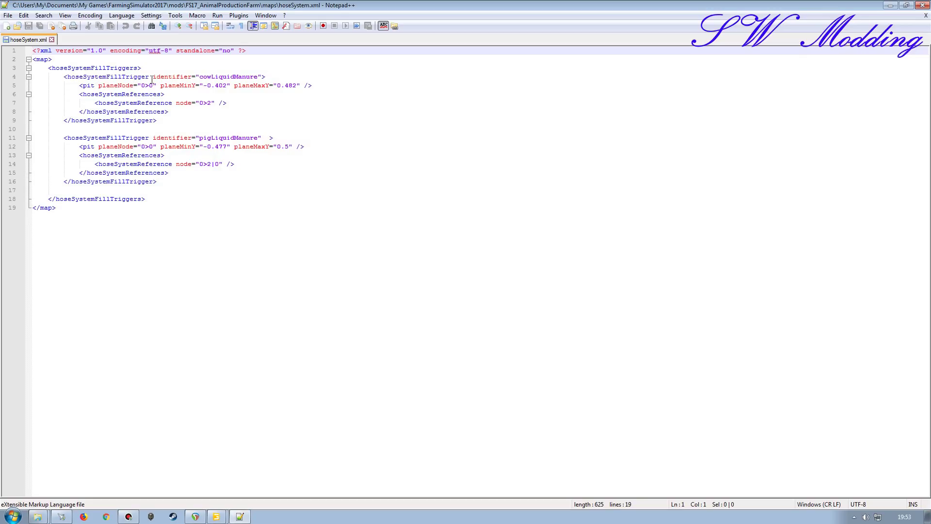
click(219, 516)
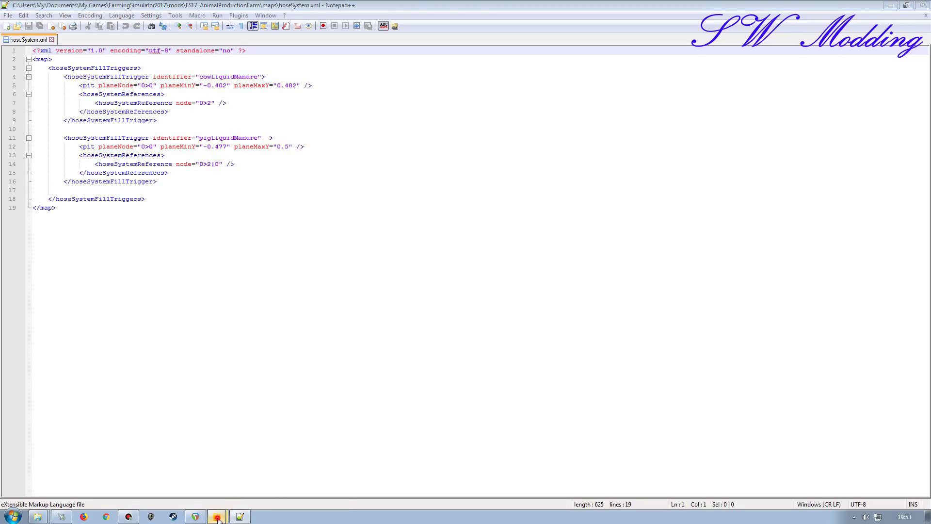
click(219, 494)
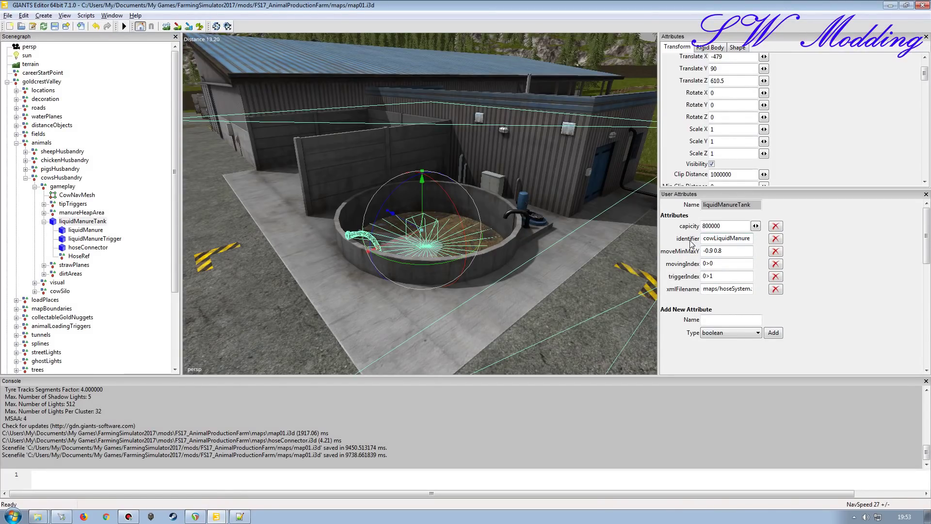
click(240, 517)
drag(198, 77, 257, 80)
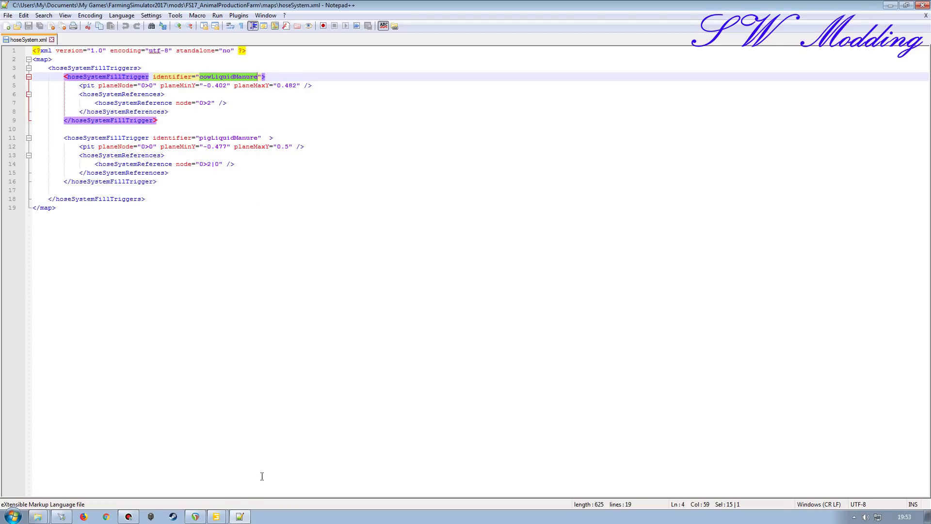
Step: Check the liquidManureTank's moveMinMaxY attribute in GIANTS Editor and set the cowLiquidManure pit's planeMinY to -0.9 in the Notepad++ hoseSystem.xml
mouse_move(217, 516)
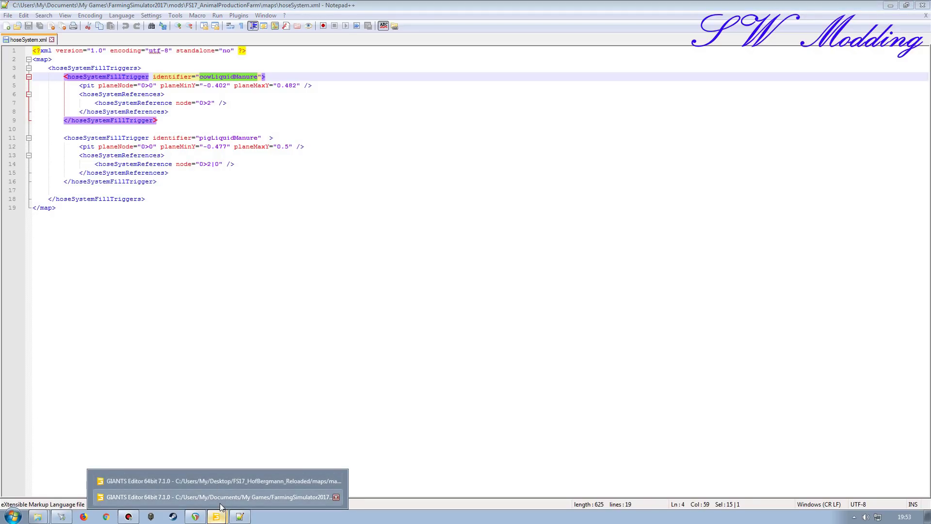
click(217, 496)
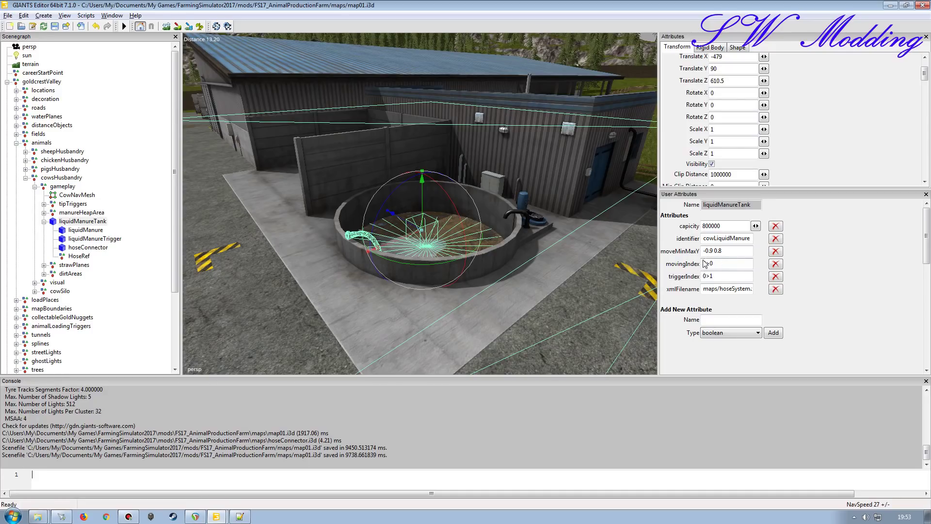
click(248, 514)
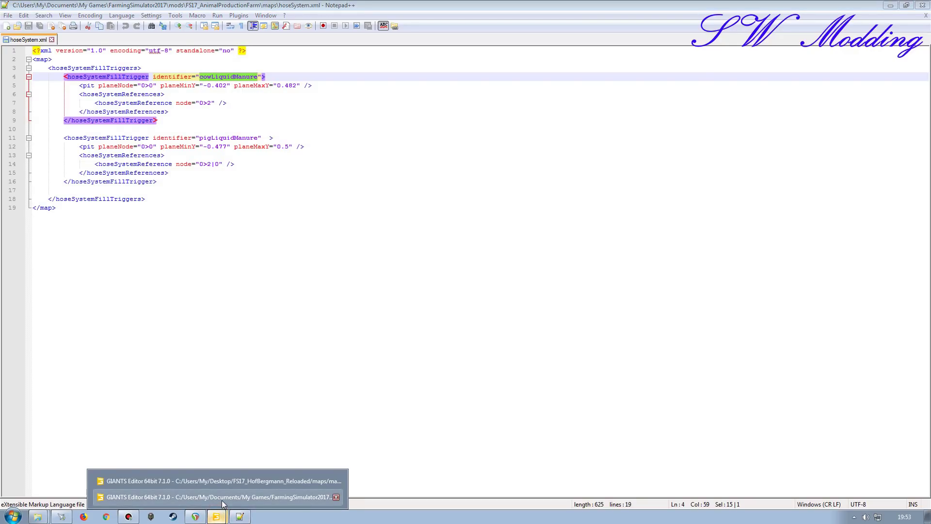
click(223, 499)
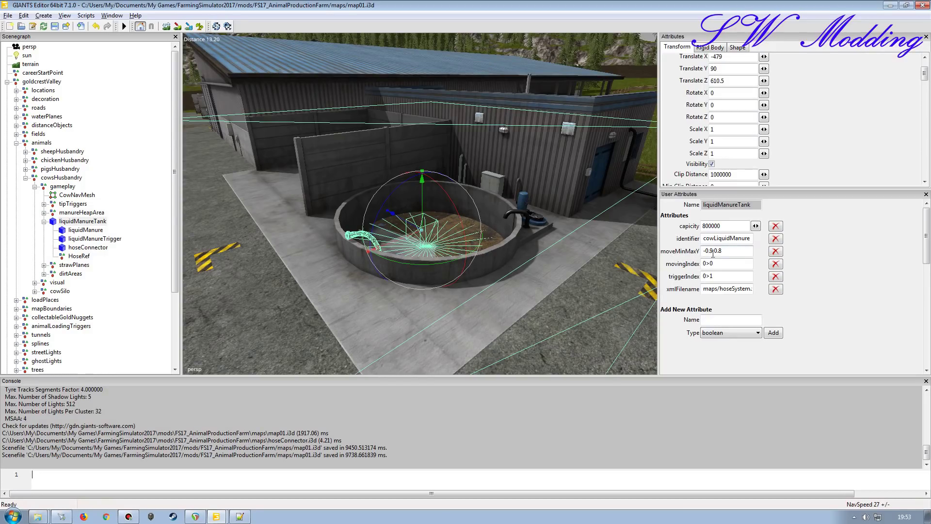
drag(714, 250, 706, 250)
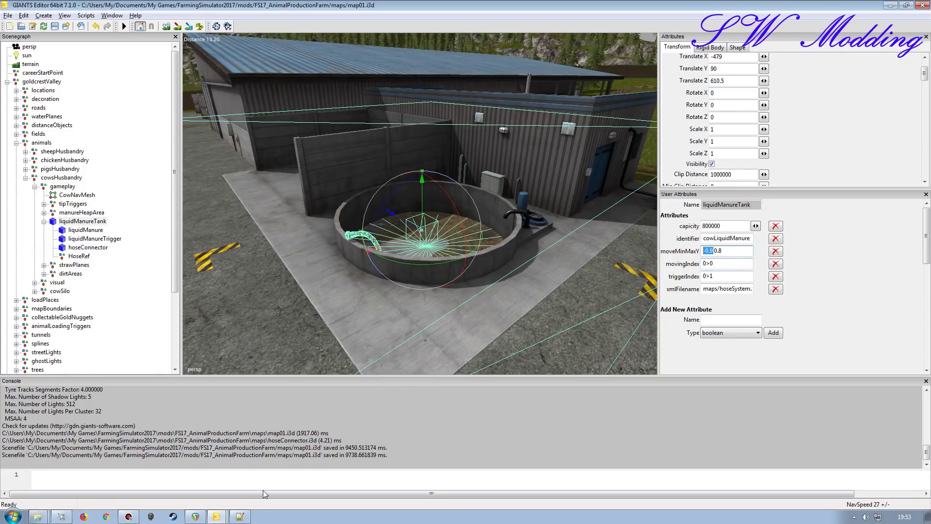
click(240, 517)
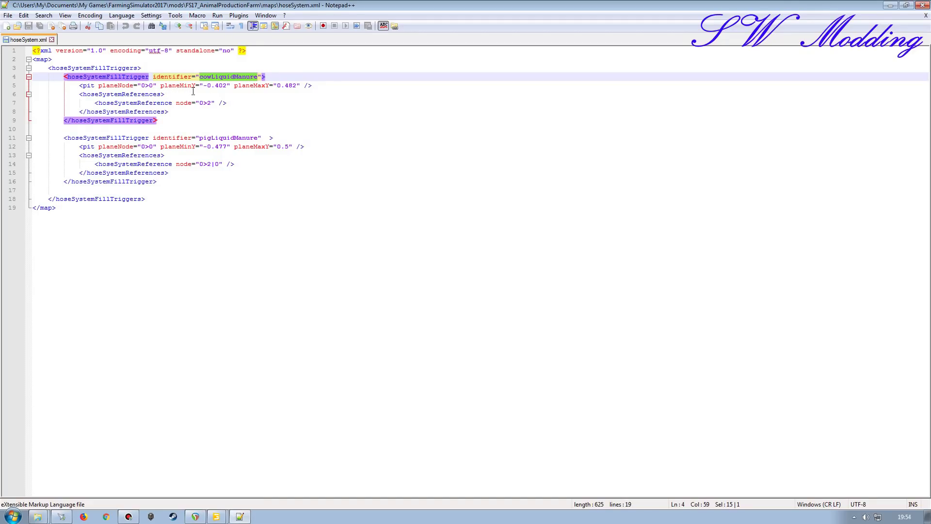
double_click(219, 85)
key(shift+Left)
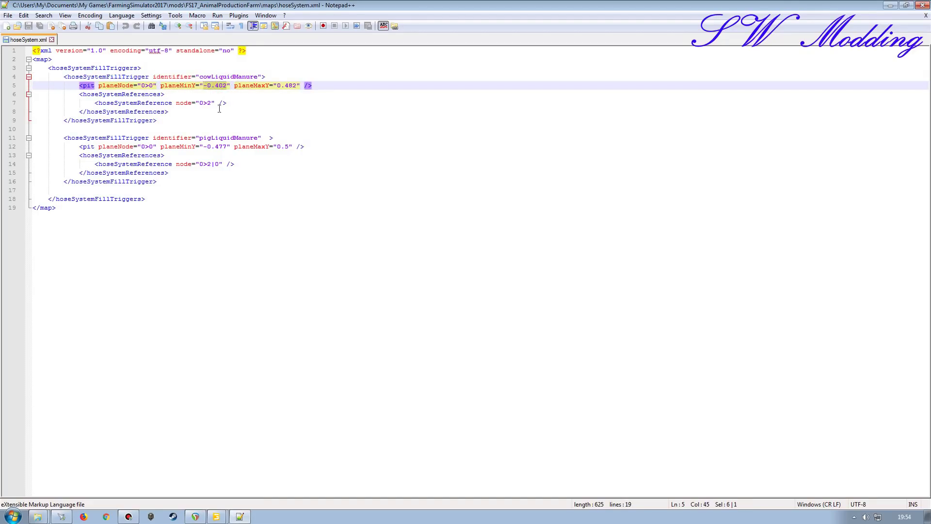
text(-0.9)
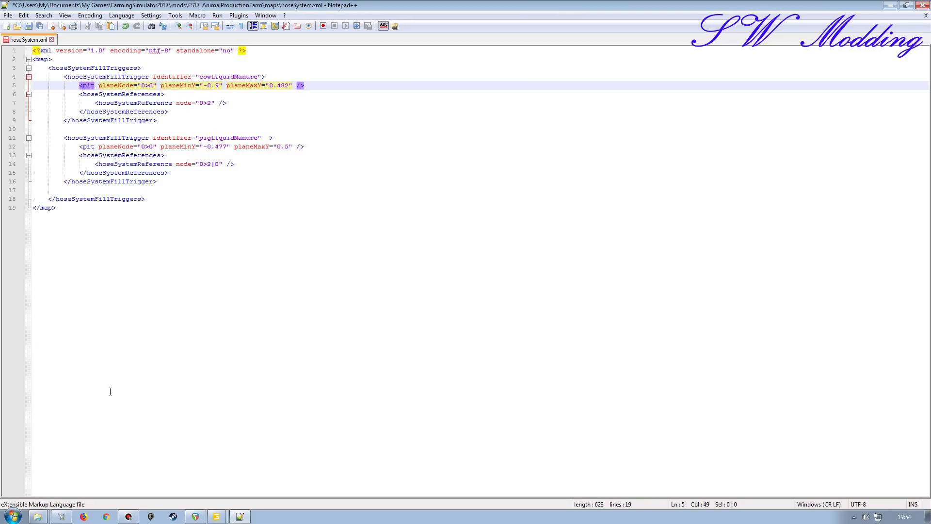
Step: Check the upper moveMinMaxY value in GIANTS Editor and set the cowLiquidManure pit's planeMaxY to 0.8 in Notepad++
click(217, 516)
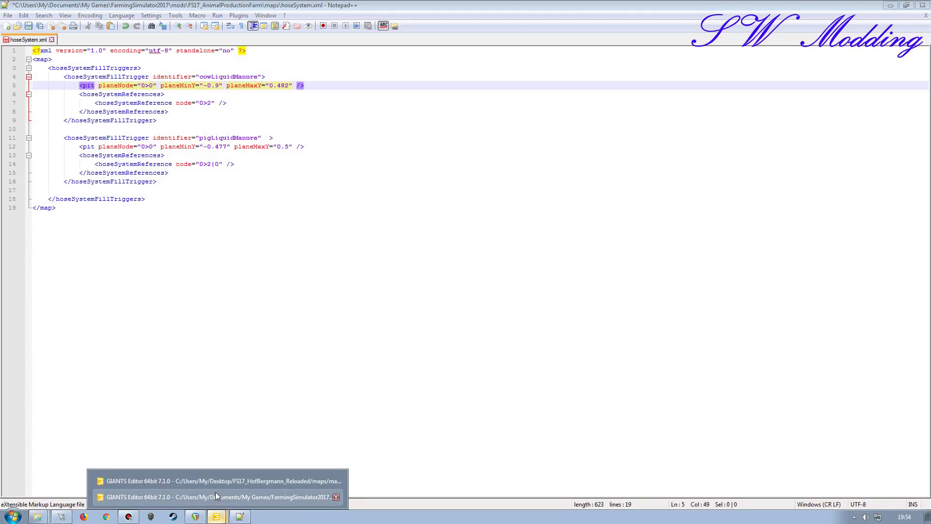
click(216, 497)
double_click(717, 250)
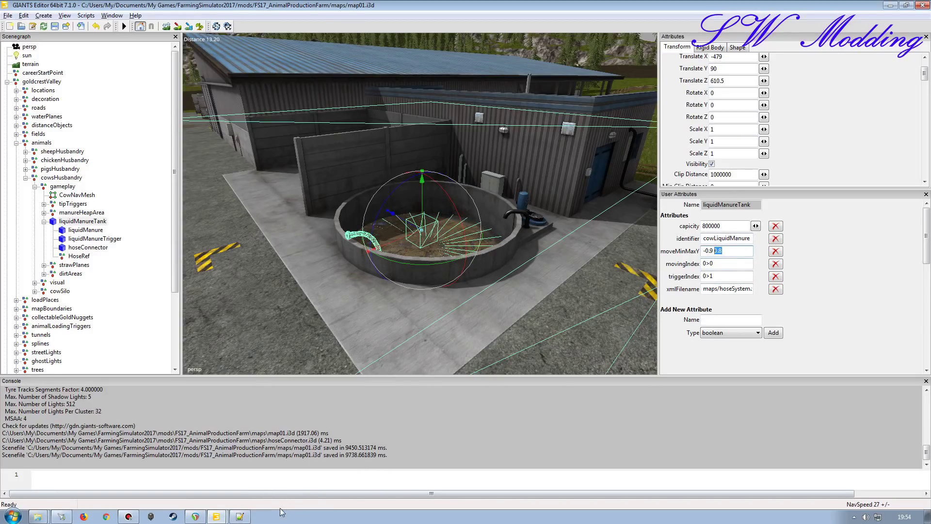
click(239, 517)
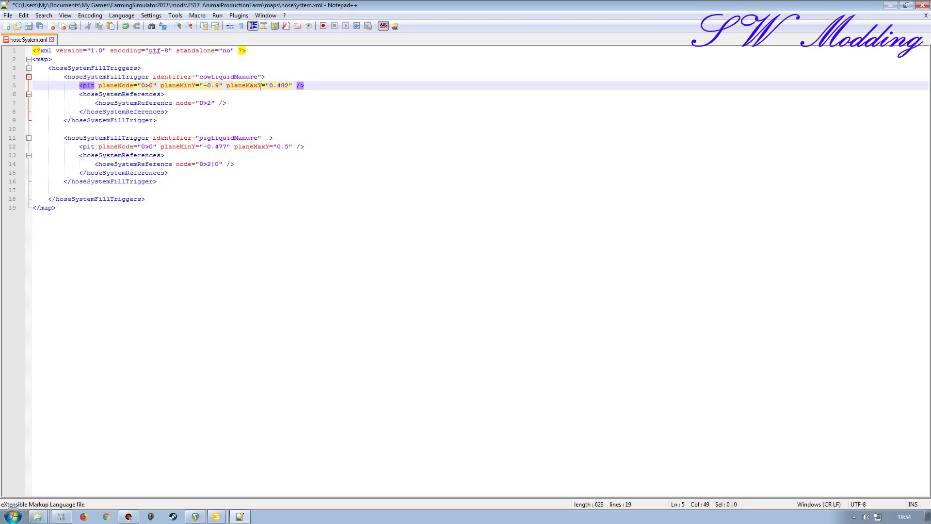
drag(289, 84, 270, 85)
text(0.8)
Step: Check HoseRef's index path in GIANTS Editor and set the cowLiquidManure hoseSystemReference node to 0>3 in Notepad++
mouse_move(218, 517)
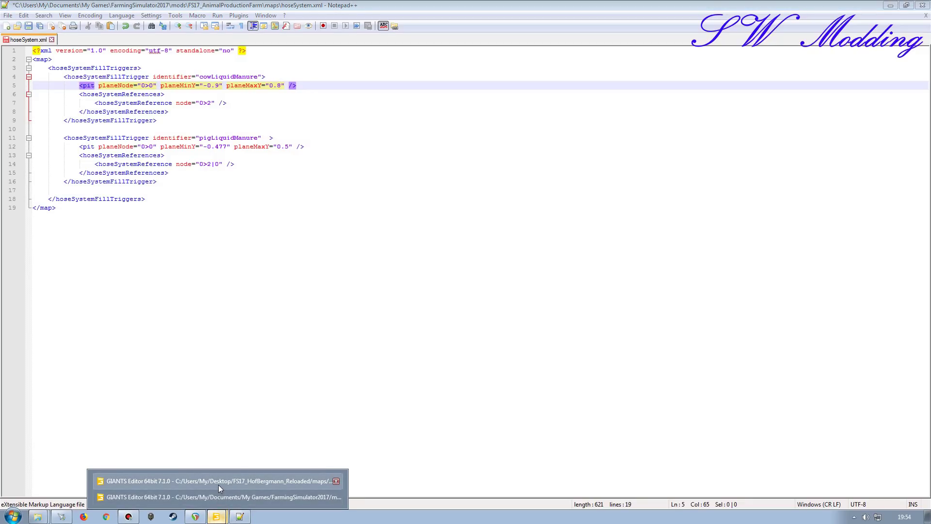
click(194, 497)
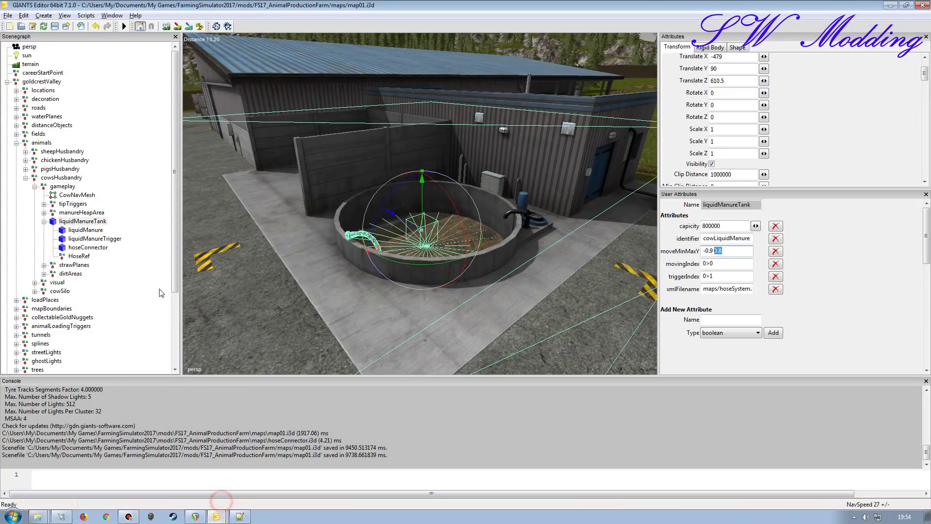
click(79, 255)
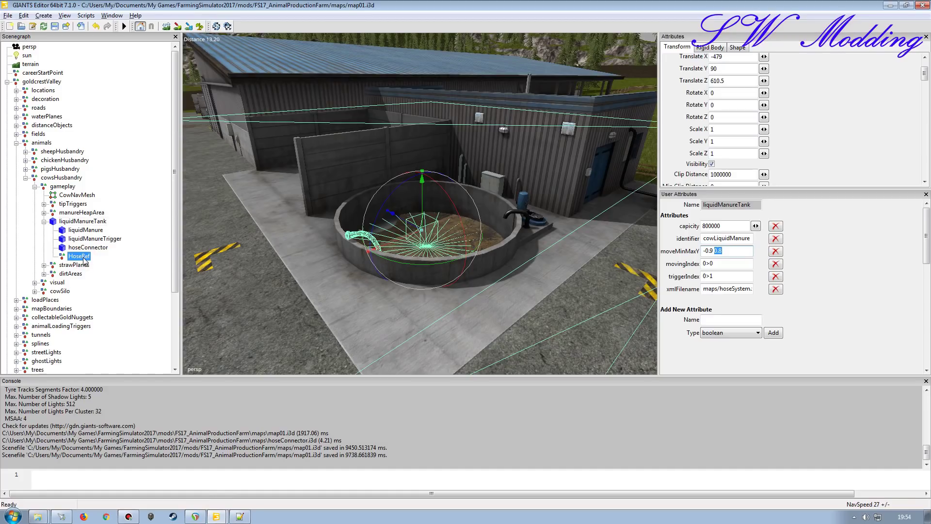
scroll(924, 73, up, 3)
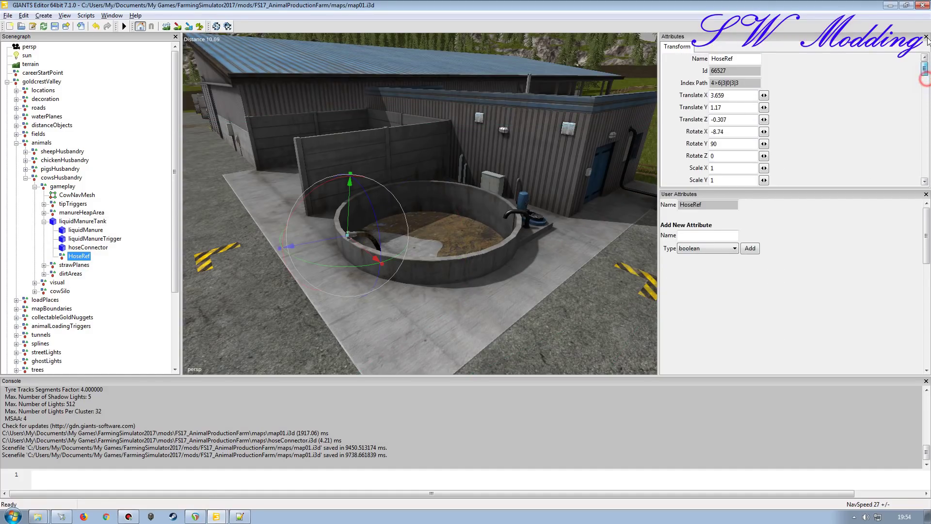
click(739, 83)
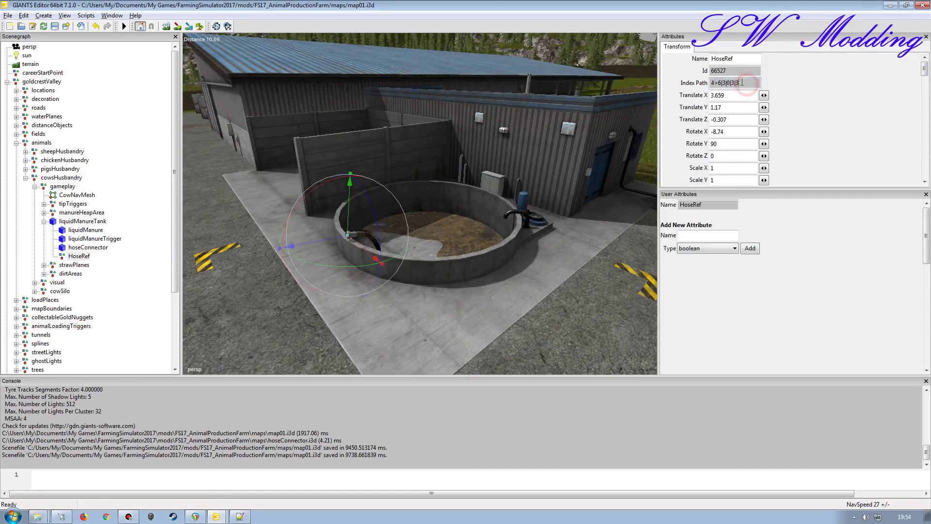
click(240, 517)
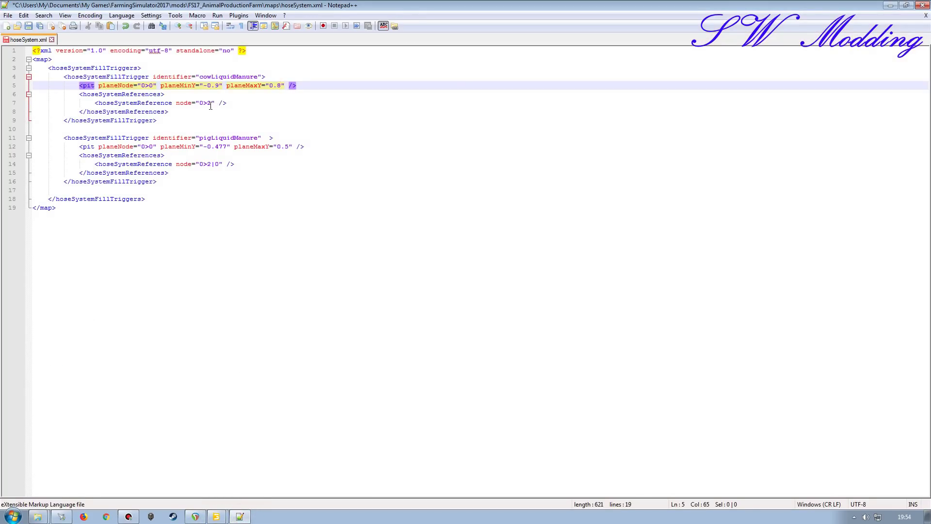
click(210, 104)
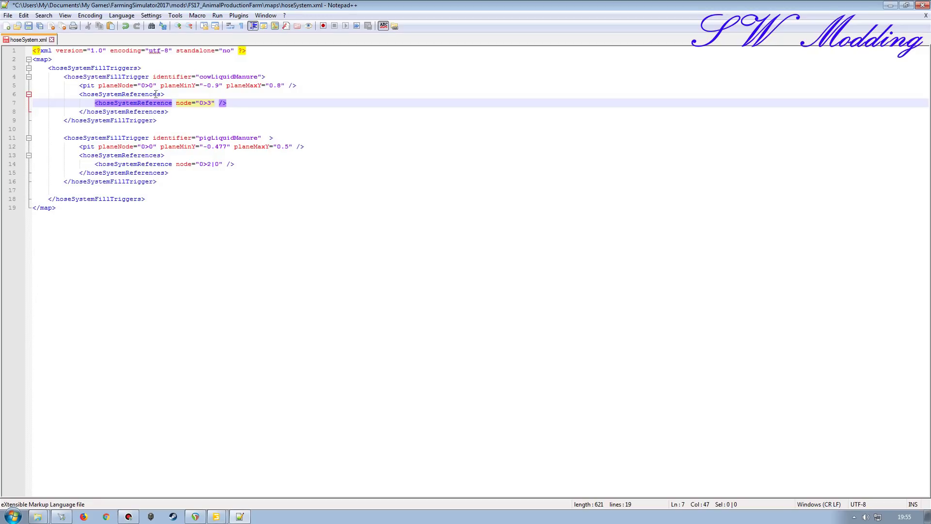
Step: Save hoseSystem.xml, close the file and exit Notepad++
click(28, 25)
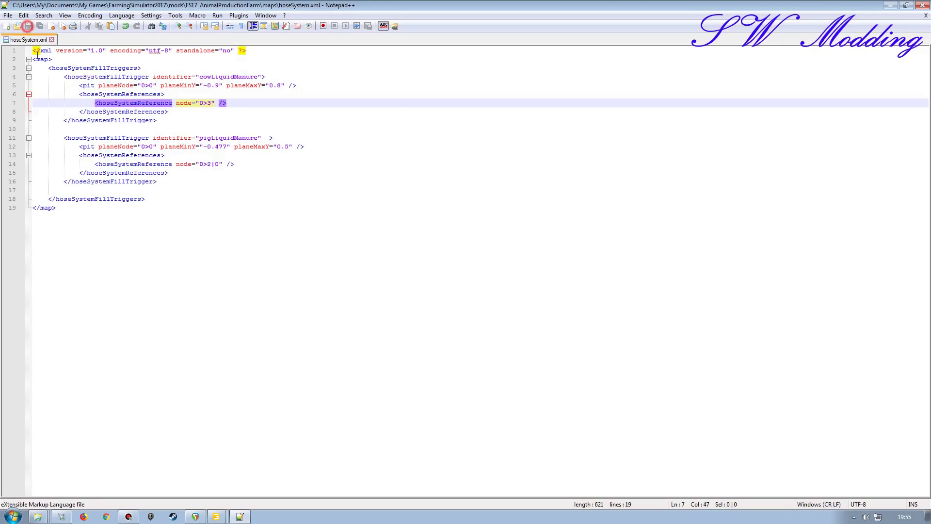
click(926, 15)
click(922, 6)
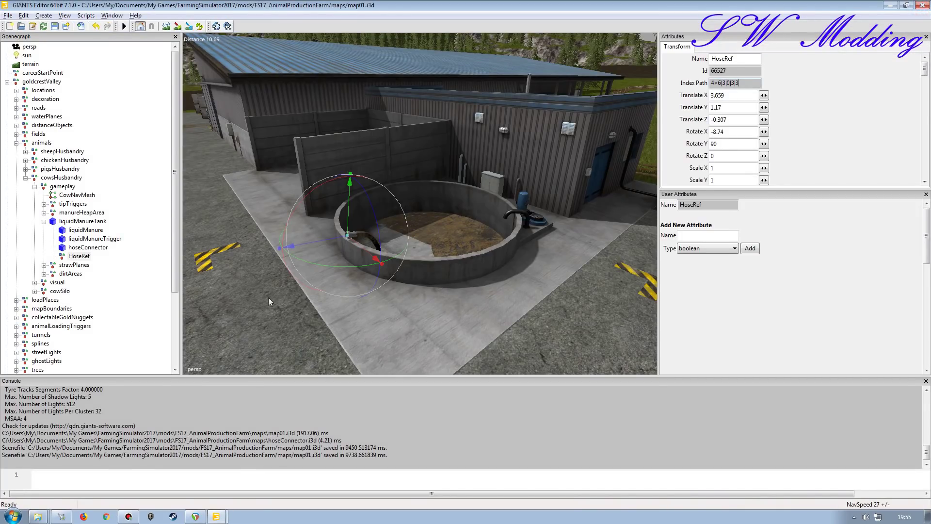
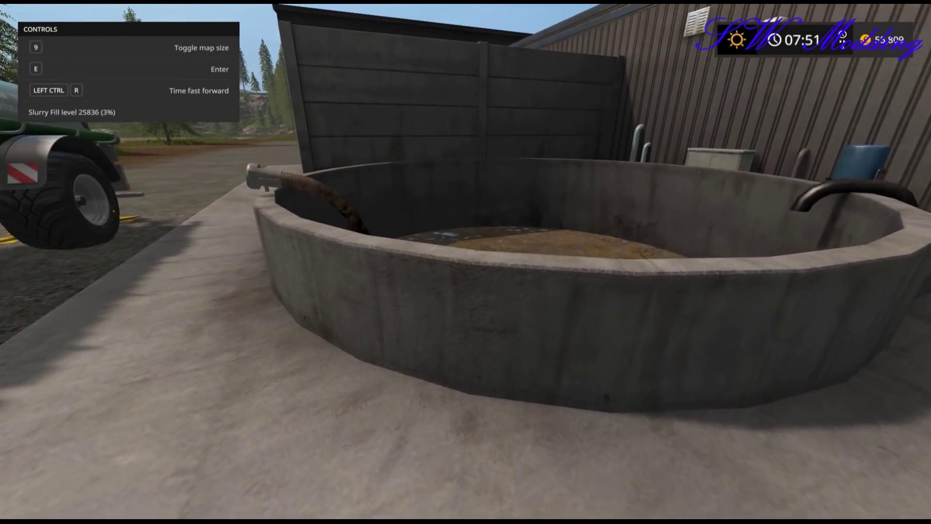
Step: Walk up to the cow liquid manure tank in Farming Simulator 17 and examine its slurry surface and hose connector
key(w)
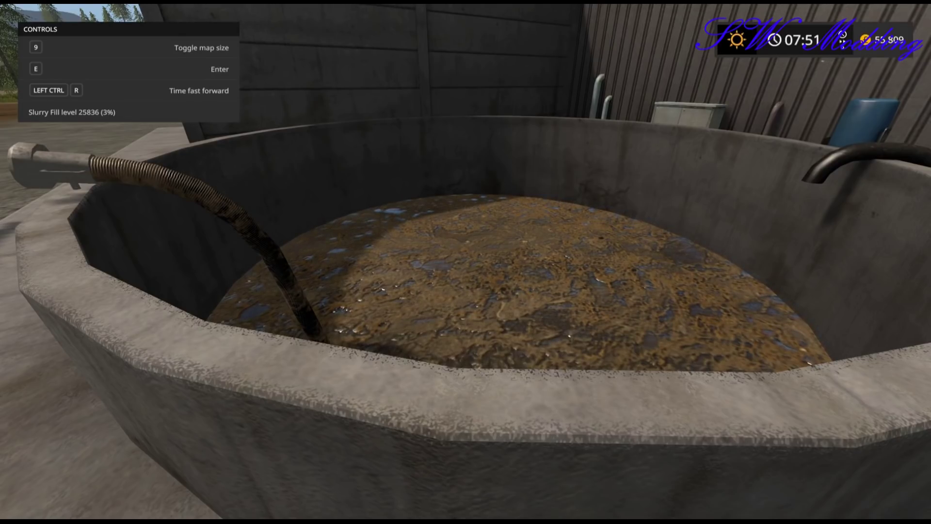
key(w)
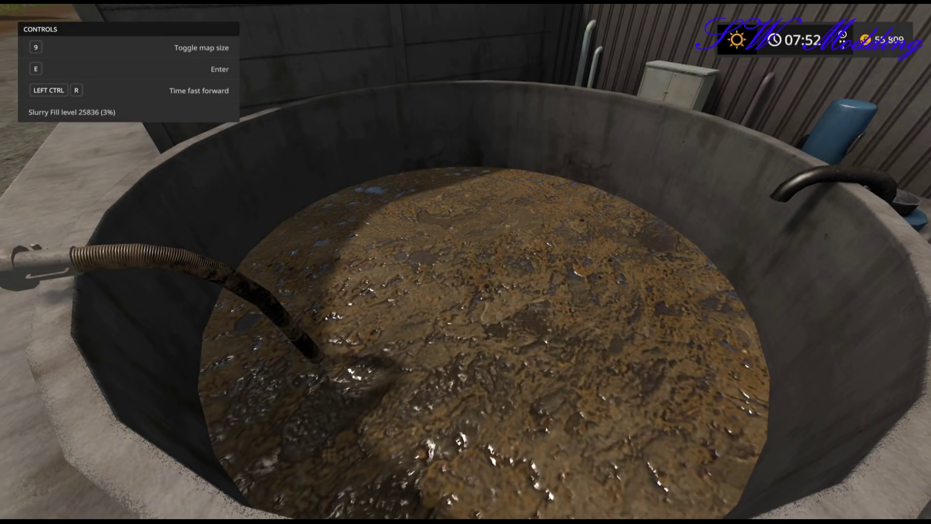
key(s)
key(a)
key(d)
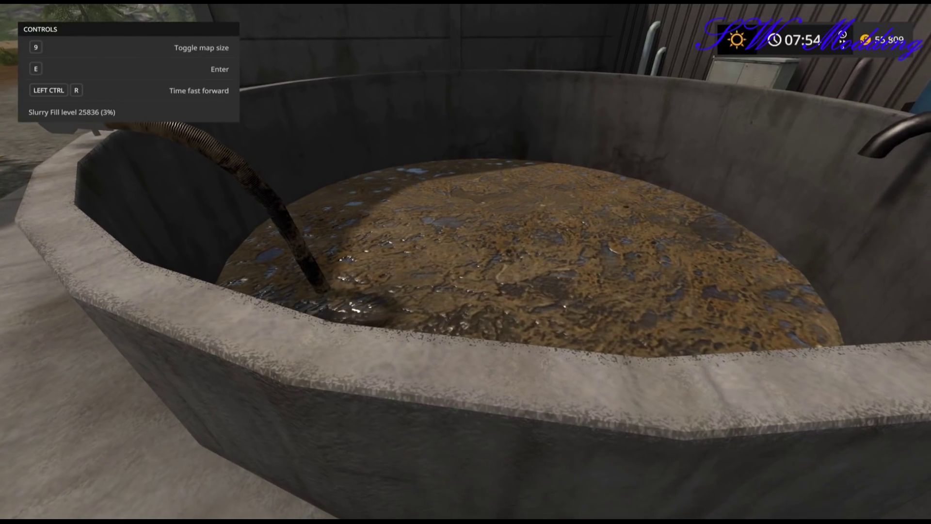
key(s)
key(s)
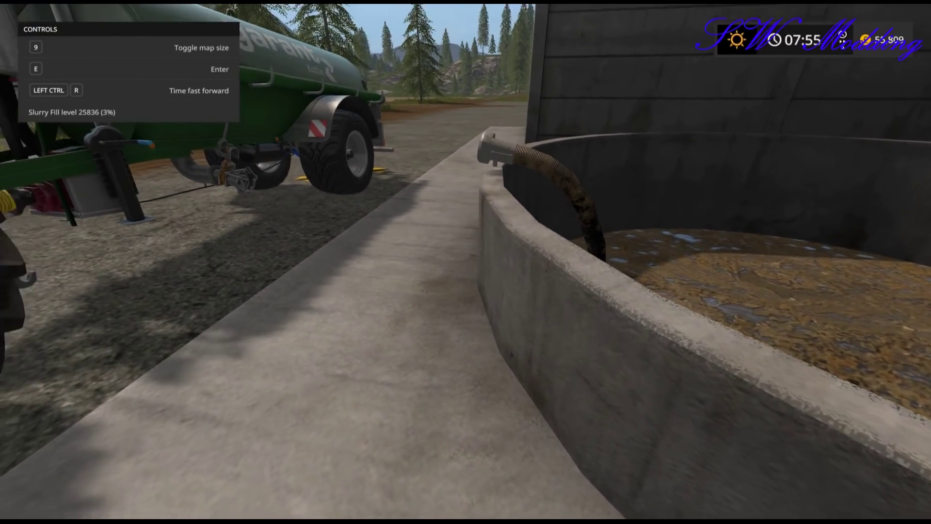
Step: Hide the controls help and examine the liquid manure hose coupling between the slurry tanker and the tank's hose connector from several sides
key(F1)
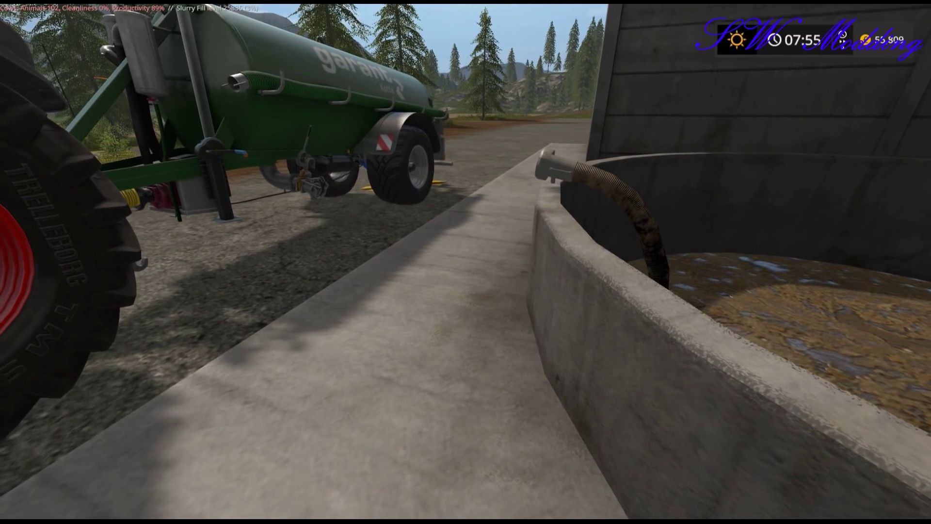
key(w)
key(a)
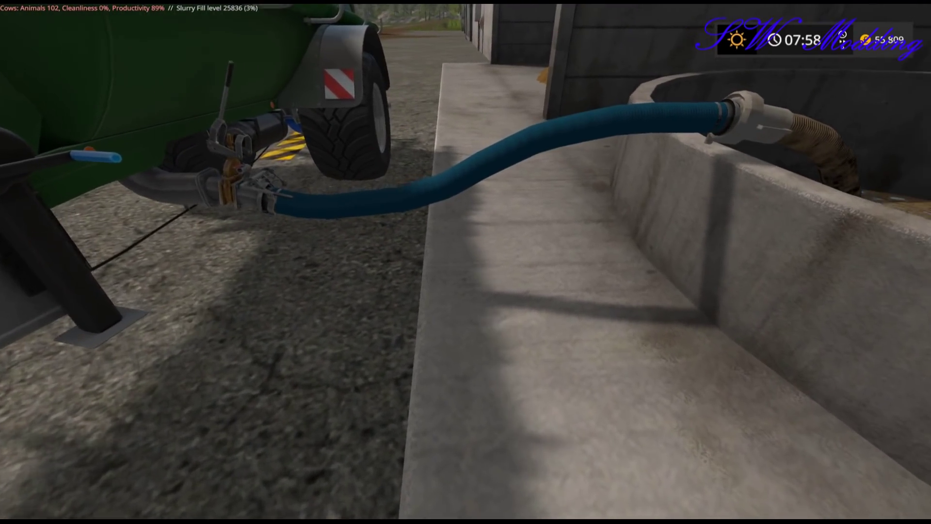
key(a)
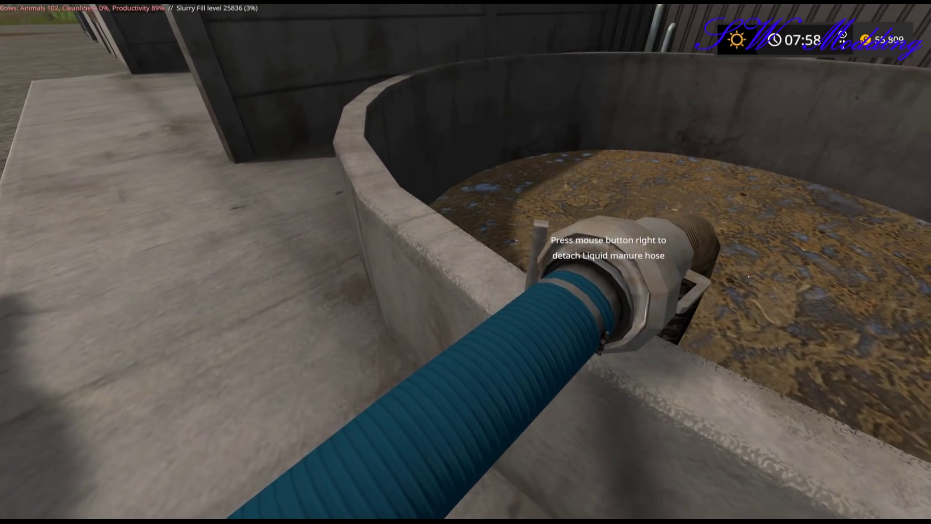
key(w)
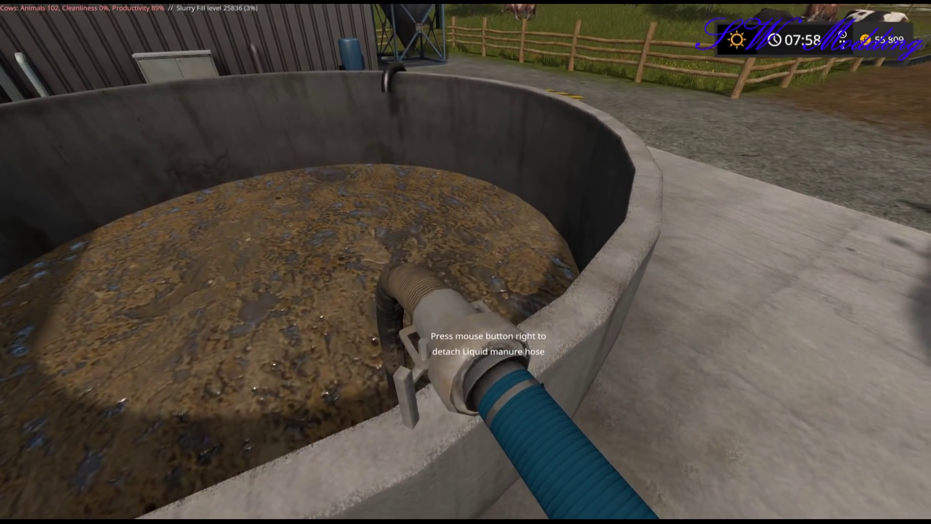
key(space)
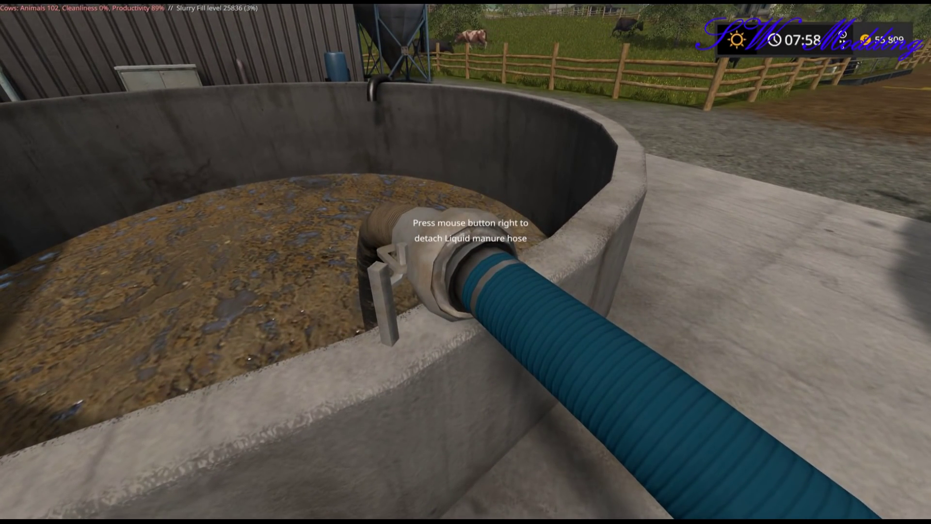
key(d)
key(a)
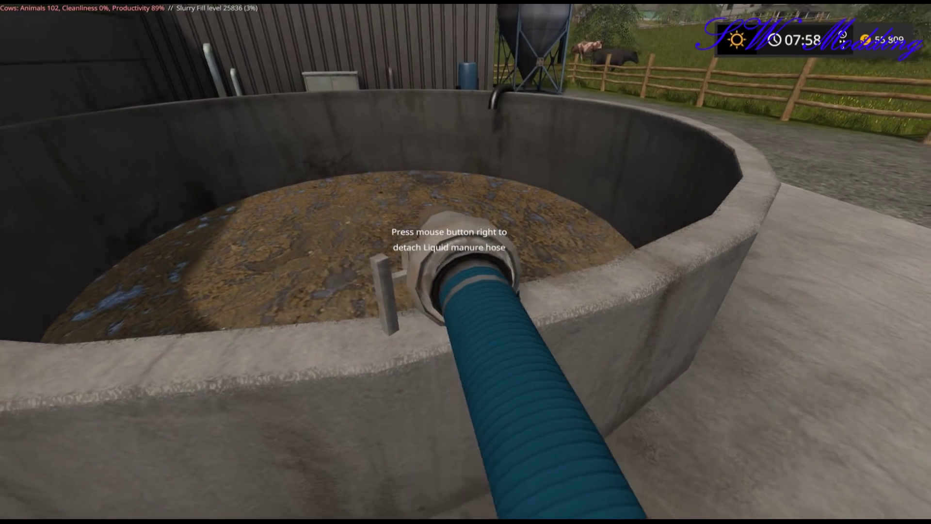
key(s)
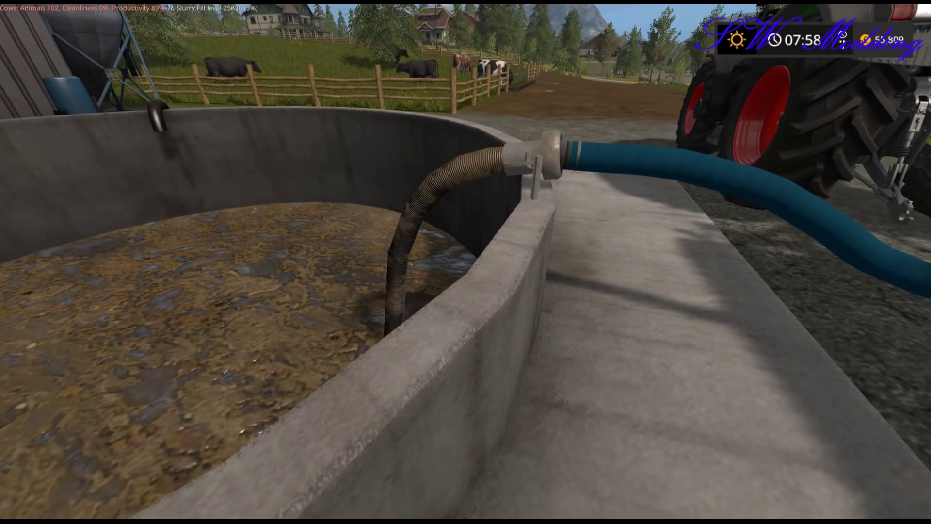
key(s)
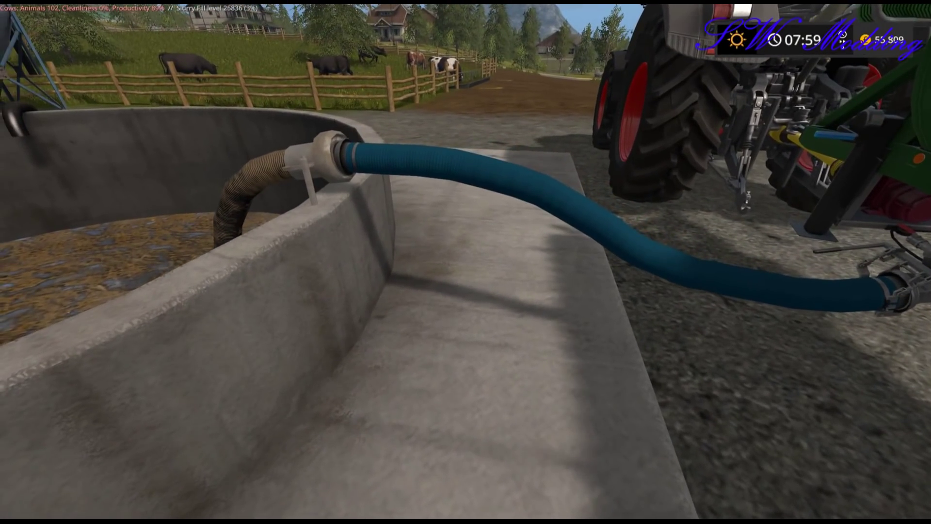
key(w)
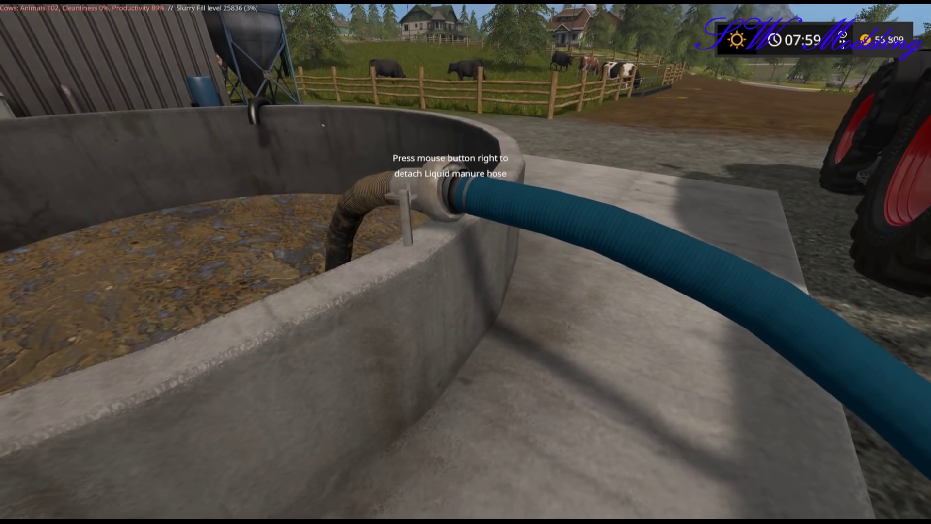
key(a)
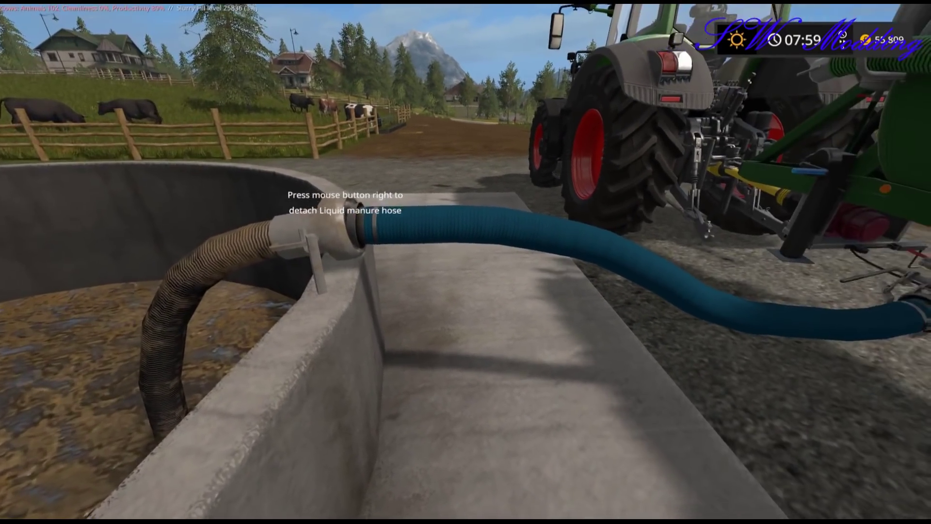
Step: Walk around the tractor and slurry tanker and examine the liquid manure hose at the tank's connector from both sides
key(a)
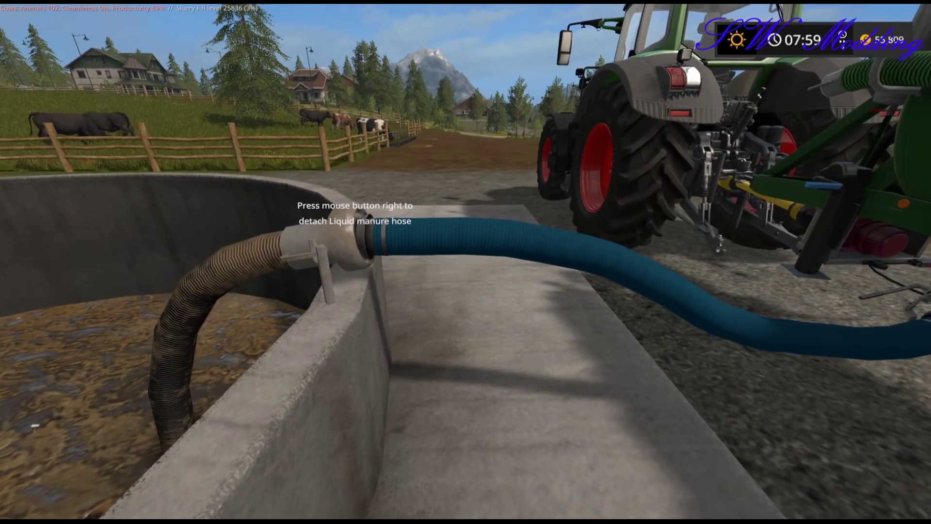
key(a)
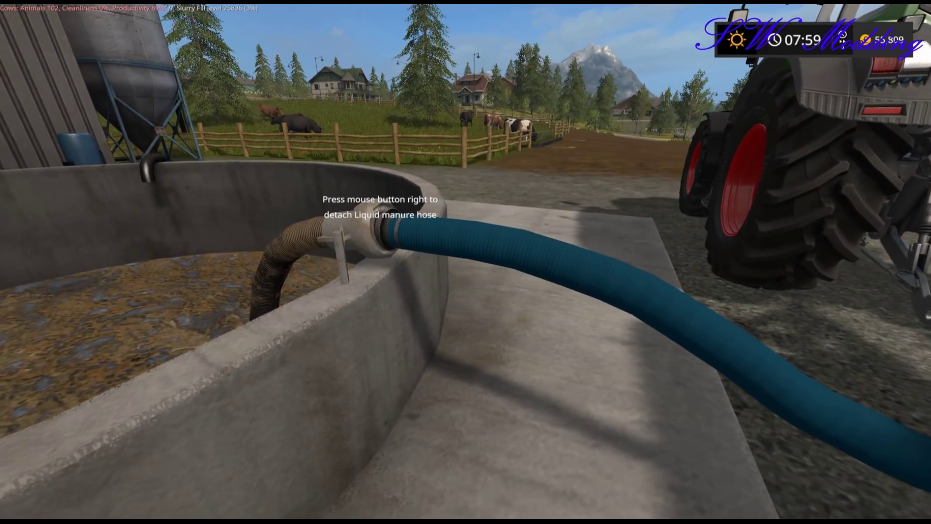
key(a)
key(a)
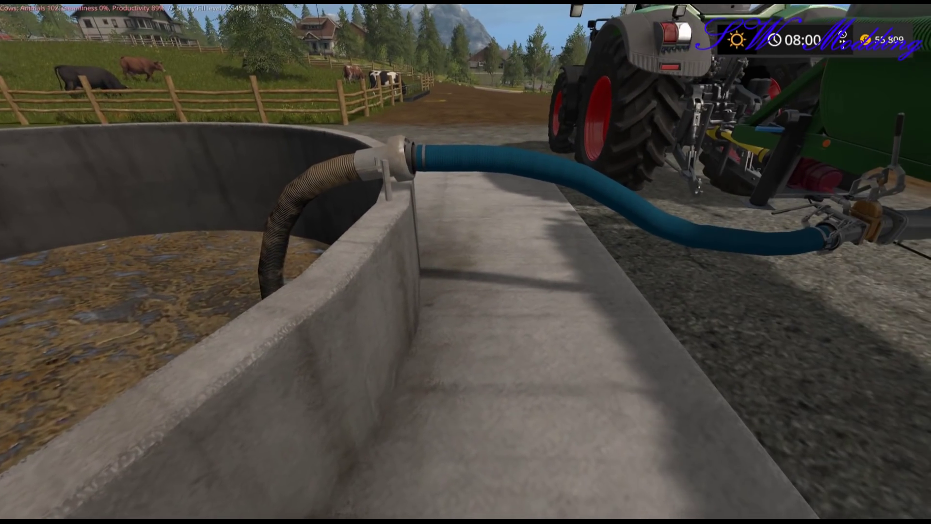
key(d)
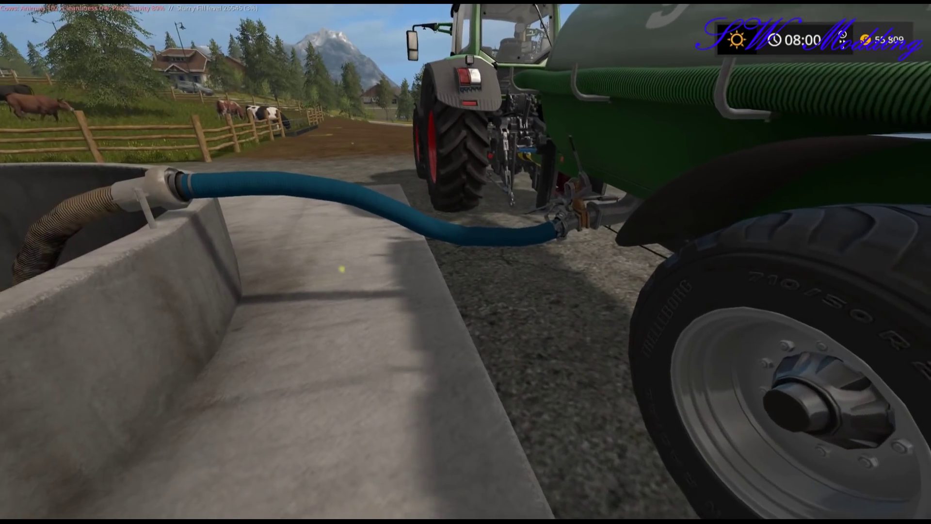
key(w)
key(w)
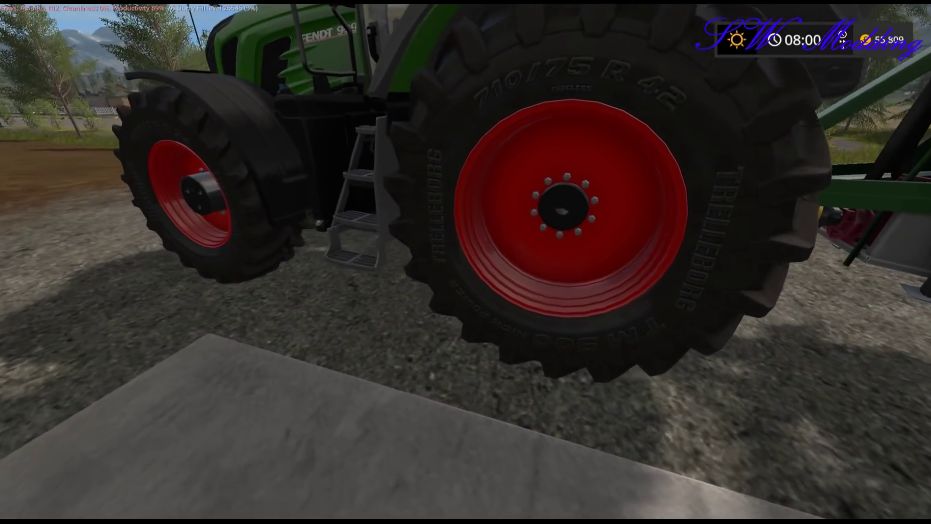
key(w)
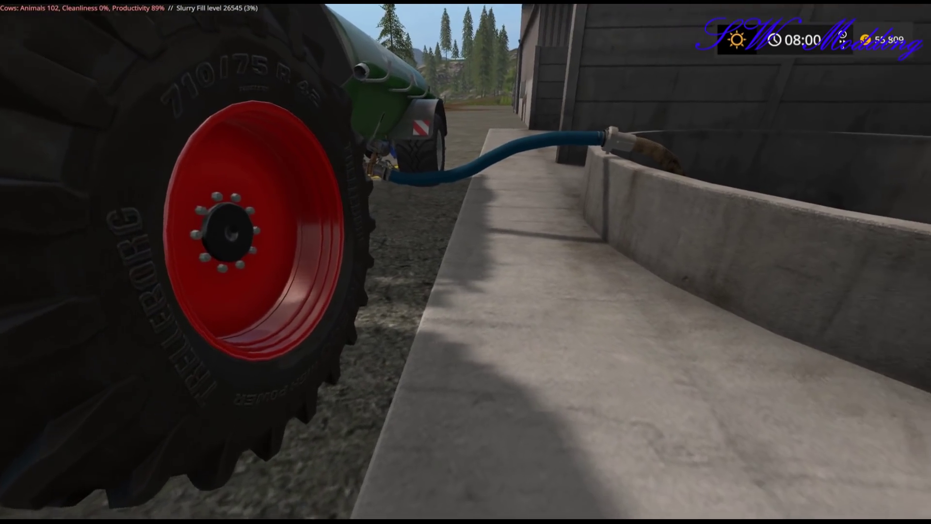
key(w)
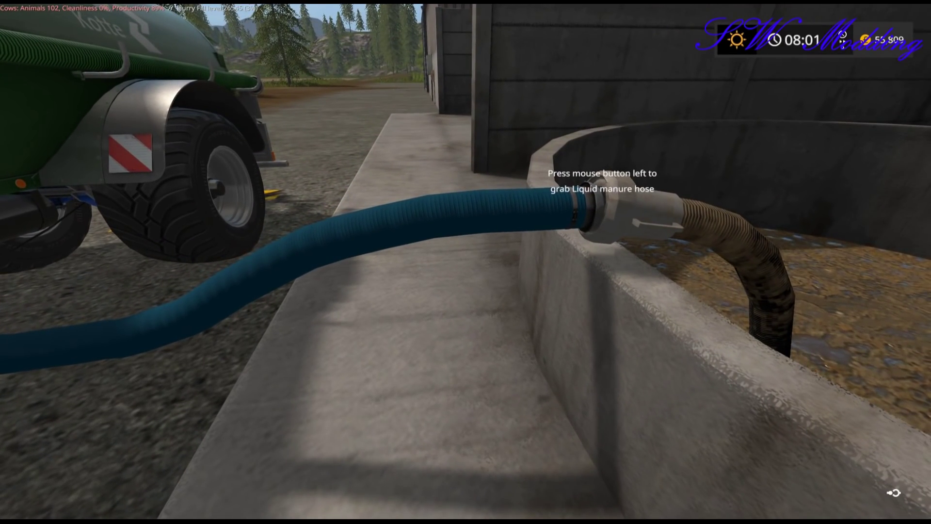
key(w)
Step: Get into the Fendt 900 Vario, show the controls help and turn off the collision debug view
key(e)
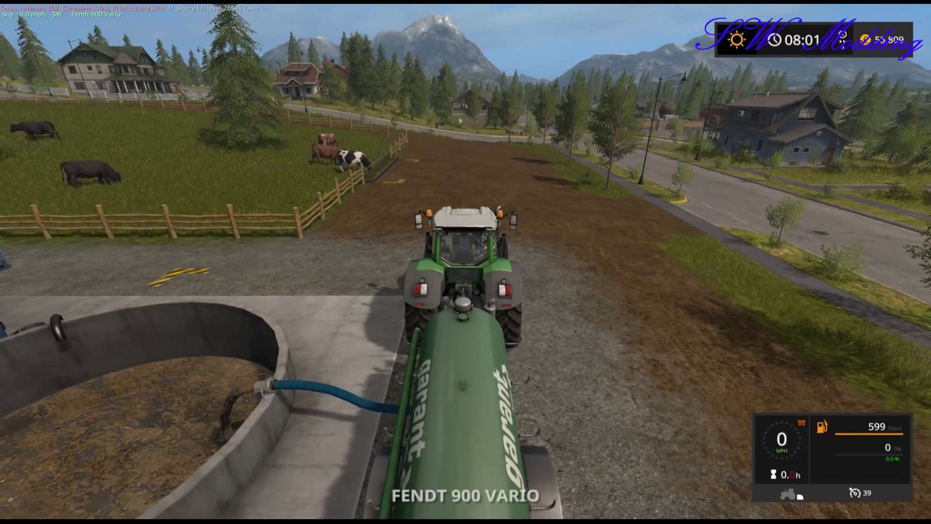
key(F1)
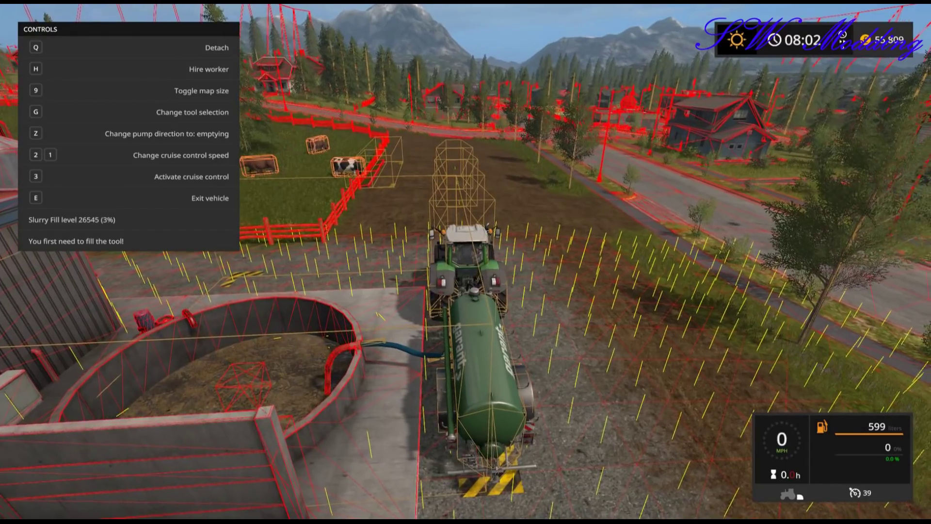
key(F5)
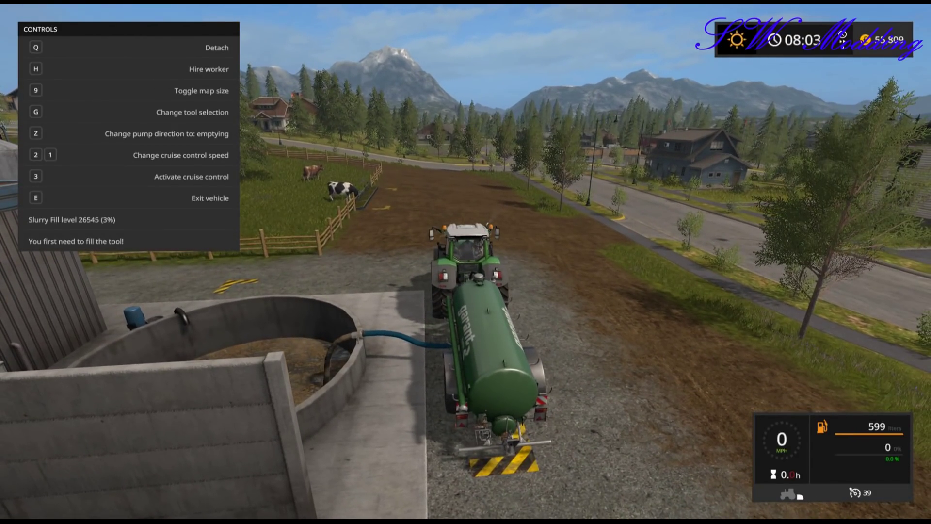
Step: Get out of the tractor, detach the liquid manure hose from the tank's connector and attach it again
key(e)
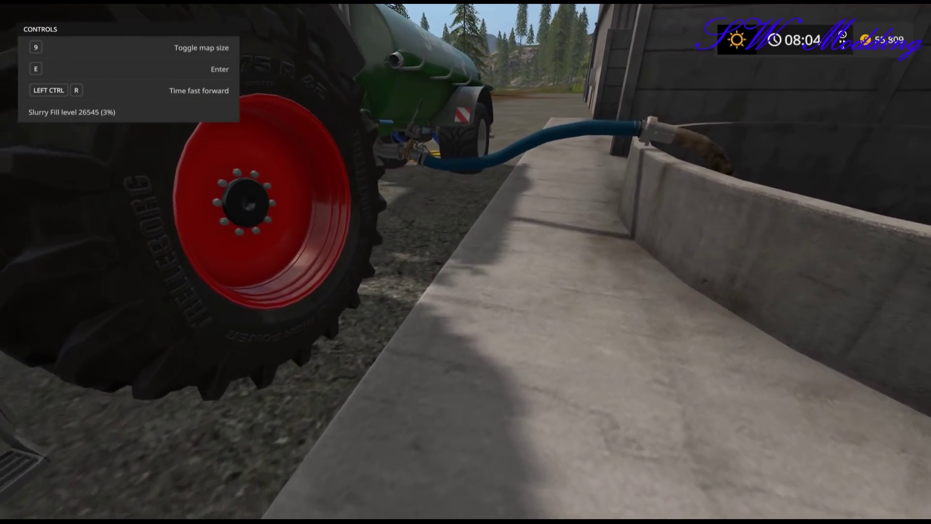
key(w)
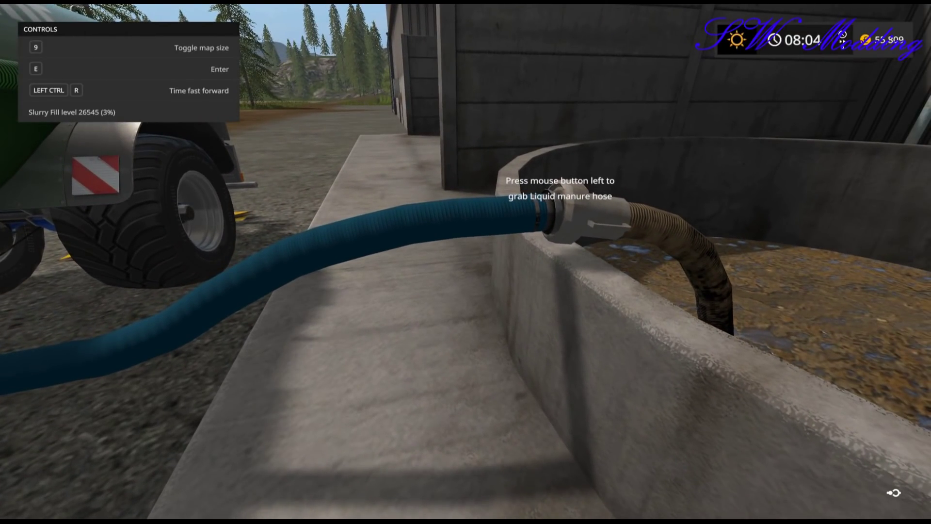
click(466, 262)
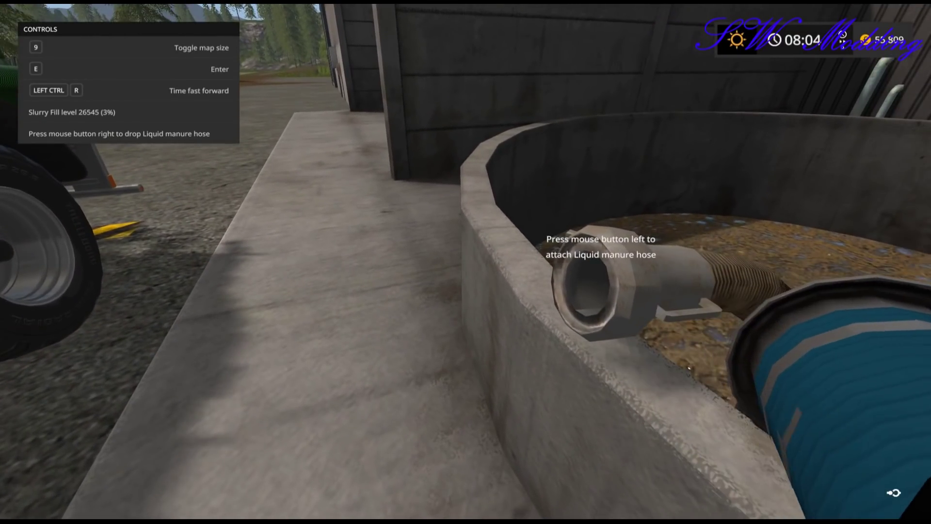
click(465, 262)
key(w)
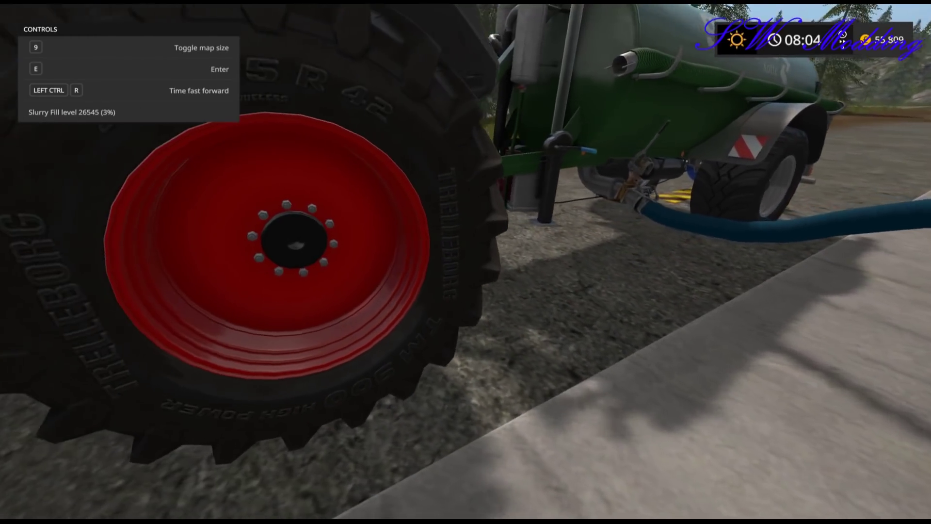
Step: Run the pump from the Fendt 900 Vario to draw slurry into the tanker, then leave and re-enter the tractor
key(e)
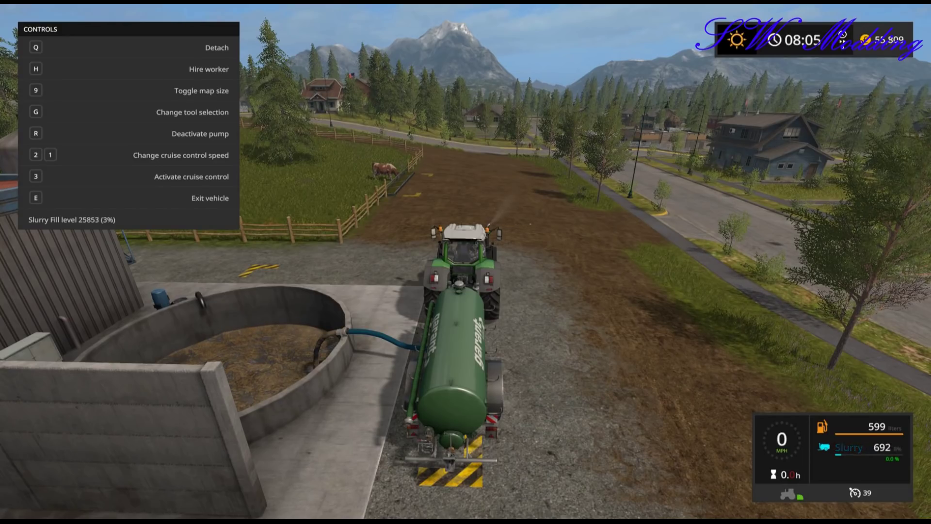
key(e)
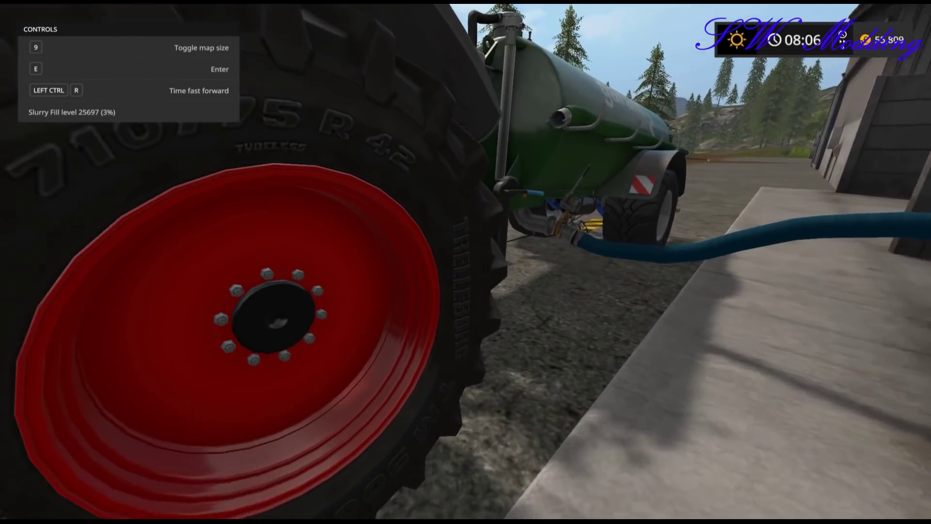
key(e)
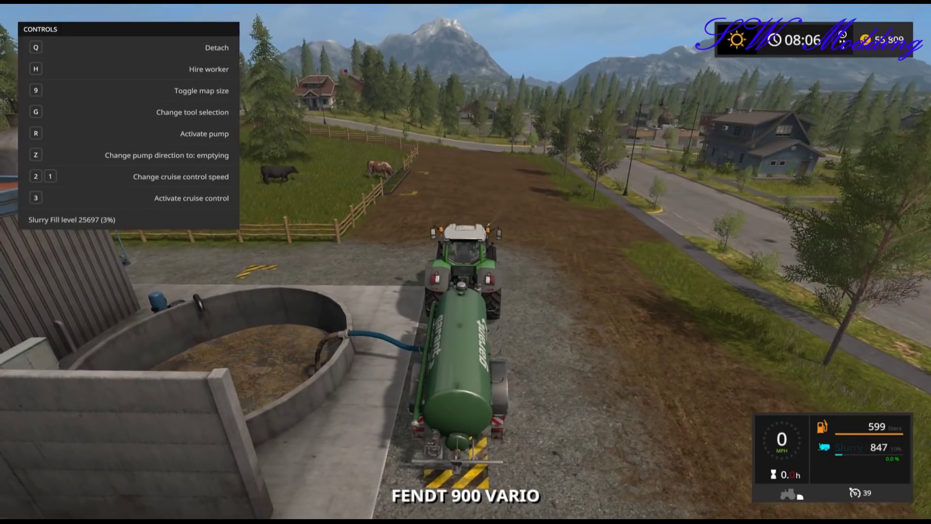
Step: Turn off Automatic Engine Start in the game settings and return to the game
key(Escape)
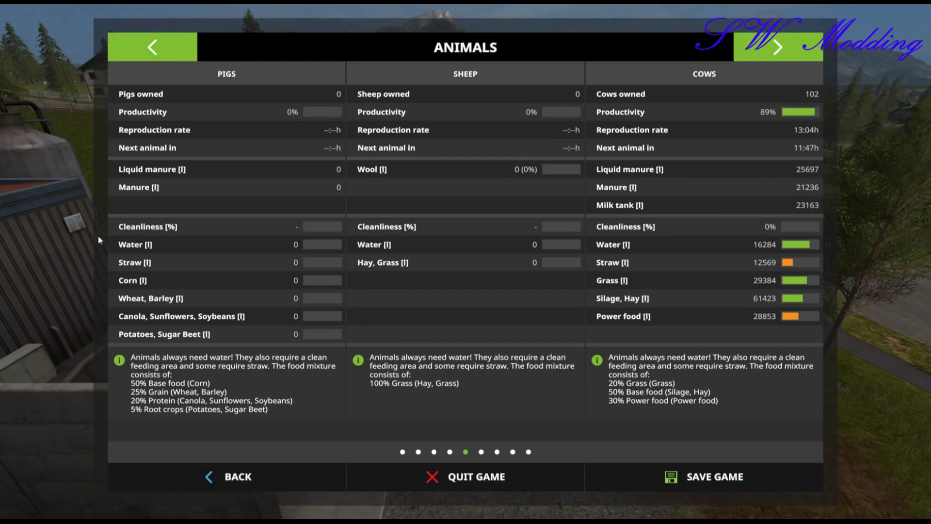
click(172, 57)
click(172, 57)
click(172, 57)
click(171, 55)
click(171, 55)
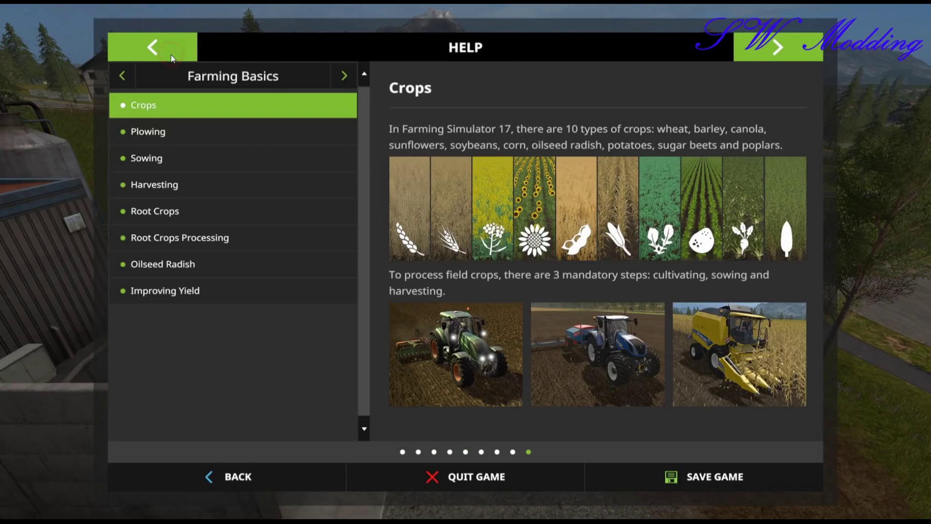
click(172, 57)
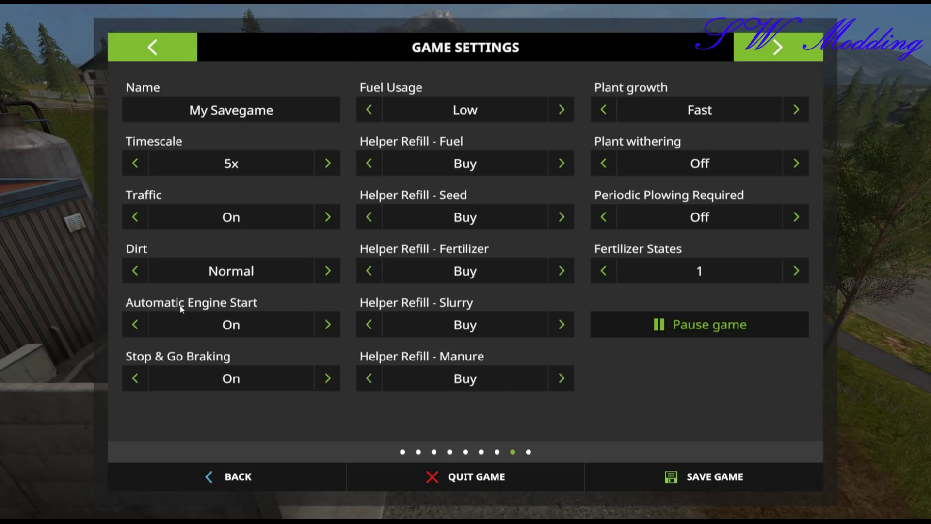
click(328, 324)
click(282, 476)
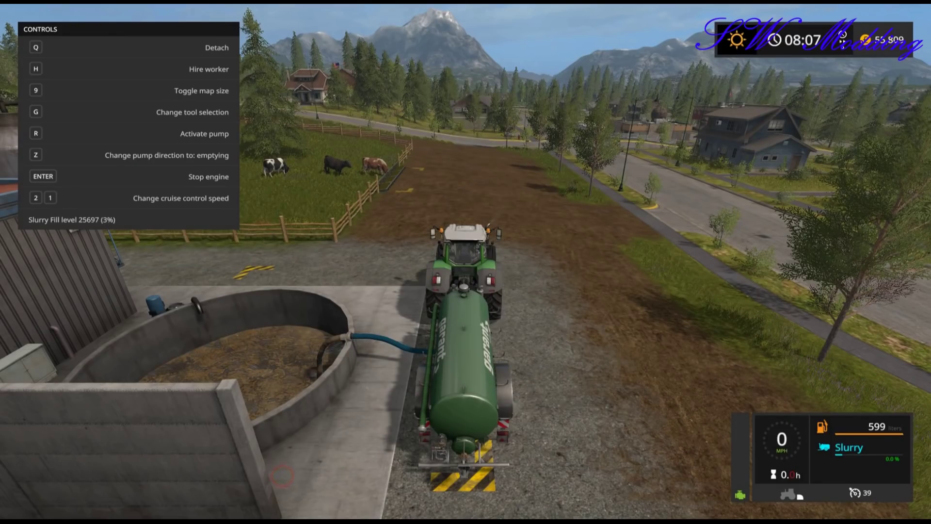
Step: Activate the pump to fill the tanker with slurry and get out of the tractor while it runs
key(r)
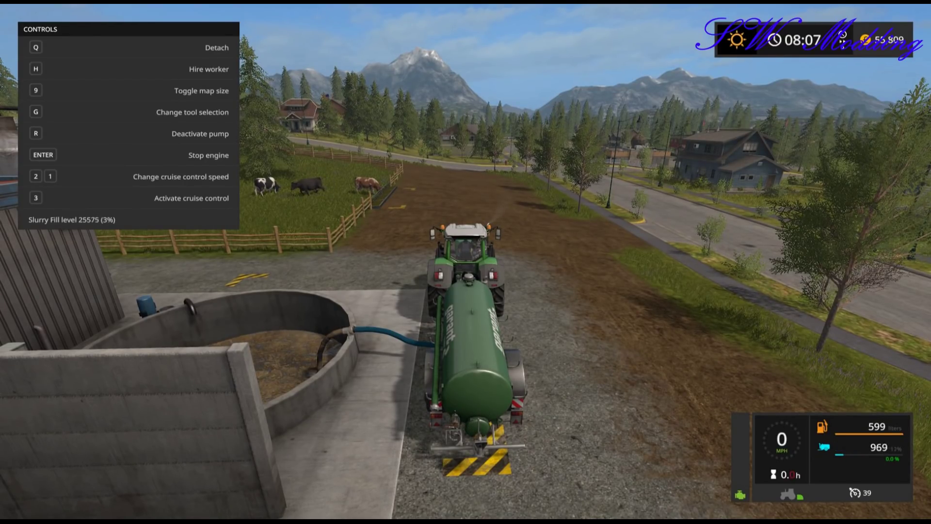
key(e)
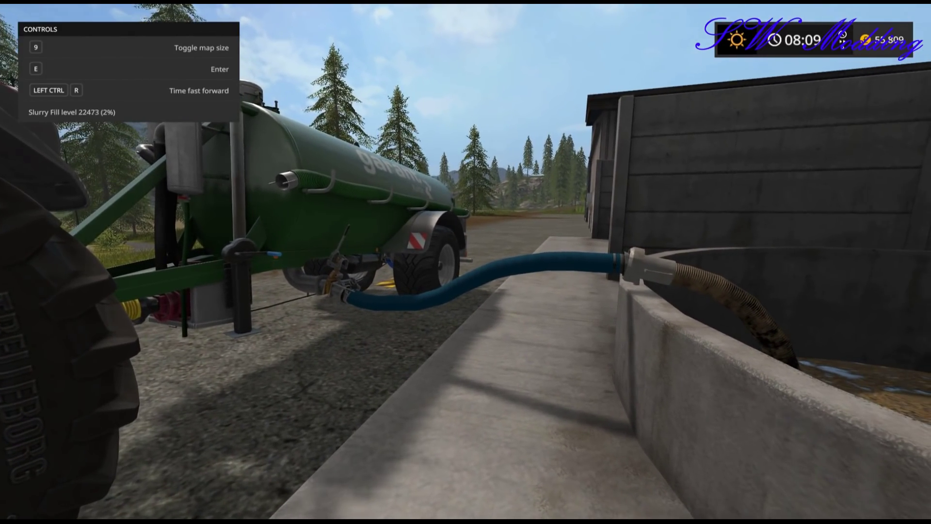
Step: Look through the game's console log for HoseSystem entries and errors, then close it
key(grave)
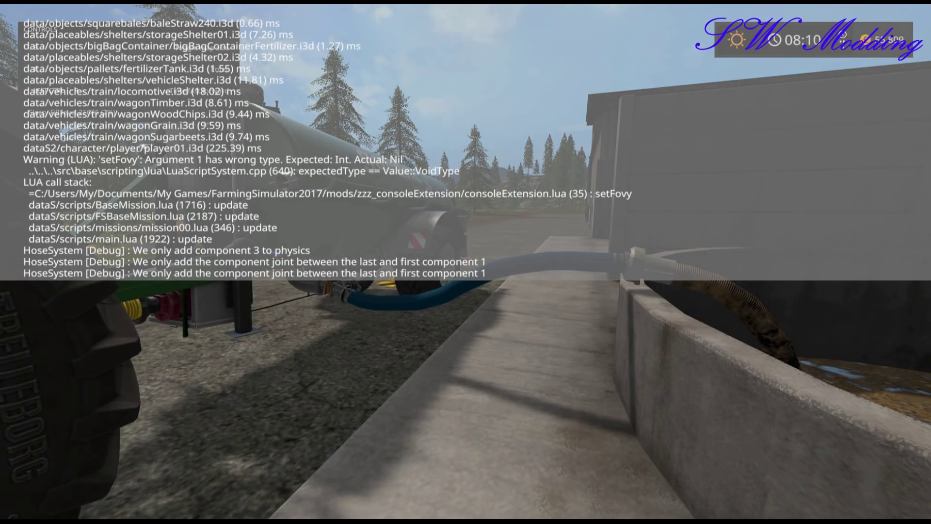
scroll(327, 145, up, 10)
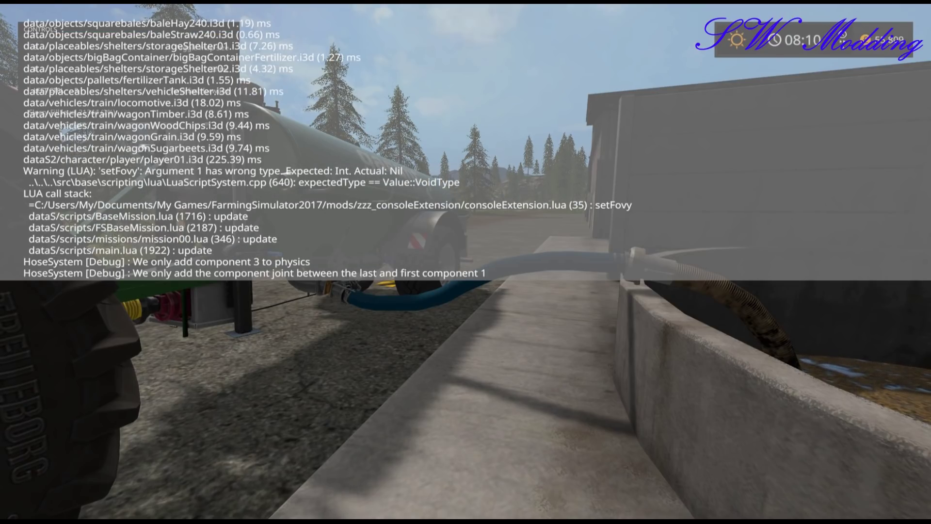
scroll(327, 145, up, 3)
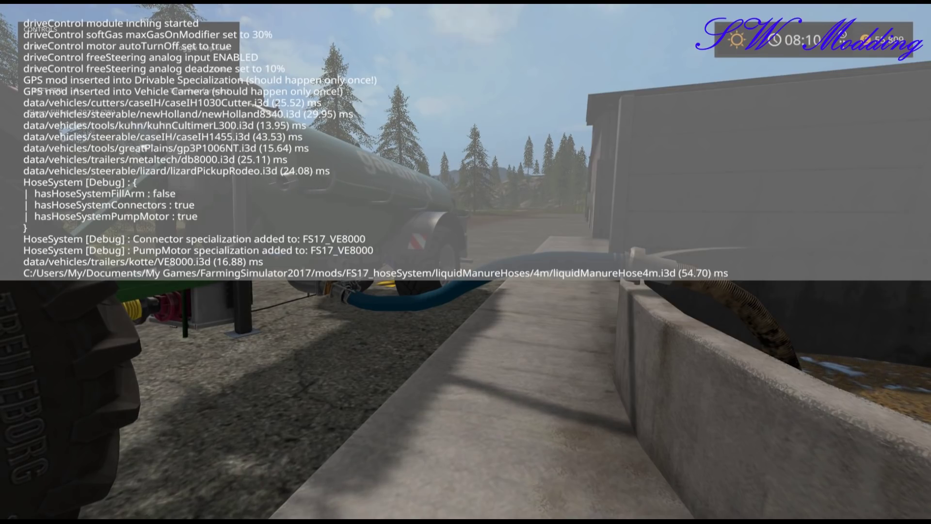
scroll(376, 149, down, 20)
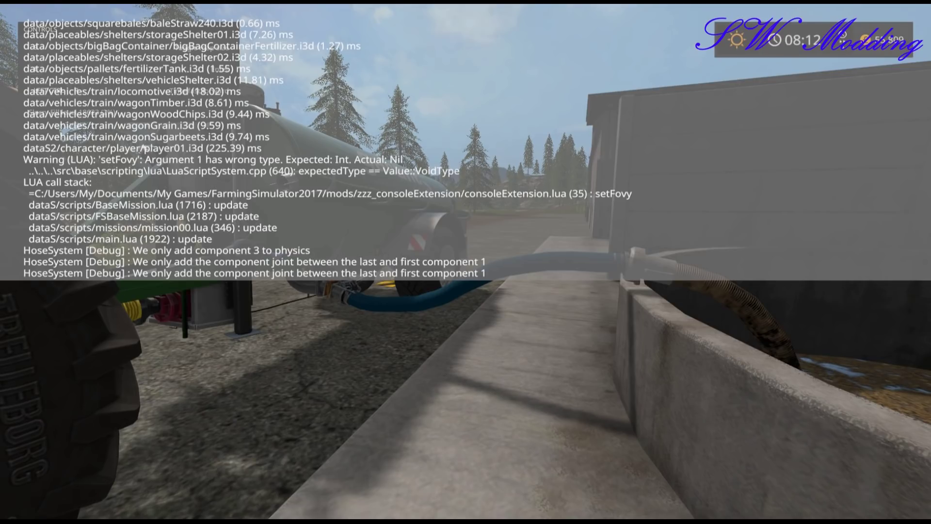
key(grave)
key(grave)
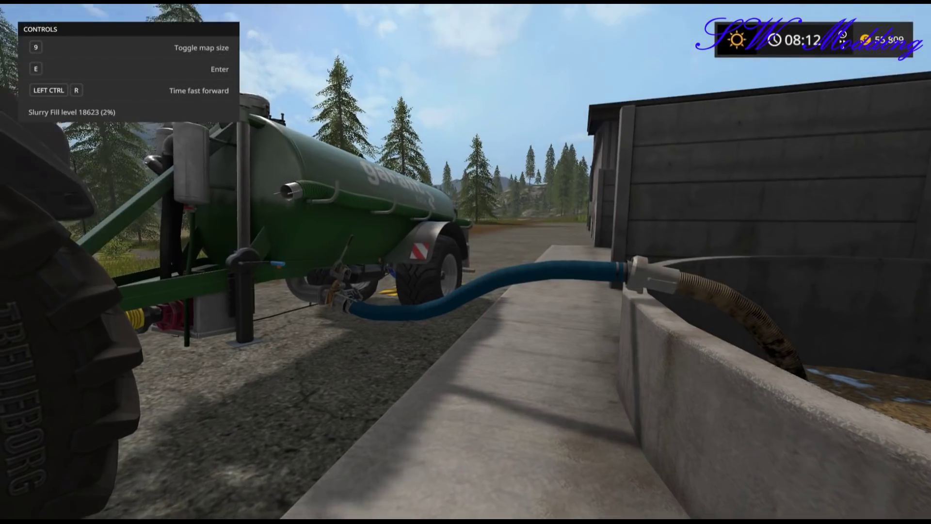
Step: Recheck the console log and the tanker's slurry level from the tractor, then return to the hose connection
key(w)
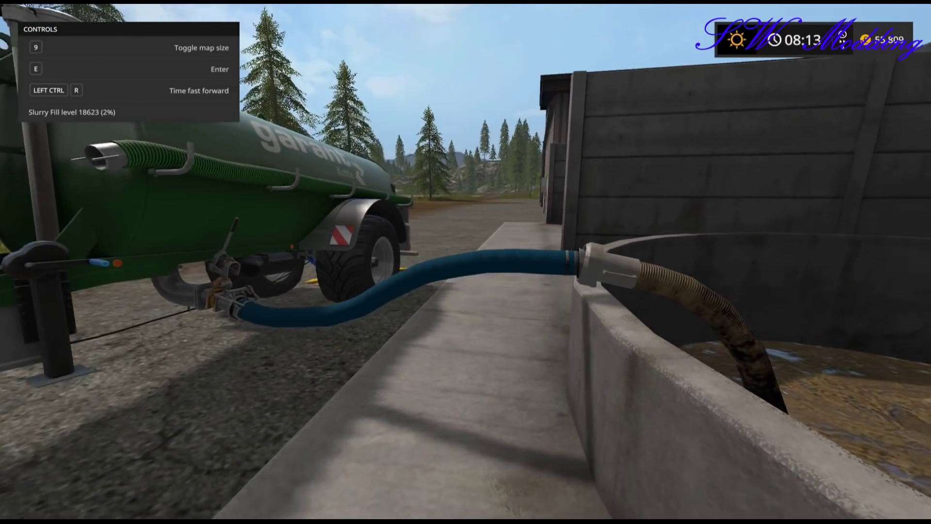
key(s)
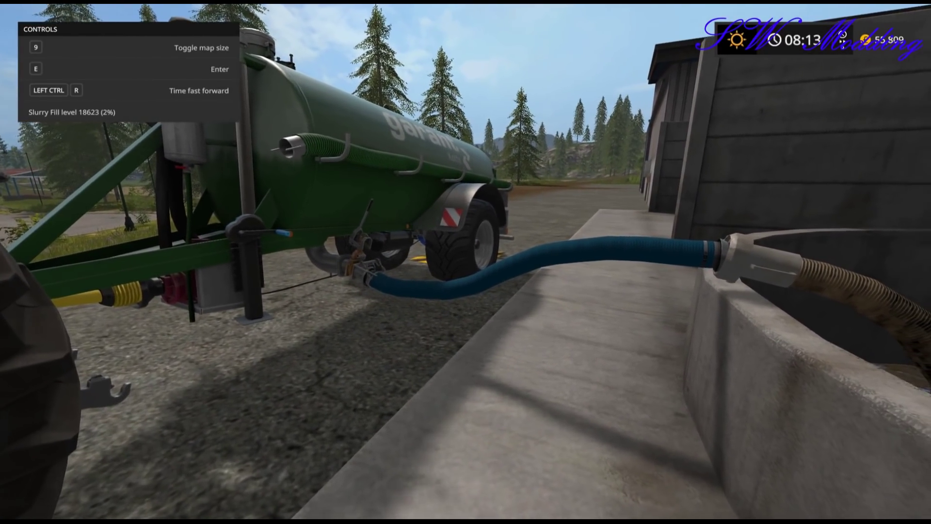
key(grave)
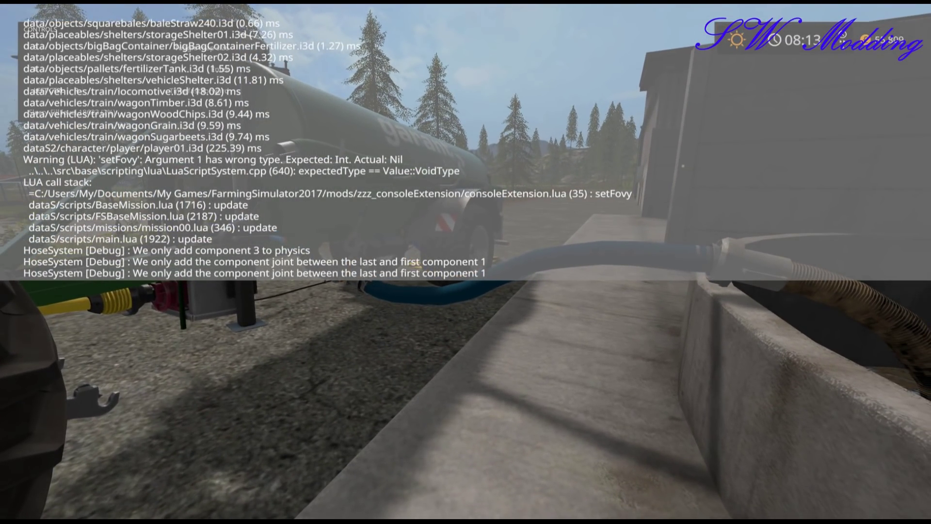
key(grave)
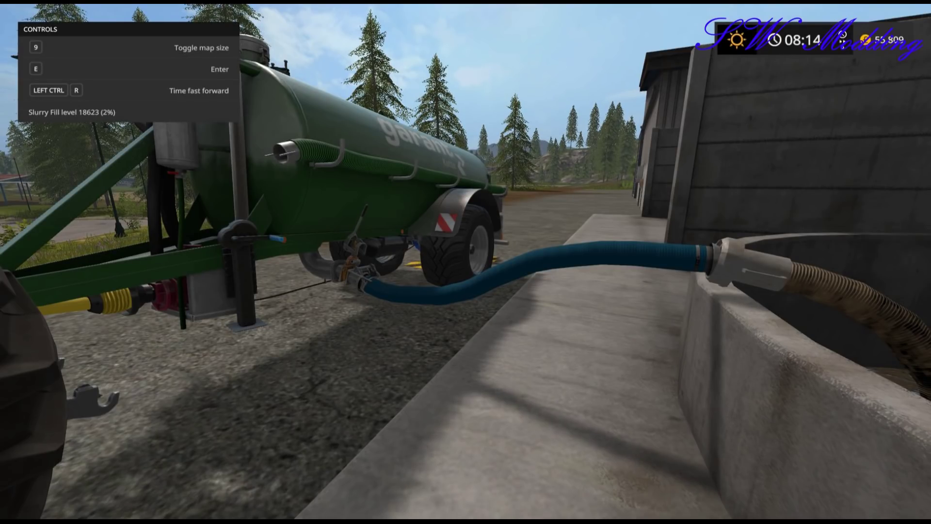
key(e)
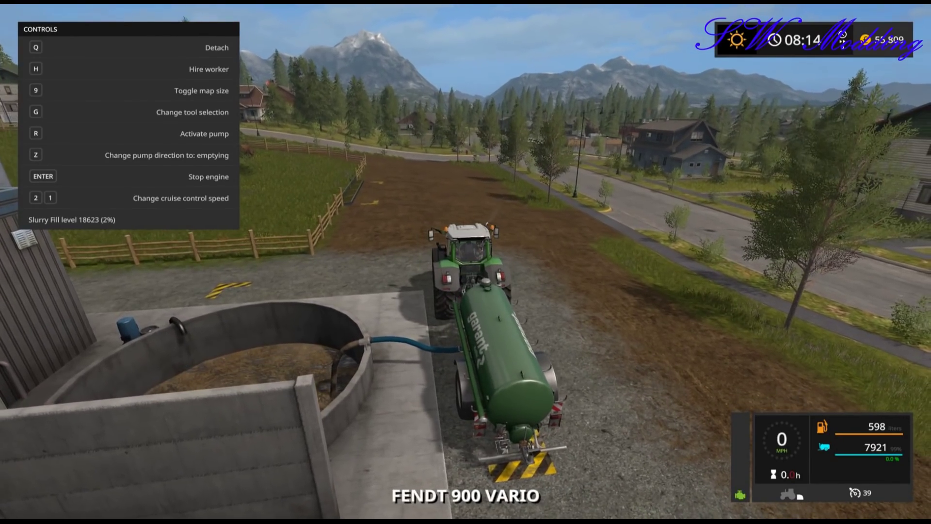
key(e)
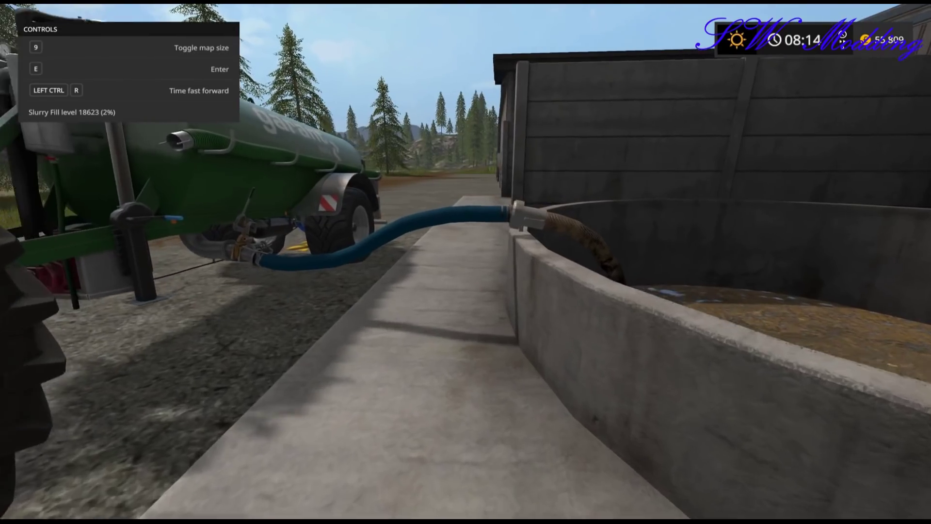
key(w)
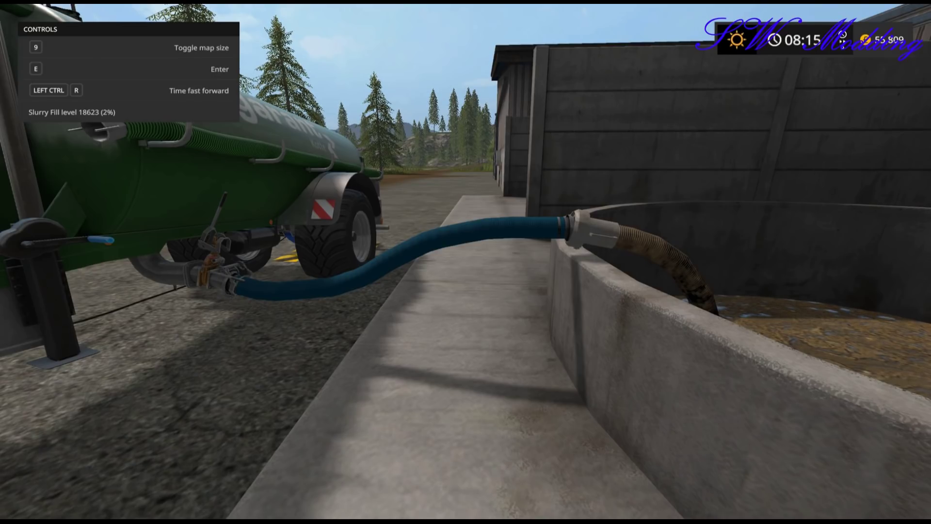
Step: Detach the liquid manure hose from the manure tank's coupling and from the slurry tanker
key(w)
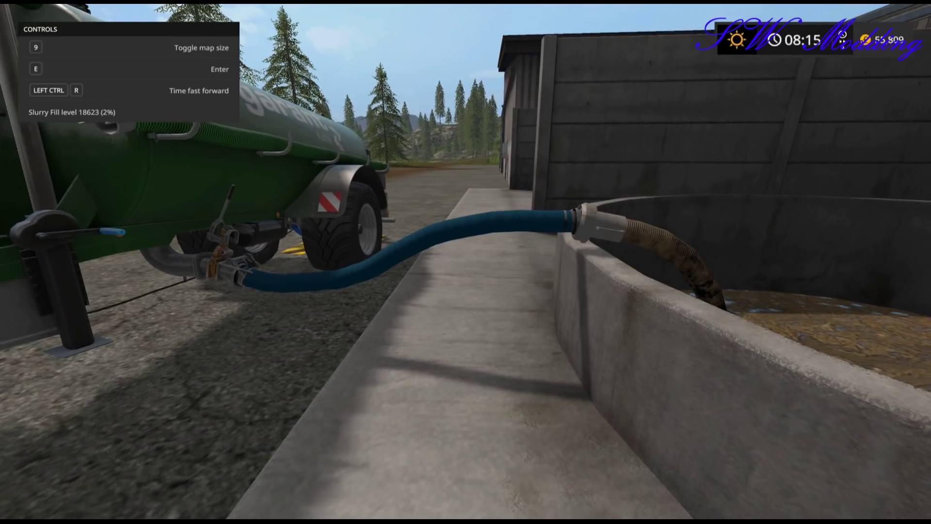
key(s)
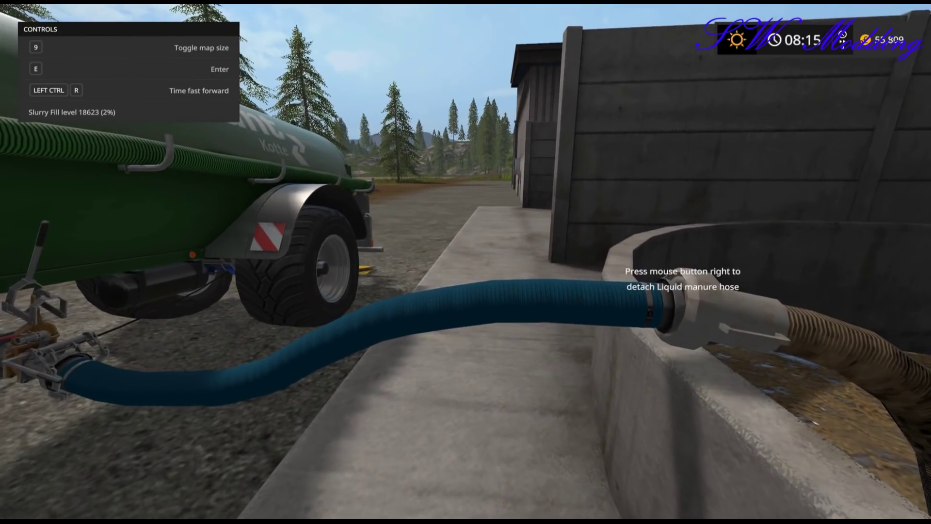
key(w)
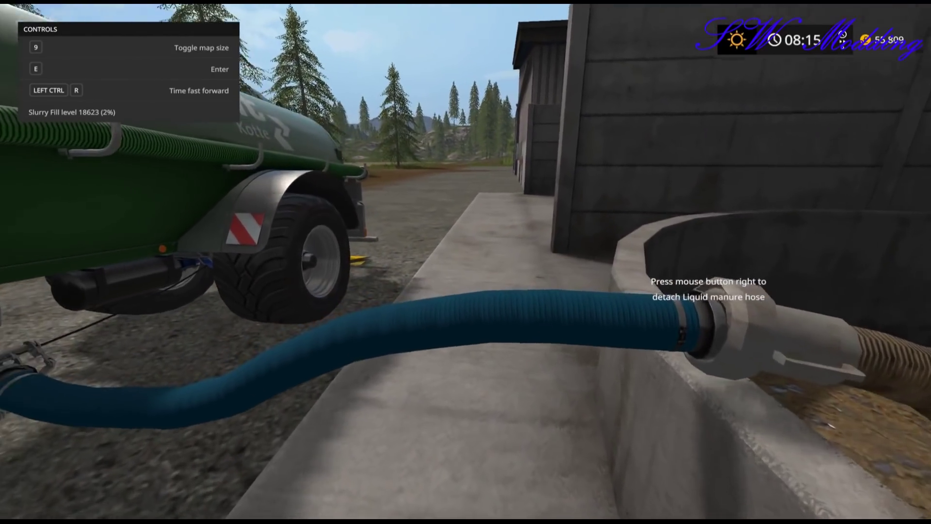
key(s)
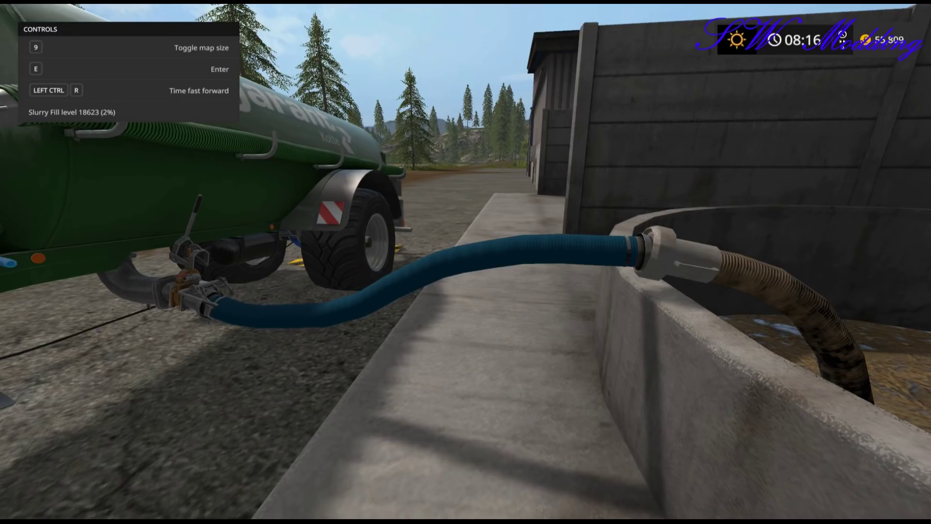
key(w)
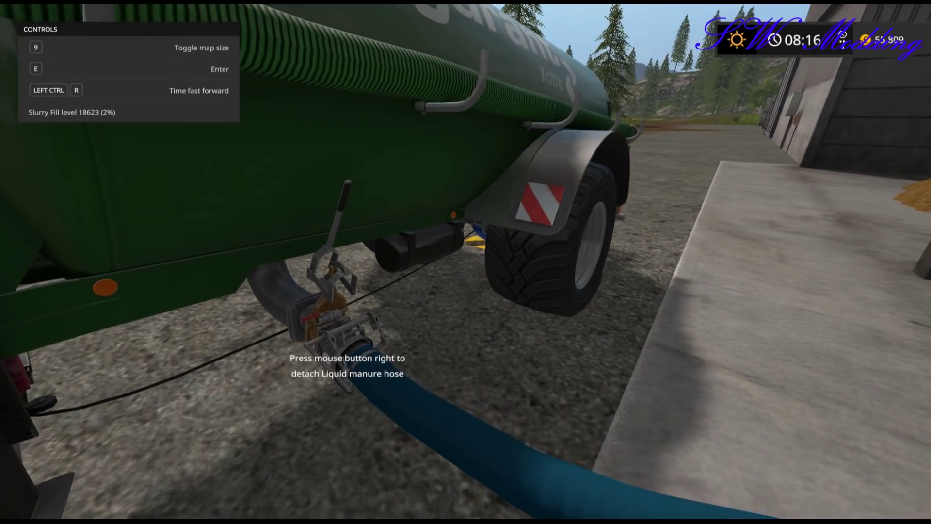
right_click(465, 262)
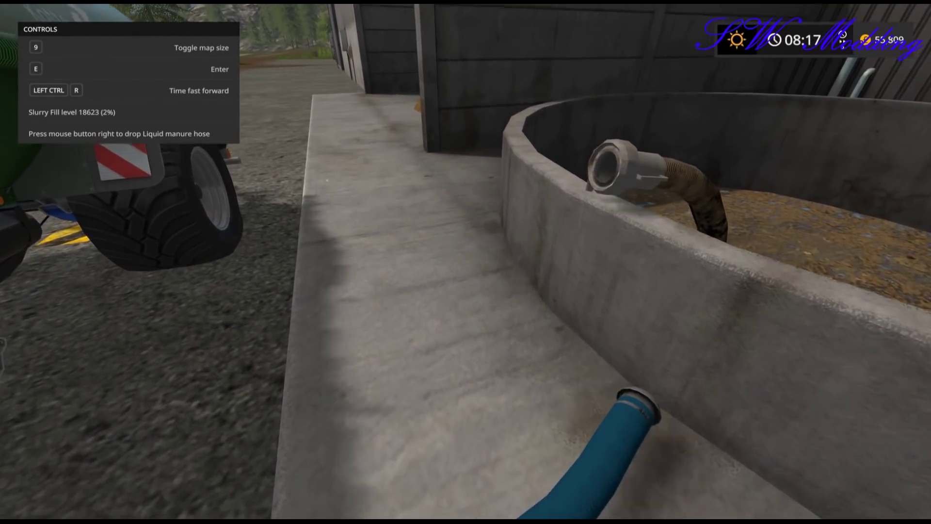
Step: Carry the liquid manure hose around the slurry tanker and stow it in the holder on the tanker's road-facing side
key(w)
key(space)
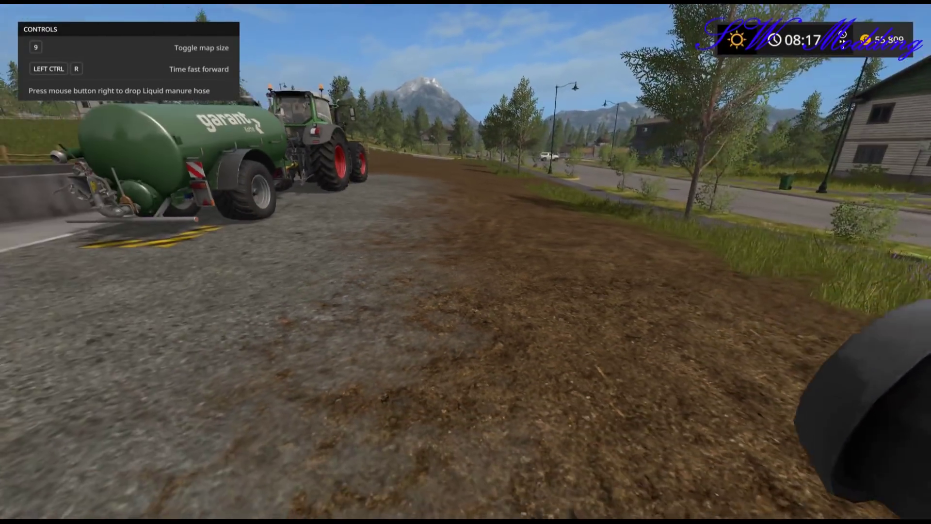
key(w)
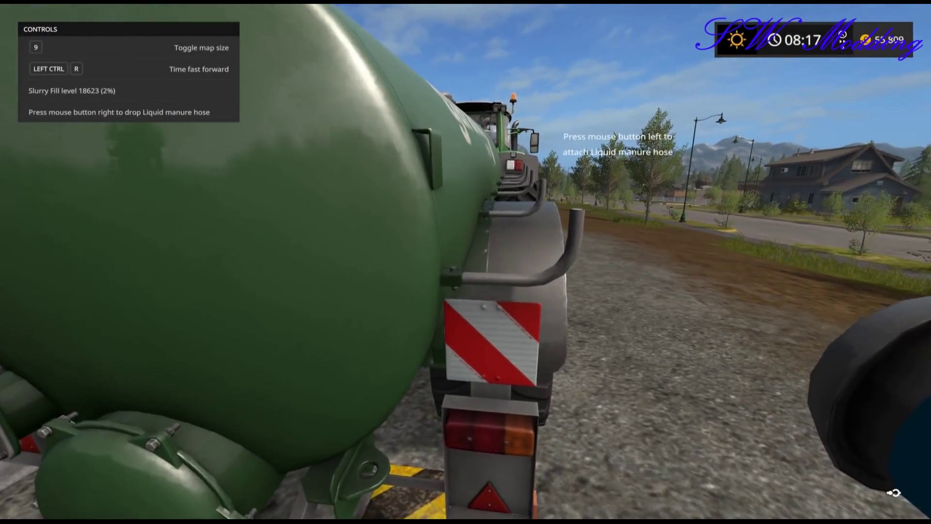
key(s)
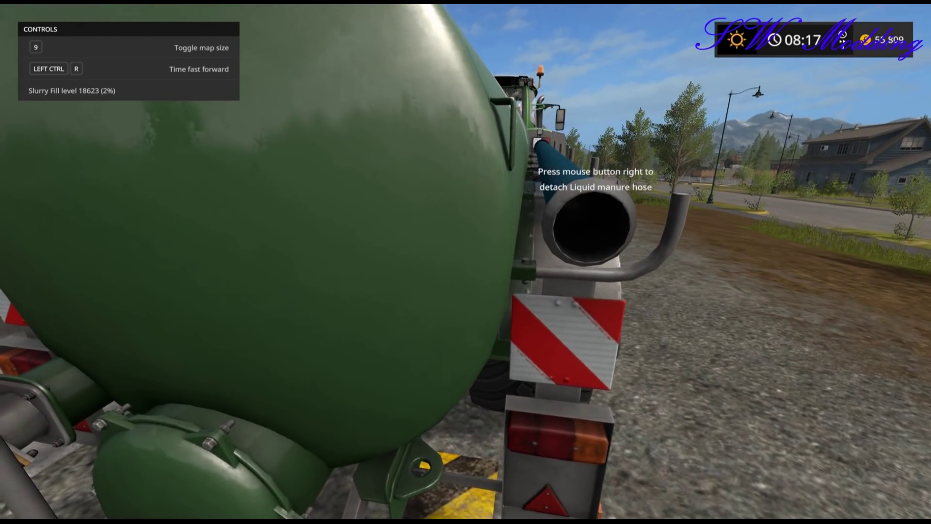
Step: Examine the manure tank's free hose coupling, its bracket on the rim and the slurry surface from several sides
key(w)
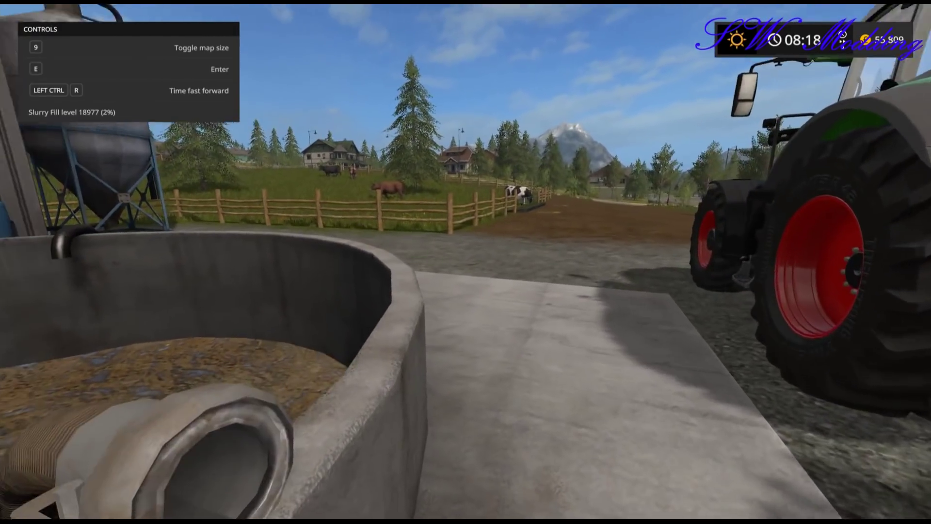
key(s)
key(w)
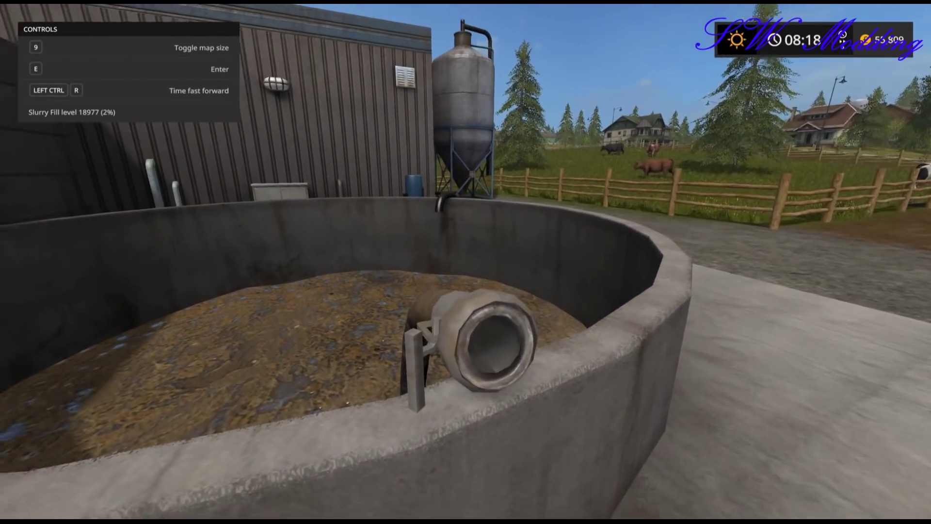
key(s)
key(w)
key(w)
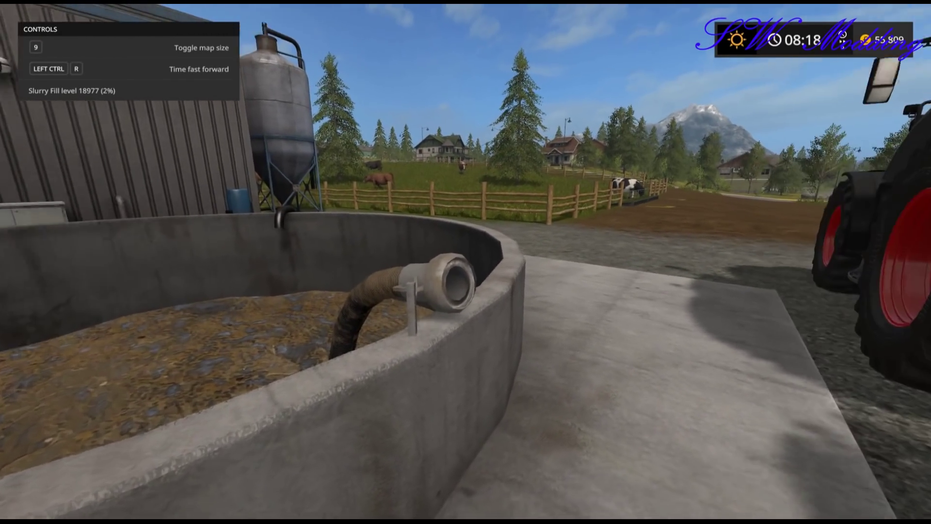
key(s)
key(s)
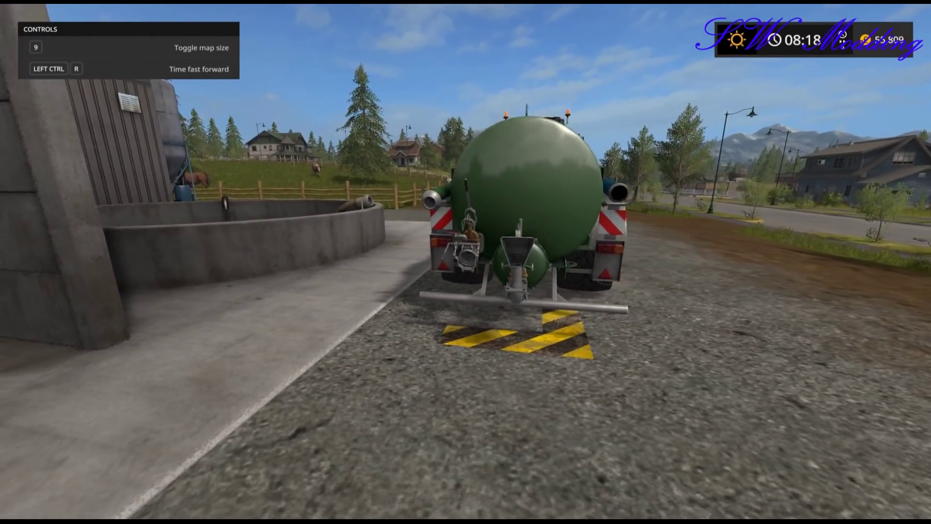
key(w)
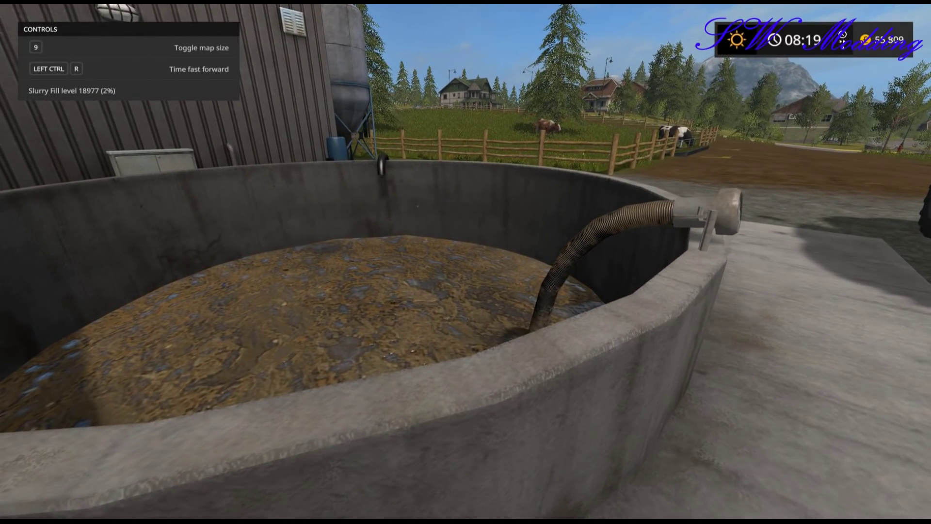
key(s)
key(w)
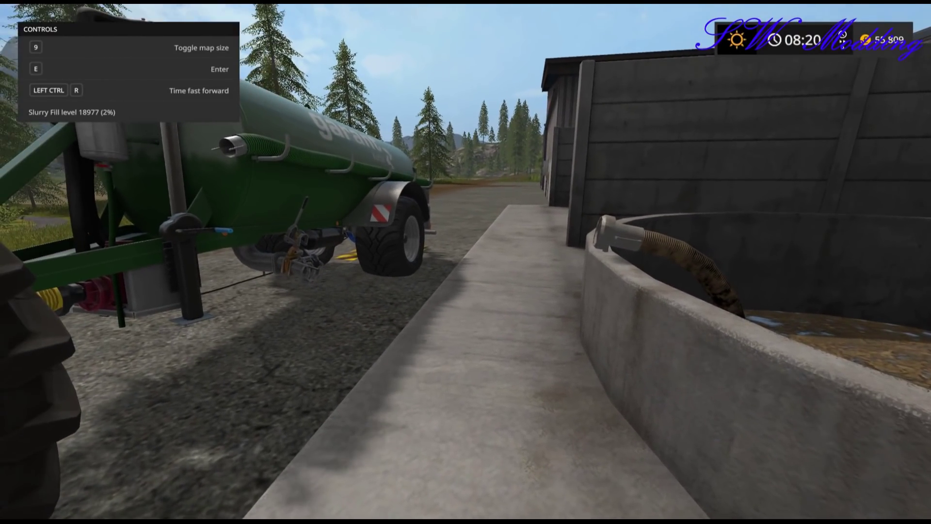
key(w)
key(s)
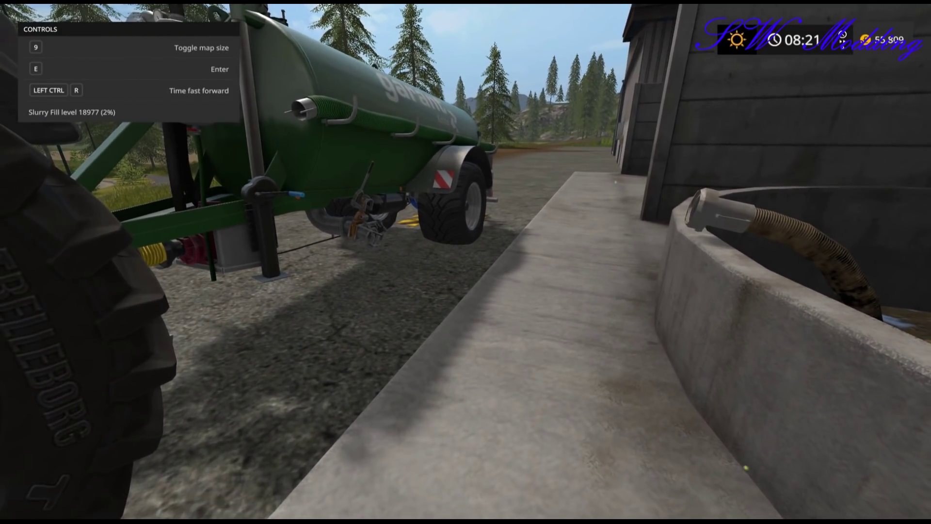
key(s)
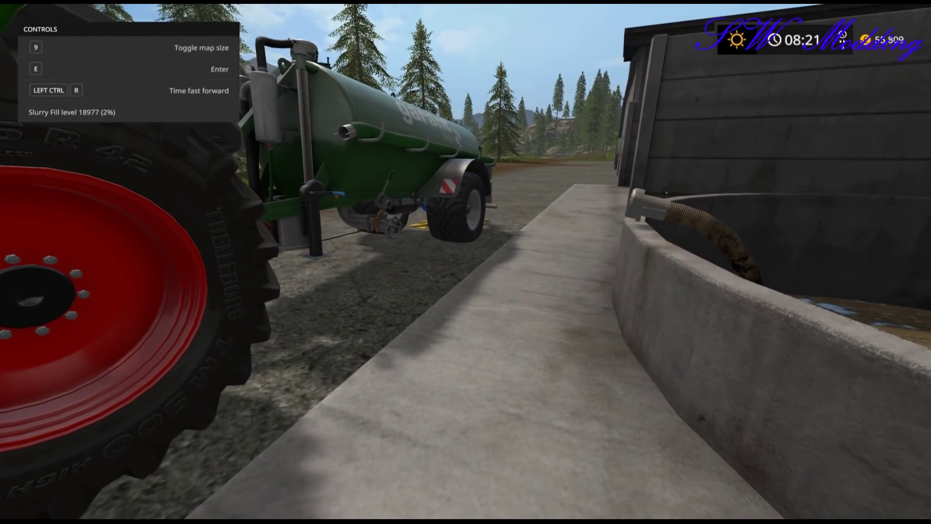
key(s)
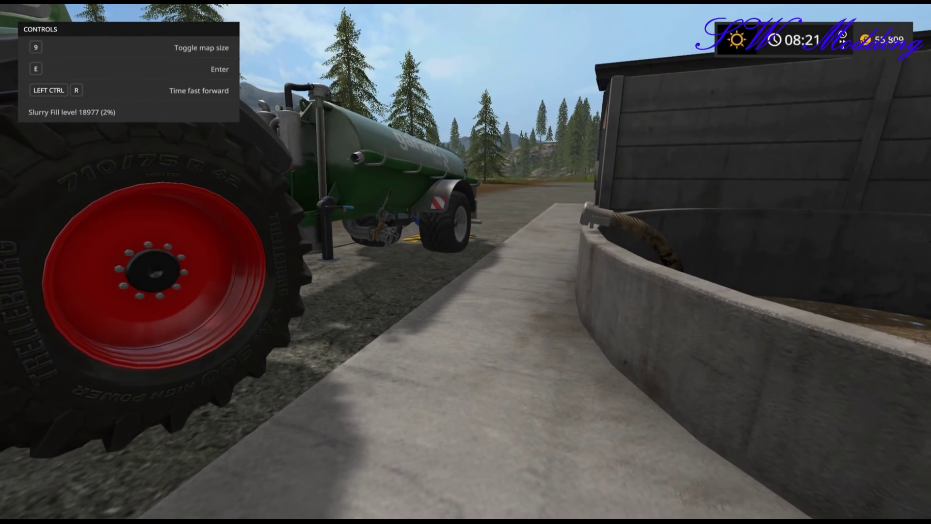
key(s)
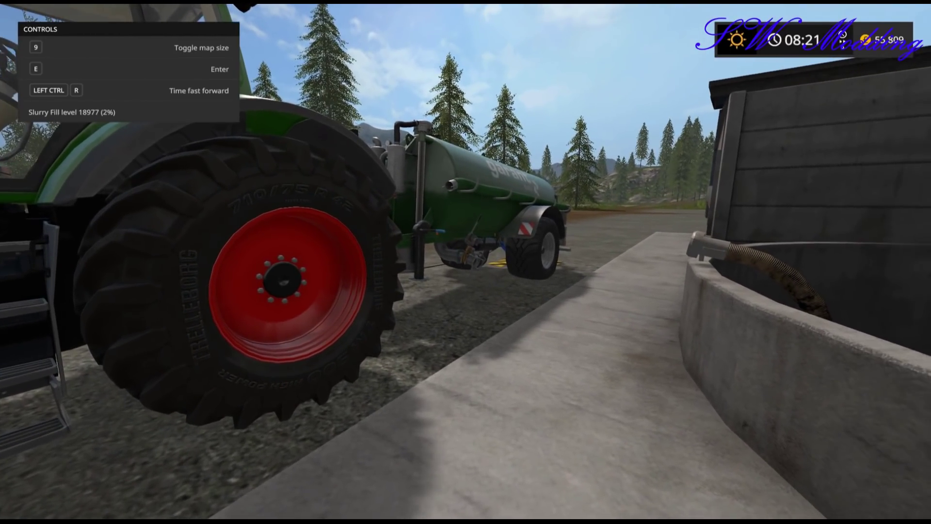
key(w)
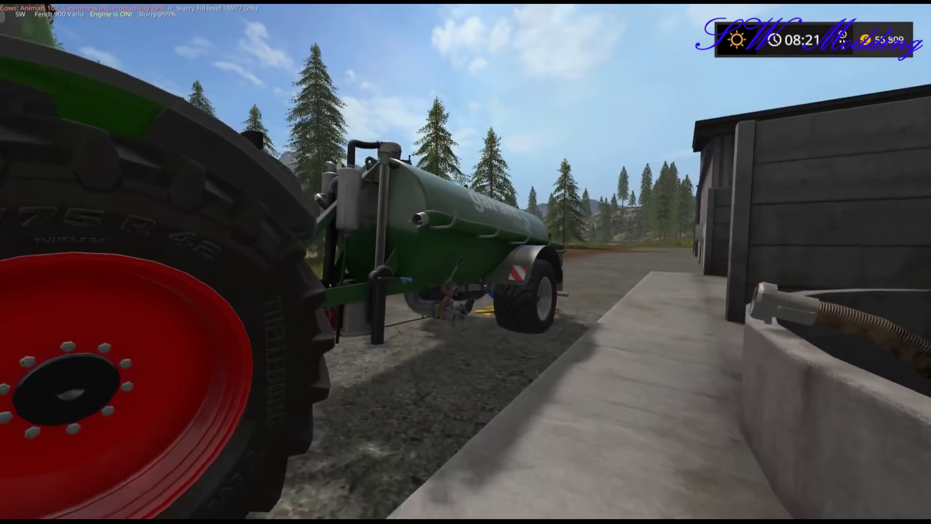
key(s)
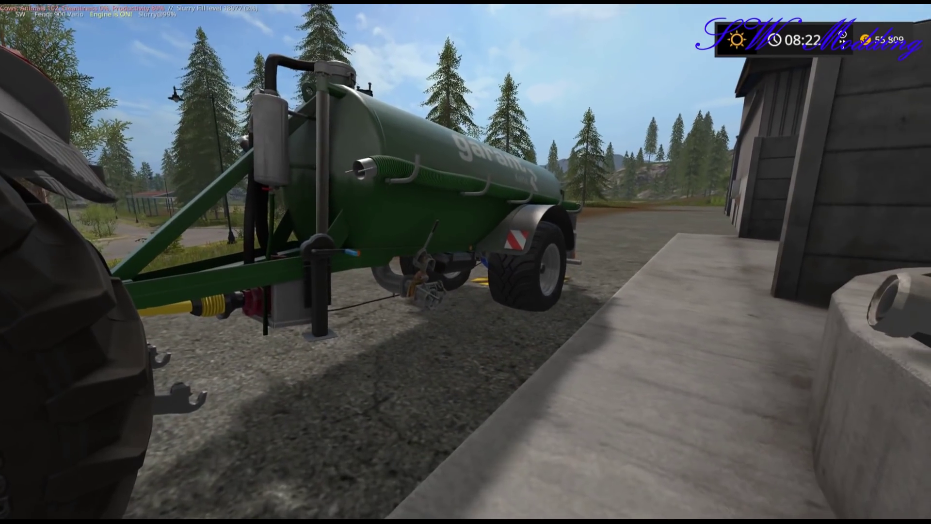
key(w)
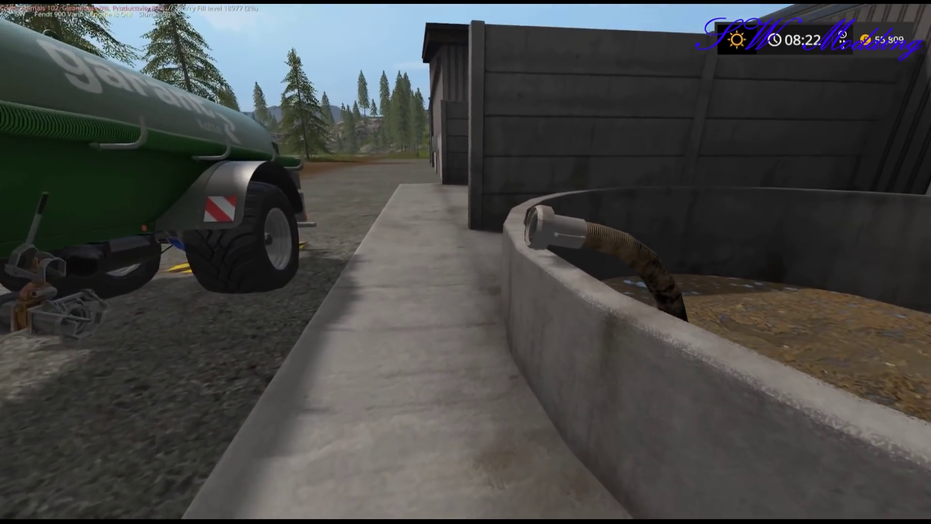
key(a)
key(w)
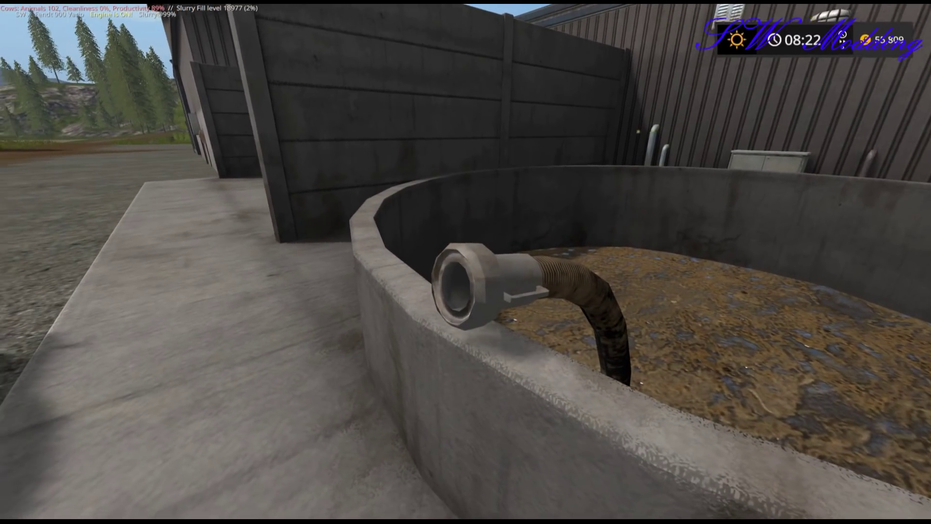
key(d)
key(s)
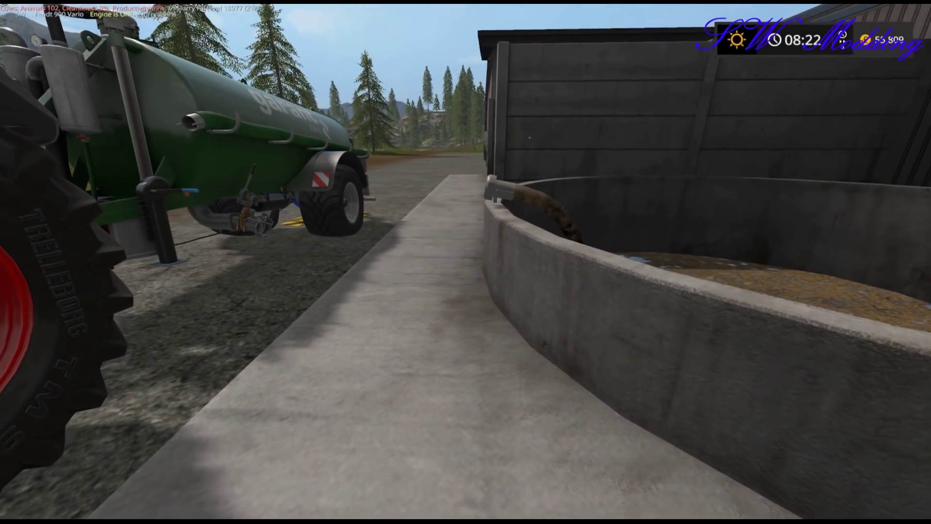
key(s)
key(w)
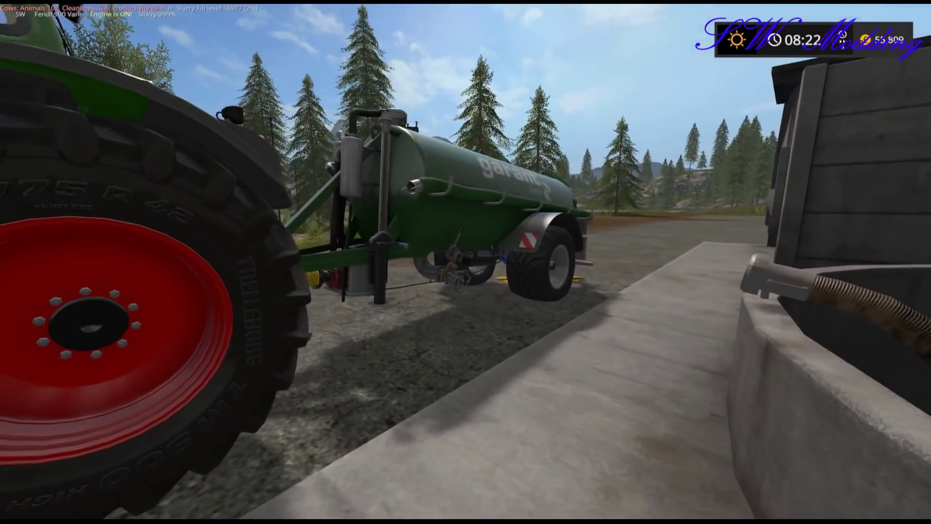
key(d)
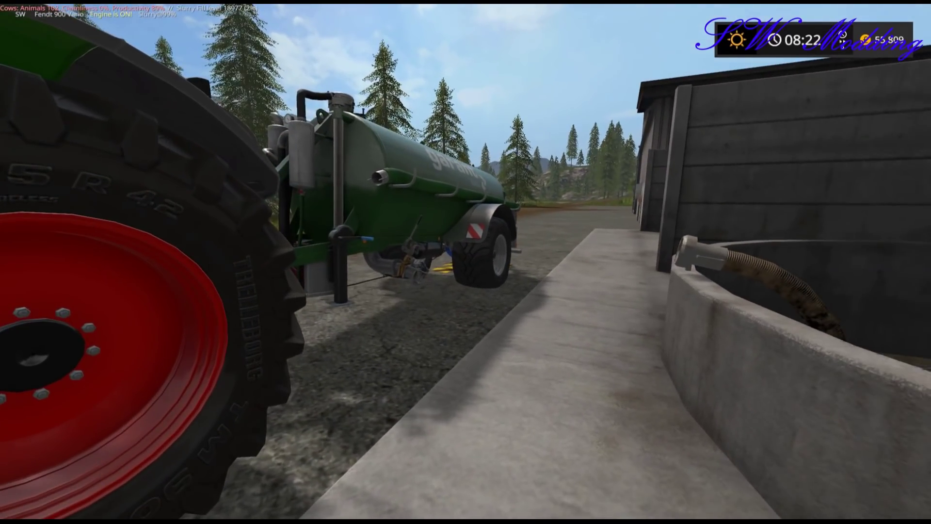
key(s)
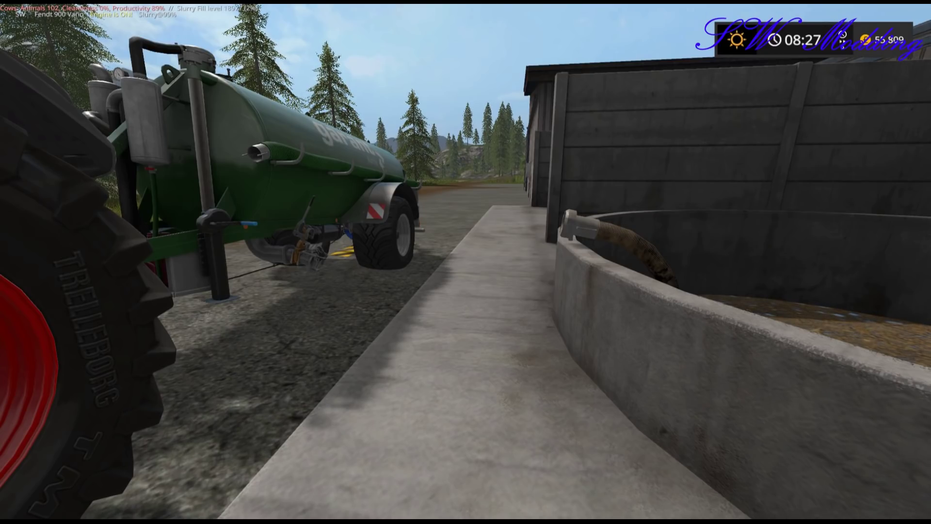
Step: Take the liquid manure hose off the slurry tanker's holder and pick up one end of it from the ground
key(w)
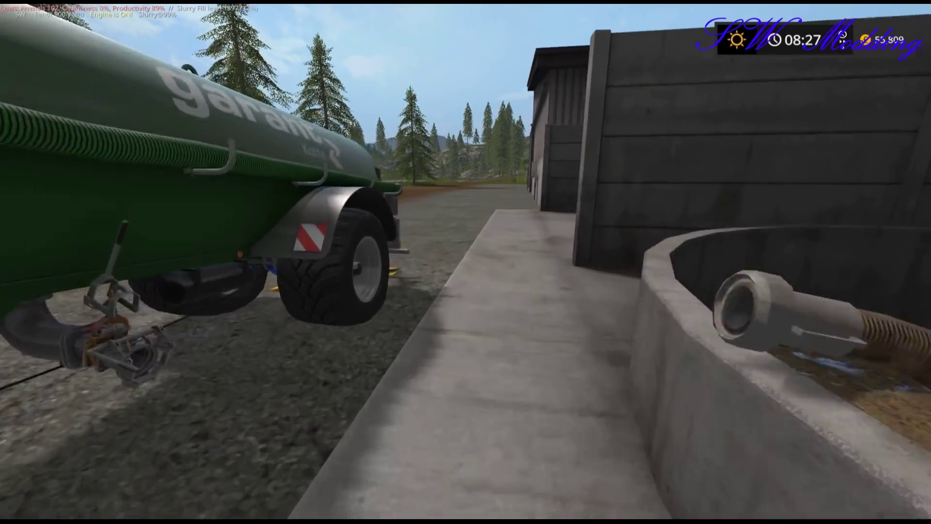
key(s)
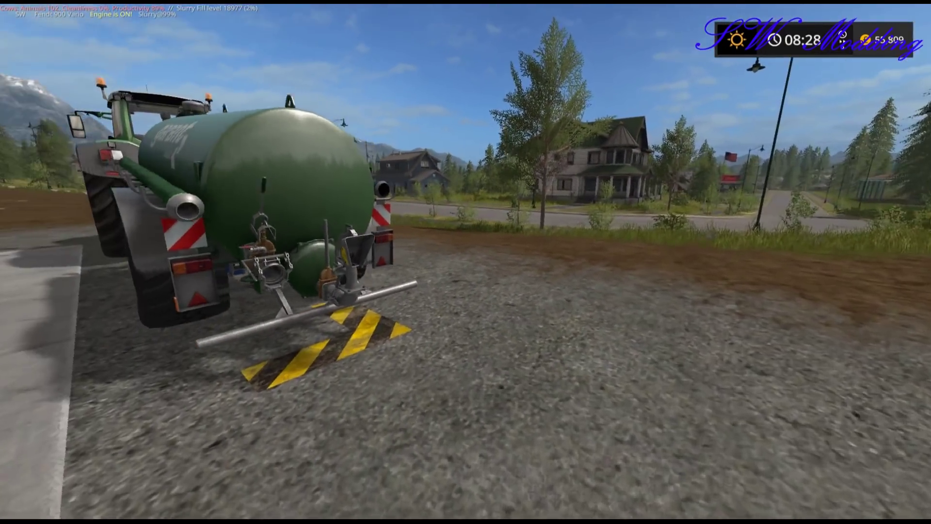
key(w)
key(a)
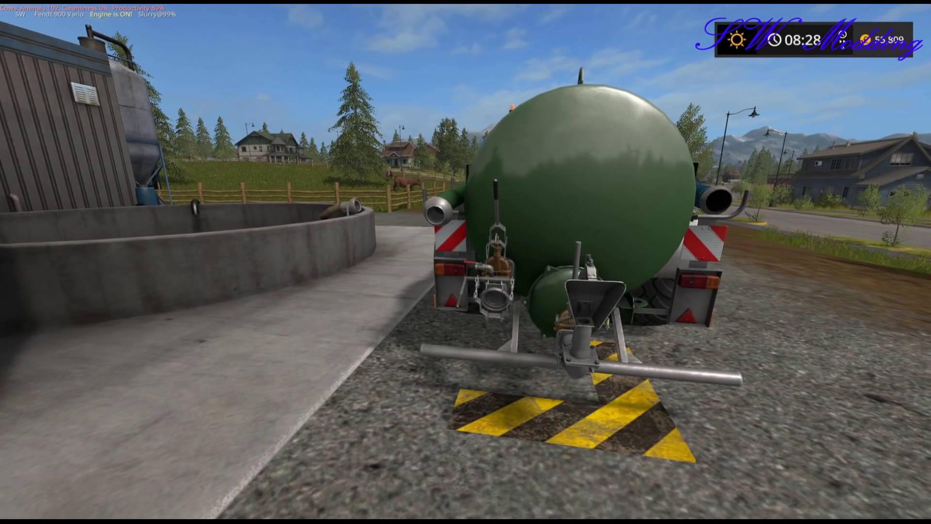
key(s)
key(d)
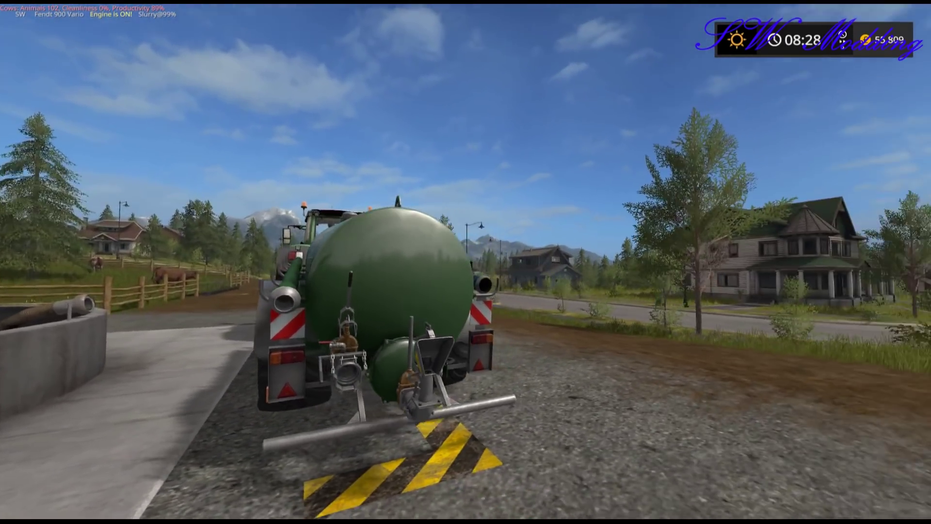
key(w)
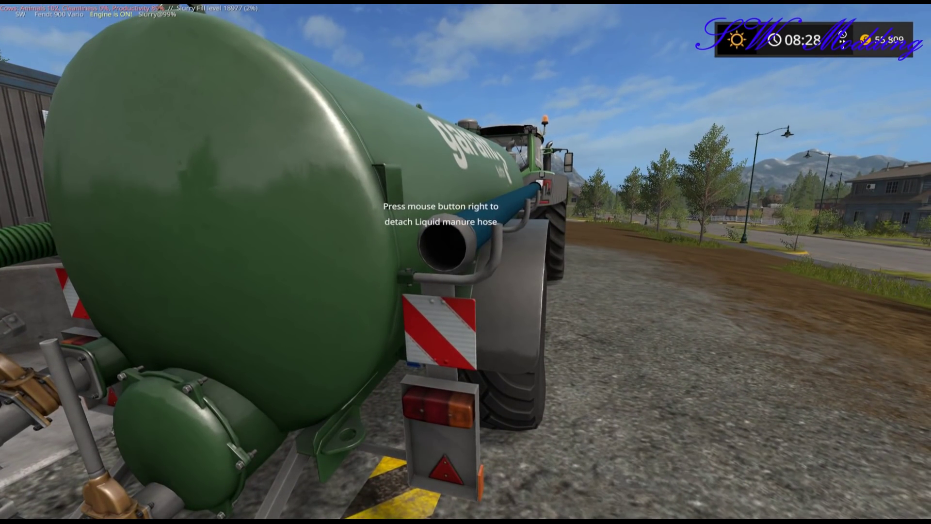
right_click(465, 262)
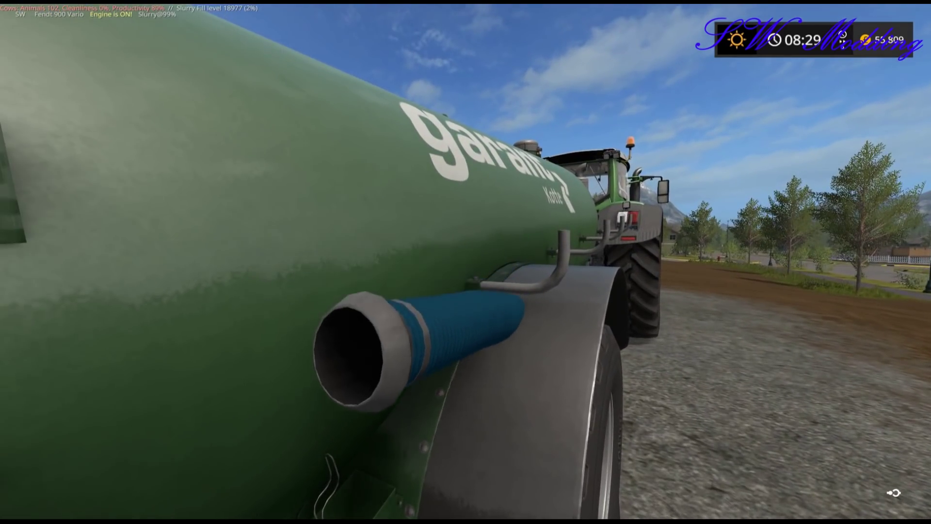
click(466, 261)
key(s)
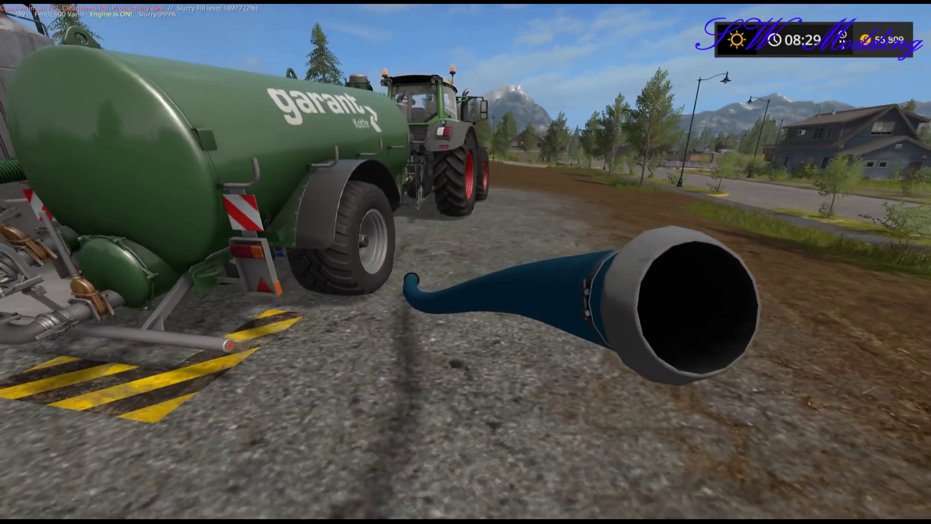
click(465, 262)
key(w)
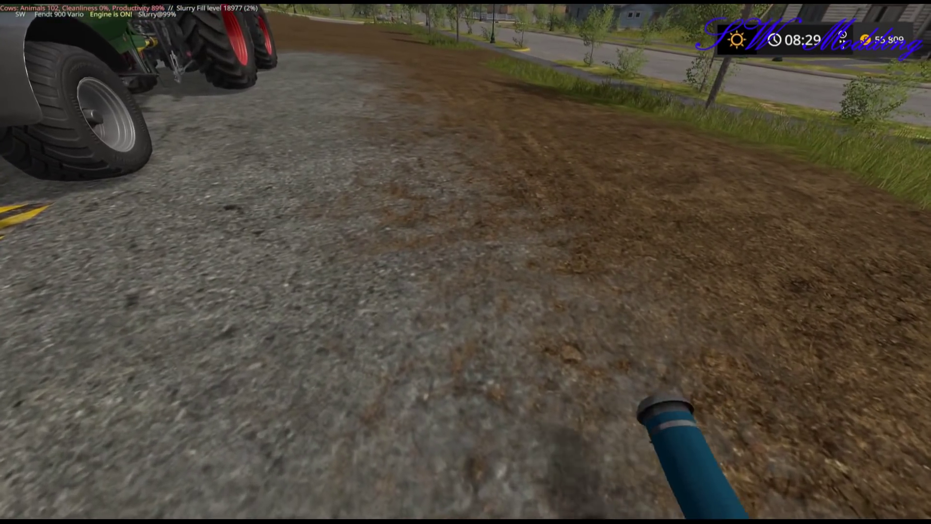
Step: Try to attach the liquid manure hose to the holder on the slurry tanker's road-facing side, and detach it again
click(465, 261)
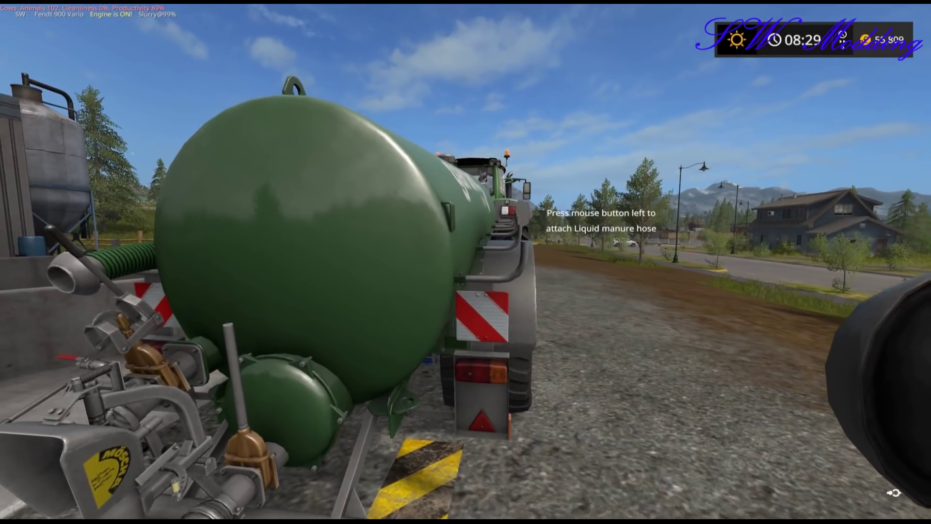
key(w)
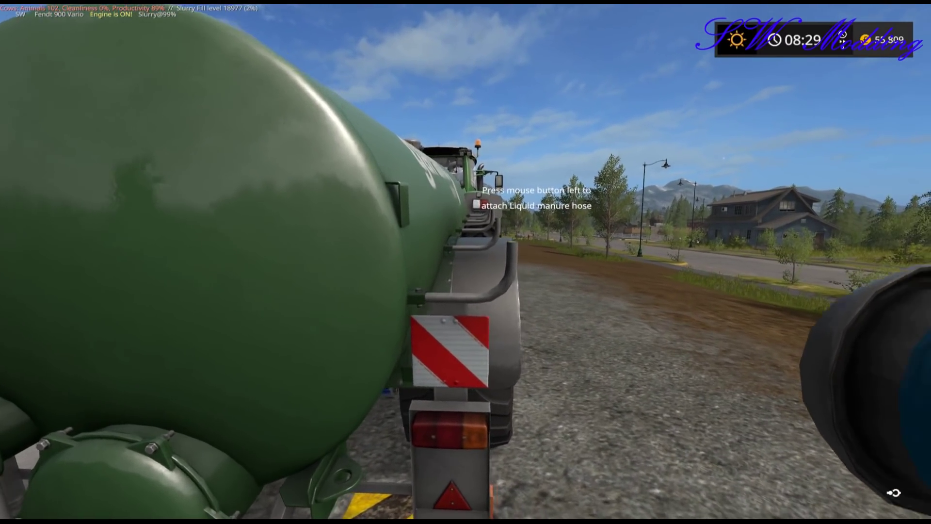
key(s)
key(w)
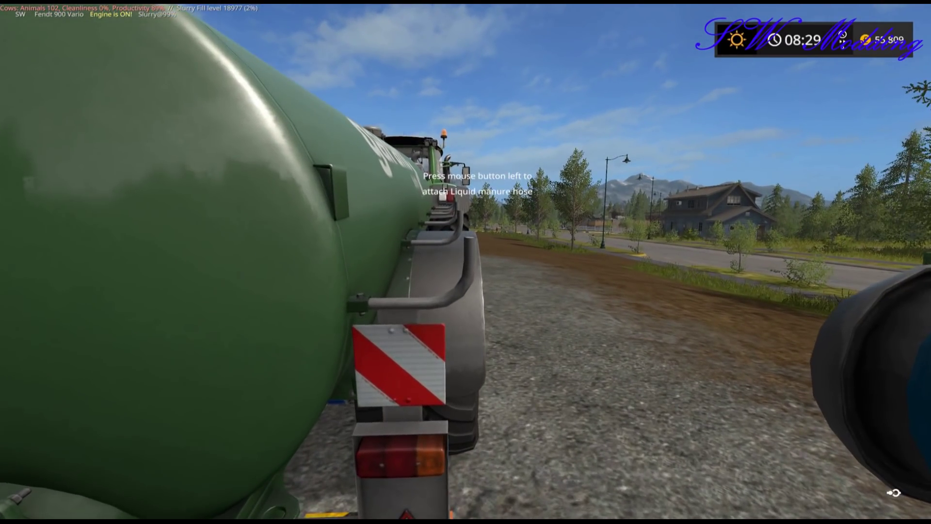
key(s)
click(425, 195)
key(s)
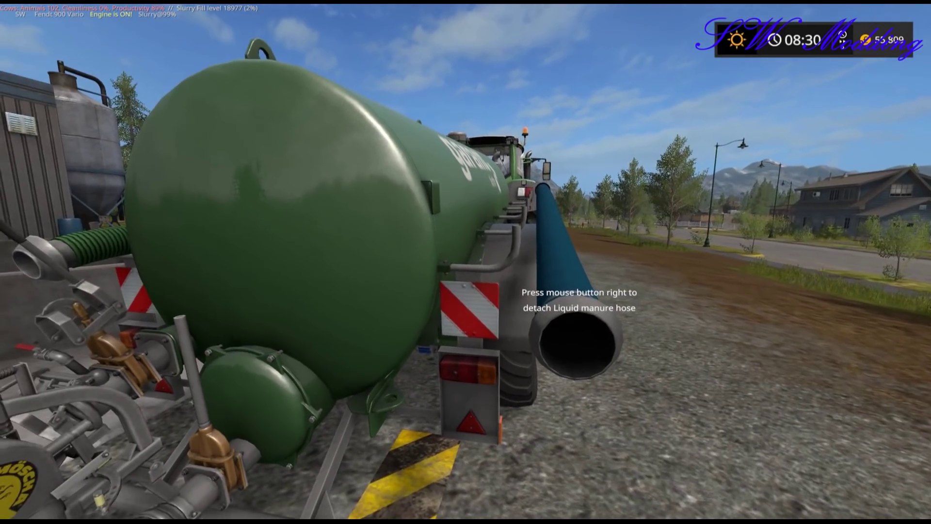
key(w)
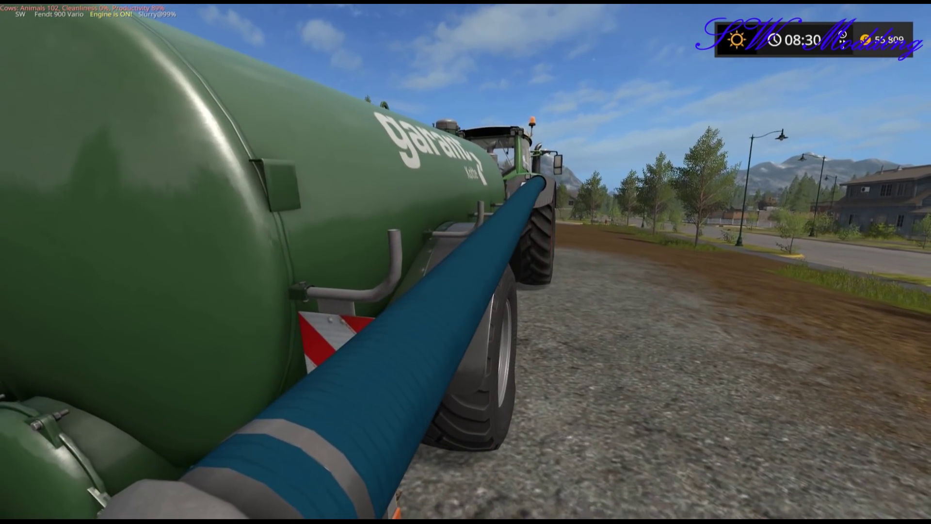
key(s)
right_click(422, 278)
Step: Pick up the liquid manure hose from the ground beside the tanker and stow it in the road-facing holder
key(w)
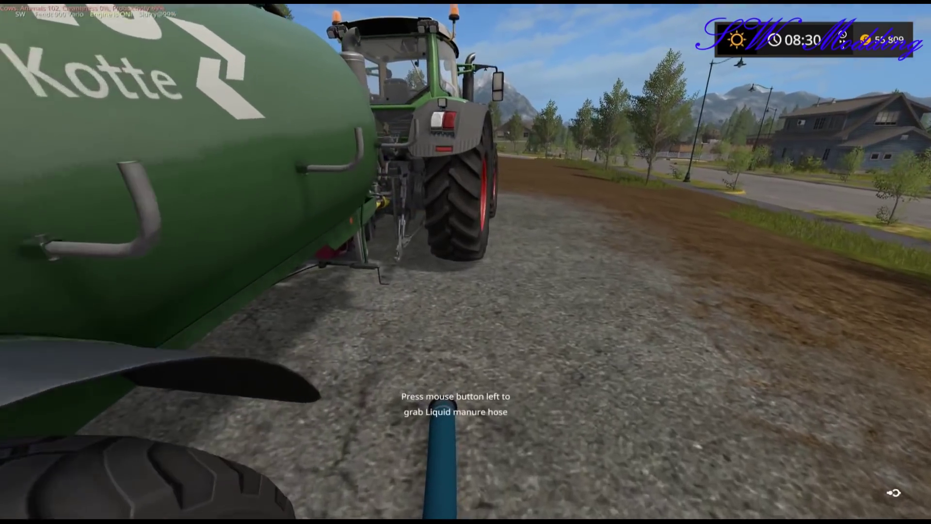
click(443, 404)
key(s)
key(w)
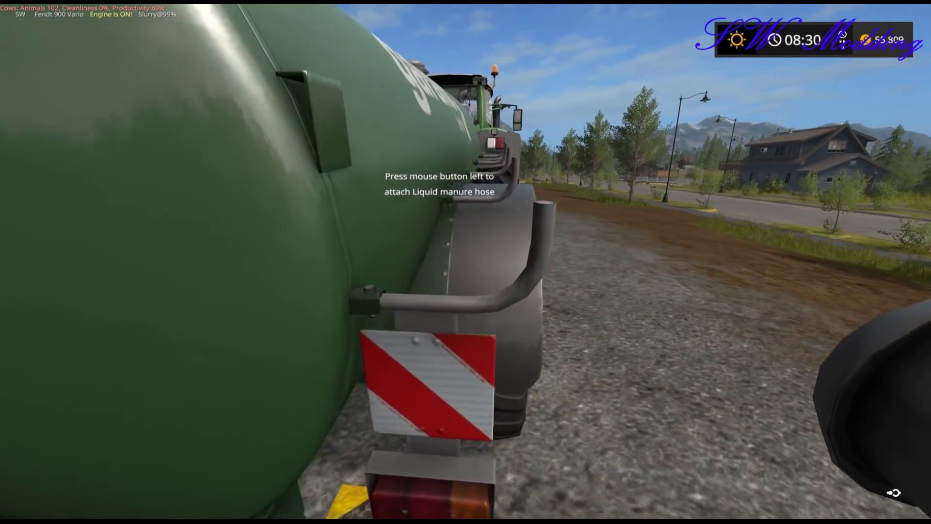
click(466, 262)
key(s)
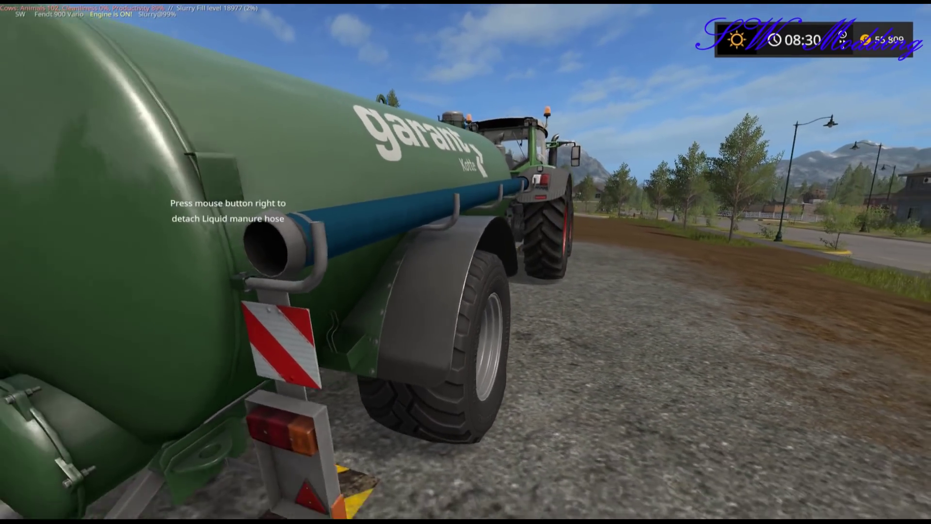
Step: Walk around the slurry tanker and tractor and examine the stowed hose, the tanker's rear and the open manure tank
key(s)
key(a)
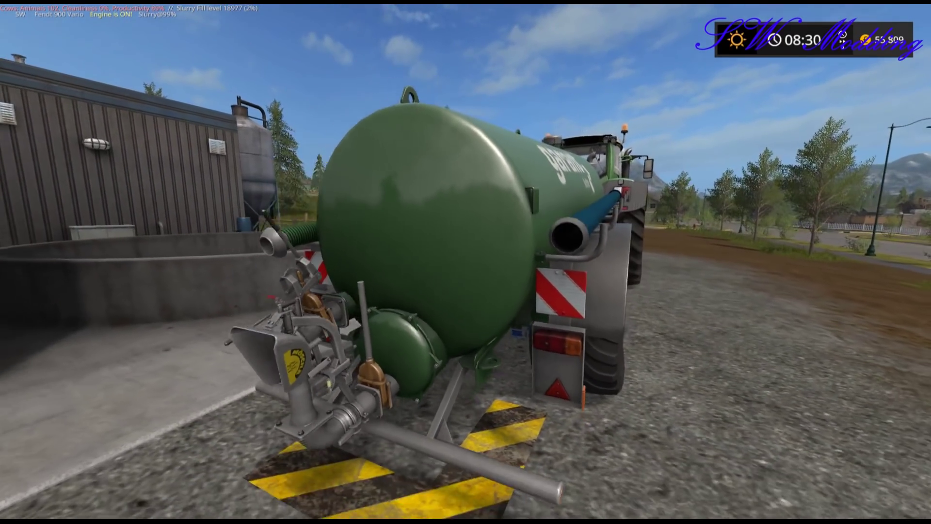
key(s)
key(a)
key(w)
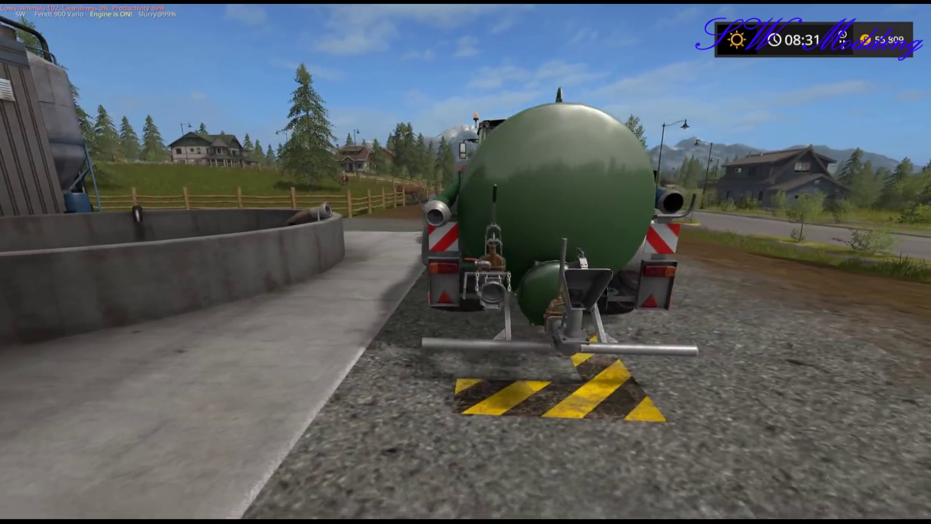
key(d)
key(w)
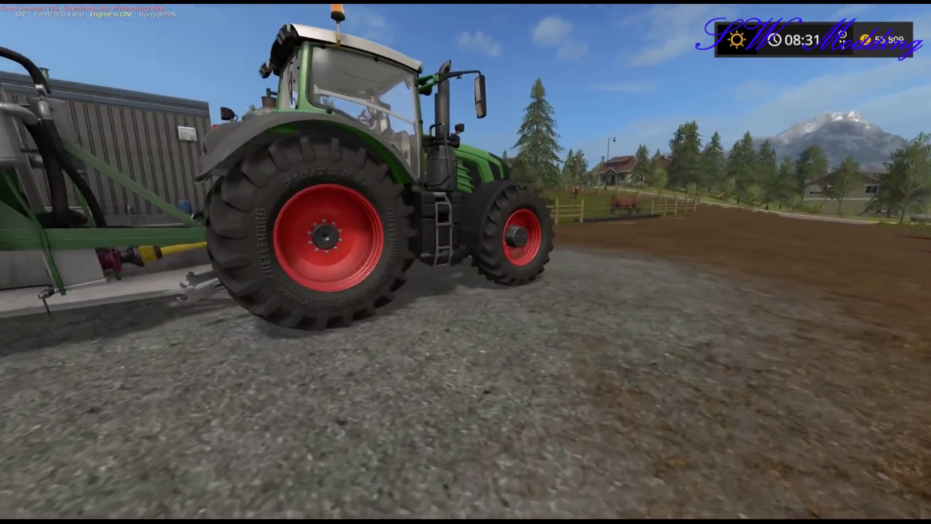
key(w)
key(w)
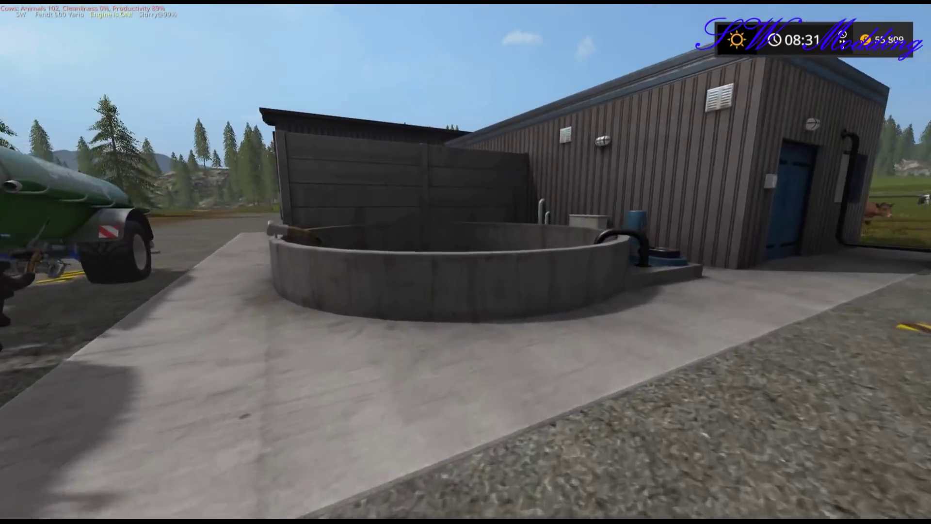
key(s)
key(s)
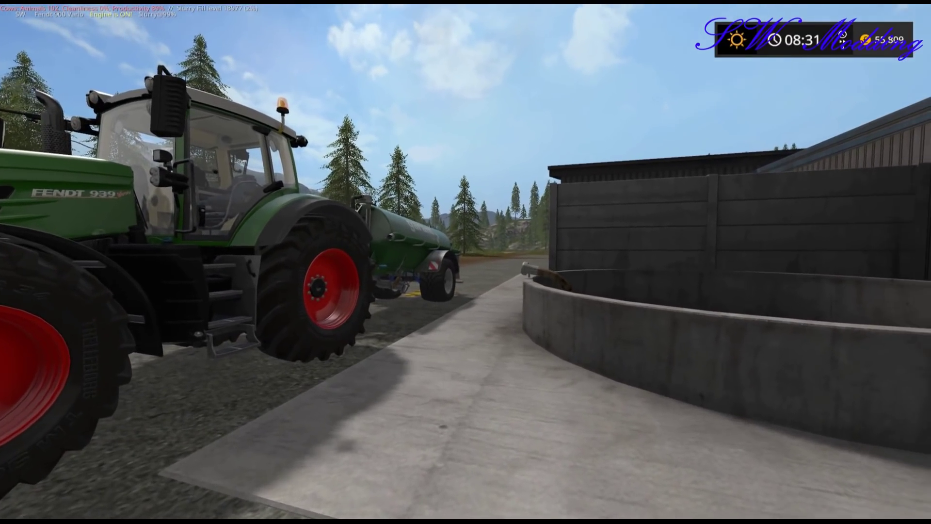